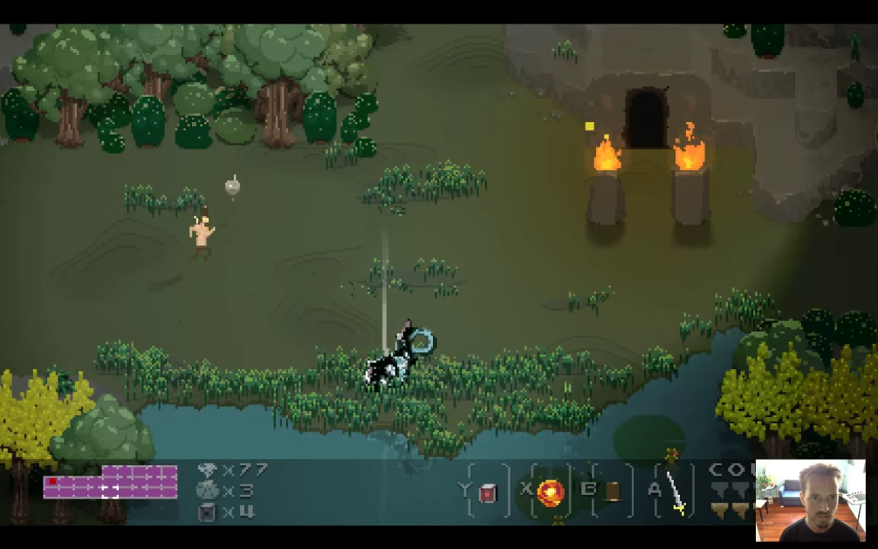
- Quit the running game and open System.cpp in the Songbringer project
key(super+q)
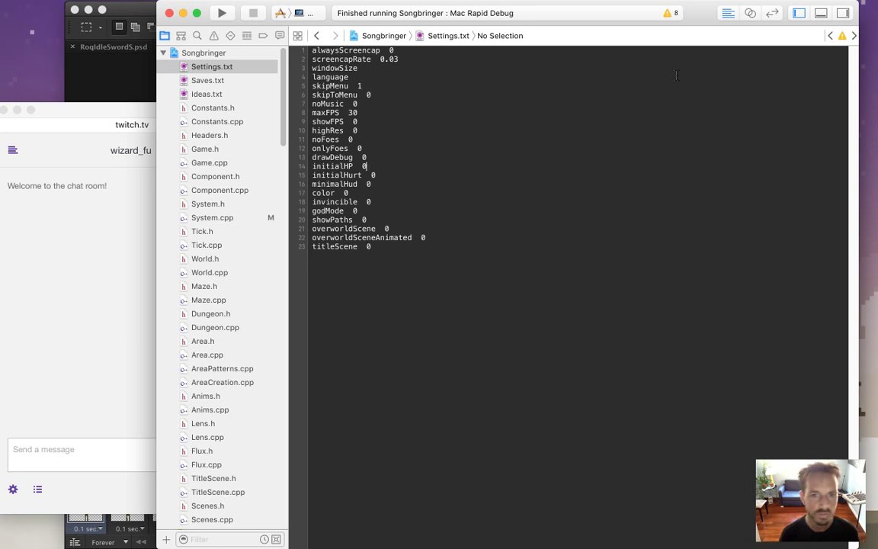
click(256, 218)
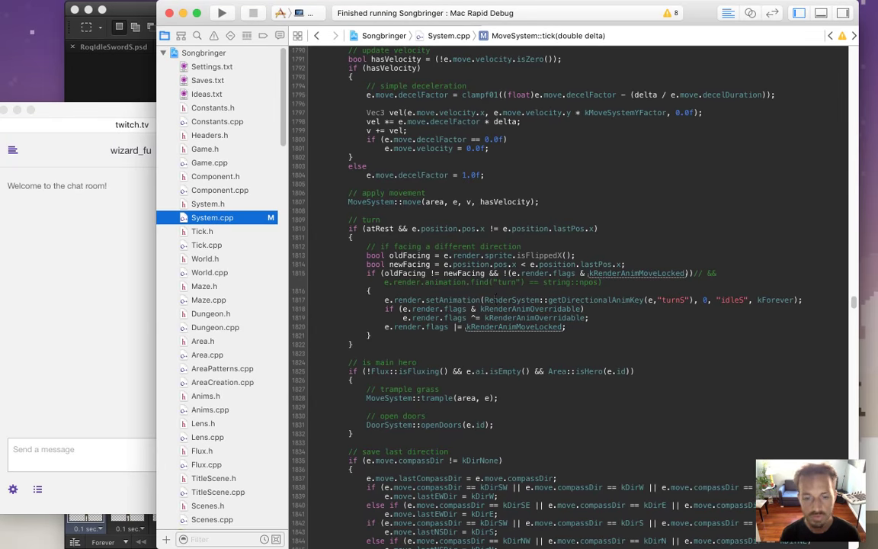
- Switch to Photoshop and examine the character's pose in each of the six frames of RoqTurnSheathS.psd, forward and back
key(super+Tab)
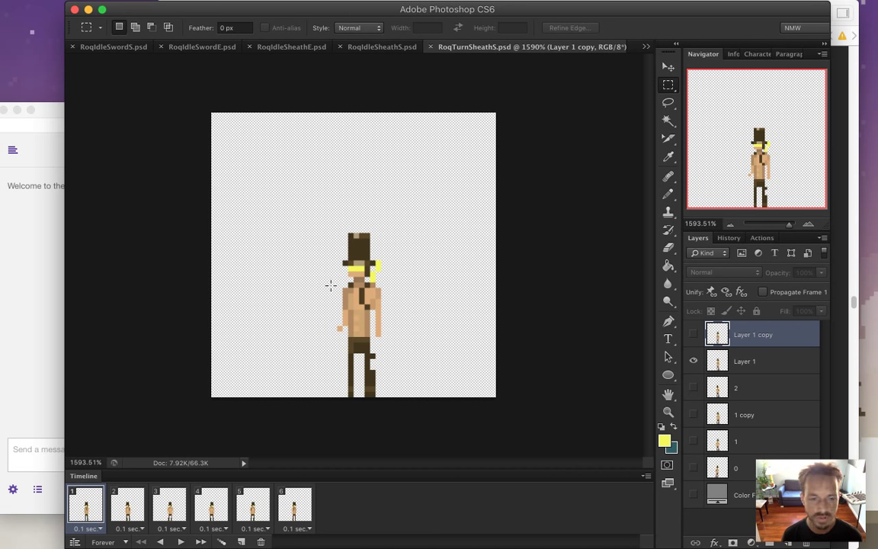
drag(322, 248, 405, 307)
key(super+d)
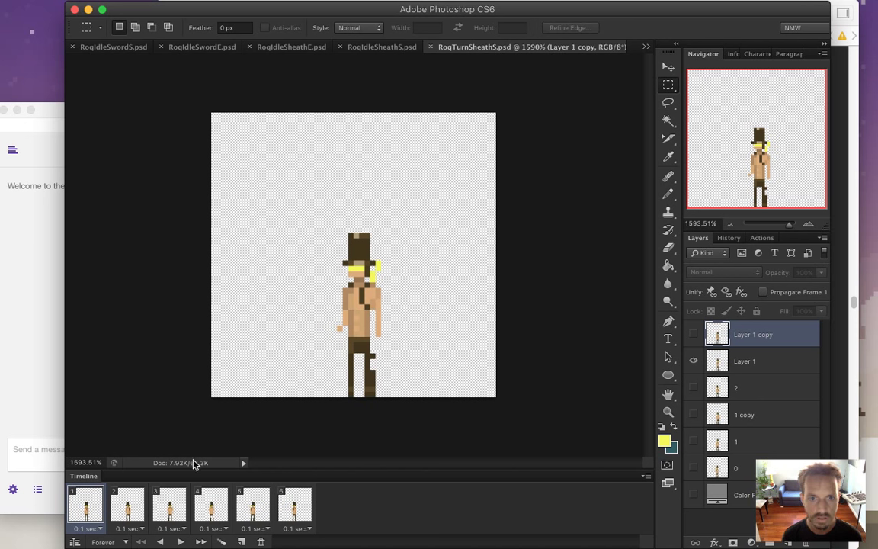
click(124, 509)
click(86, 507)
click(126, 509)
click(169, 509)
click(211, 509)
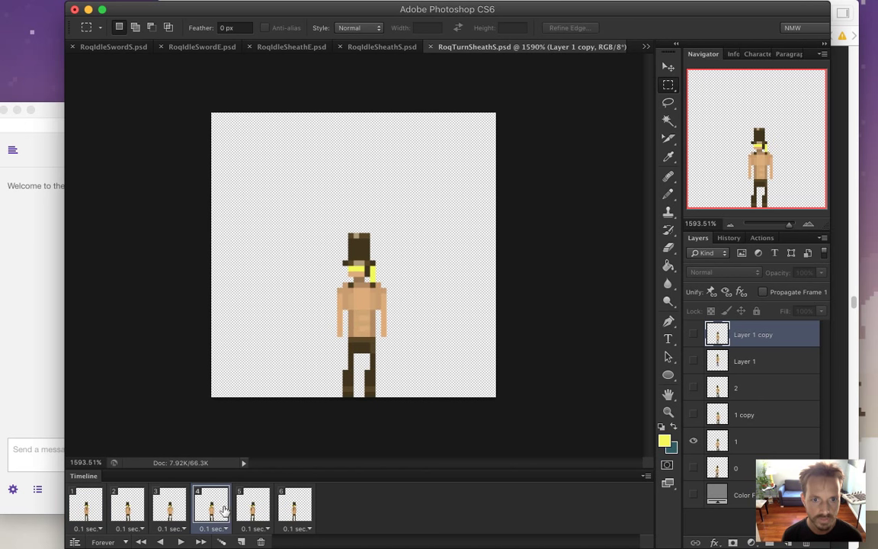
click(247, 511)
click(294, 508)
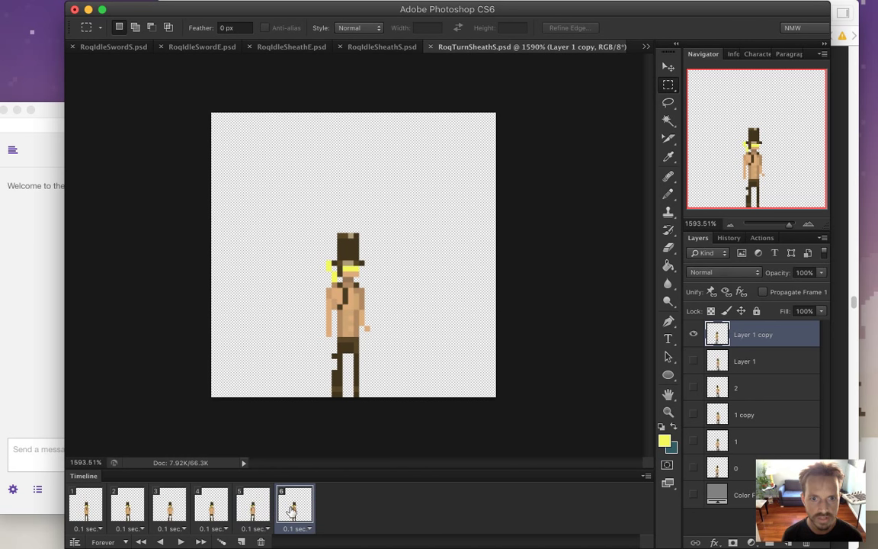
click(252, 509)
click(211, 509)
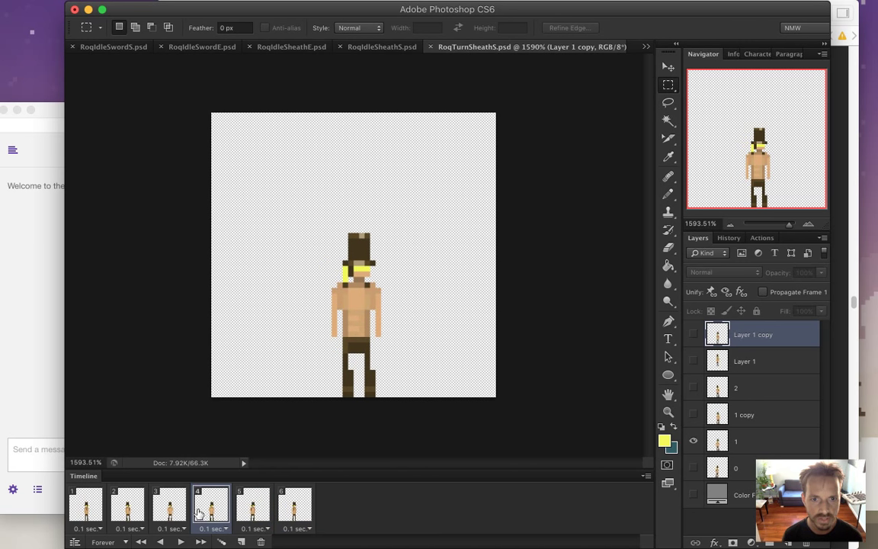
click(170, 511)
click(128, 510)
click(87, 511)
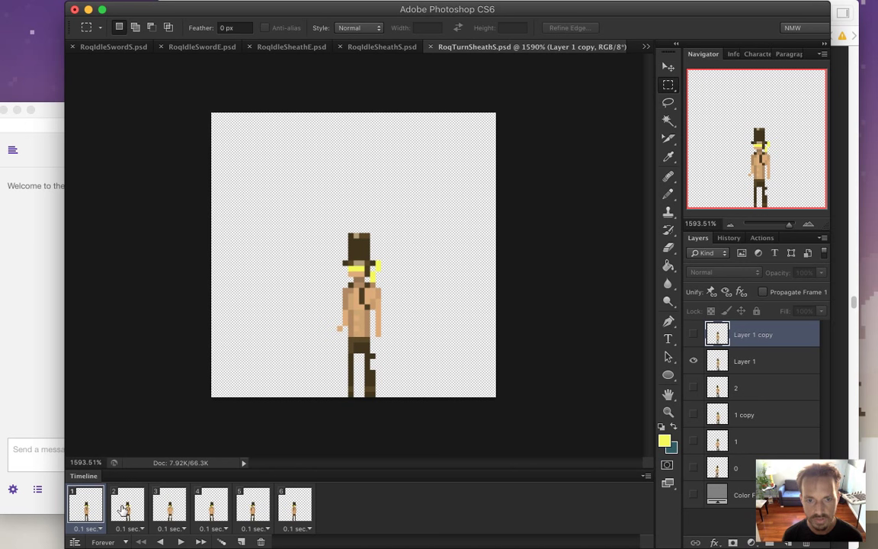
- Compare frames 1 and 2, and shift Layer 1 one pixel left in frame 1 with the Move tool
click(123, 509)
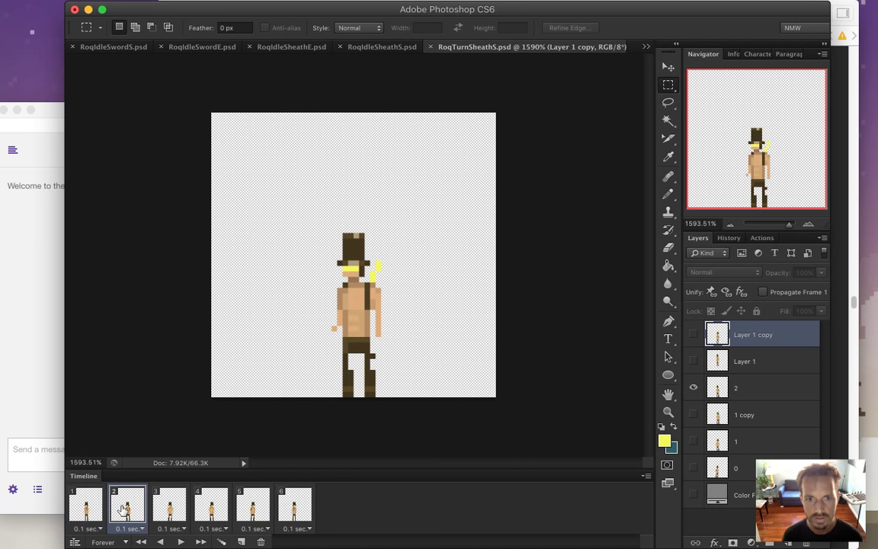
click(88, 508)
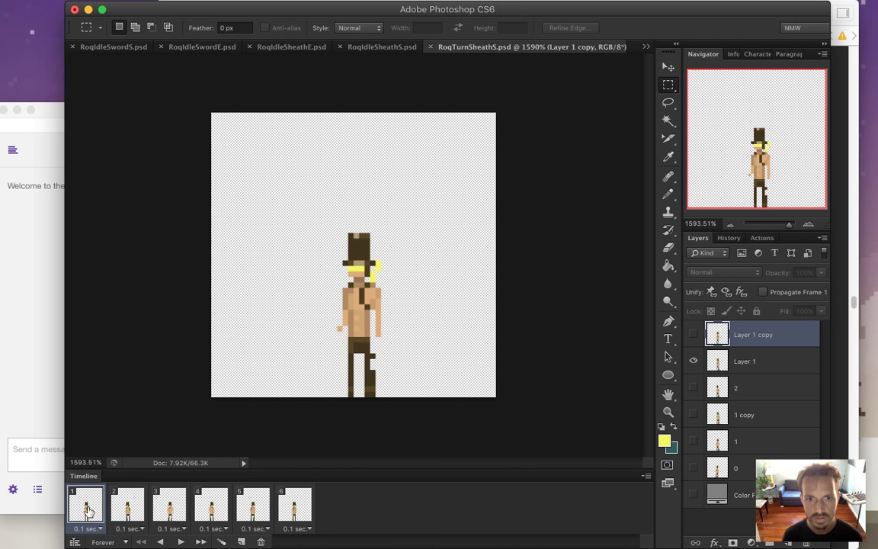
click(128, 510)
click(88, 509)
click(724, 364)
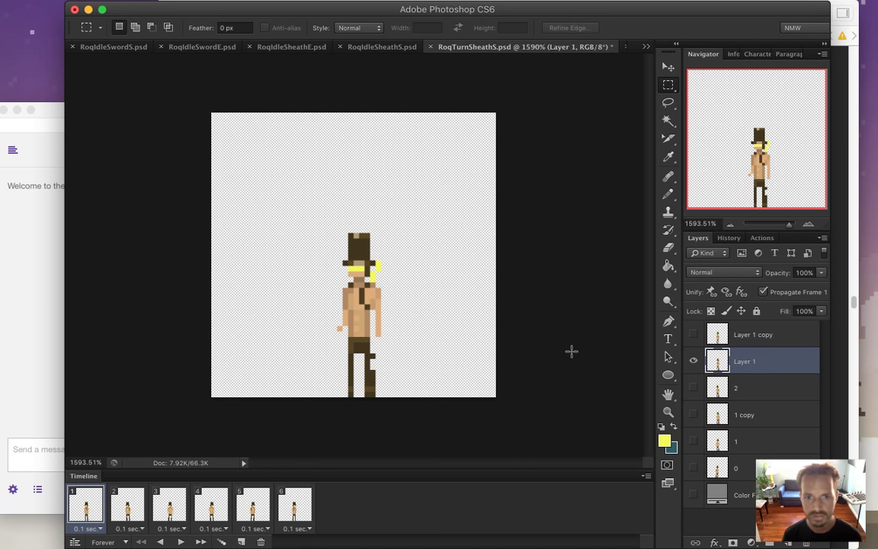
key(1)
key(0)
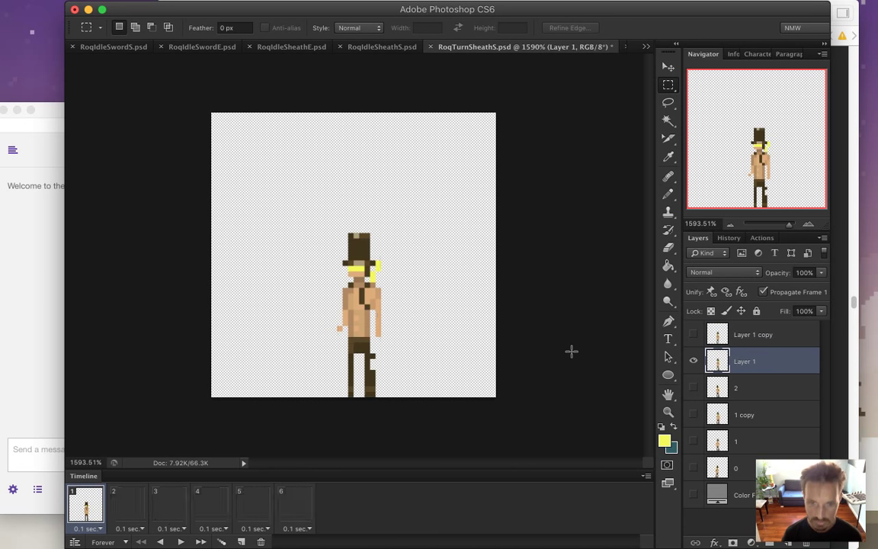
key(v)
key(Left)
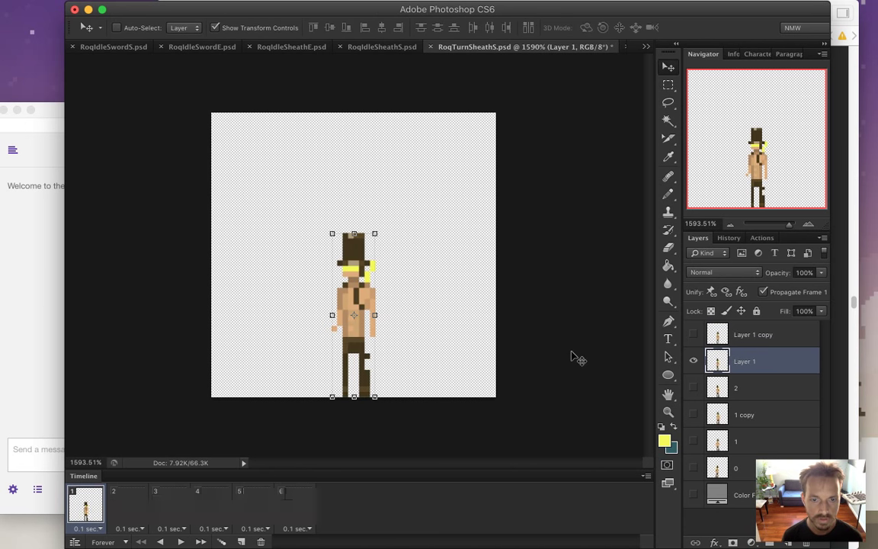
- Step through the frames to frame 6, shift Layer 1 copy one pixel right, and save the document
click(129, 506)
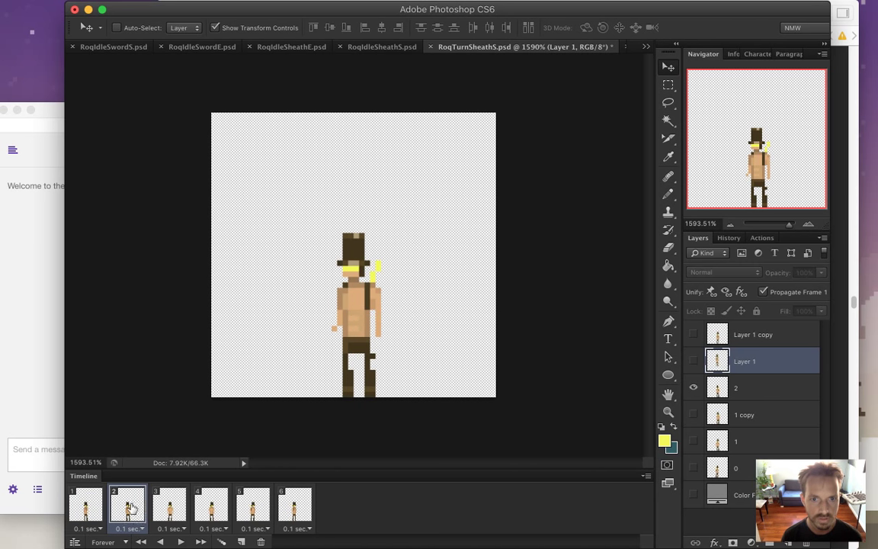
click(169, 506)
click(213, 508)
click(255, 508)
click(296, 508)
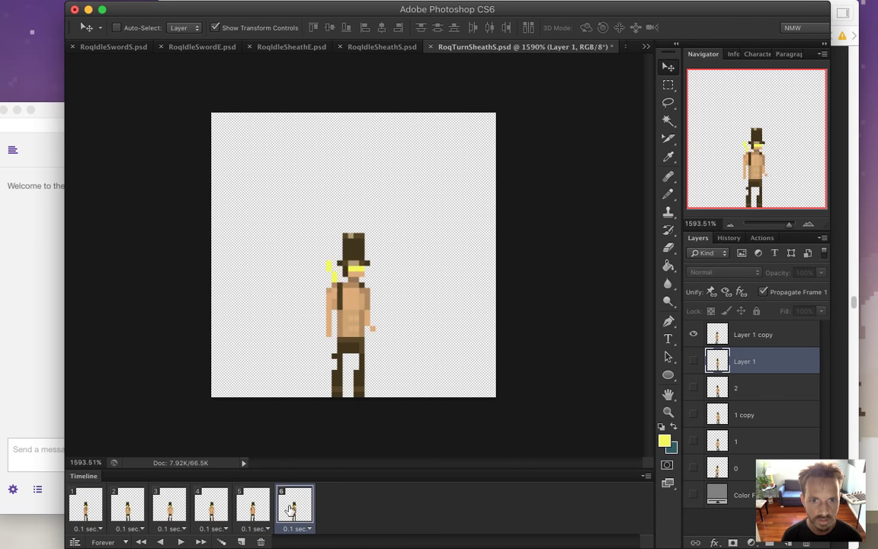
click(731, 333)
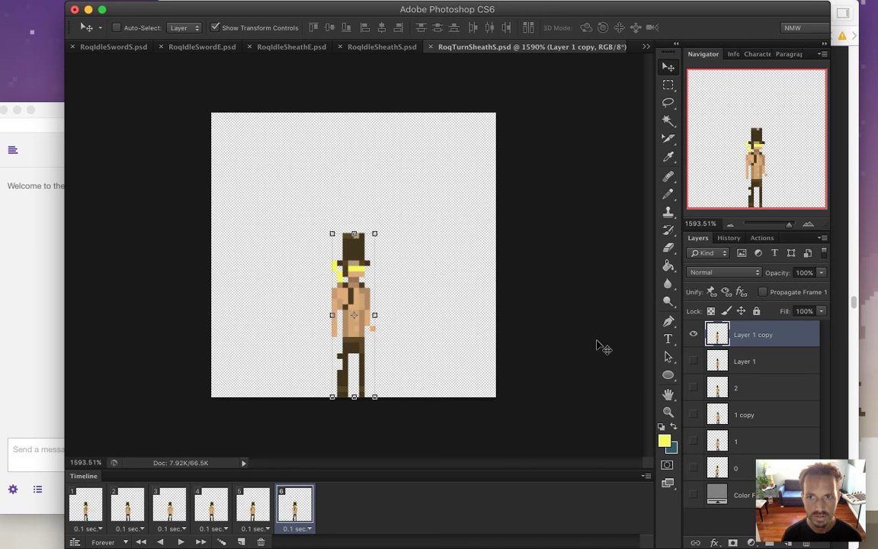
- Play the turn animation, stop it, and compare the character's pose between frames 1 and 2
click(180, 542)
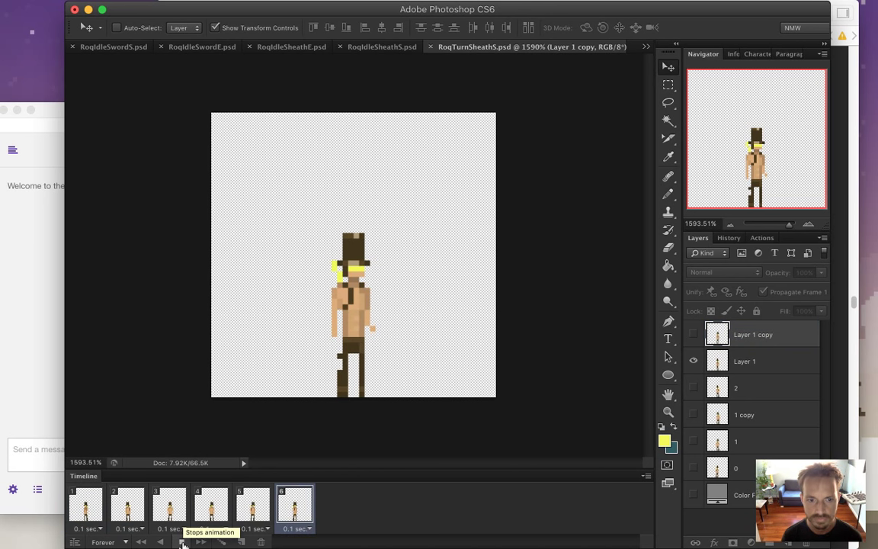
click(180, 541)
click(131, 515)
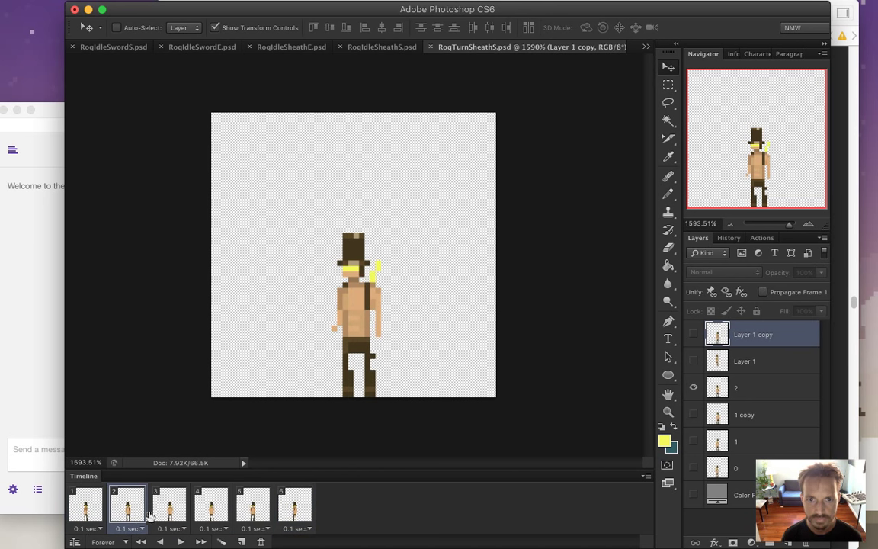
click(92, 509)
click(127, 507)
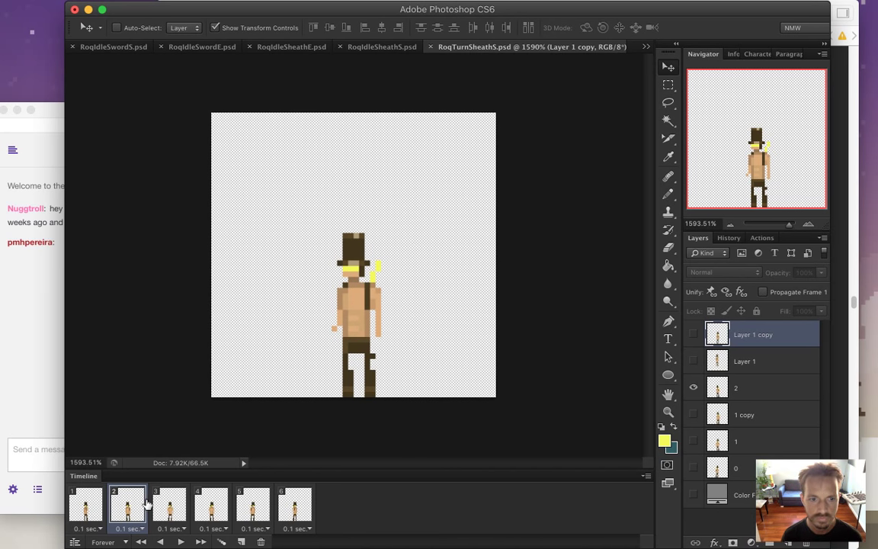
- Read the new messages in the Twitch chat window and reply with the wizardfuCool emote
click(35, 337)
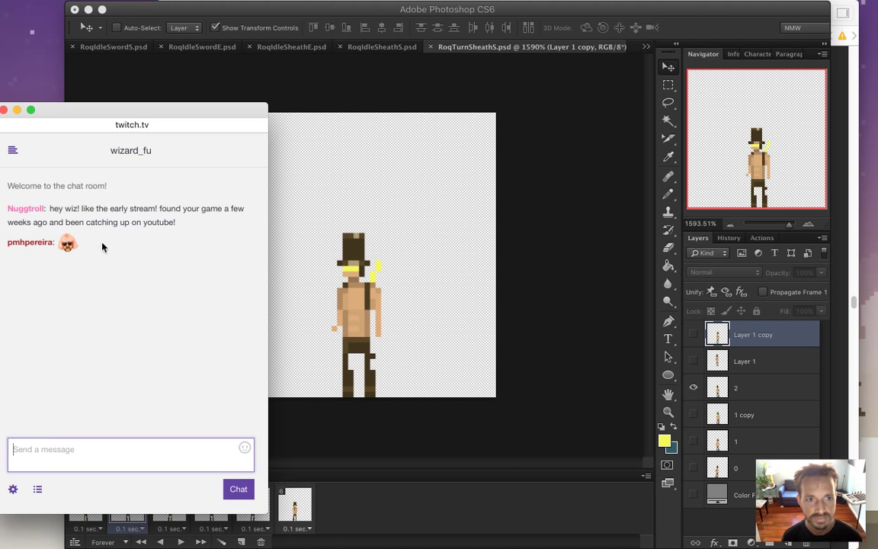
drag(58, 206, 164, 222)
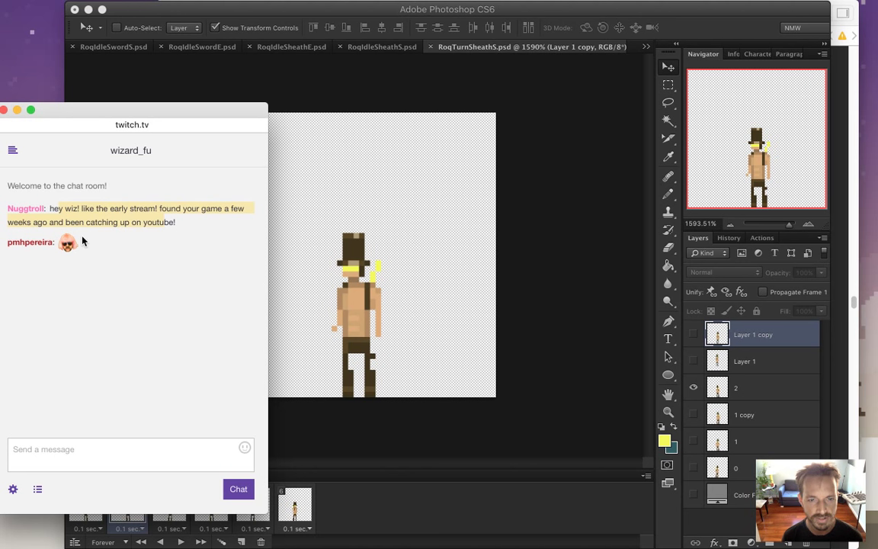
click(84, 242)
click(74, 456)
text(wizardfuCool)
key(Return)
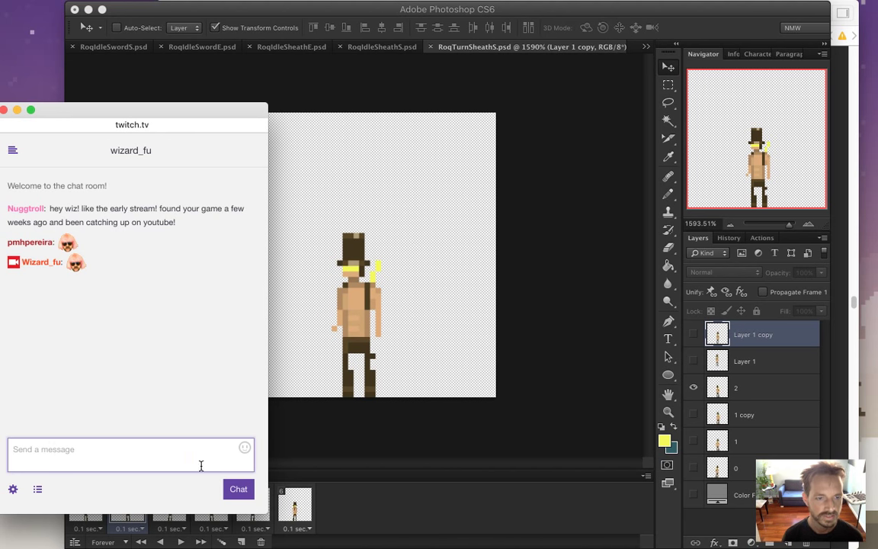
- Return to Photoshop and review the turn animation frame by frame from frame 1 to frame 6
click(316, 464)
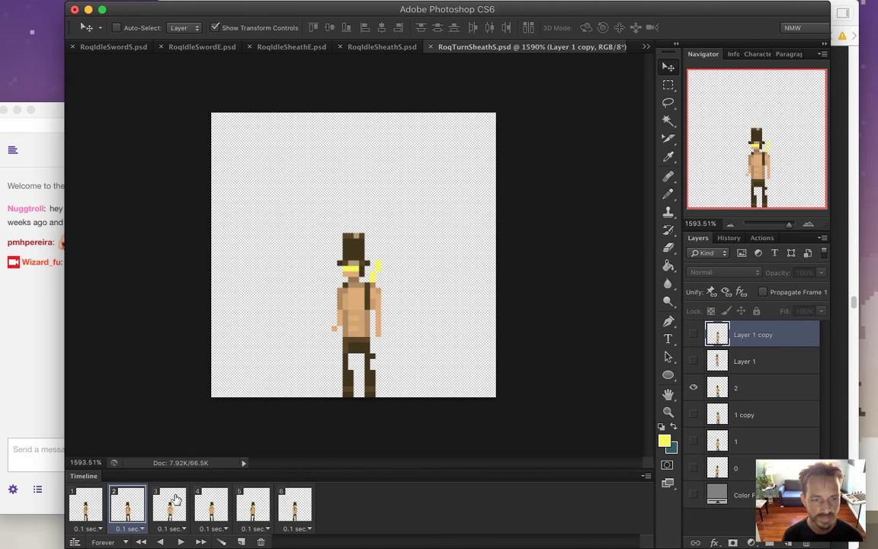
click(90, 505)
click(130, 506)
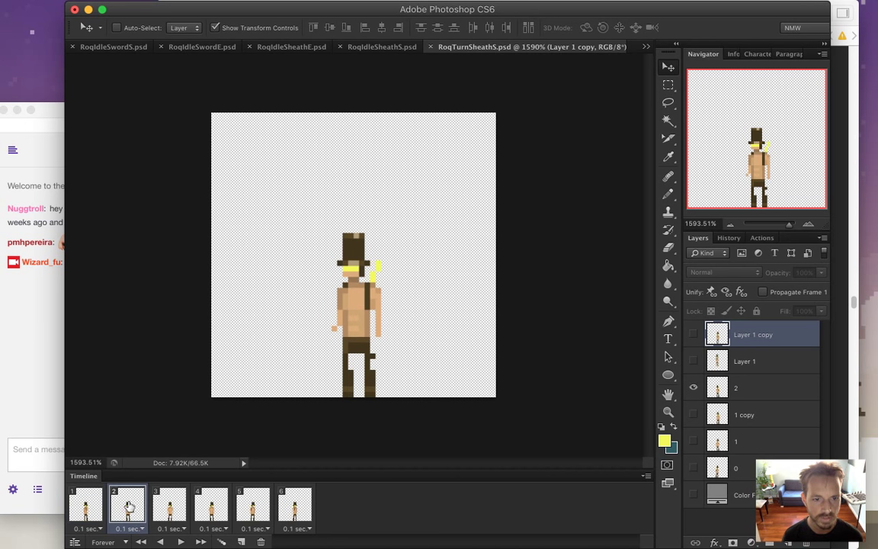
click(168, 506)
click(211, 504)
click(253, 504)
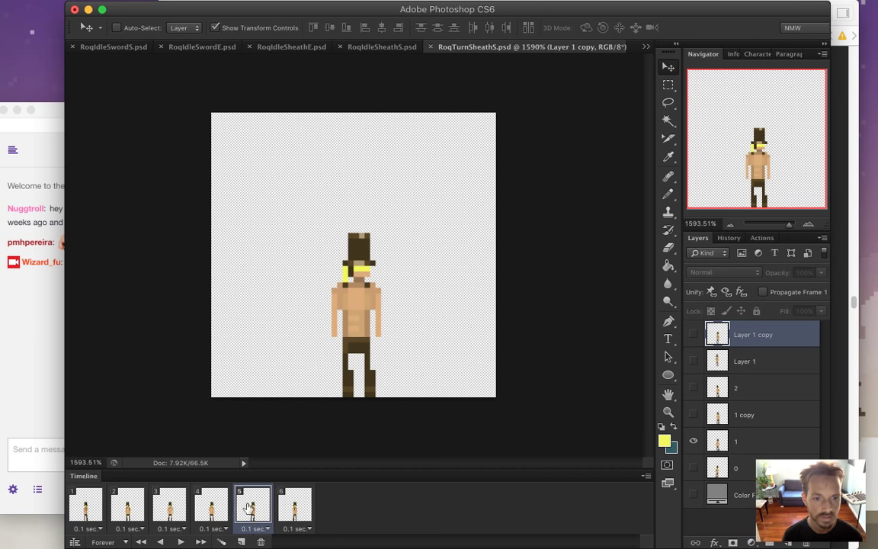
click(295, 505)
- Alternate repeatedly between frames 1 and 2 to check how the body, strap and hair shift
click(88, 507)
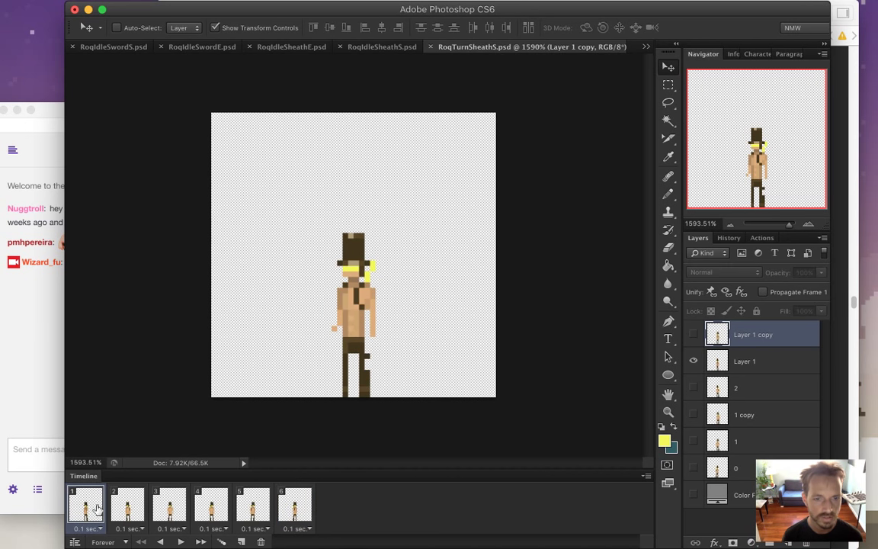
click(128, 518)
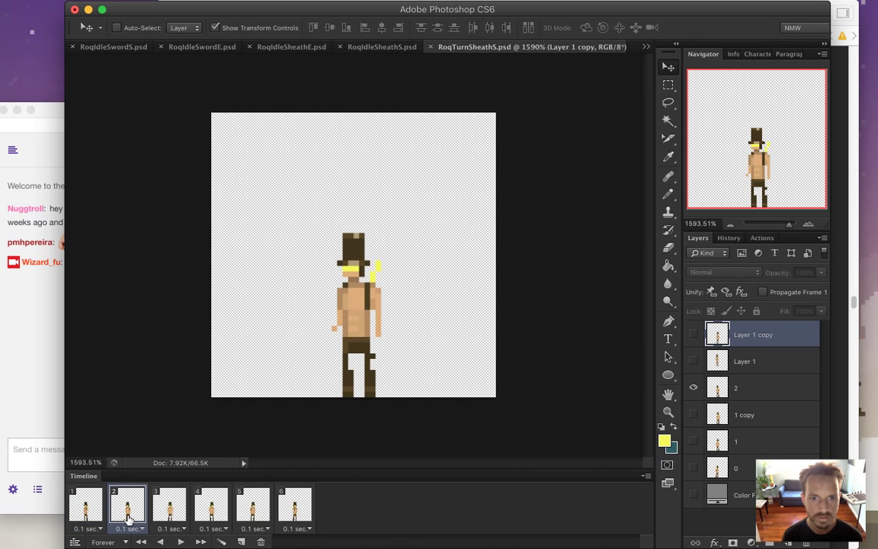
click(84, 509)
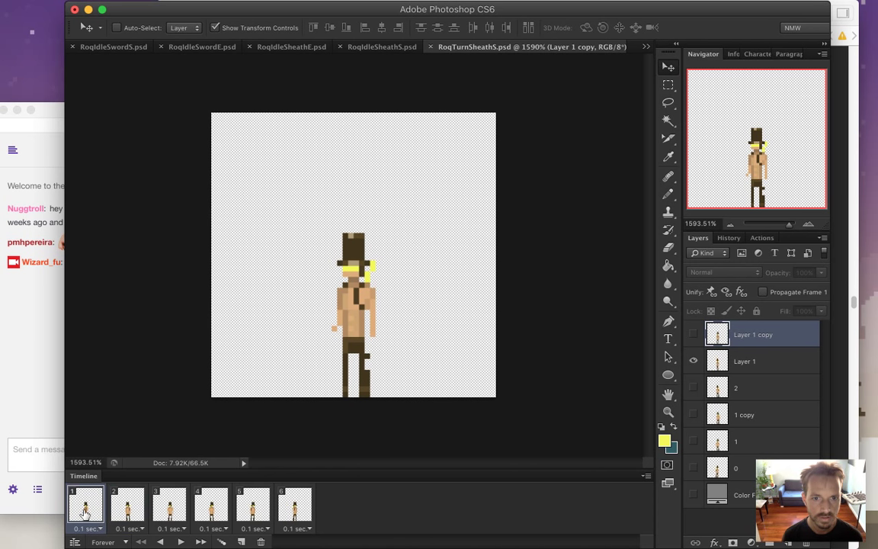
click(127, 509)
click(84, 509)
click(124, 509)
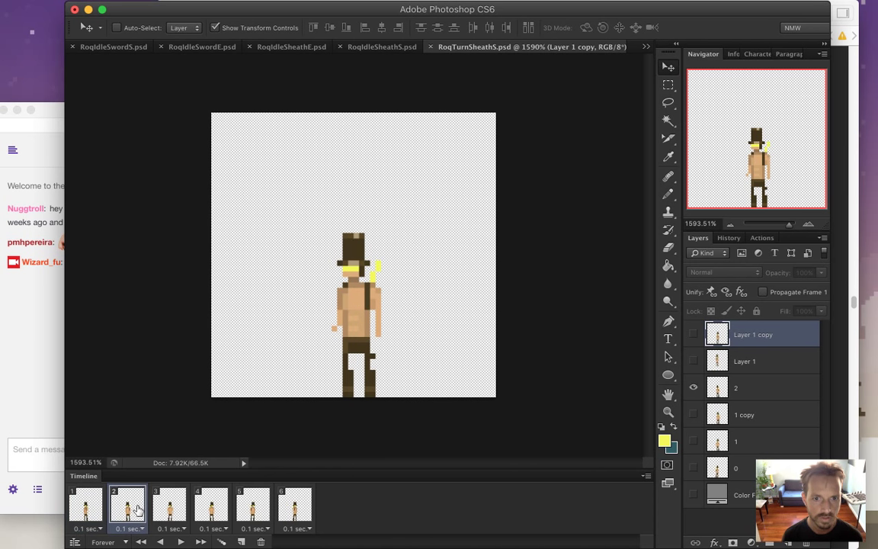
click(88, 509)
click(128, 509)
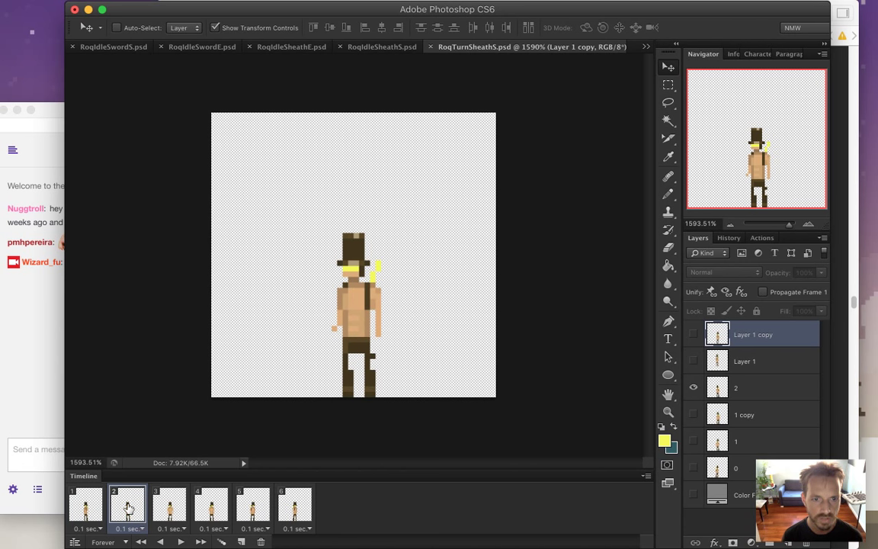
click(86, 509)
click(126, 509)
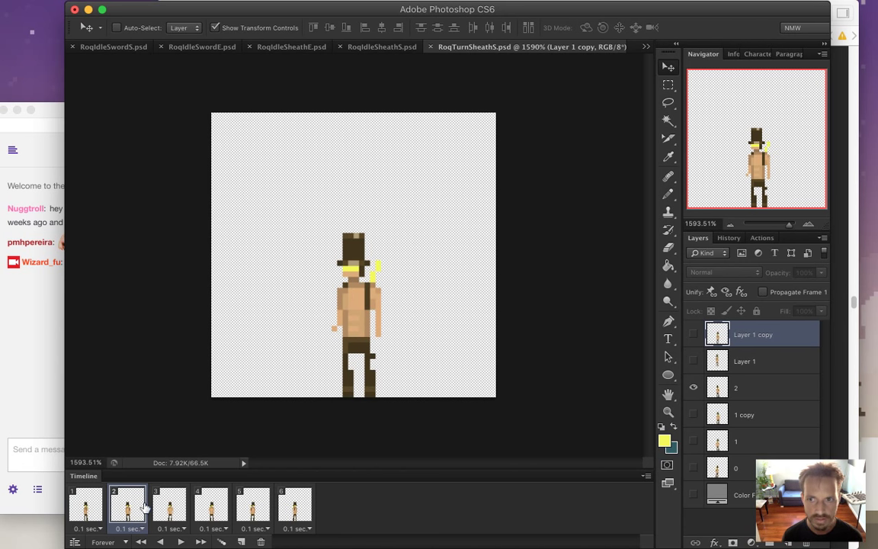
click(85, 509)
click(123, 509)
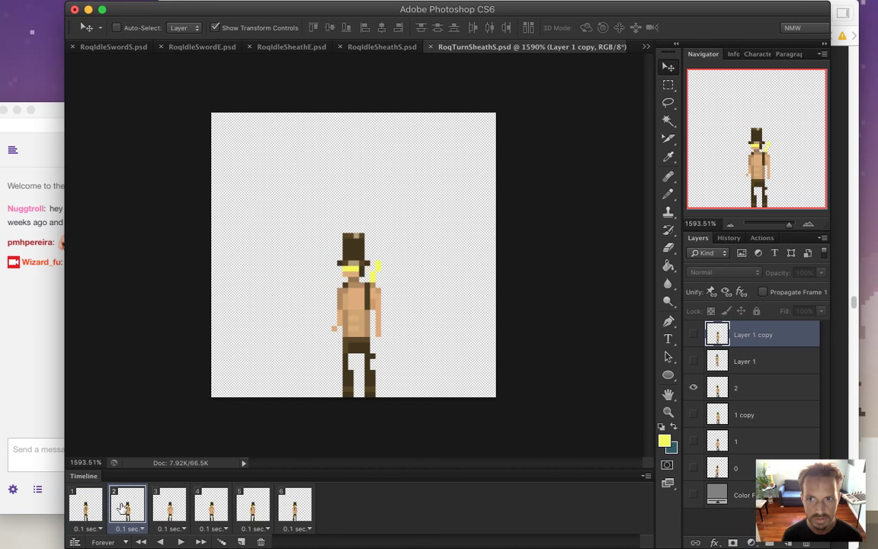
- Alternate repeatedly between frames 2 and 3 to compare the character's position and pose
click(160, 509)
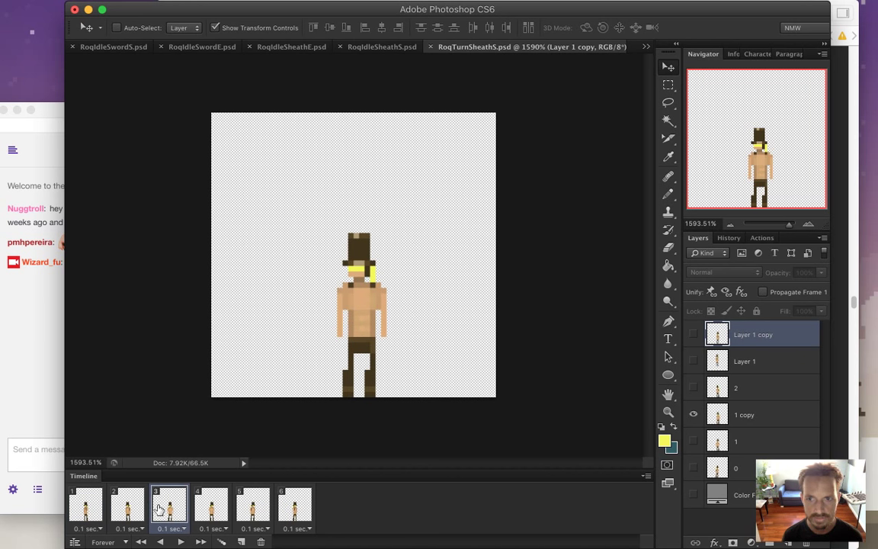
click(126, 508)
click(168, 509)
click(126, 509)
click(168, 509)
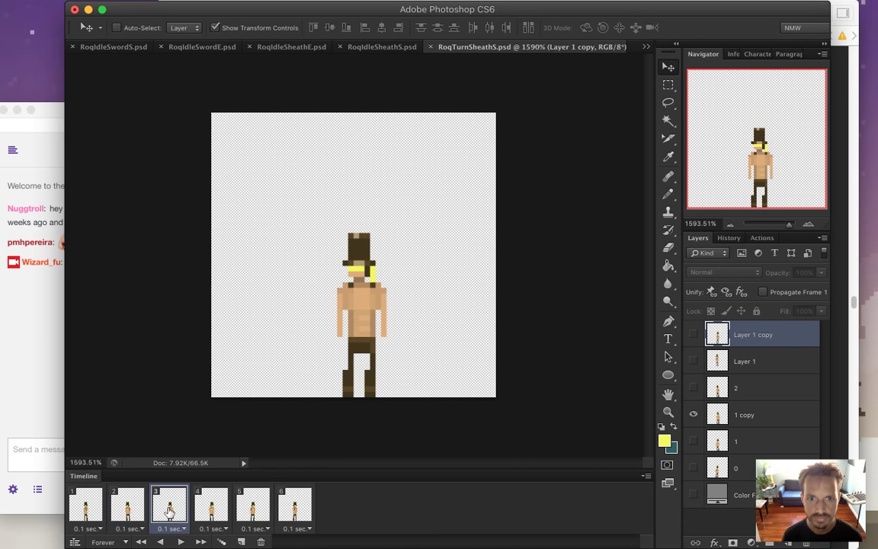
click(126, 509)
click(177, 510)
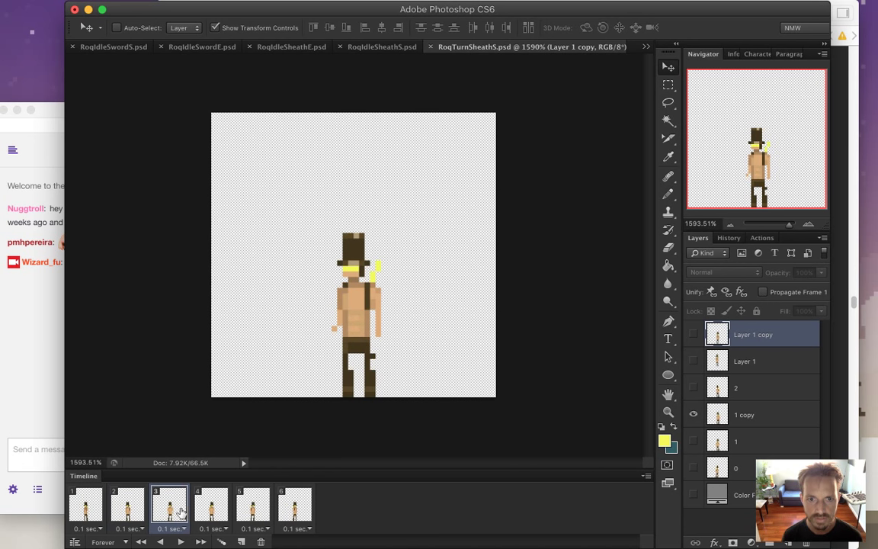
- Compare frames 2, 3 and 4 of the turn animation to check how the body and head line up
click(131, 509)
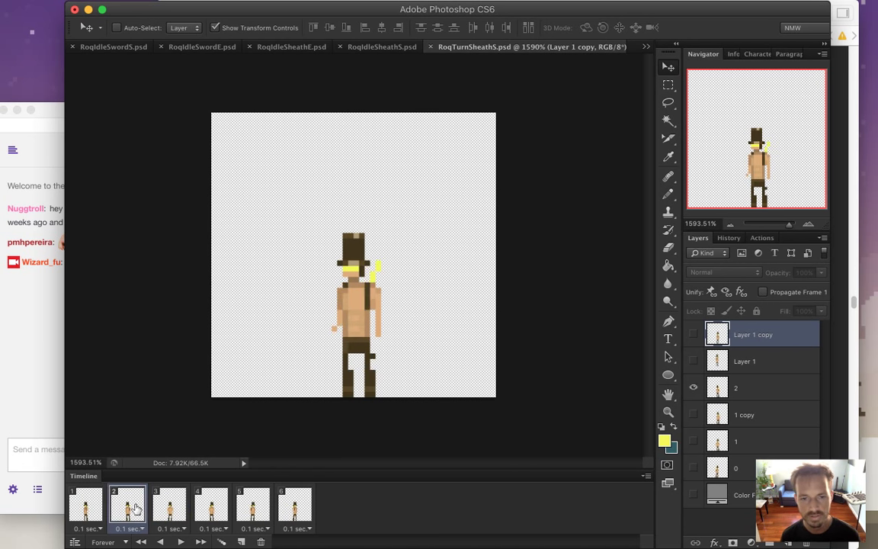
click(155, 509)
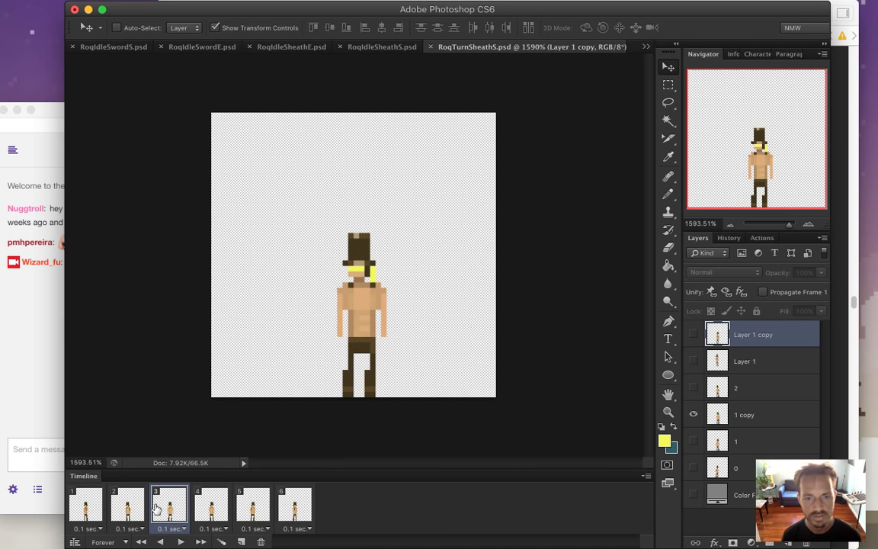
click(123, 508)
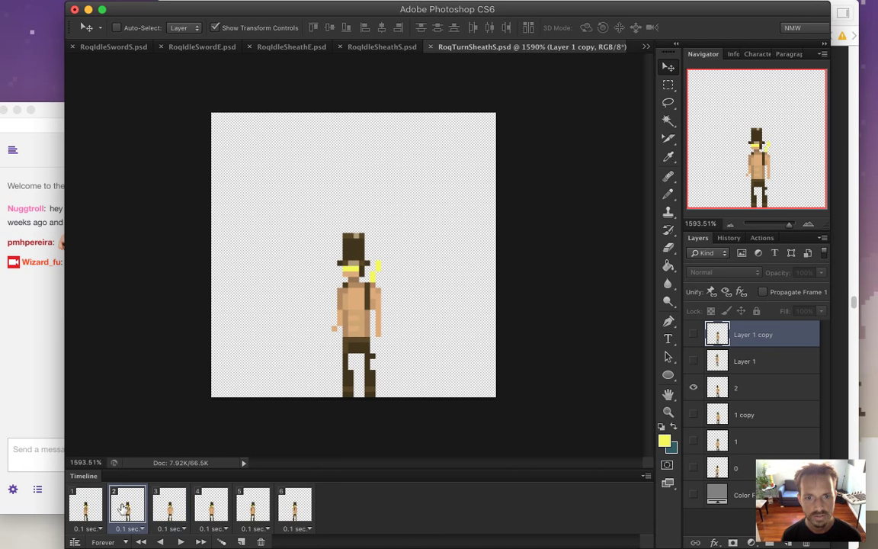
click(166, 509)
click(207, 509)
key(Left)
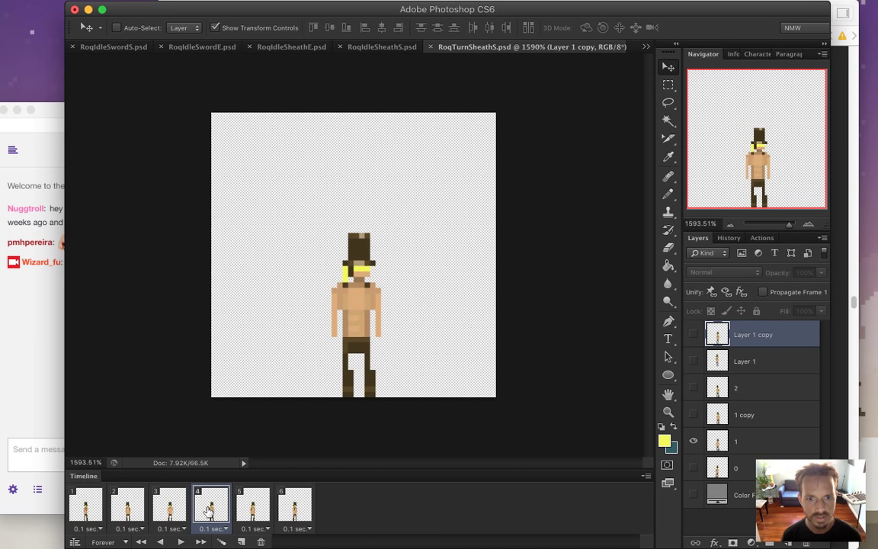
click(181, 509)
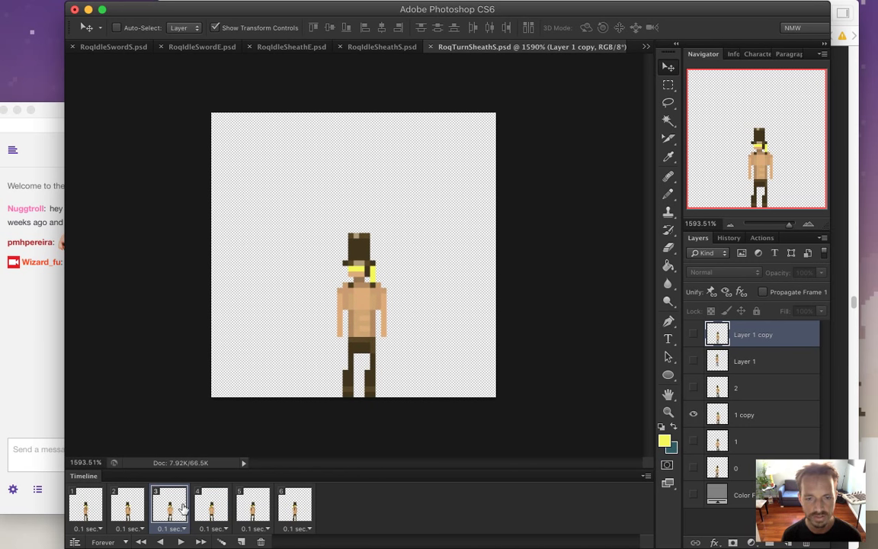
click(128, 509)
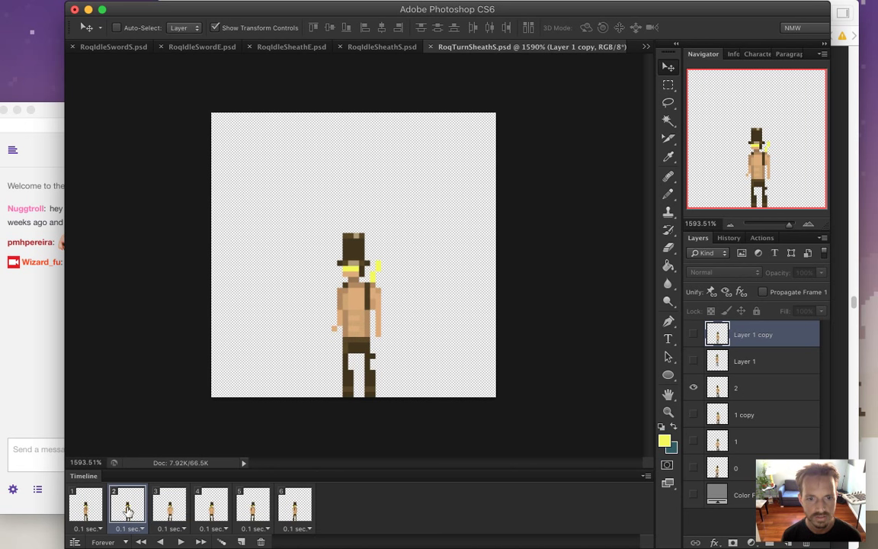
- In frame 3, shift the part of layer "1 copy" above the boots one pixel left and clear the selection
click(167, 510)
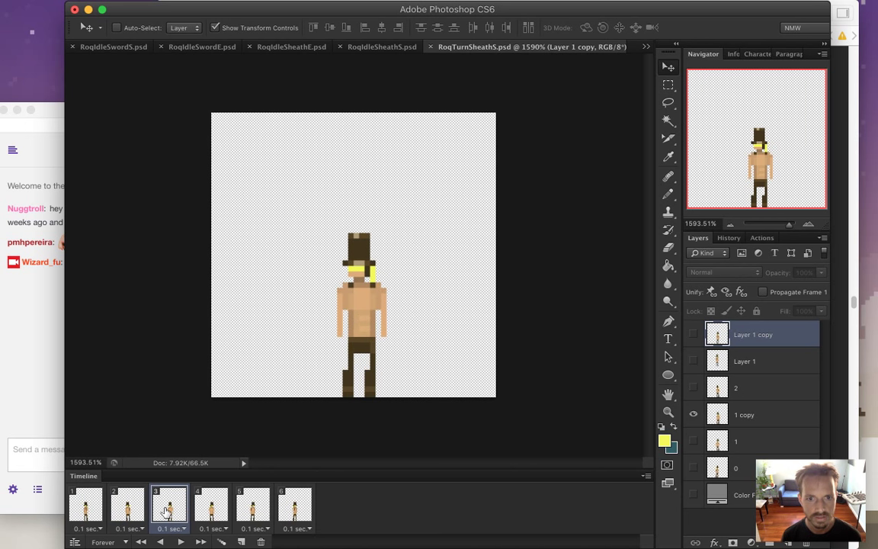
click(739, 415)
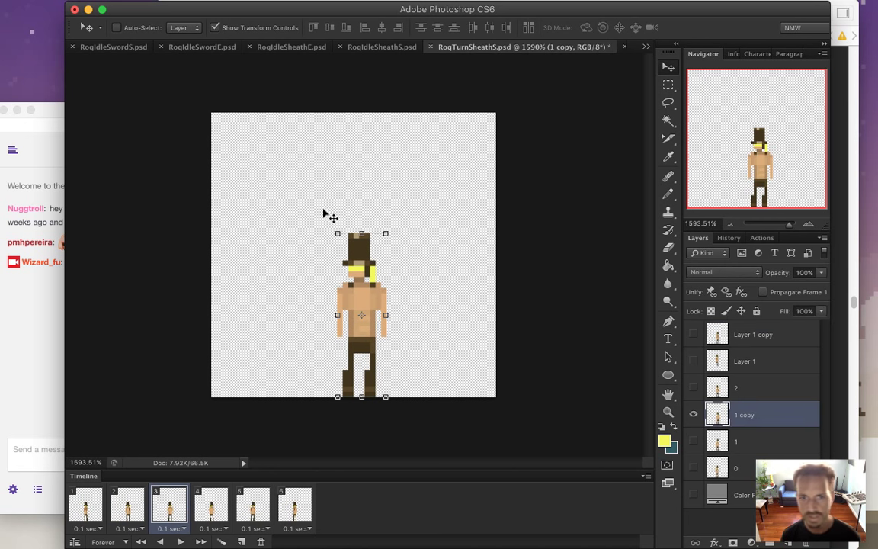
key(m)
drag(304, 205, 417, 369)
key(v)
key(Left)
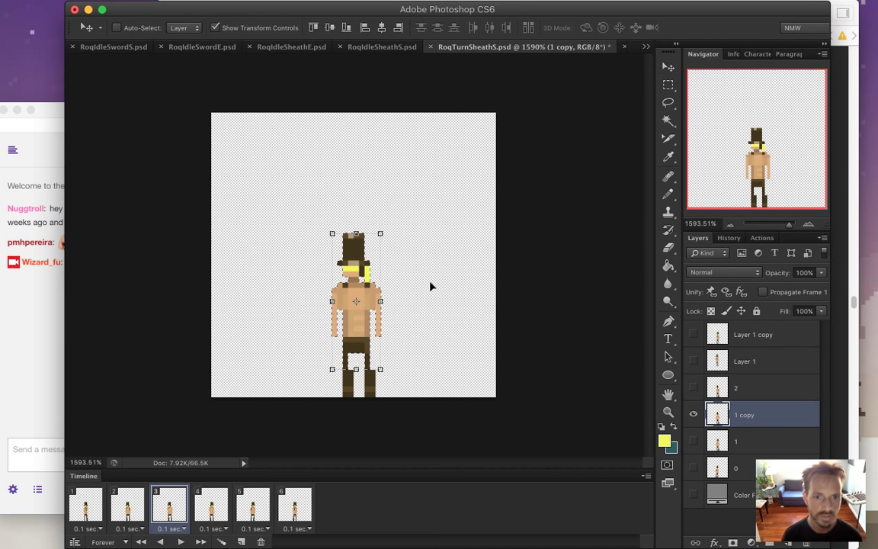
key(m)
key(super+d)
- In frame 4, shift the part of layer "1" above the boots one pixel right and clear the selection
click(205, 505)
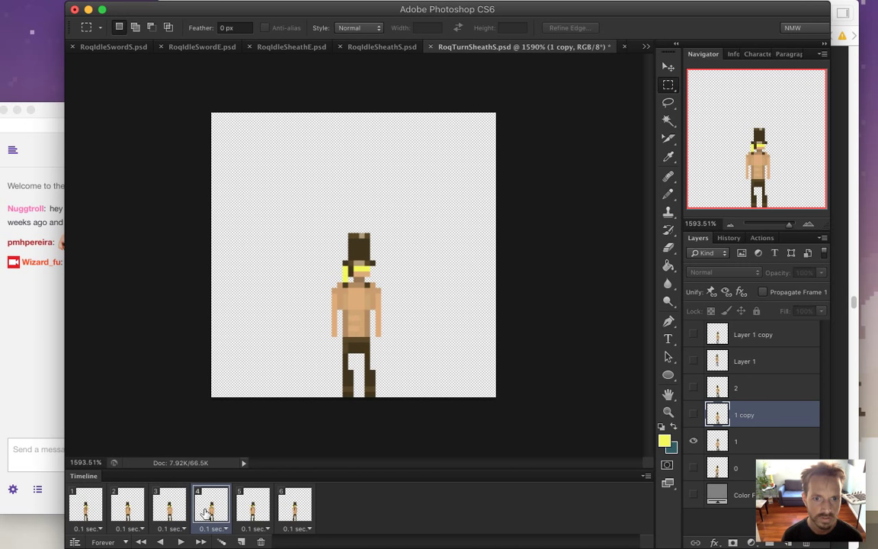
key(alt+bracketleft)
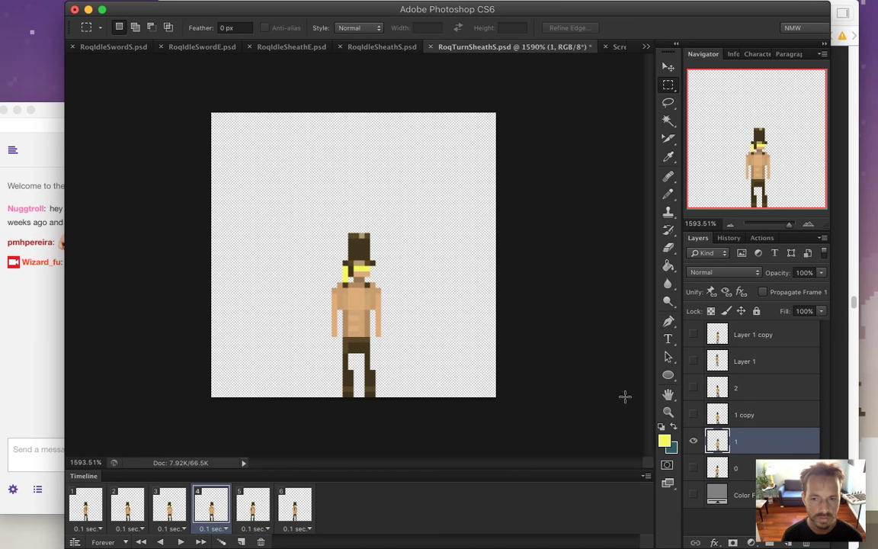
drag(233, 207, 417, 373)
drag(228, 189, 423, 370)
key(v)
key(Right)
key(super+d)
key(m)
- Review frames 5 and 6, followed by frames 1 to 3, to check the flow of the turn
click(268, 508)
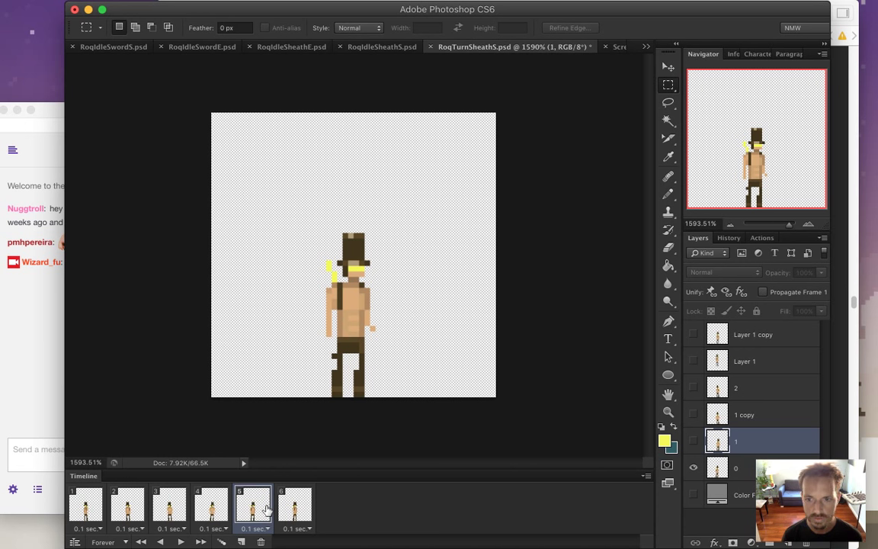
click(294, 509)
click(260, 507)
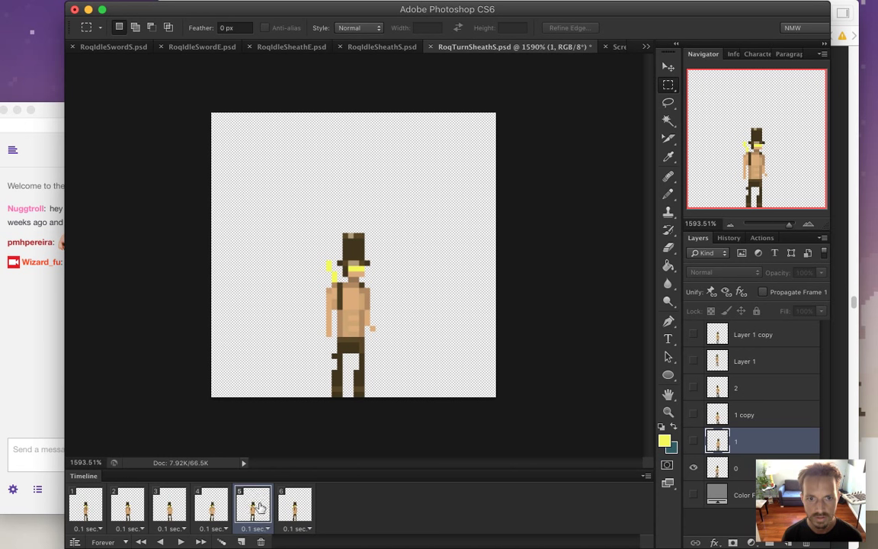
click(86, 506)
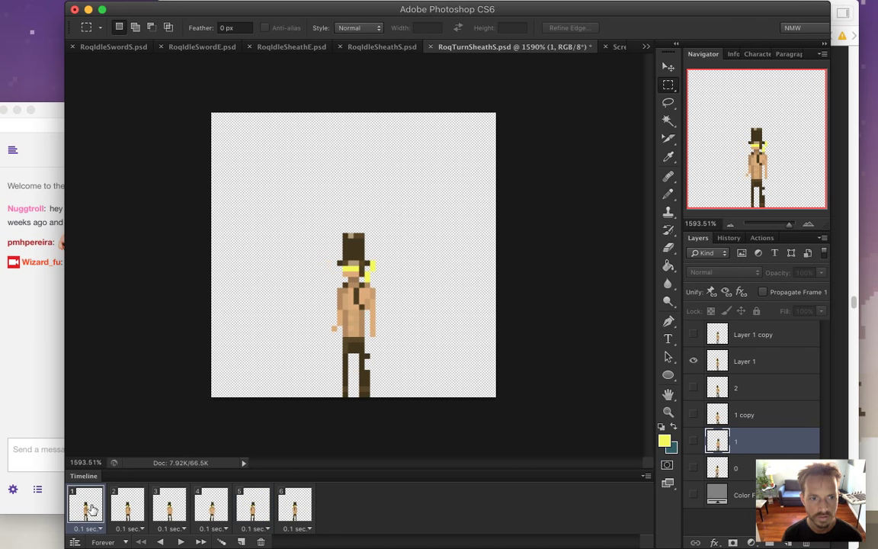
click(126, 507)
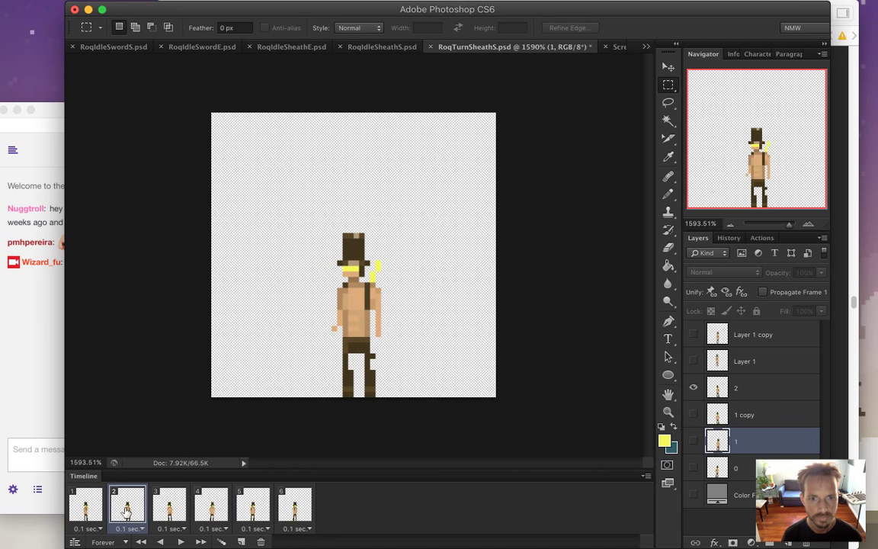
click(171, 508)
- Alternate repeatedly between frames 3 and 4 to check the shifted upper bodies
click(212, 509)
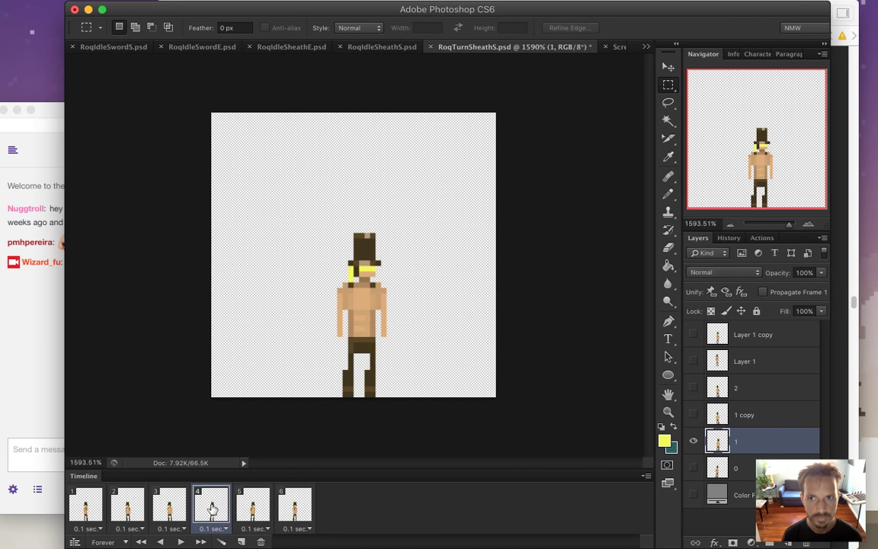
click(173, 507)
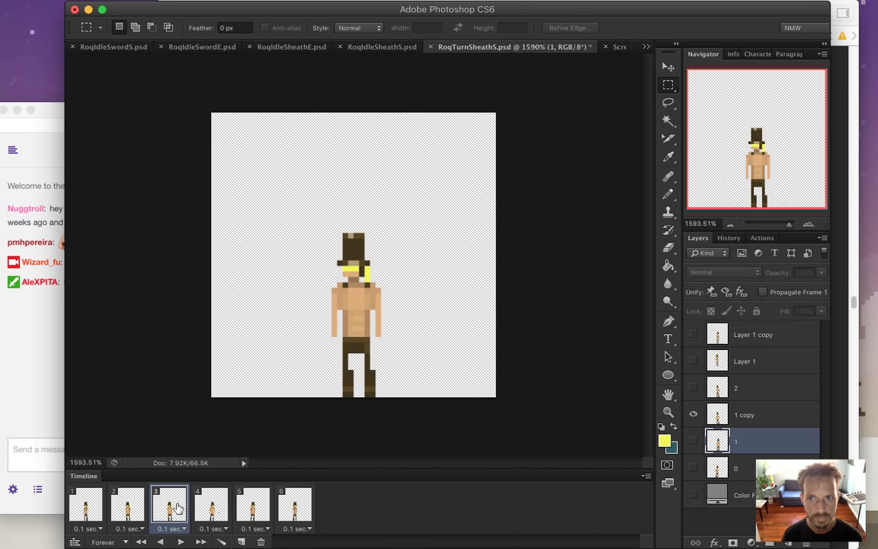
click(217, 508)
click(170, 504)
click(211, 506)
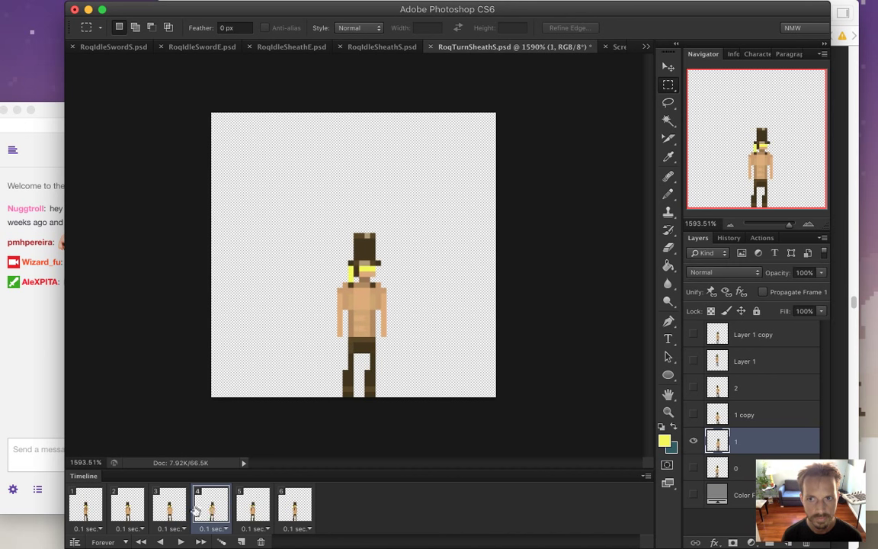
click(169, 504)
- Read the new viewer message in the Twitch chat window and return to Photoshop
click(40, 318)
drag(64, 283, 145, 302)
click(386, 444)
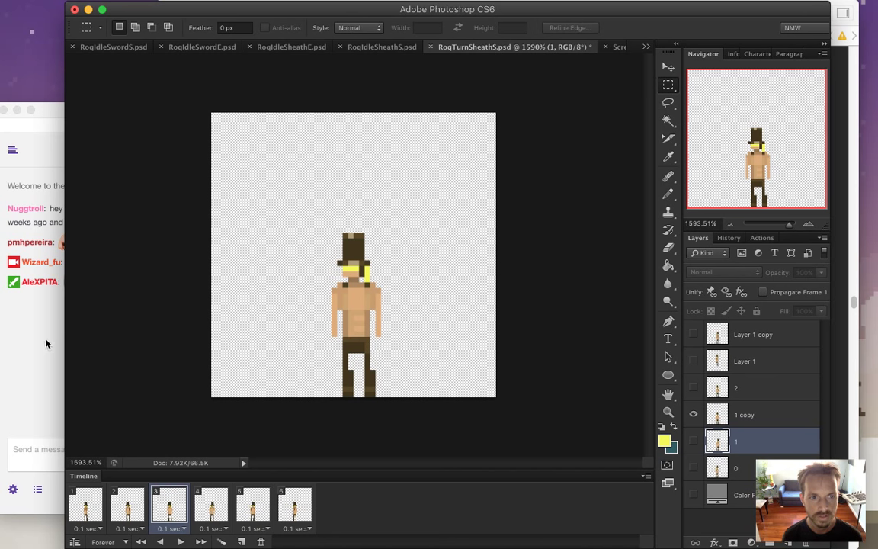
click(41, 304)
drag(98, 222, 142, 218)
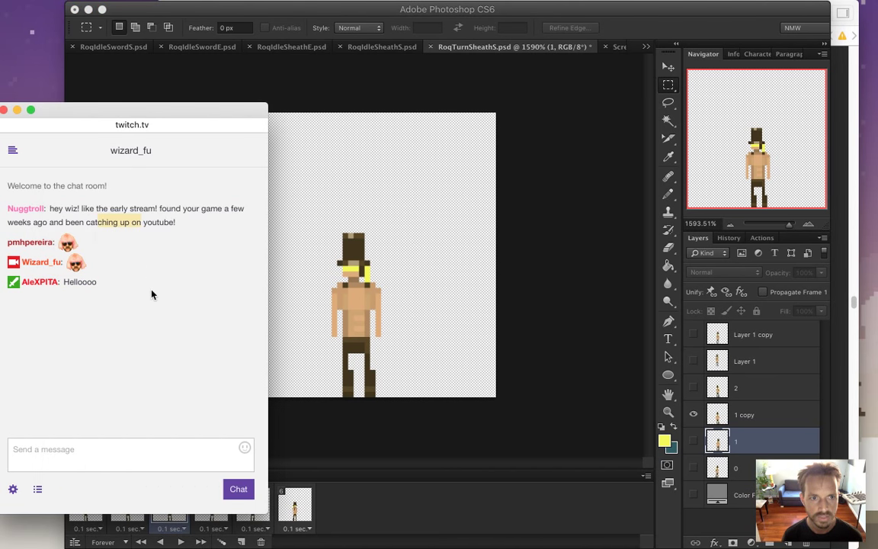
click(279, 419)
- Resume comparing frames 3 and 4 to judge the sway of the body in mid-turn
click(210, 516)
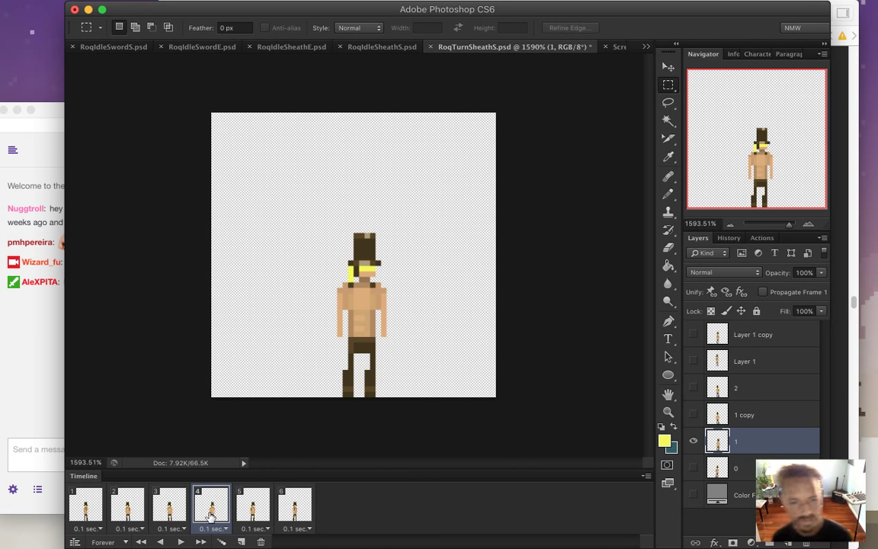
click(173, 509)
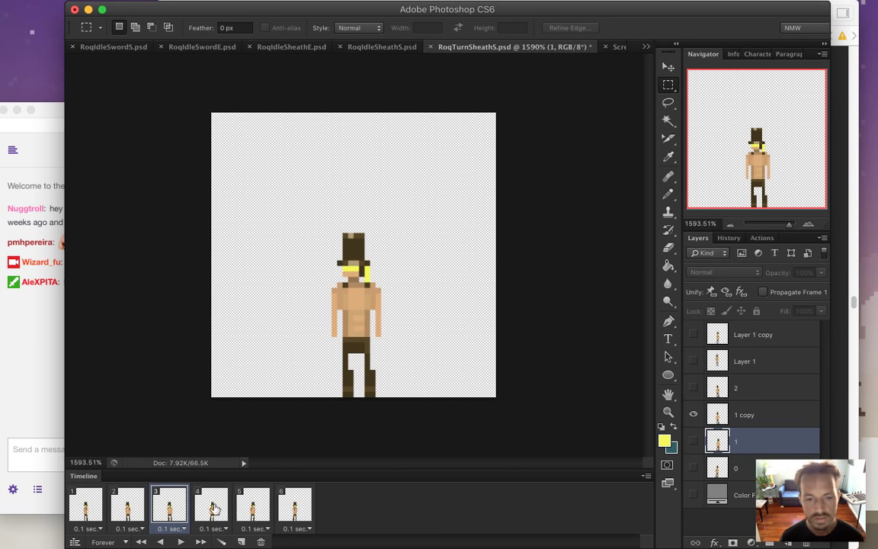
click(213, 508)
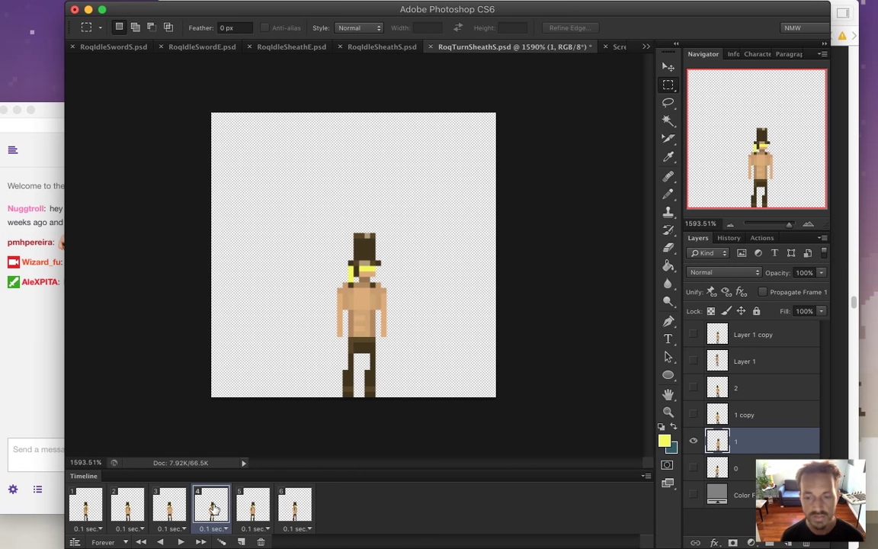
click(170, 509)
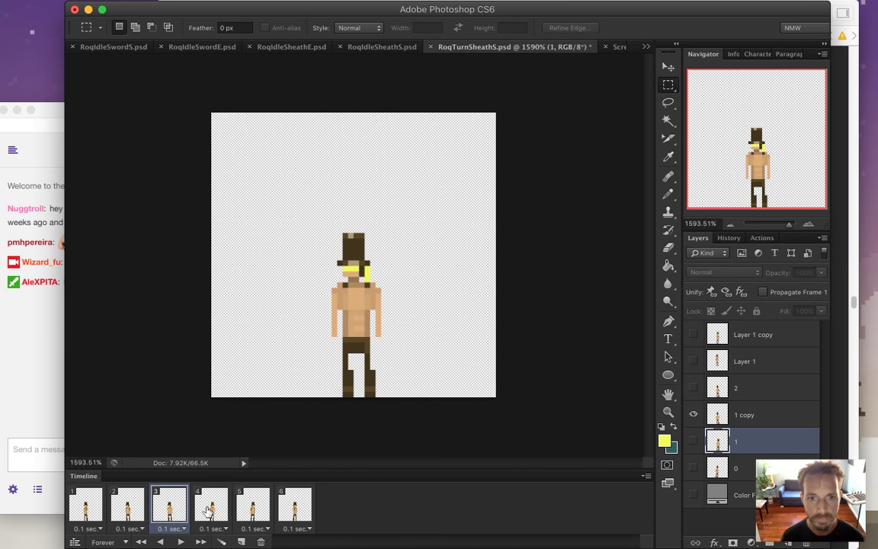
- Alternate between frames 4 and 5 to compare the position of the body and feet
click(207, 511)
click(242, 509)
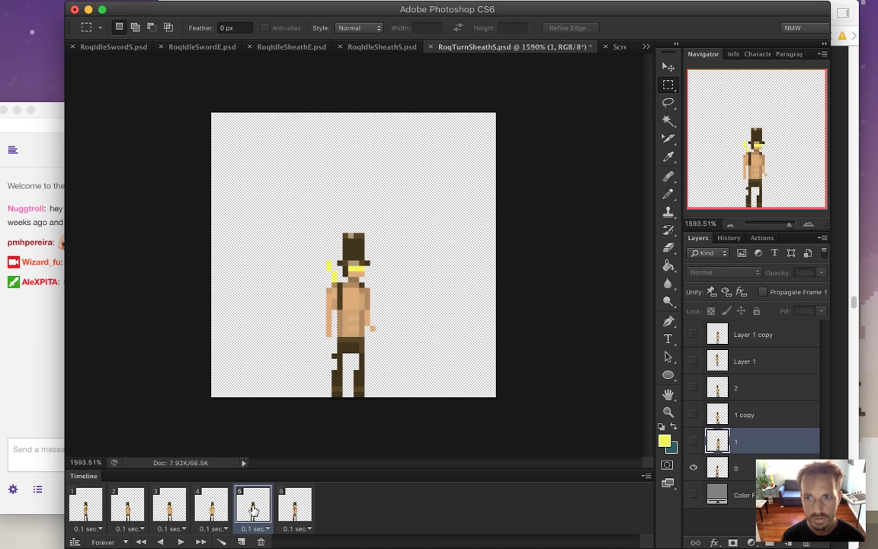
click(216, 511)
click(241, 511)
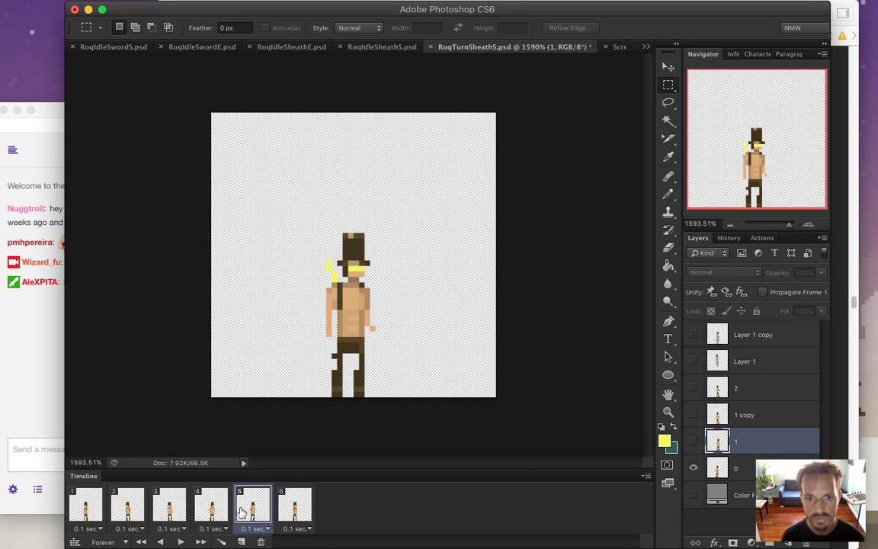
click(215, 510)
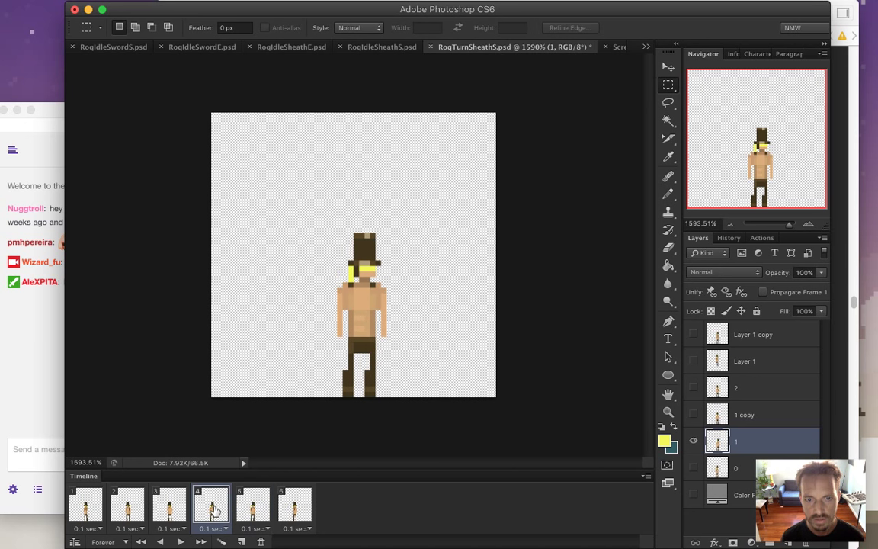
- In frame 5, move the whole character on layer "0" two pixels right
click(245, 509)
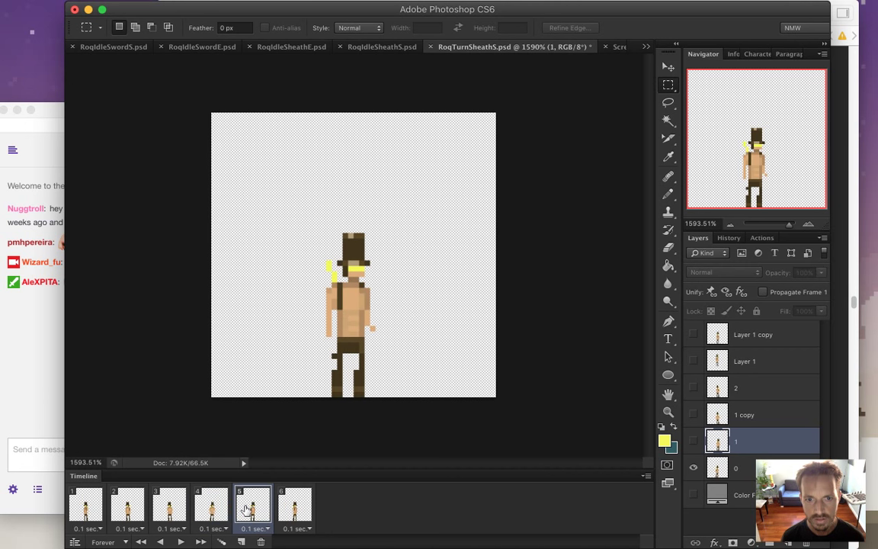
click(716, 468)
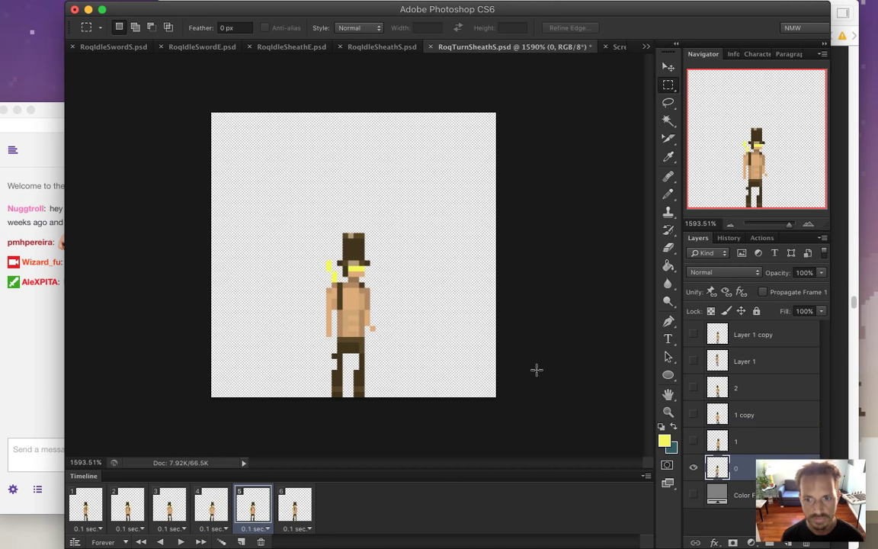
key(v)
key(Right)
key(Right)
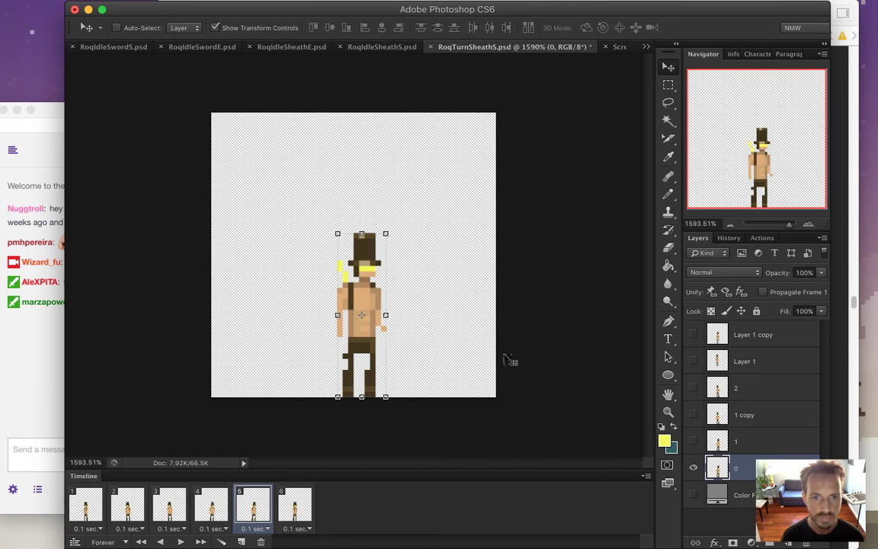
- Switch to the Twitch chat window and read the viewers' new greetings
click(28, 350)
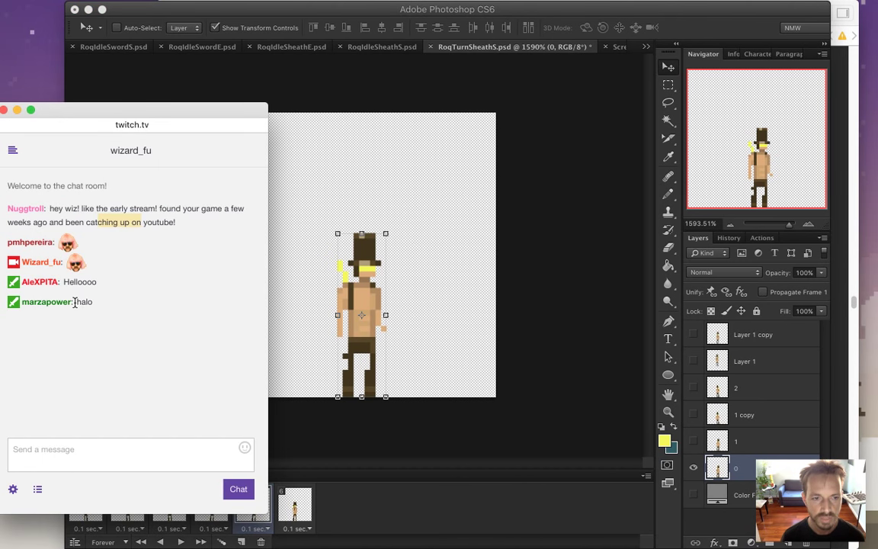
drag(77, 302, 93, 302)
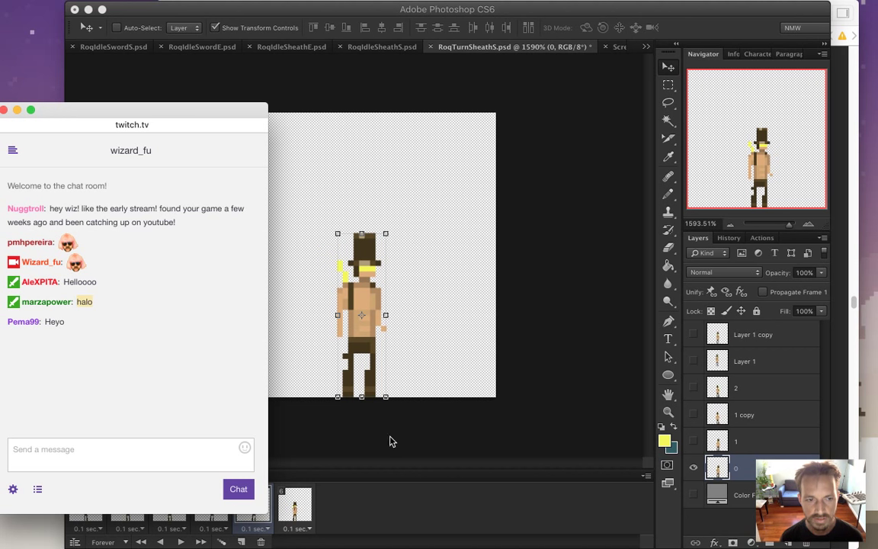
drag(46, 322, 54, 321)
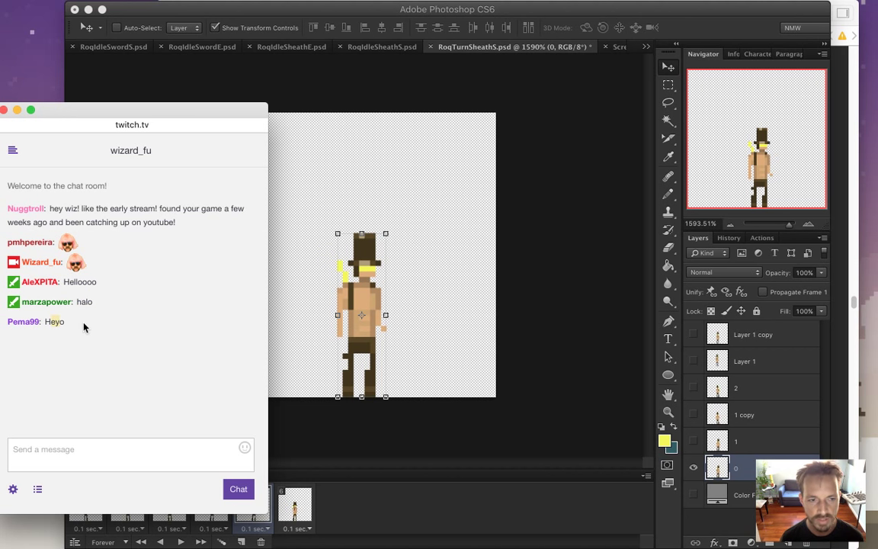
- Return to Photoshop and alternate between frames 4 and 5 to compare the character's shifted position
click(343, 423)
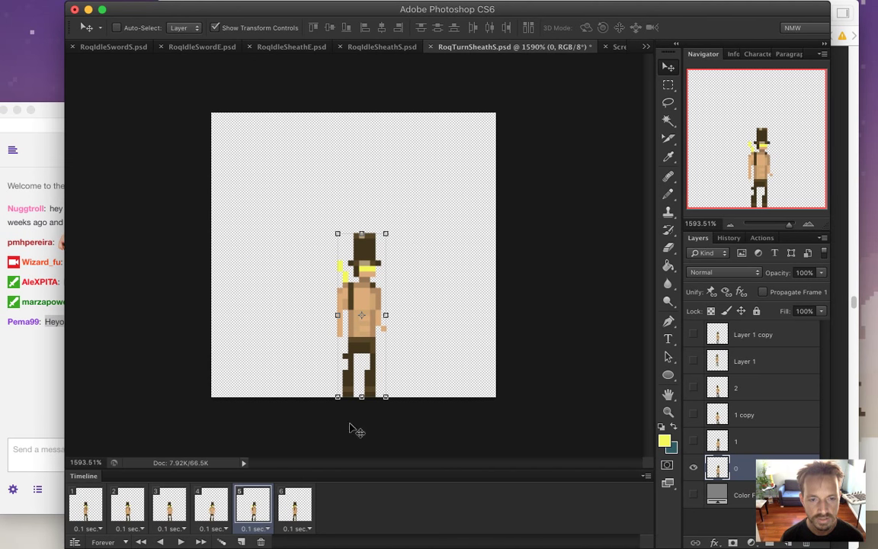
click(211, 504)
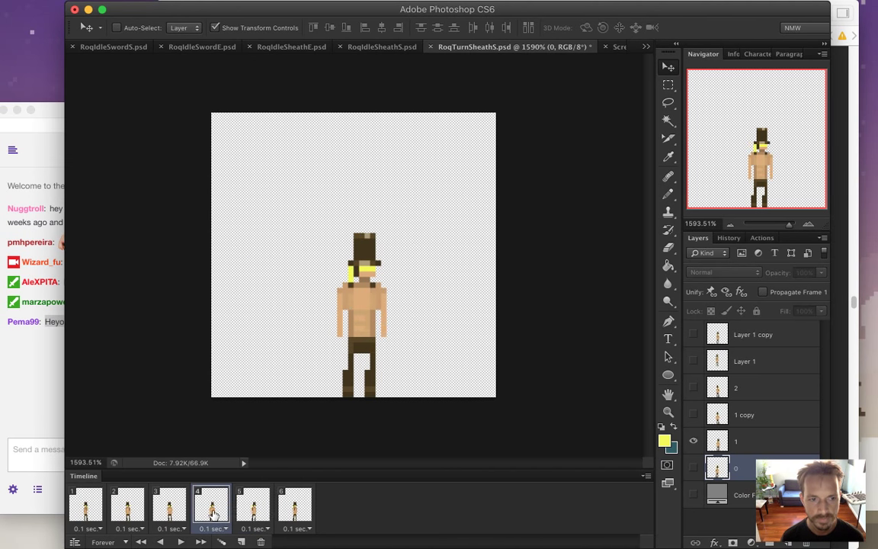
click(253, 504)
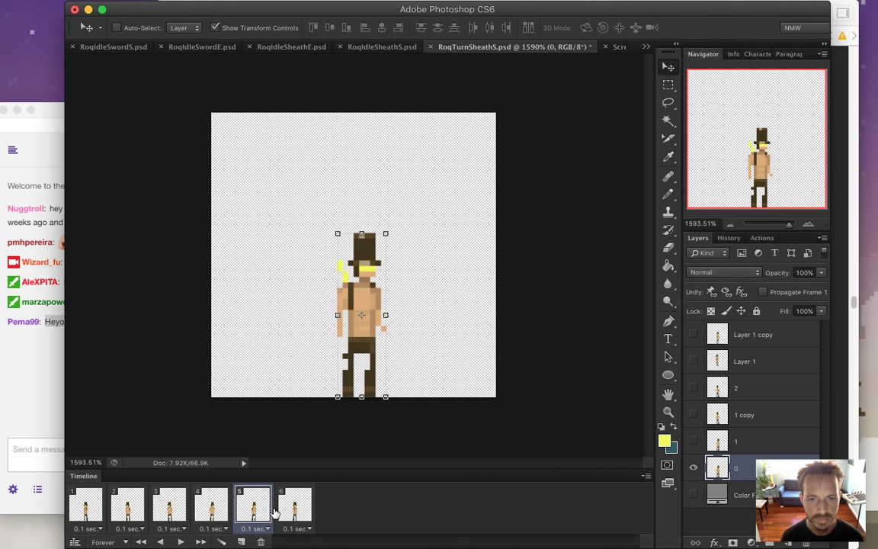
click(213, 506)
click(252, 505)
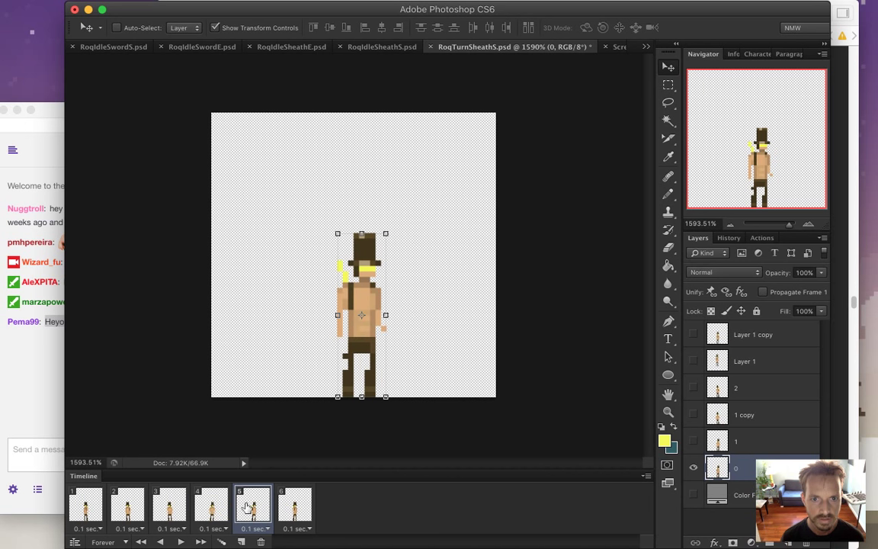
click(206, 506)
click(251, 507)
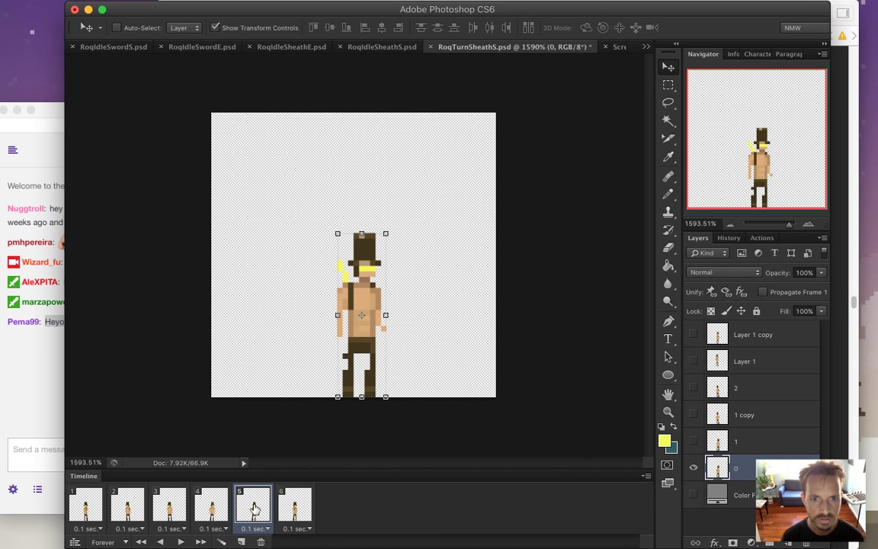
- Compare frame 6 with frame 5, and frame 1 with frames 2 and 3, to judge how the turn starts and ends
click(298, 510)
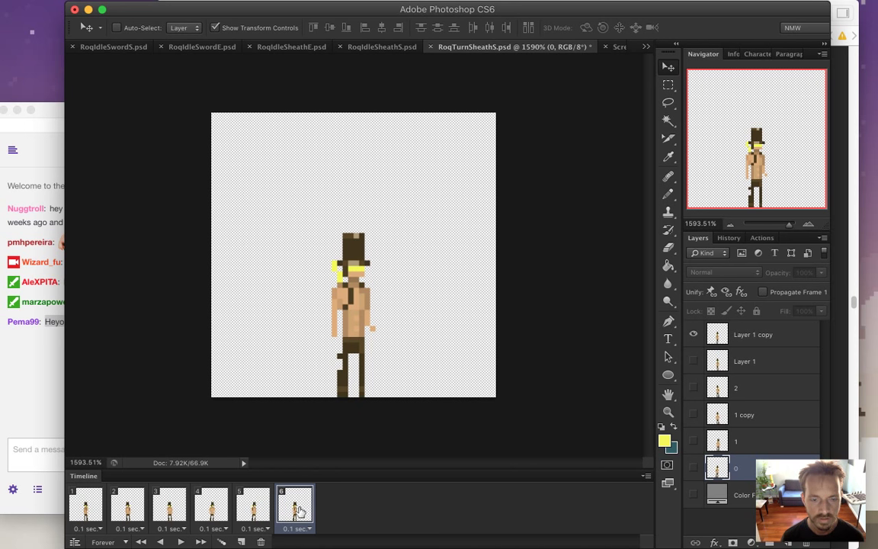
click(254, 506)
click(296, 507)
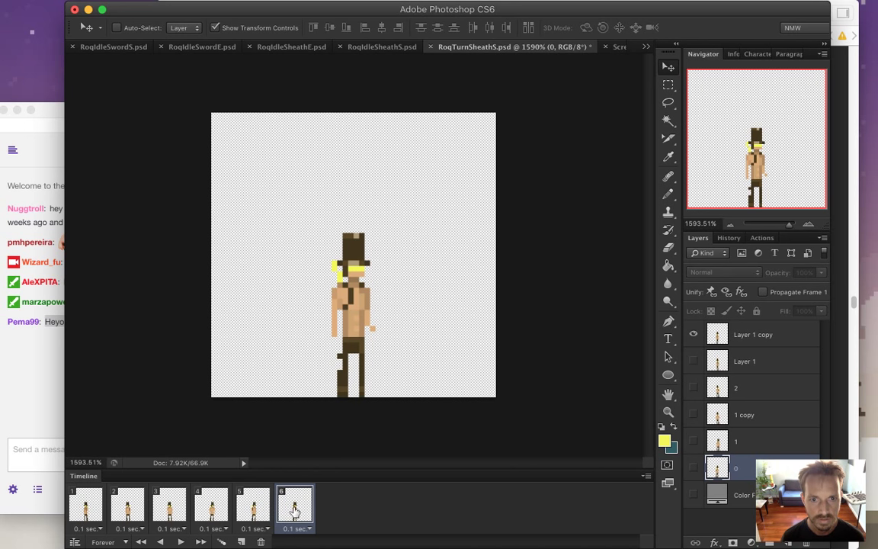
click(88, 504)
click(135, 504)
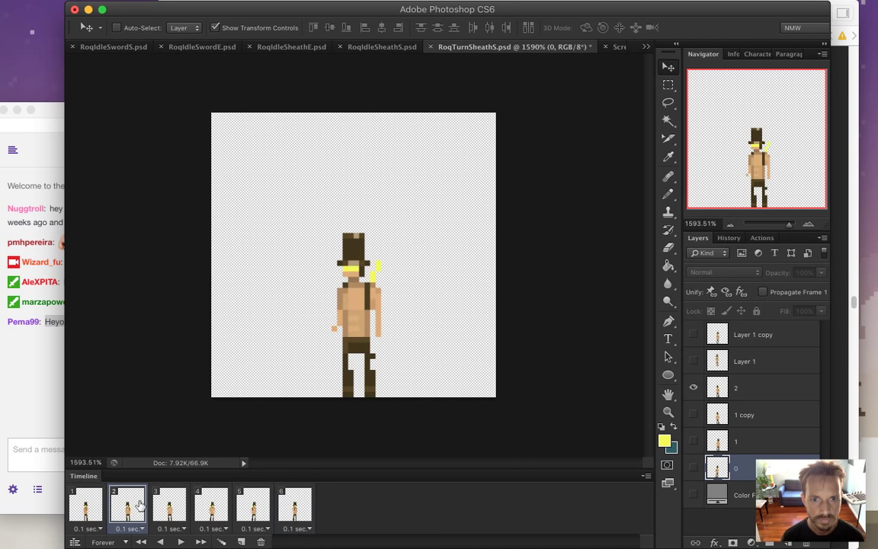
click(253, 505)
click(299, 509)
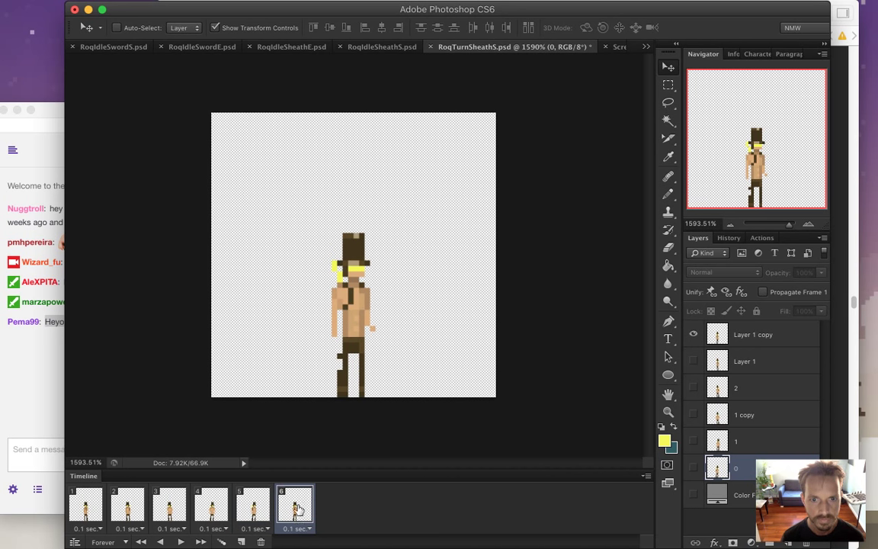
click(85, 504)
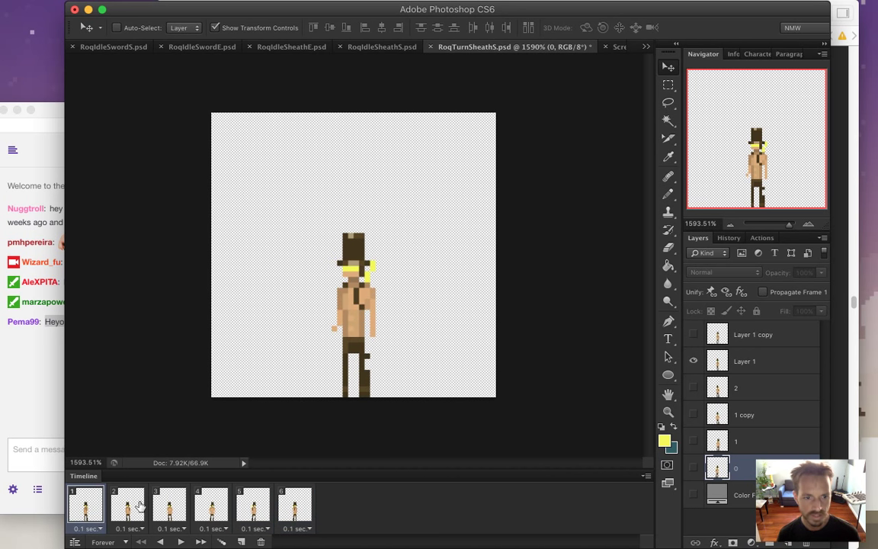
click(174, 509)
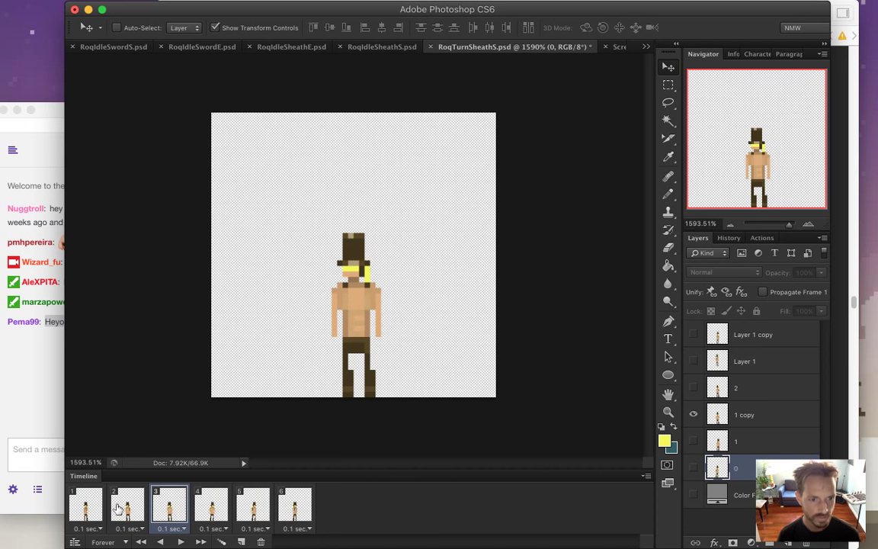
click(87, 505)
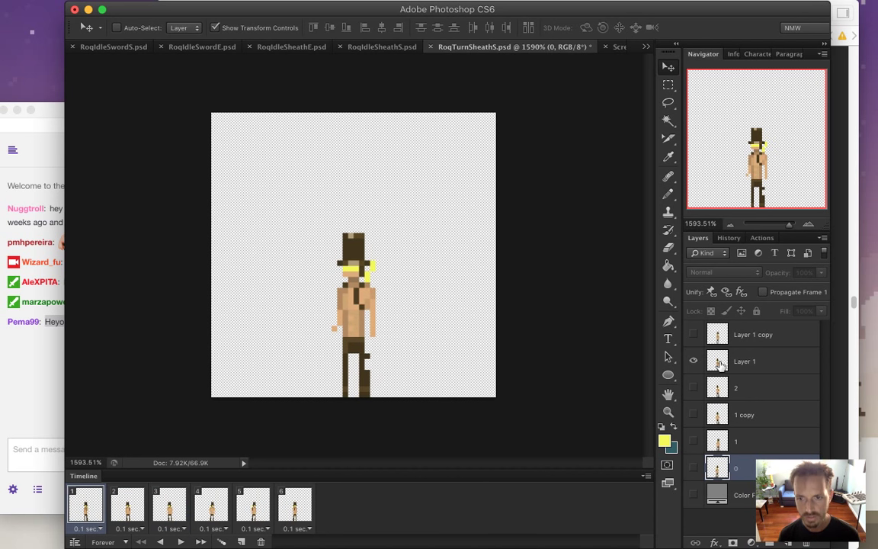
key(alt+bracketright)
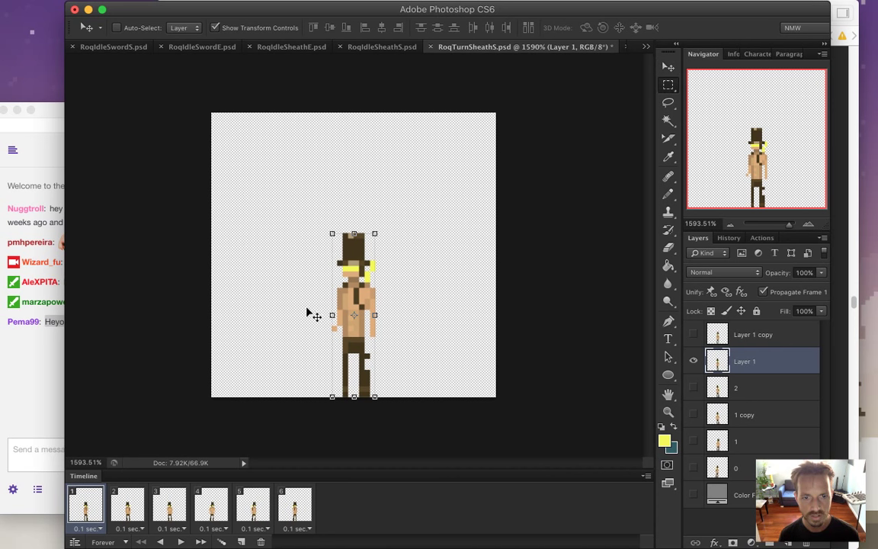
key(m)
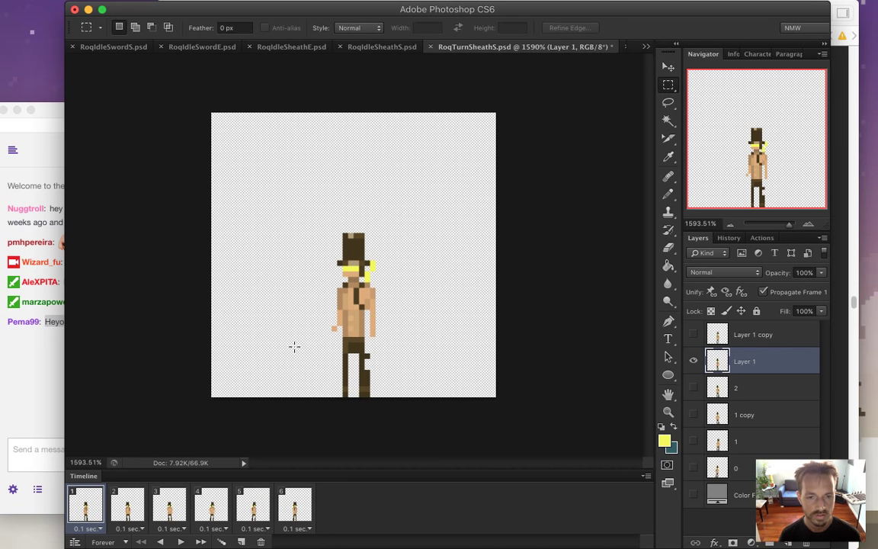
drag(326, 363, 411, 390)
click(285, 390)
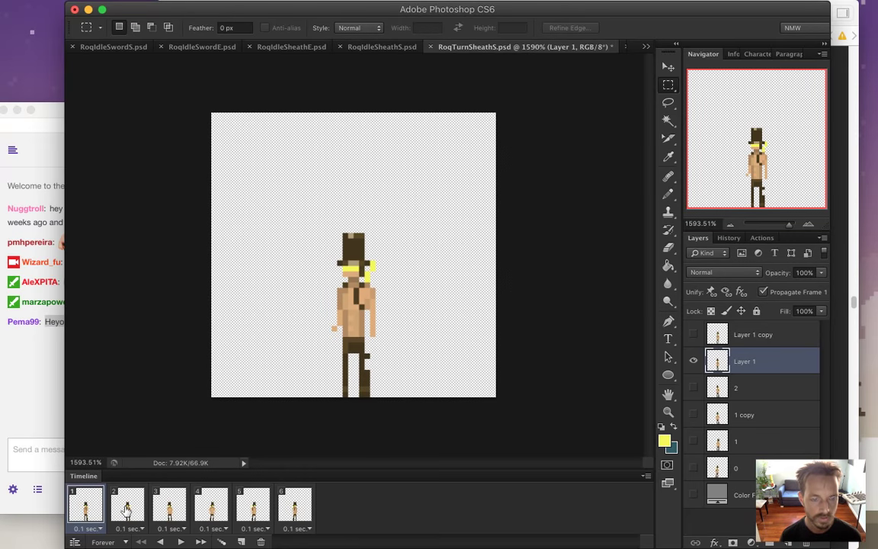
- Switch to Xcode and run the Songbringer project
key(super+Tab)
key(super+Tab)
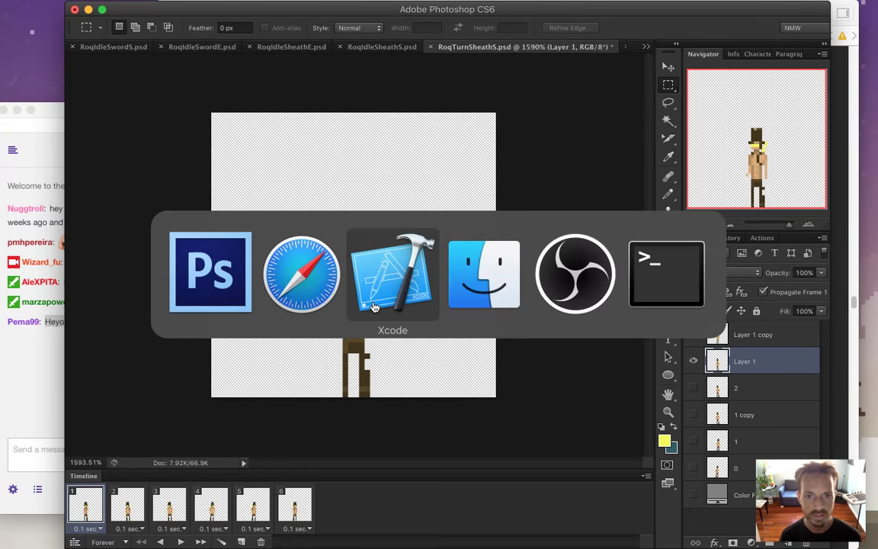
key(super+r)
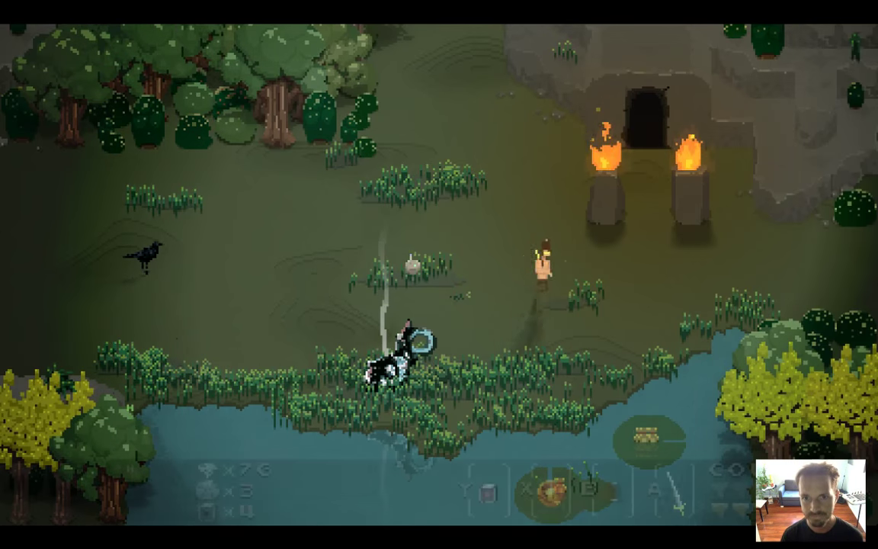
- Walk the hero back and forth between left and right in the running game to examine the turn animation, and quit the game
key(Left)
key(Right)
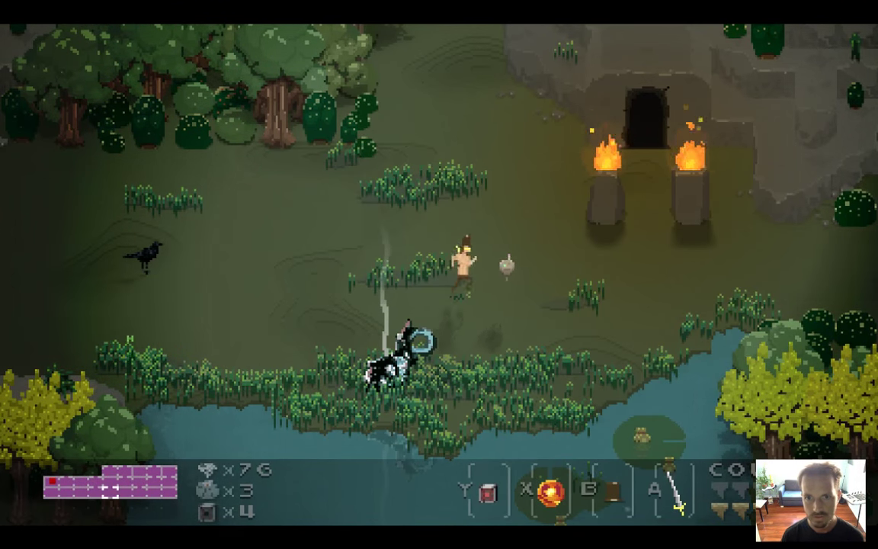
key(Left)
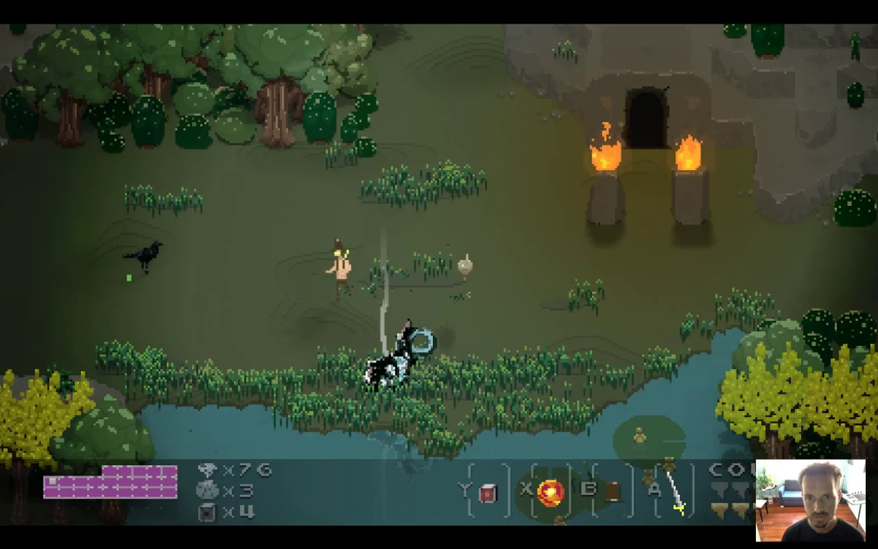
key(Right)
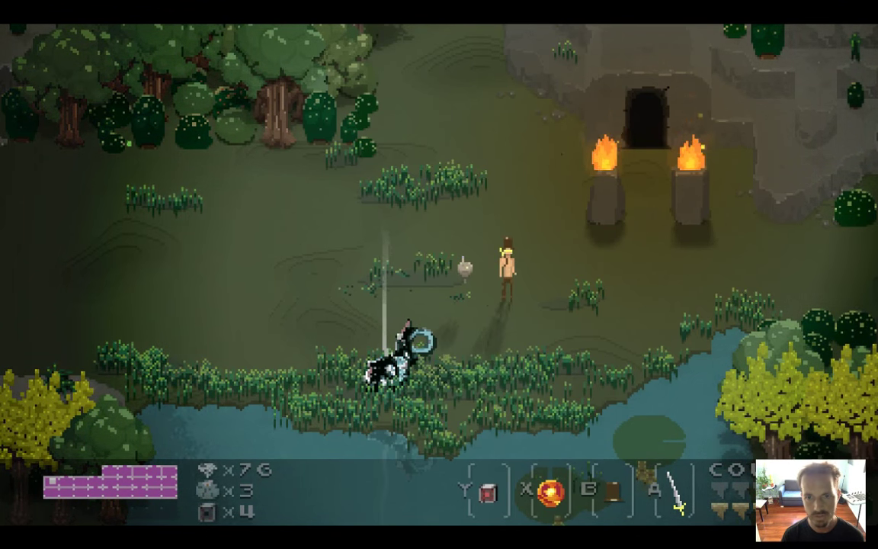
key(Left)
key(Left)
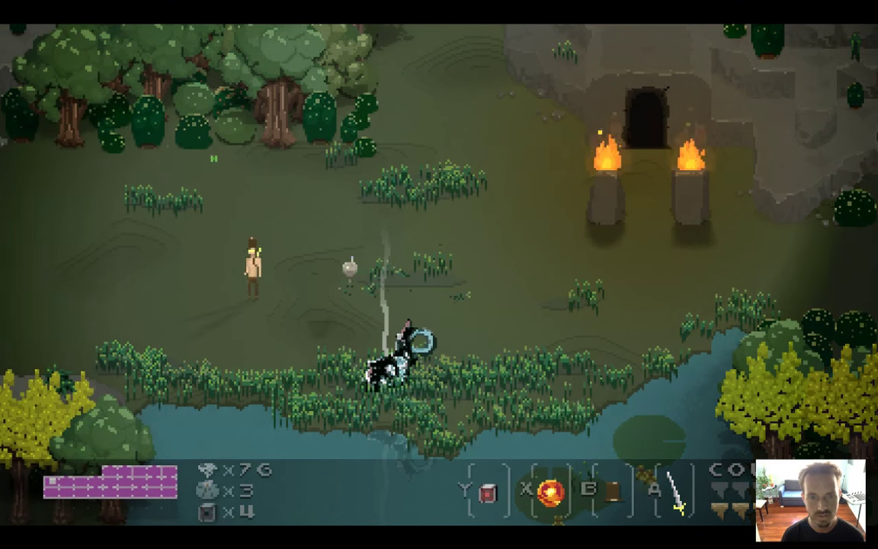
key(Right)
key(Left)
key(Right)
key(Left)
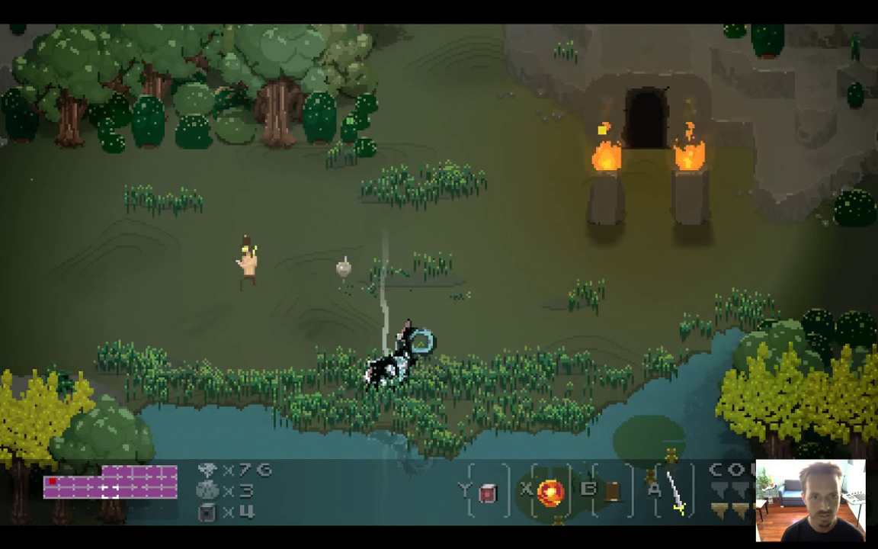
key(Left)
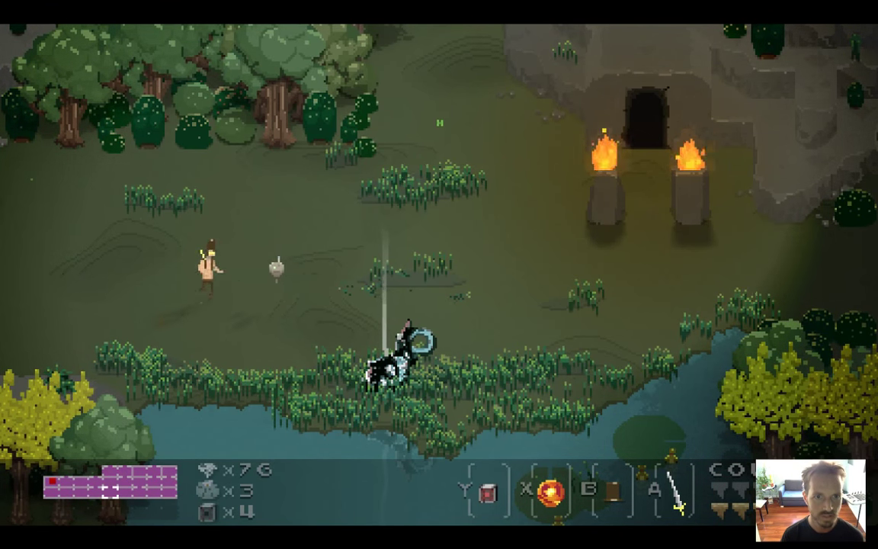
key(Left)
key(Right)
key(Left)
key(Left)
key(Right)
key(Right)
key(Left)
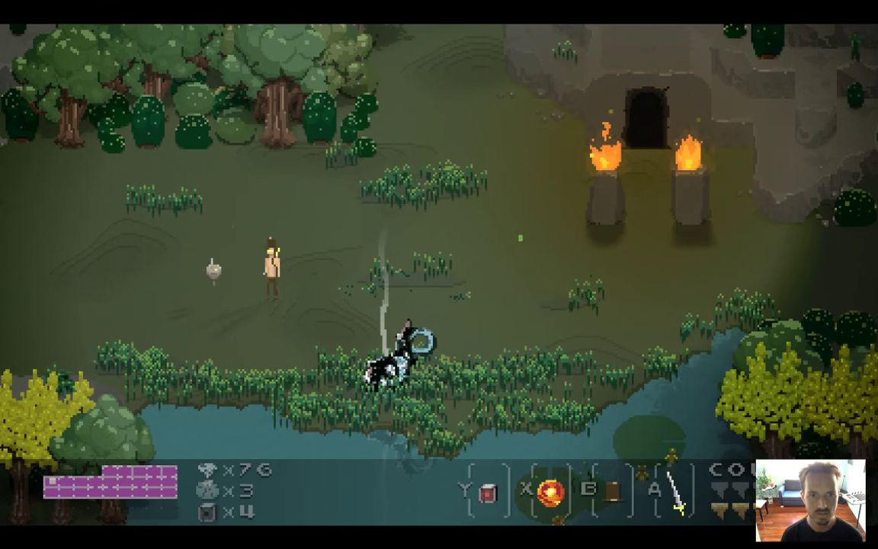
key(super+q)
- Switch to the Twitch chat window and read the viewer's message about the broken streak
click(128, 366)
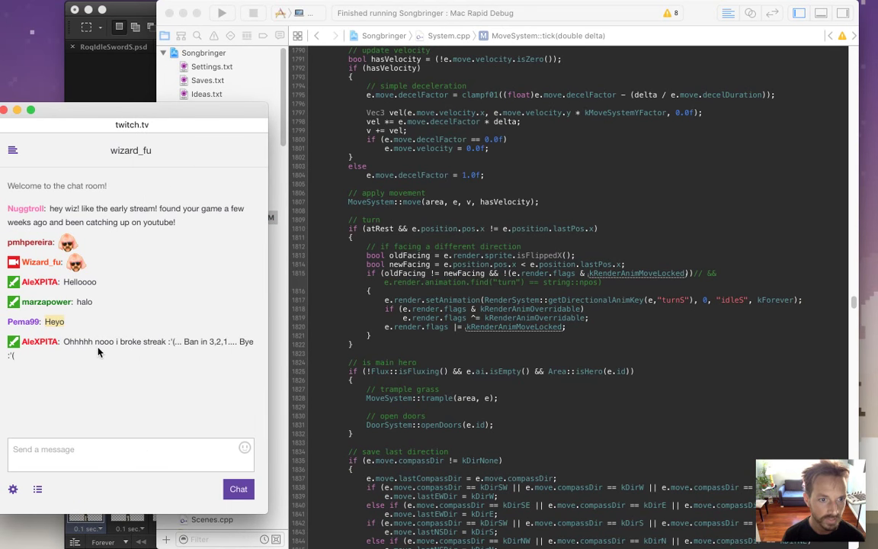
drag(94, 341, 130, 344)
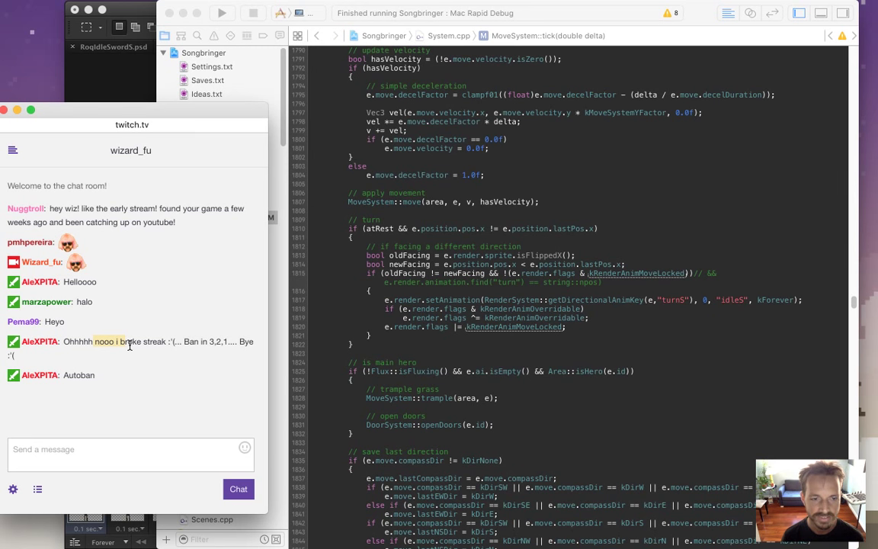
drag(190, 343, 122, 349)
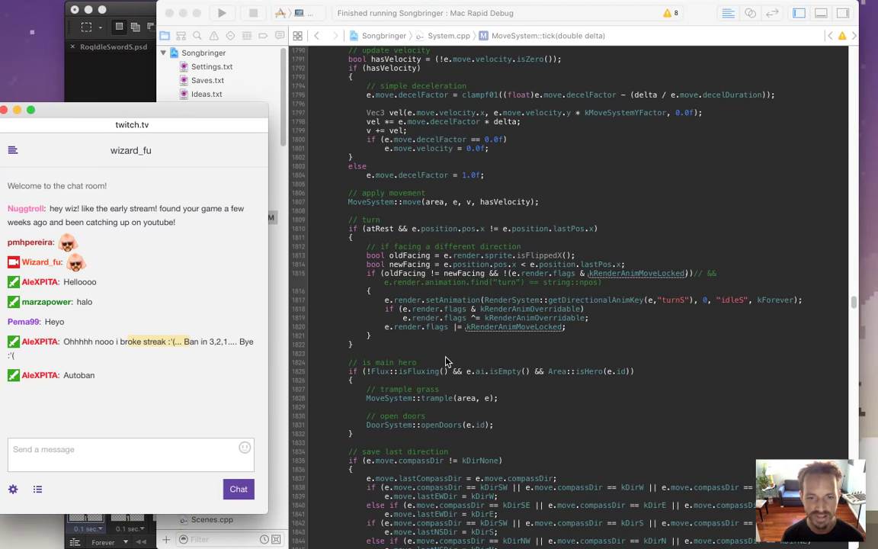
- Return to Photoshop and marquee-select a rectangle from the canvas's left edge to its vertical centre line, spanning the hat to the chest
click(401, 323)
key(super+Tab)
key(super+Tab)
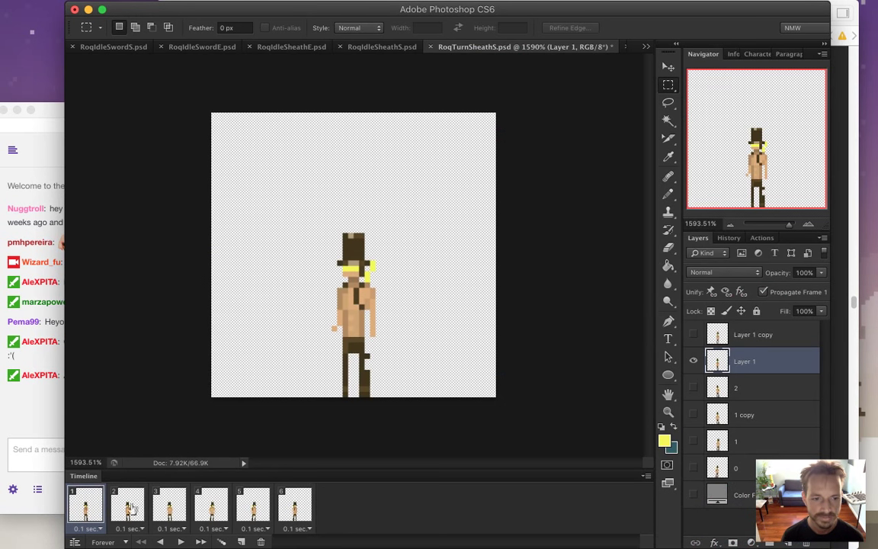
drag(203, 219, 349, 304)
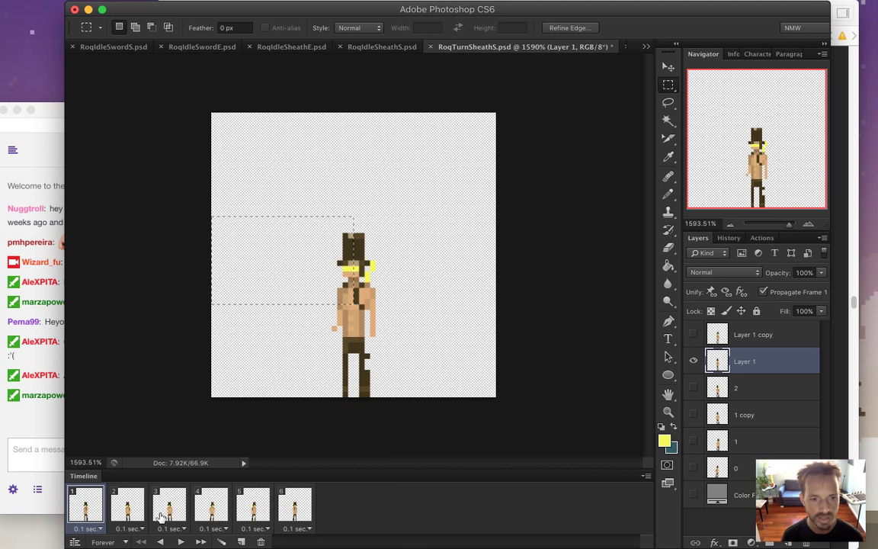
- Step through frames 2 to 5 and back to frame 3 to compare the body's position against the selection edge
click(134, 503)
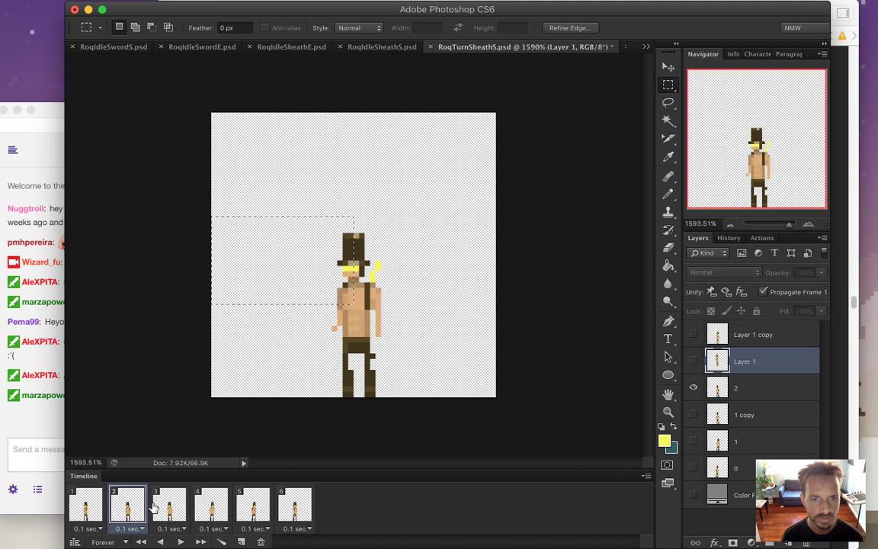
click(180, 509)
click(206, 509)
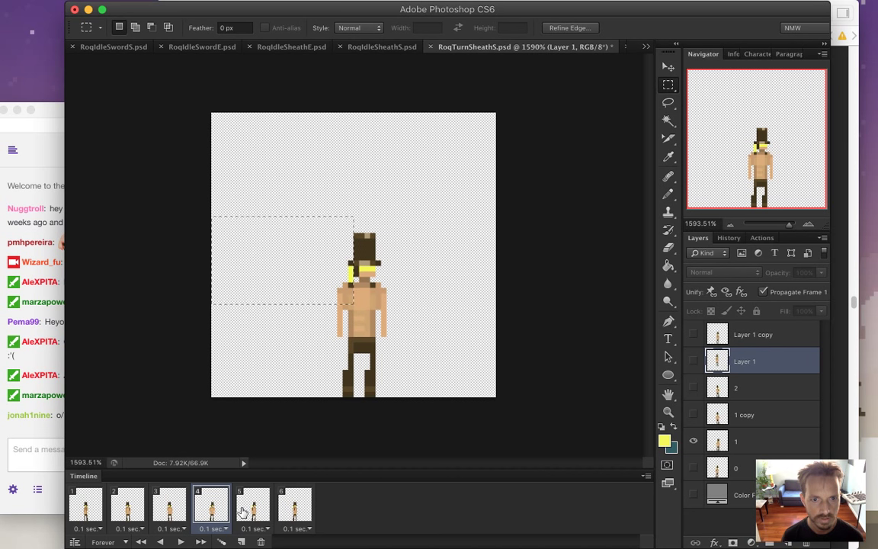
click(165, 509)
click(211, 509)
click(237, 509)
click(198, 509)
click(184, 509)
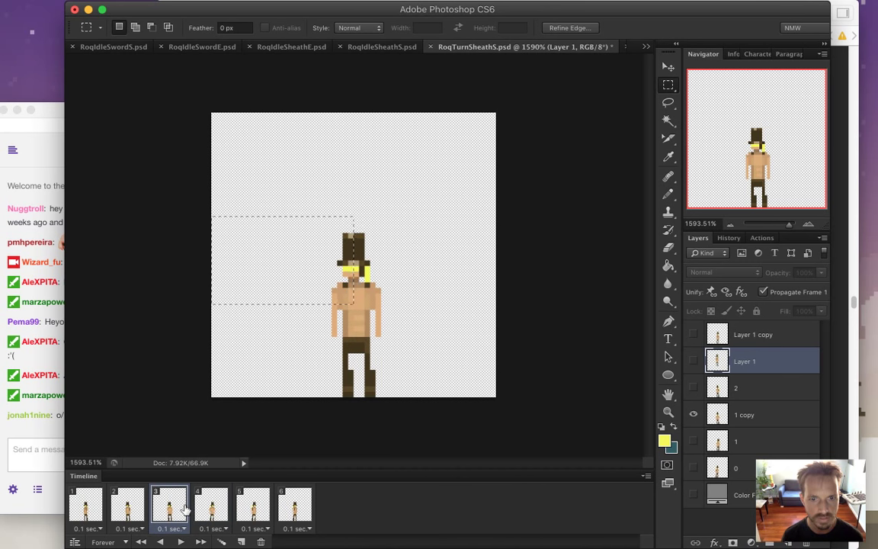
- Read the latest messages in the Twitch chat, and return to Photoshop to view frame 4
click(31, 428)
drag(103, 395, 86, 395)
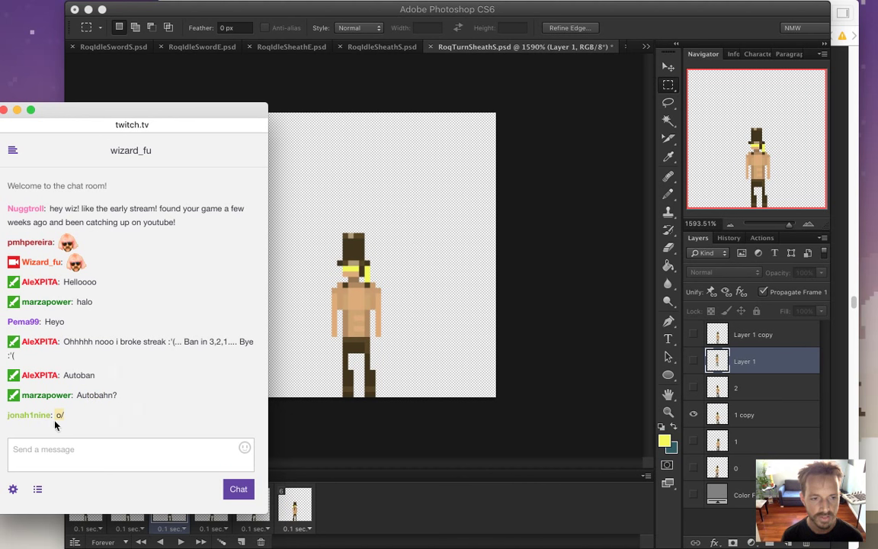
click(318, 448)
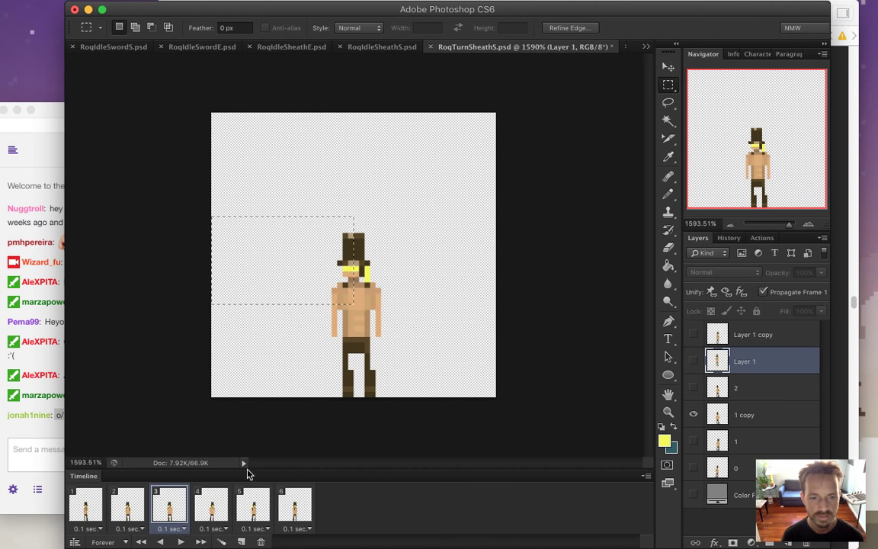
click(202, 512)
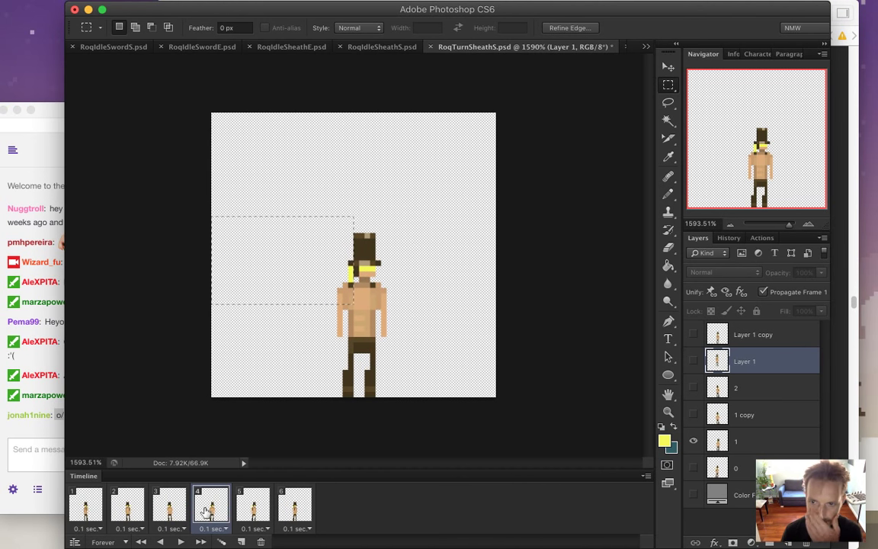
- Show frame 3, make its layer "1 copy" active, and clear the marquee selection
click(169, 507)
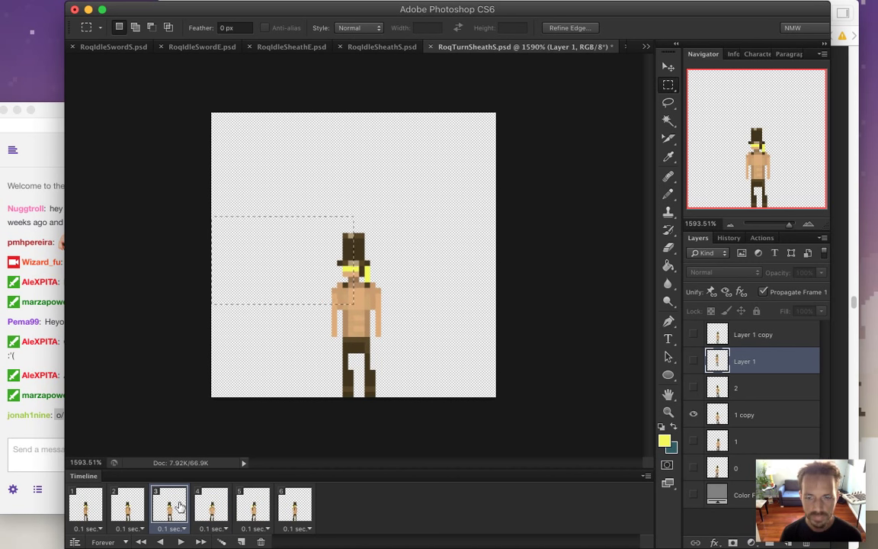
key(alt+[)
key(alt+[)
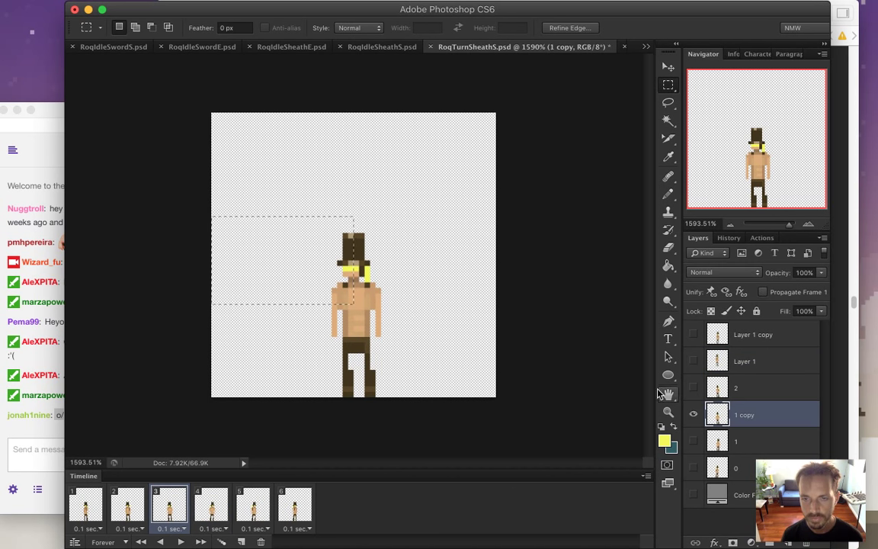
key(super+d)
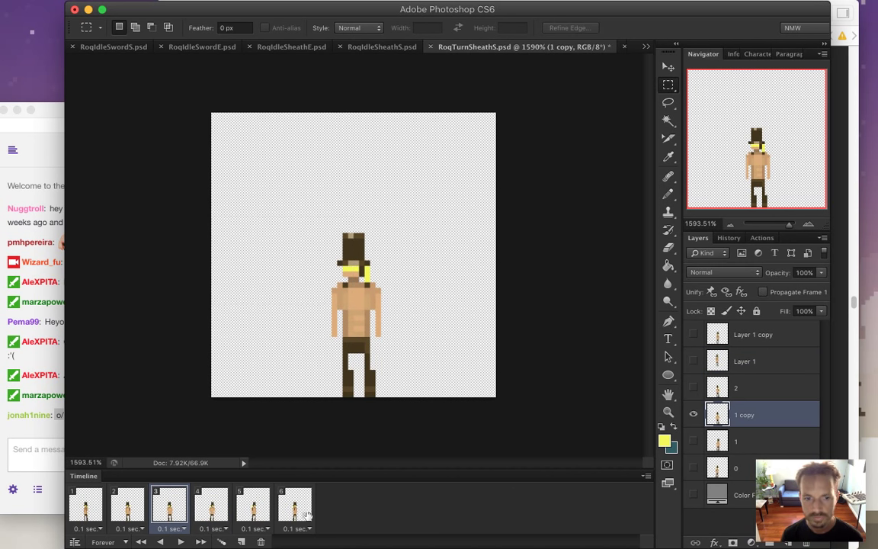
- Nudge layer 1 in frame 4 two pixels to the left
click(214, 511)
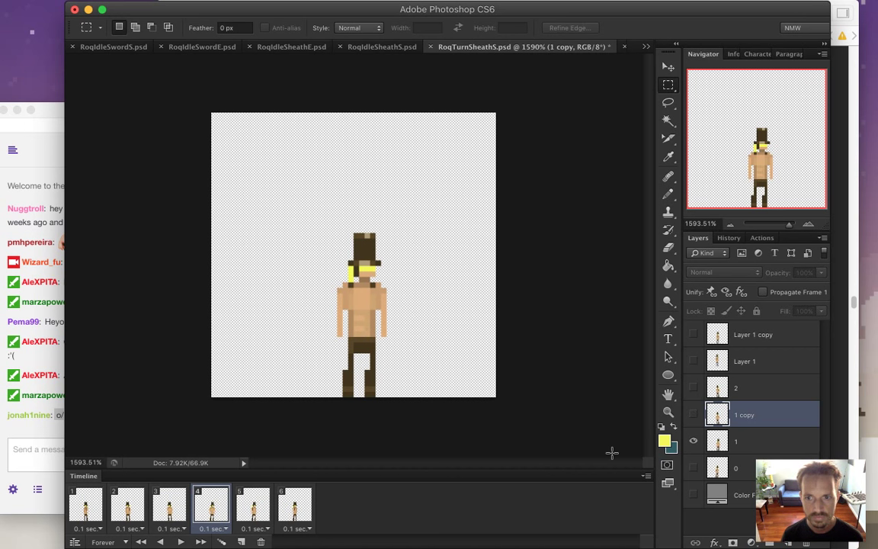
click(716, 442)
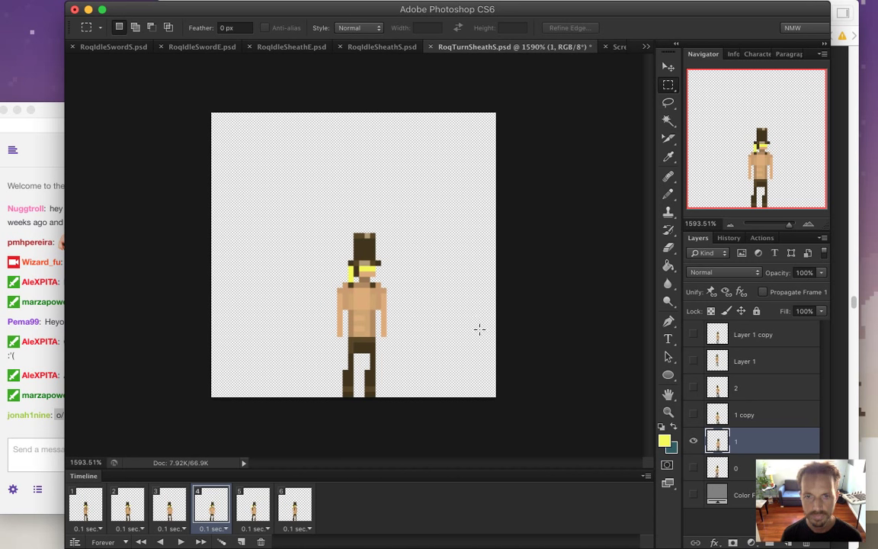
key(v)
key(Left)
key(Left)
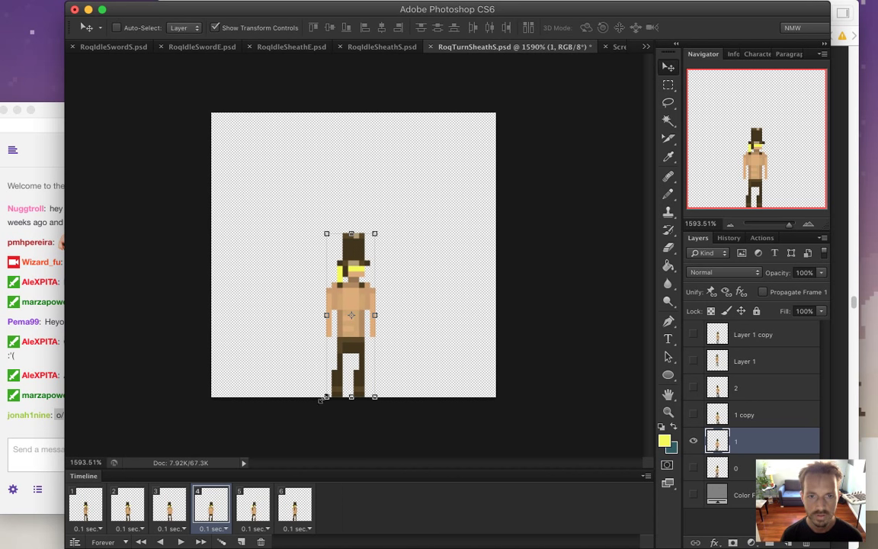
key(m)
- Alternate between frames 3 and 4 and check frame 5 to compare the character's position through the turn
click(169, 506)
click(216, 509)
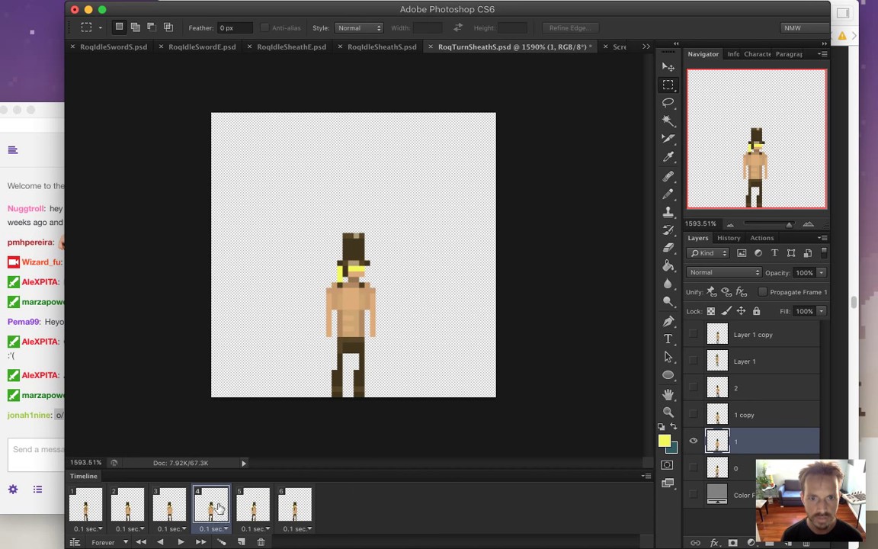
click(163, 509)
click(198, 509)
click(183, 509)
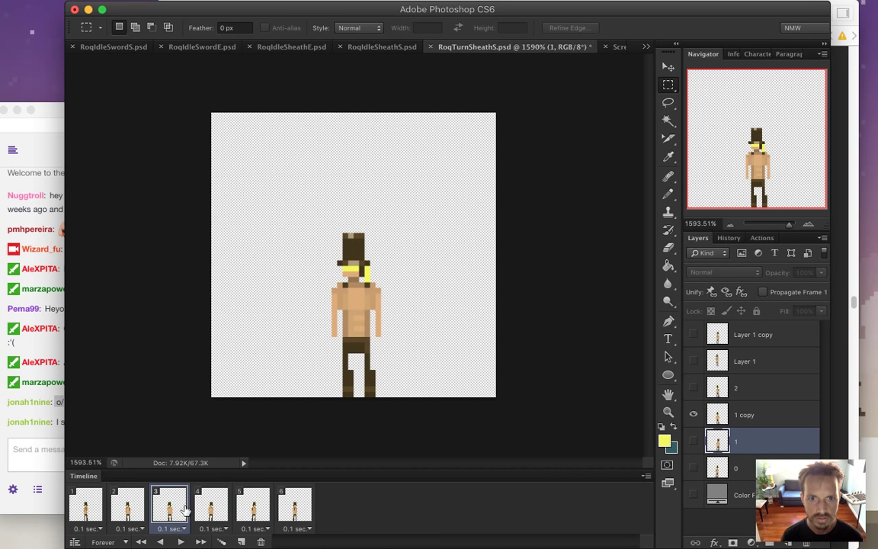
click(200, 509)
click(172, 509)
click(210, 510)
click(172, 509)
click(204, 511)
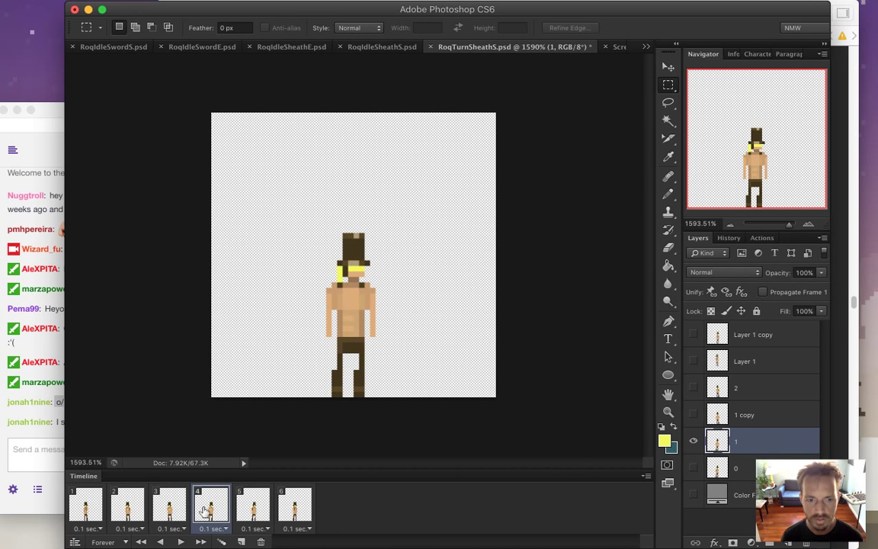
click(258, 511)
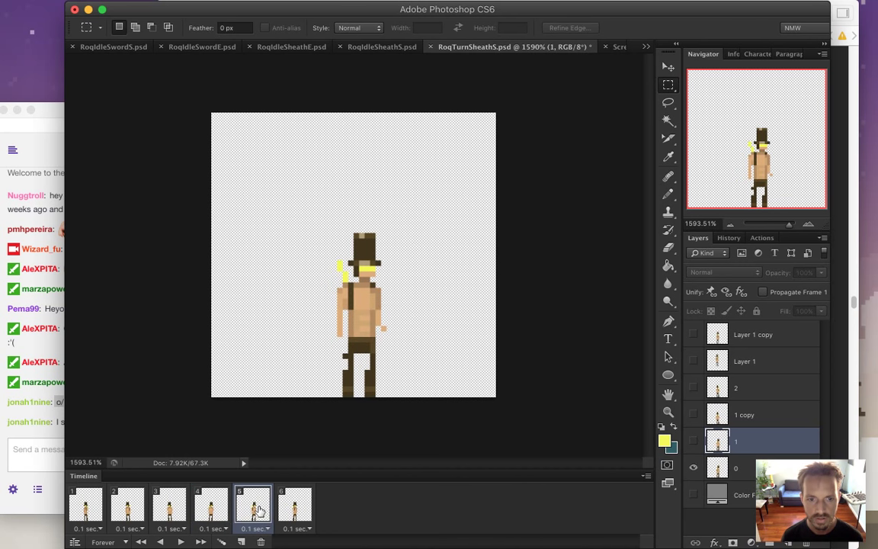
click(211, 509)
- Switch to the Twitch chat window, read the newest viewer messages, and return to Photoshop
click(4, 401)
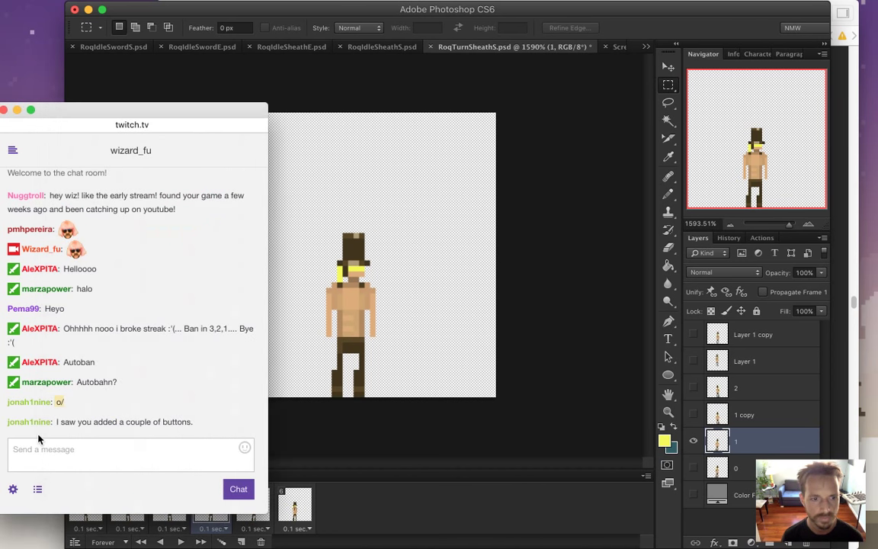
drag(78, 389, 188, 404)
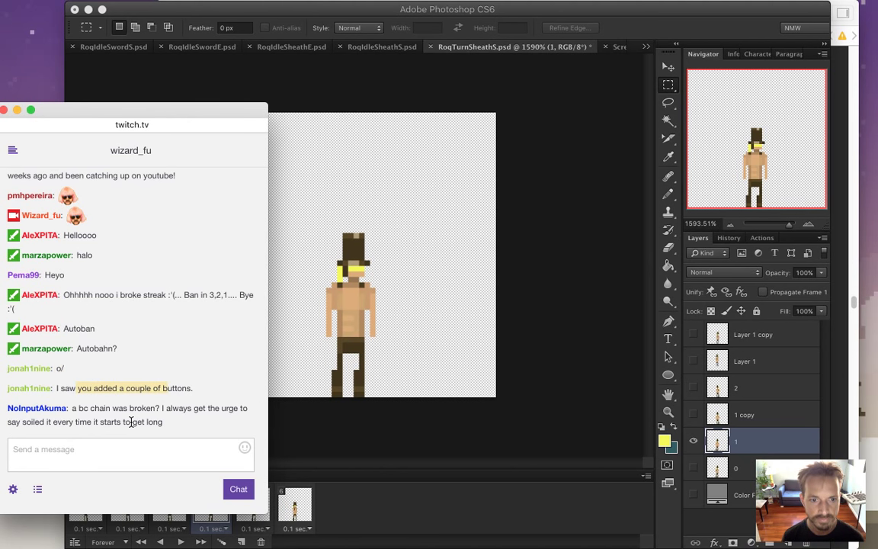
mouse_move(79, 409)
mouse_down()
mouse_move(119, 415)
mouse_move(85, 424)
mouse_up()
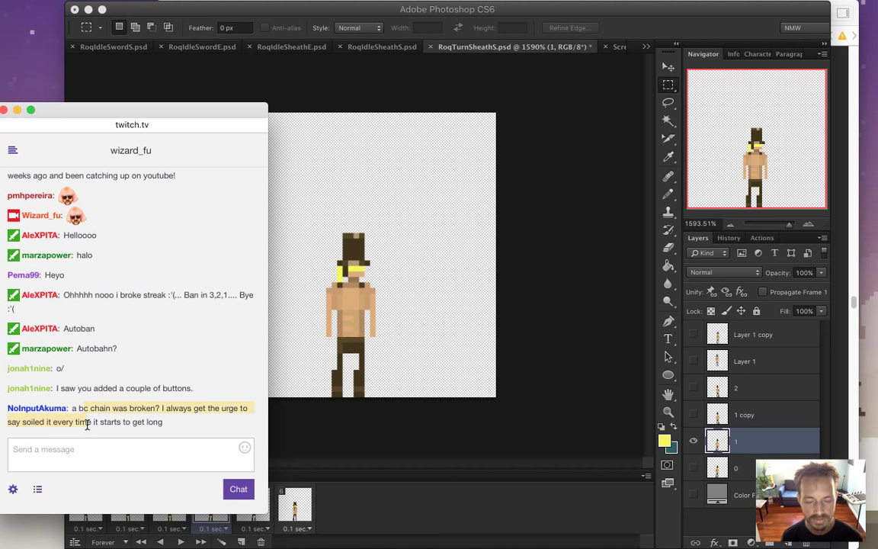
click(38, 424)
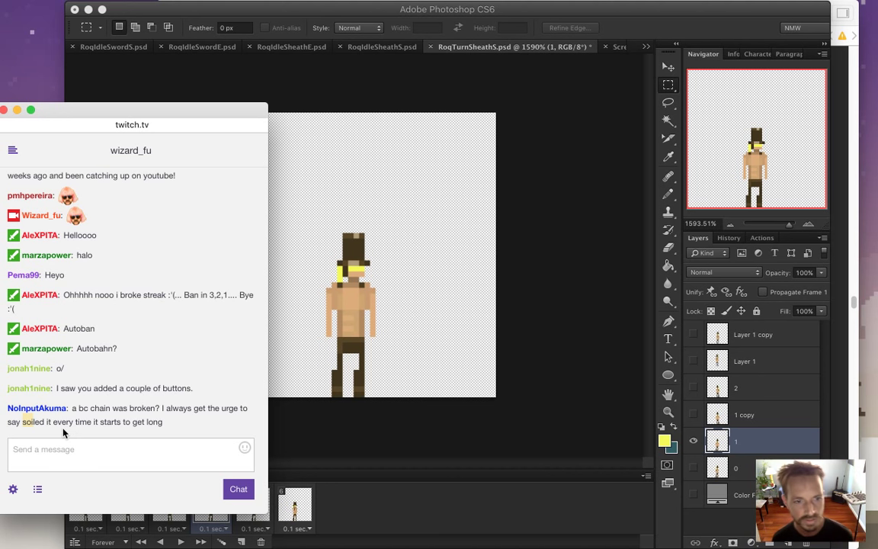
drag(66, 424, 305, 432)
click(305, 429)
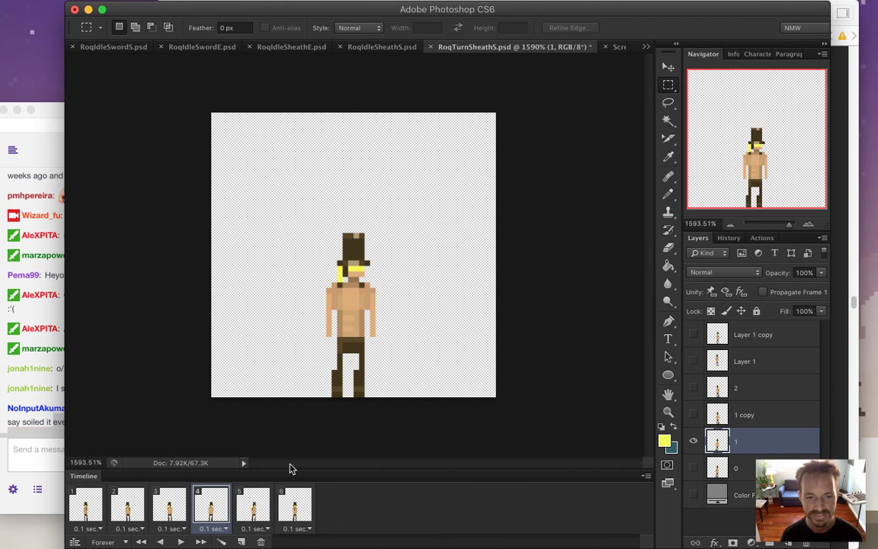
- Flip between frames 3 and 4 again to check the shifted body's alignment
click(171, 510)
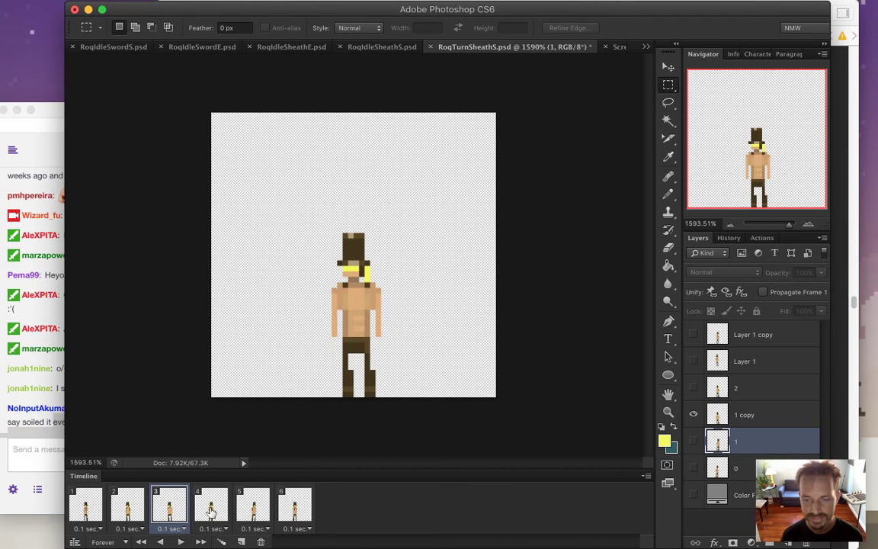
click(210, 513)
click(170, 512)
click(212, 514)
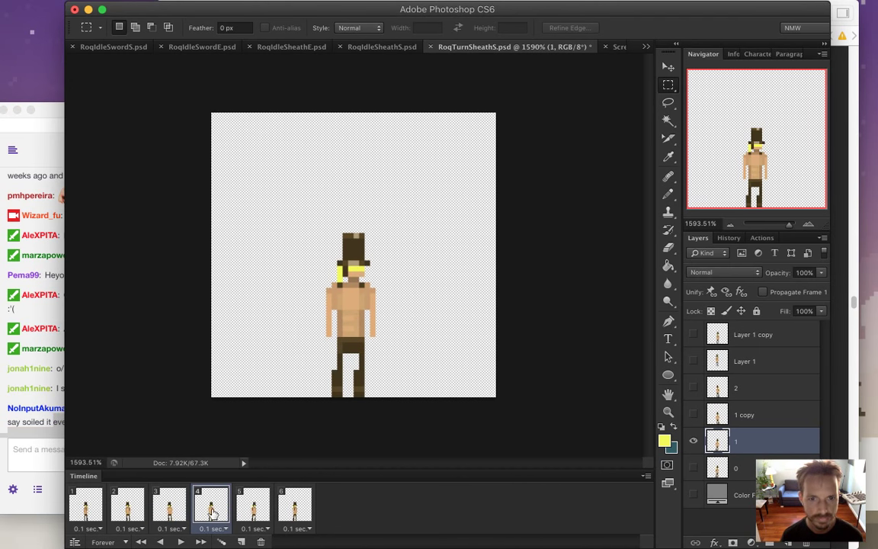
- Nudge layer 0 in frame 5 two pixels to the left
click(256, 508)
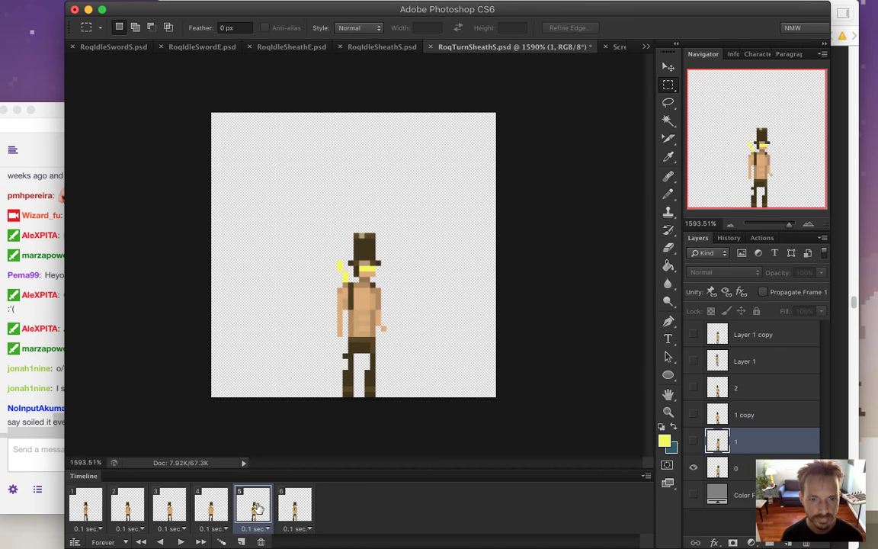
key(alt+bracketleft)
key(v)
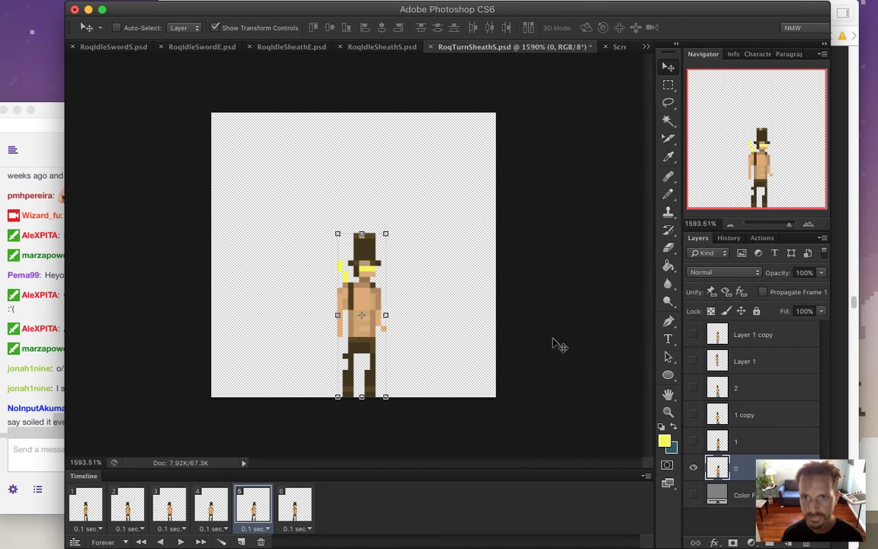
key(Left)
key(Left)
- Step backward through the frames from 6 to 1 to compare the character's position in each
click(296, 512)
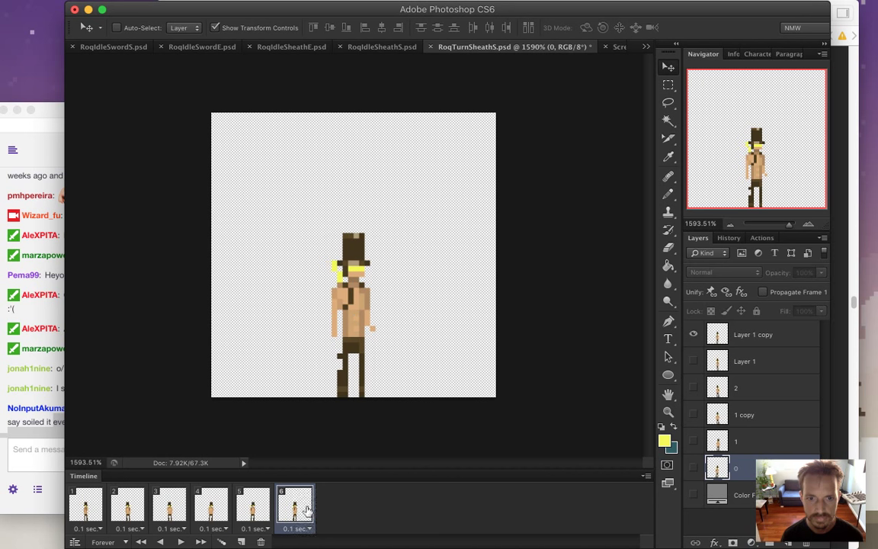
click(254, 513)
click(202, 512)
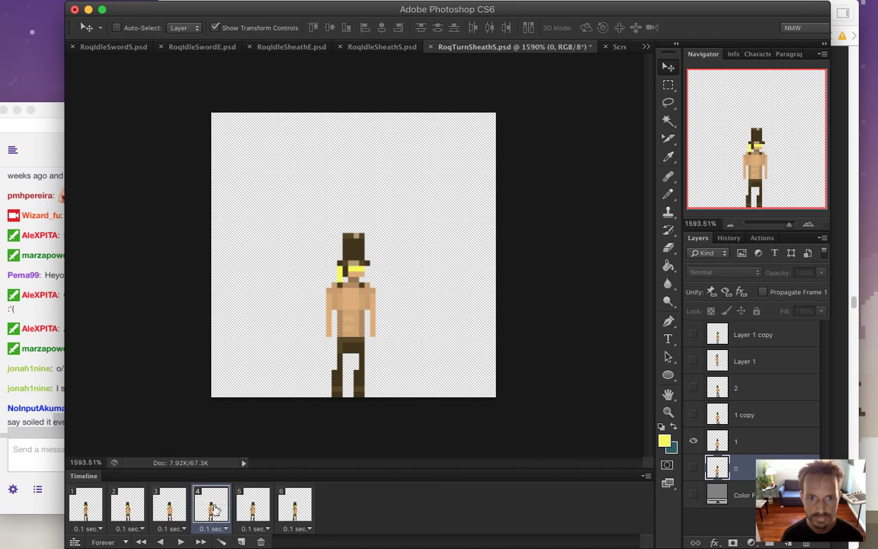
click(162, 512)
click(124, 509)
click(89, 508)
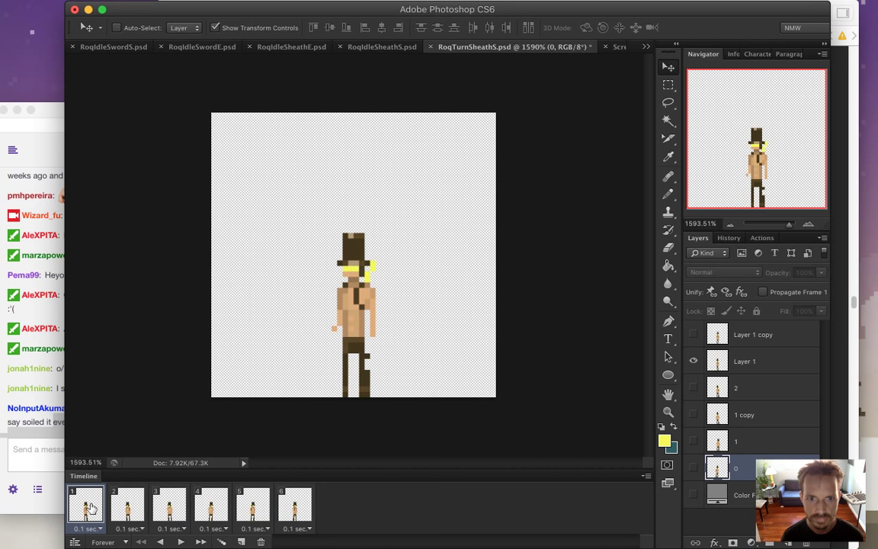
- Play the turn animation to review its motion, stop it, and return to frame 1
click(180, 541)
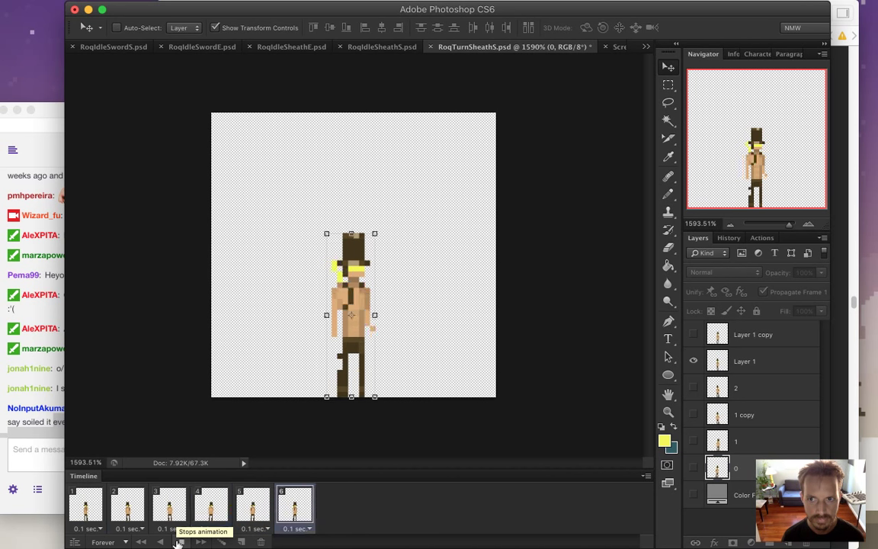
click(179, 541)
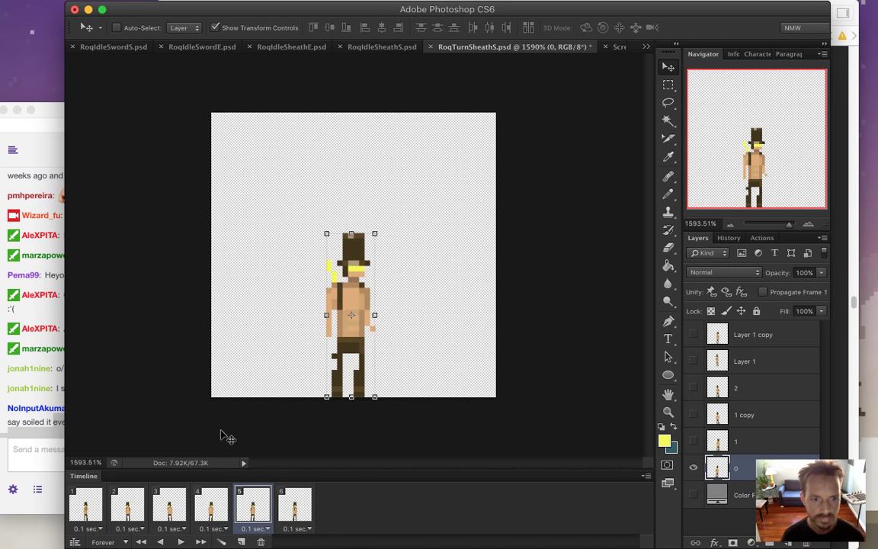
click(96, 508)
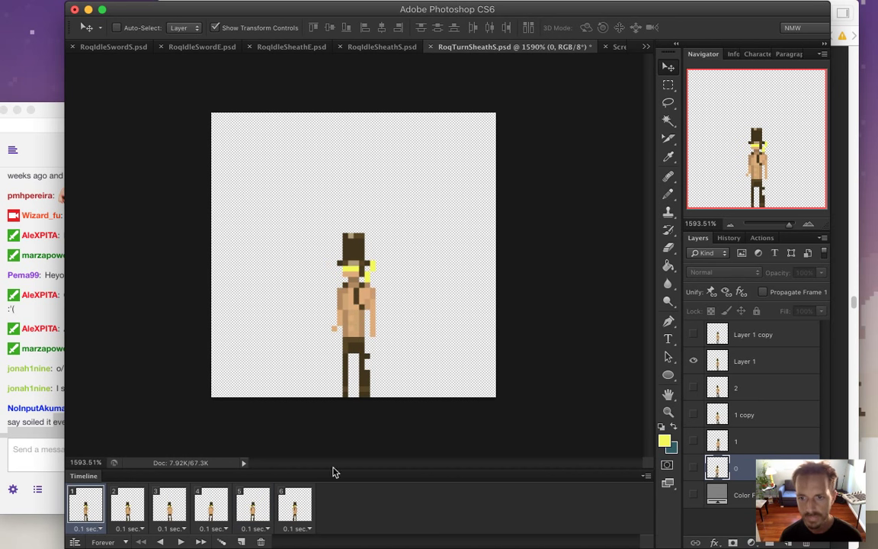
- Check the centring of Layer 1 in frame 1 with a temporary marquee from the canvas's left edge to its centre line, and clear it
click(723, 371)
key(m)
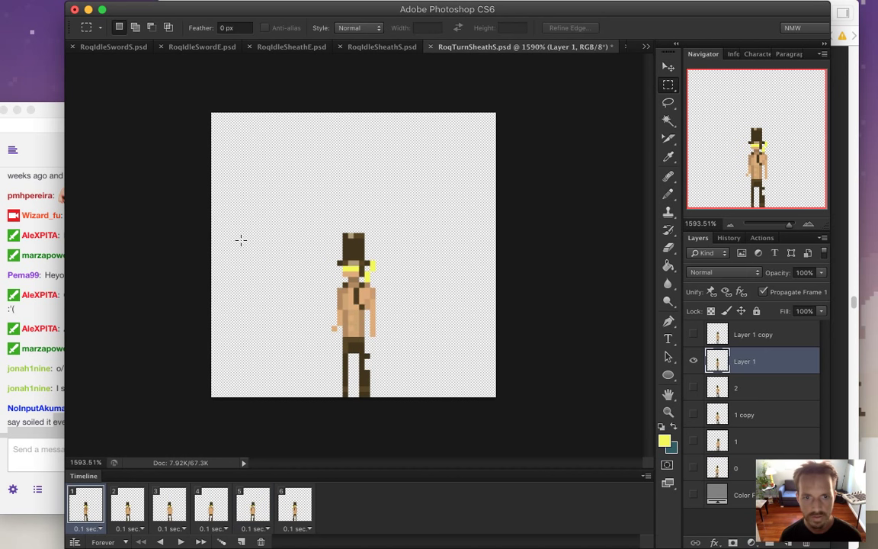
drag(210, 292, 354, 218)
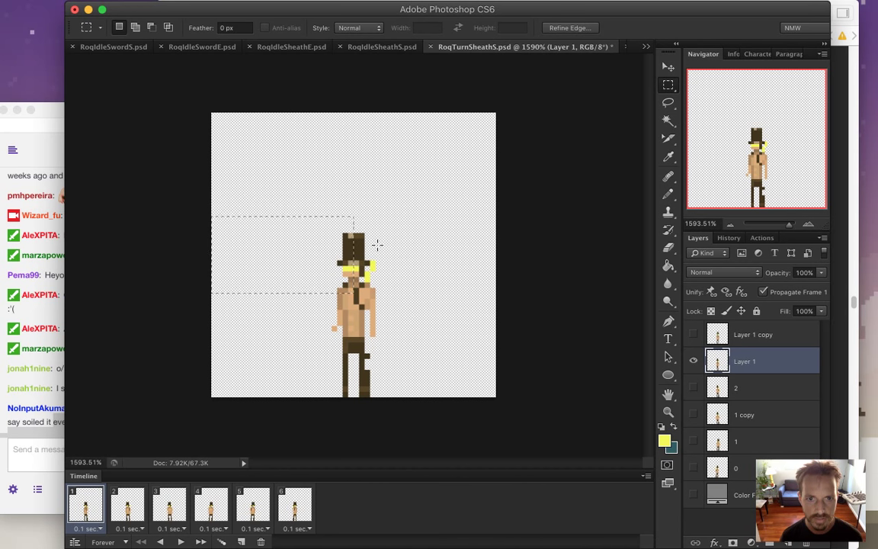
click(404, 131)
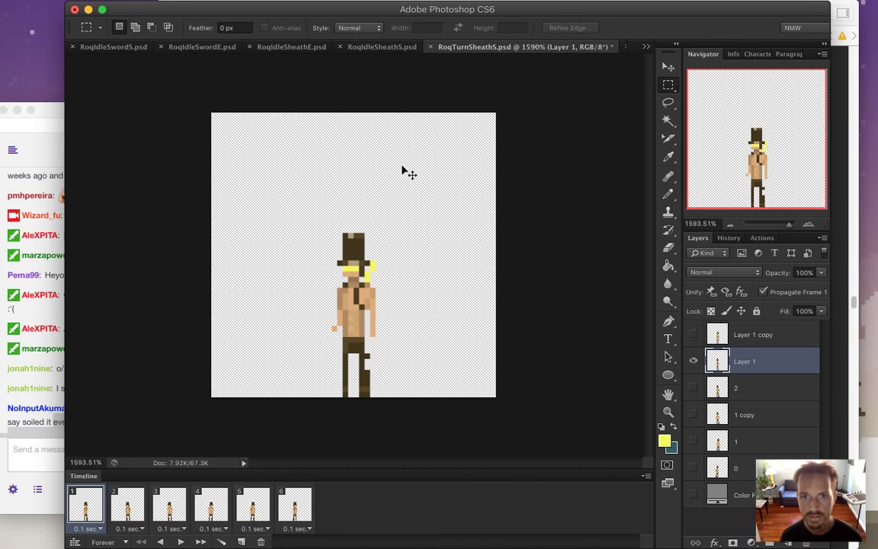
- View RoqIdleSheathS.psd, switch to RoqIdleSheathE.psd, and check the character's centring with temporary marquees from the canvas's left edge to its body centre
click(378, 47)
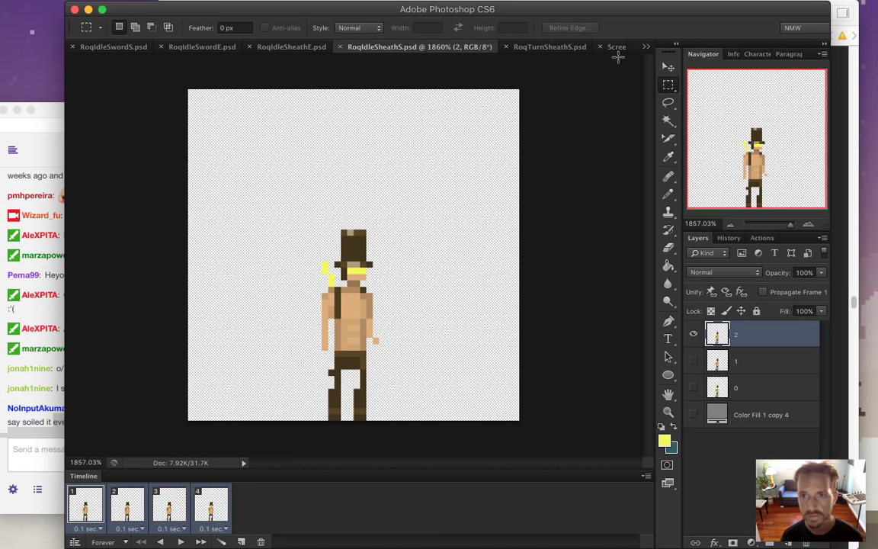
click(296, 47)
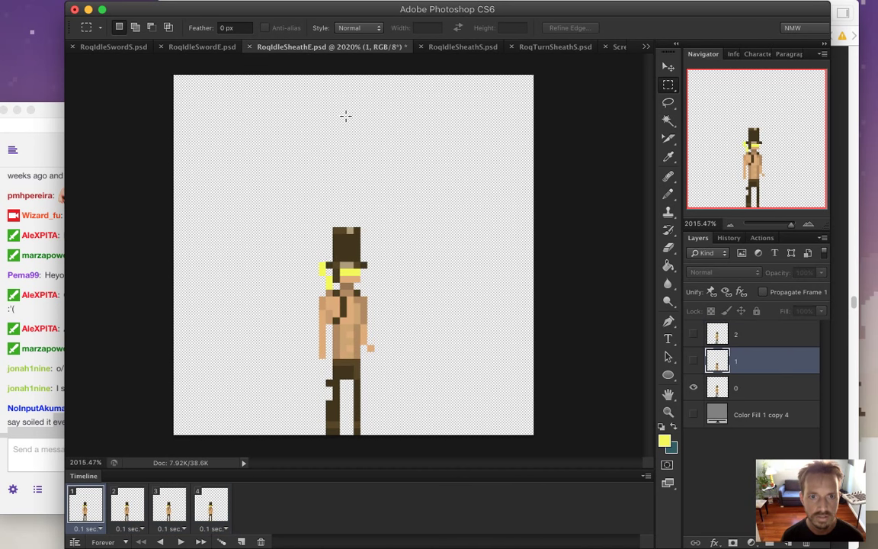
drag(160, 180, 349, 333)
click(349, 333)
drag(171, 206, 347, 324)
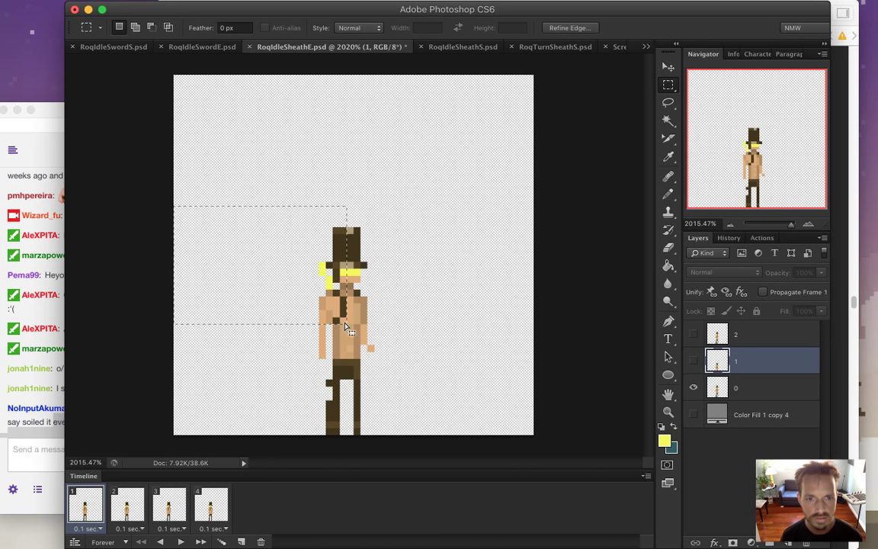
drag(172, 185, 346, 330)
click(246, 417)
- Select all four frames, nudge layers 2, 1 and 0 together one pixel to the right, and play the idle animation from frame 1
mouse_move(218, 512)
mouse_down()
mouse_move(572, 414)
mouse_move(316, 511)
mouse_move(221, 511)
mouse_up()
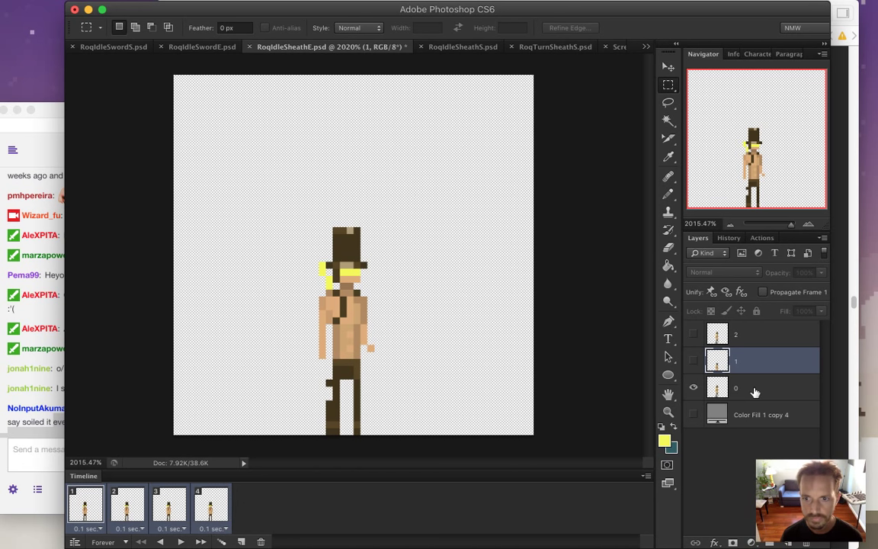
key(super+alt+a)
key(v)
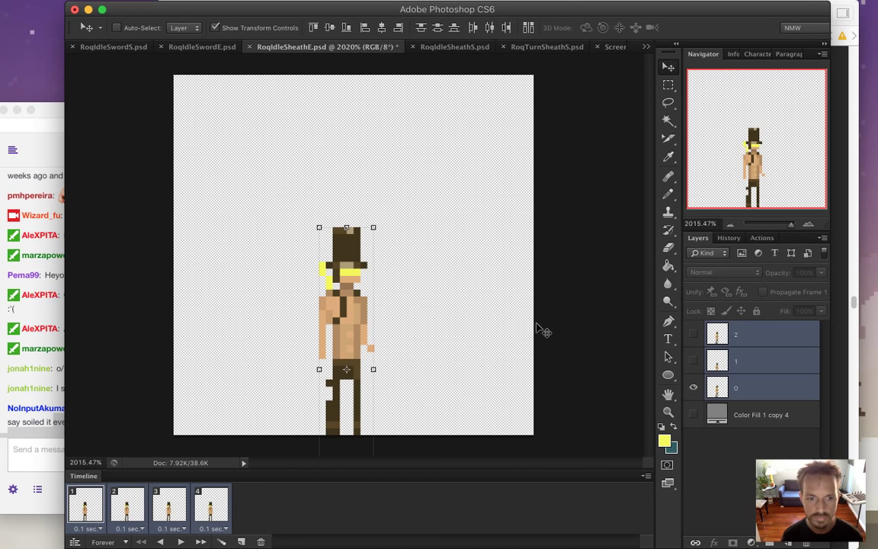
key(Right)
key(m)
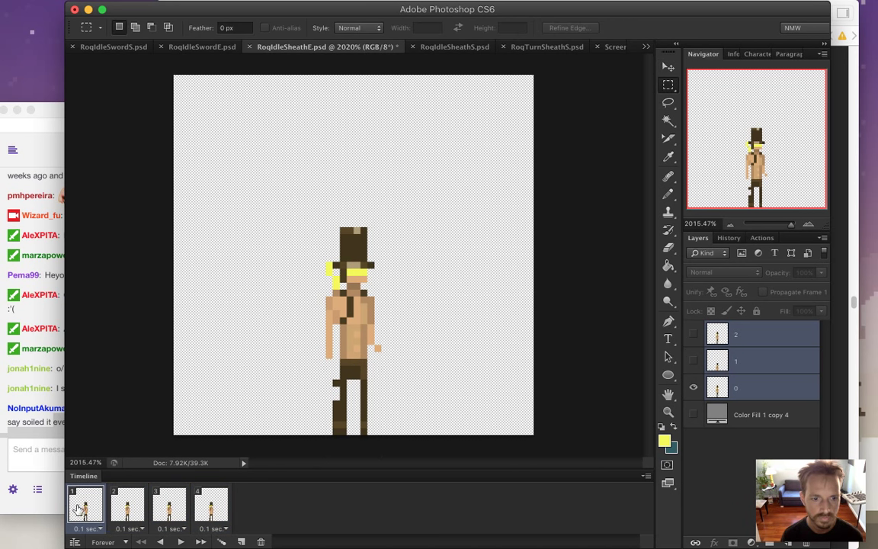
click(181, 541)
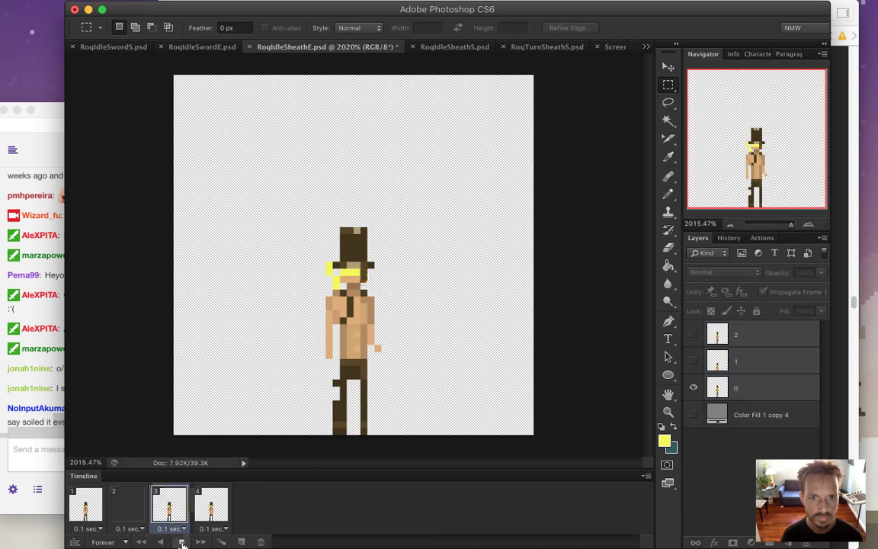
- Stop the idle animation's playback, save RoqIdleSheathE.psd, and open the Render Video settings for it
click(181, 541)
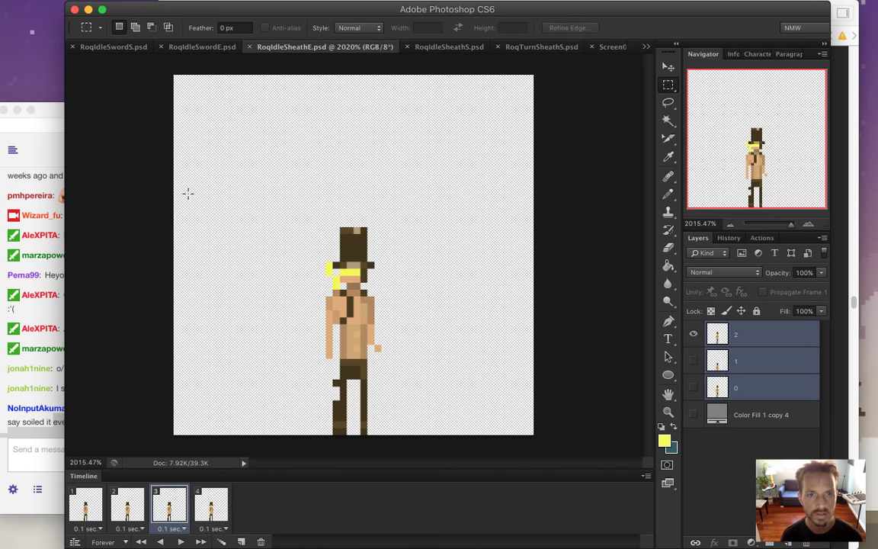
click(108, 7)
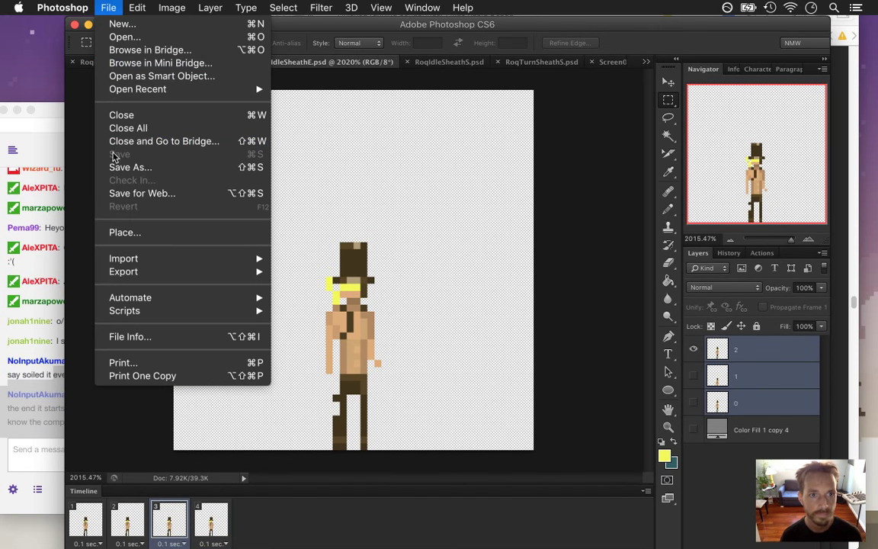
mouse_move(208, 270)
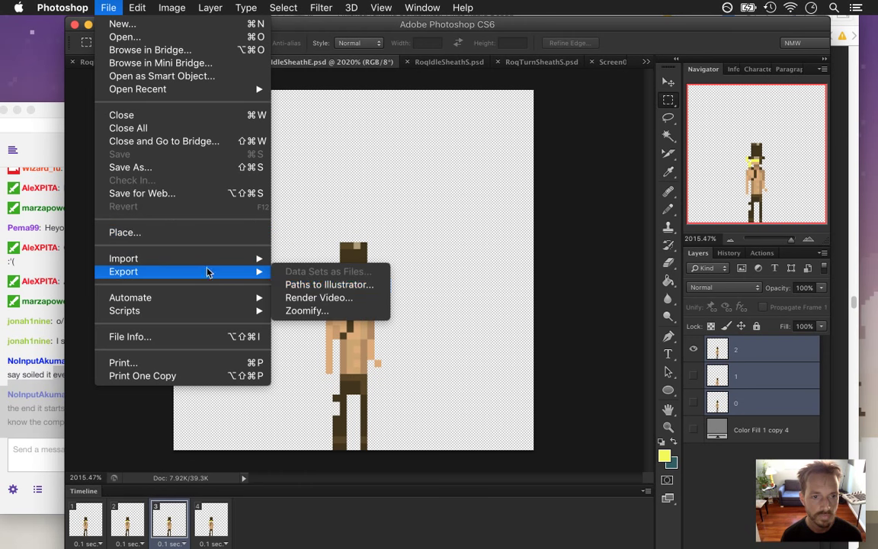
click(321, 297)
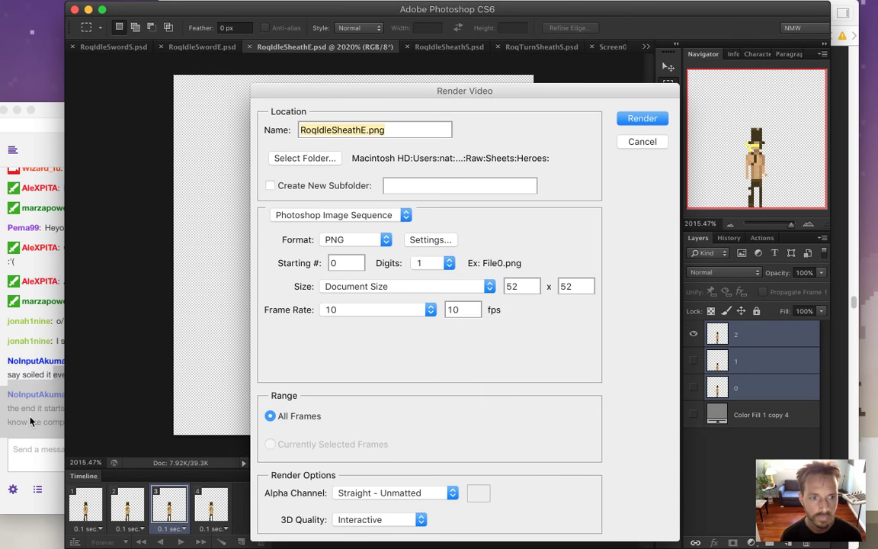
- Read the newest viewer message in the Twitch chat and return to the Render Video settings
click(31, 421)
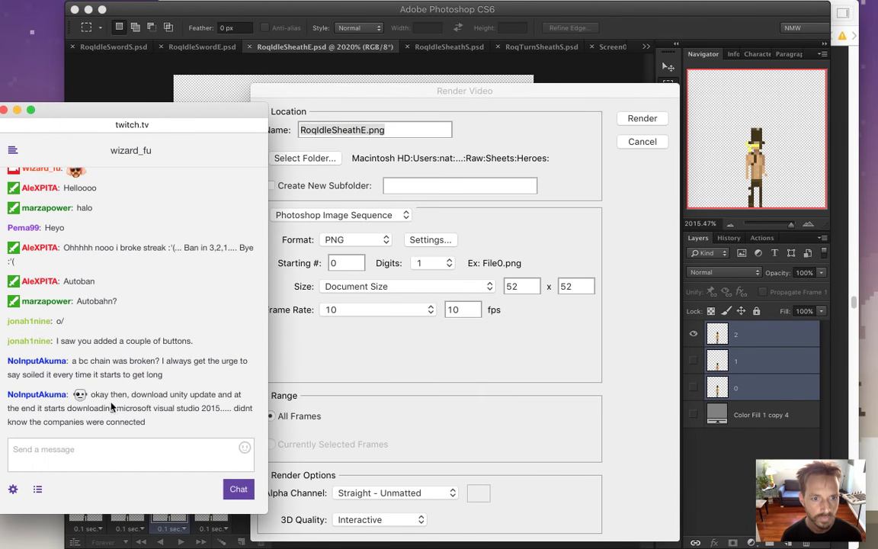
drag(113, 396, 188, 412)
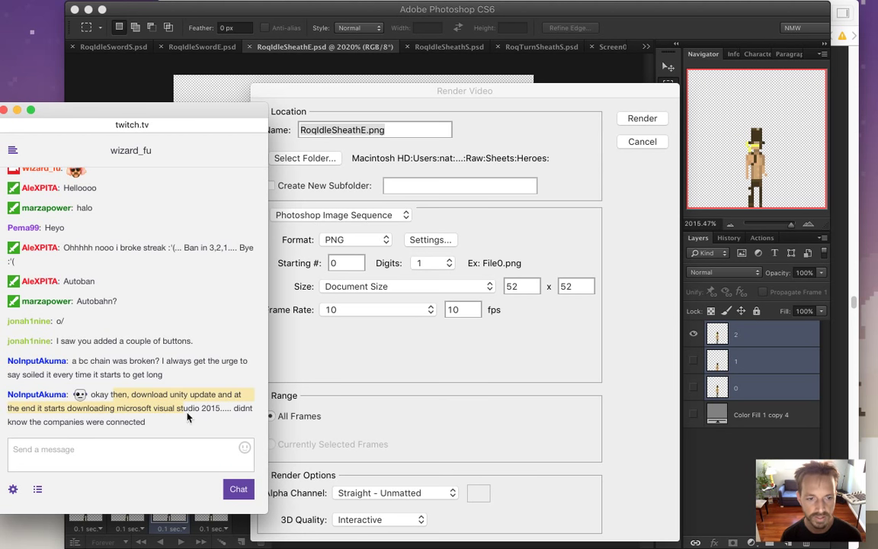
click(366, 376)
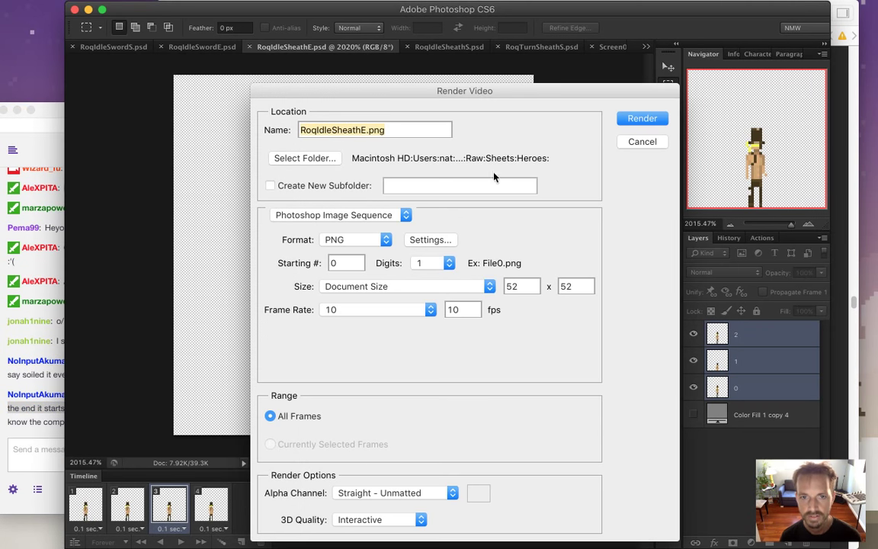
click(43, 416)
drag(90, 395, 145, 405)
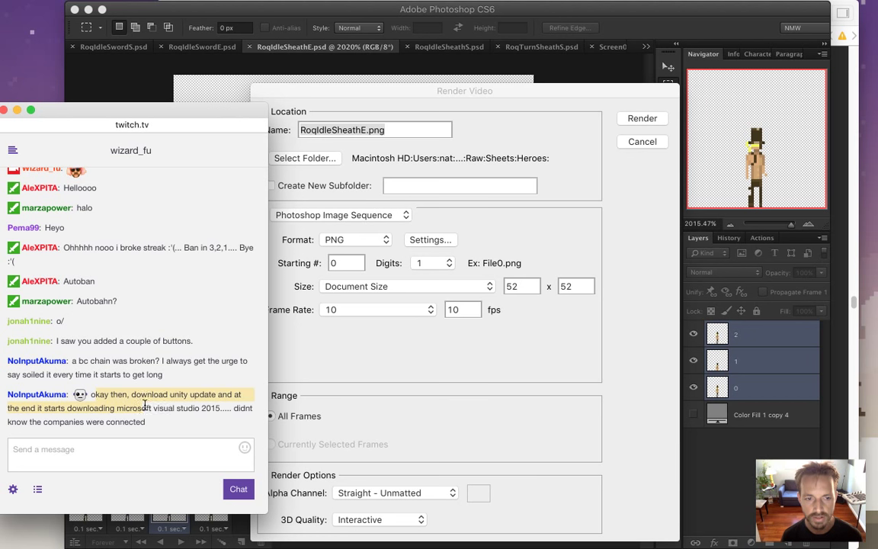
click(153, 406)
drag(129, 408, 174, 407)
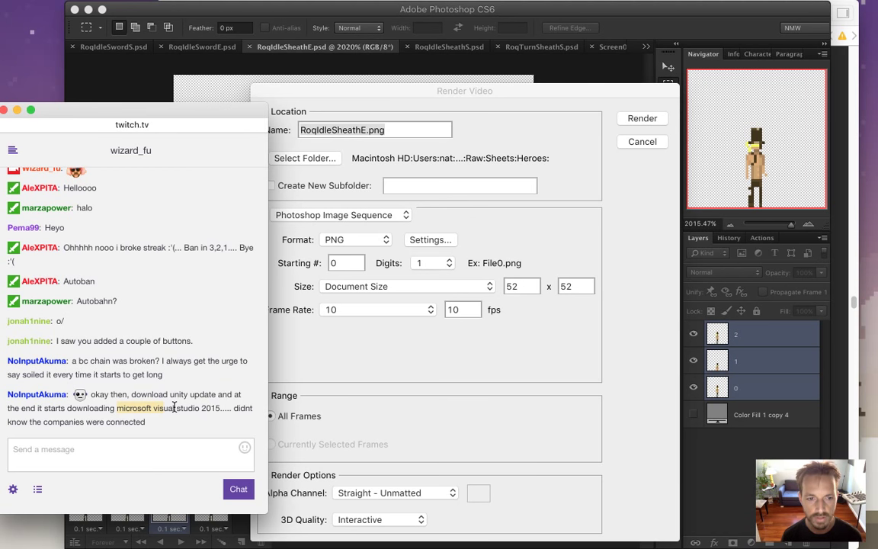
click(396, 362)
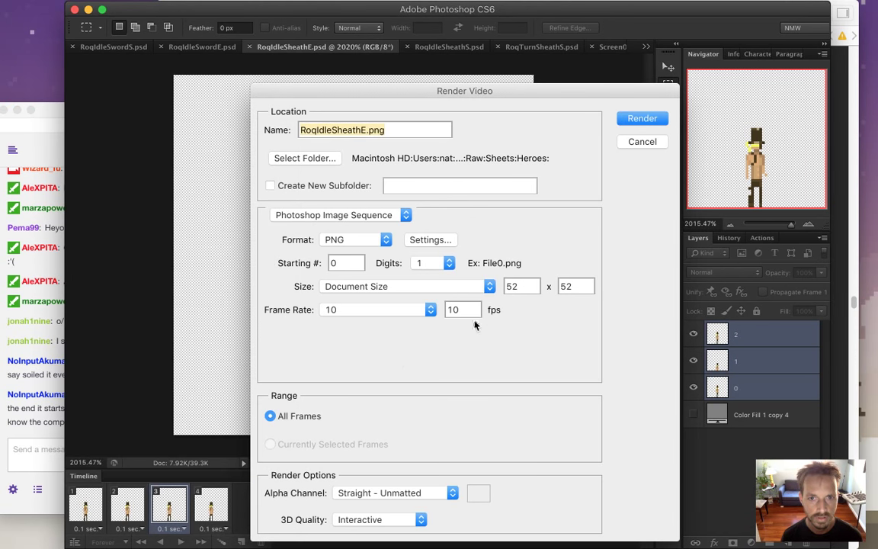
- Render all frames of RoqIdleSheathE as a PNG image sequence at 52 x 52 and 10 fps, replacing the existing sequence
click(634, 121)
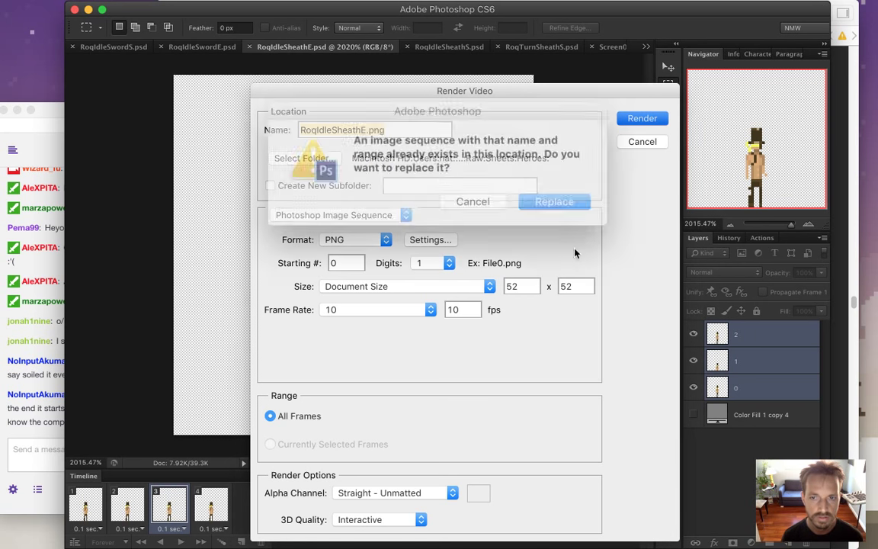
click(525, 198)
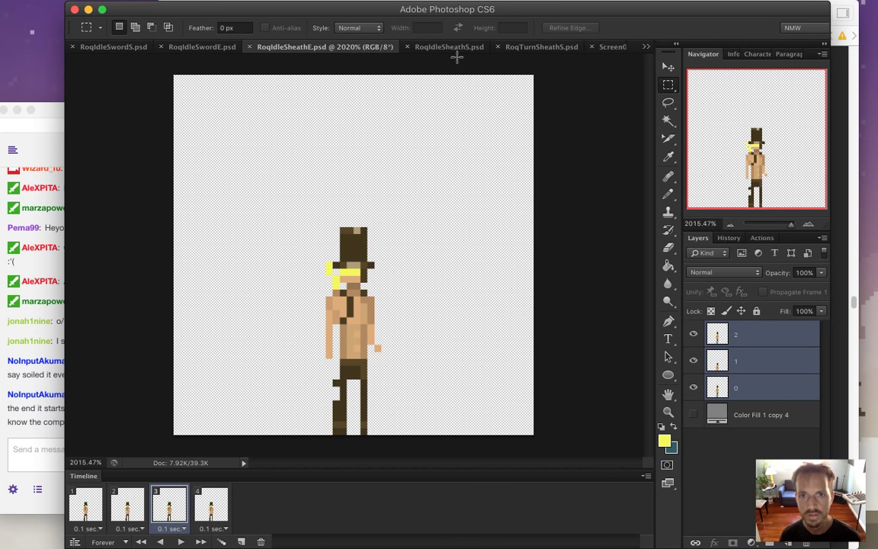
- Switch to RoqTurnSheathS.psd and check the character's centring in frames 1 and 6 with temporary marquees from the canvas's left side
click(533, 48)
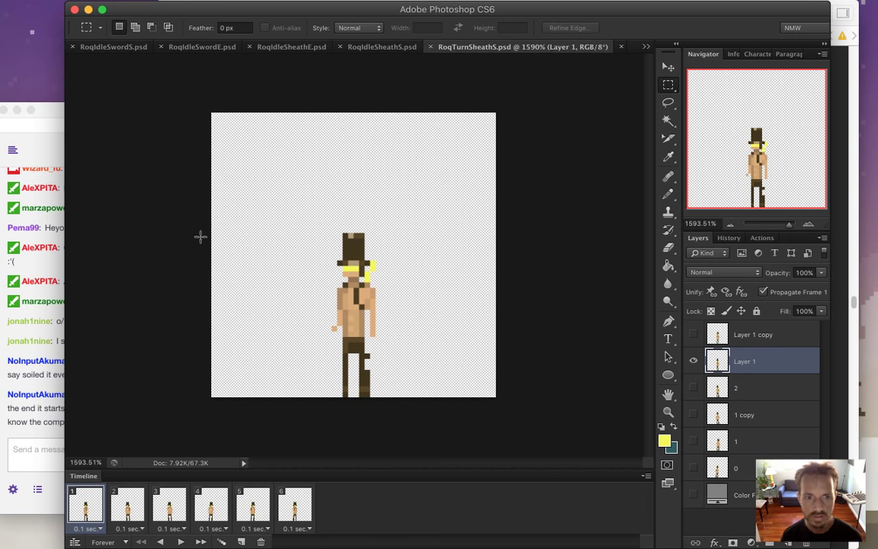
drag(224, 237, 353, 319)
key(ctrl+d)
click(294, 504)
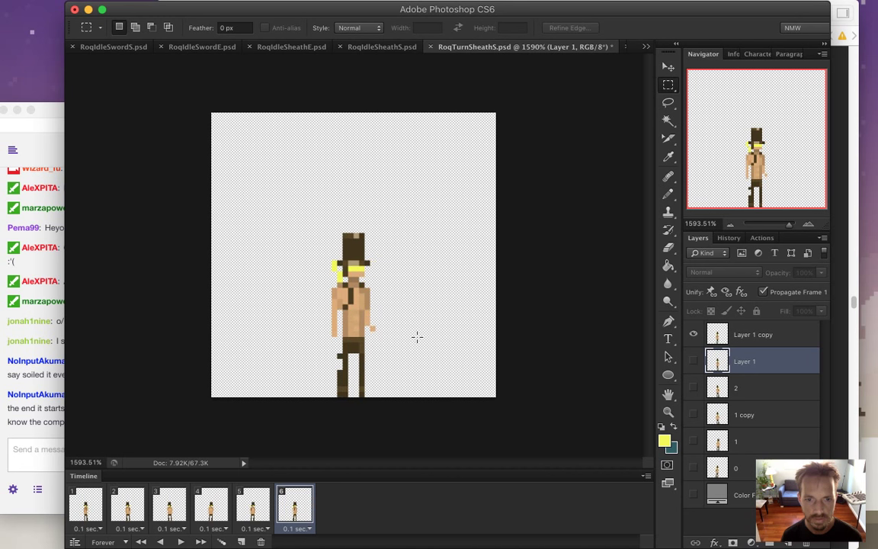
drag(213, 224, 345, 267)
key(ctrl+d)
- Delete the first and last frames of the six-frame turn animation
click(100, 506)
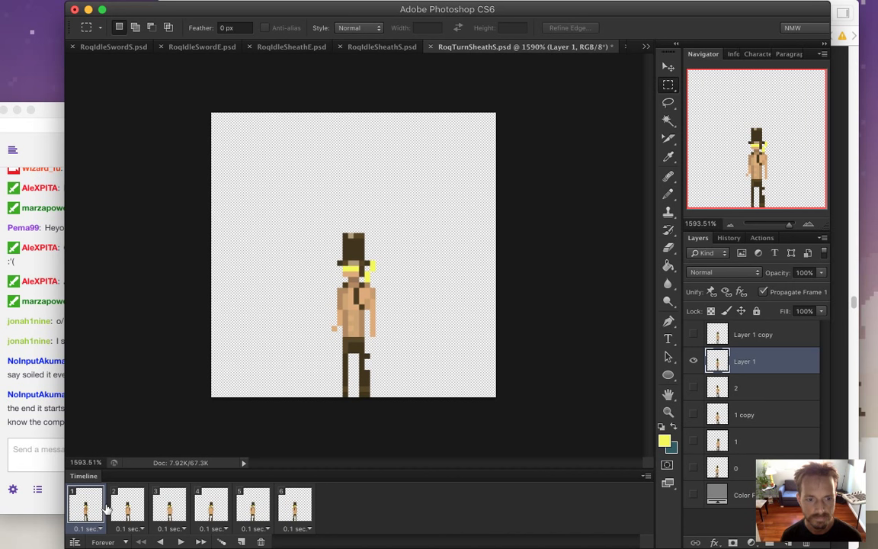
click(260, 542)
click(260, 542)
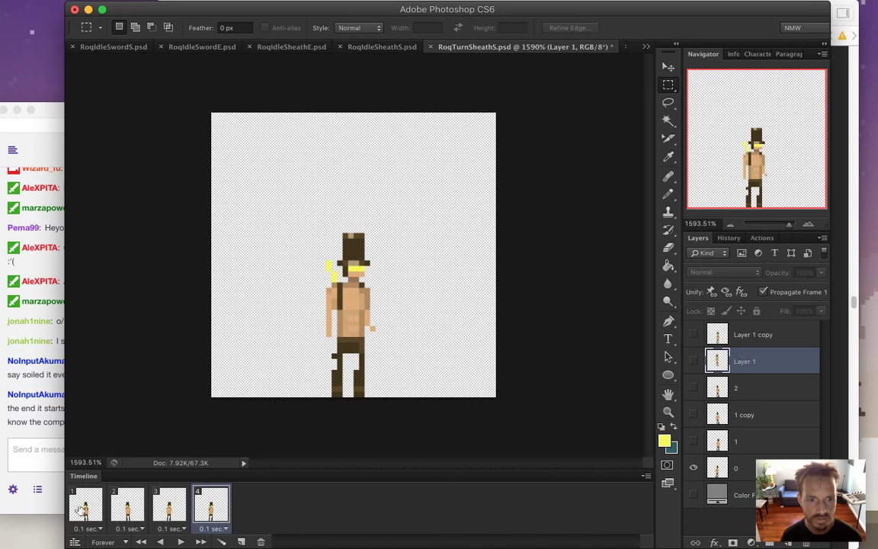
- Step through the remaining four frames of the turn animation and save the file
click(86, 507)
click(127, 507)
click(169, 508)
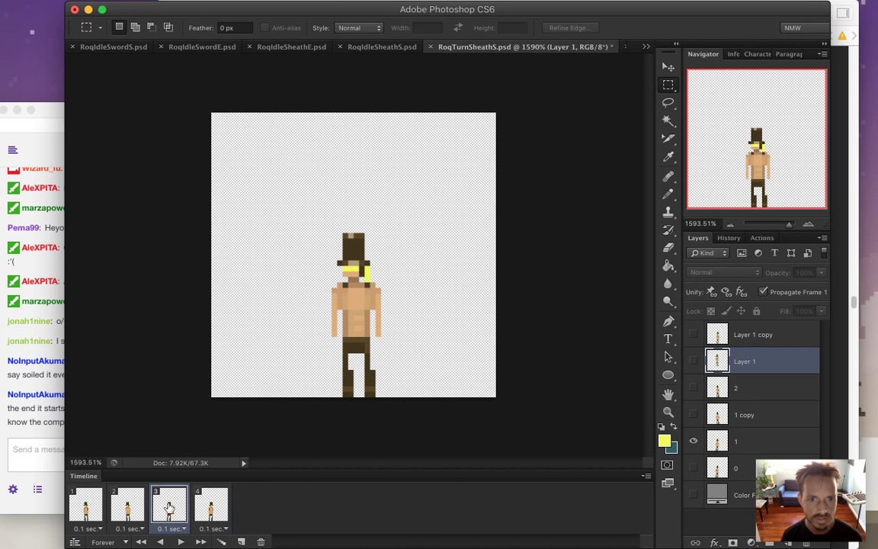
click(219, 504)
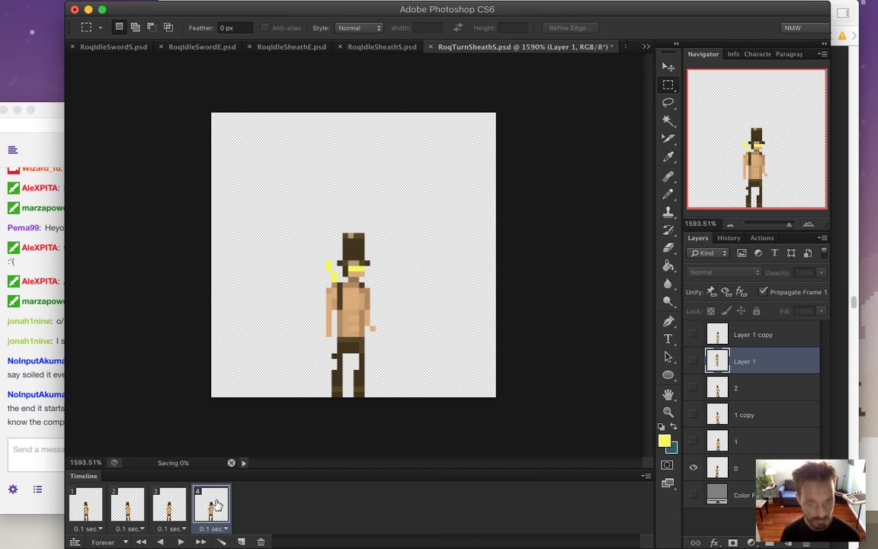
- Render all frames of RoqTurnSheathS as a PNG image sequence at 52 x 52 and 10 fps, replacing the existing sequence
click(110, 7)
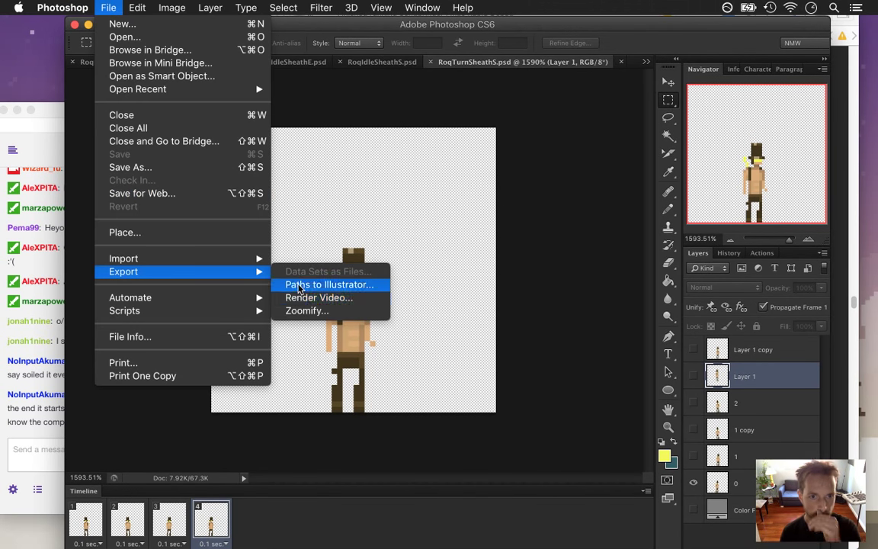
click(296, 297)
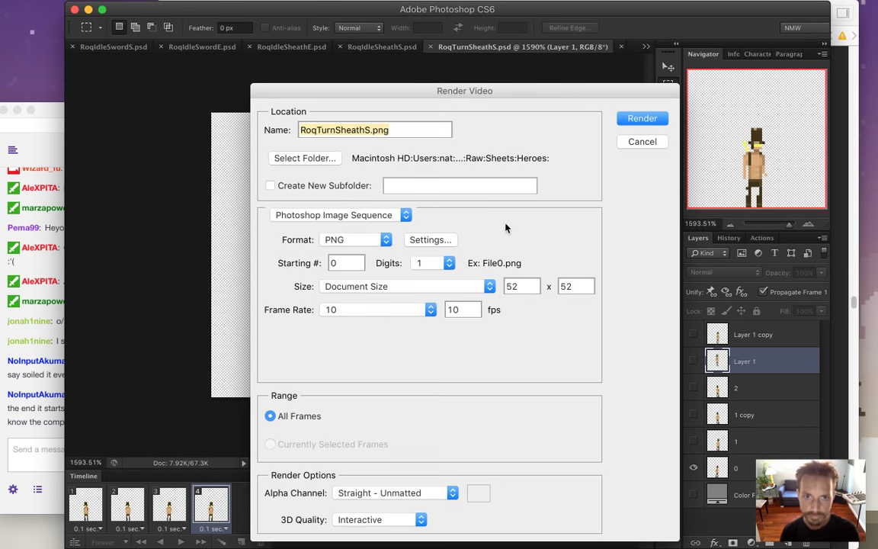
click(629, 121)
click(533, 196)
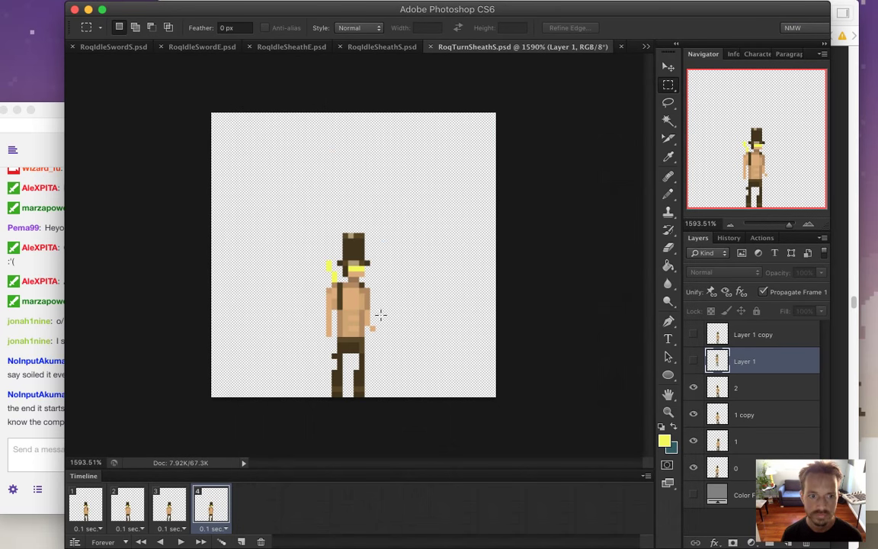
- Switch to Xcode and build and run Songbringer to test the newly rendered animations
key(super+Tab)
key(super+Tab)
key(super+r)
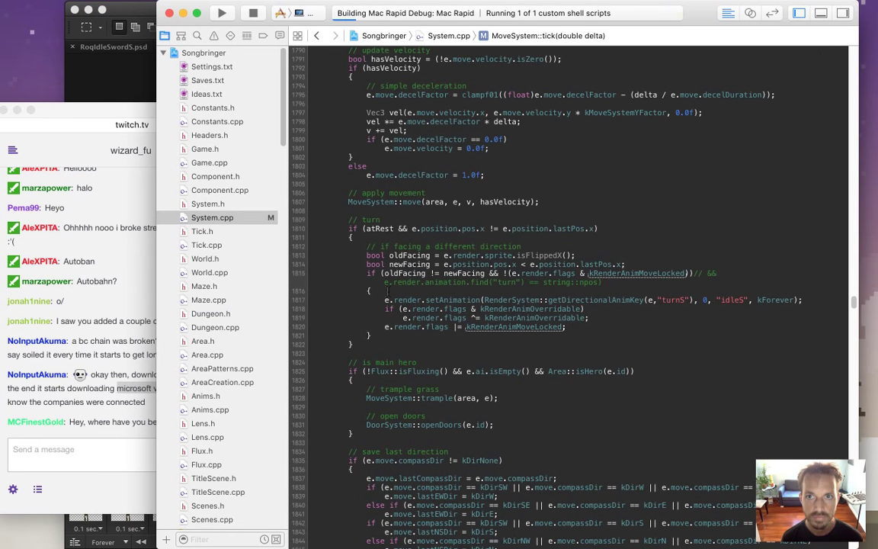
click(138, 437)
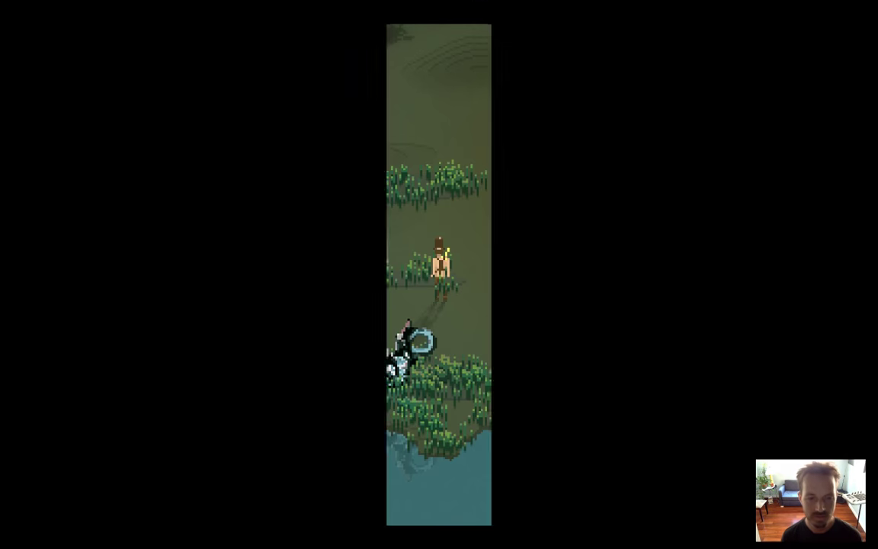
- Walk the hero around and turn him repeatedly left and right to examine the sheathed turn and idle animations, and quit the game
key(Left)
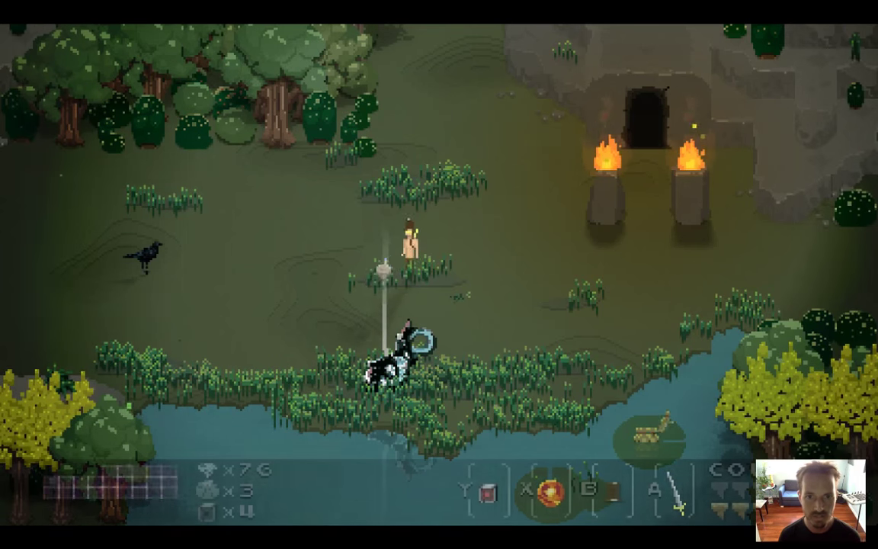
key(Down)
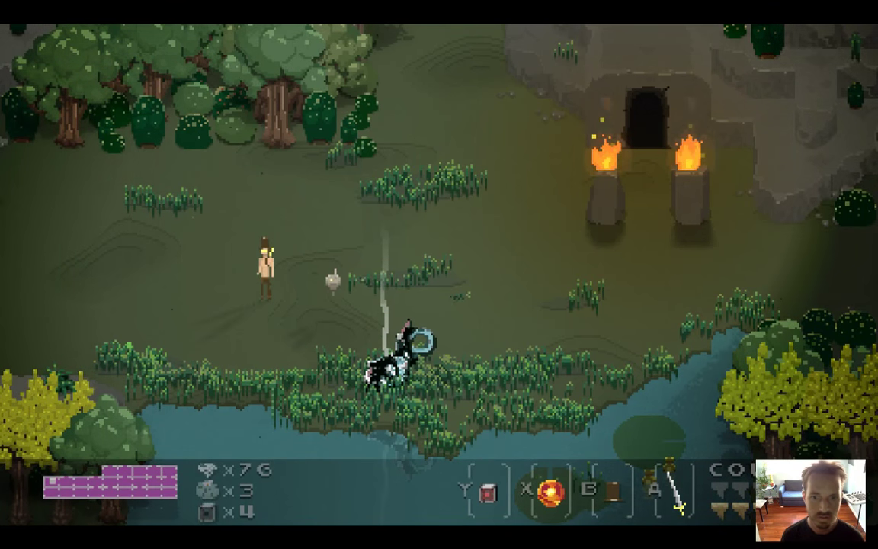
key(Right)
key(Right)
key(Left)
key(Right)
key(Left)
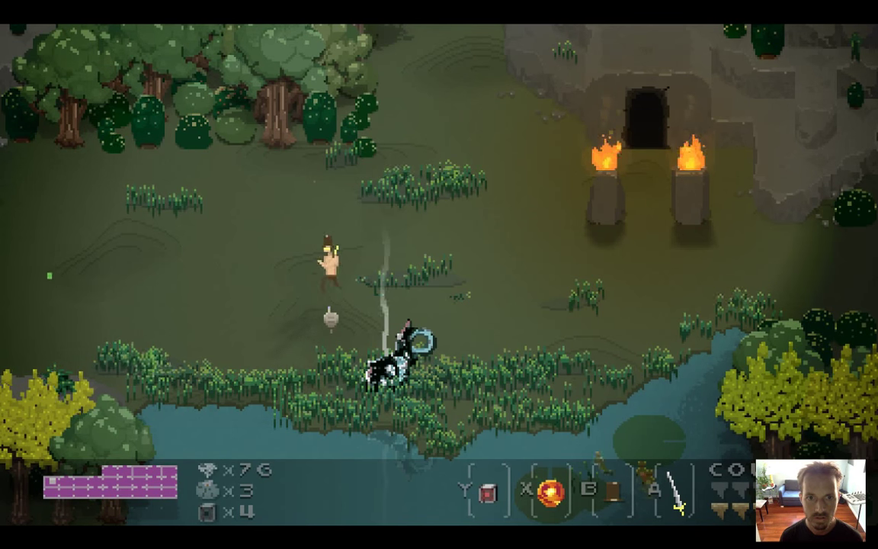
key(Right)
key(Right)
key(Left)
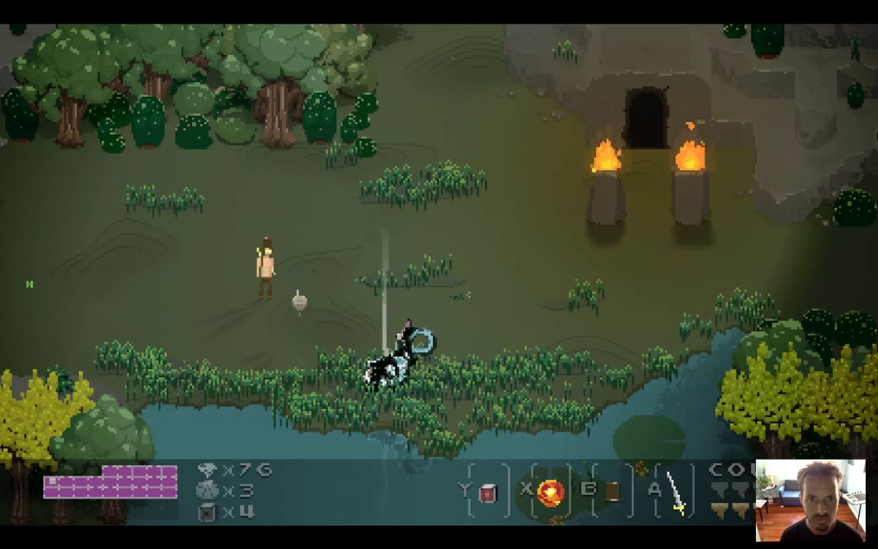
key(Left)
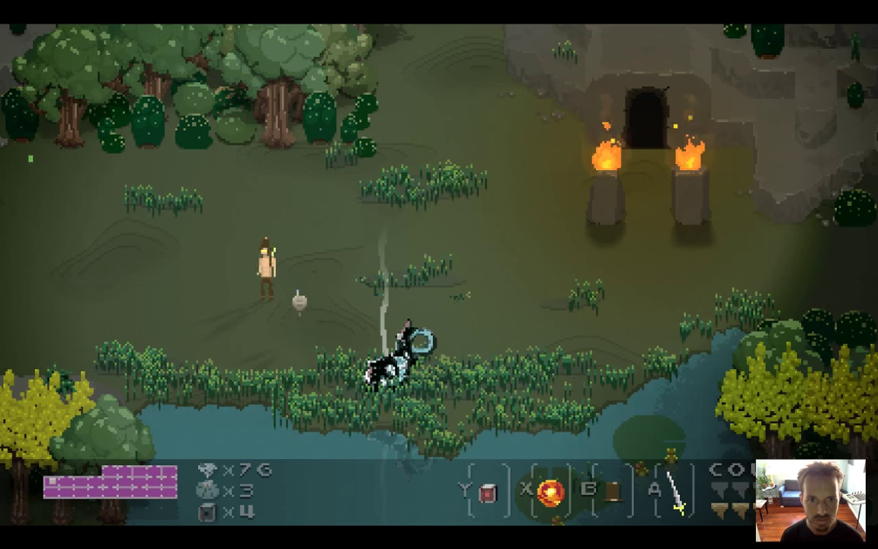
key(Right)
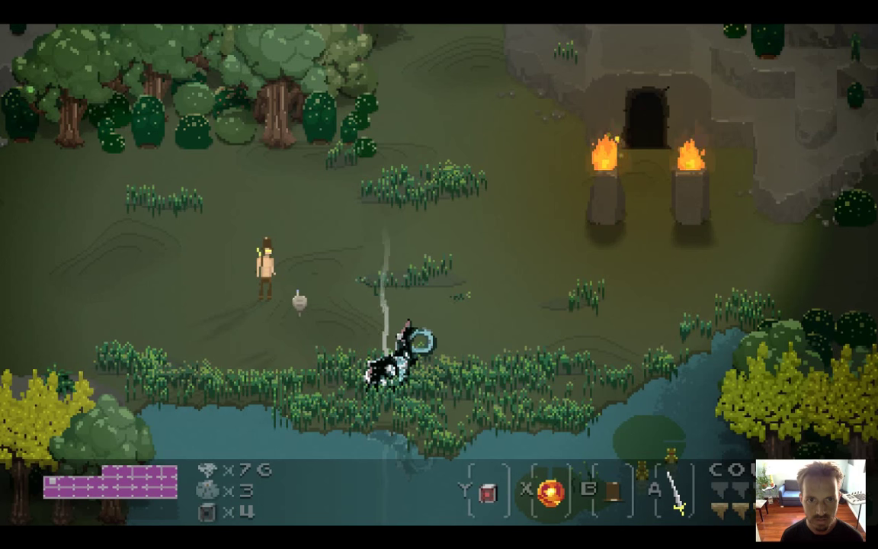
key(Left)
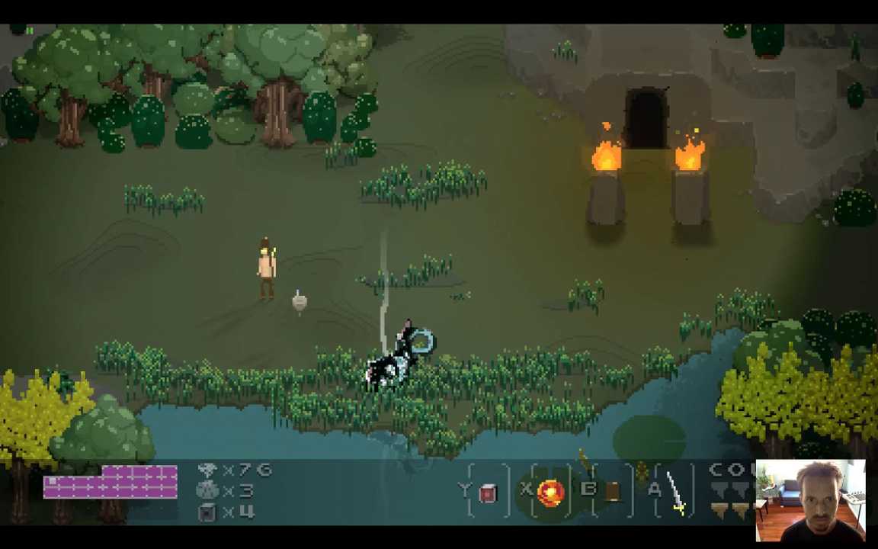
key(Right)
key(Down)
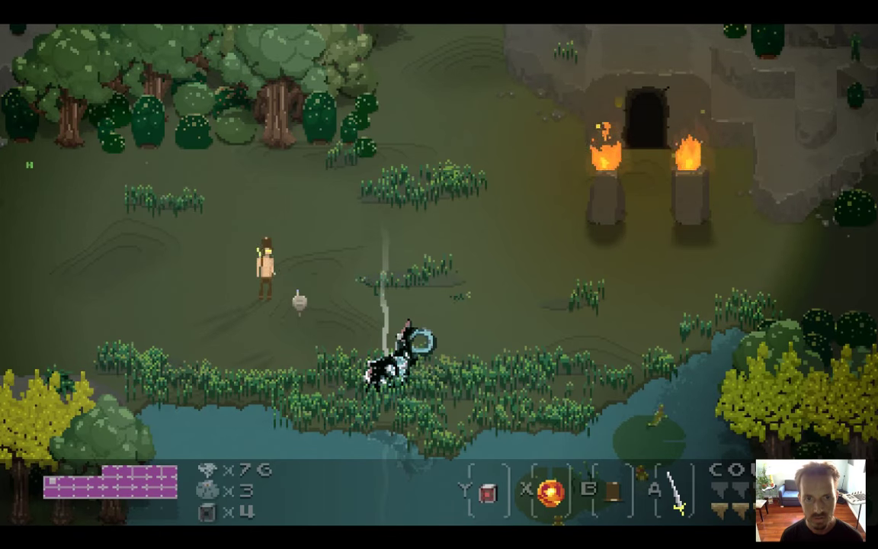
key(super+q)
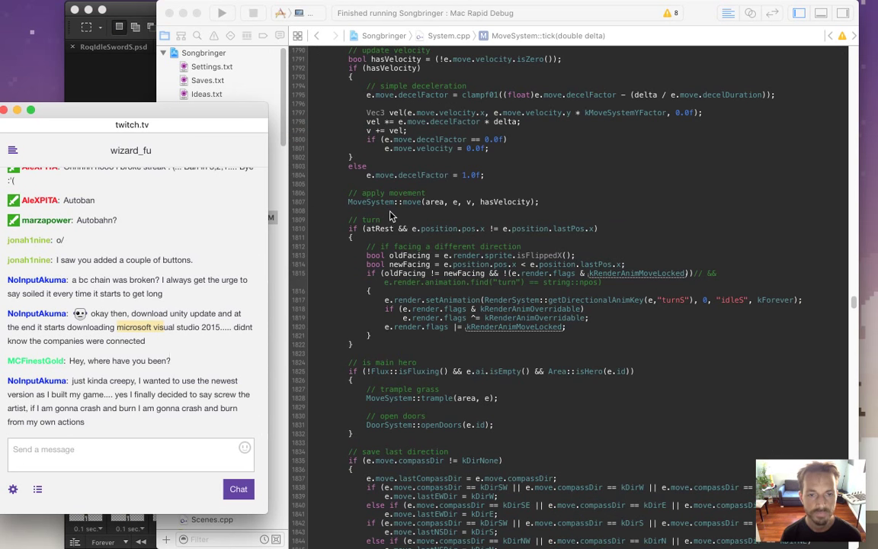
- Set alwaysScreencap to 1 in the project's Settings.txt and save the file
key(super+Tab)
click(211, 67)
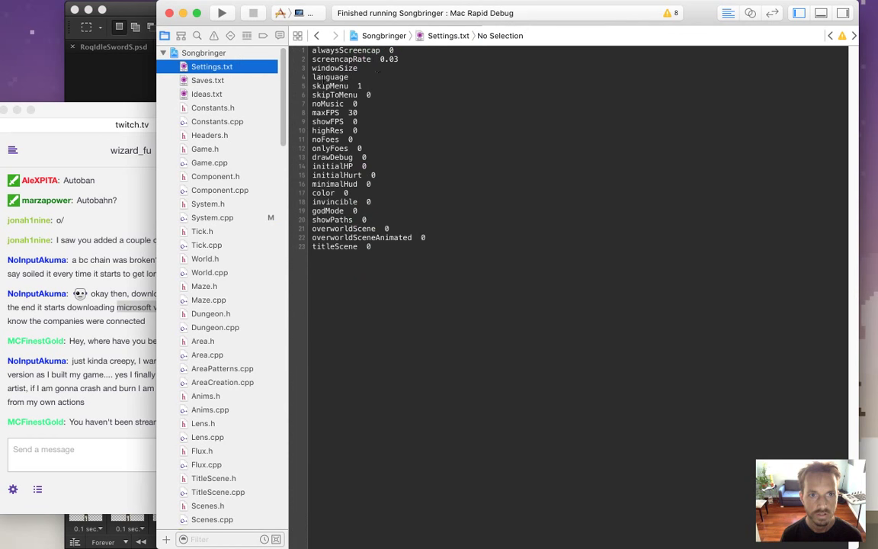
key(BackSpace)
text(1)
key(super+s)
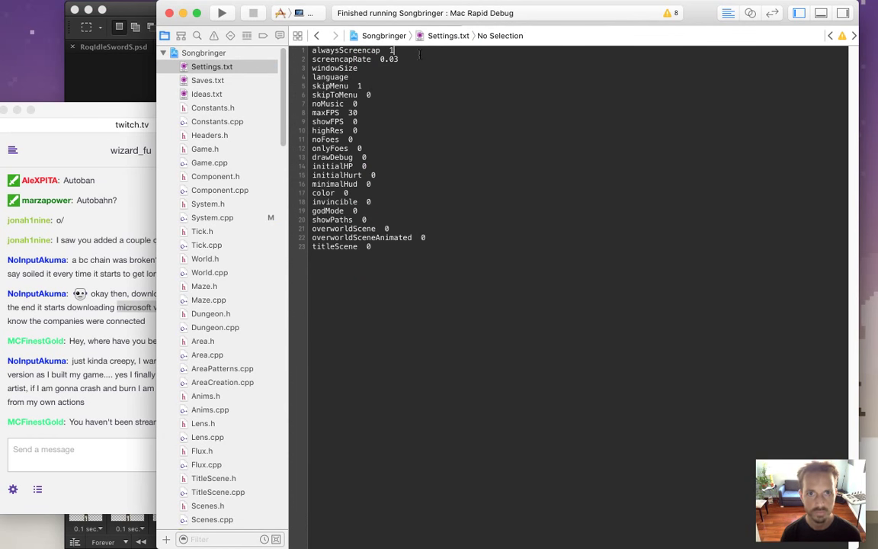
- Read the latest viewer messages in the Twitch chat
click(101, 344)
drag(84, 363, 112, 354)
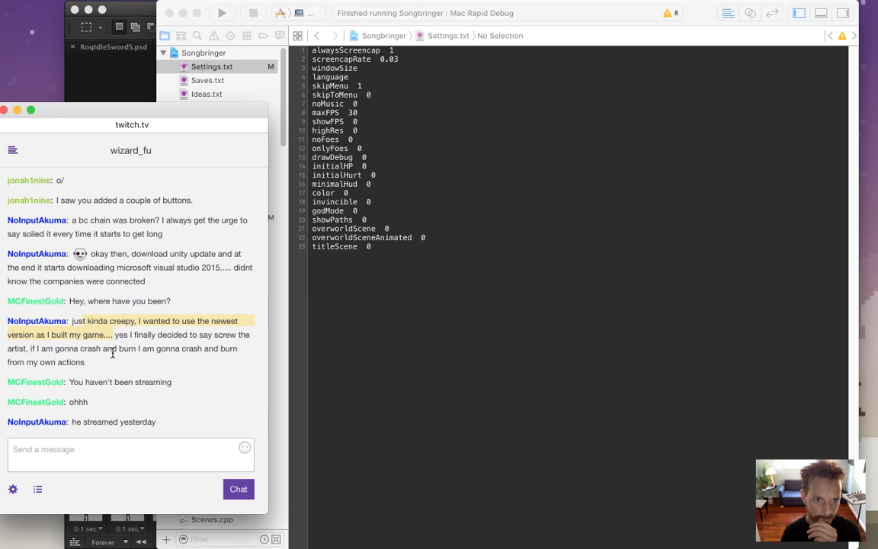
- Read the viewers' newest replies in the Twitch chat and return to Xcode
mouse_move(99, 314)
mouse_down()
mouse_move(118, 336)
mouse_move(110, 308)
mouse_move(82, 297)
mouse_move(92, 274)
mouse_move(161, 308)
mouse_up()
click(71, 302)
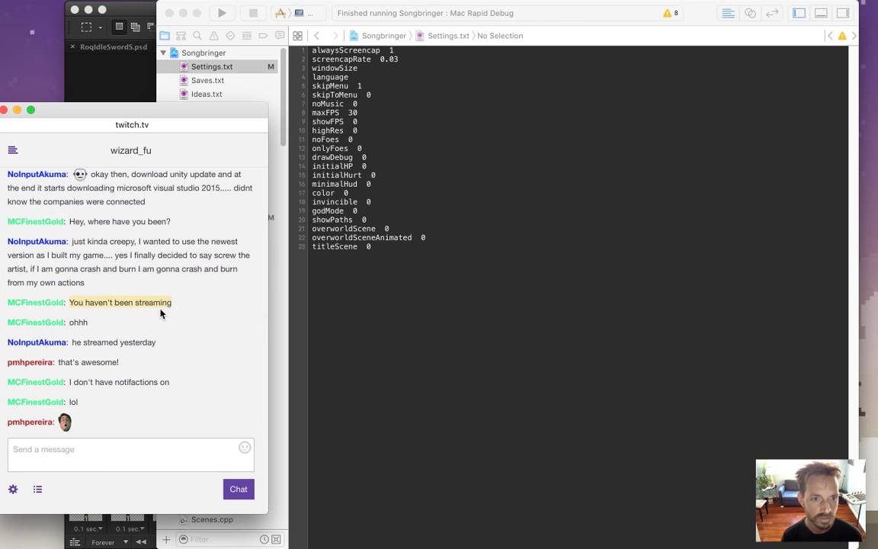
click(110, 320)
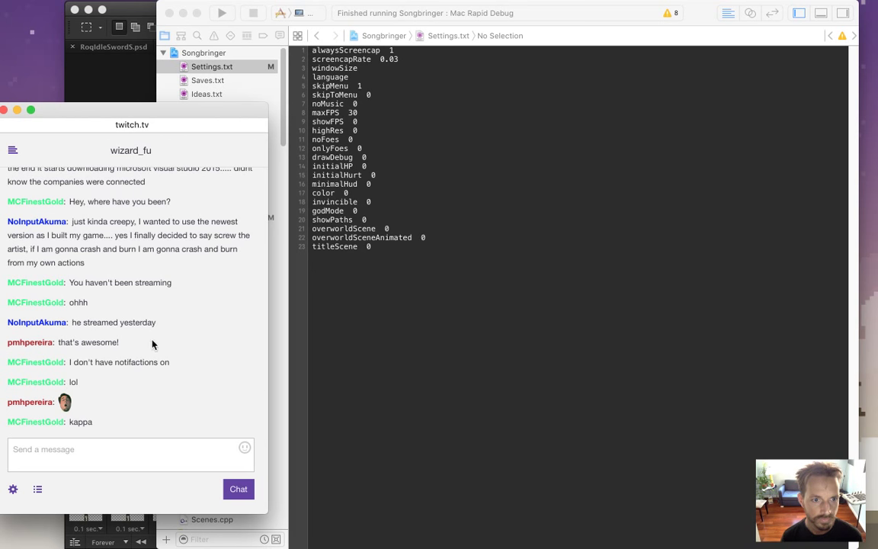
drag(74, 337, 137, 345)
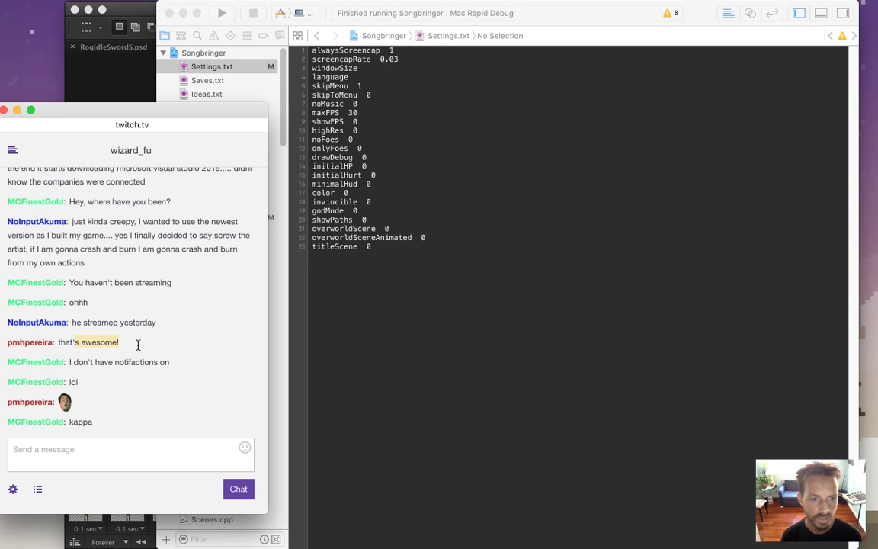
click(446, 368)
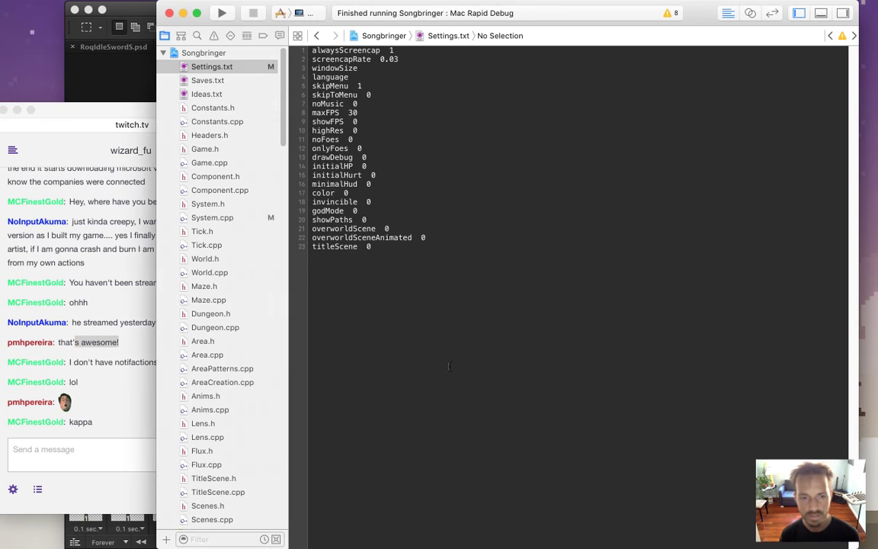
- Build and run Songbringer with screen capture enabled to record gameplay frames, and quit the game
key(super+Tab)
key(super+Tab)
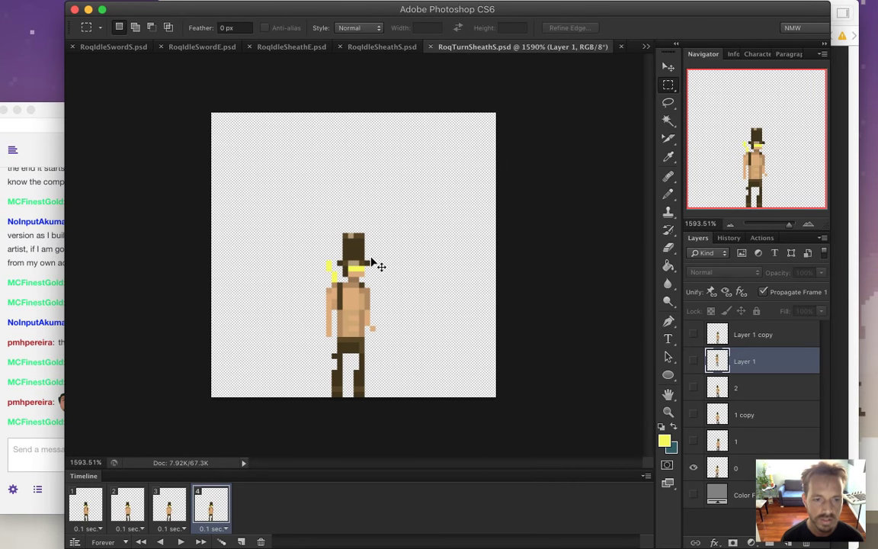
key(super+Tab)
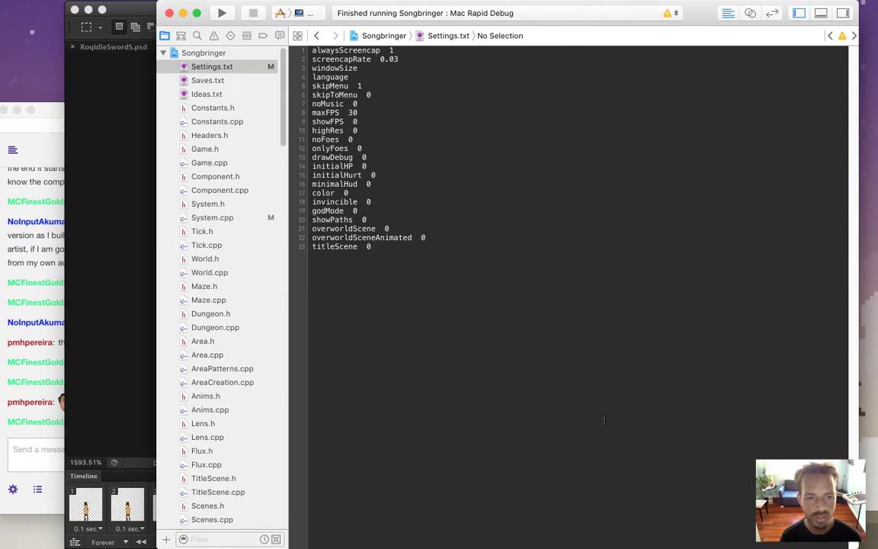
key(super+r)
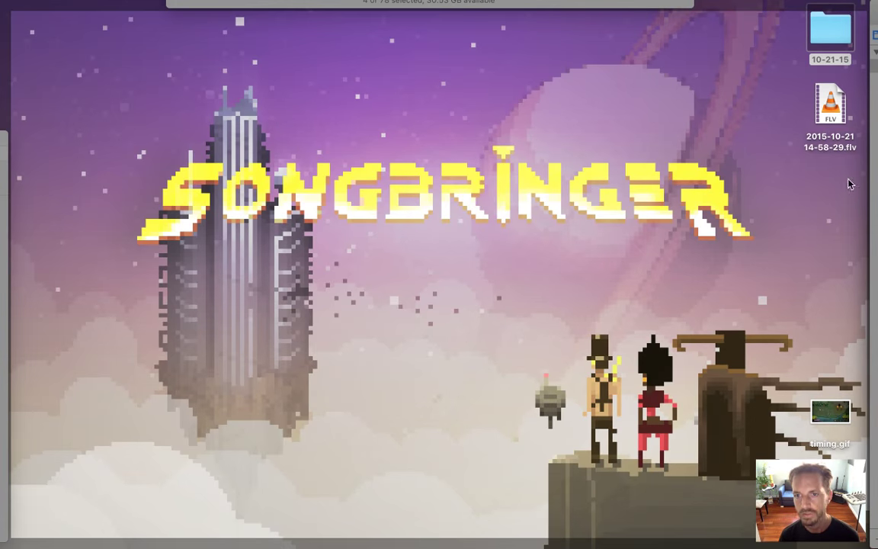
key(super+q)
key(super+r)
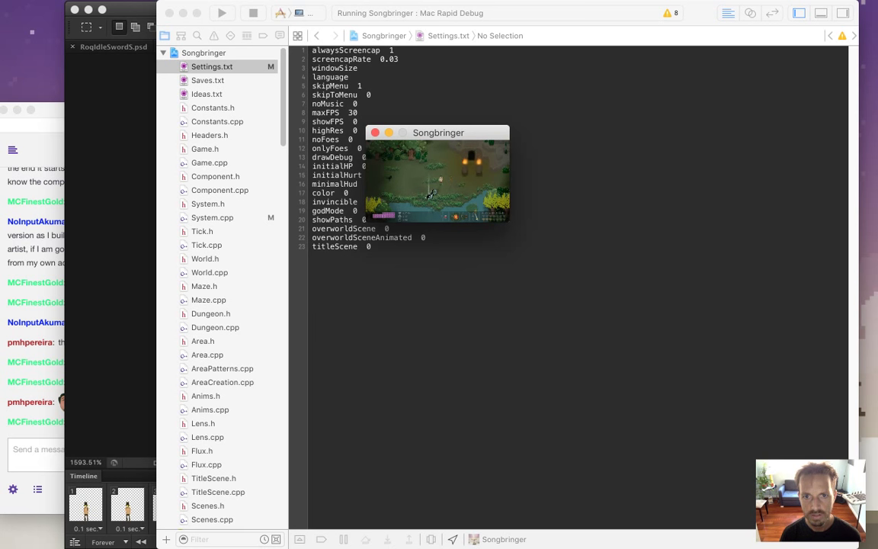
key(super+q)
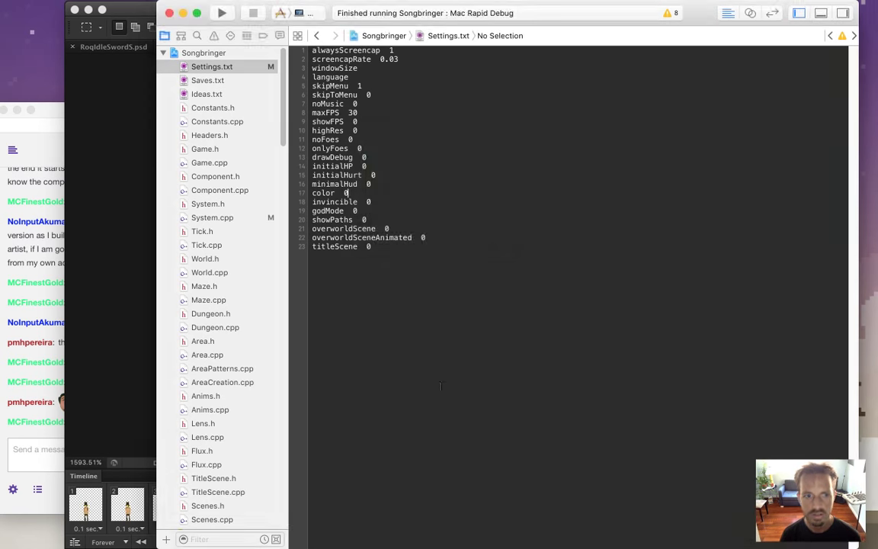
- Open the 10-21-15 folder on the desktop and select Screen003.png near the start of the captured frames
key(F11)
double_click(831, 30)
key(F11)
click(559, 171)
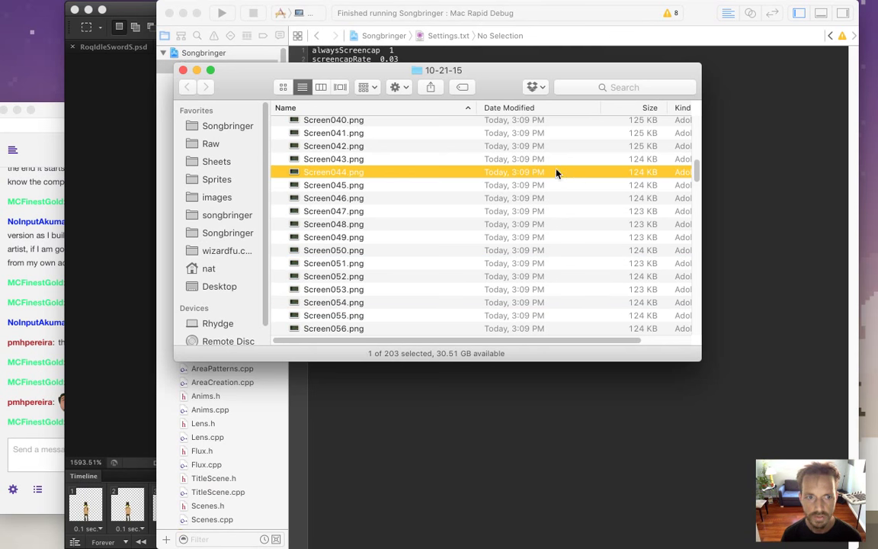
scroll(662, 144, up, 10)
click(626, 172)
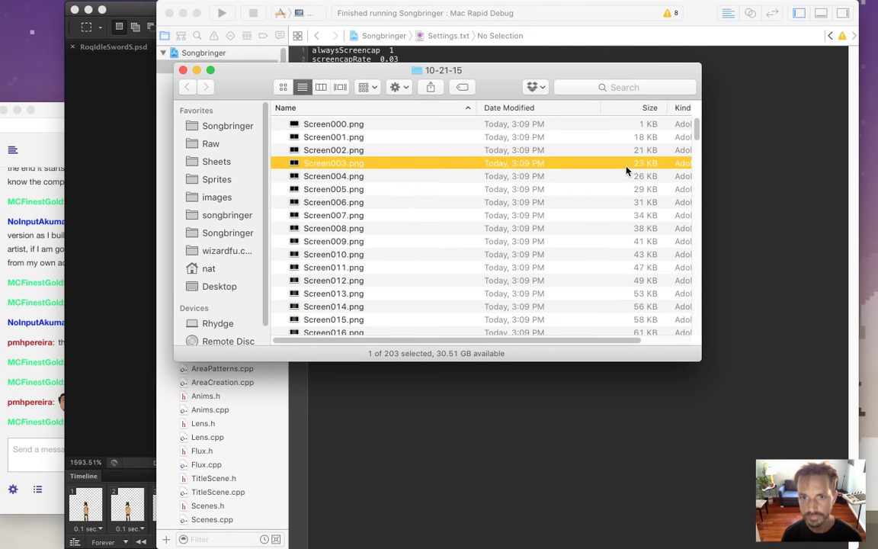
- Preview the captured frames one after another from Screen003.png to Screen050.png to look for the hero's turn
key(space)
key(Down)
key(Down)
key(Down)
key(Down)
key(Down)
key(Down)
key(Down)
key(Down)
key(Down)
key(Down)
key(Down)
key(Down)
key(Down)
key(Down)
key(Down)
key(Down)
key(Down)
key(Down)
key(Down)
key(Down)
key(Down)
key(Down)
key(Down)
key(Down)
key(Down)
key(Down)
key(Down)
key(Down)
key(Down)
key(Down)
key(Down)
key(Down)
key(Down)
key(Down)
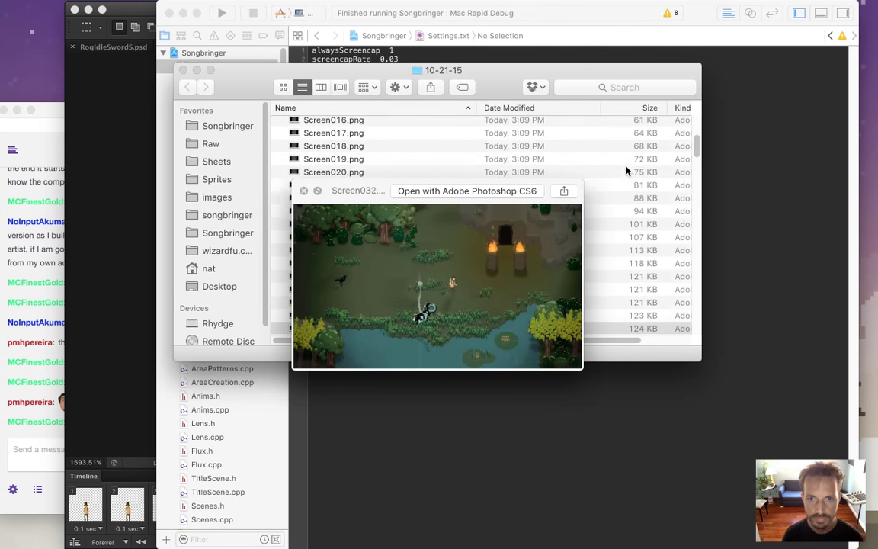
key(Down)
key(Down)
key(Down)
key(Down)
key(Down)
key(Down)
key(Down)
key(Down)
key(Down)
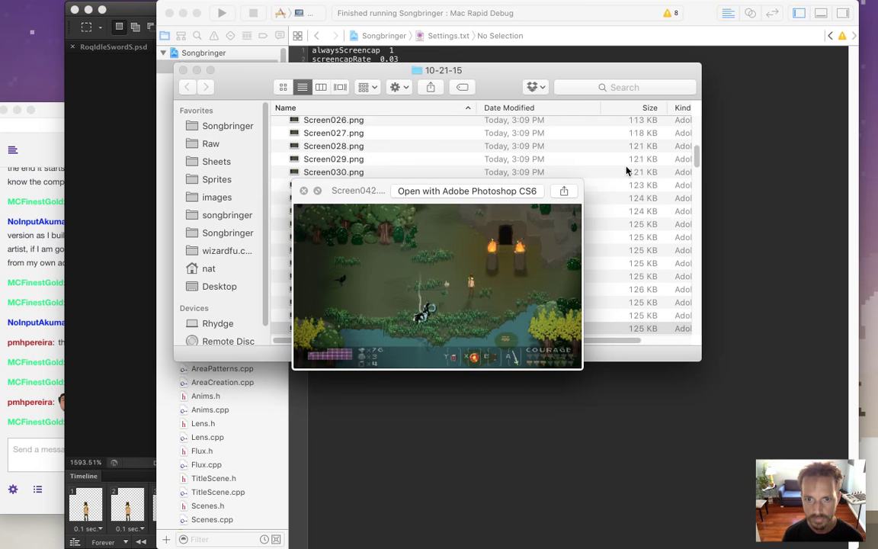
scroll(626, 172, down, 2)
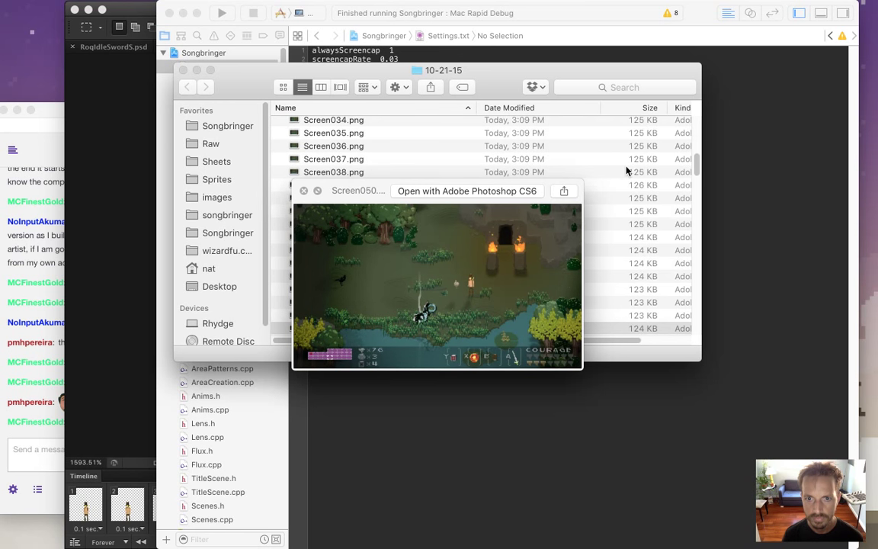
- Compare the frames around Screen044.png to Screen049.png back and forth to examine where the turn animation starts and ends
key(Up)
key(Up)
key(Up)
key(Up)
key(Up)
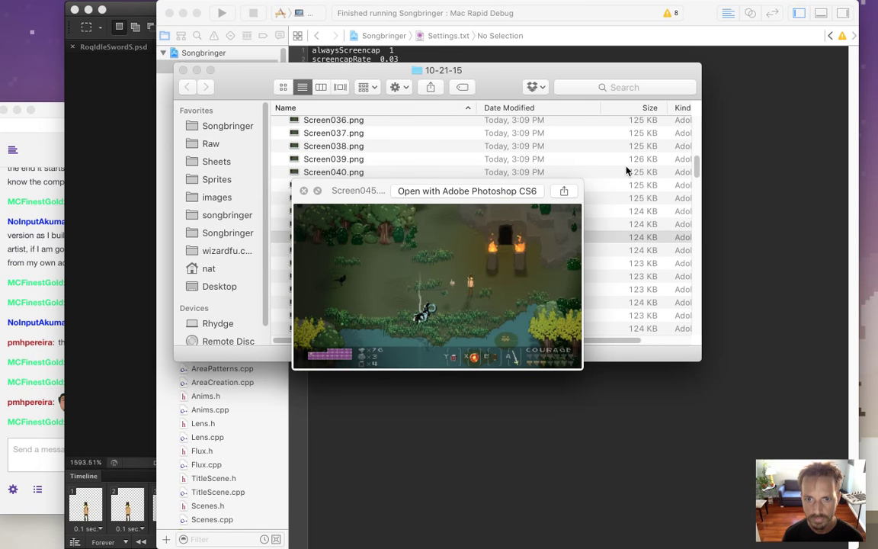
key(Down)
key(Down)
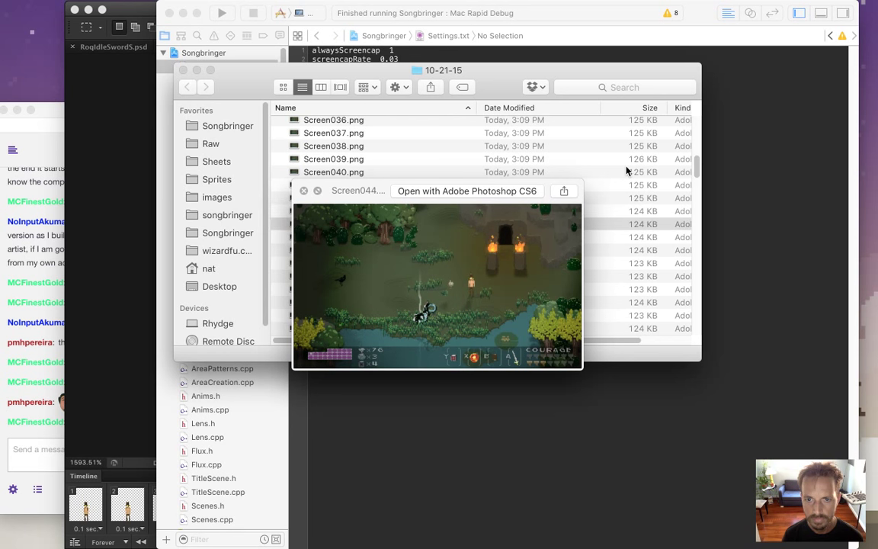
key(Down)
key(Down)
key(Up)
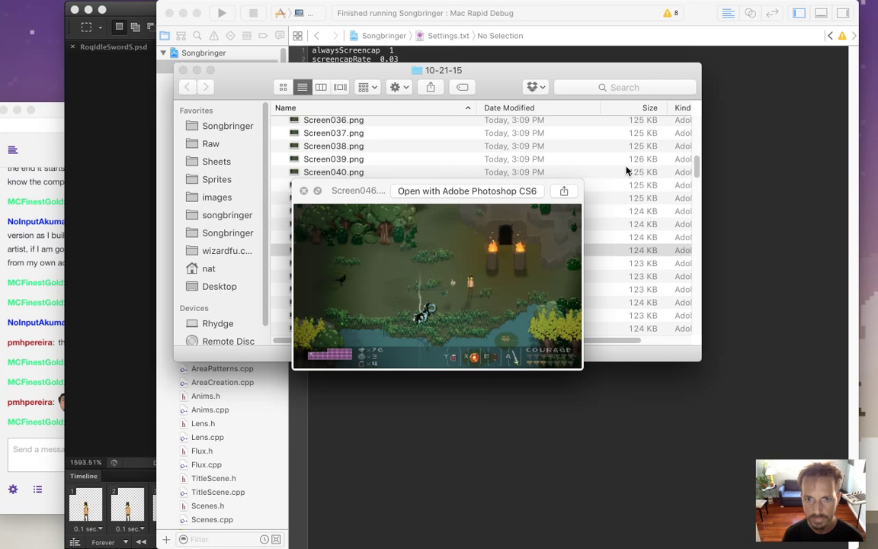
key(Down)
key(Down)
key(Down)
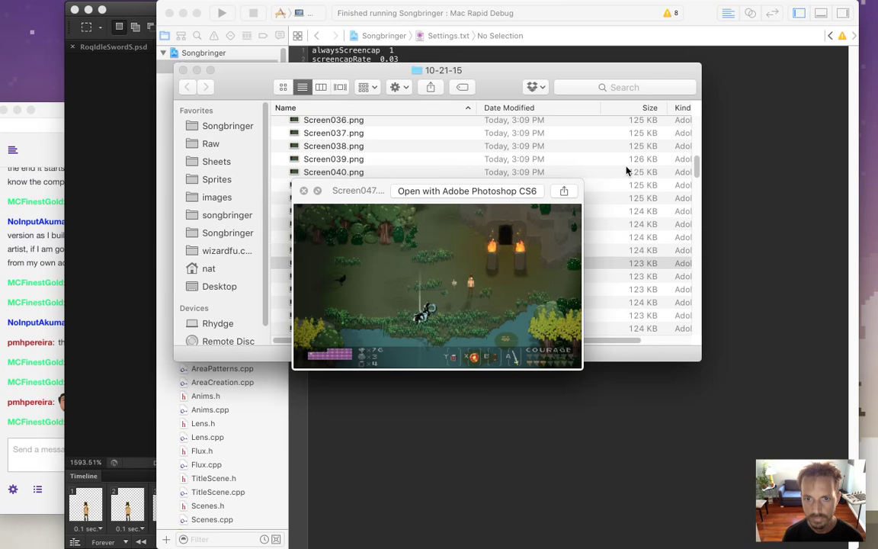
key(Up)
key(Up)
key(Up)
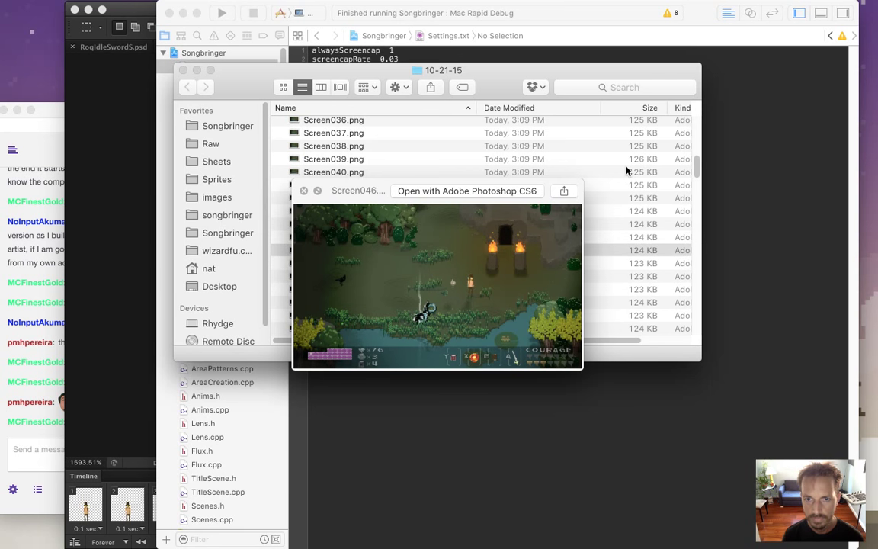
- Select Screen046.png through Screen049.png and open them in Adobe Photoshop CS6
key(space)
key(shift+Down)
key(shift+Down)
key(shift+Down)
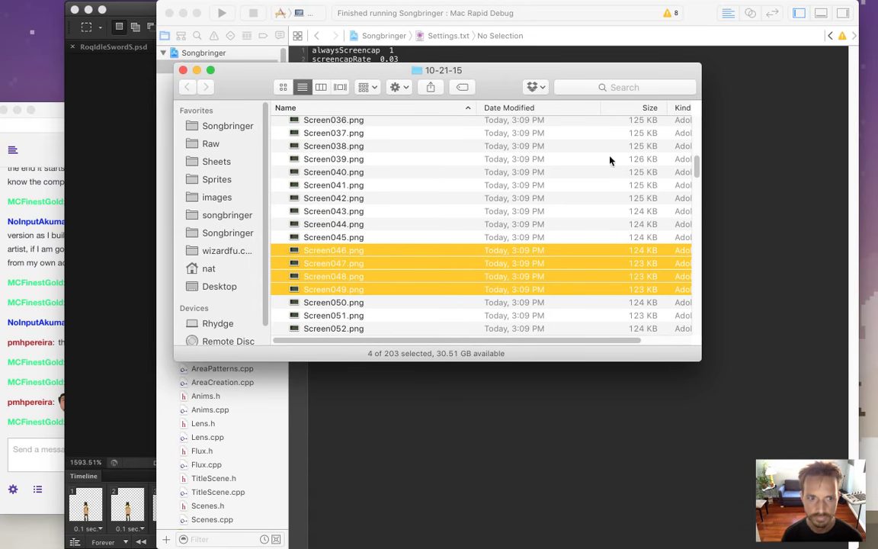
right_click(387, 298)
mouse_move(533, 260)
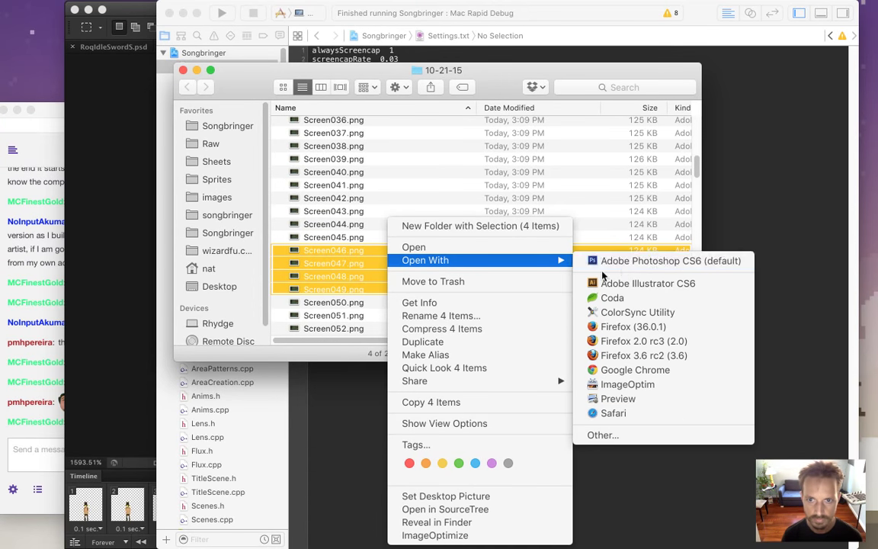
click(624, 261)
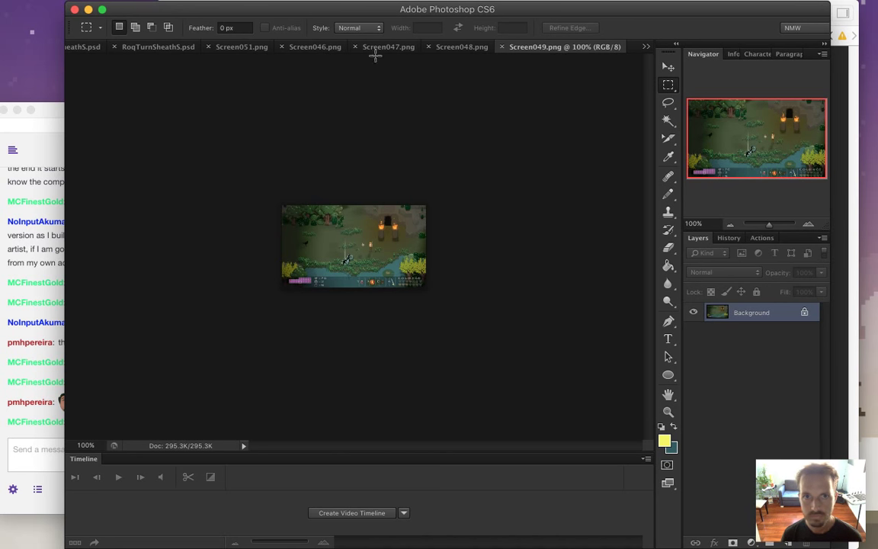
- Close the leftover Screen051.png document and bring Screen046.png to the front
click(207, 47)
click(384, 196)
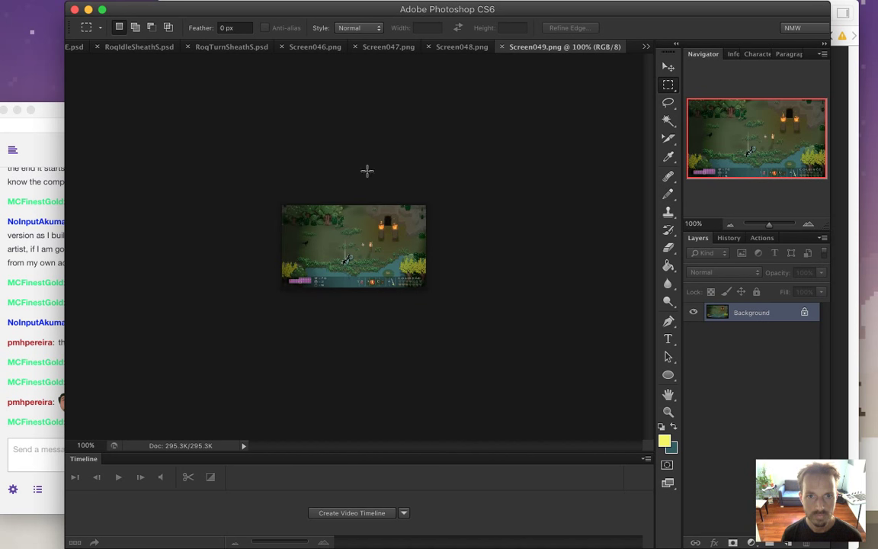
key(super+w)
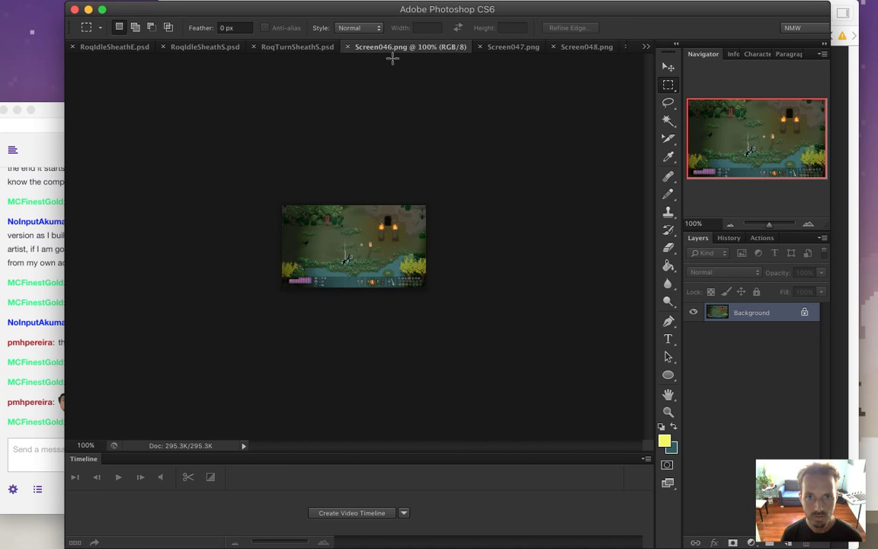
- Copy the whole Screen047.png image and paste it into Screen046.png as a new layer
click(505, 49)
key(super+a)
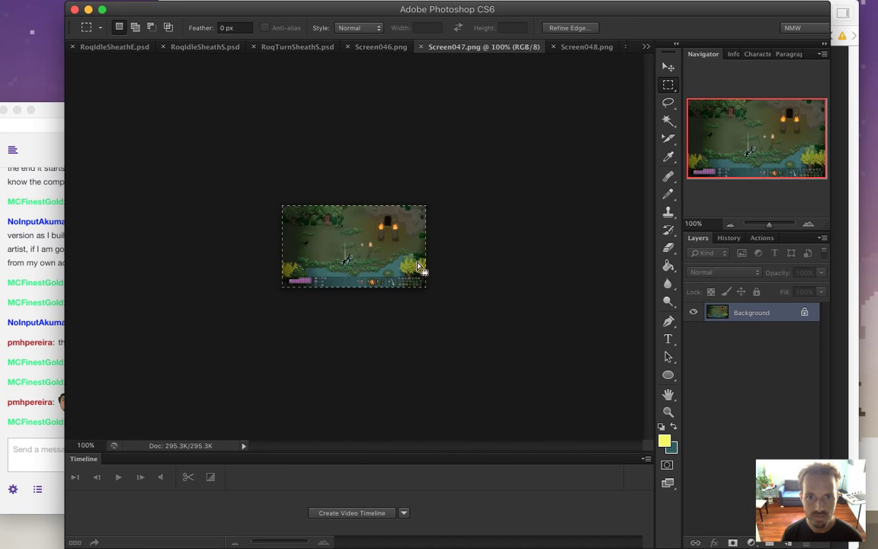
key(super+c)
click(381, 49)
key(super+v)
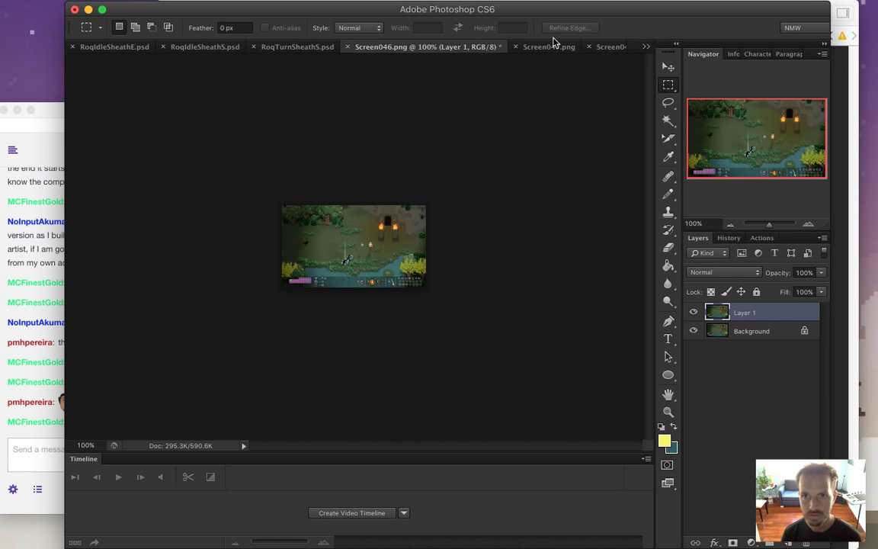
- Close Screen047.png and paste the whole Screen048.png image into Screen046.png as another layer
click(550, 47)
key(super+w)
key(super+a)
key(super+c)
click(464, 47)
key(super+v)
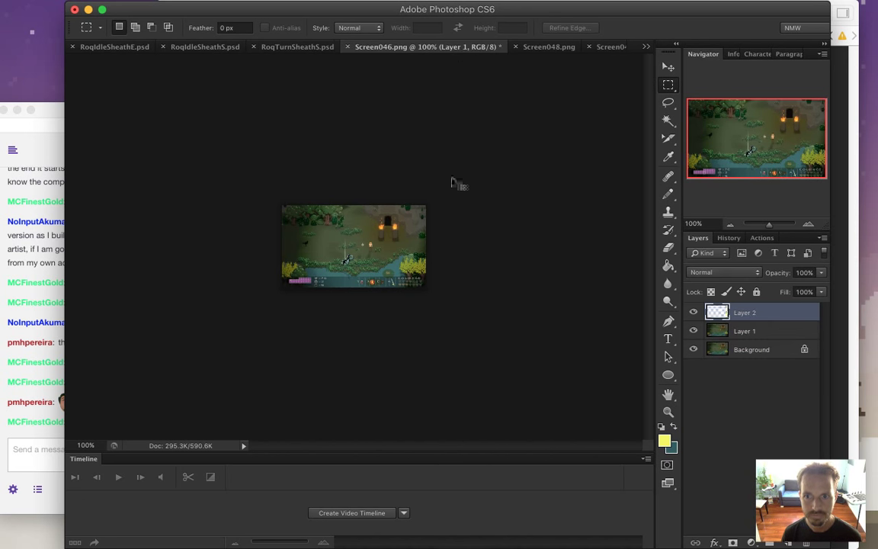
- Close Screen048.png, copy the whole Screen049.png image, close it and paste the copy into Screen046.png as the top layer
click(556, 47)
key(super+w)
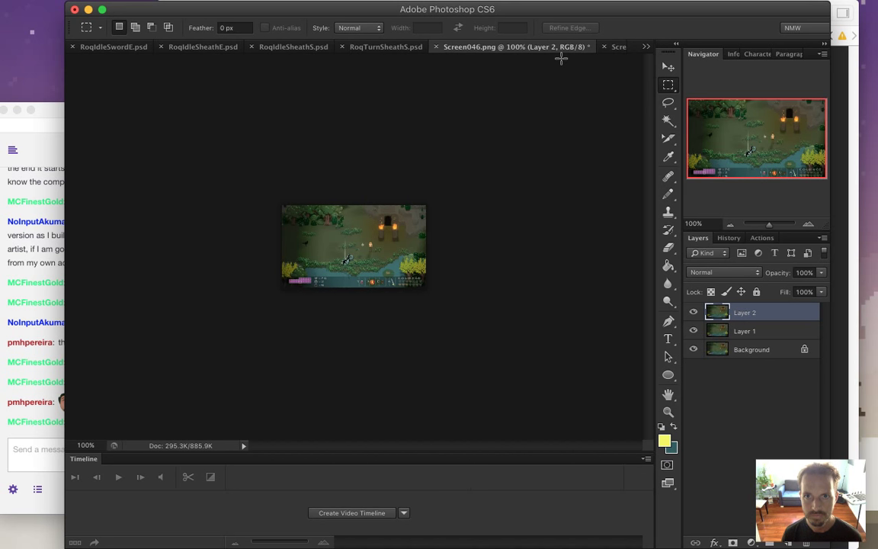
click(621, 48)
key(super+a)
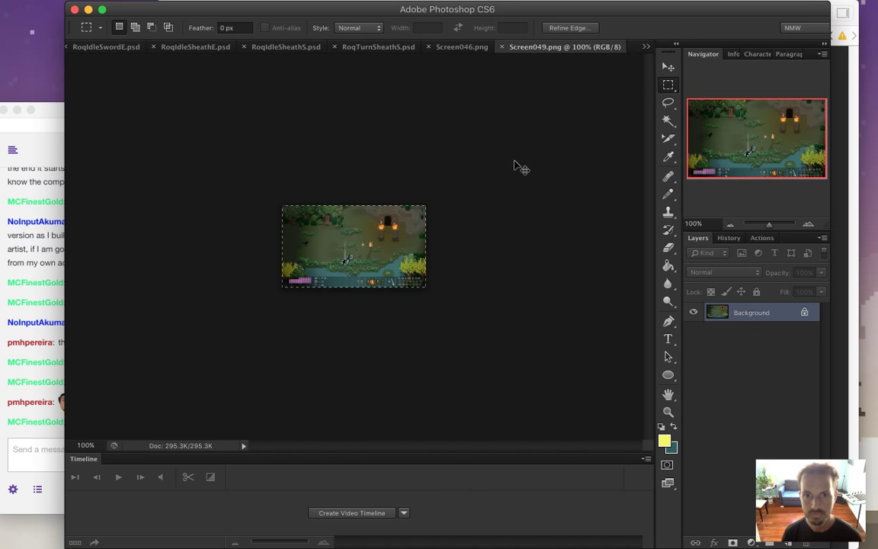
click(502, 47)
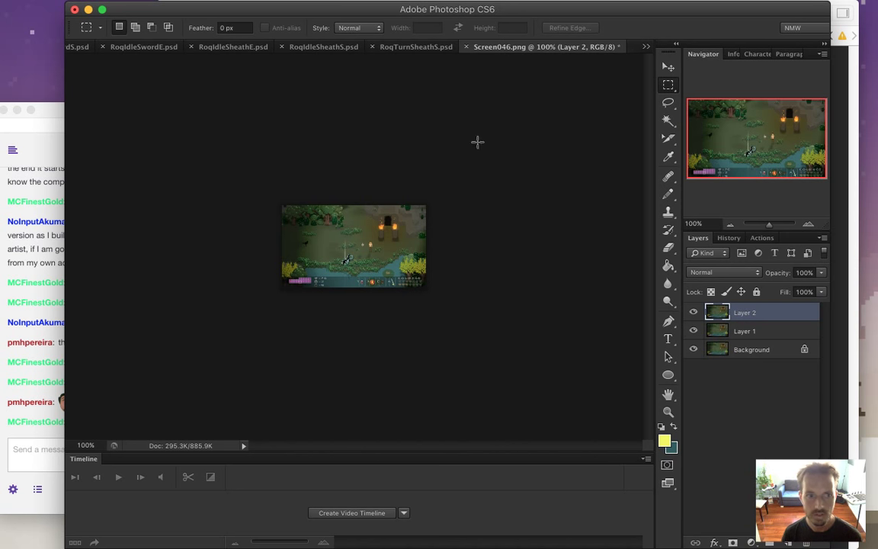
key(super+v)
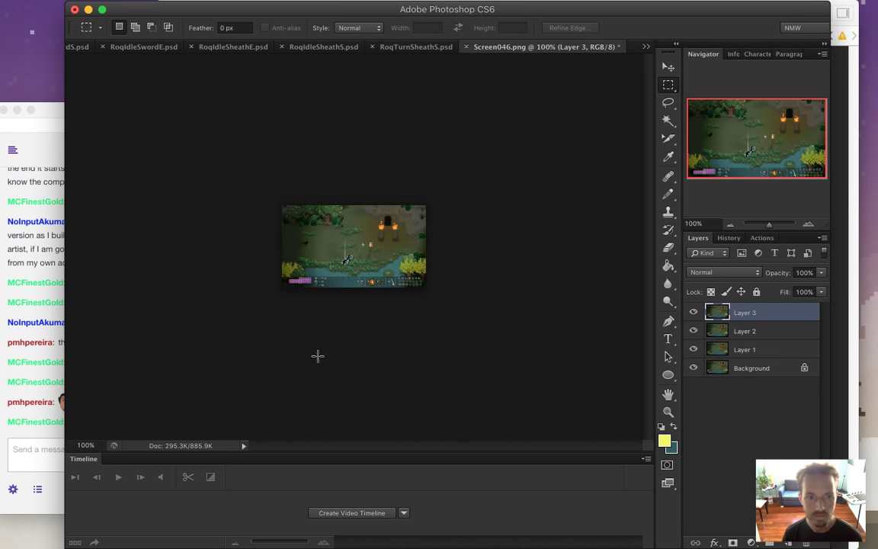
- Read the latest message in the Twitch chat and return to Screen046.png in Photoshop
click(42, 402)
click(371, 419)
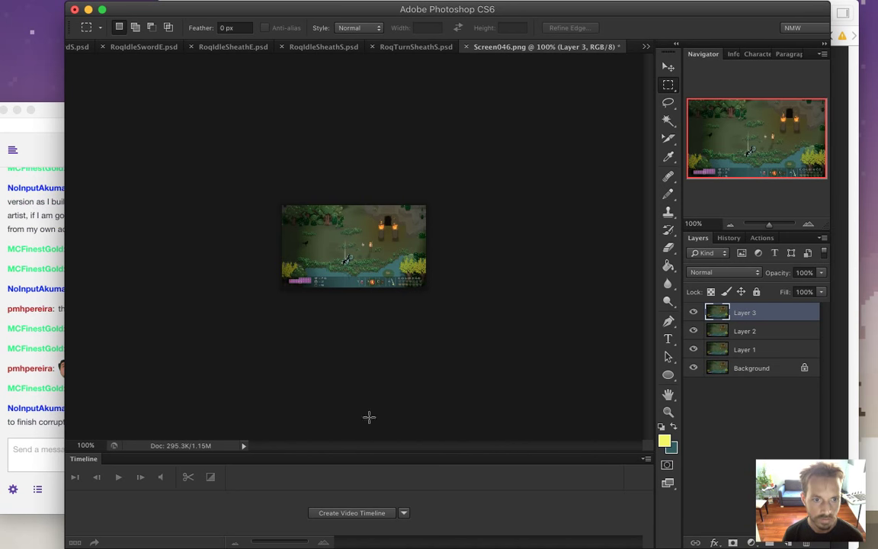
click(44, 431)
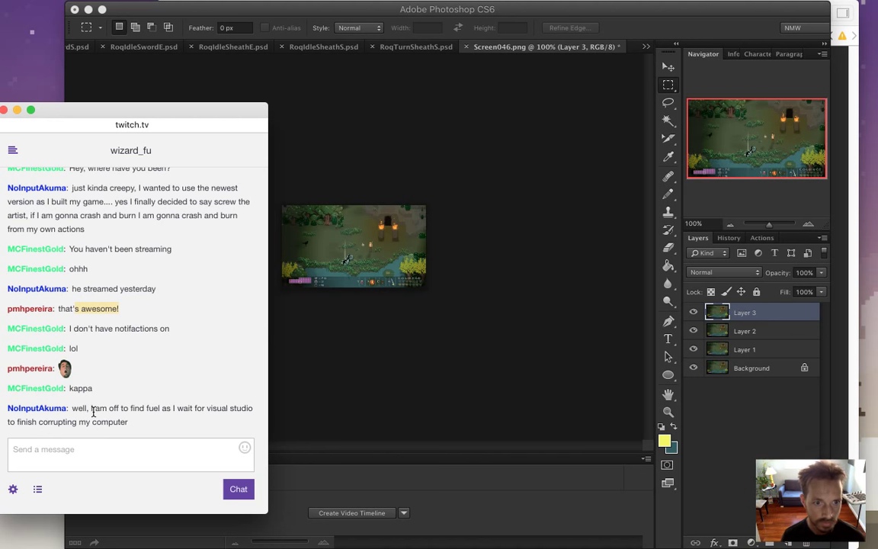
drag(95, 411, 112, 416)
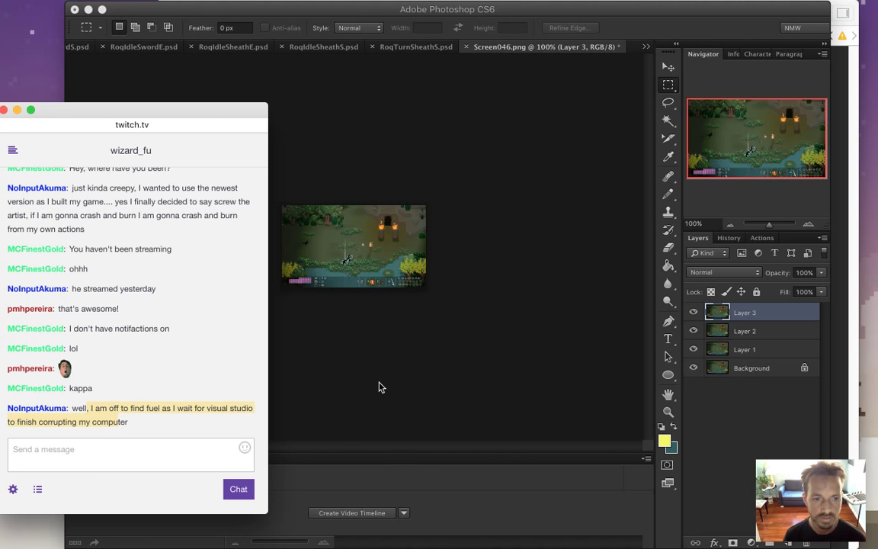
click(379, 384)
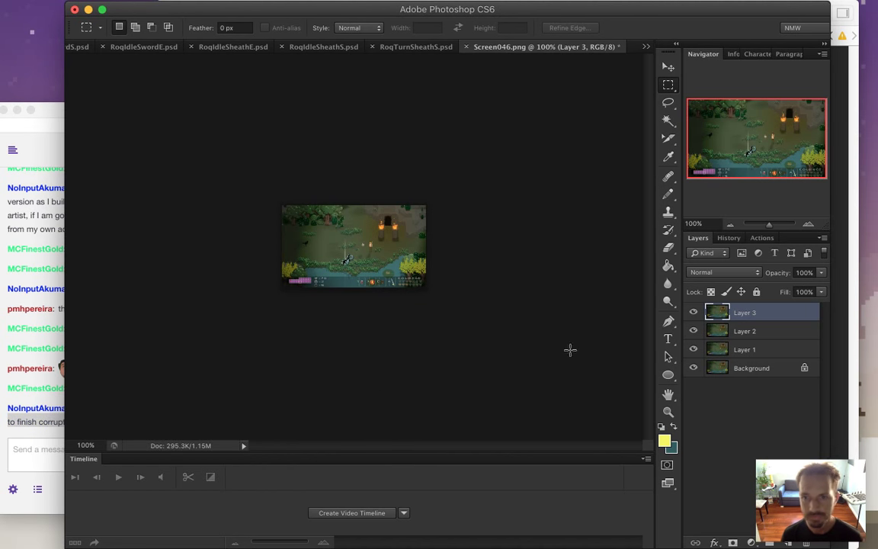
- Hide Layer 3, Layer 2 and Layer 1 in Screen046.png to view the character in the Background frame up close
drag(374, 255, 425, 273)
click(692, 312)
click(693, 331)
click(693, 349)
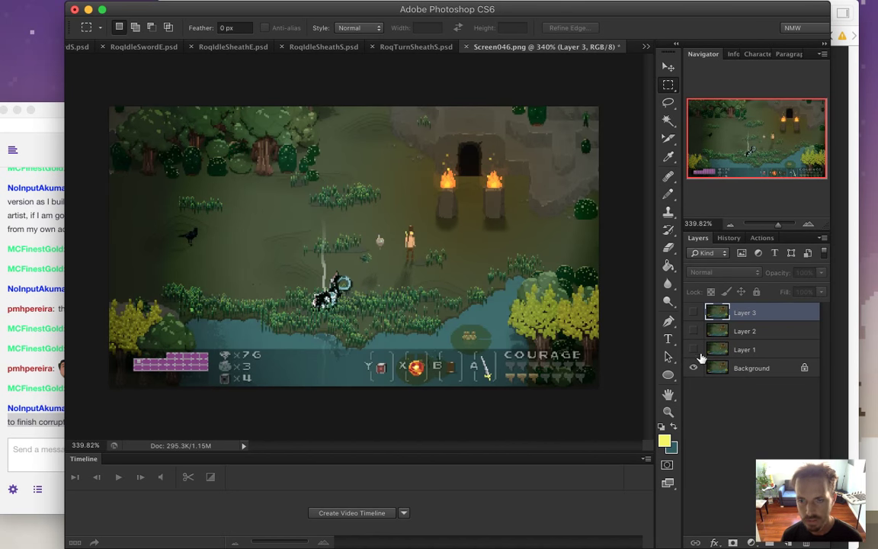
drag(387, 223, 482, 263)
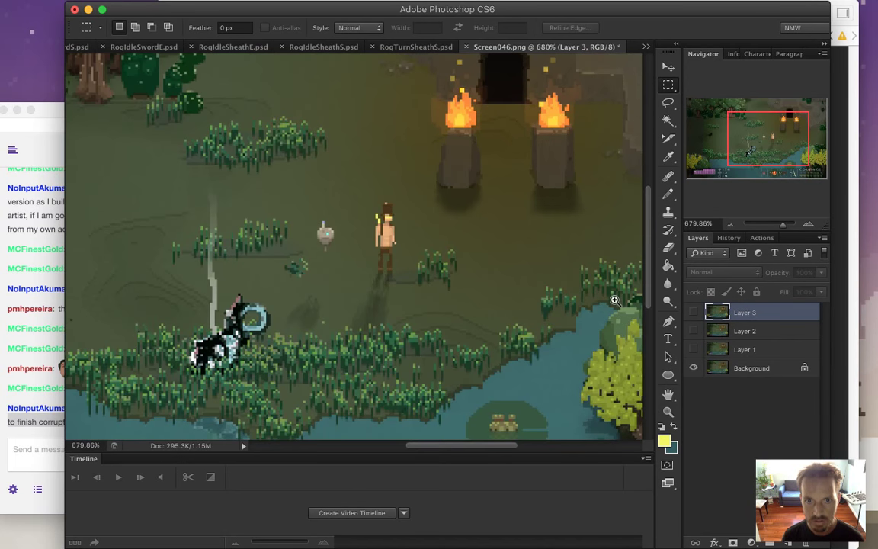
- Repeatedly show and hide Layer 1 to compare the character's pose with the Background frame
click(694, 349)
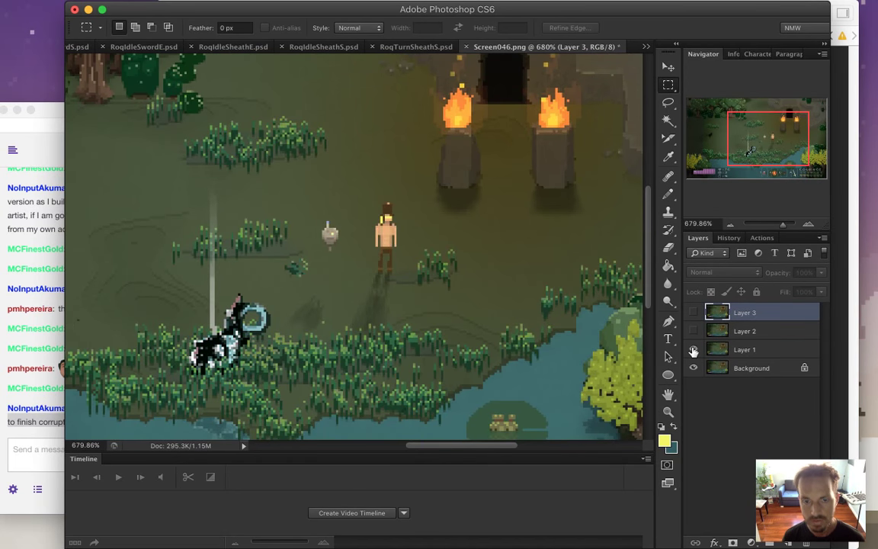
click(693, 349)
click(694, 349)
click(693, 349)
click(694, 349)
click(694, 349)
click(693, 349)
click(694, 349)
click(693, 349)
click(694, 349)
click(693, 349)
click(693, 349)
click(693, 349)
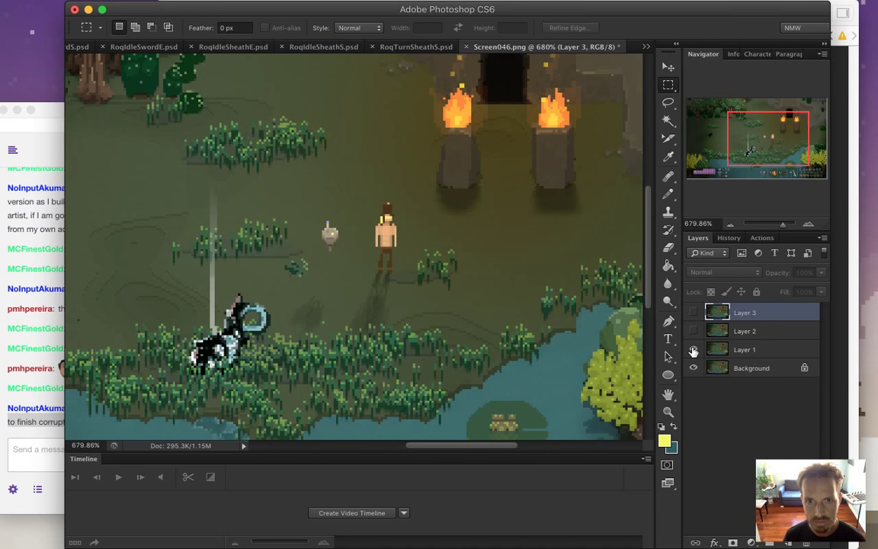
click(693, 349)
click(693, 349)
click(694, 349)
click(693, 349)
- Repeatedly show and hide Layer 2 to compare its turn frame with Layer 1
click(693, 331)
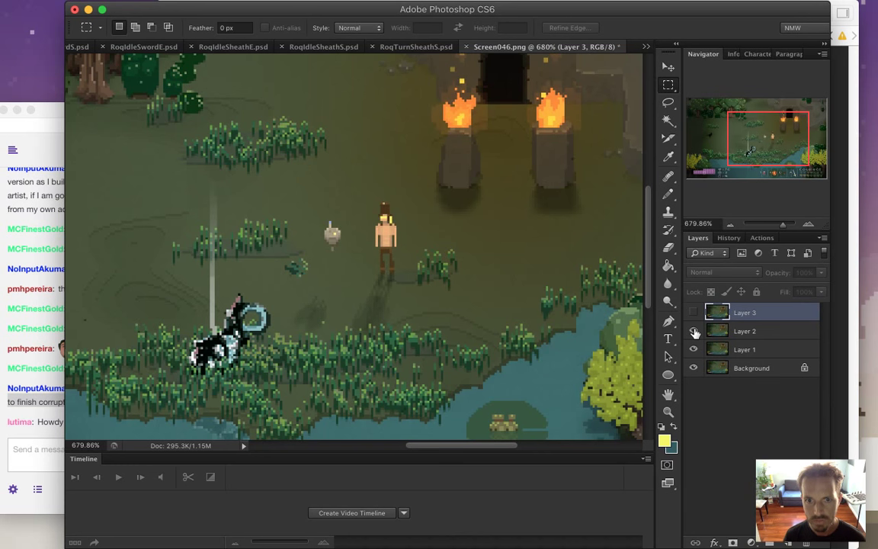
click(693, 330)
click(693, 330)
click(693, 330)
click(693, 331)
click(693, 331)
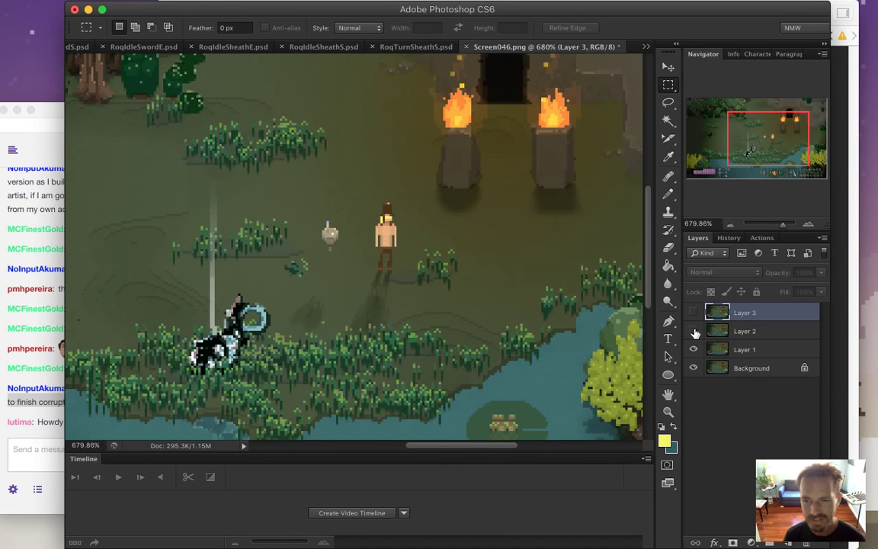
click(693, 331)
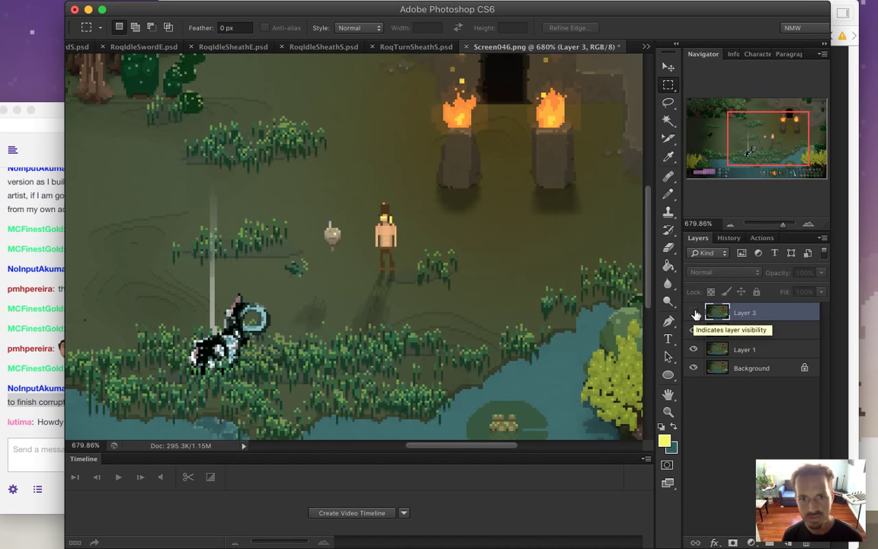
- Show Layer 3, examine the turn by switching the layers' visibility in sequence, and leave only the Background shown
click(694, 312)
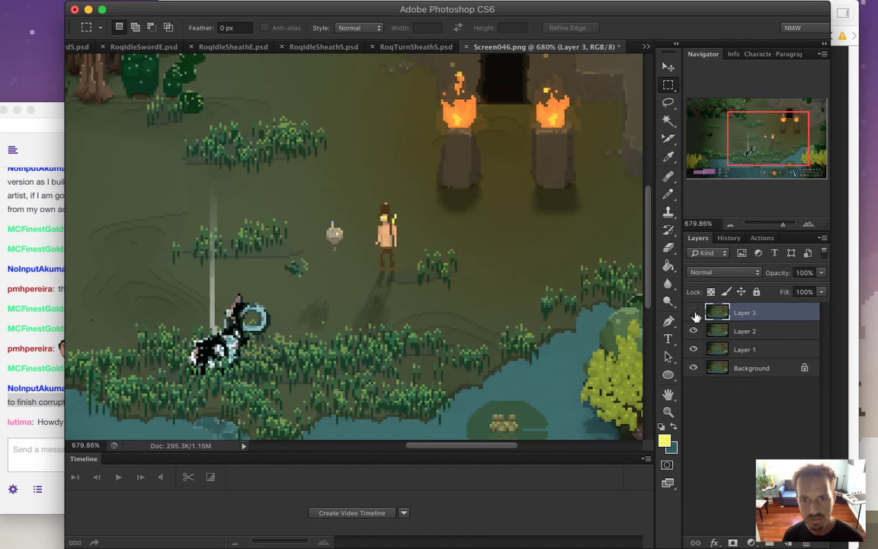
click(693, 312)
click(693, 330)
click(693, 349)
click(694, 349)
click(693, 349)
click(693, 312)
click(693, 312)
click(693, 330)
click(693, 331)
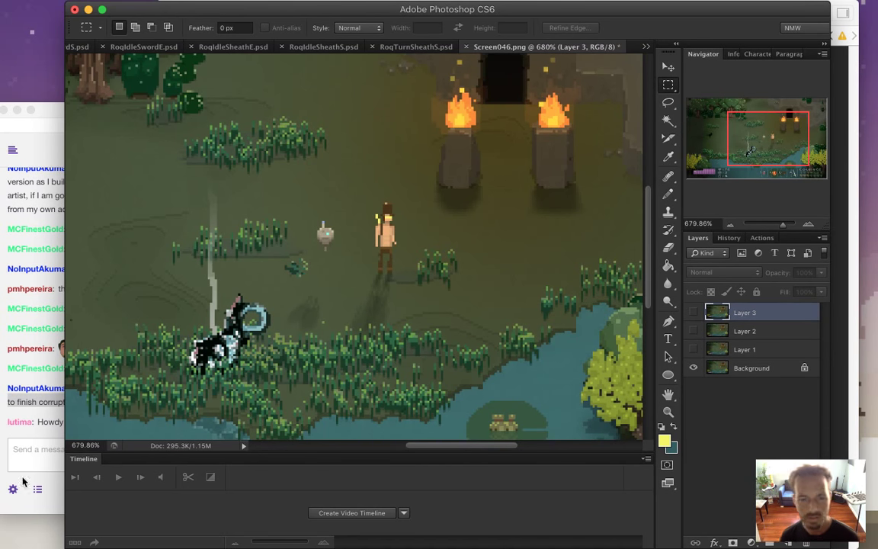
- Read the newest greeting in the Twitch chat and return to Screen046.png in Photoshop
click(43, 440)
drag(43, 421, 108, 428)
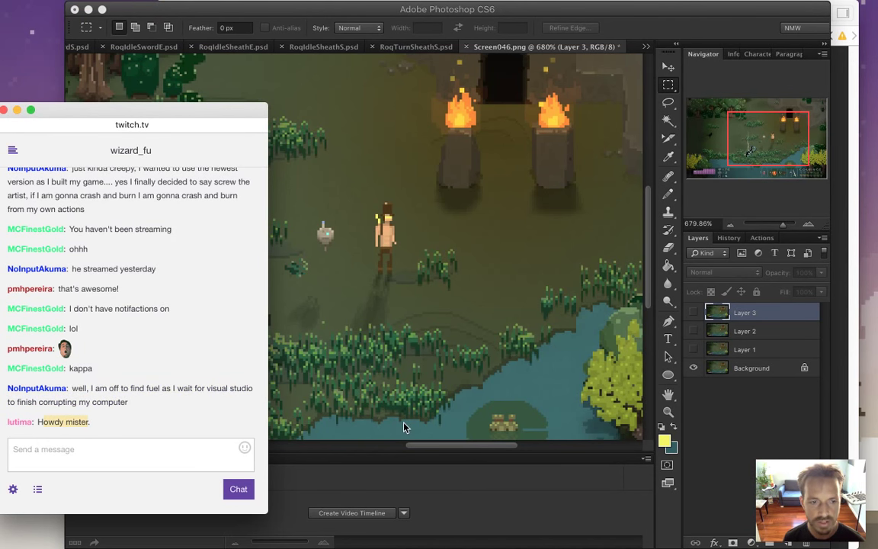
click(373, 363)
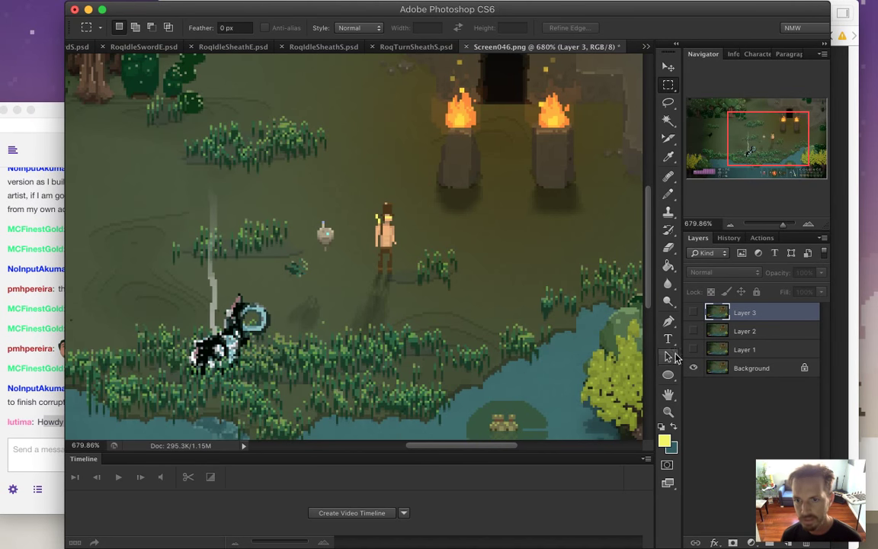
- Show Layers 1, 2 and 3 in order, then hide them in reverse to review the turn in both directions
click(692, 349)
click(693, 330)
click(693, 314)
click(693, 313)
click(693, 331)
click(691, 349)
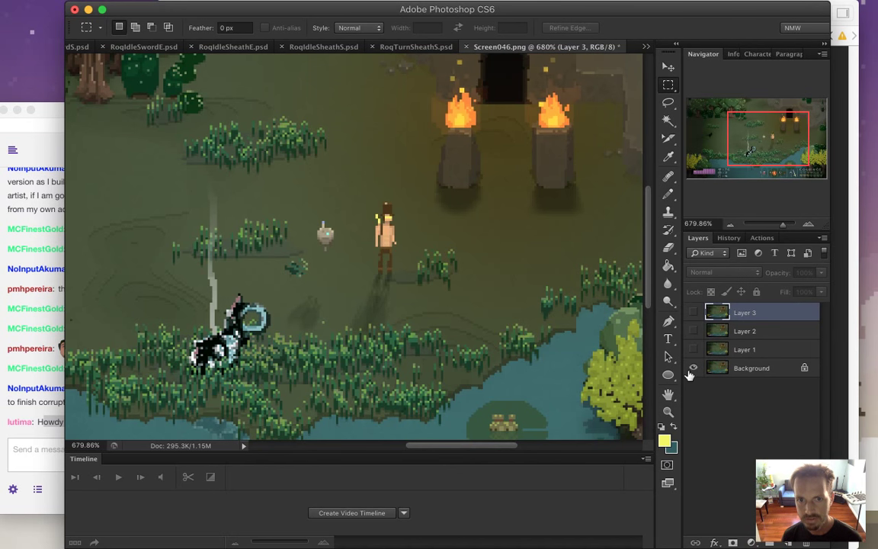
- Close Screen046.png without saving its changes and switch to RoqIdleE.psd
click(466, 47)
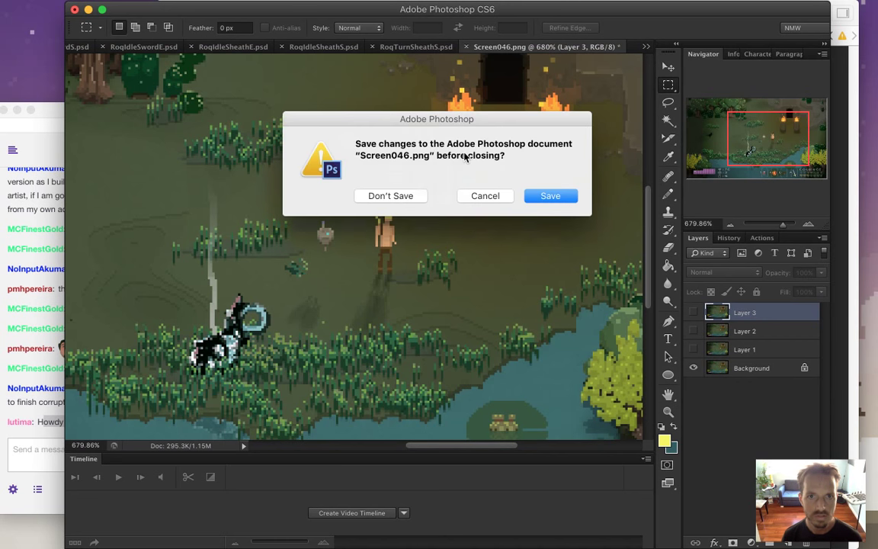
click(390, 196)
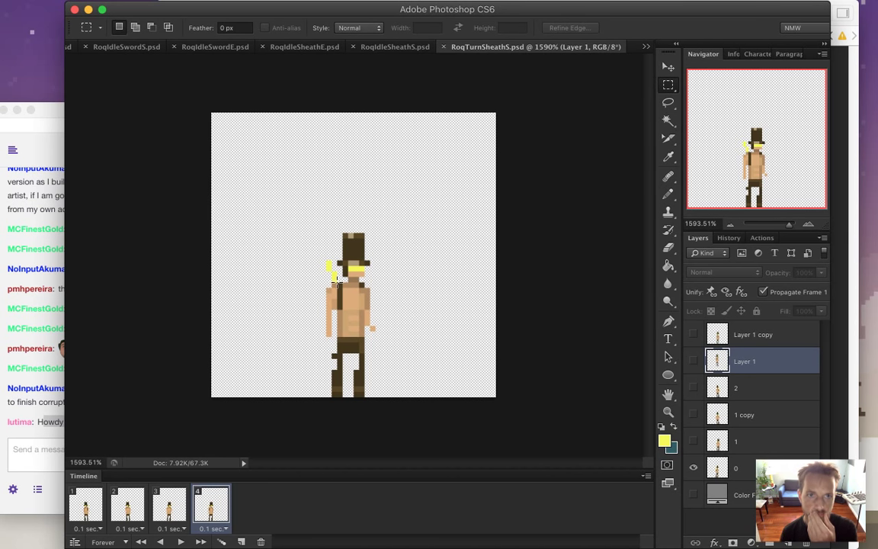
click(646, 47)
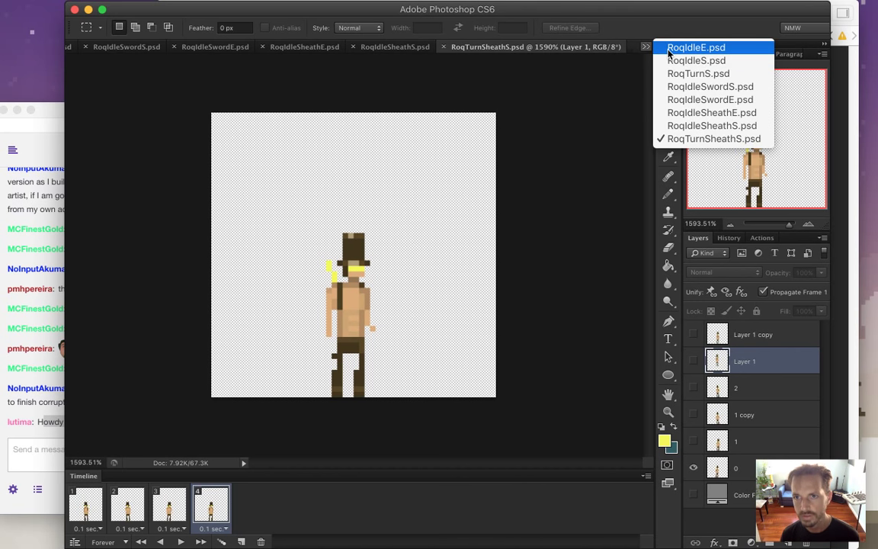
click(669, 49)
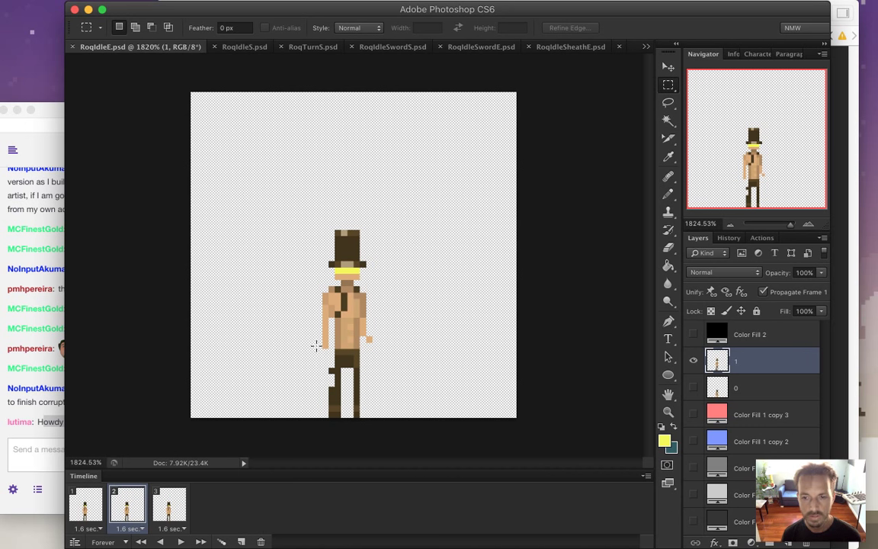
- Delete every color fill layer in RoqIdleE.psd except Color Fill 1 copy 4, and select the first animation frame
click(730, 335)
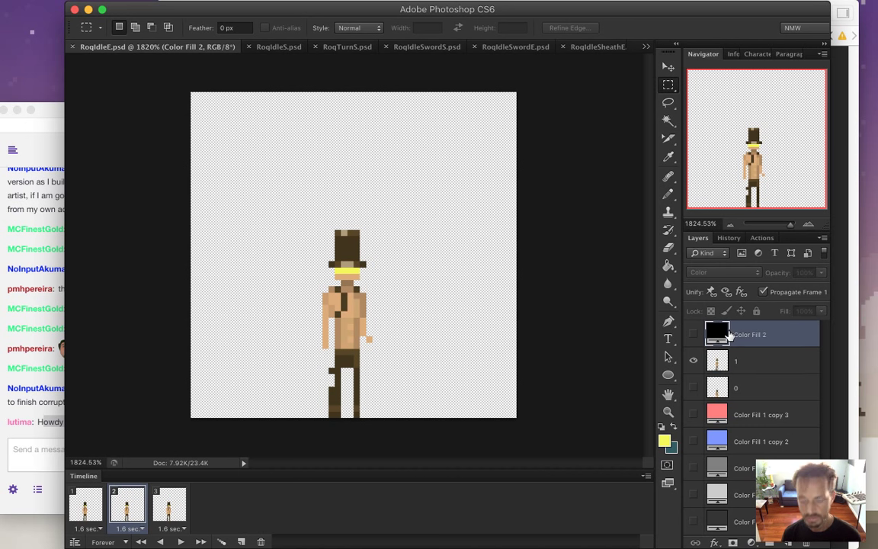
key(Delete)
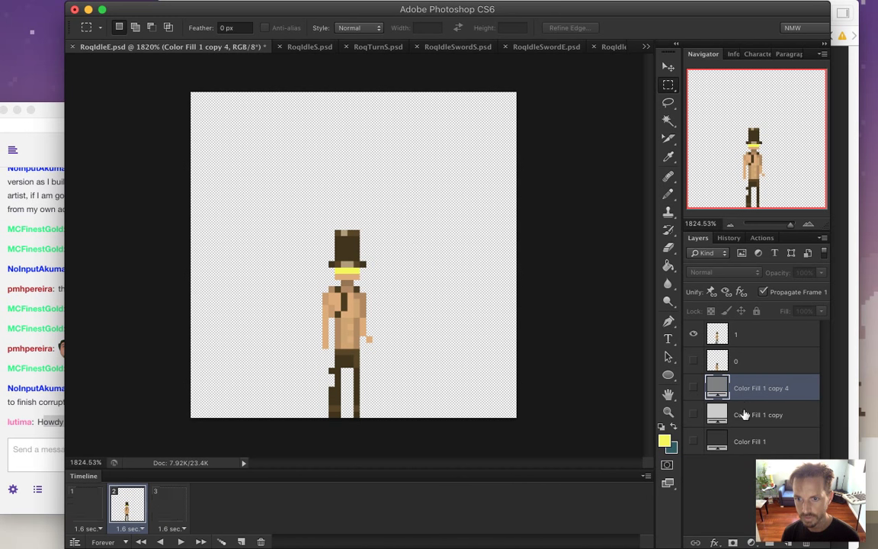
key(Delete)
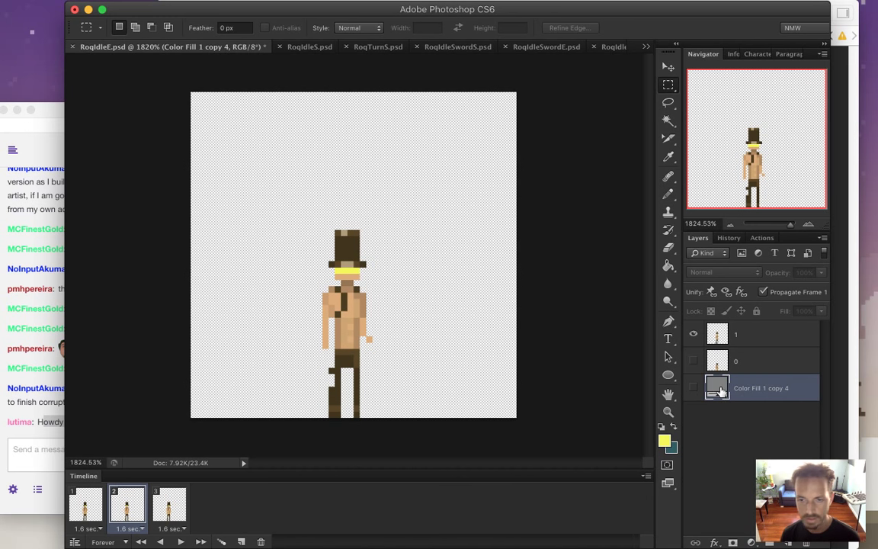
click(85, 504)
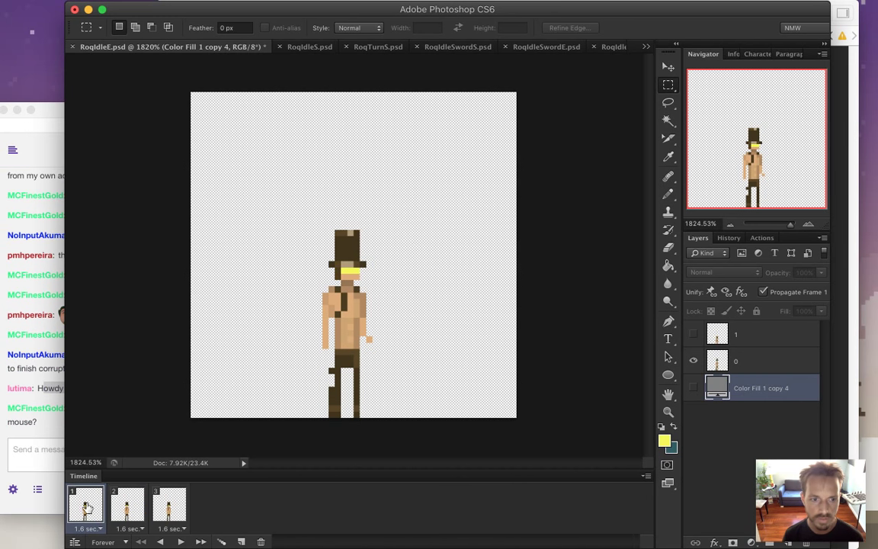
- Read the Twitch chat question about mouse sensitivity and return to RoqIdleE.psd in Photoshop
click(42, 433)
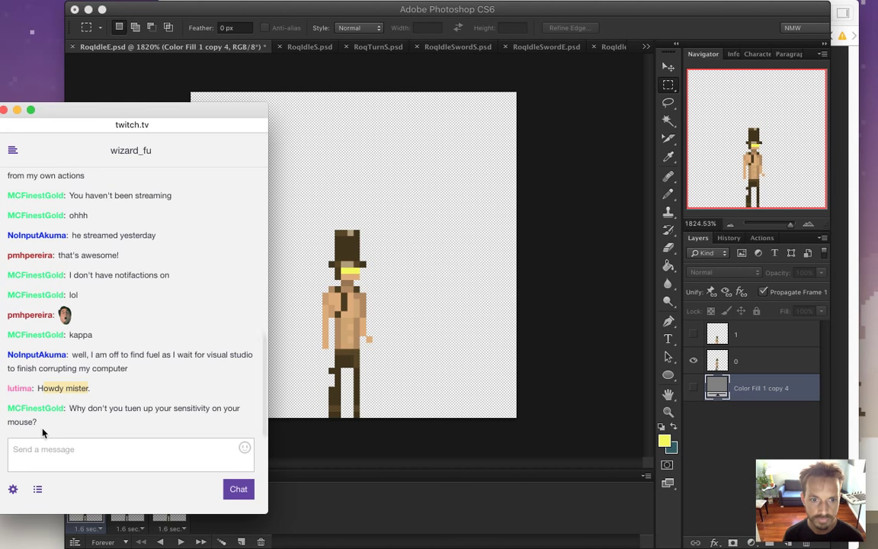
drag(90, 407, 308, 453)
click(309, 453)
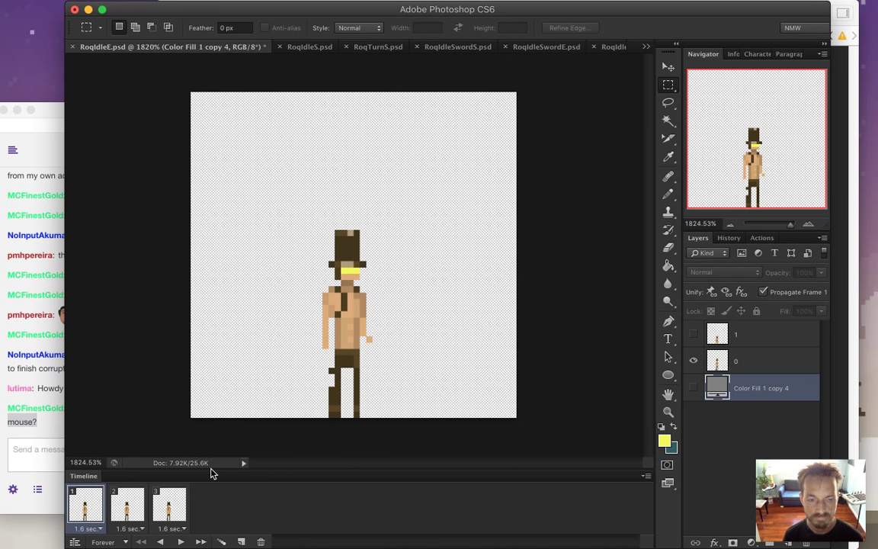
- Set the delay of all three RoqIdleE.psd animation frames to 0.1 seconds
shift+click(183, 515)
click(181, 528)
click(171, 453)
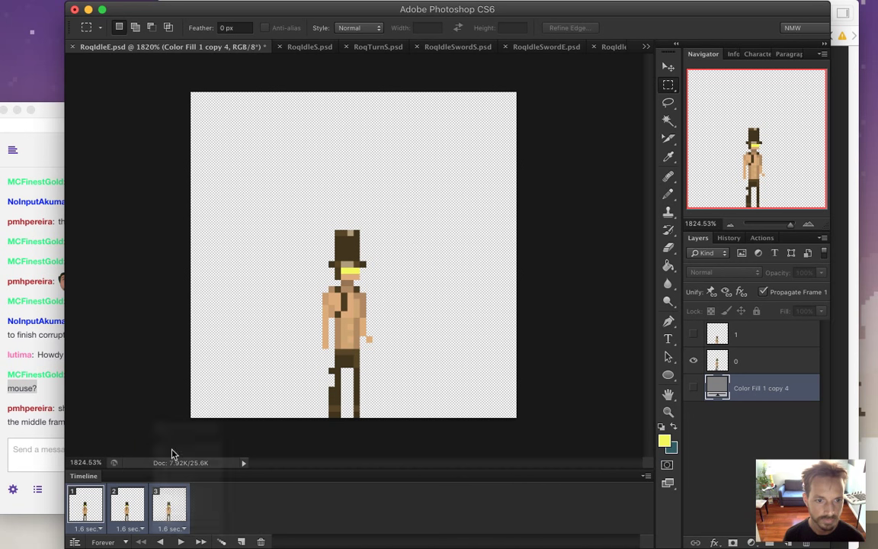
- Read the Twitch chat messages about the backpack straps in the middle frames and return to Photoshop
click(29, 402)
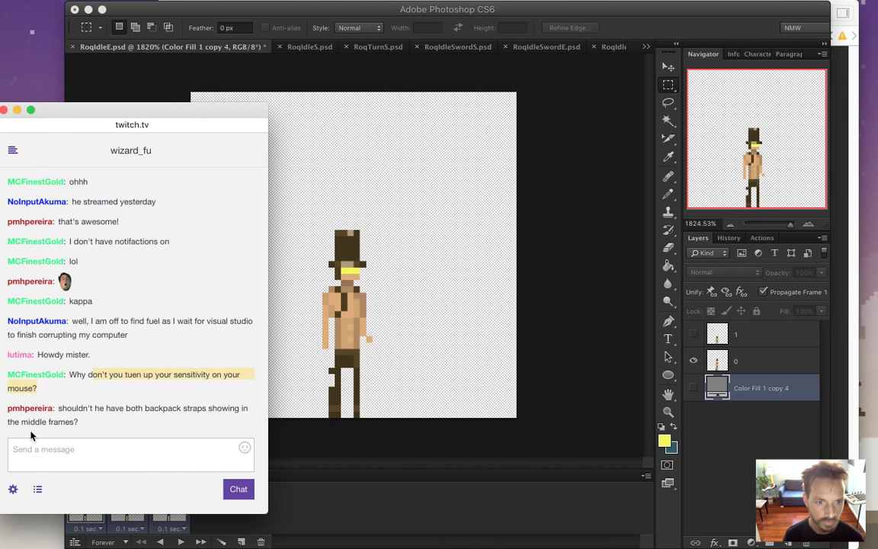
drag(59, 408, 79, 421)
click(556, 329)
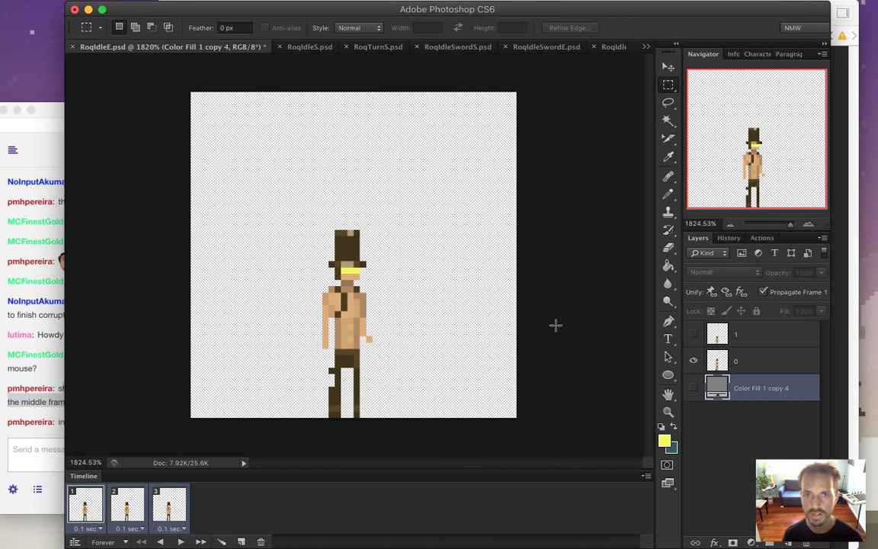
click(44, 406)
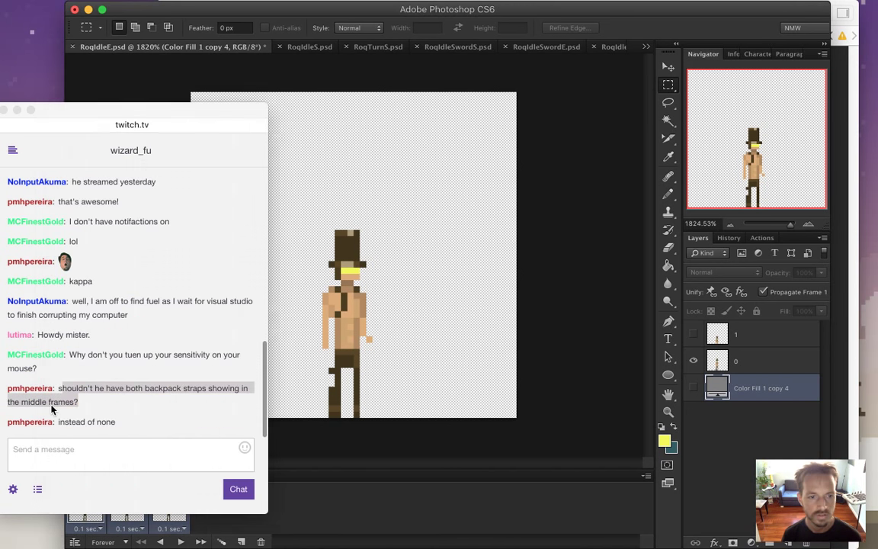
drag(72, 420, 106, 421)
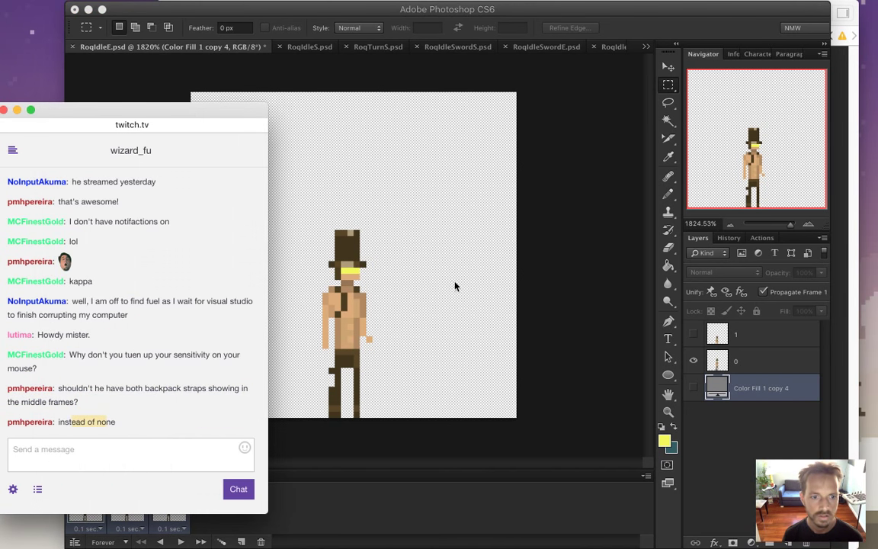
click(512, 230)
- Switch to RoqTurnSheathS.psd and view animation frames 1 and 2 to check the backpack straps
click(609, 47)
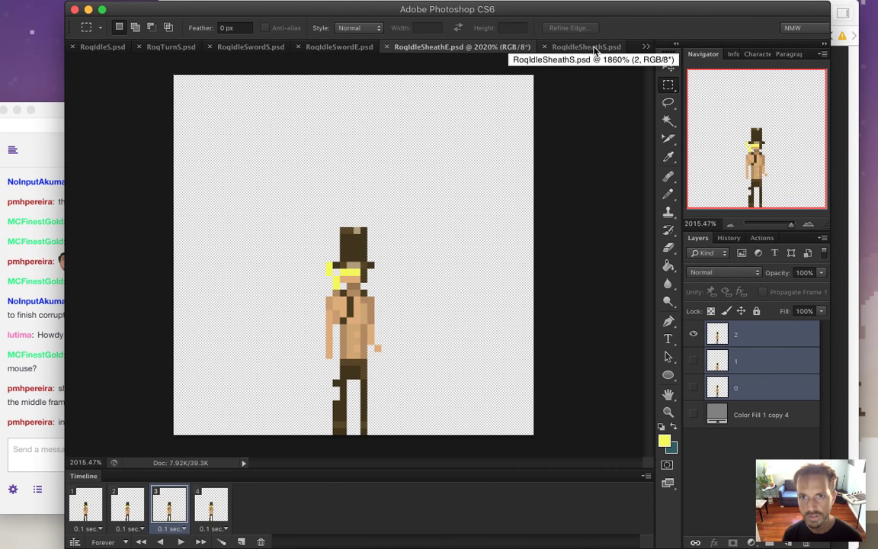
click(646, 46)
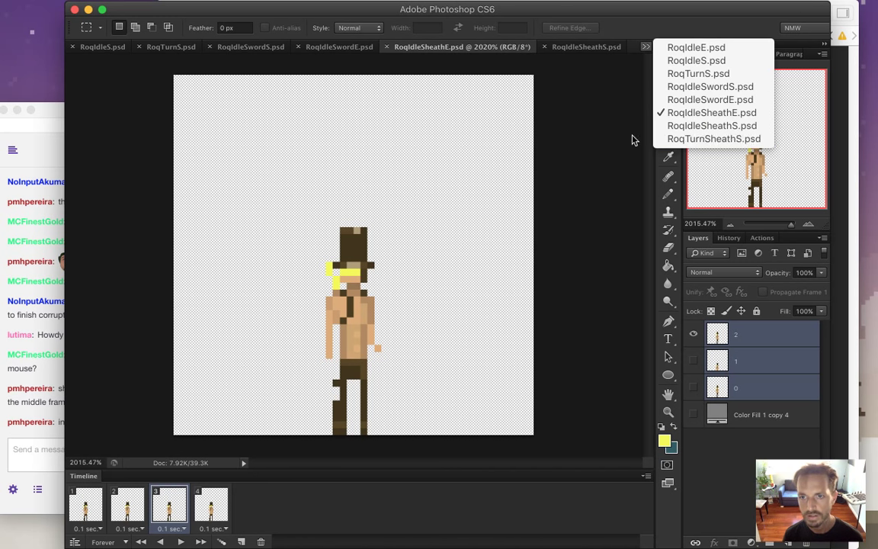
click(669, 140)
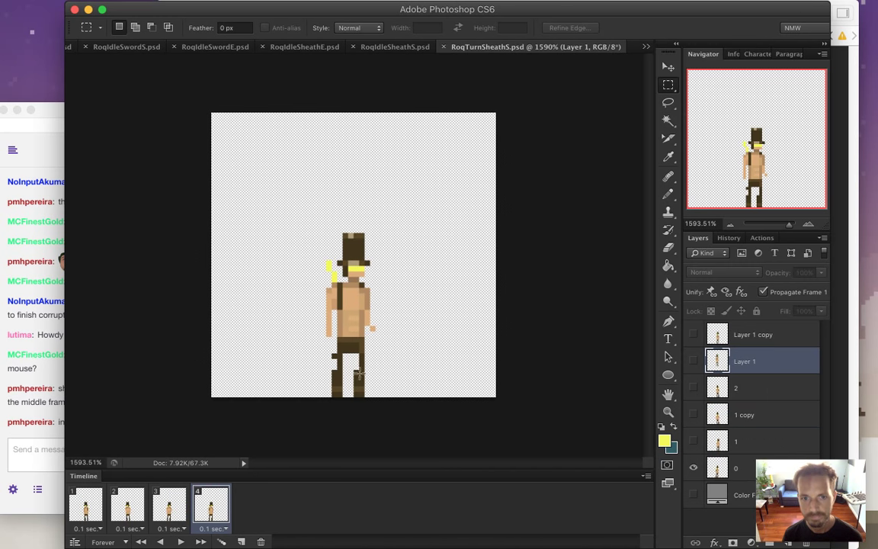
click(85, 502)
click(126, 507)
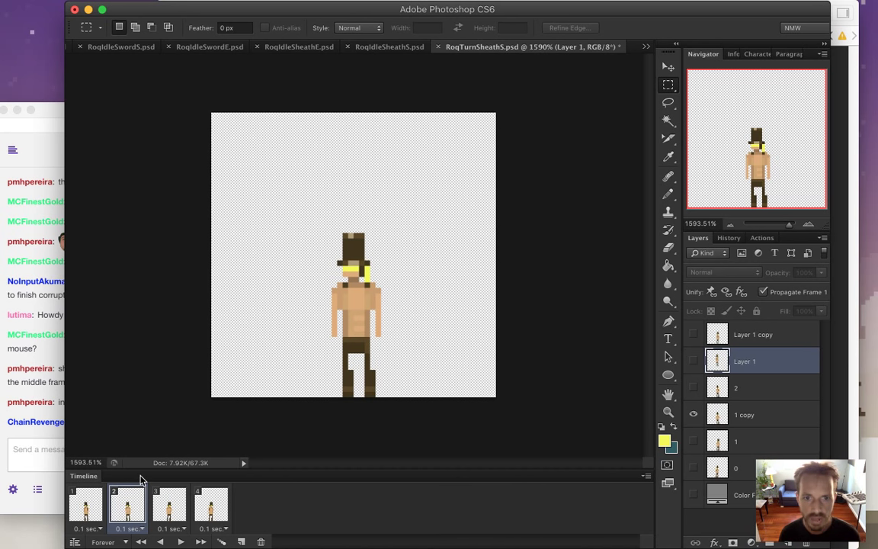
- Read the new Twitch chat messages about the turning animation and a viewer's job application
click(44, 440)
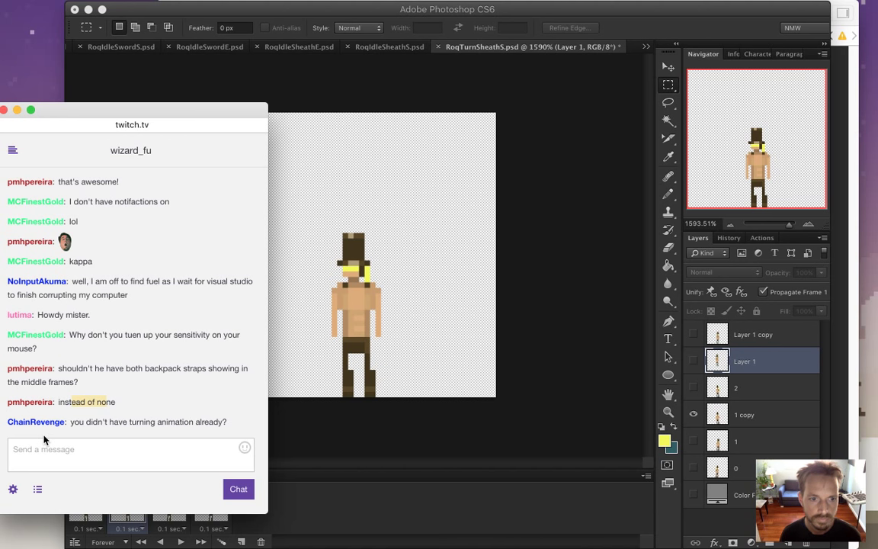
drag(86, 421, 181, 423)
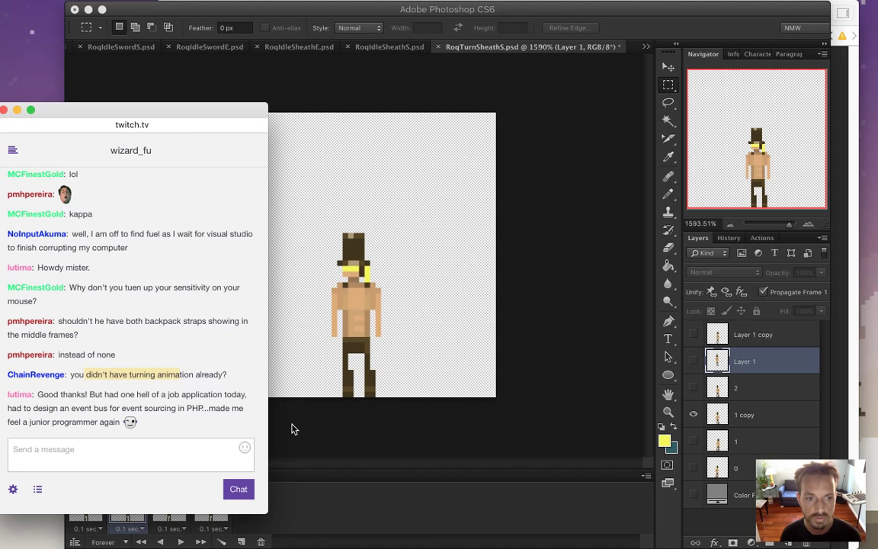
drag(44, 394, 97, 396)
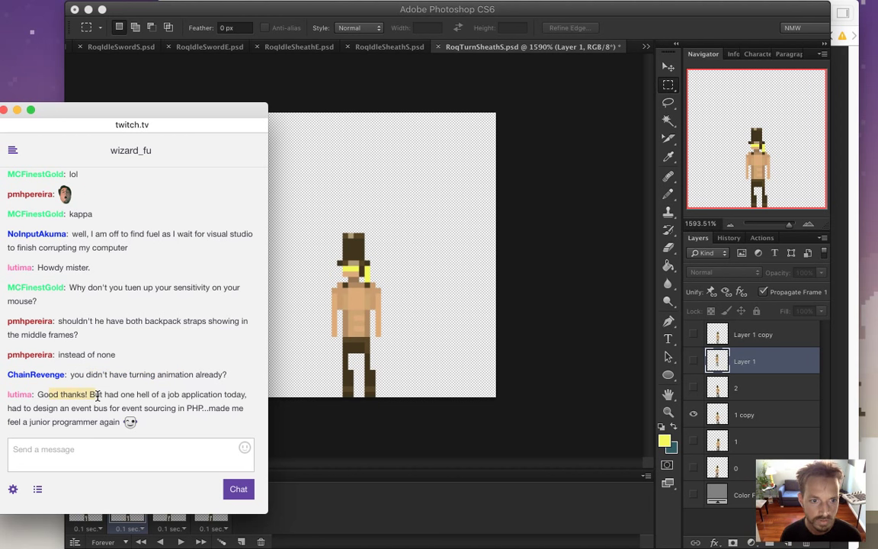
mouse_move(143, 408)
mouse_down()
mouse_move(208, 409)
mouse_move(141, 423)
mouse_up()
click(208, 409)
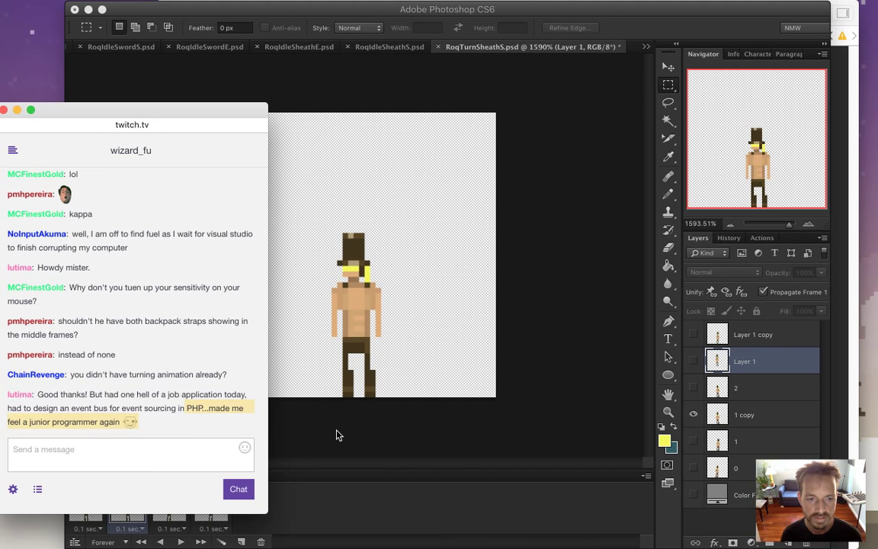
- Return to Photoshop from the chat and paint dark brown backpack straps down both shoulders on layer 1 copy in frame 2
drag(145, 407, 166, 408)
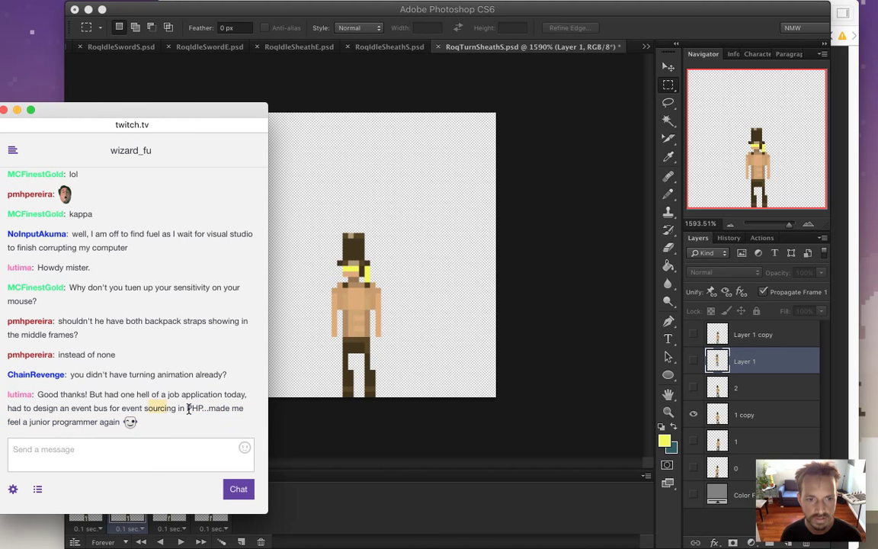
click(342, 432)
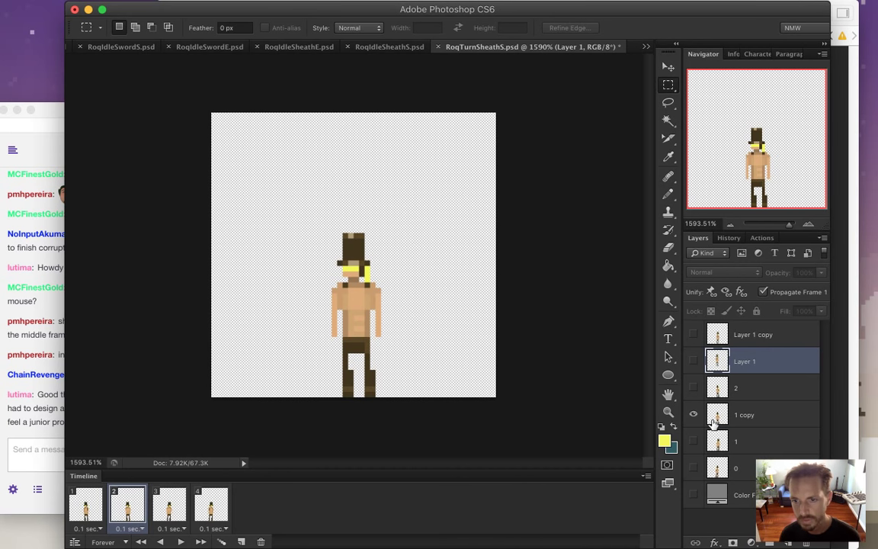
key(alt+bracketleft)
key(alt+bracketleft)
mouse_move(320, 290)
mouse_down()
mouse_move(360, 312)
mouse_move(349, 300)
mouse_move(348, 311)
mouse_up()
key(i)
click(346, 249)
key(b)
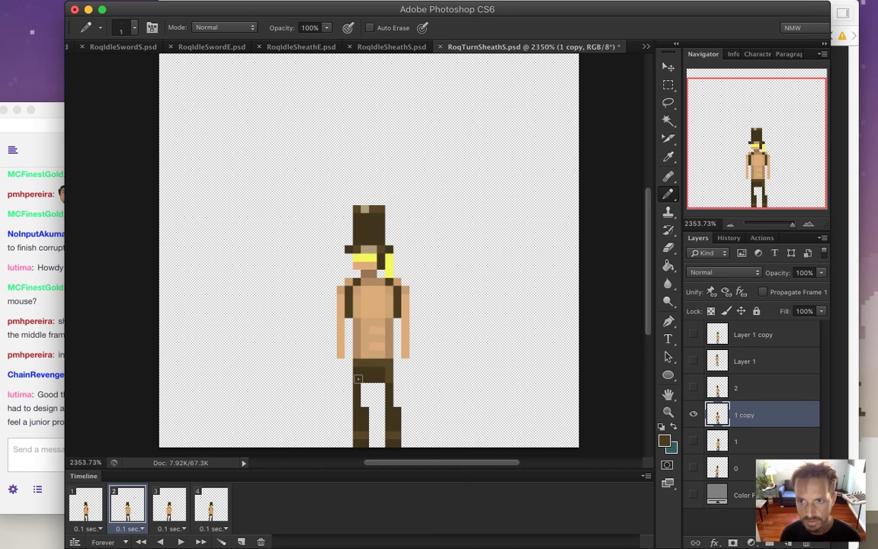
- Paint matching dark brown backpack straps down both shoulders on layer 1 in frame 3
click(94, 503)
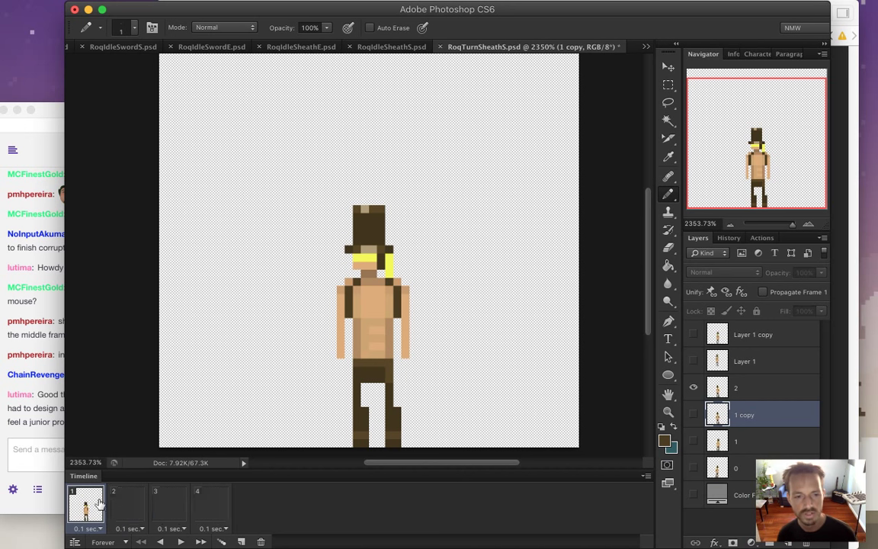
click(123, 504)
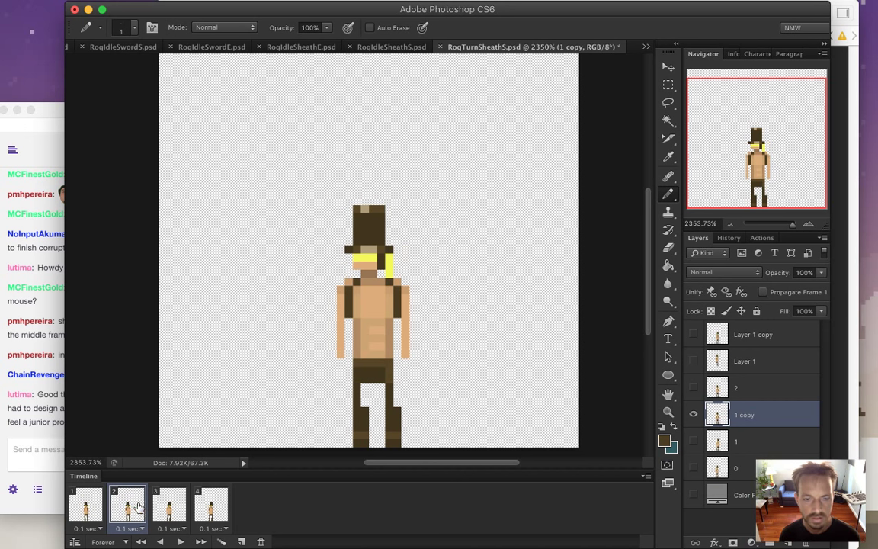
click(169, 504)
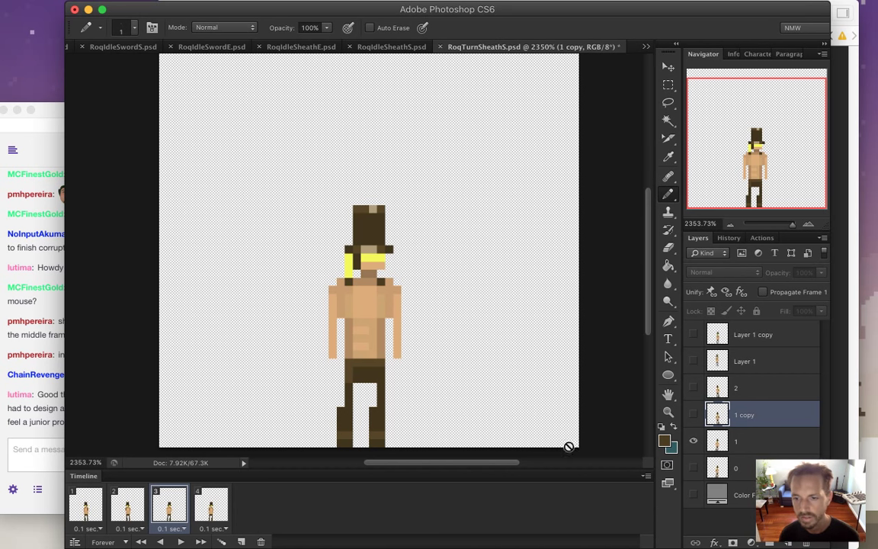
click(720, 442)
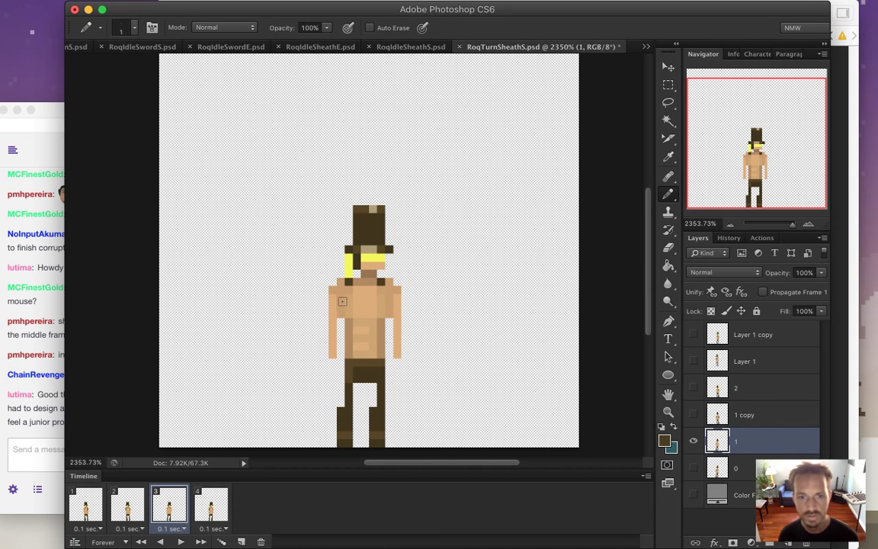
drag(340, 289, 341, 310)
drag(387, 290, 387, 306)
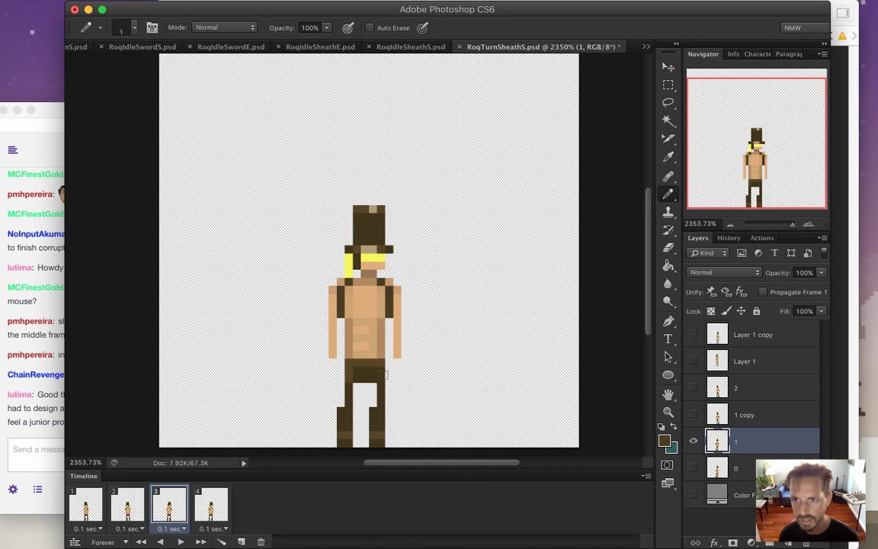
- Step through the four turn frames to check the straps, return to frame 1 and save RoqTurnSheathS.psd
click(127, 507)
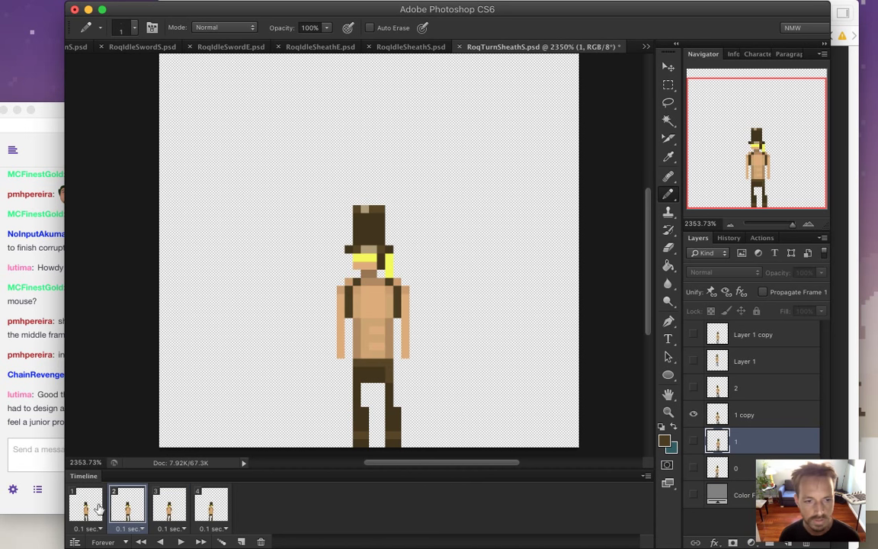
click(87, 507)
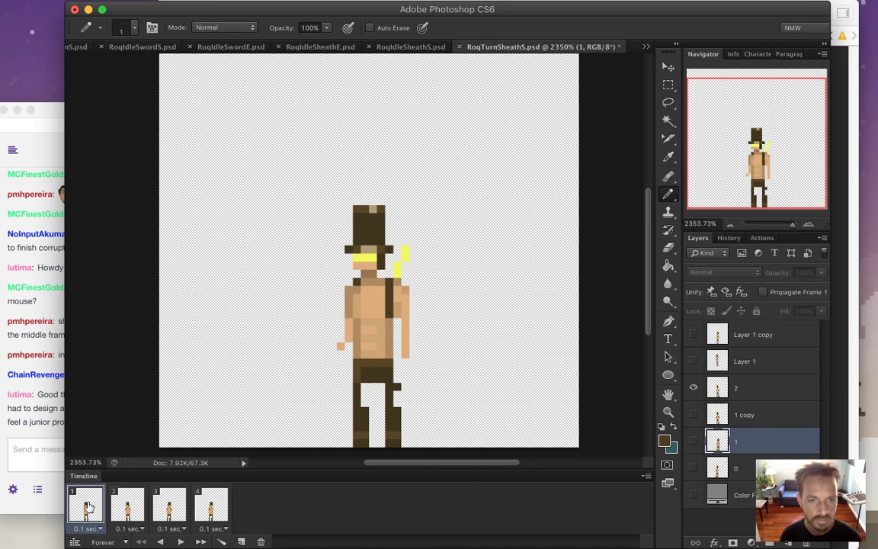
click(126, 506)
click(163, 510)
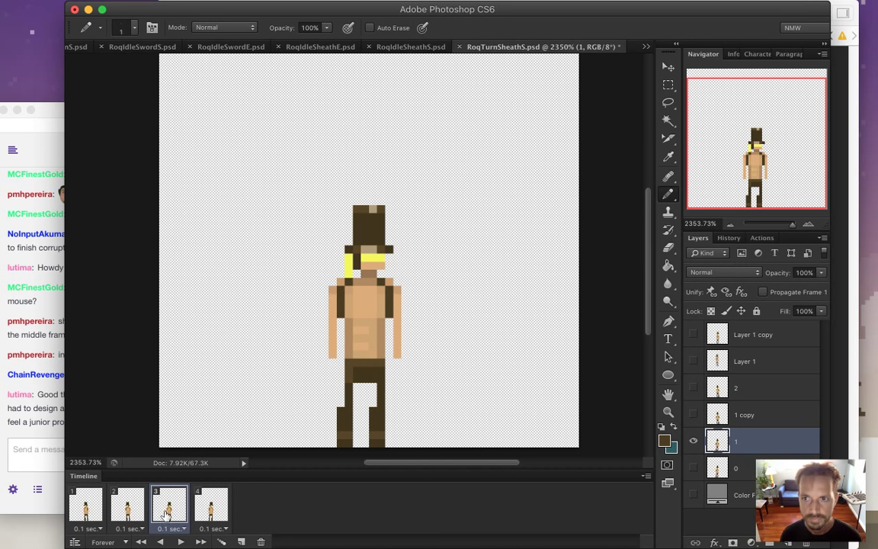
click(219, 510)
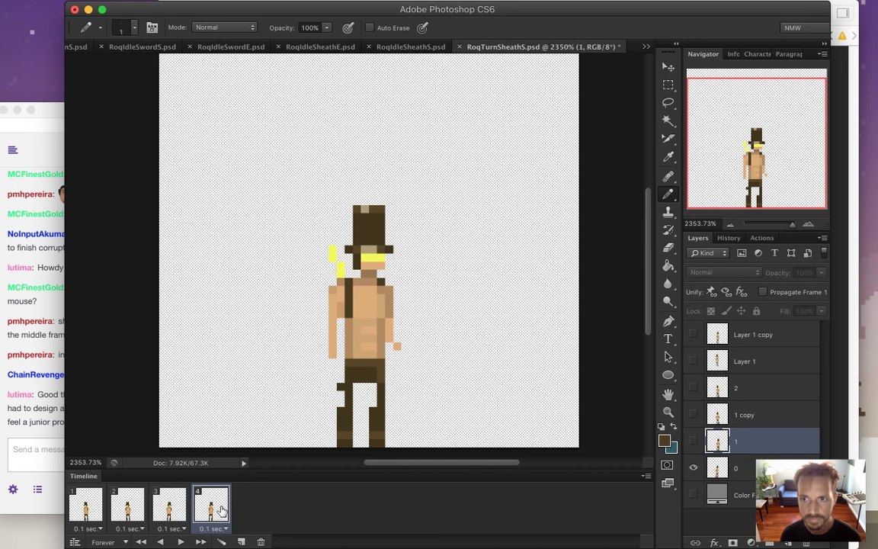
click(98, 506)
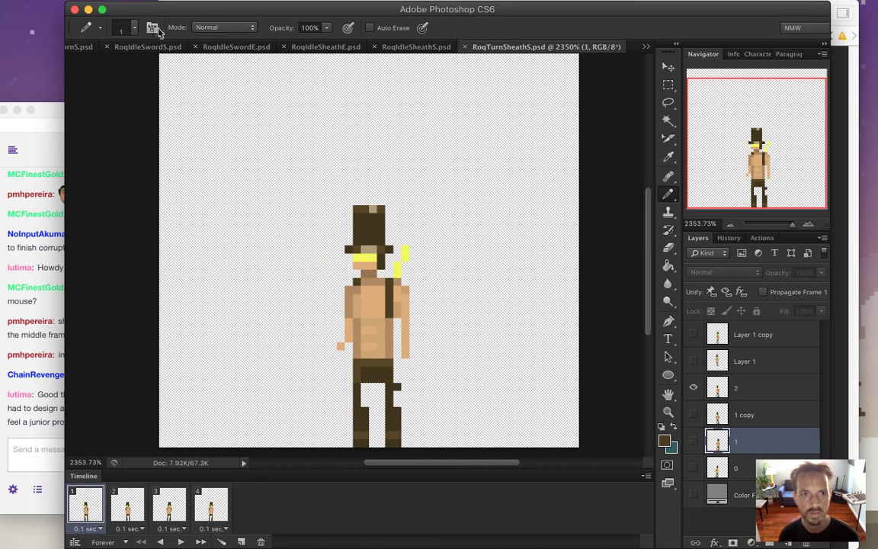
- Render all frames of RoqTurnSheathS as a PNG image sequence at 52 x 52 and 10 fps in the Heroes folder
click(109, 7)
mouse_move(138, 272)
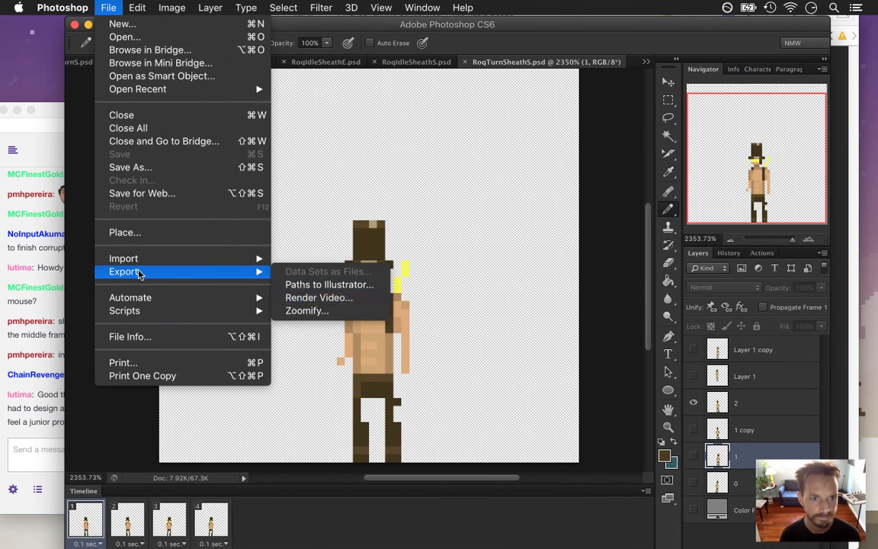
click(318, 297)
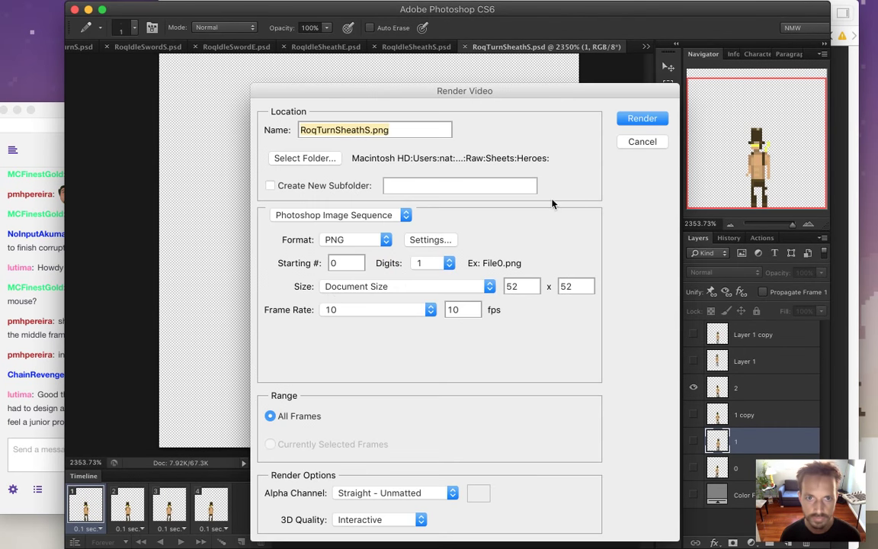
click(624, 122)
click(518, 193)
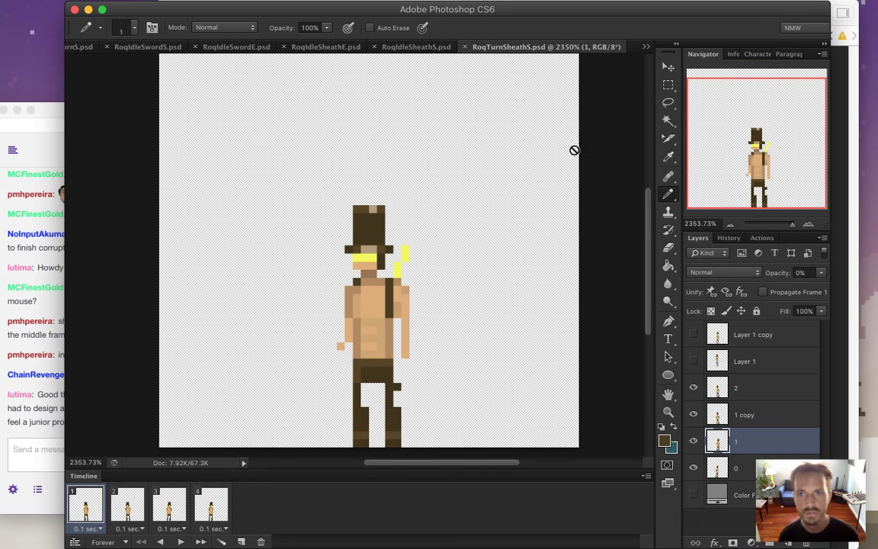
- Switch to RoqTurnS.psd and view frame 1 of its turn animation
click(645, 46)
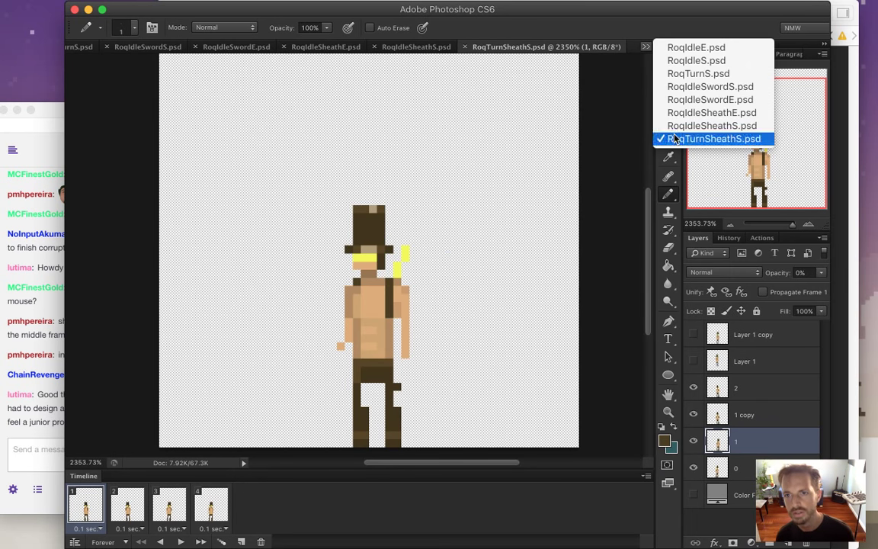
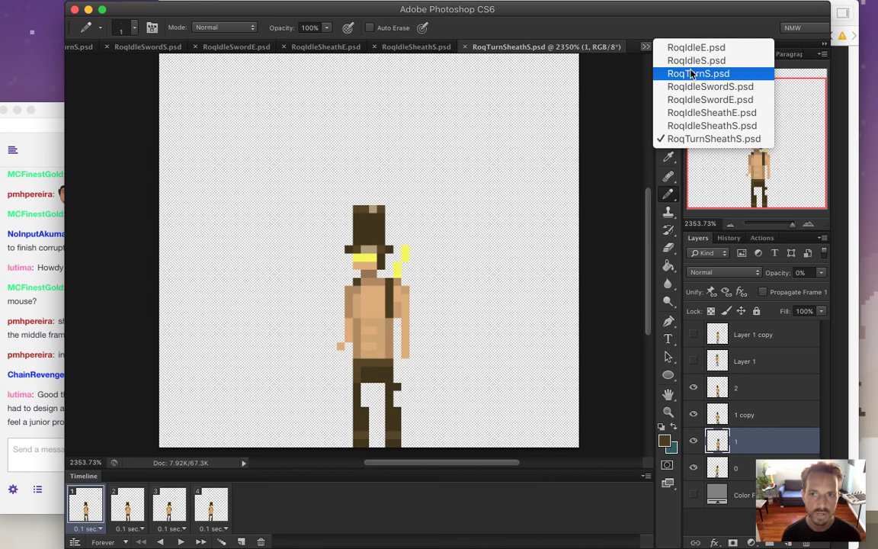
click(691, 73)
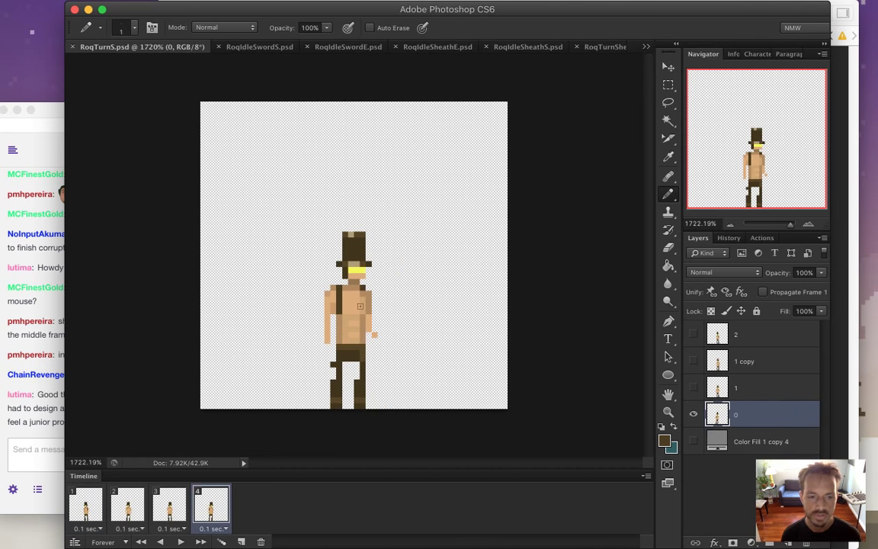
click(87, 508)
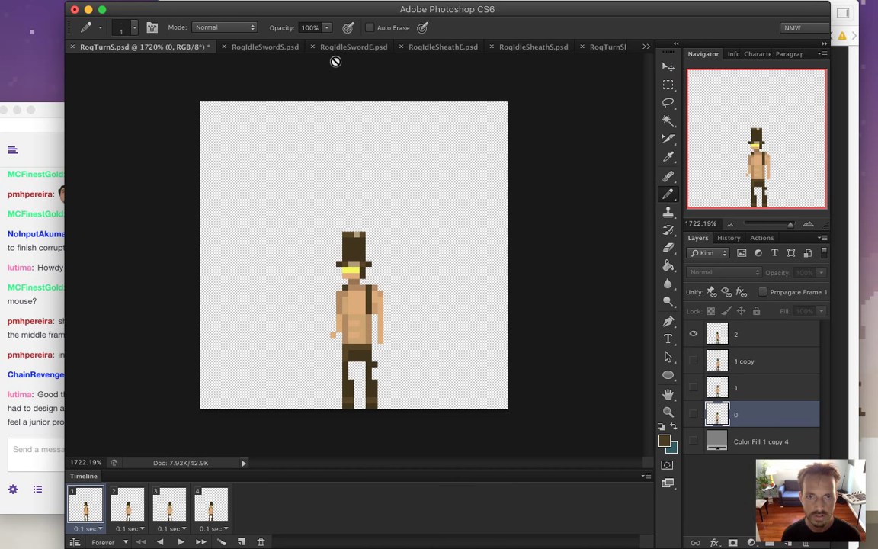
- Switch to RoqIdleE.psd and step through its three animation frames to compare the character's poses
click(645, 47)
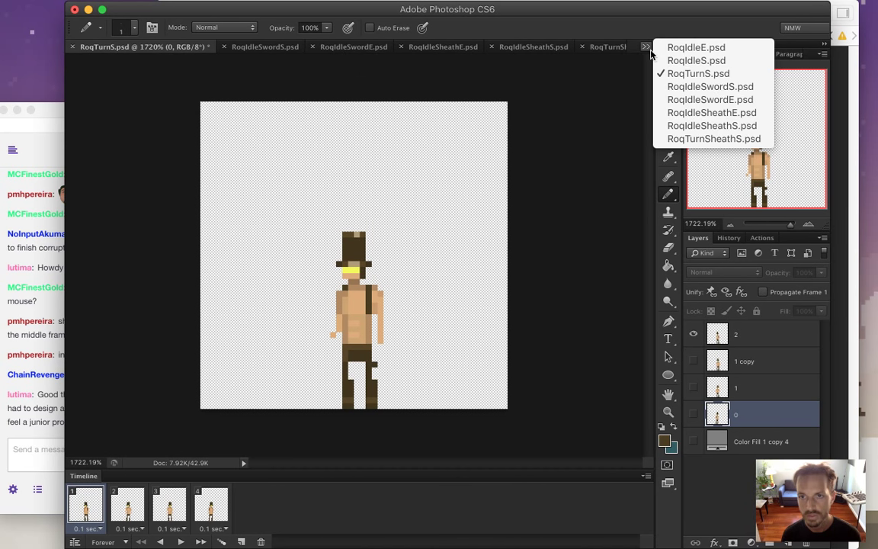
click(689, 47)
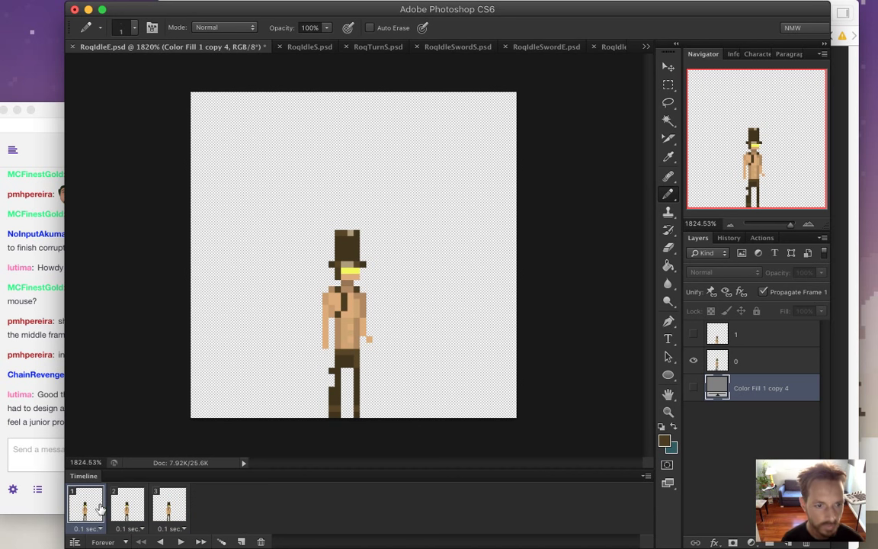
click(139, 507)
click(86, 506)
click(130, 507)
click(176, 513)
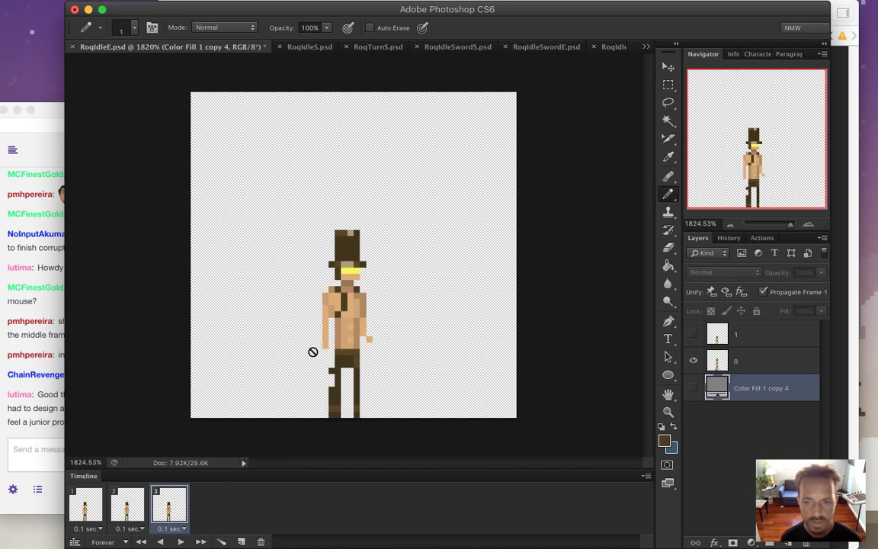
- Move the character on layers 0 and 1 one pixel to the right across all three animation frames
click(721, 364)
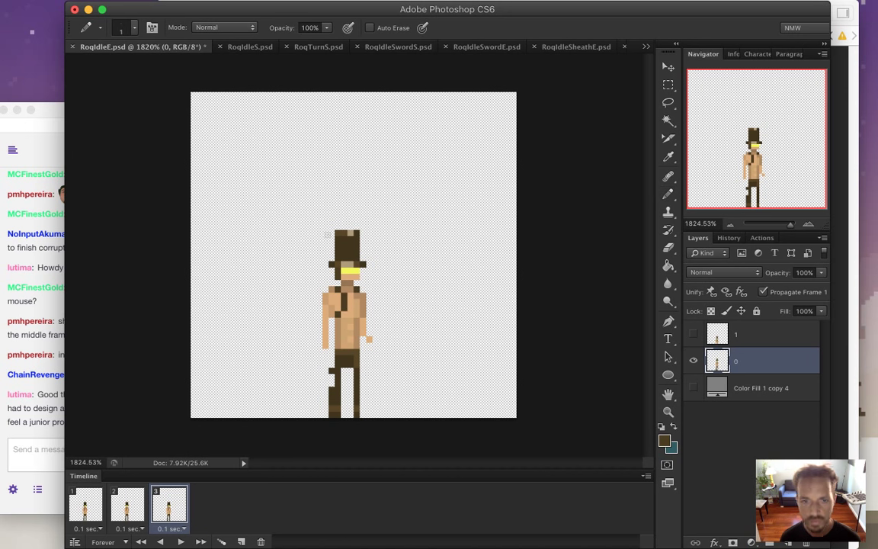
key(m)
mouse_move(167, 201)
mouse_down()
mouse_move(350, 313)
mouse_move(342, 311)
mouse_move(381, 293)
mouse_up()
shift+click(89, 509)
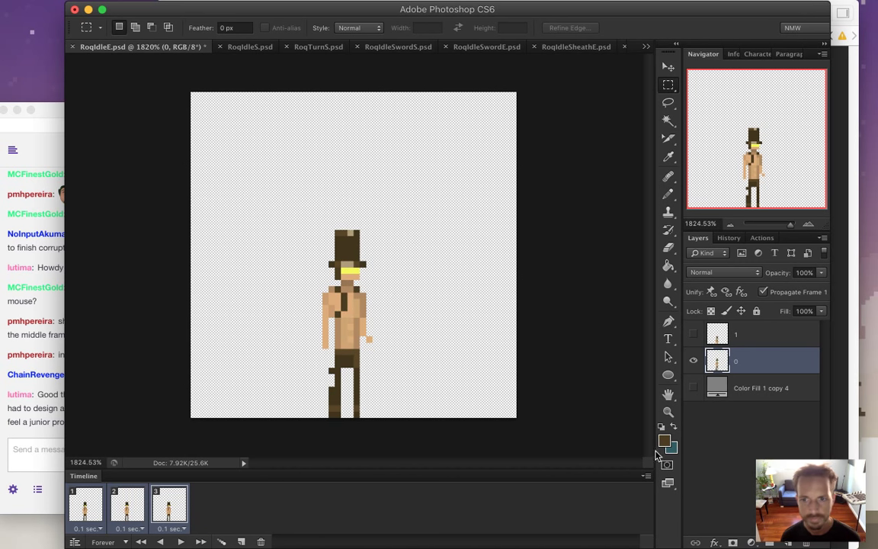
shift+click(724, 335)
key(v)
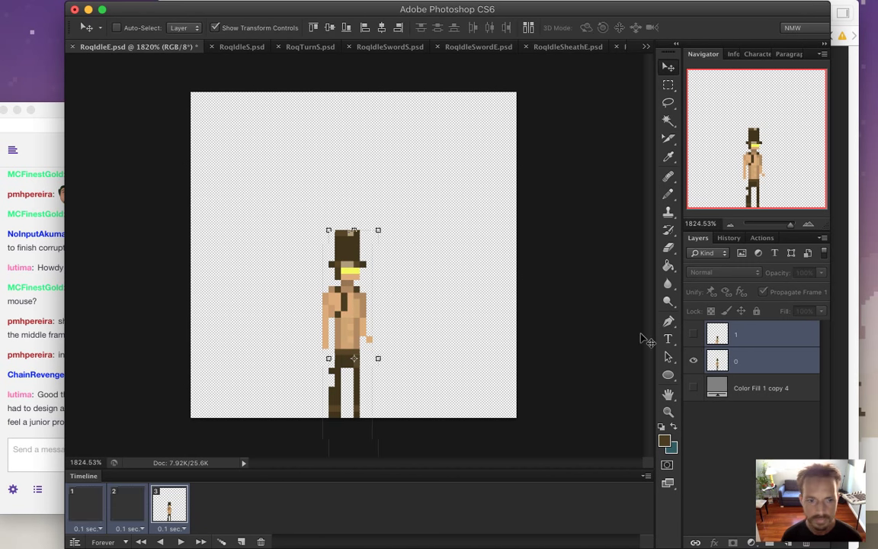
key(Right)
key(m)
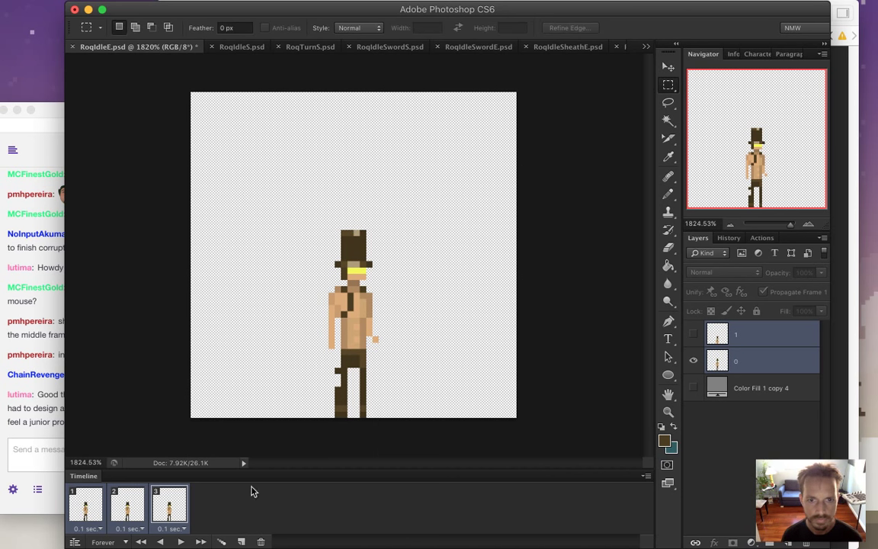
- Check the shifted character in all three idle frames and save RoqIdleE.psd
click(86, 507)
click(128, 506)
click(169, 509)
key(super+s)
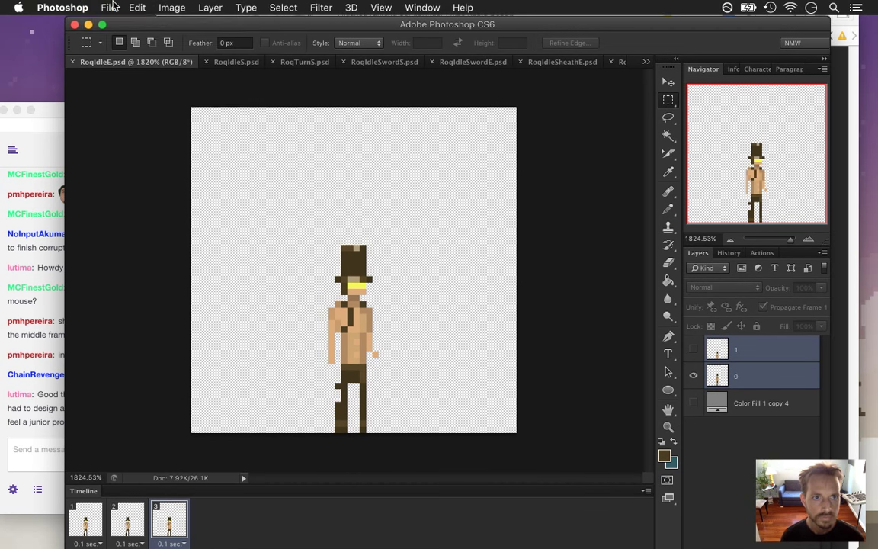
- View idle frames 1 and 2 again to compare the character's head and body
click(108, 8)
mouse_move(147, 272)
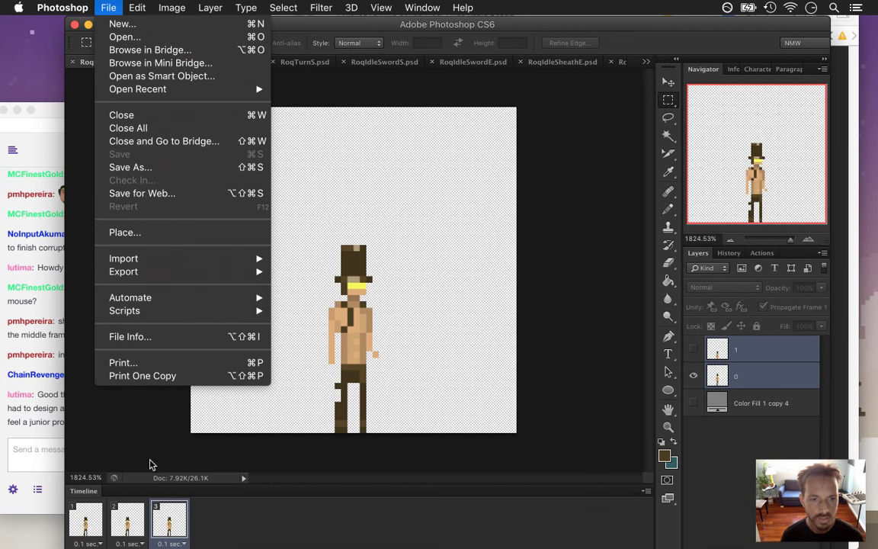
click(149, 467)
click(85, 506)
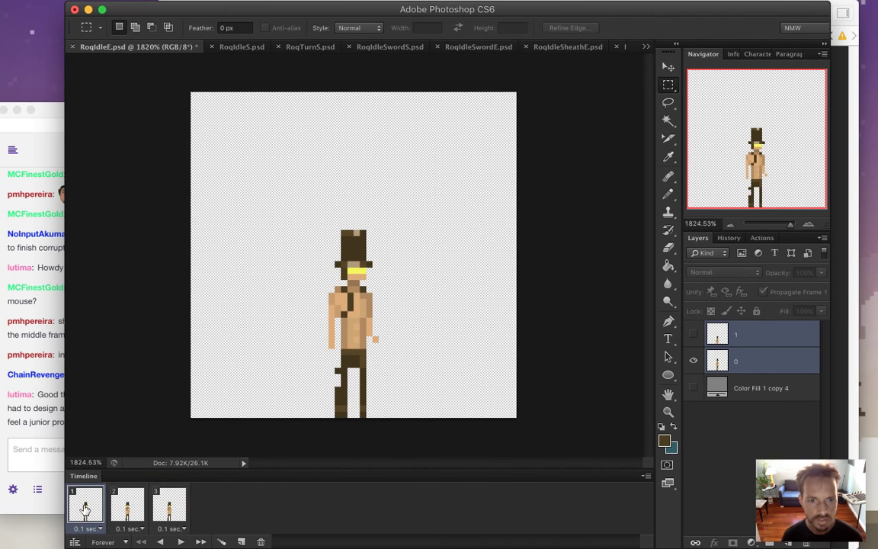
click(137, 508)
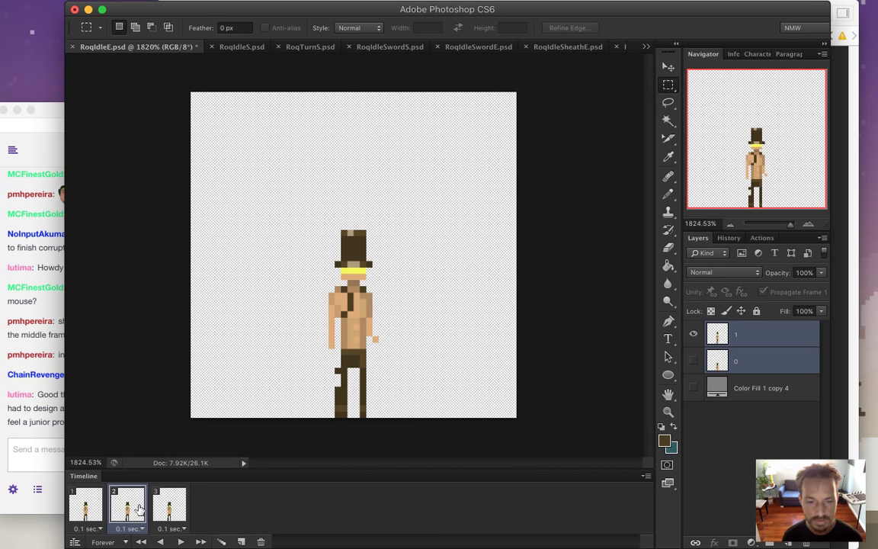
- Duplicate layer 0 in frame 1, move the copy to the top of the layer stack, and reselect layer 0
click(741, 359)
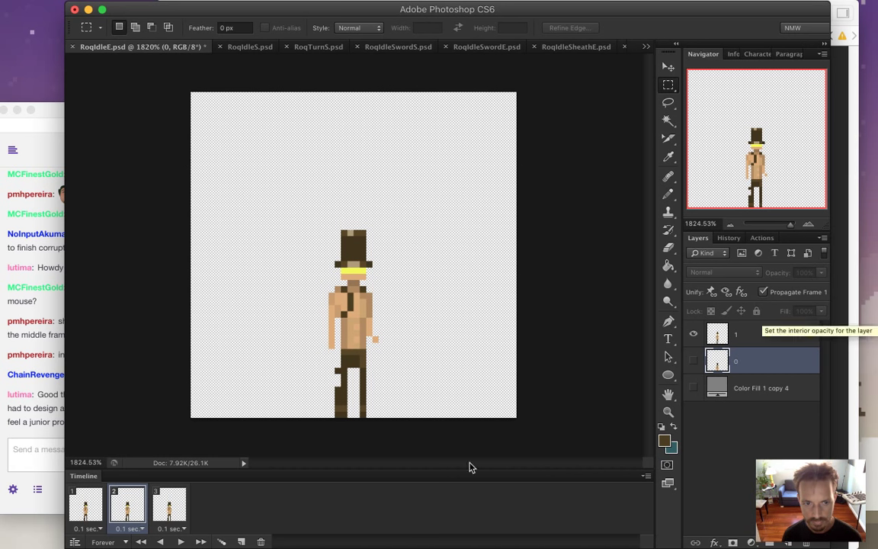
click(87, 507)
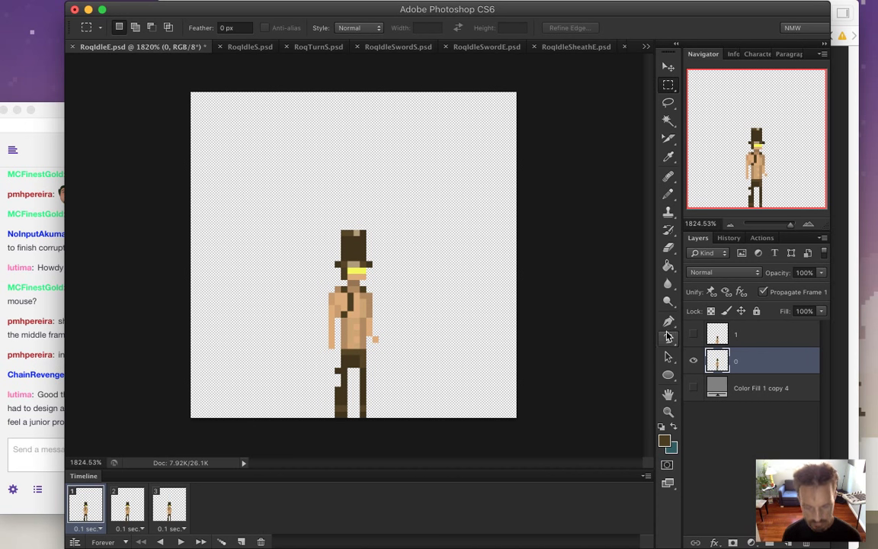
key(super+j)
drag(761, 373, 754, 333)
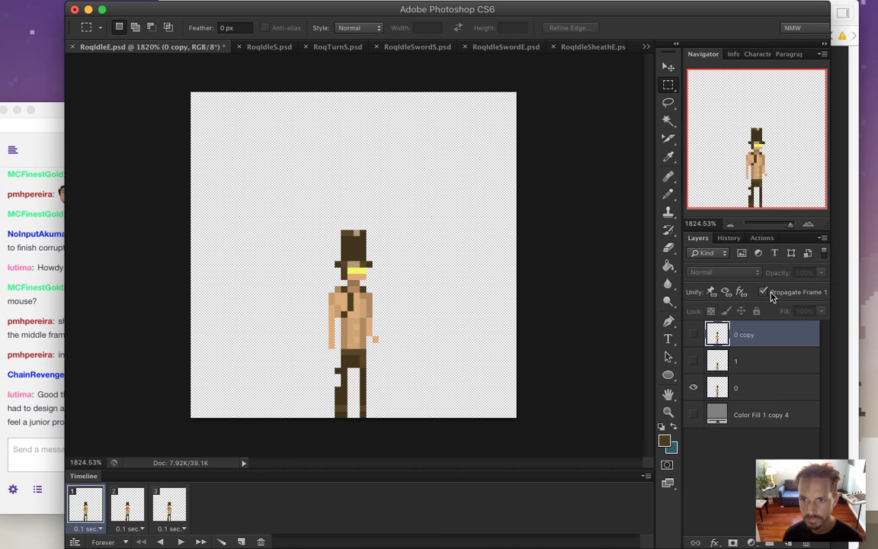
click(761, 362)
click(762, 389)
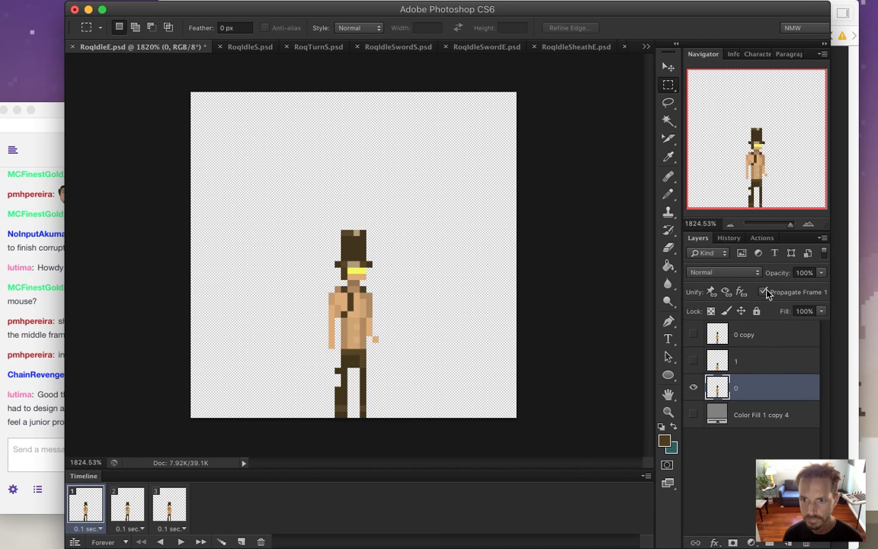
- Turn off Propagate Frame 1 with layer 0 selected and view animation frames 2 and 3
click(762, 293)
click(751, 390)
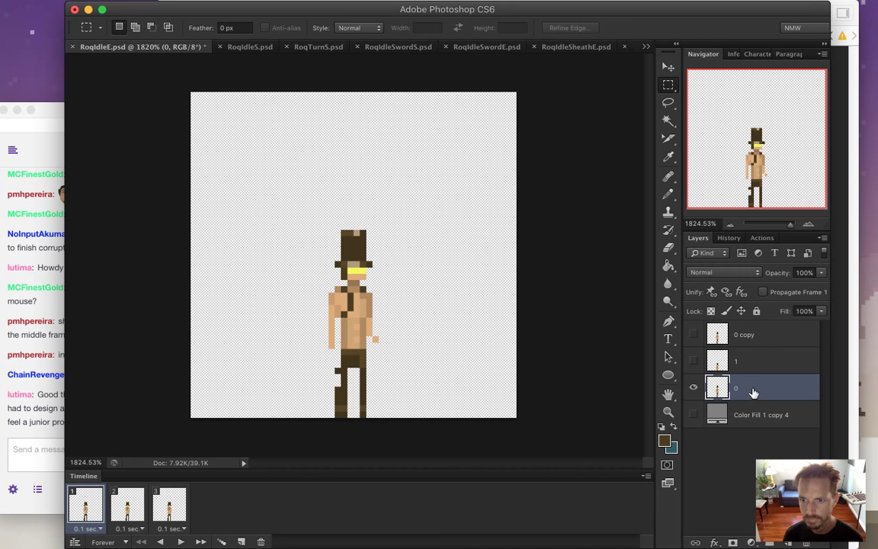
click(128, 514)
click(162, 508)
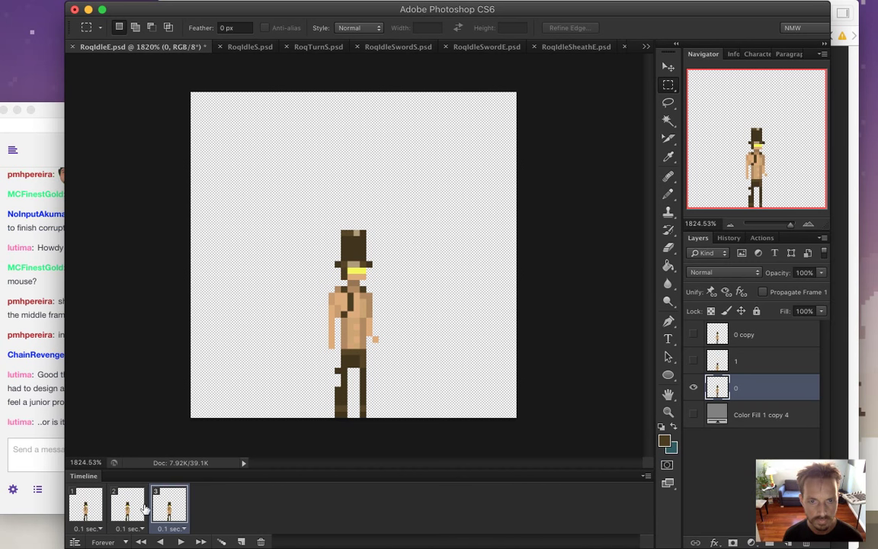
- Switch to the Twitch chat window and read the viewers' messages about the job interview
click(45, 426)
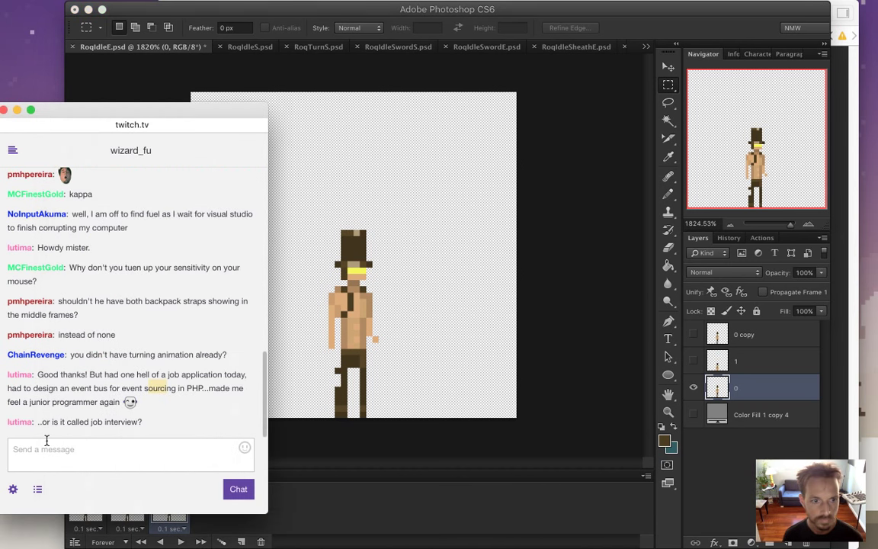
drag(60, 422, 106, 424)
click(132, 421)
drag(132, 421, 97, 422)
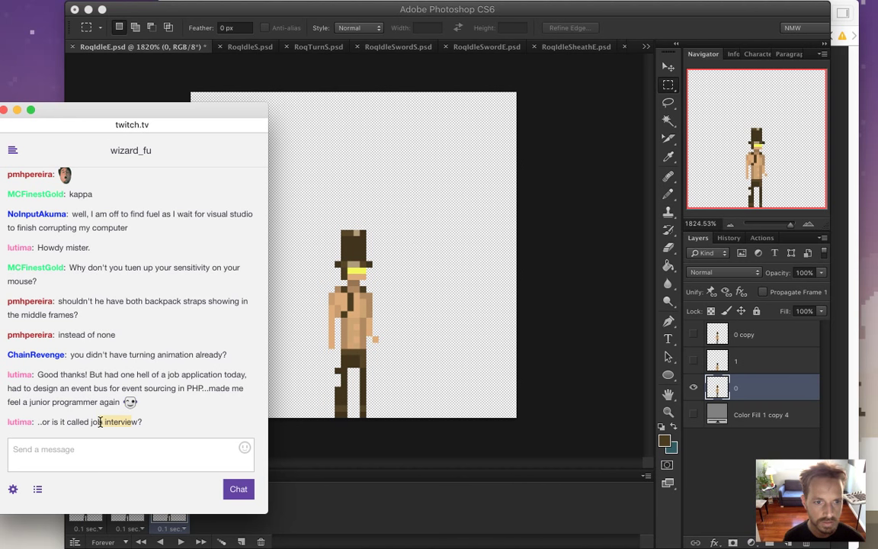
double_click(121, 421)
drag(180, 354, 215, 359)
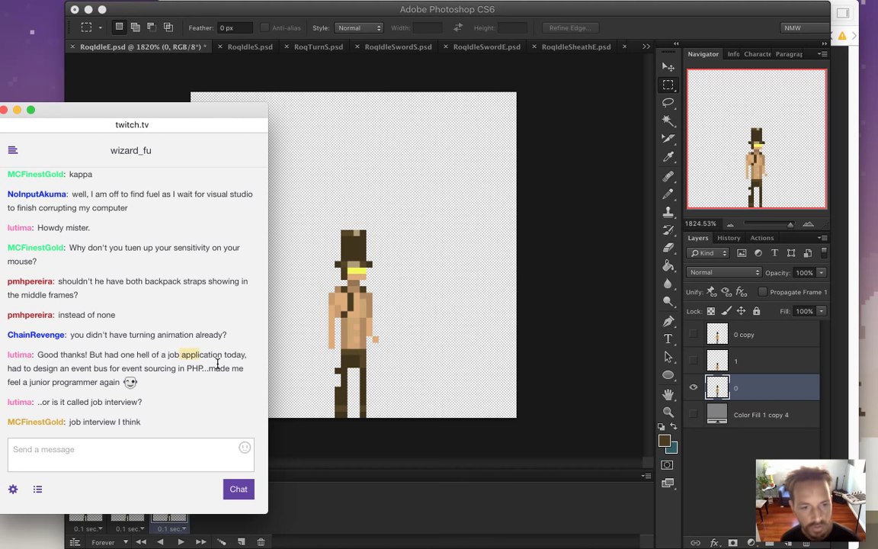
triple_click(129, 431)
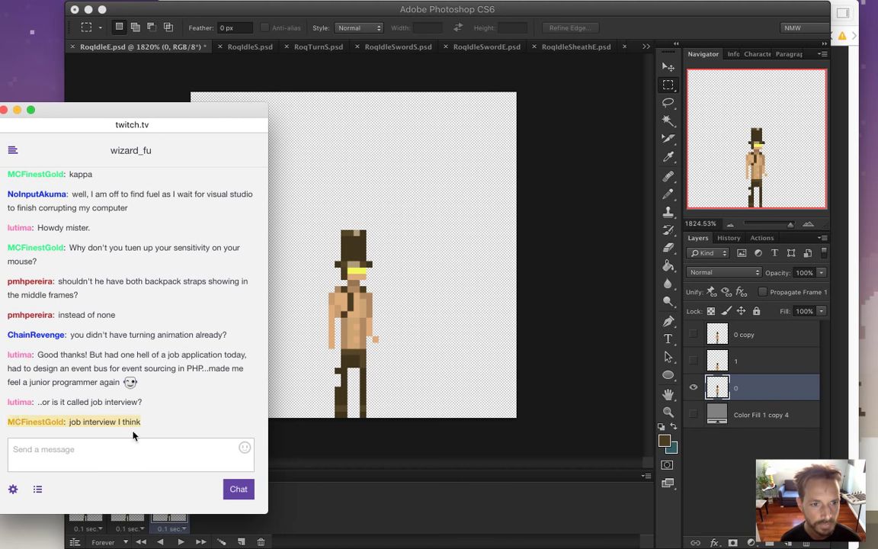
click(332, 450)
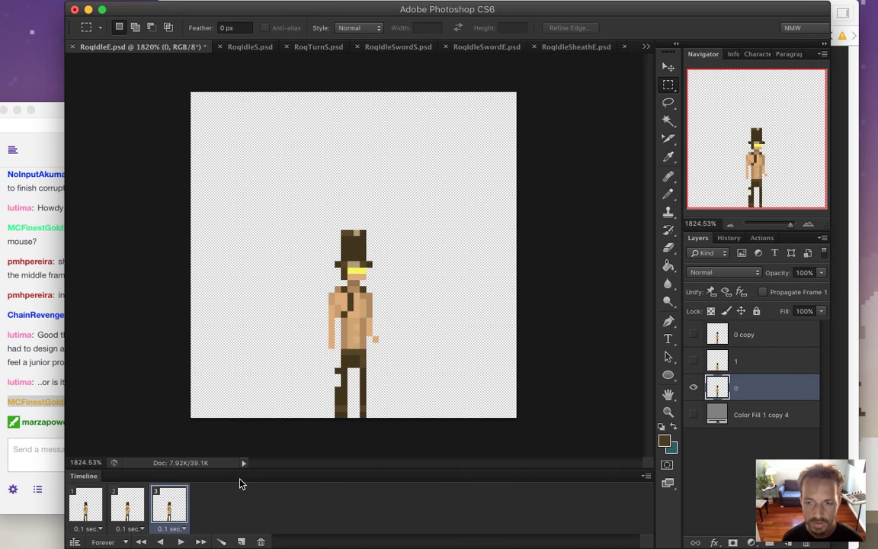
click(47, 436)
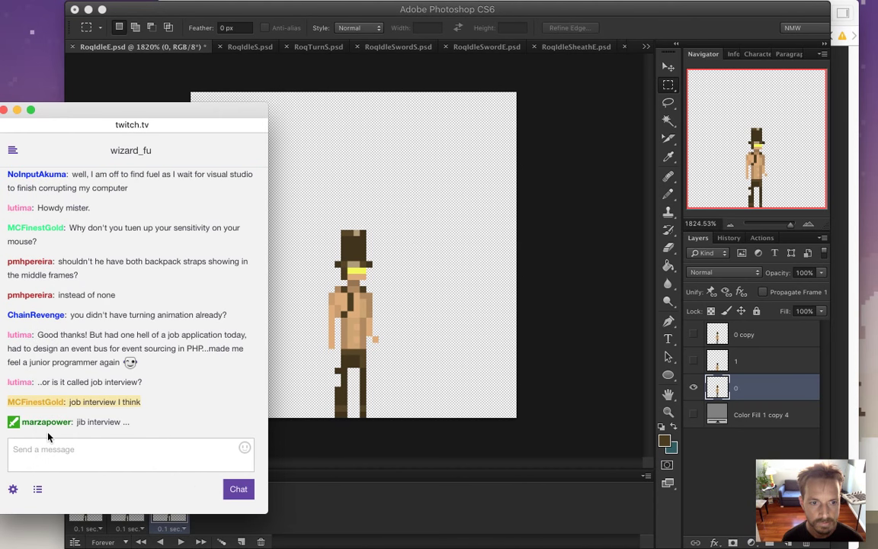
drag(77, 422, 102, 421)
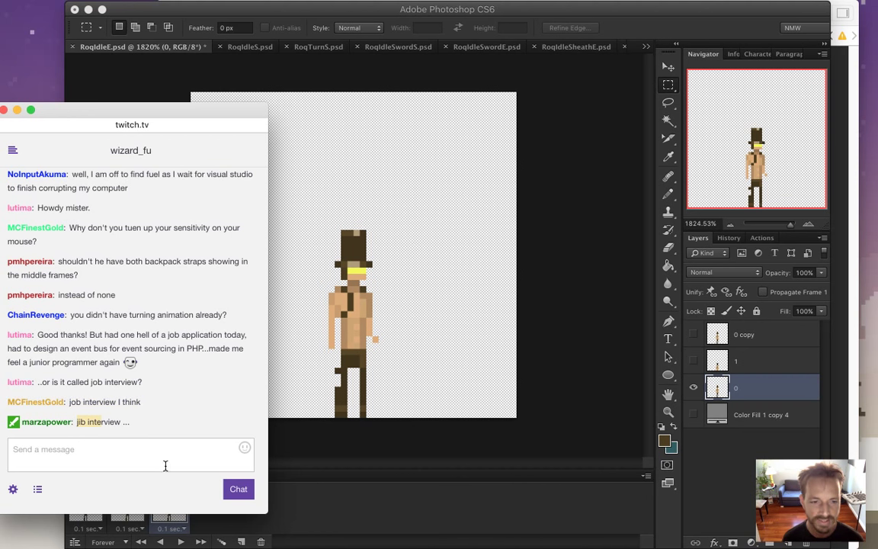
click(300, 442)
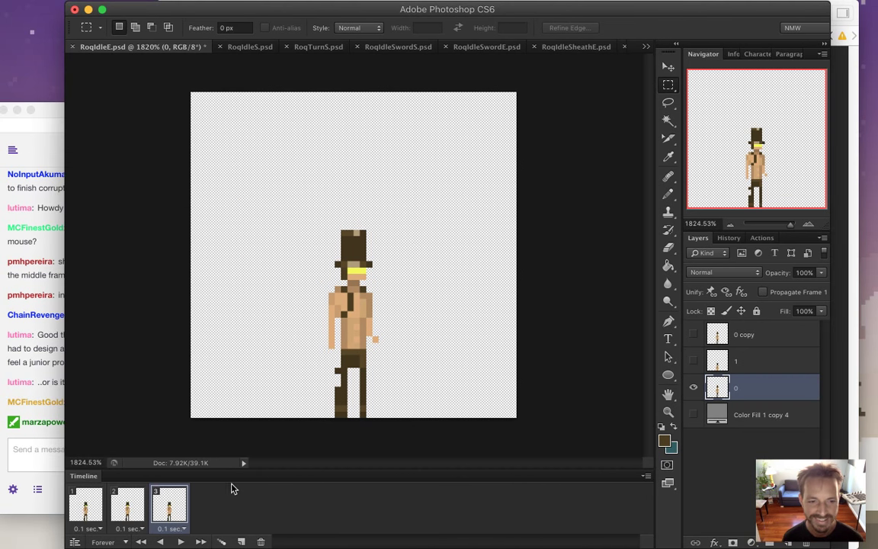
- Duplicate frame 3 as a fourth animation frame, compare the two, and leave frame 4 selected
click(239, 541)
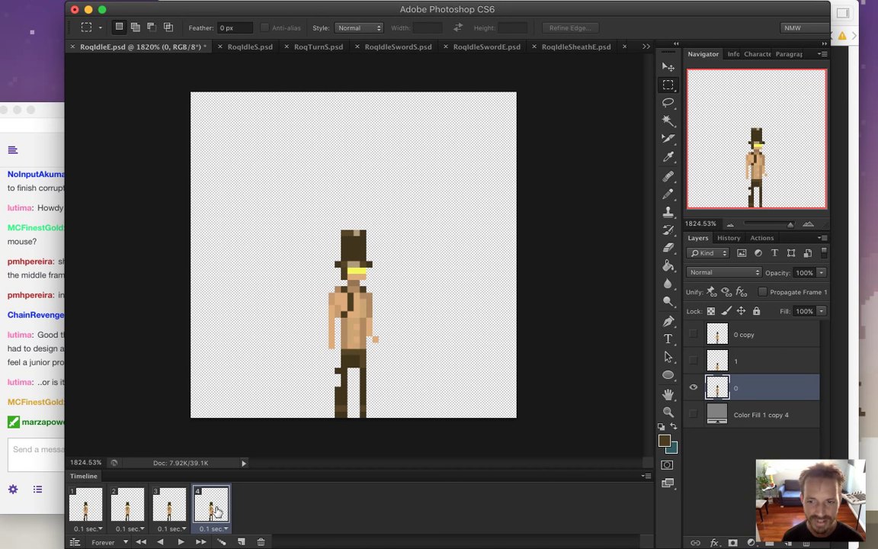
click(171, 506)
click(207, 504)
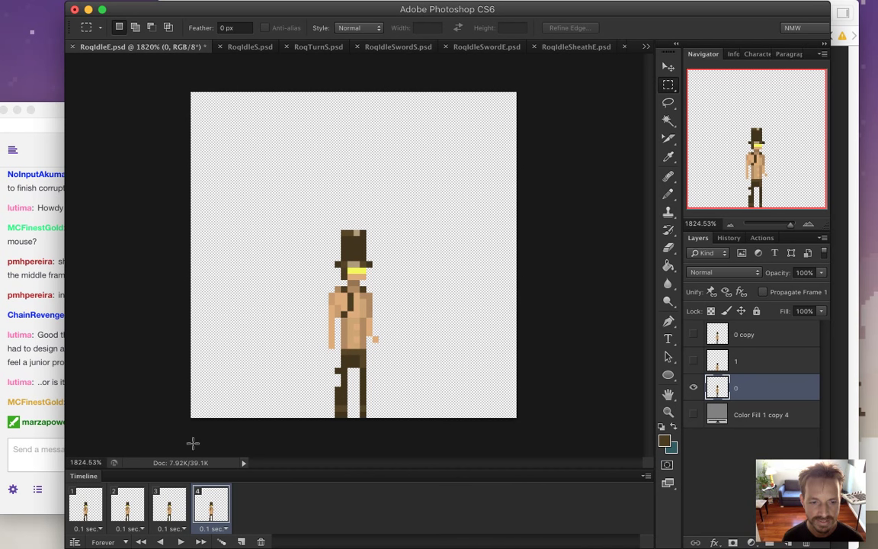
- Check the Twitch chat for new messages and return to Photoshop
click(47, 345)
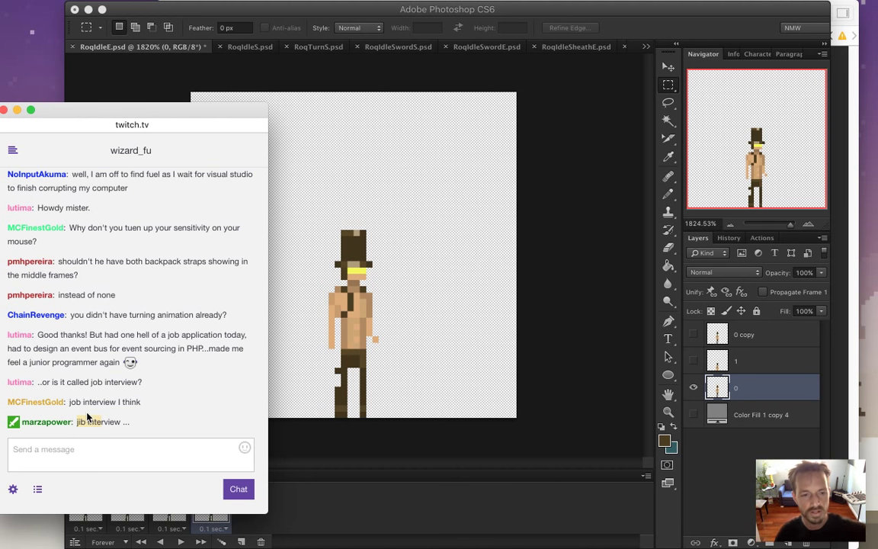
click(80, 417)
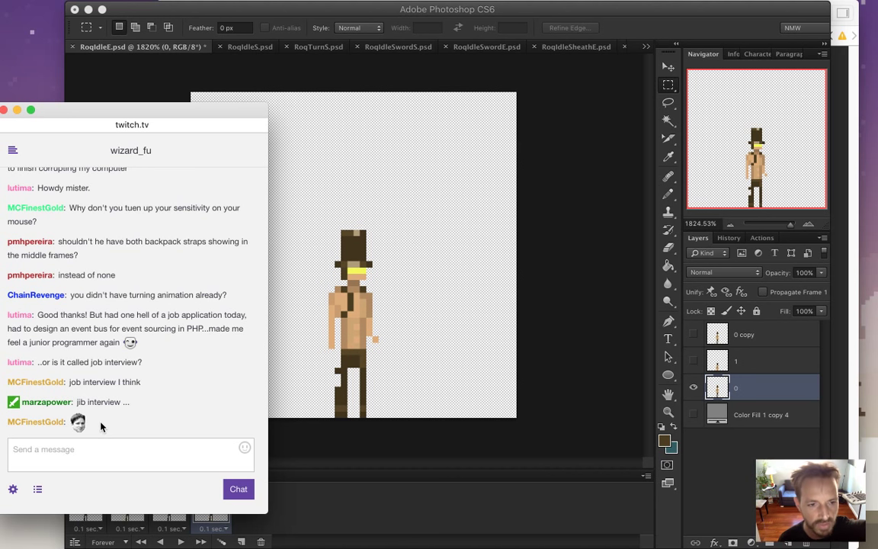
click(359, 435)
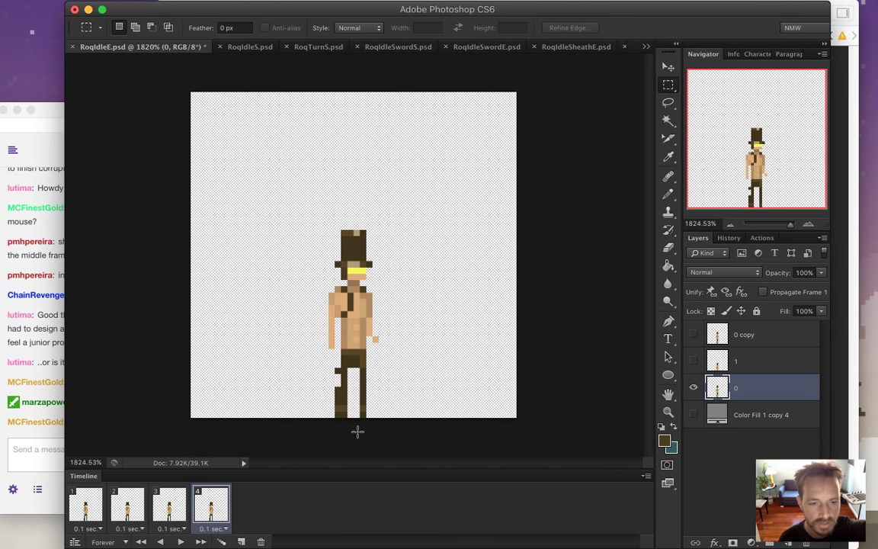
- Step through the four idle frames and compare the character's head, especially between frames 3 and 4
click(185, 501)
click(128, 507)
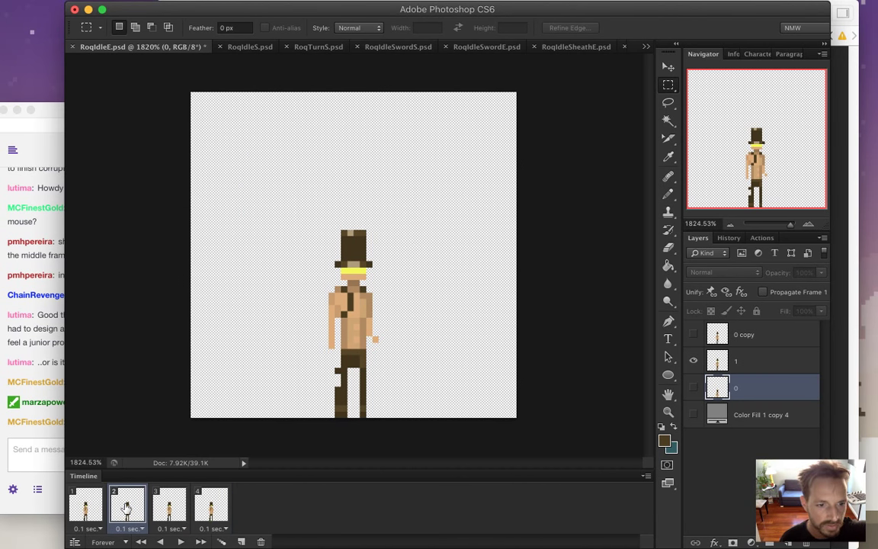
click(85, 505)
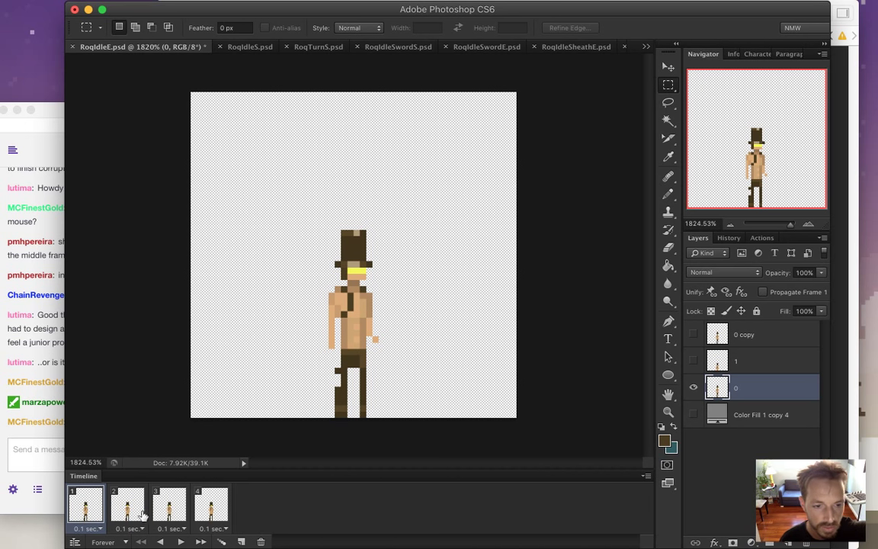
click(134, 508)
click(175, 508)
click(219, 509)
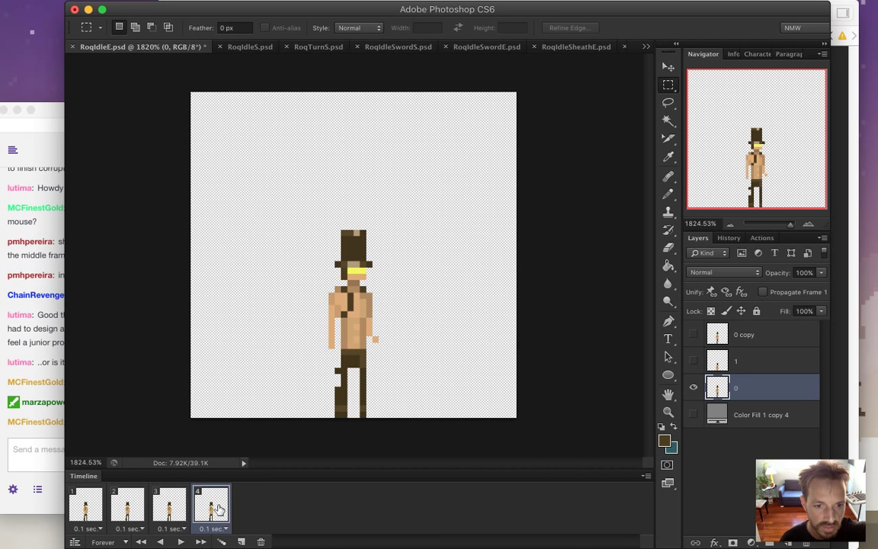
key(space)
key(space)
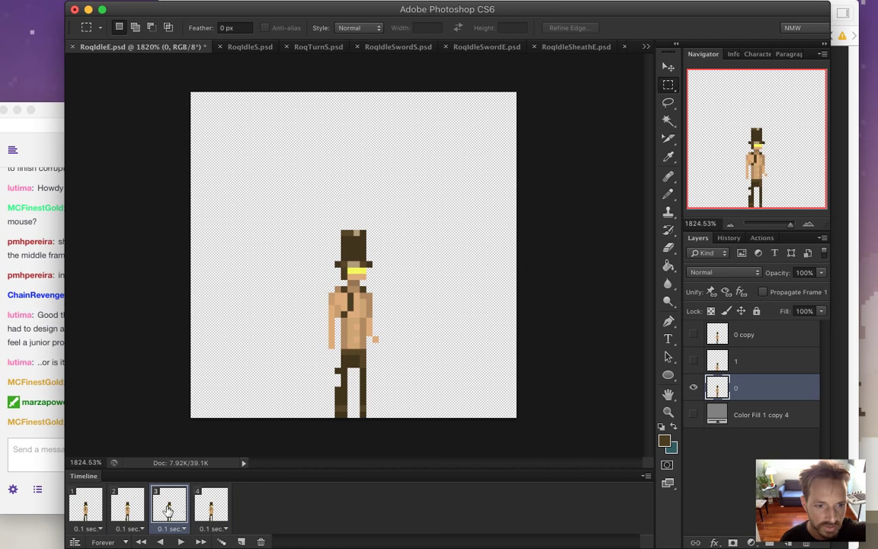
click(214, 509)
click(173, 507)
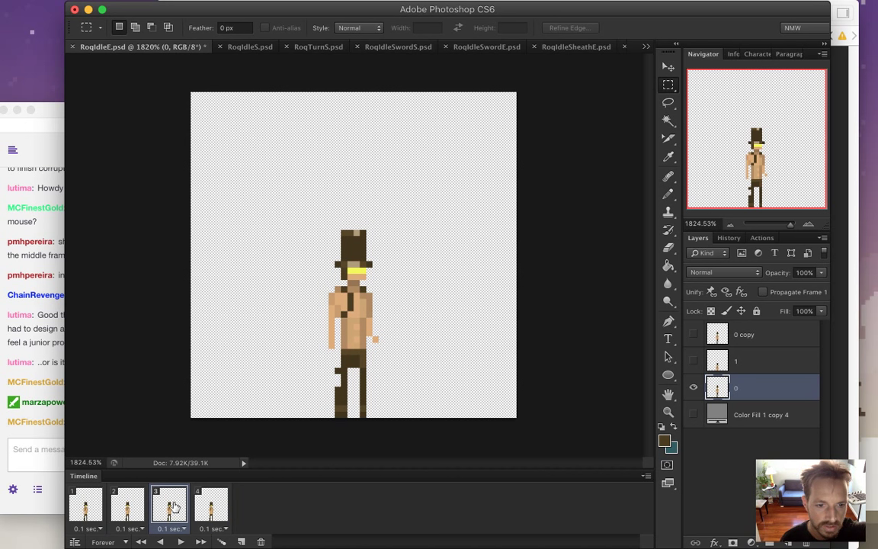
click(201, 504)
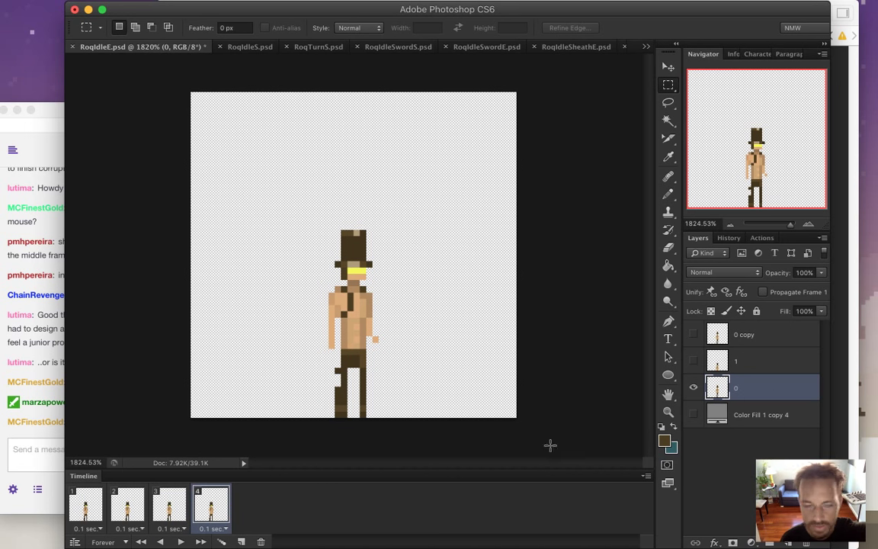
click(169, 504)
click(207, 505)
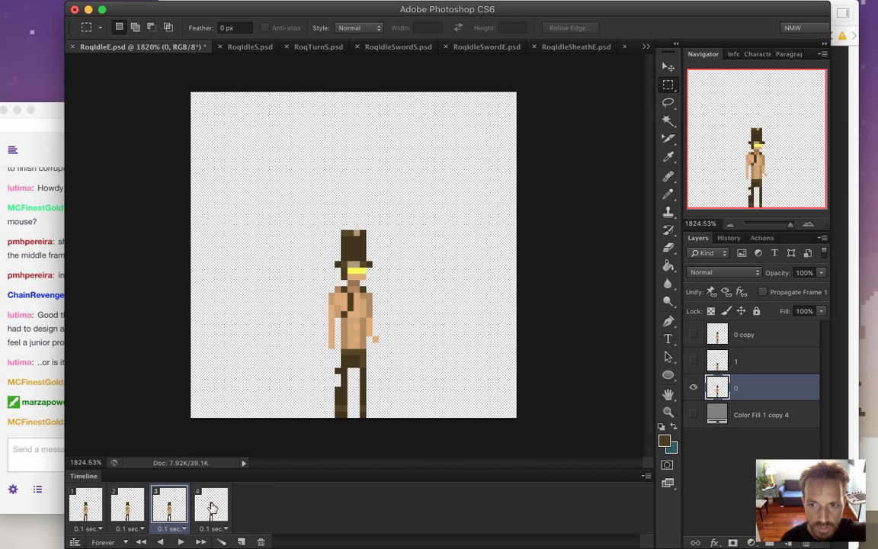
- In frame 4, hide layer 0, show layer 0 copy, and make the copy the active layer
click(693, 387)
click(693, 334)
click(770, 334)
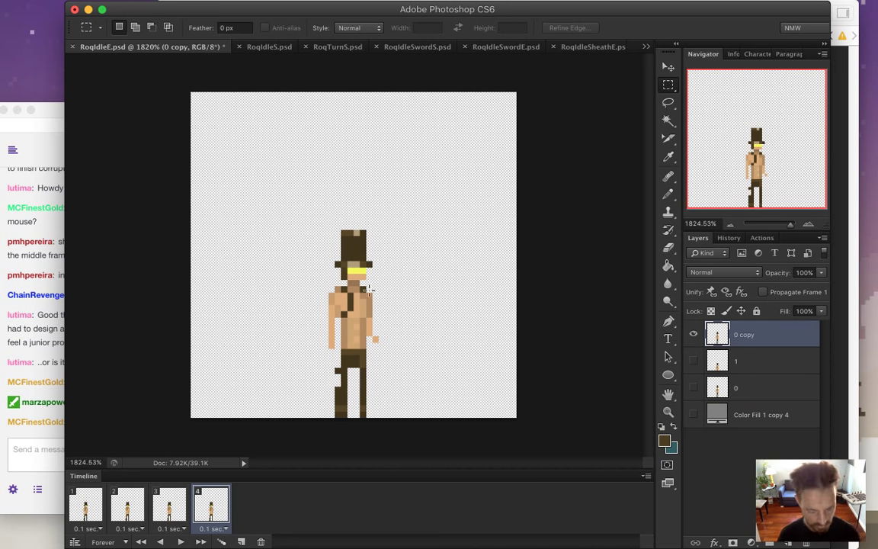
- Repaint the face on layer 0 copy with the Pencil so the yellow visor and skin face left, with dark brown hair on the right
super+click(359, 267)
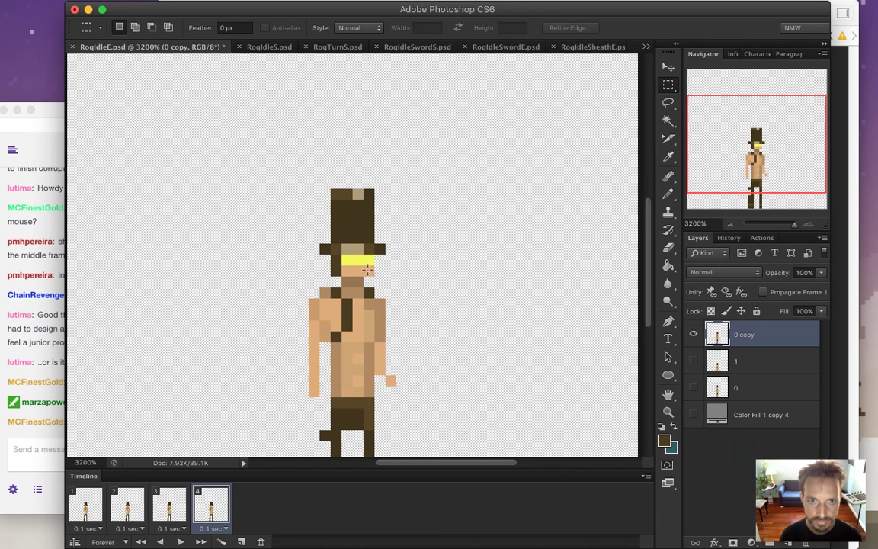
key(i)
key(b)
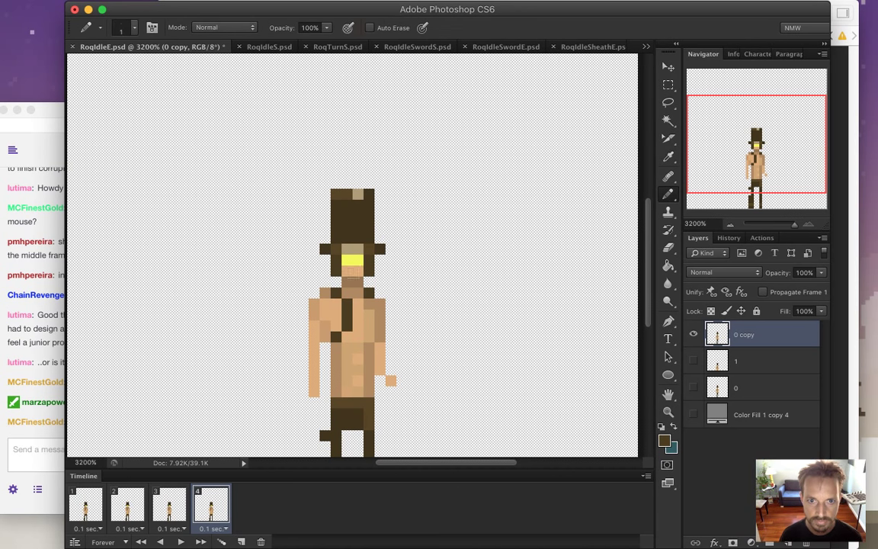
alt+click(352, 260)
click(336, 260)
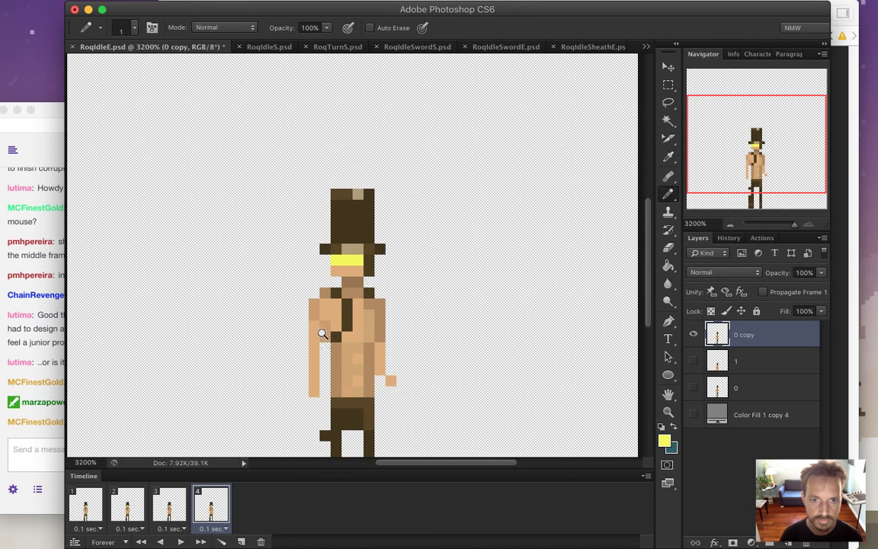
- View the whole character and step through frames 1 to 4 and back to check the head turn
drag(321, 333, 240, 337)
drag(325, 323, 400, 309)
click(90, 504)
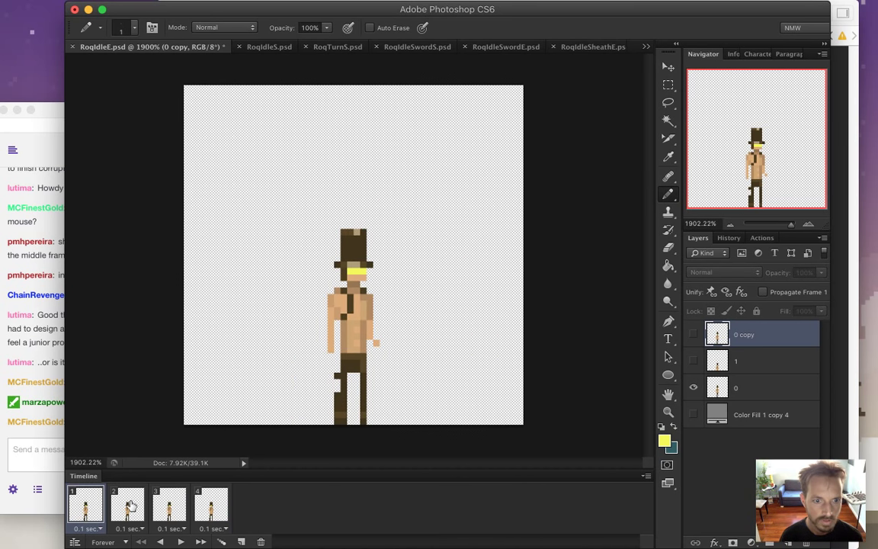
click(128, 505)
click(169, 504)
click(224, 503)
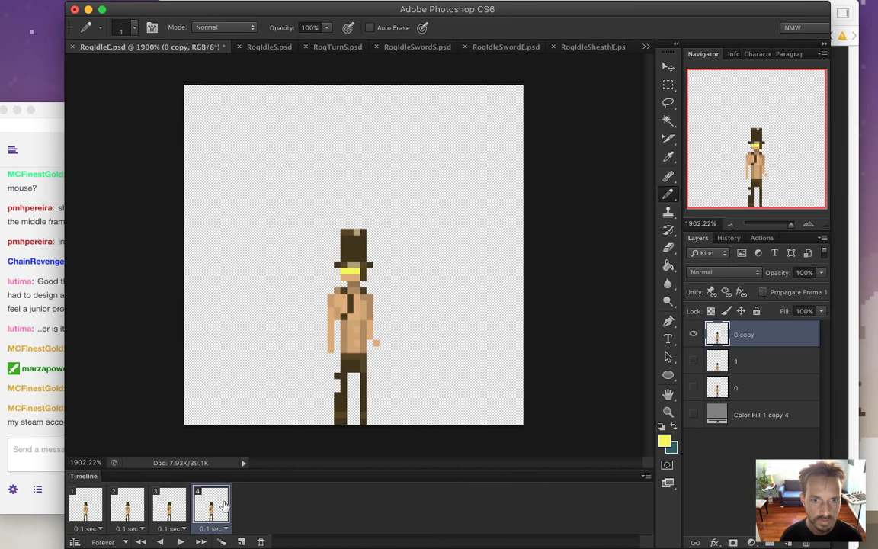
click(169, 505)
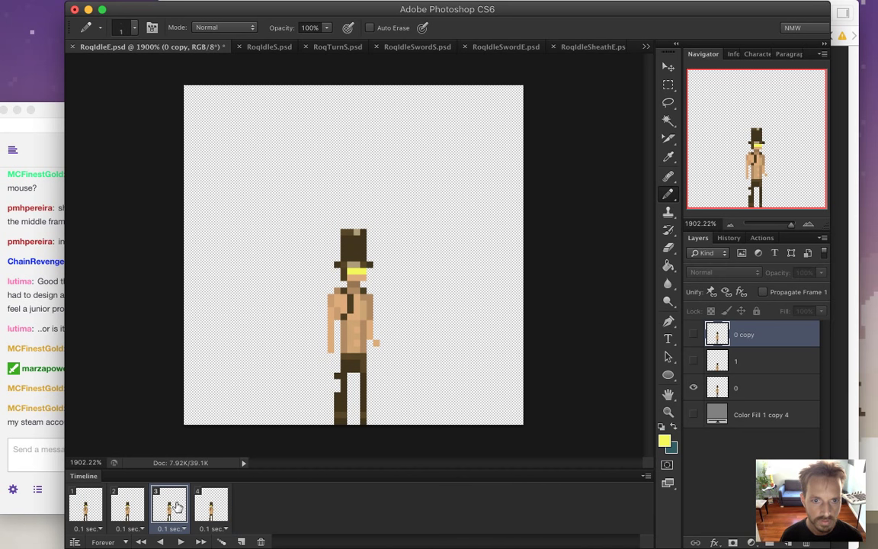
click(133, 507)
click(84, 505)
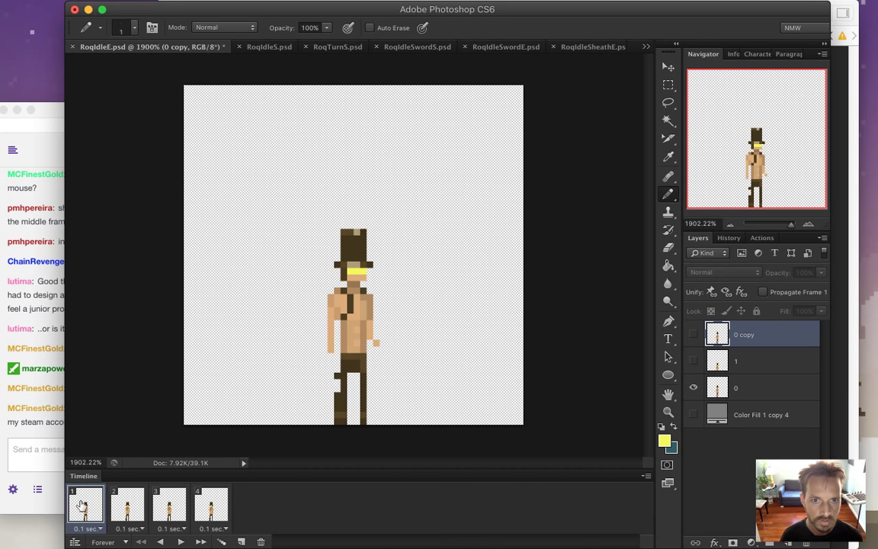
- Read the newest Twitch chat messages about the game's release, and return to animation frame 4 in Photoshop
click(51, 440)
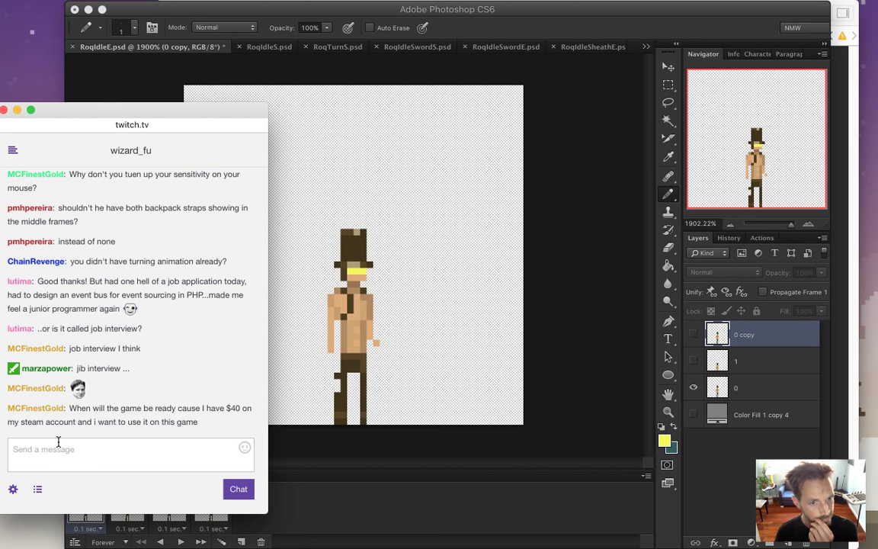
drag(89, 410, 154, 423)
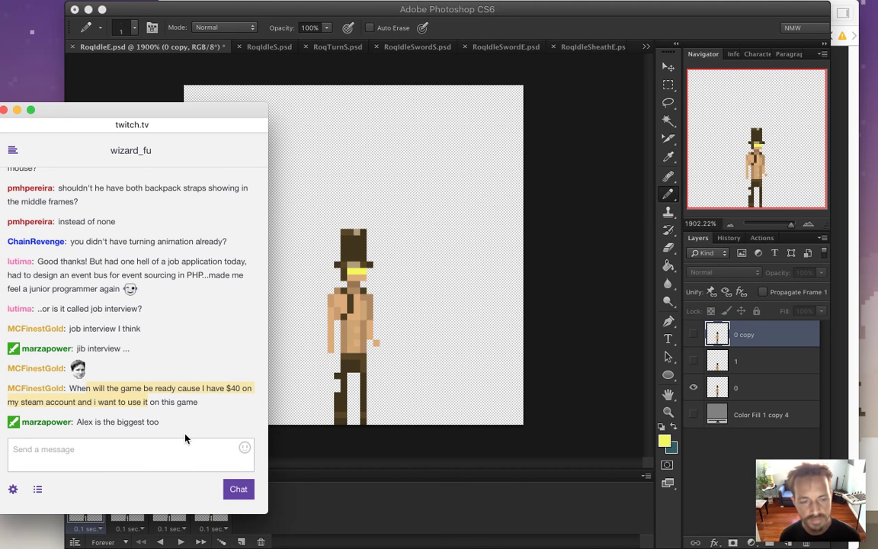
click(134, 419)
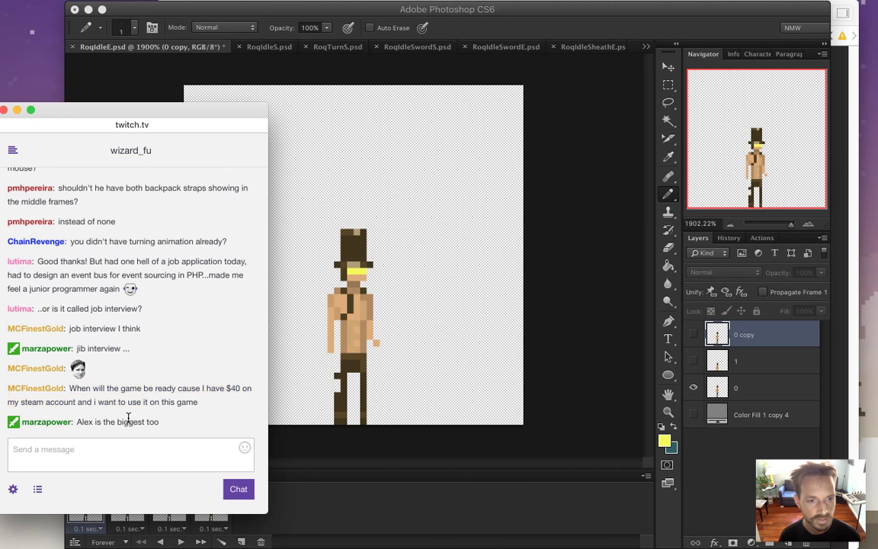
drag(91, 421, 162, 427)
click(178, 420)
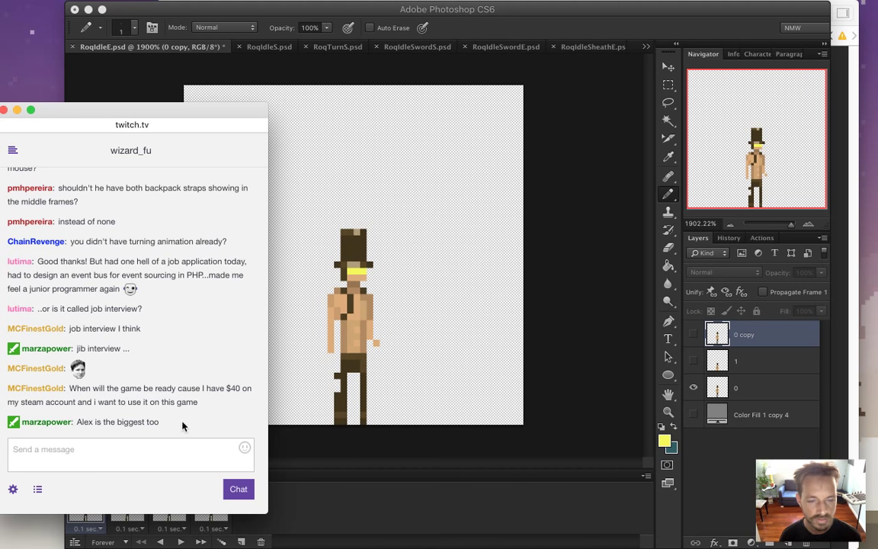
click(329, 446)
click(200, 510)
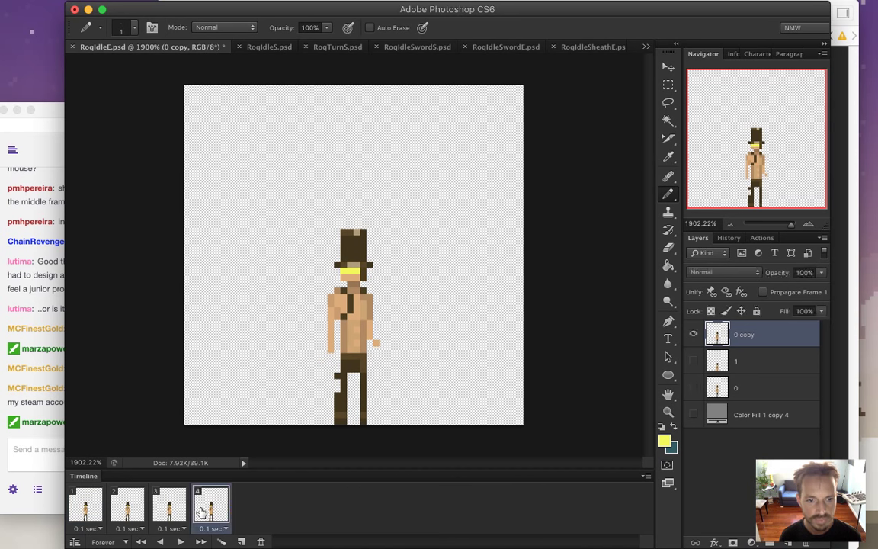
- Select animation frame 3, read the newest Twitch chat messages, and return to Photoshop
click(172, 509)
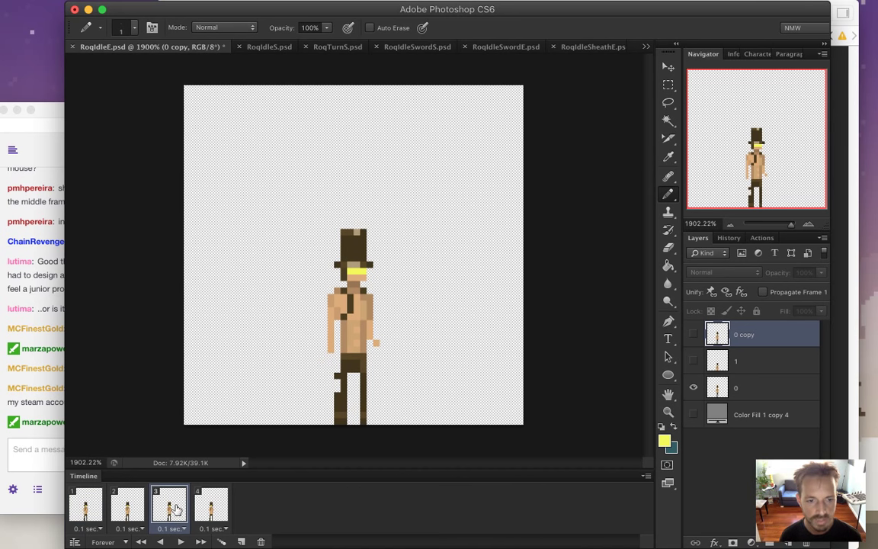
click(44, 435)
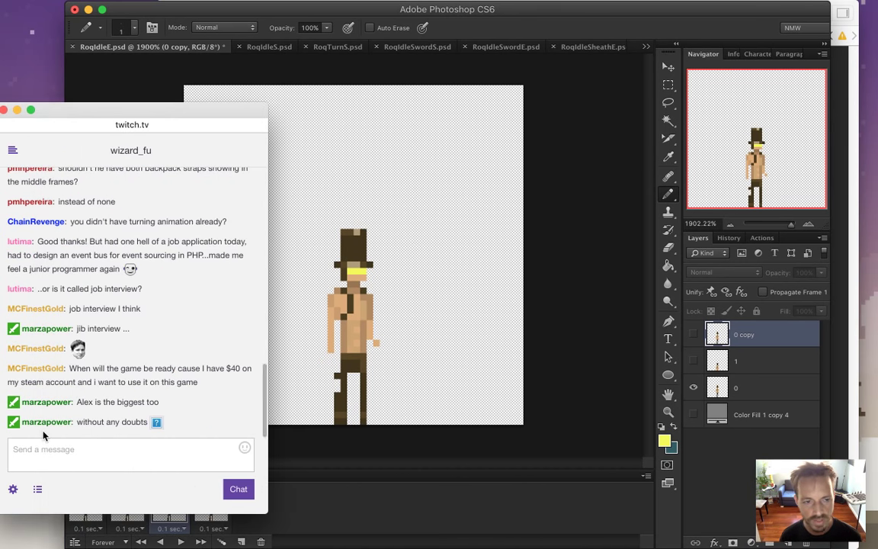
drag(93, 421, 166, 455)
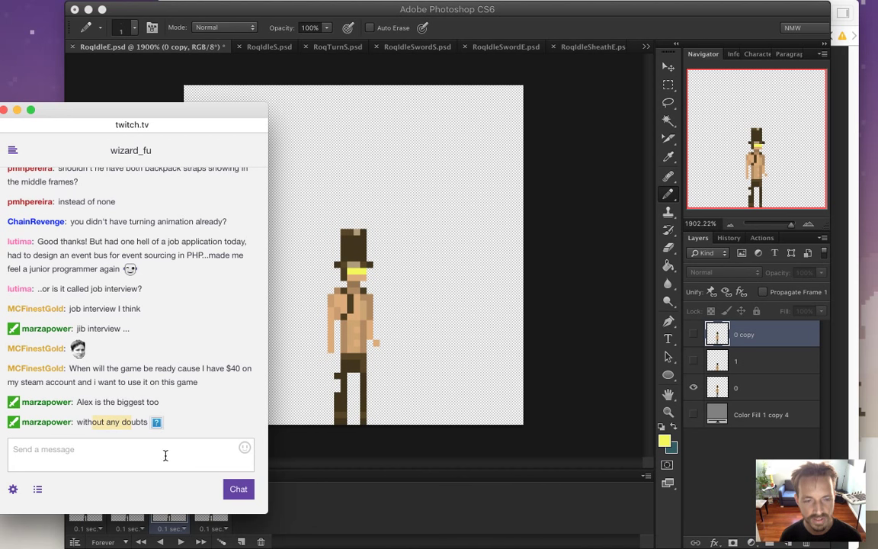
click(297, 395)
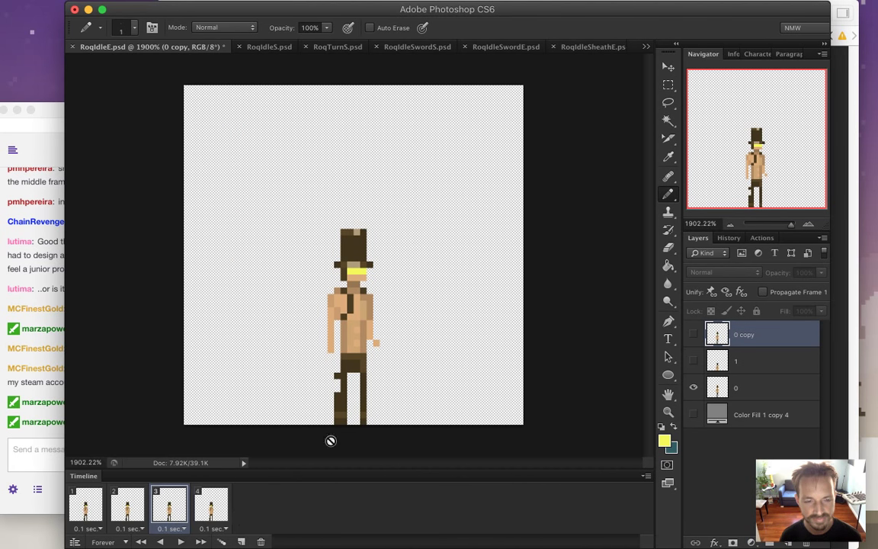
- Step back through animation frames 4, 3 and 2 to compare the character's head positions
click(211, 506)
click(185, 511)
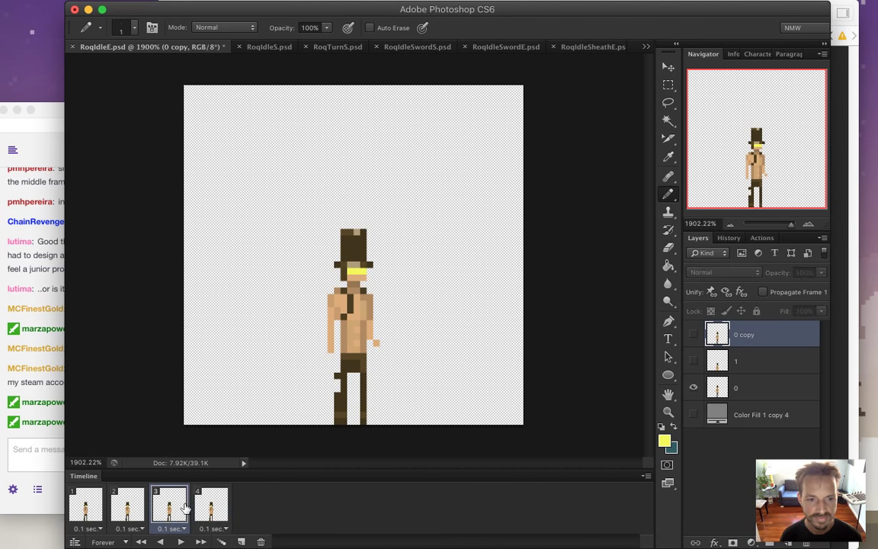
click(139, 509)
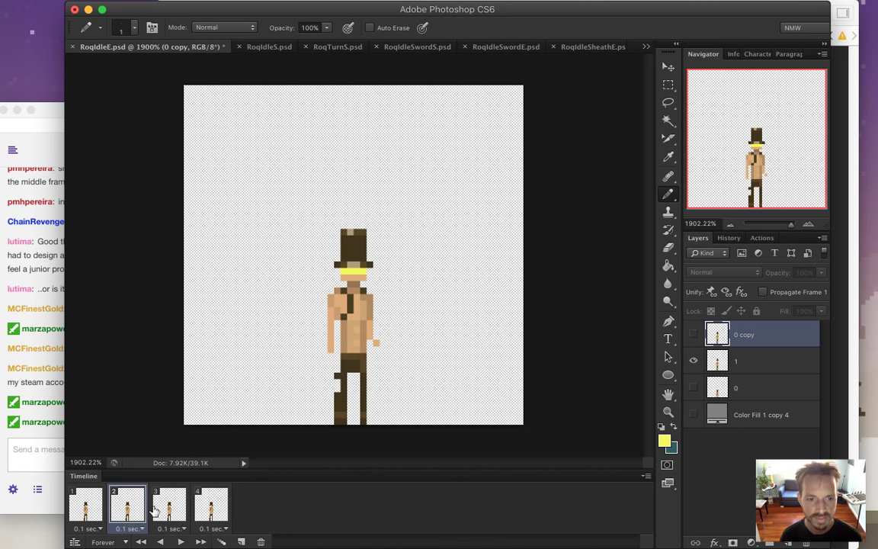
- Follow the incoming Twitch chat messages, returning to frame 3 of the idle animation in Photoshop
click(57, 407)
drag(82, 421, 134, 426)
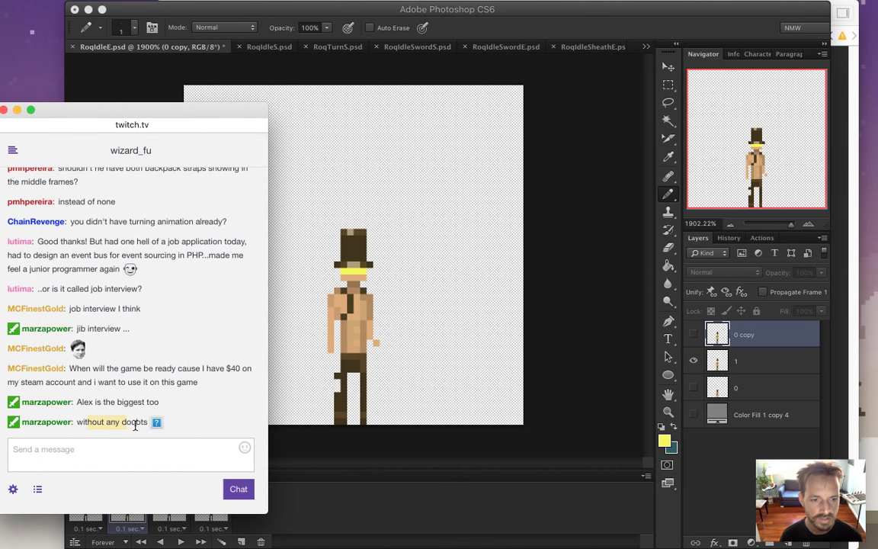
click(318, 445)
click(177, 512)
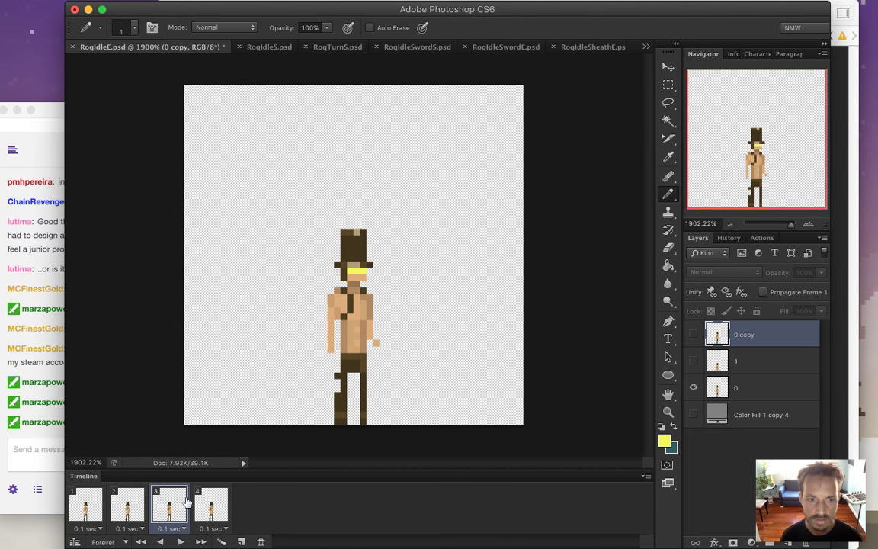
click(45, 438)
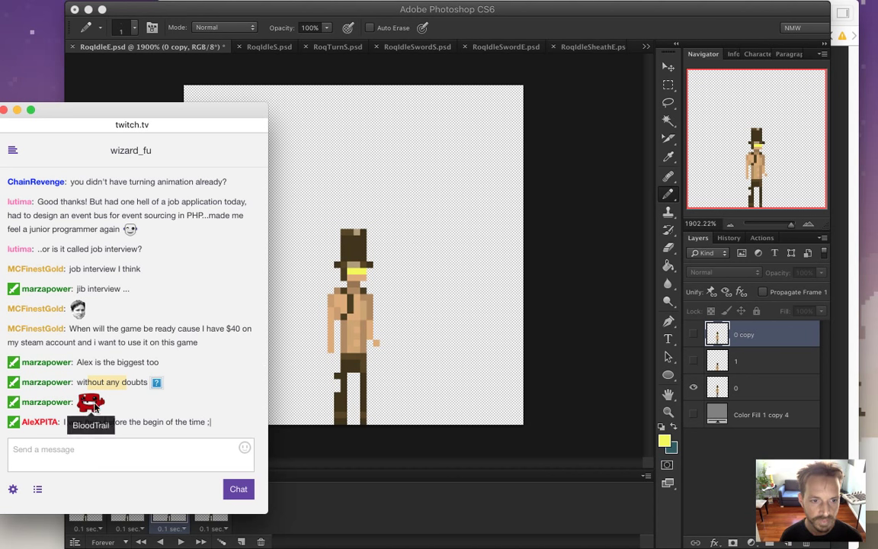
click(141, 434)
drag(193, 421, 84, 420)
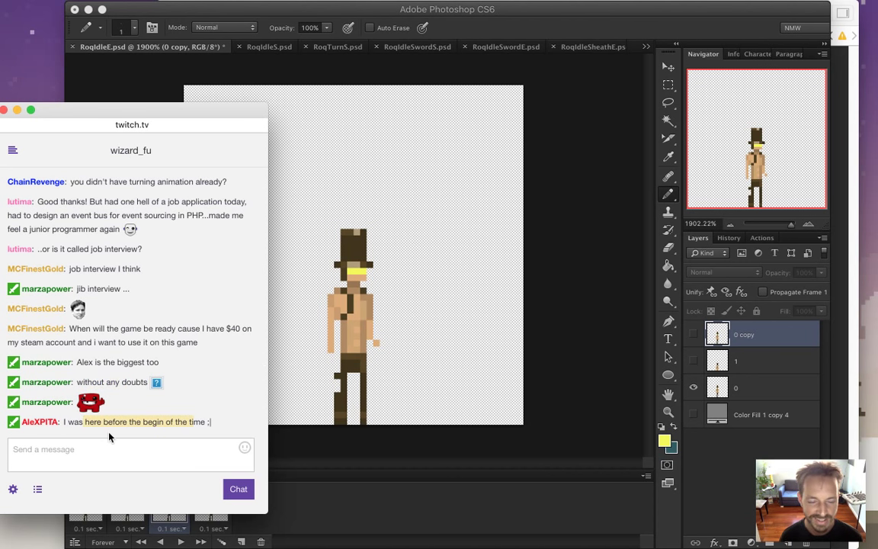
click(320, 450)
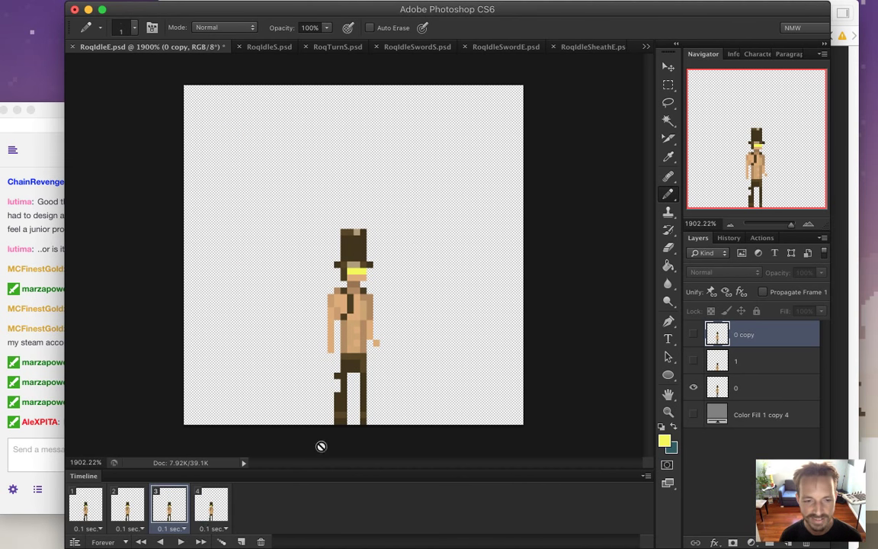
- Step repeatedly through animation frames 1 to 4 to examine the head turn and hat shading, ending on frame 4
click(206, 513)
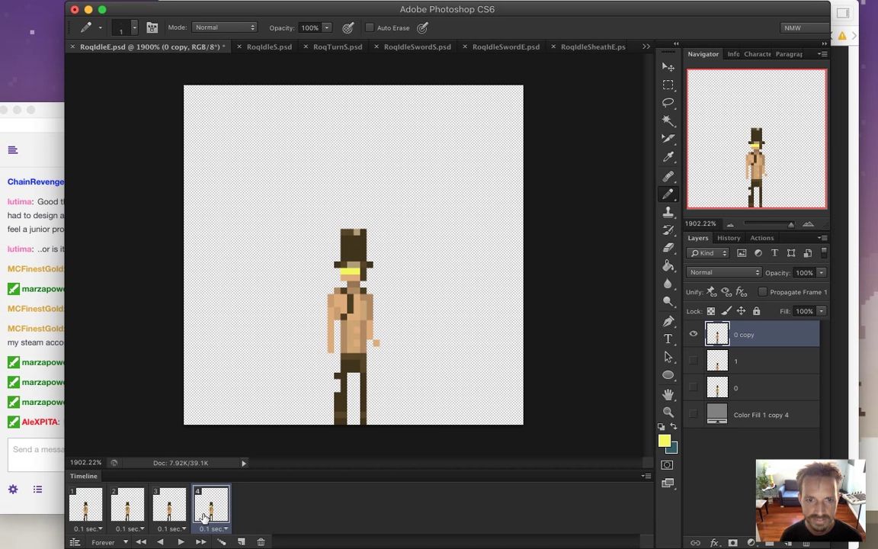
click(85, 507)
click(126, 510)
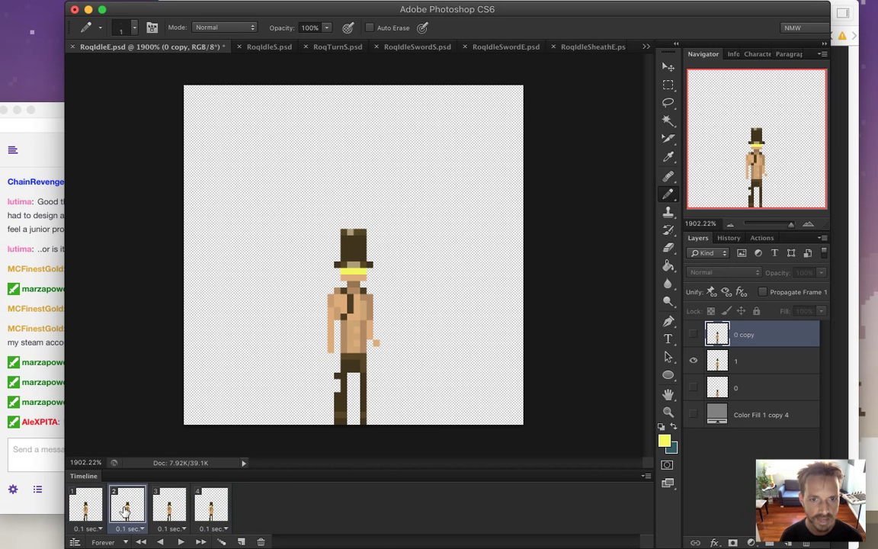
click(86, 506)
click(127, 510)
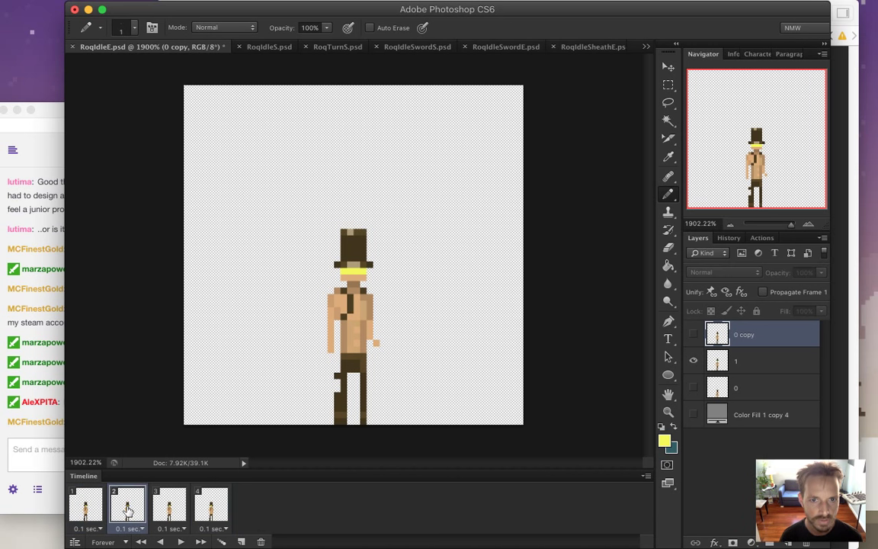
click(169, 509)
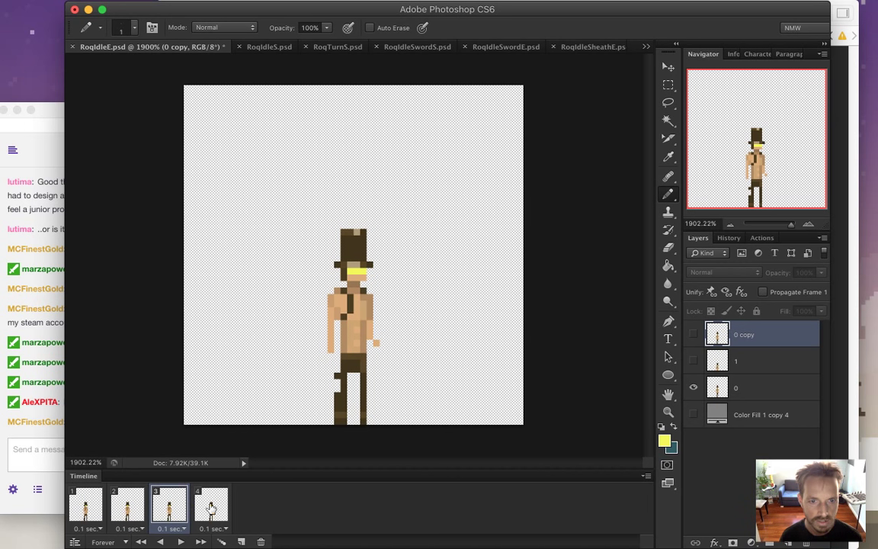
click(206, 506)
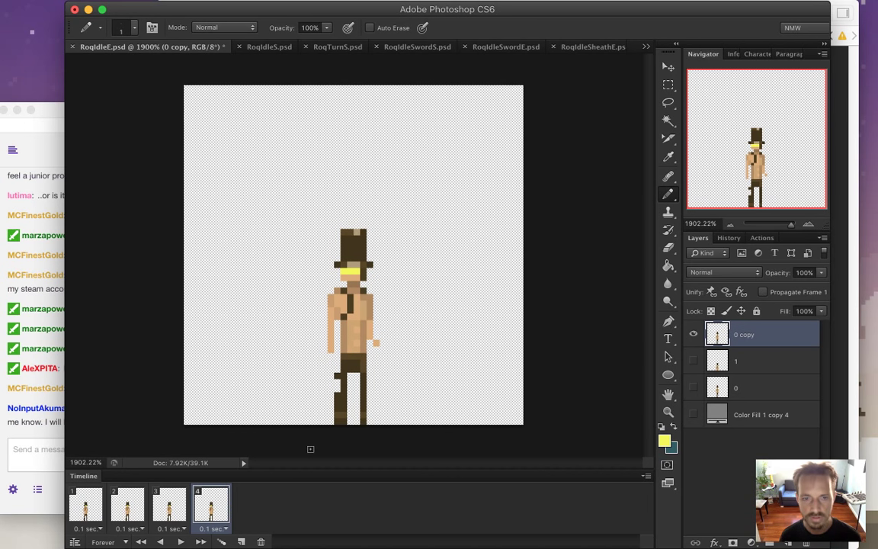
click(171, 506)
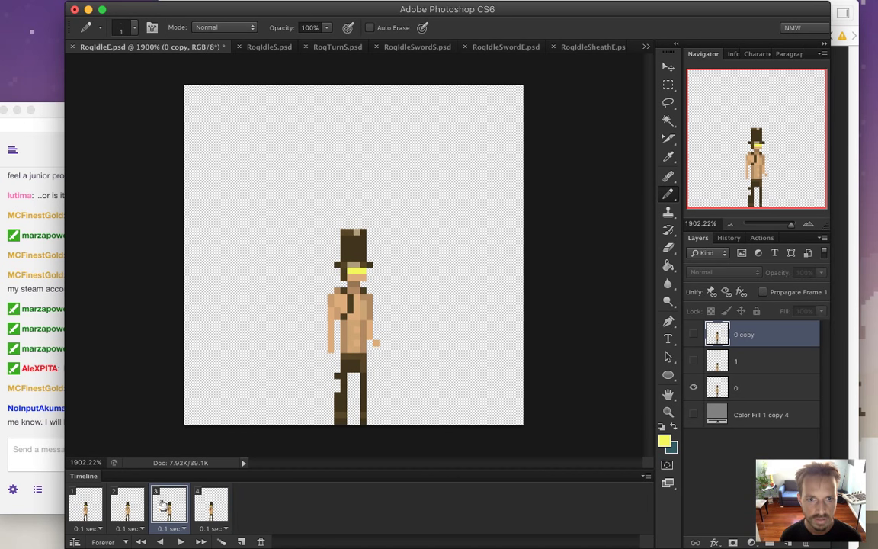
click(130, 506)
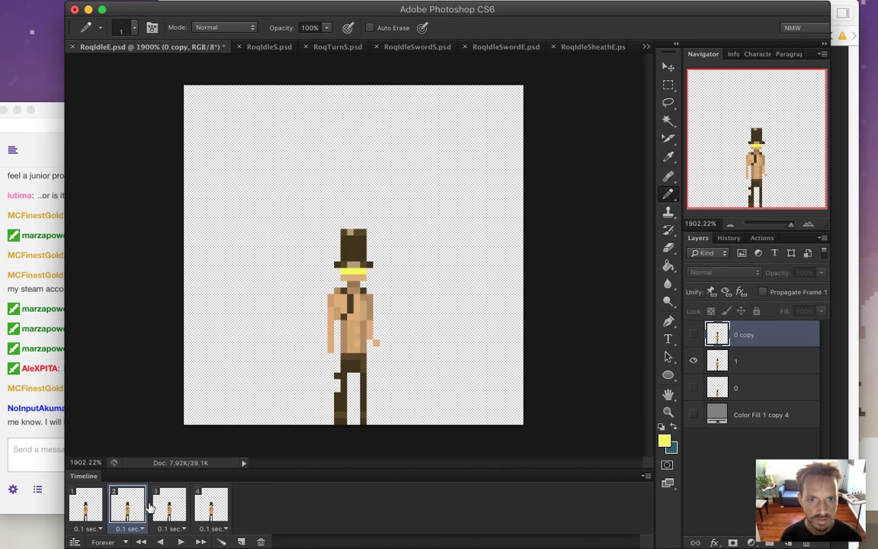
click(169, 507)
click(209, 506)
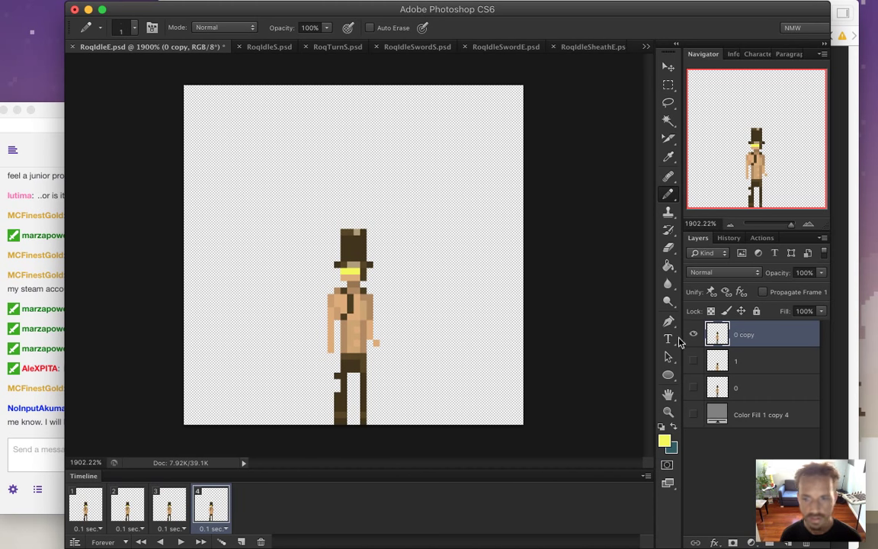
- On layer 0 copy, shift the tan highlight atop the hat one pixel left, paint the pixels right of it dark brown, and save
click(358, 243)
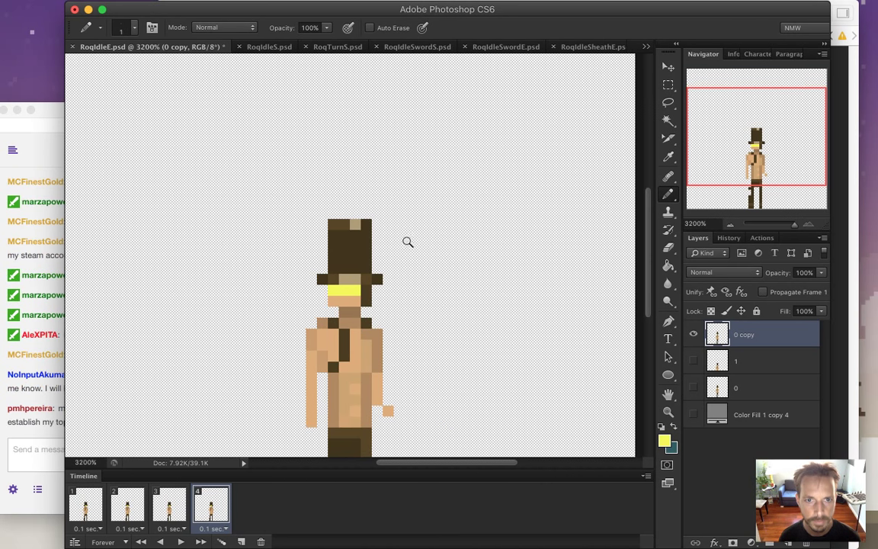
key(i)
click(358, 221)
drag(358, 222, 335, 221)
key(b)
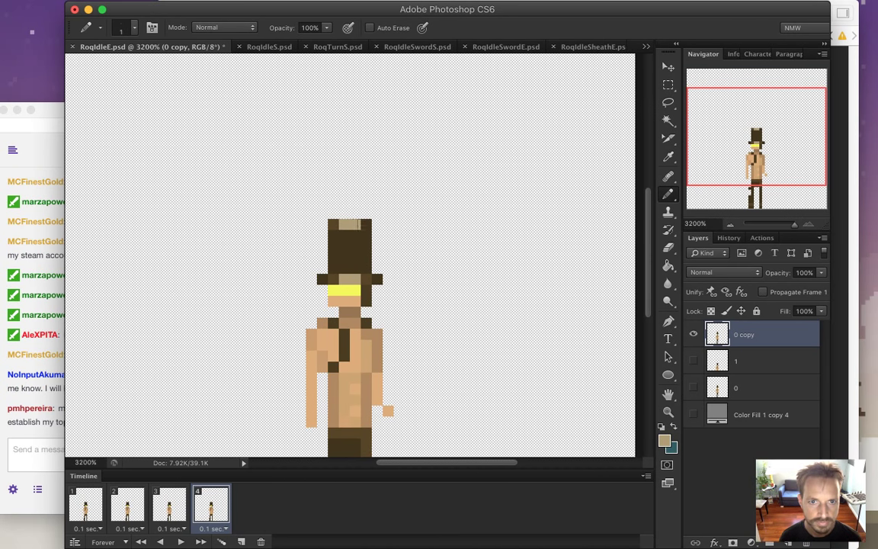
key(super+s)
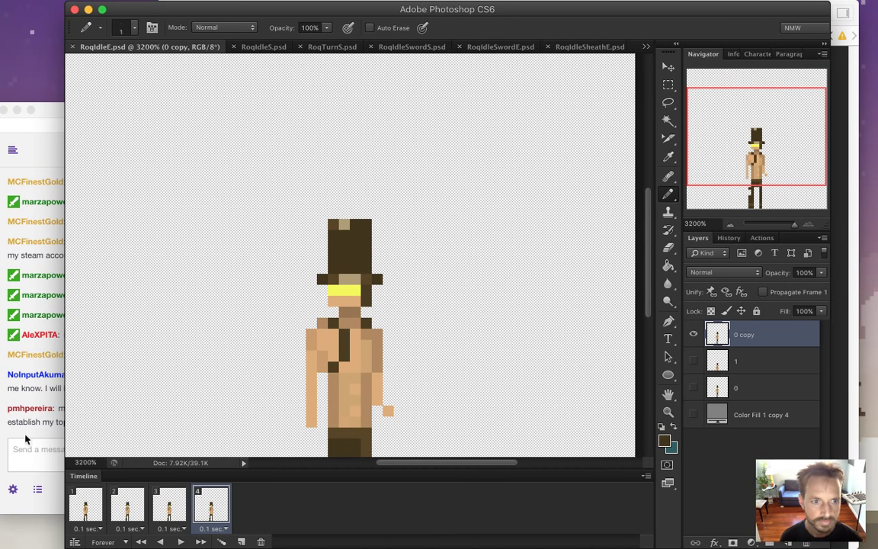
- Read the Twitch chat messages about the release timing, the Kane character, top player position and WWDC 2016, and return to Photoshop
click(25, 395)
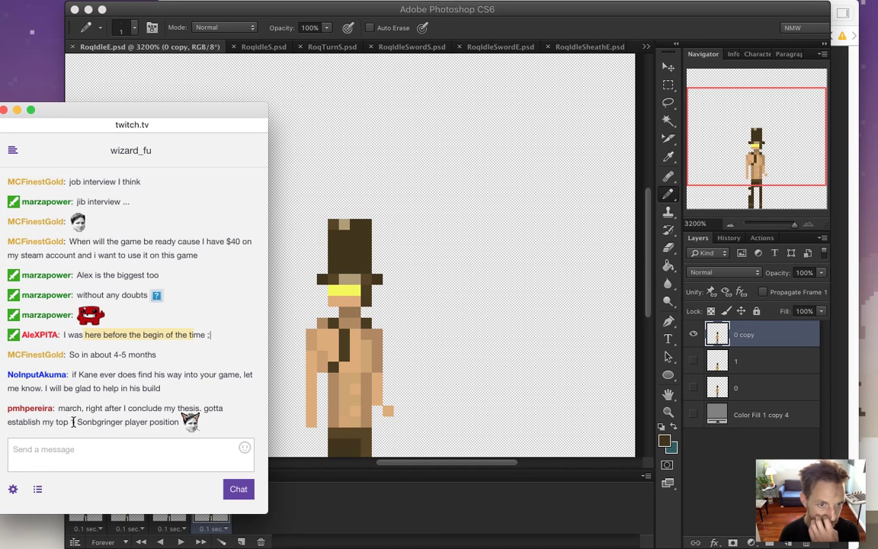
drag(82, 355, 156, 356)
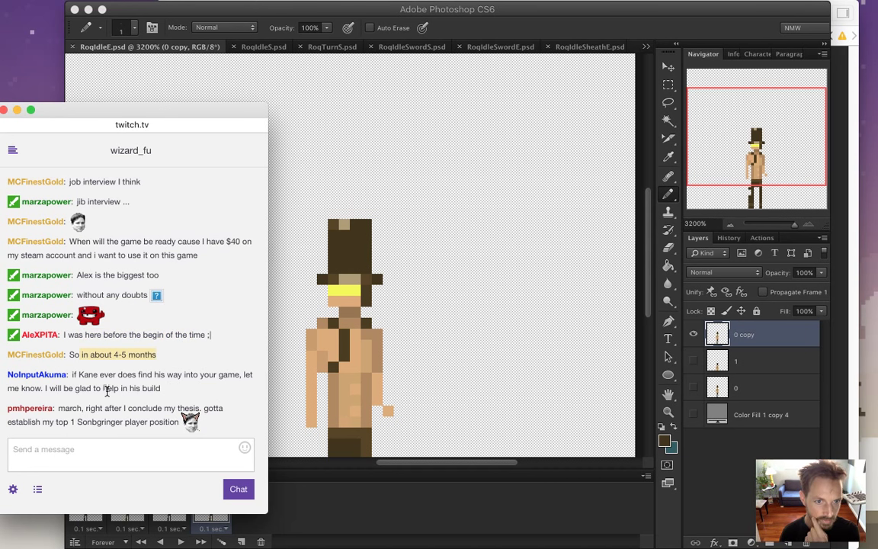
drag(84, 374, 161, 387)
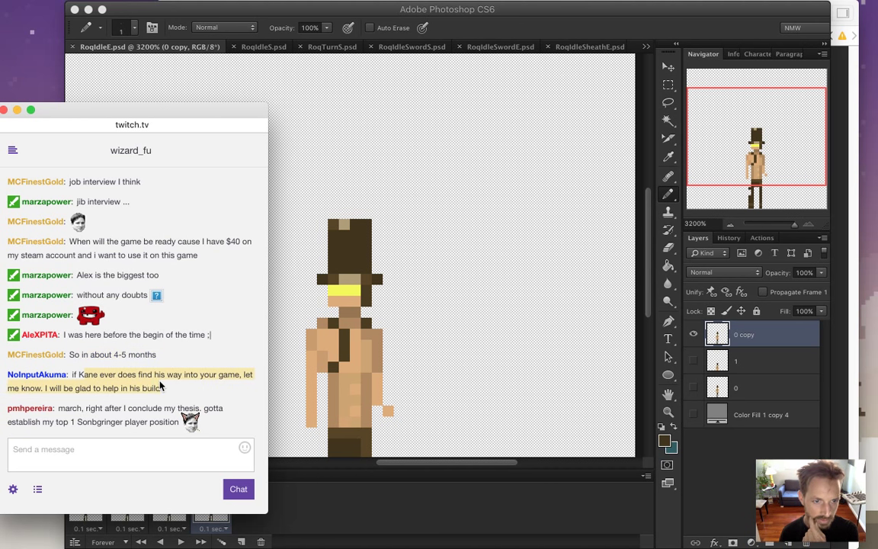
click(105, 422)
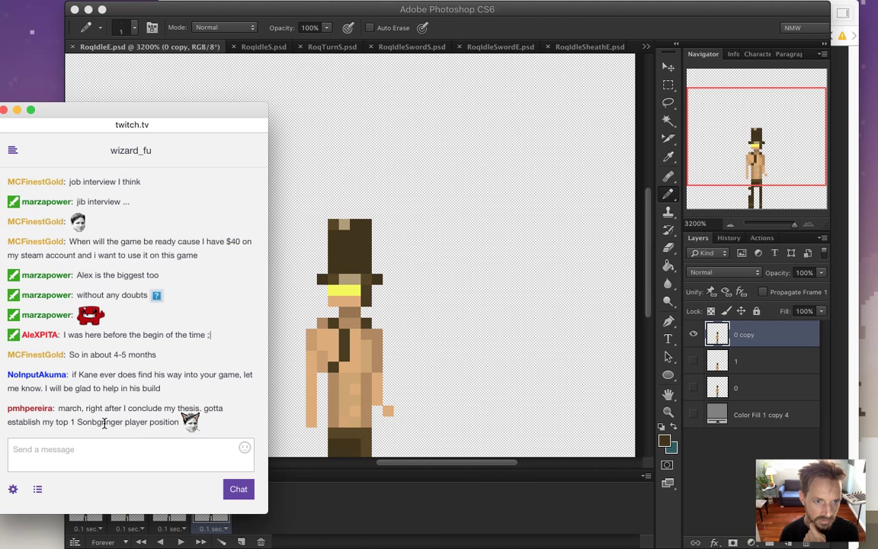
drag(64, 406, 157, 416)
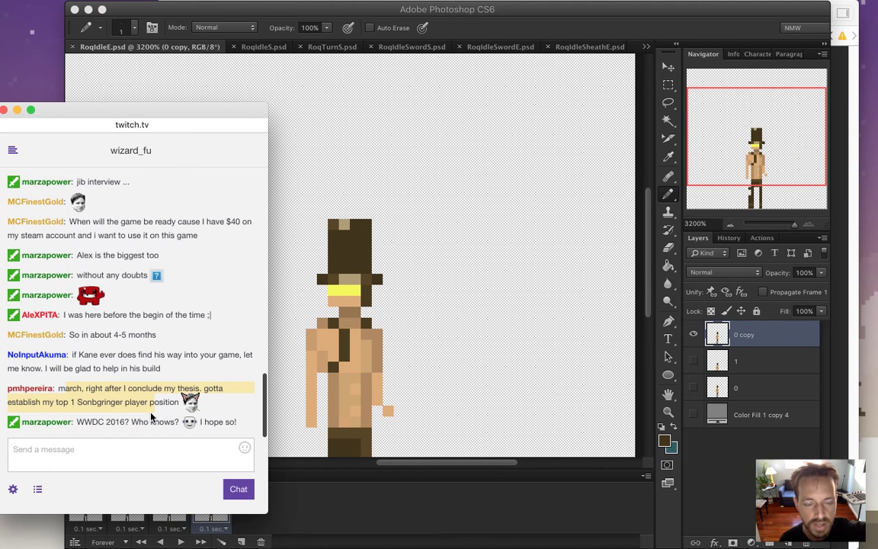
click(155, 396)
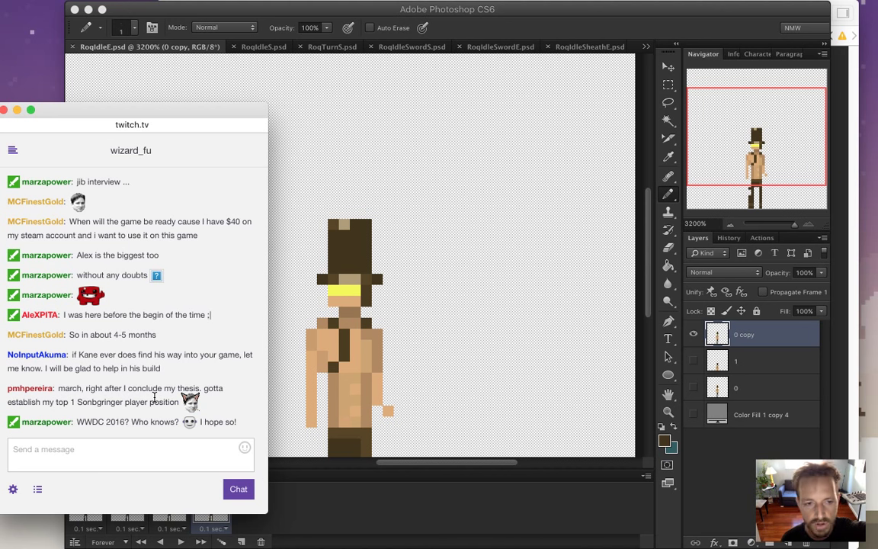
drag(93, 401, 161, 414)
click(161, 414)
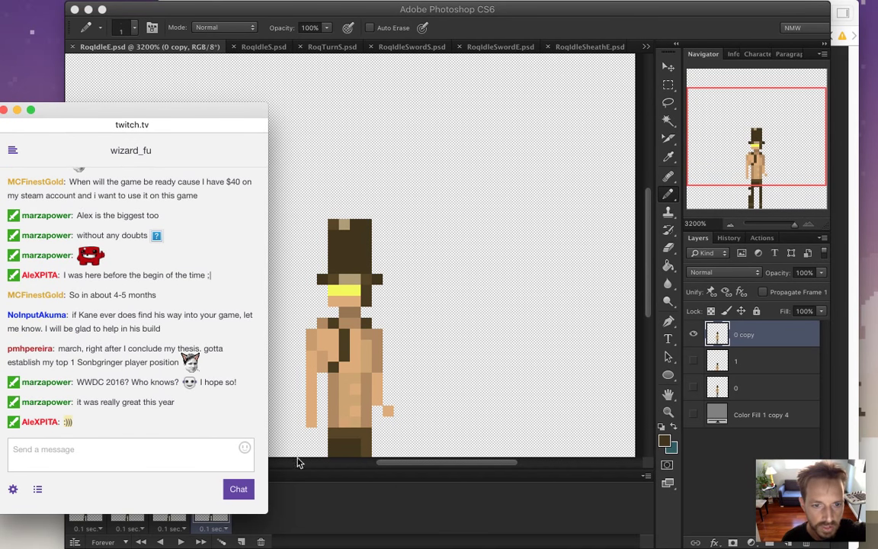
click(390, 467)
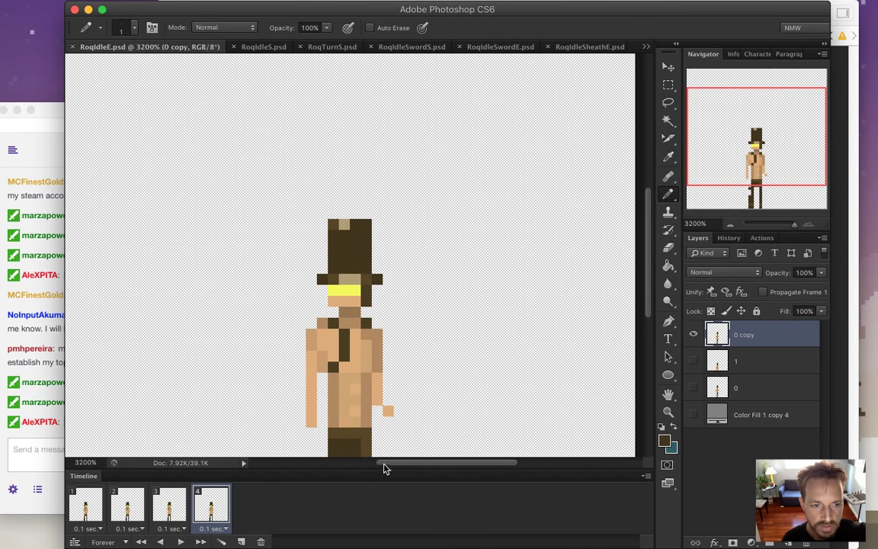
- Review the whole character across frames 1 to 4, reselect frame 1, and save RoqIdleE.psd
scroll(645, 309, down, 2)
drag(645, 309, 640, 333)
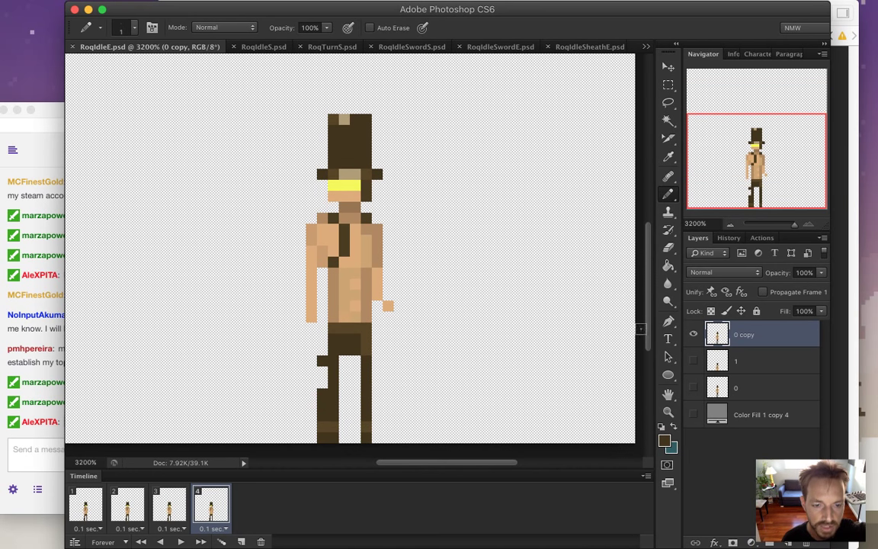
click(89, 507)
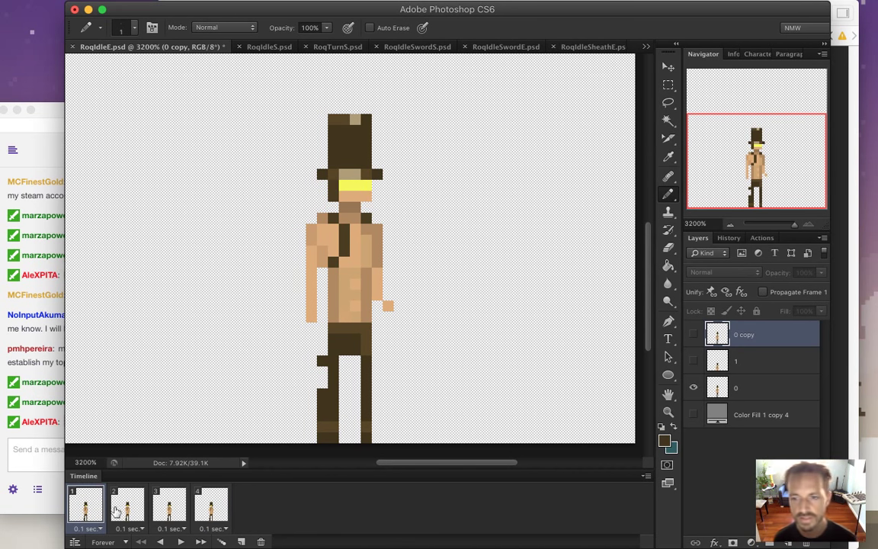
click(122, 507)
click(168, 507)
click(206, 507)
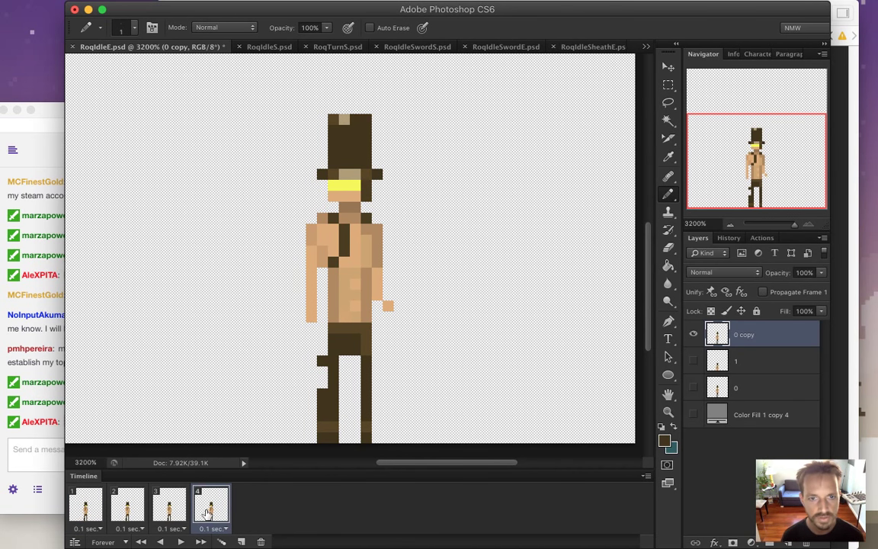
click(95, 508)
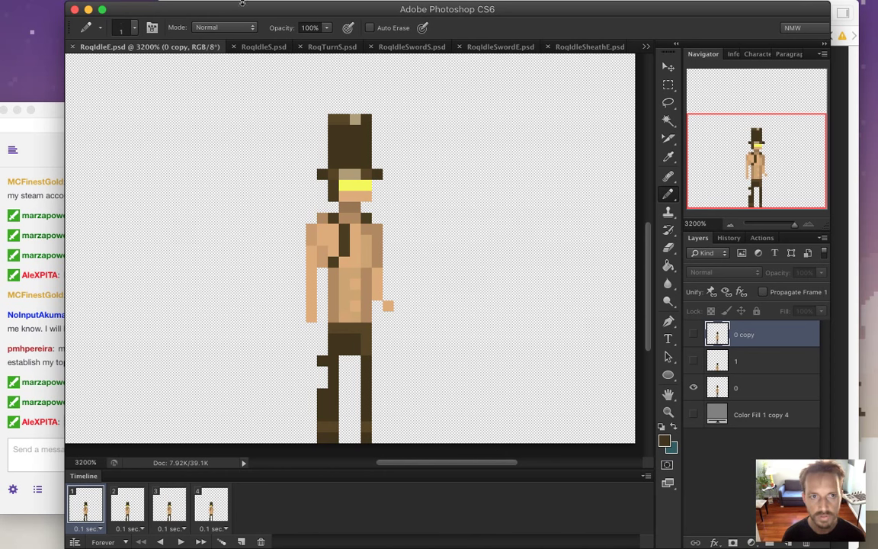
- Open the video render settings for RoqIdleE.psd
mouse_move(241, 3)
click(109, 7)
mouse_move(162, 297)
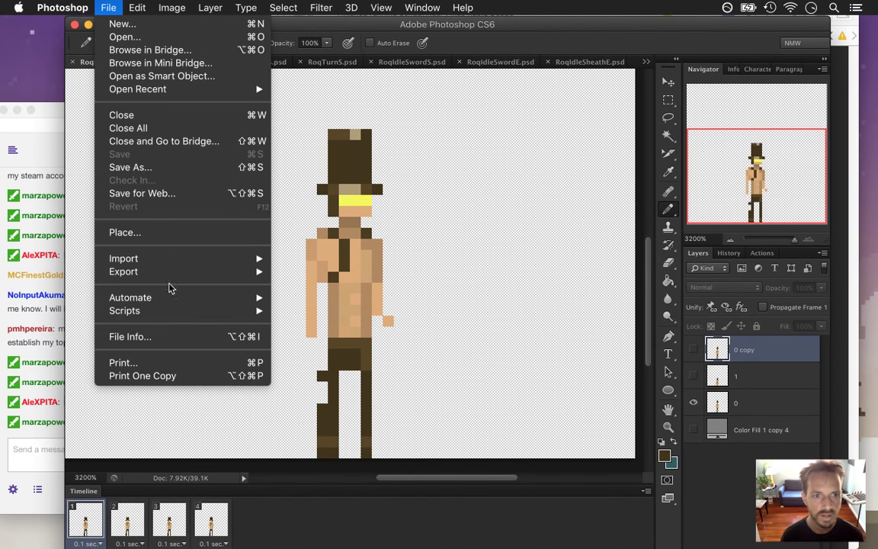
mouse_move(180, 272)
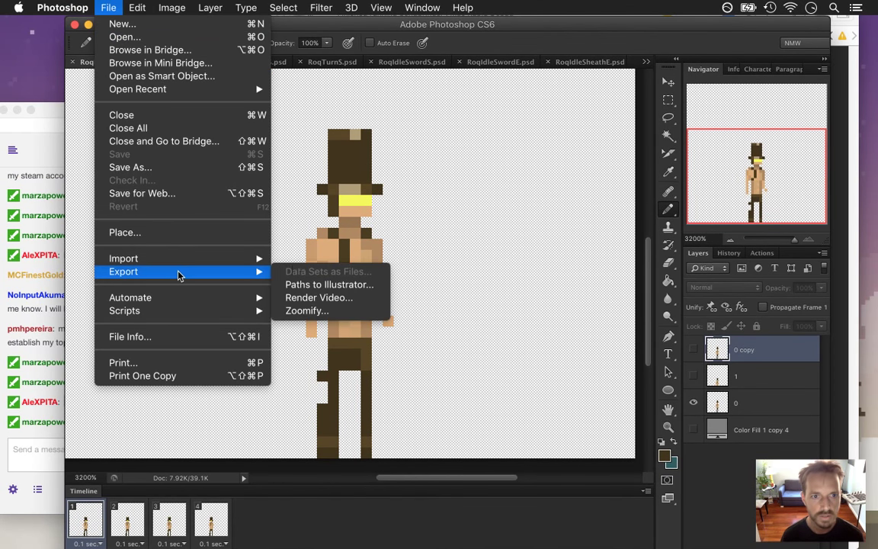
click(300, 298)
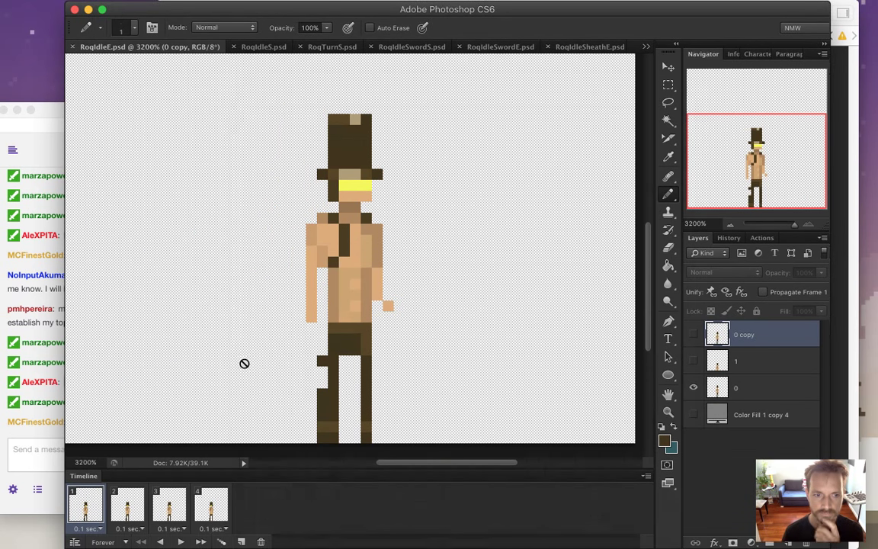
- Switch to the Twitch chat and read the newest viewer messages, including the question about beta access
click(25, 441)
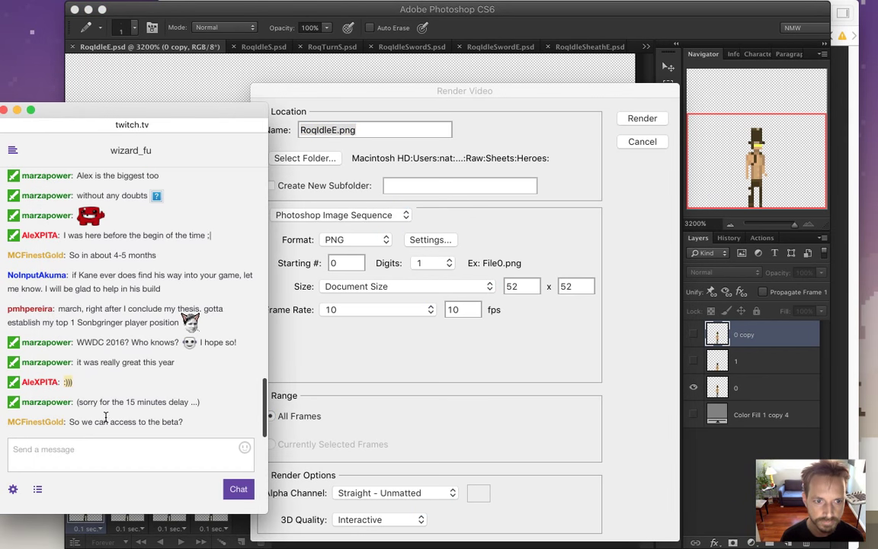
drag(89, 404, 178, 412)
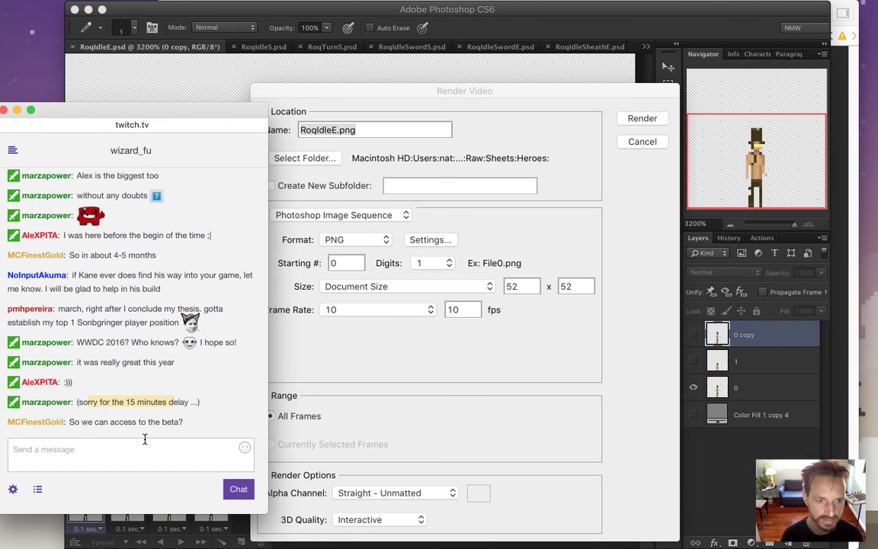
drag(81, 421, 202, 428)
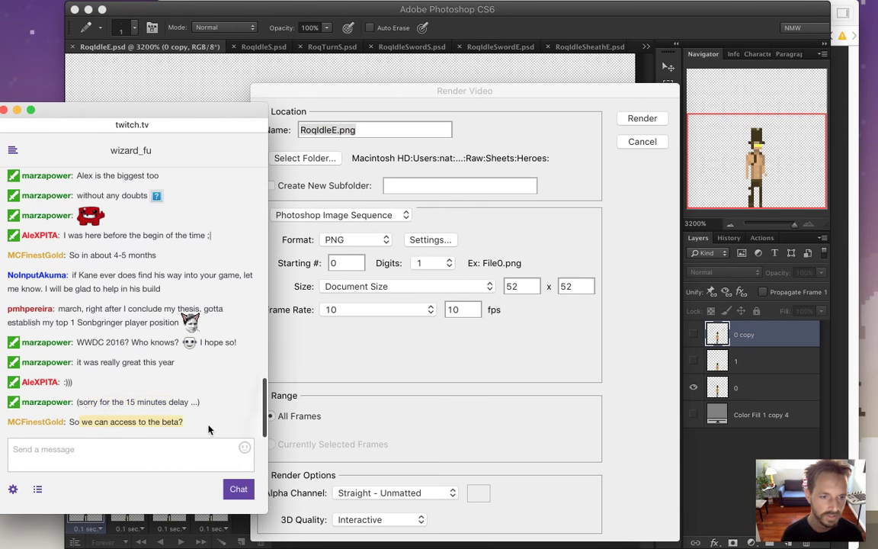
click(353, 367)
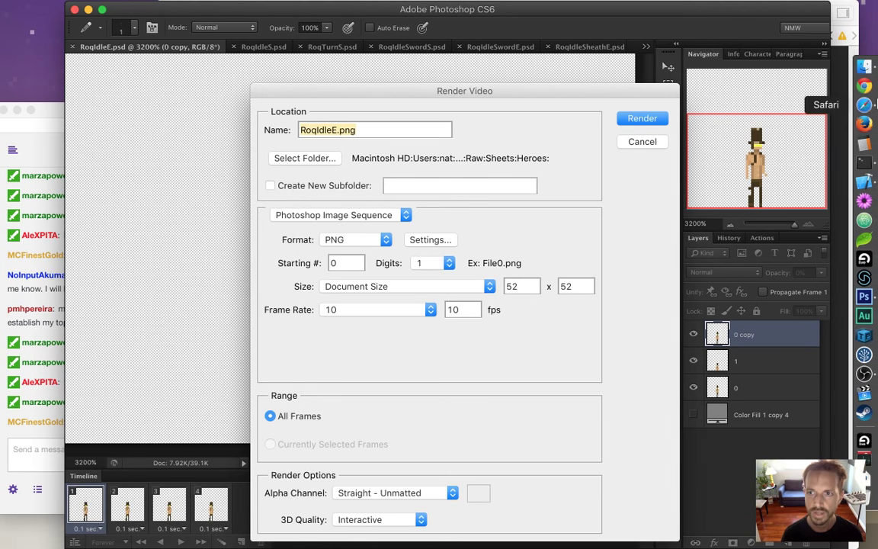
- Load songbringer.com/preorder in a new Safari window and look up the tier that includes closed beta access
click(865, 104)
key(super+n)
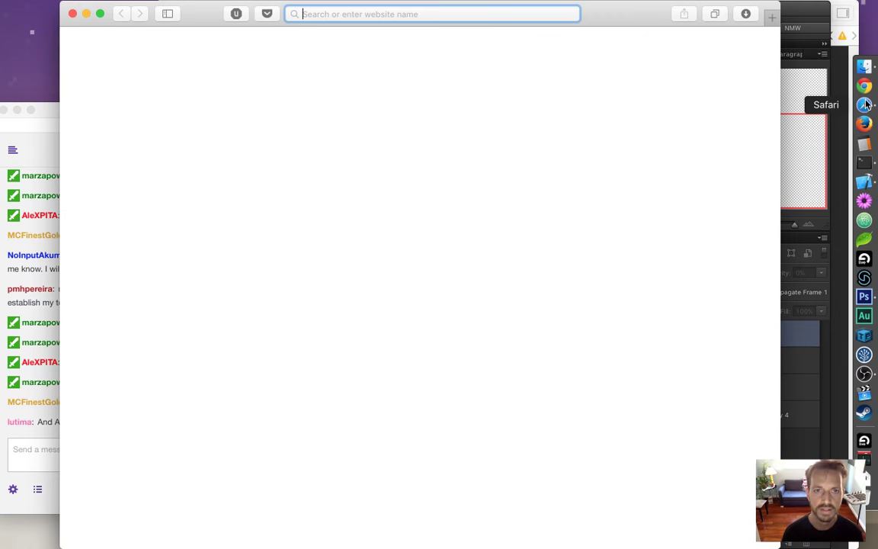
text(songbringer.com/pre)
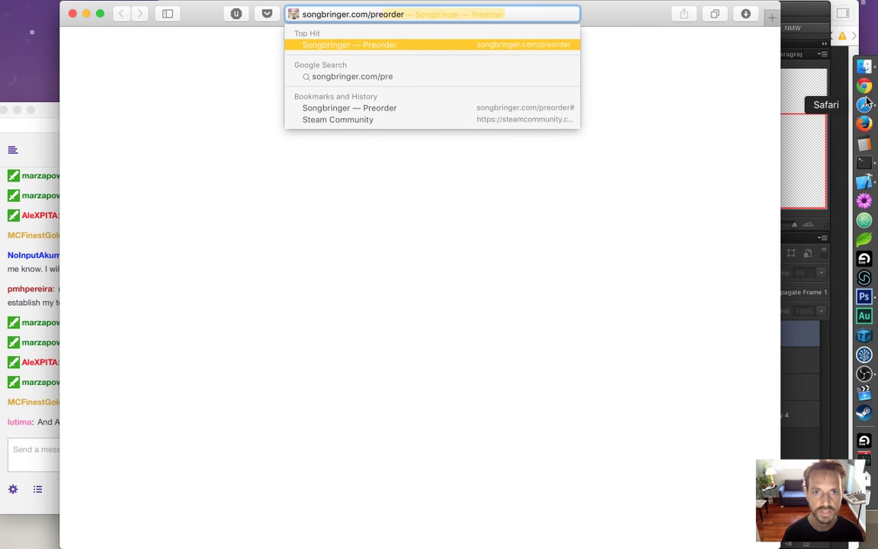
key(Return)
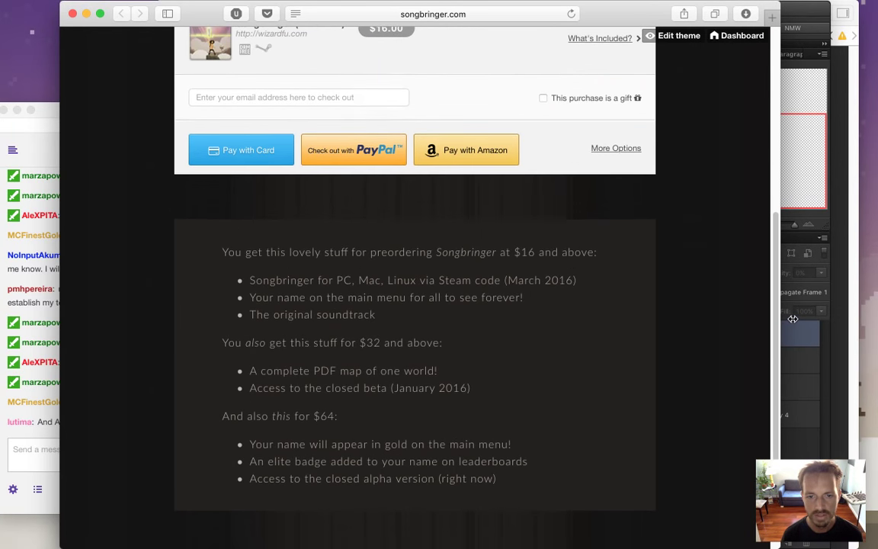
drag(343, 386, 456, 387)
click(474, 403)
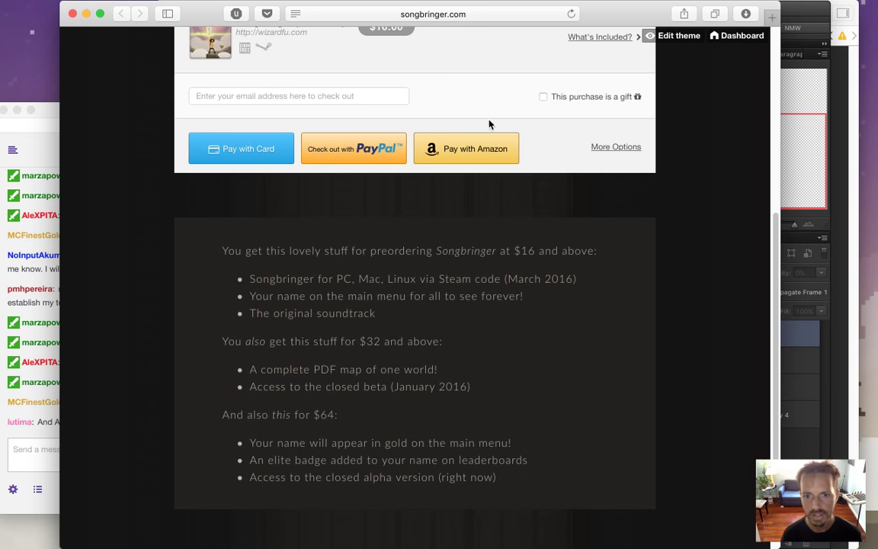
- Copy the preorder page's address and post it in the Twitch chat
click(483, 17)
key(super+c)
click(45, 452)
key(super+v)
key(Return)
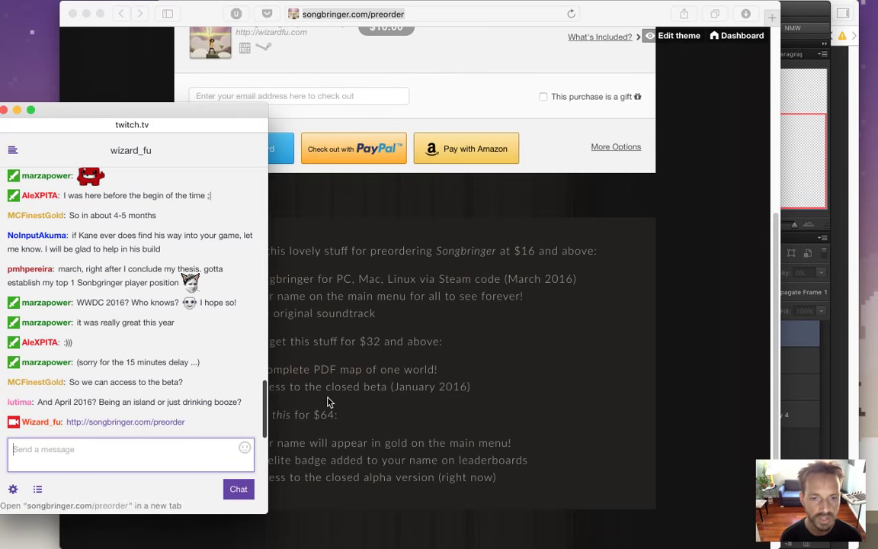
- Read the viewers' chat messages about April 2016 and buying an island
key(super+Tab)
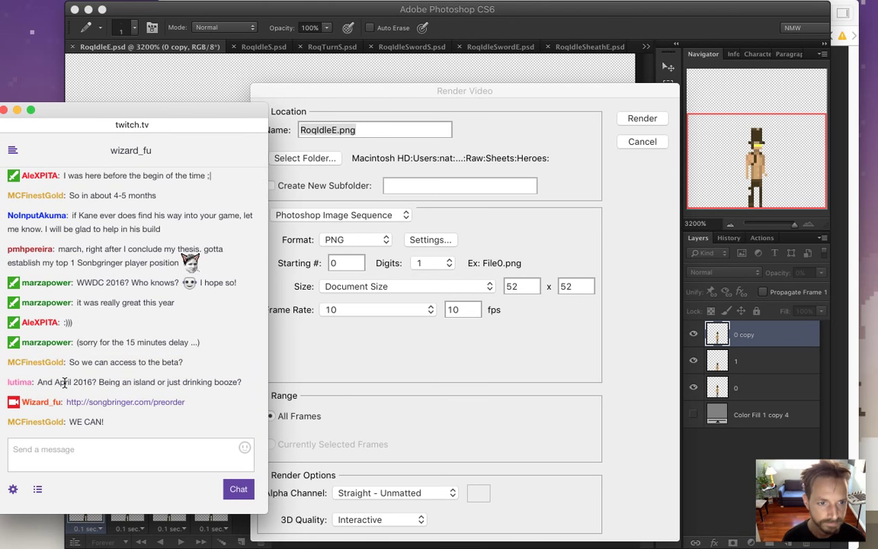
drag(38, 382, 236, 384)
click(121, 381)
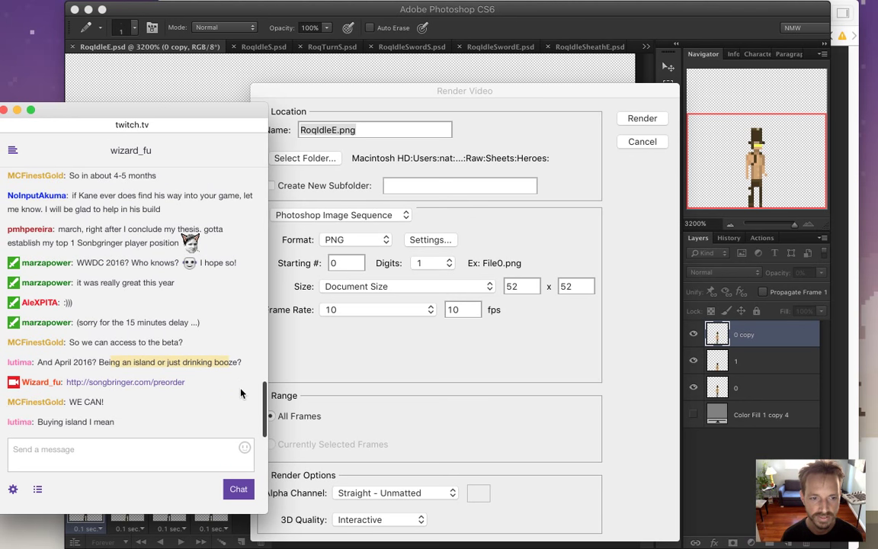
double_click(75, 421)
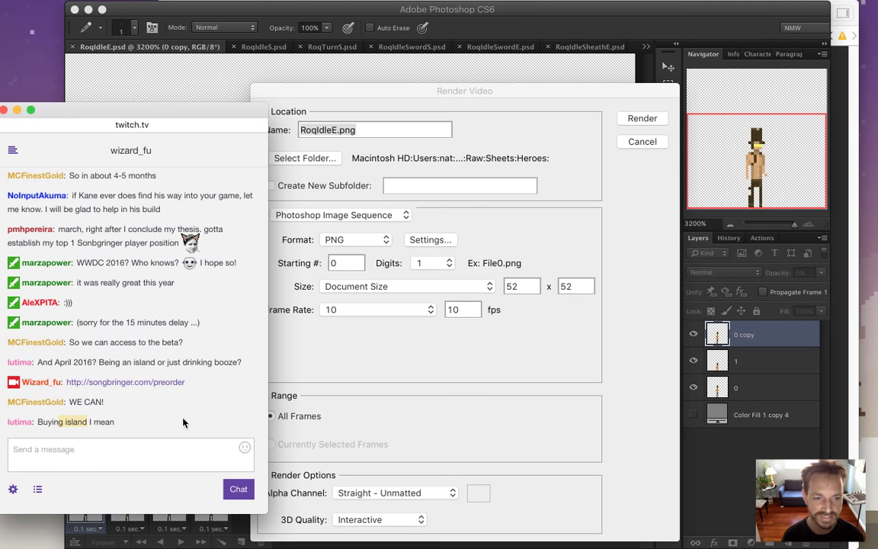
- Back in Photoshop, render all frames of RoqIdleE as a PNG image sequence, replacing the existing sequence
click(321, 361)
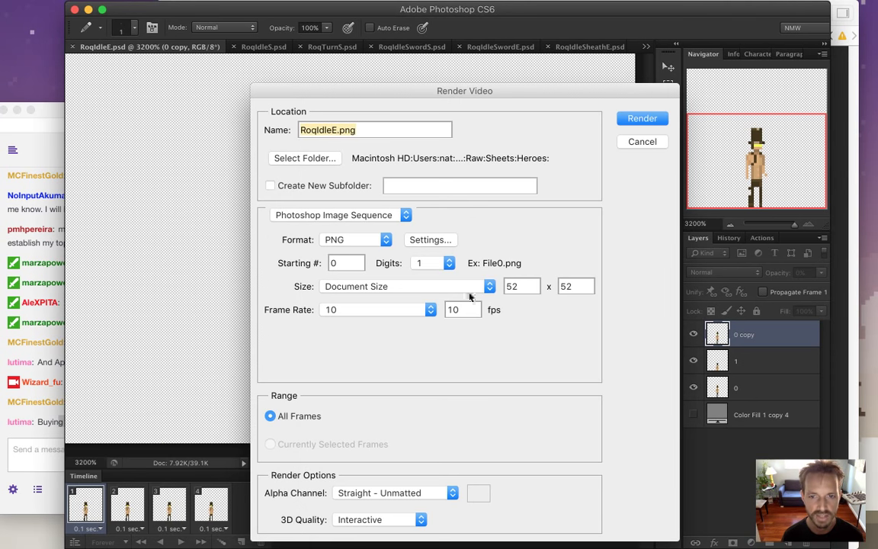
click(632, 121)
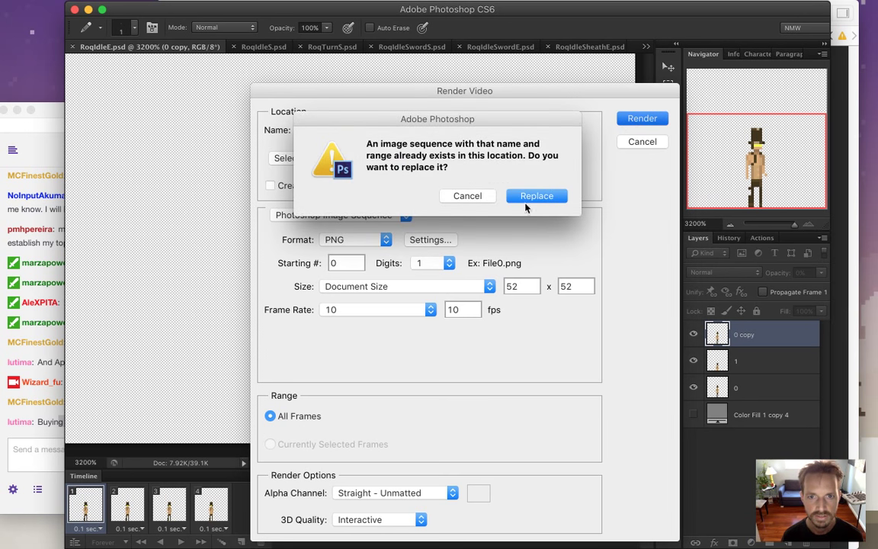
click(531, 196)
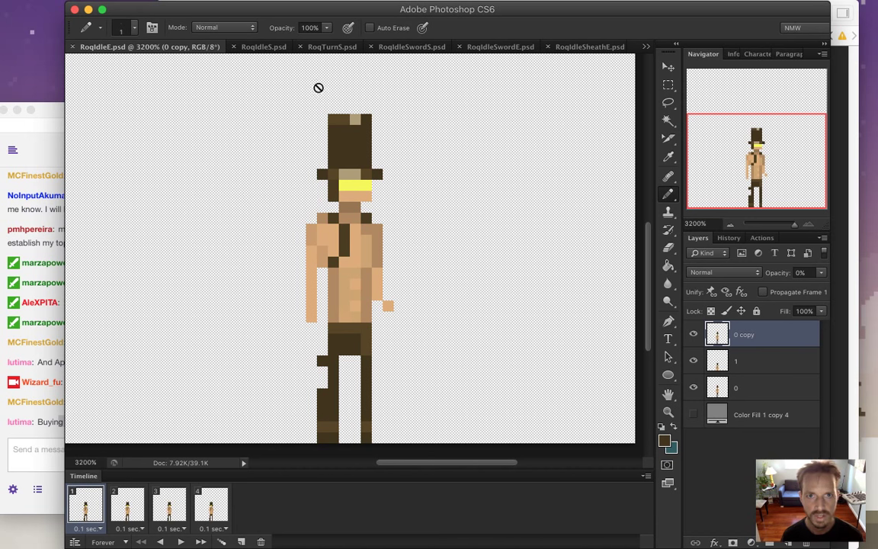
- Close RoqTurnS.psd without saving its changes
click(331, 48)
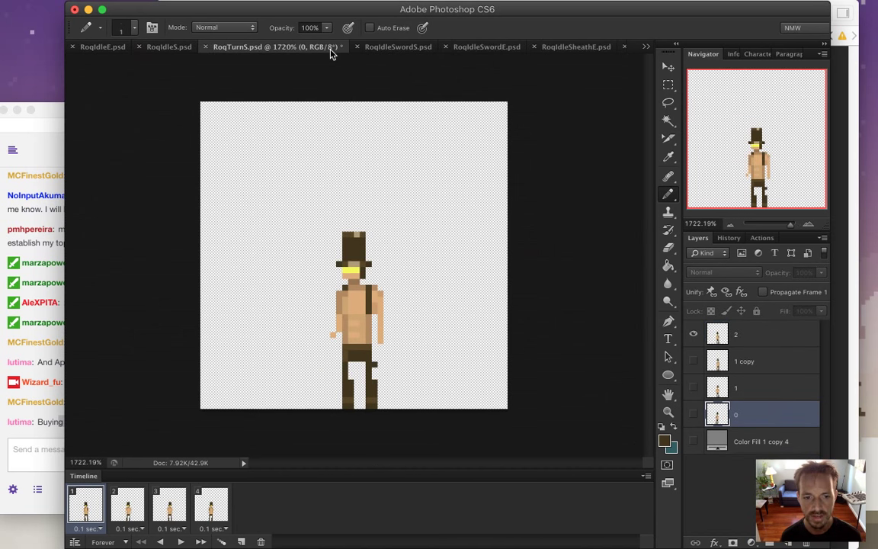
click(205, 47)
click(373, 196)
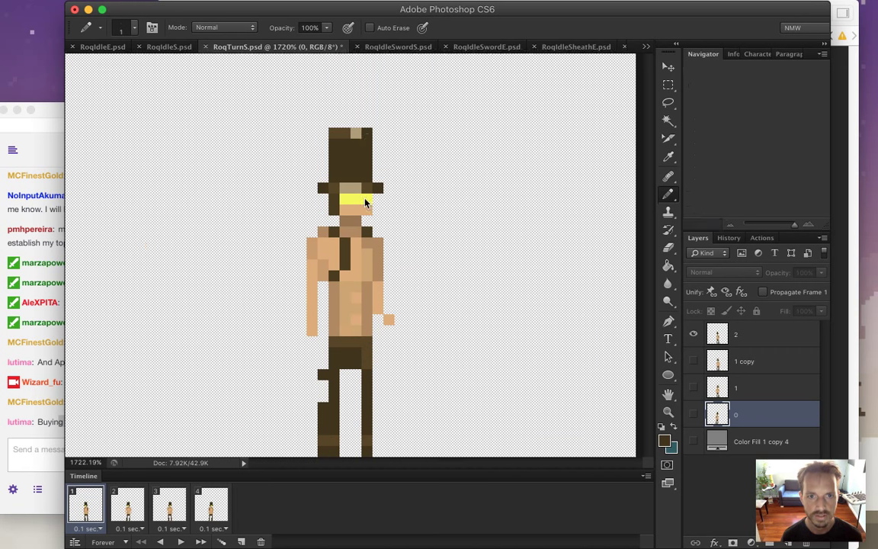
- Save RoqTurnSheathS.psd under the name RoqTurnS.psd in the Roq folder, replacing the existing file
click(645, 46)
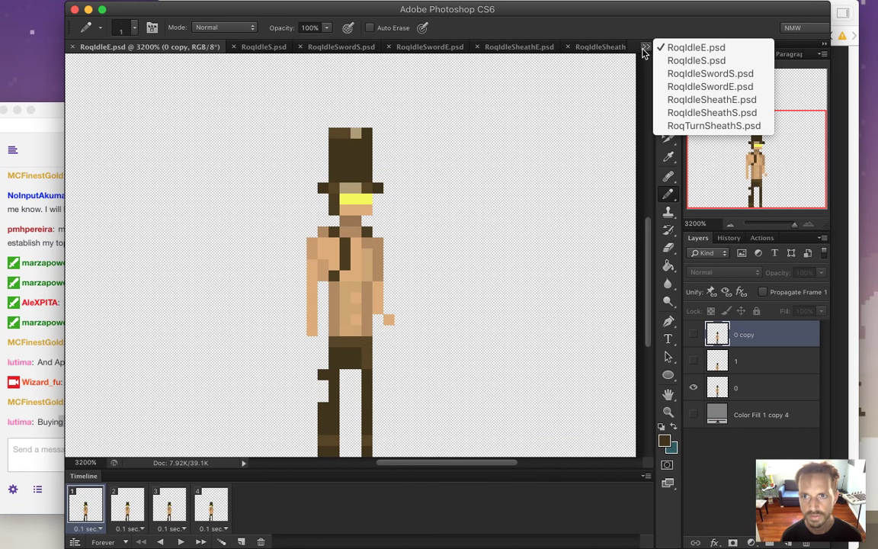
click(693, 125)
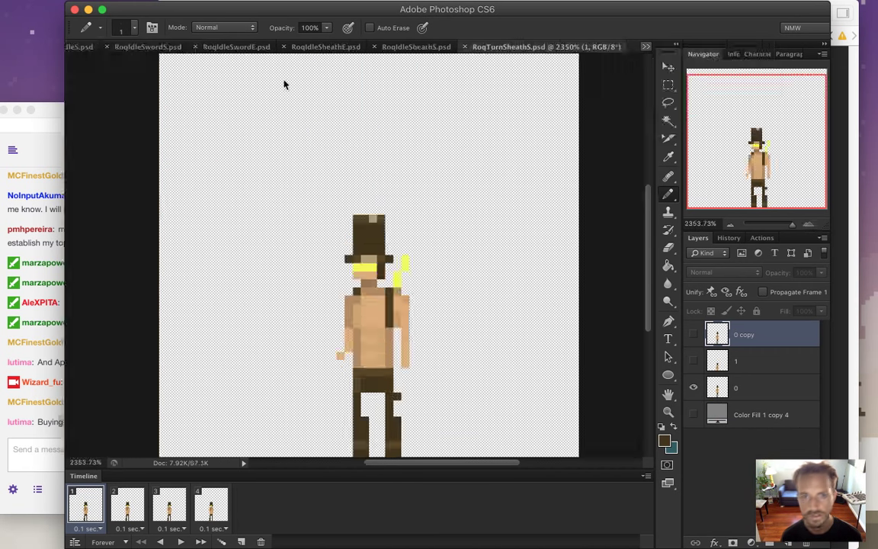
click(108, 8)
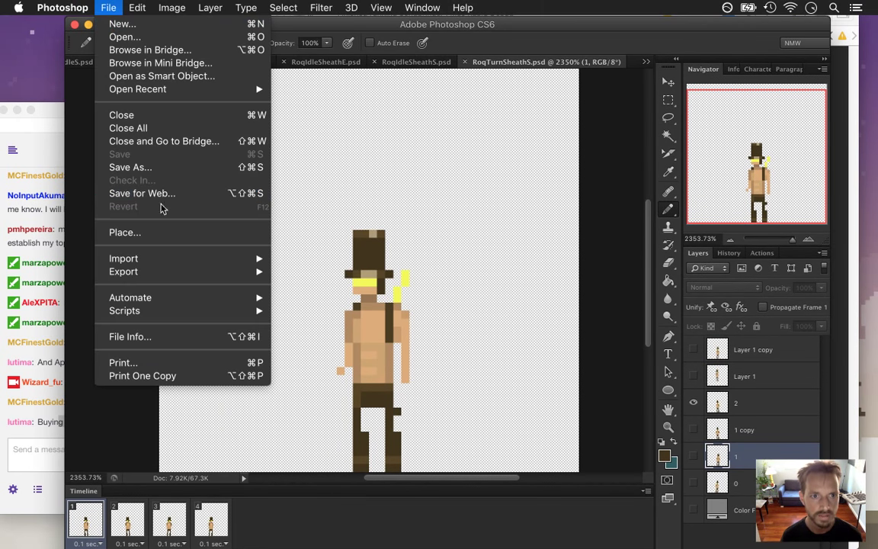
click(172, 167)
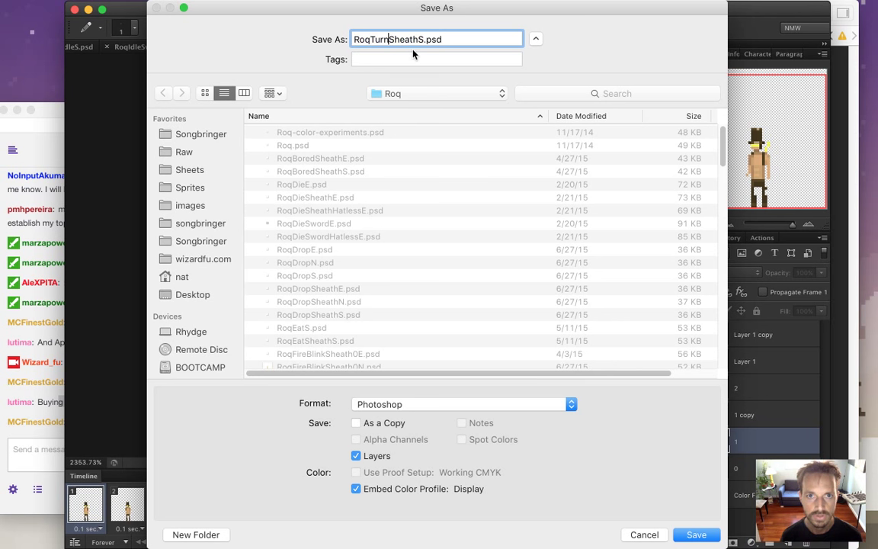
click(419, 39)
key(BackSpace)
key(BackSpace)
key(BackSpace)
key(BackSpace)
key(BackSpace)
key(BackSpace)
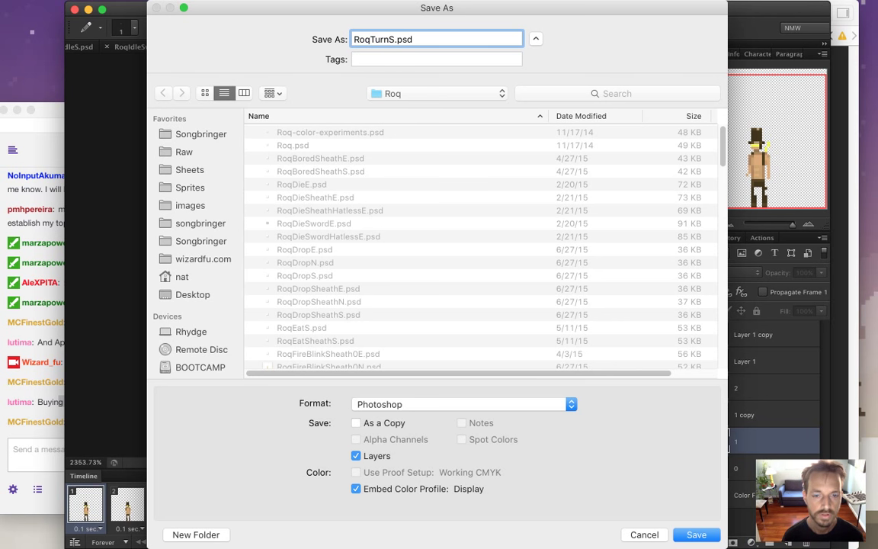
key(Return)
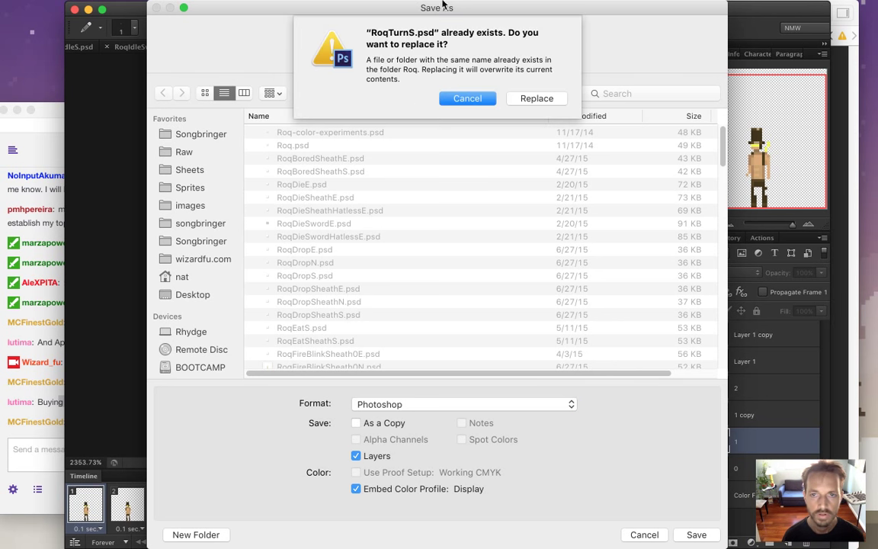
click(529, 97)
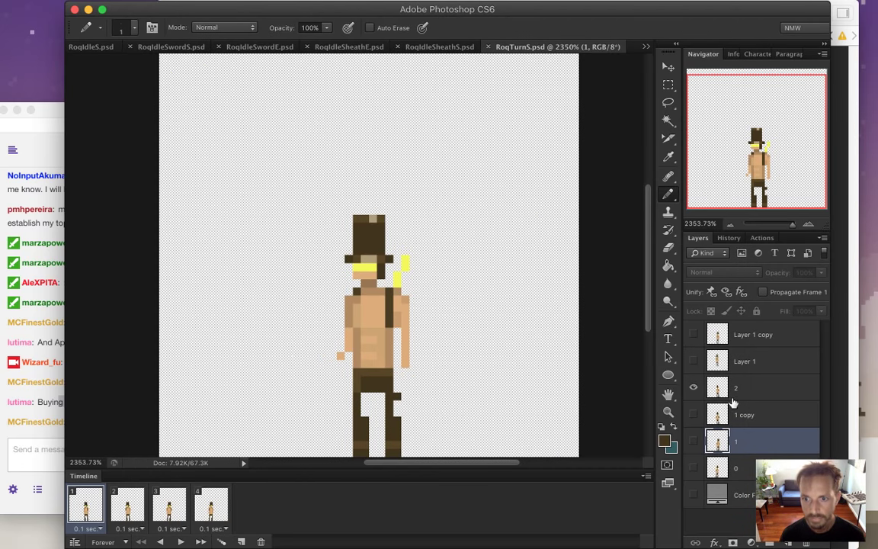
- Erase the yellow sheathed-sword pixels beside the head on layer 2 in frame 1, and select frame 2
click(704, 389)
click(127, 504)
click(86, 505)
key(e)
click(396, 279)
click(404, 264)
right_click(120, 506)
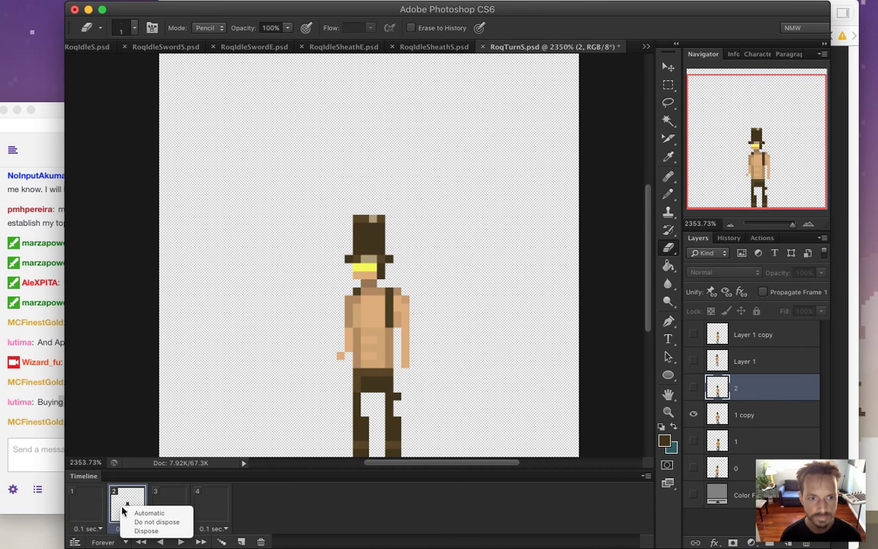
- Read the viewers' Twitch chat messages about preordering on Steam, the WWDC date and early access
click(33, 409)
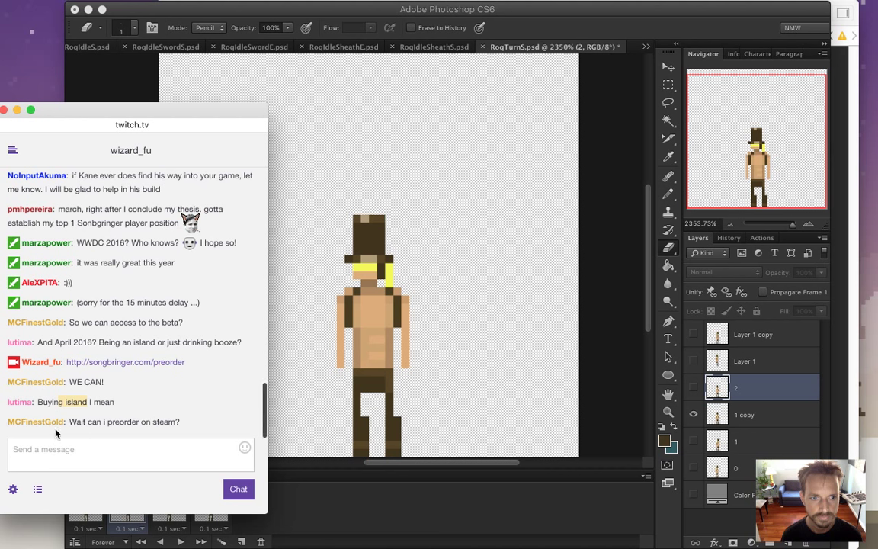
drag(86, 422, 210, 439)
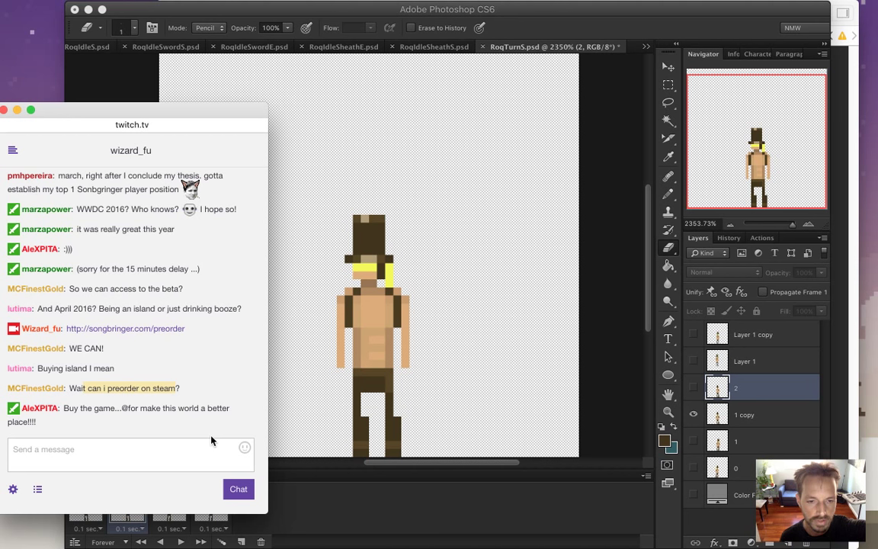
drag(90, 389, 171, 394)
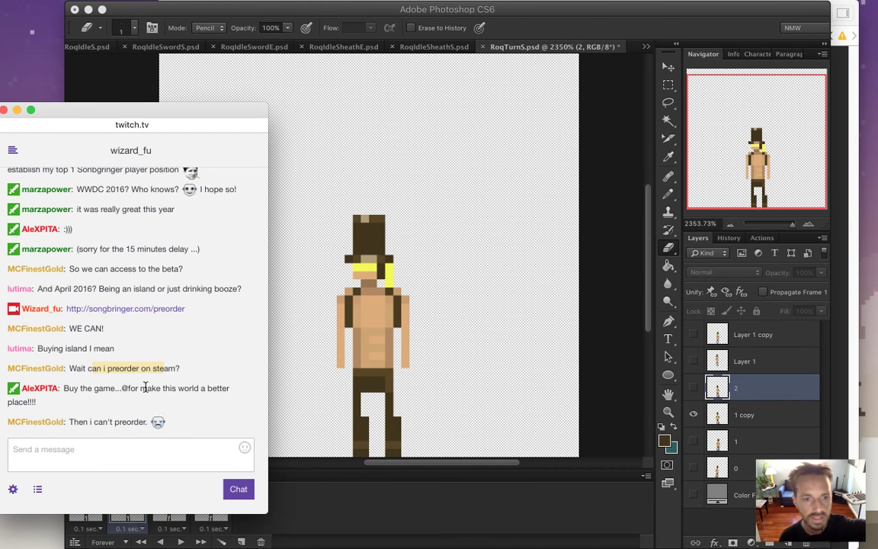
drag(78, 401, 162, 412)
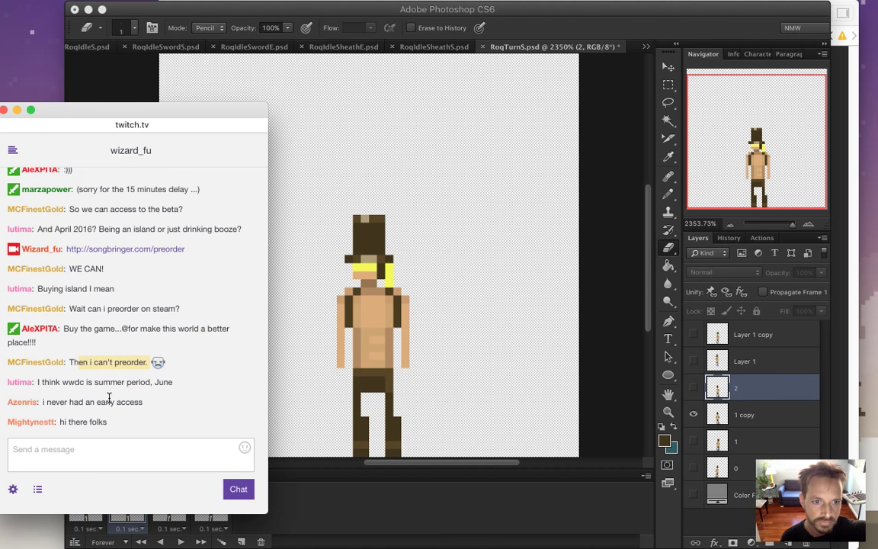
drag(51, 362, 185, 371)
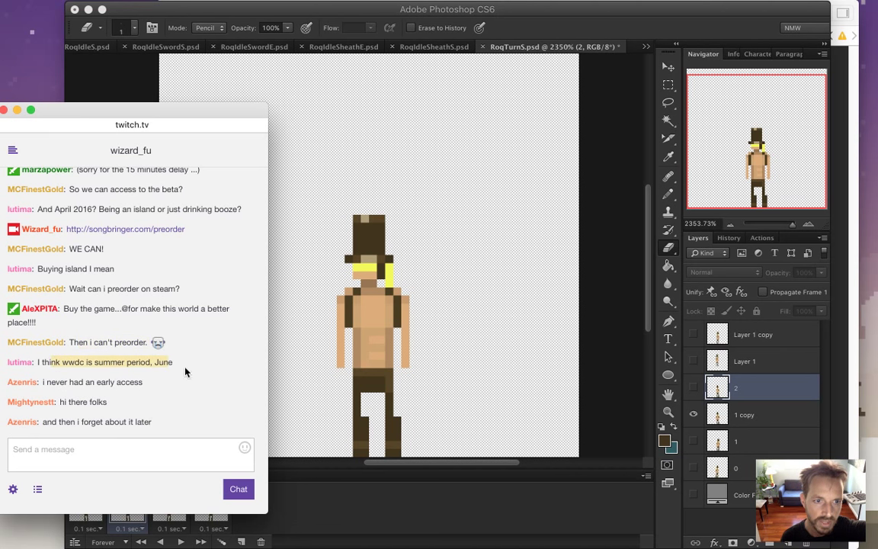
drag(185, 365, 97, 364)
click(108, 372)
drag(162, 363, 92, 361)
click(98, 363)
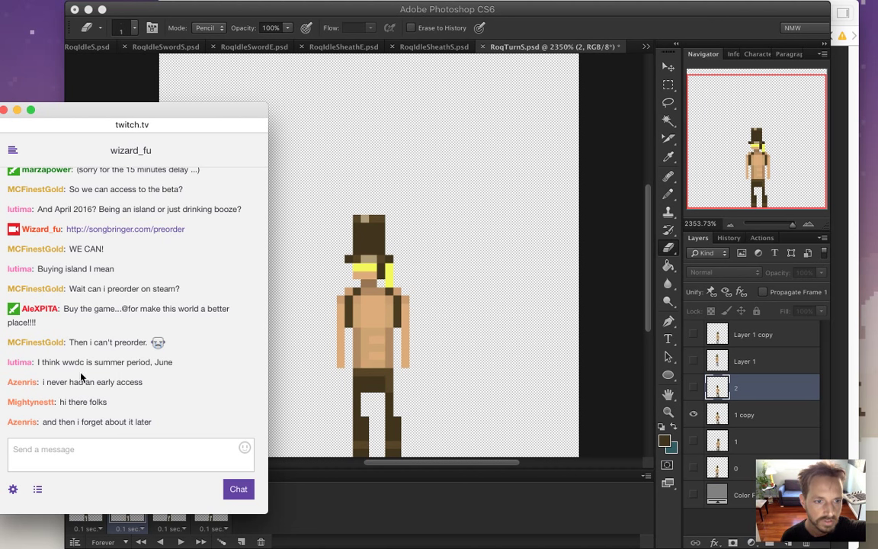
drag(43, 382, 78, 381)
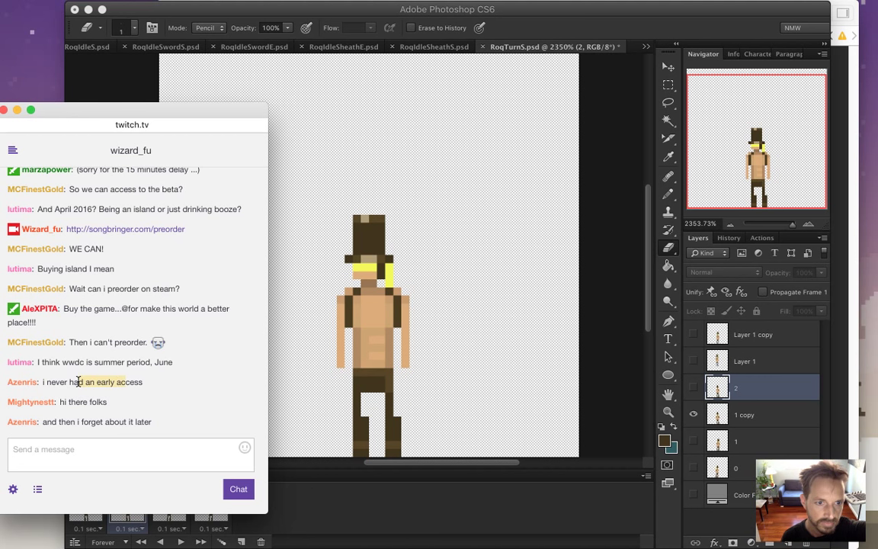
- Read the newest Twitch chat messages about never having had early access and forgetting a game after it
drag(69, 402, 138, 406)
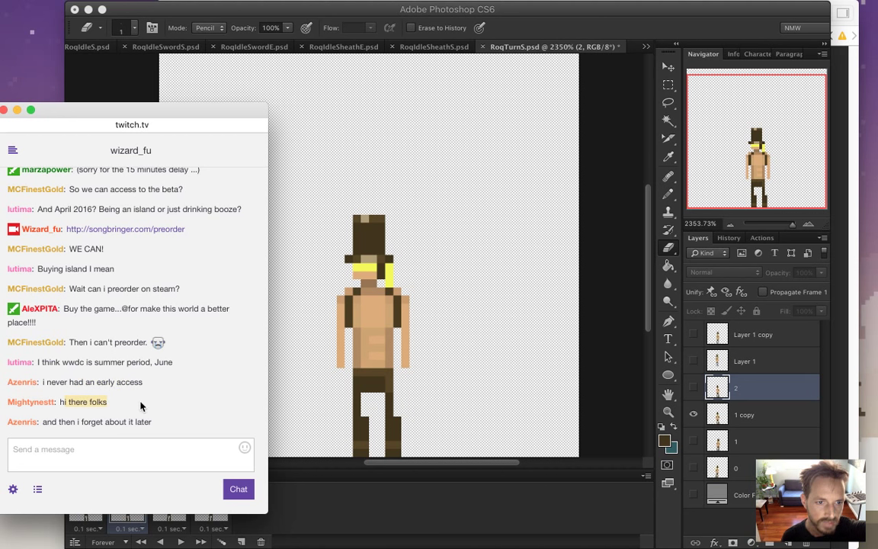
drag(77, 422, 172, 423)
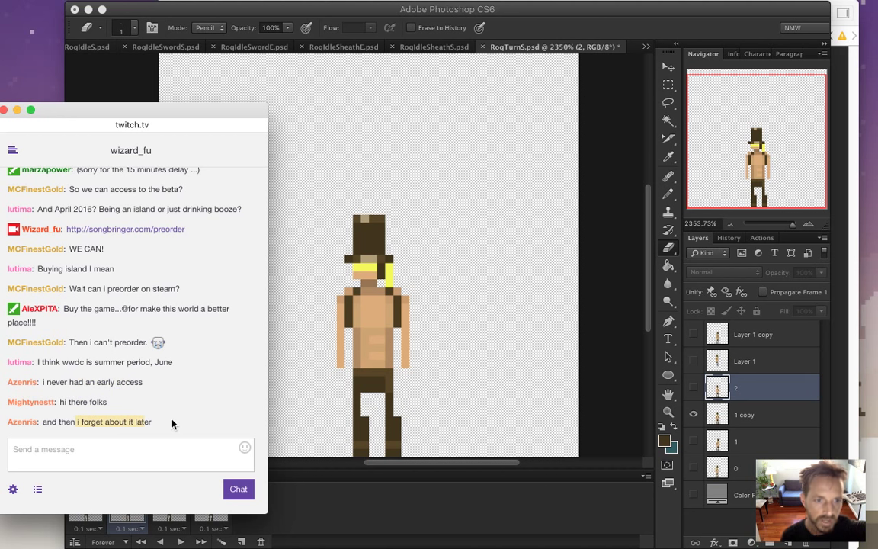
click(107, 420)
drag(87, 421, 192, 419)
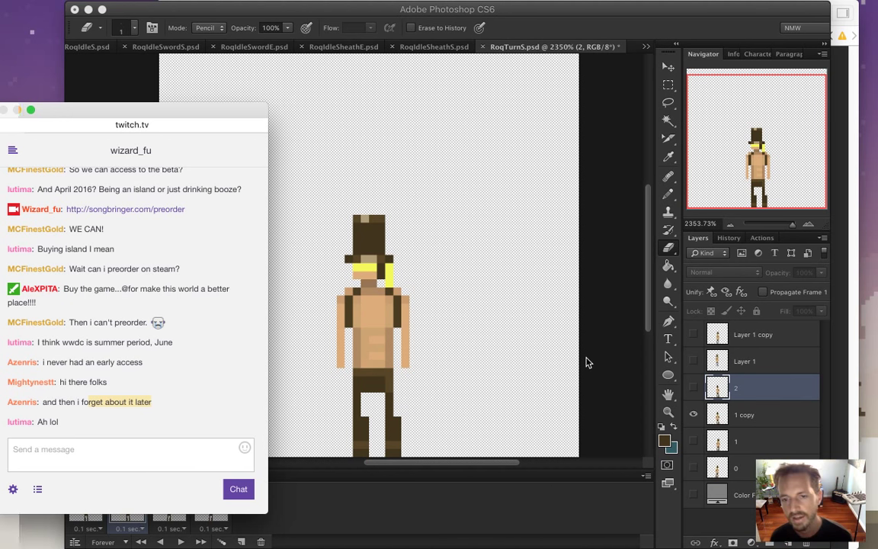
- Return to Photoshop, review all four RoqTurnS.psd frames for leftover sheathed-sword pixels, and save the file
click(529, 325)
scroll(646, 297, down, 2)
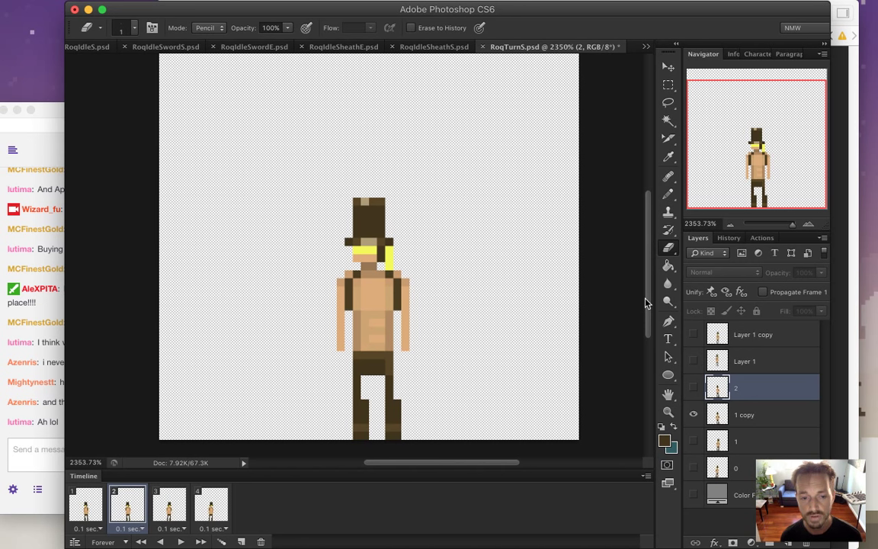
click(170, 507)
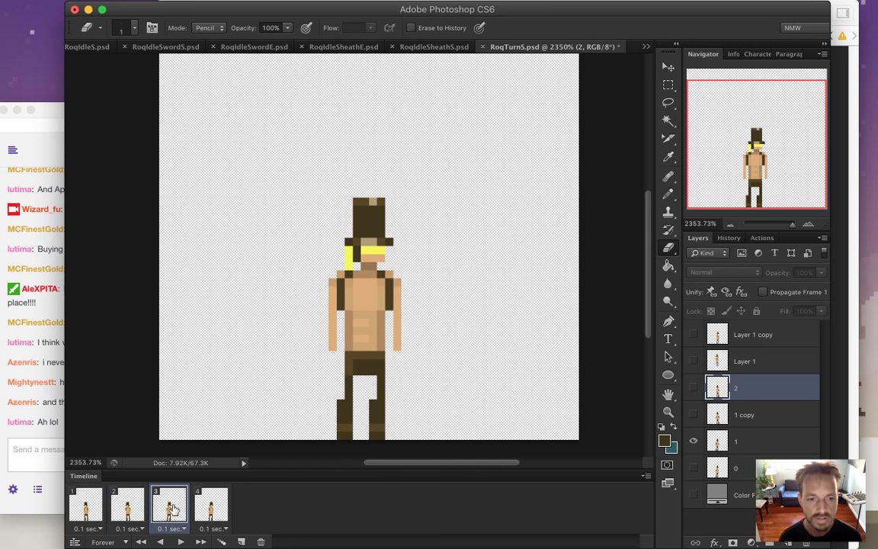
click(126, 509)
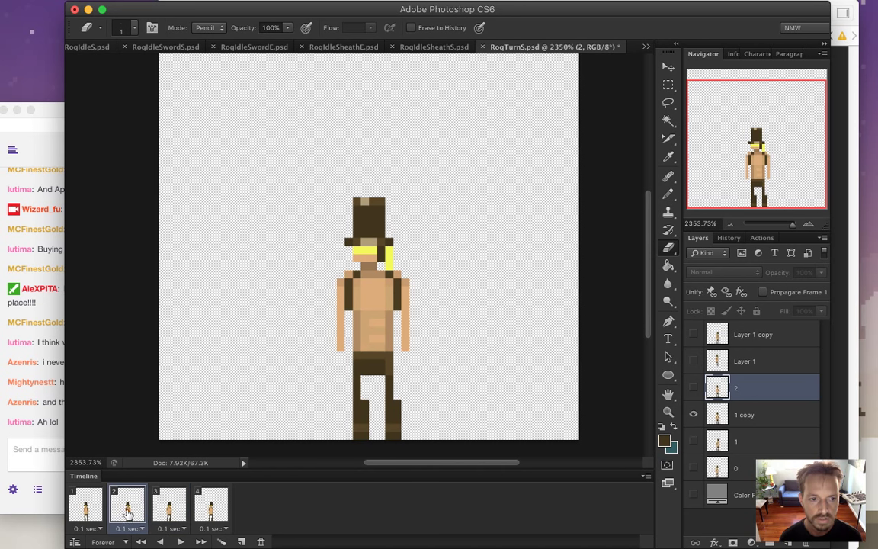
click(93, 510)
click(126, 509)
click(170, 509)
click(210, 509)
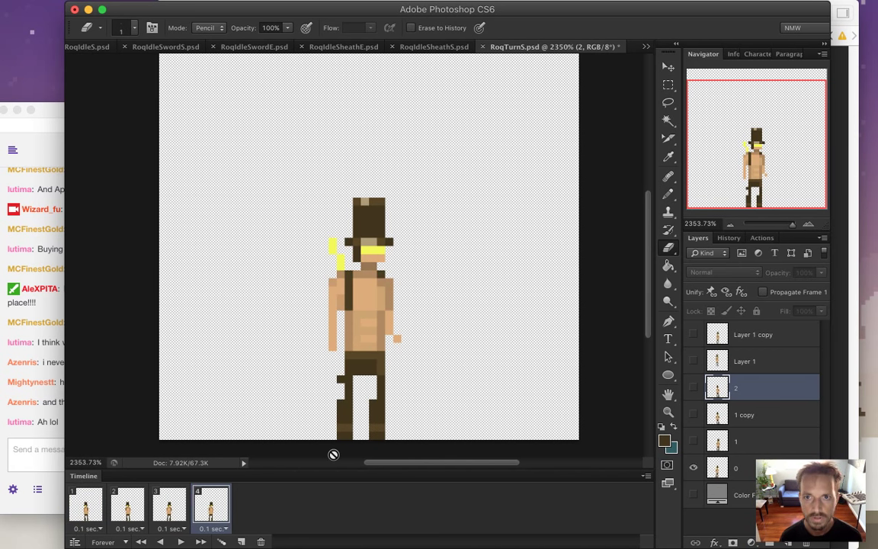
key(super+s)
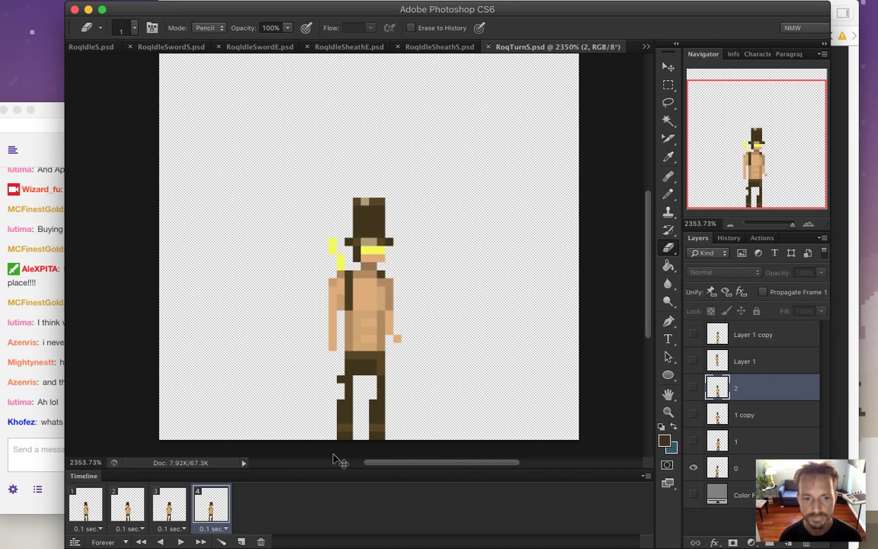
- Erase the yellow sheathed-sword pixels beside the head on layer 1 copy in frame 2
click(85, 505)
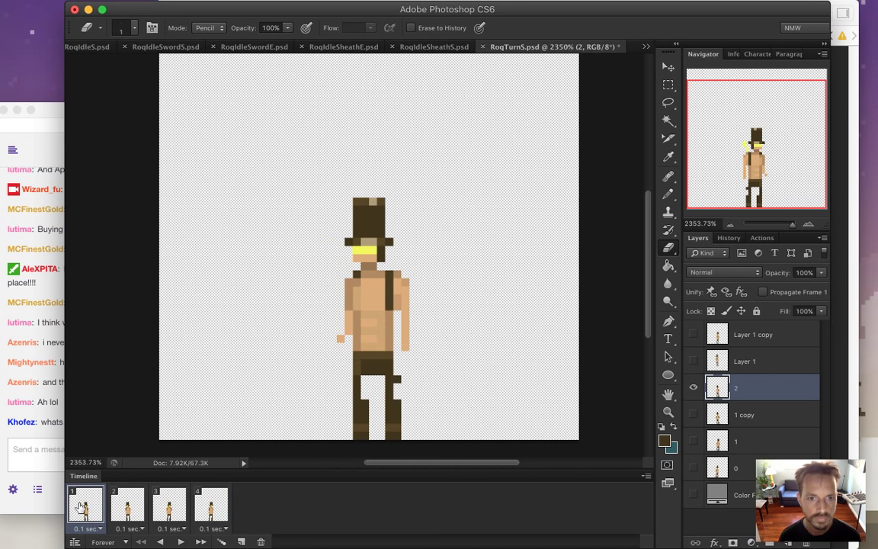
click(129, 504)
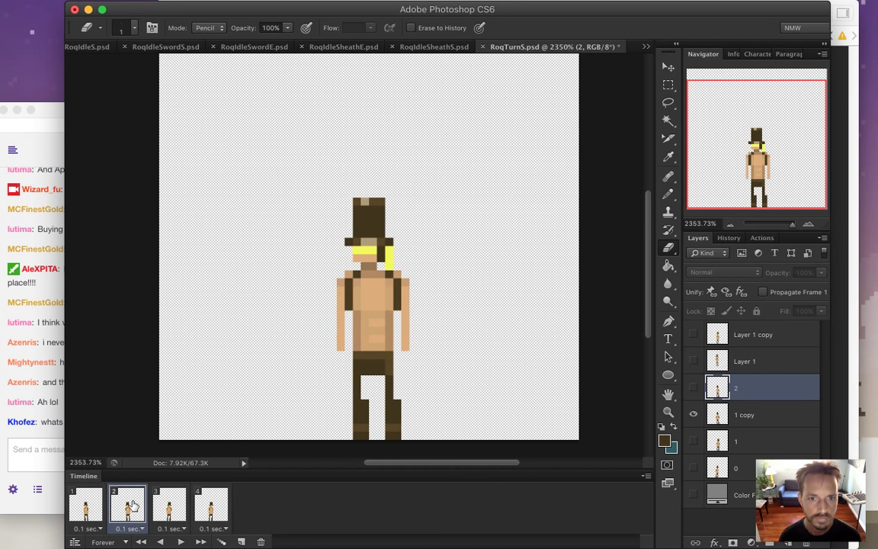
click(751, 415)
drag(389, 262, 389, 245)
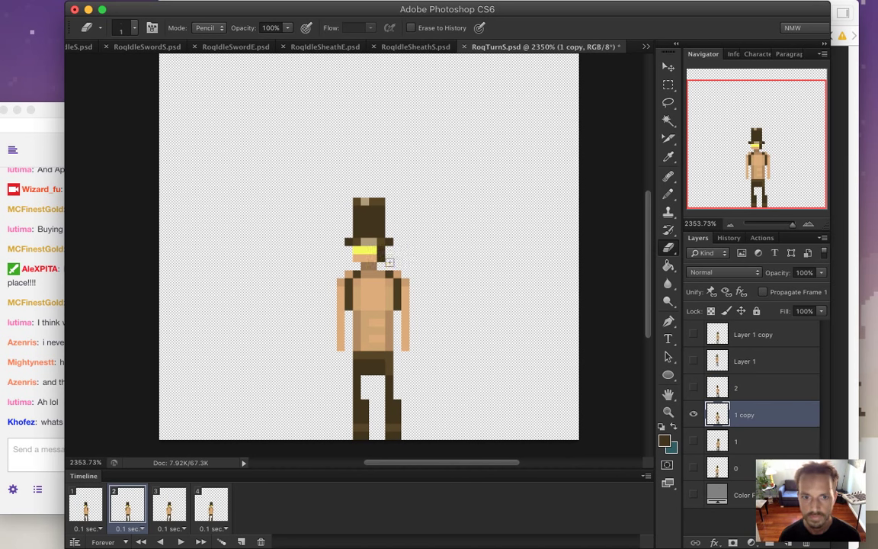
- Erase the yellow sheathed-sword pixels beside the head on layer 1 in frame 3
click(169, 505)
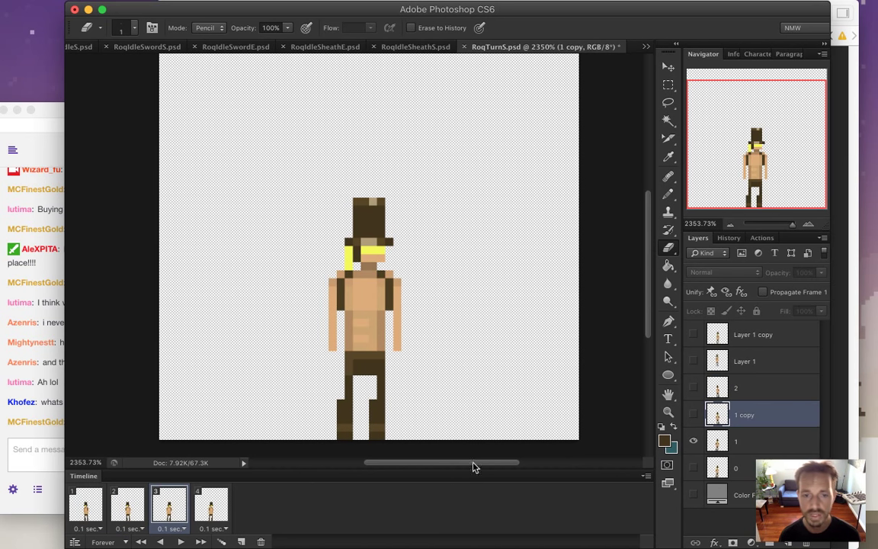
click(714, 443)
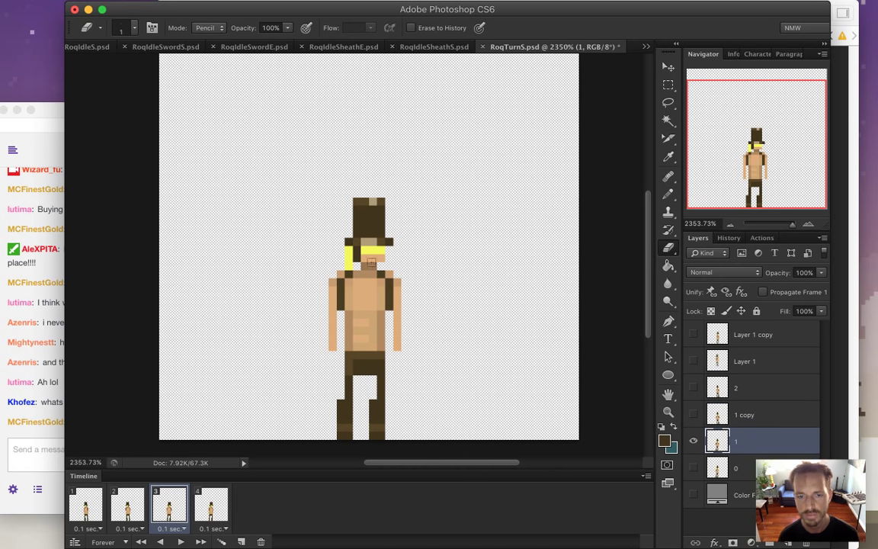
drag(348, 248, 343, 260)
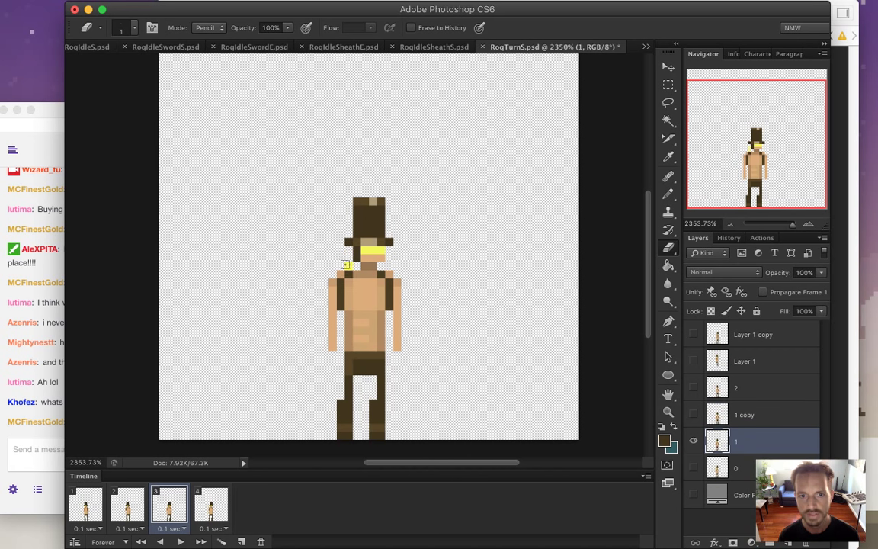
- Erase the yellow sheathed-sword pixels above the shoulder on layer 0 in frame 4, save the file, and select frame 1
click(210, 505)
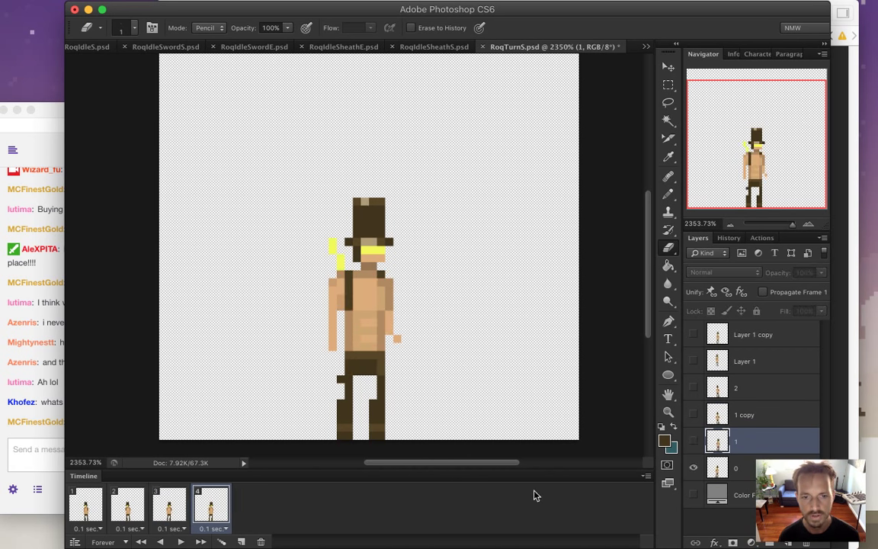
click(715, 468)
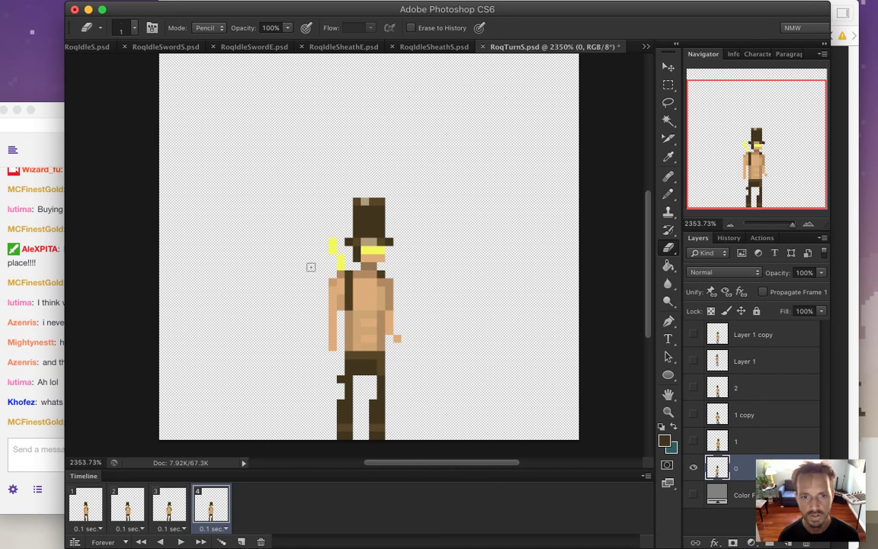
drag(340, 260, 331, 244)
key(super+s)
click(90, 509)
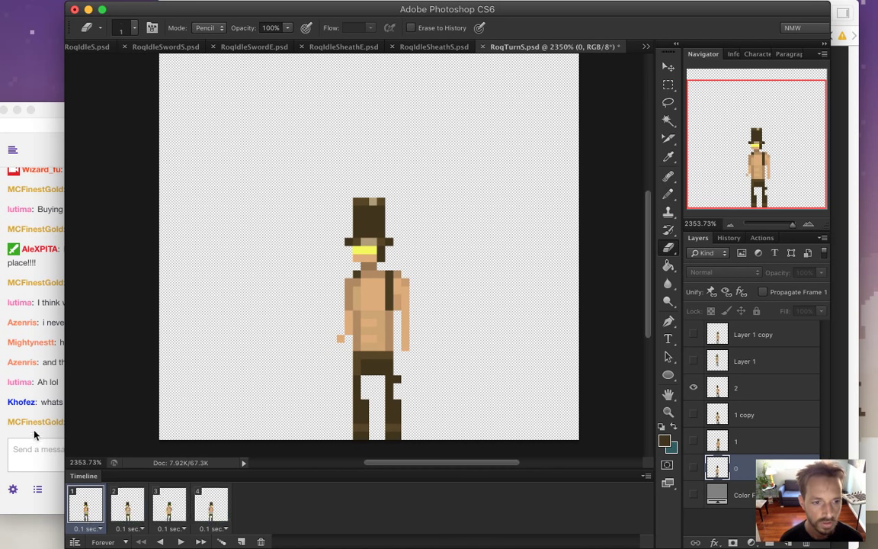
- Read the Twitch chat messages about paying with Amazon instead of Steam and about Darkest Dungeon's early access
click(31, 388)
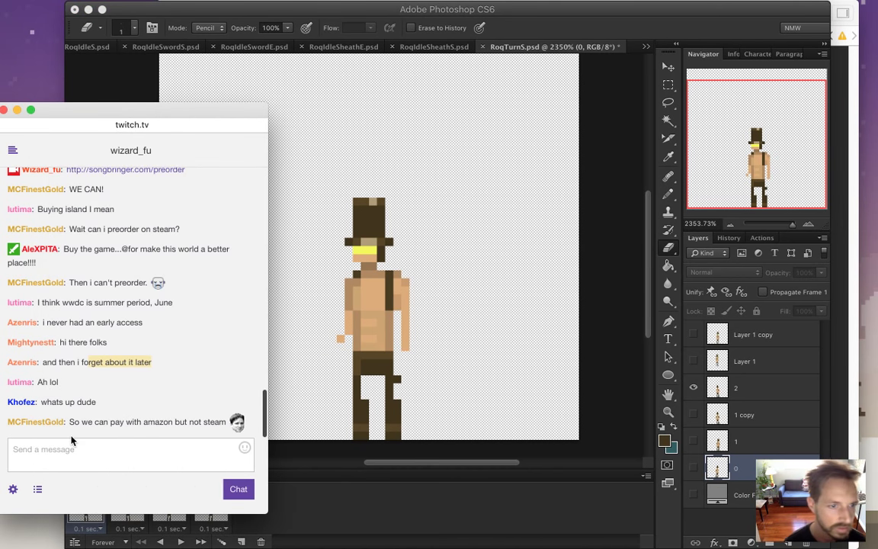
drag(44, 402, 97, 403)
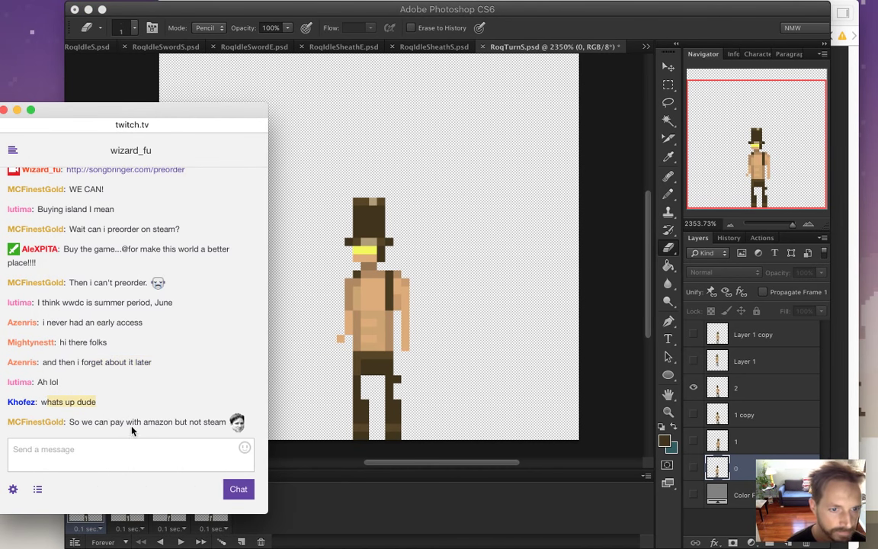
drag(75, 403, 195, 411)
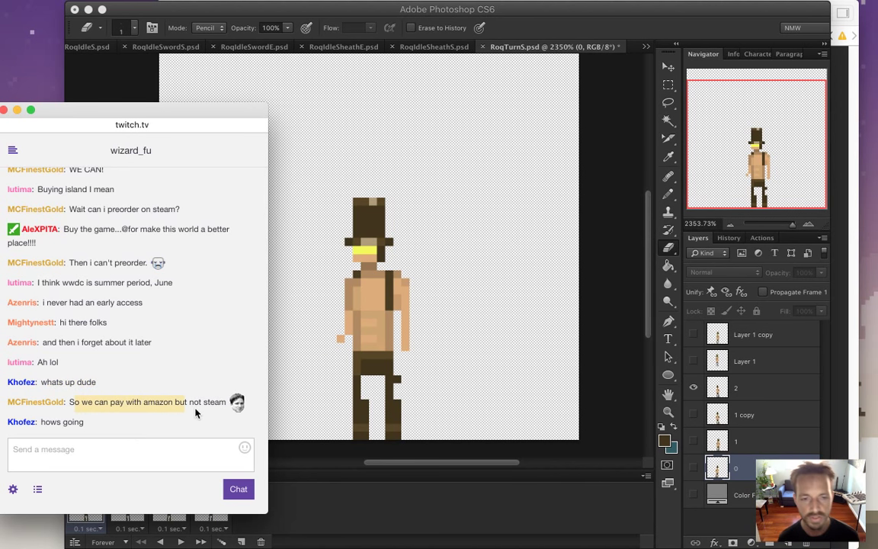
click(198, 413)
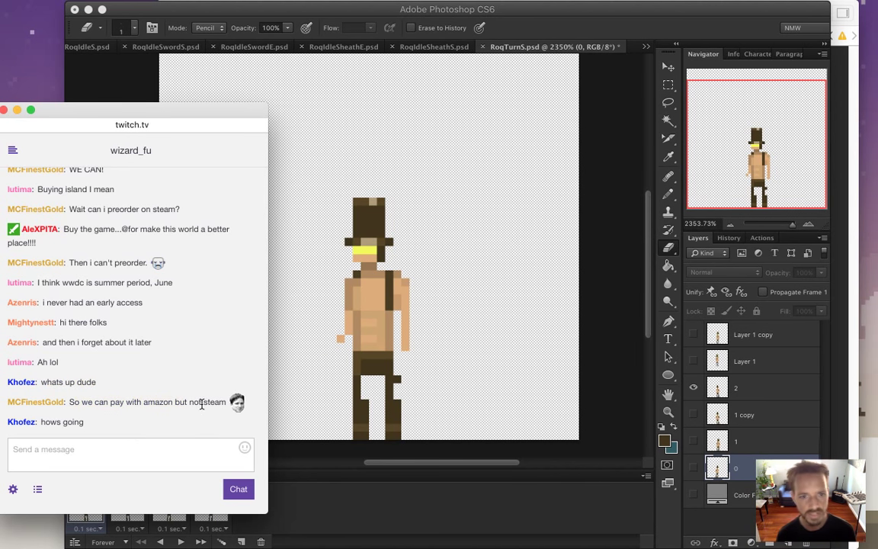
drag(203, 403, 227, 407)
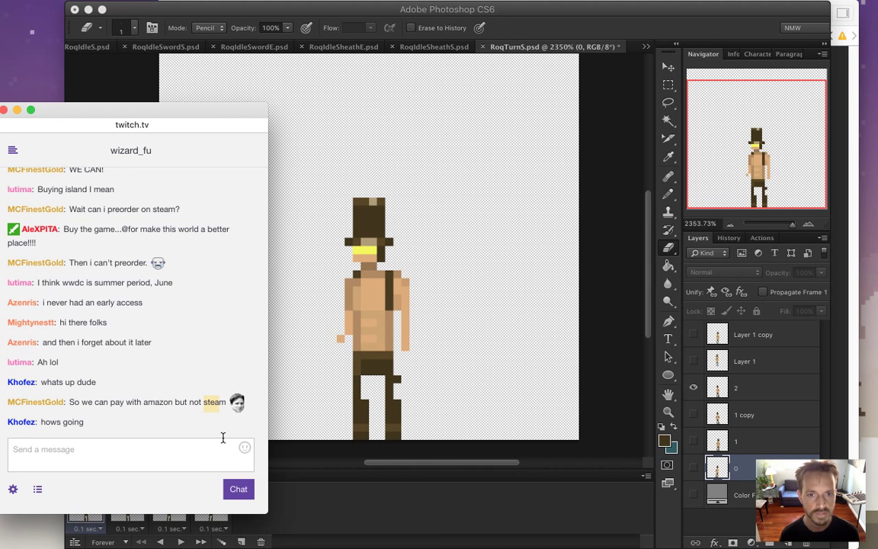
drag(43, 422, 107, 422)
drag(57, 402, 172, 400)
drag(57, 421, 171, 429)
- Switch to Safari, search the web for "darkest dungeon", and open the game's Steam store page from the results
mouse_move(867, 141)
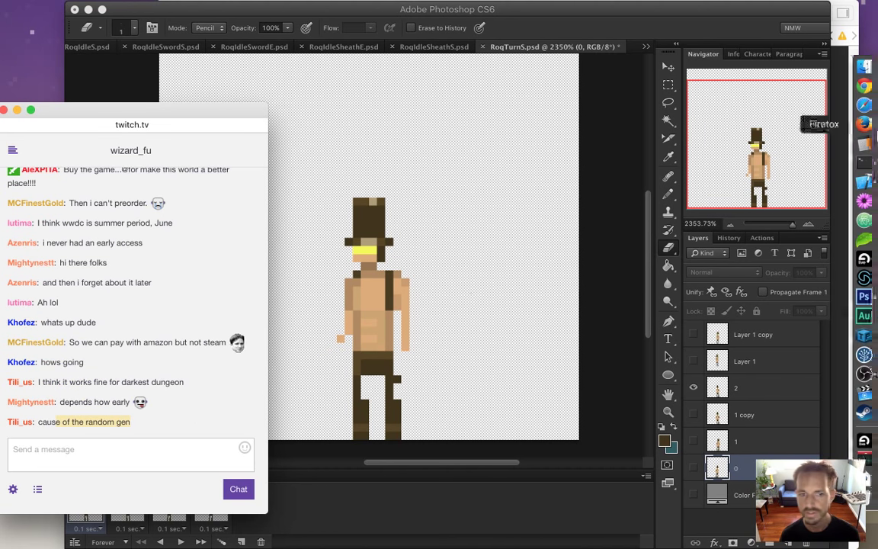
click(857, 105)
text(darkest dungeon)
key(Return)
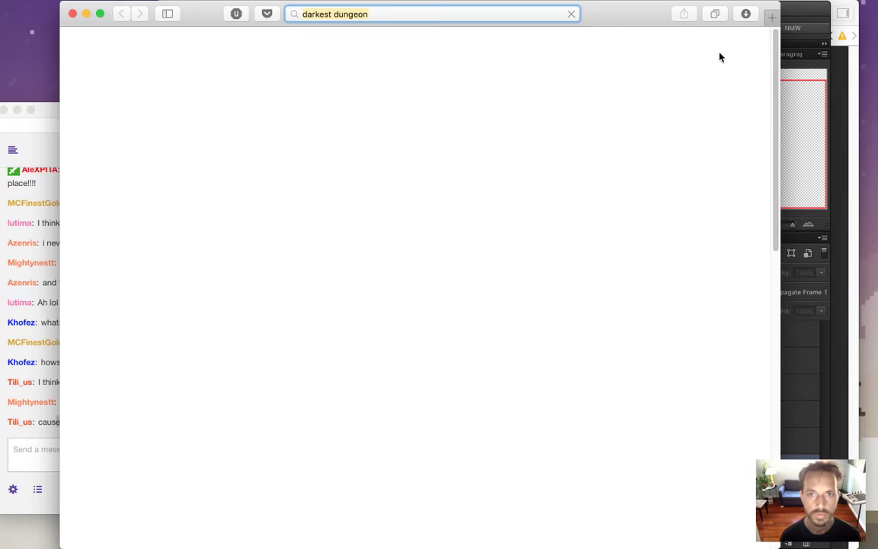
drag(625, 14, 676, 13)
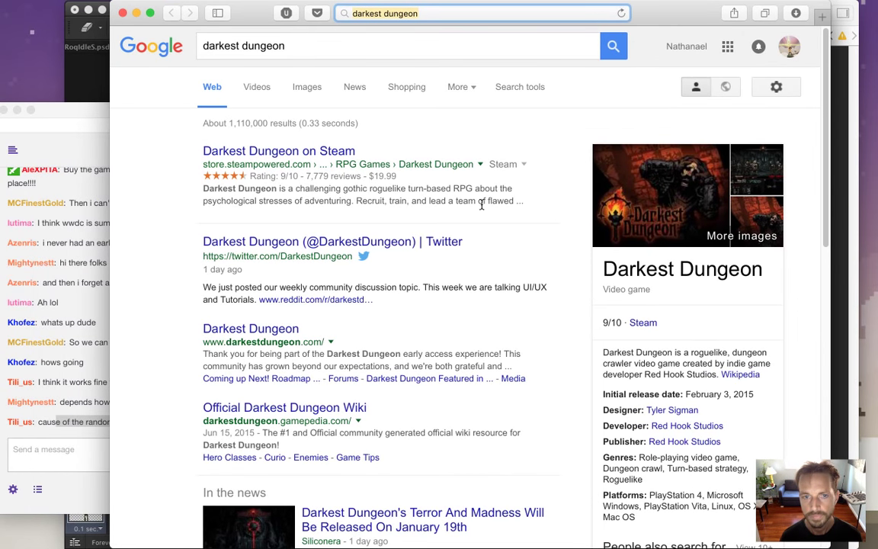
click(308, 153)
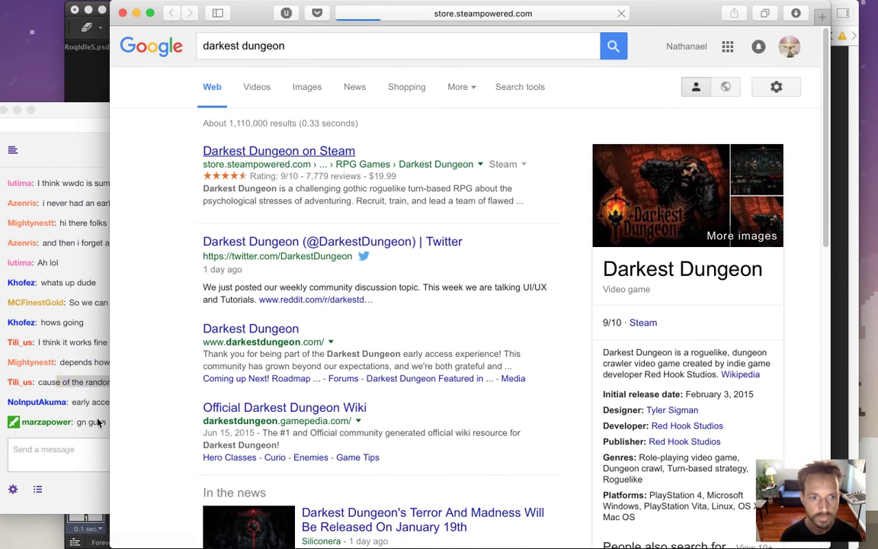
- Read the new Twitch chat messages about early access being a double-edged sword and a viewer saying good night
click(98, 415)
drag(92, 402, 174, 402)
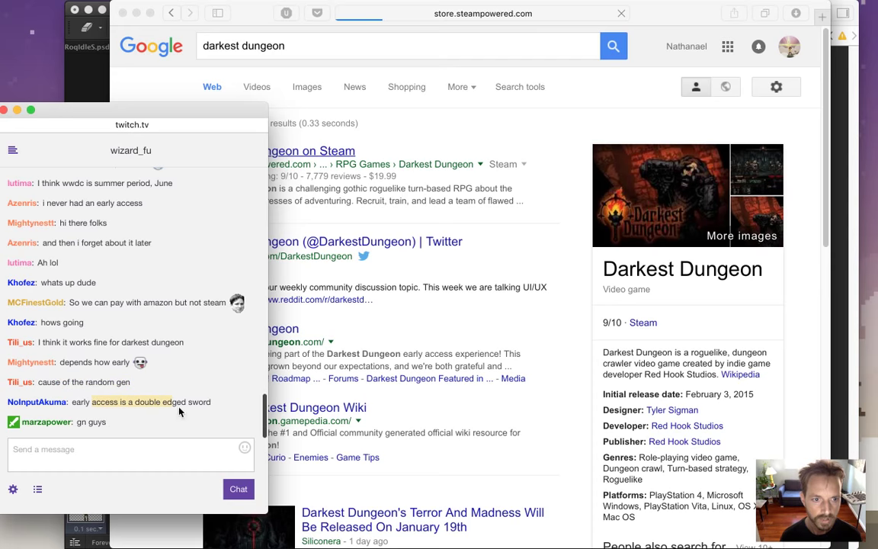
drag(77, 423, 108, 423)
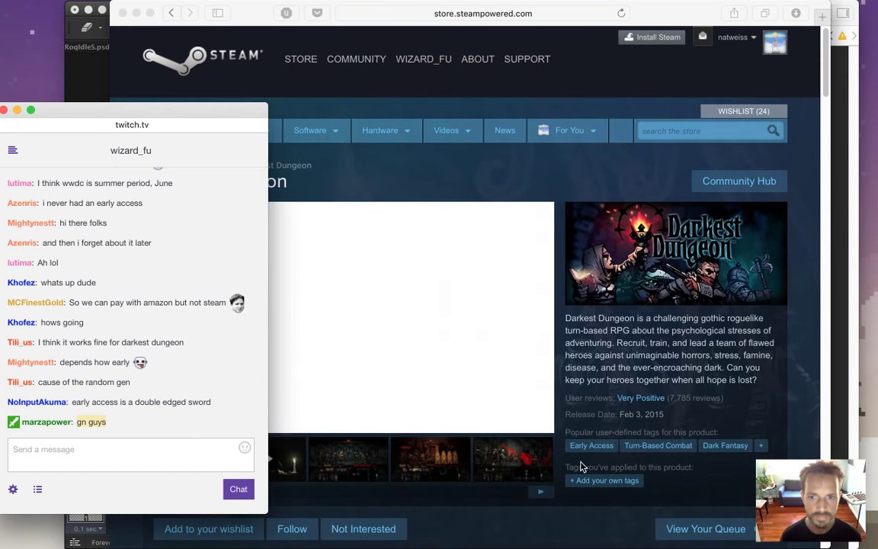
- Return to the Darkest Dungeon store page and skip ahead through its Official Early Access Launch Trailer
click(643, 362)
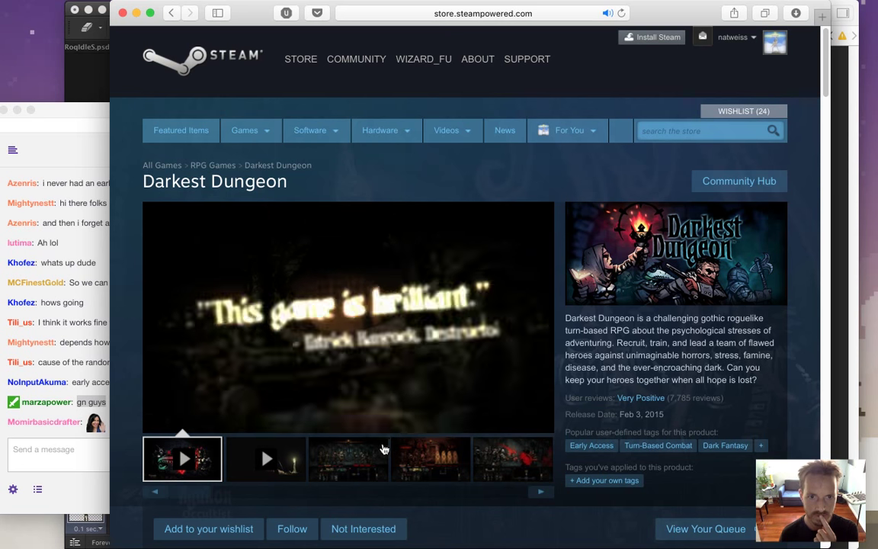
mouse_move(304, 423)
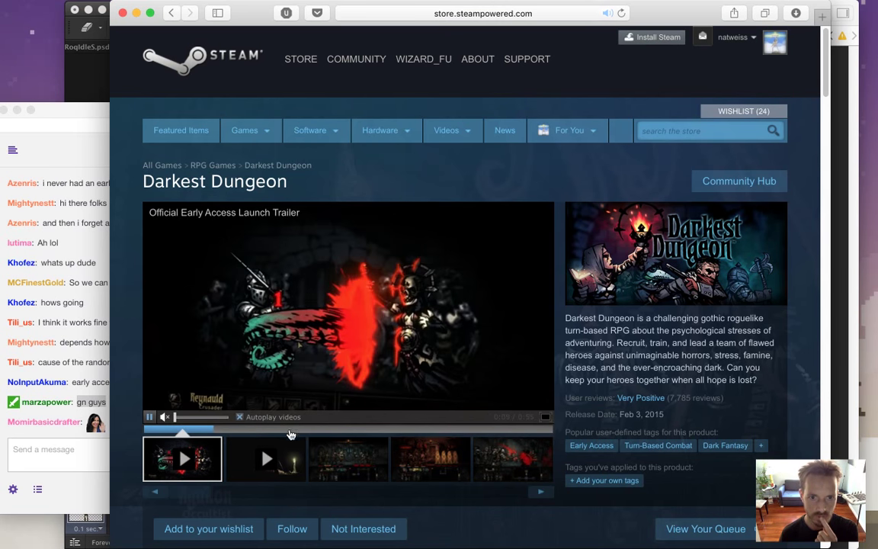
click(352, 431)
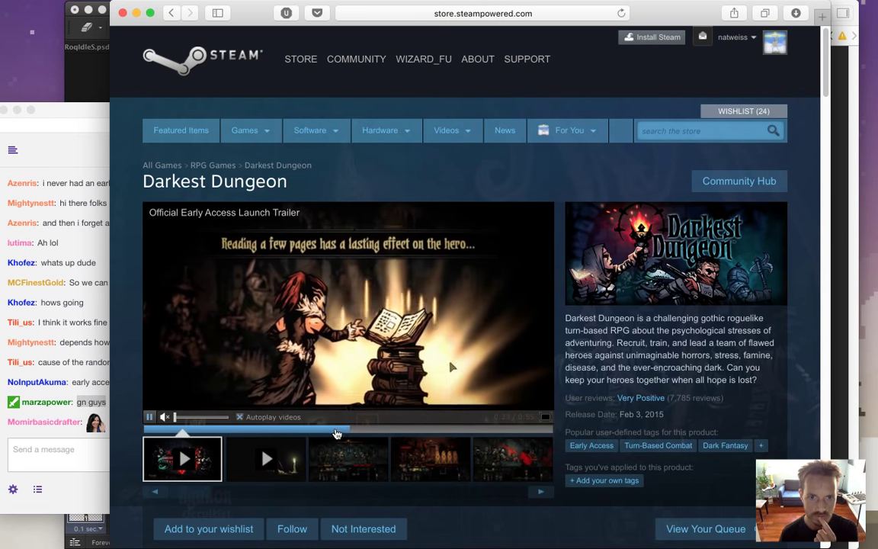
drag(359, 432, 432, 433)
- Look through the Darkest Dungeon screenshots on the store page, including the last ones in the gallery
click(431, 462)
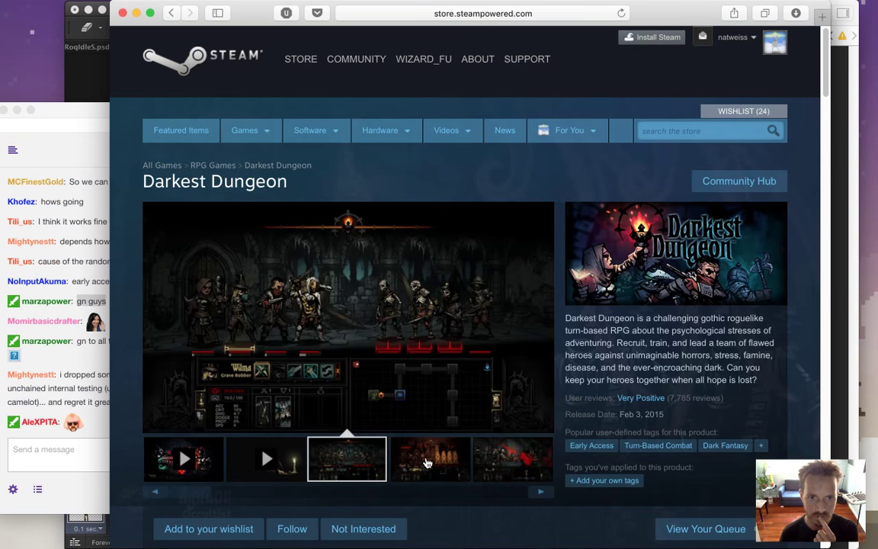
click(481, 463)
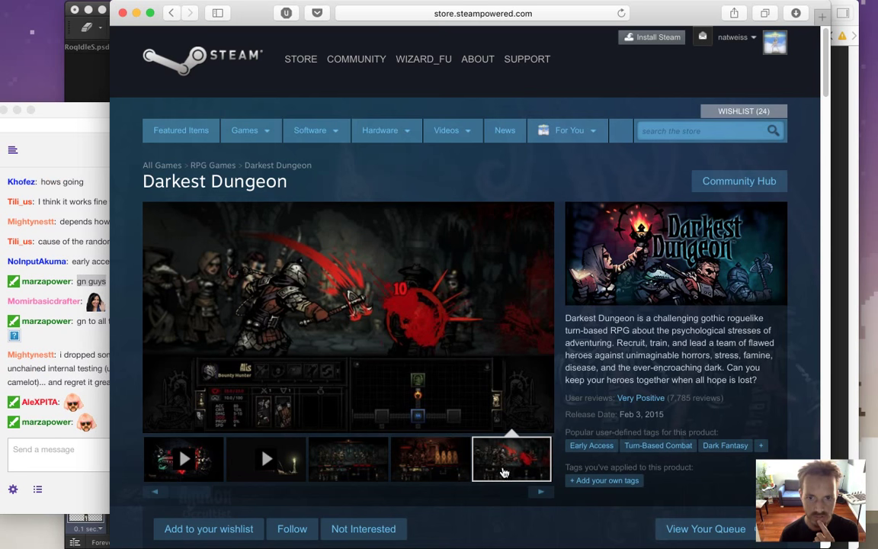
click(505, 490)
click(455, 464)
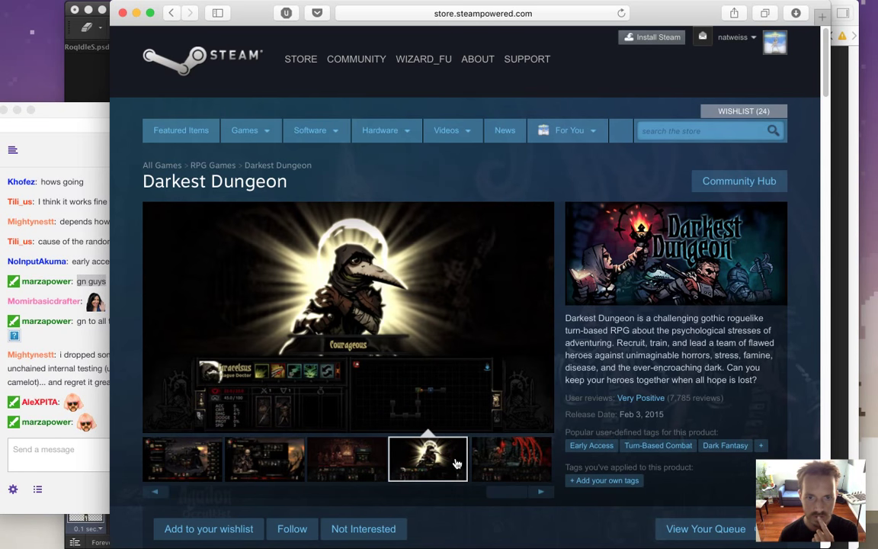
click(509, 465)
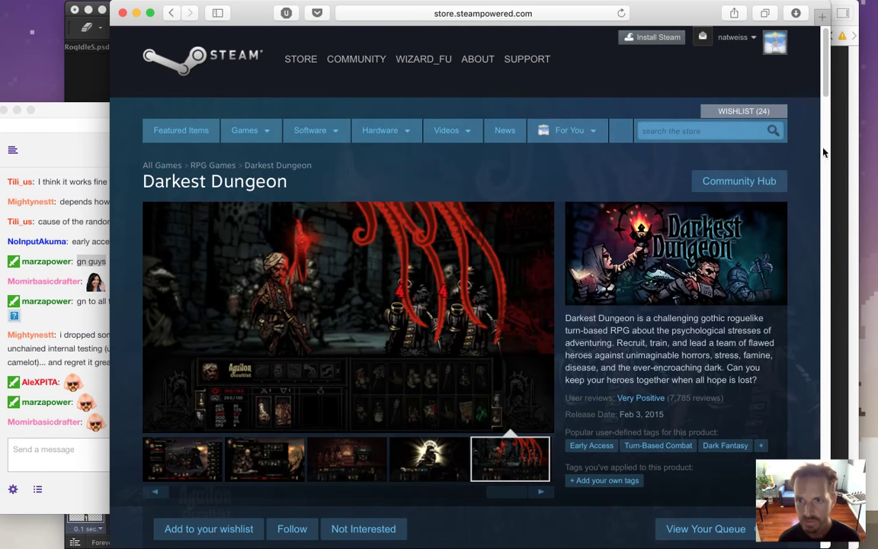
- Read the Darkest Dungeon description on its store page and add the game to the wishlist
scroll(828, 105, down, 3)
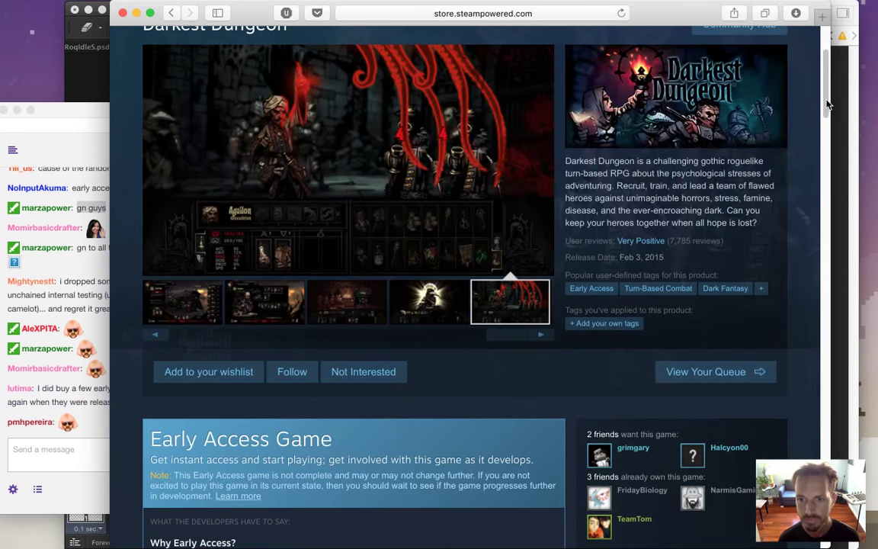
drag(828, 104, 828, 95)
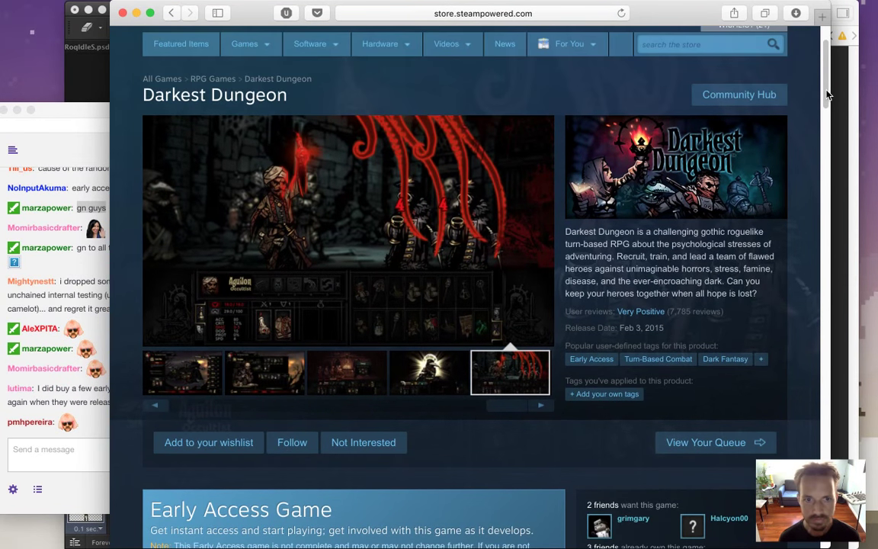
scroll(161, 295, down, 1)
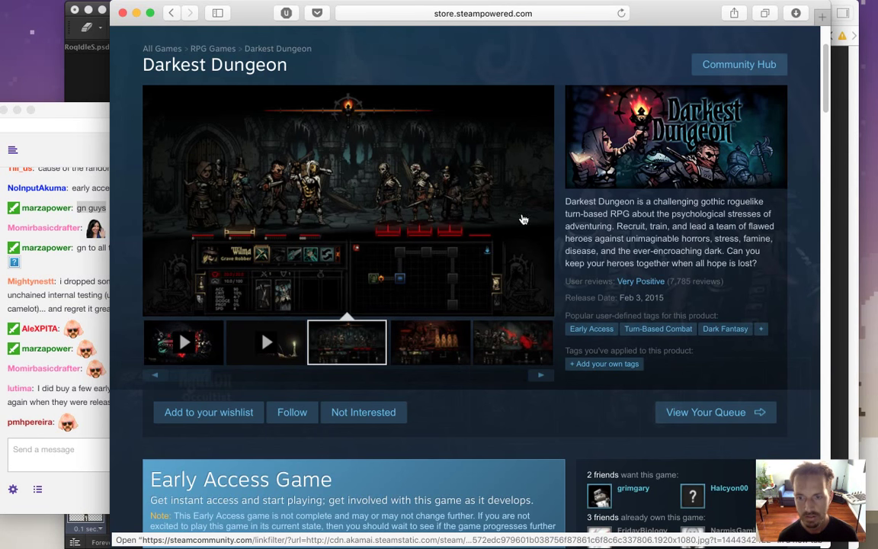
drag(594, 202, 691, 251)
drag(823, 93, 809, 121)
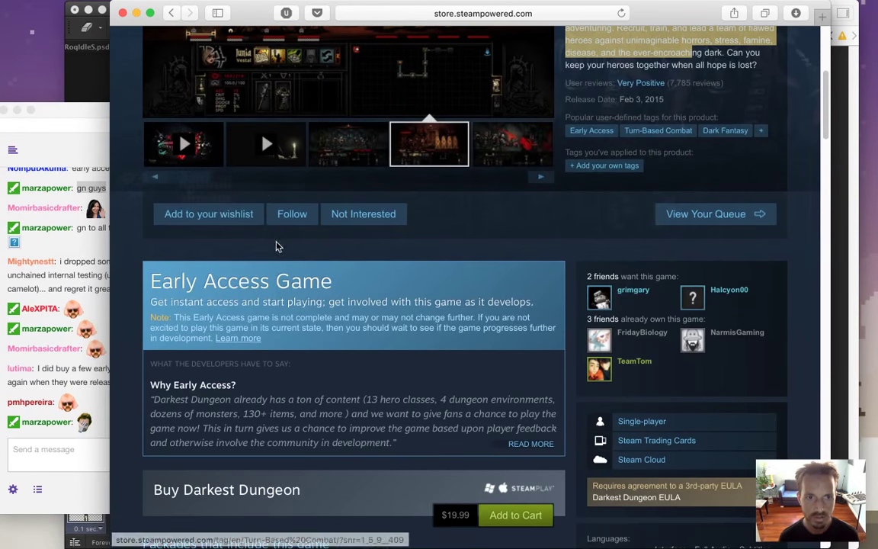
click(210, 217)
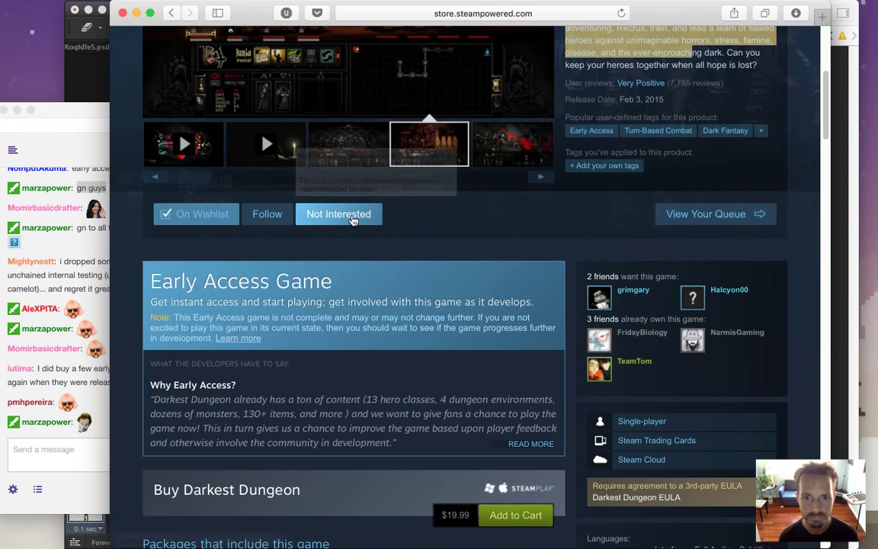
- Look over the Darkest Dungeon purchase options and recent updates, and close the browser window
drag(823, 105, 825, 147)
scroll(503, 134, down, 1)
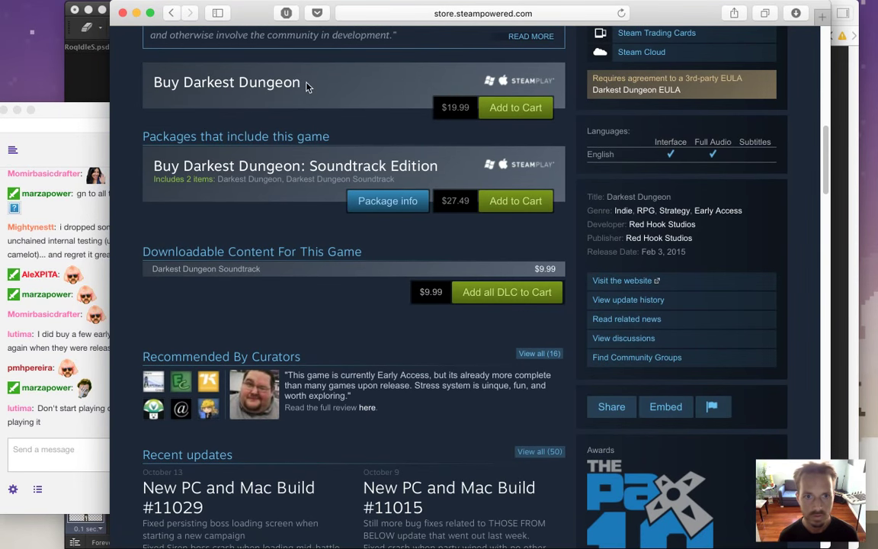
click(123, 13)
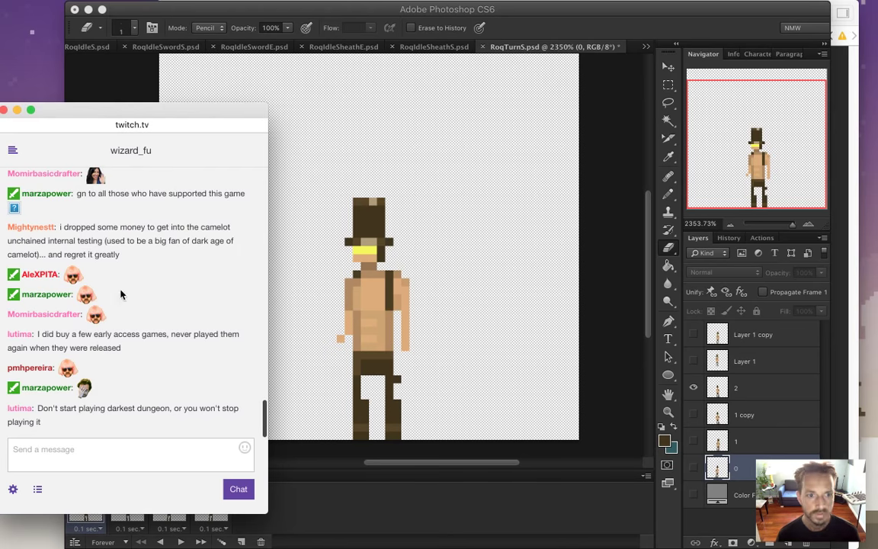
- Read the Twitch chat messages about Camelot Unchained, early access purchases and not starting to play Darkest Dungeon
drag(42, 334, 91, 346)
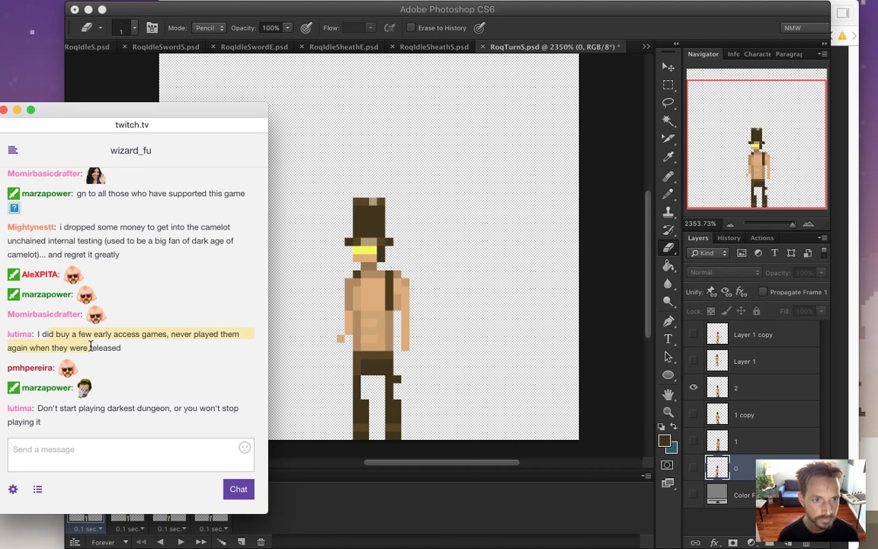
drag(98, 193, 190, 209)
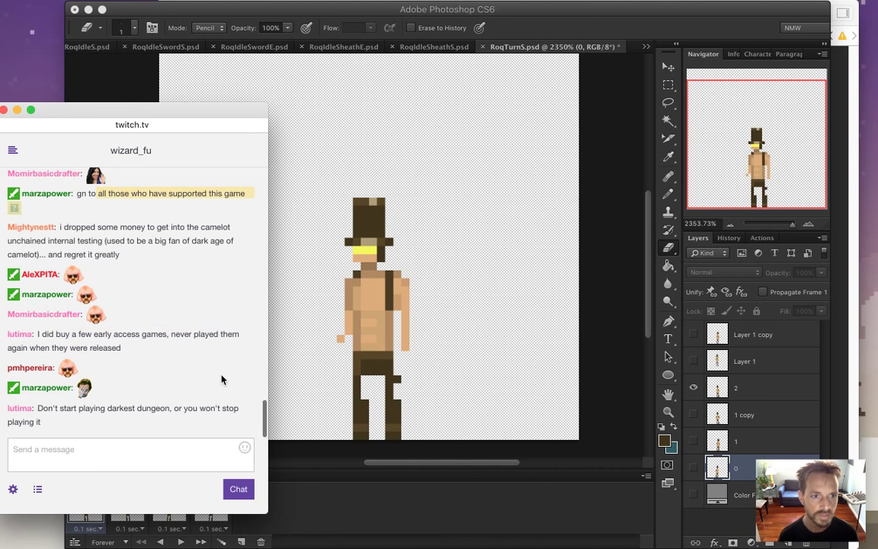
mouse_move(260, 408)
mouse_down()
mouse_move(264, 397)
mouse_move(261, 420)
mouse_up()
drag(76, 207, 95, 217)
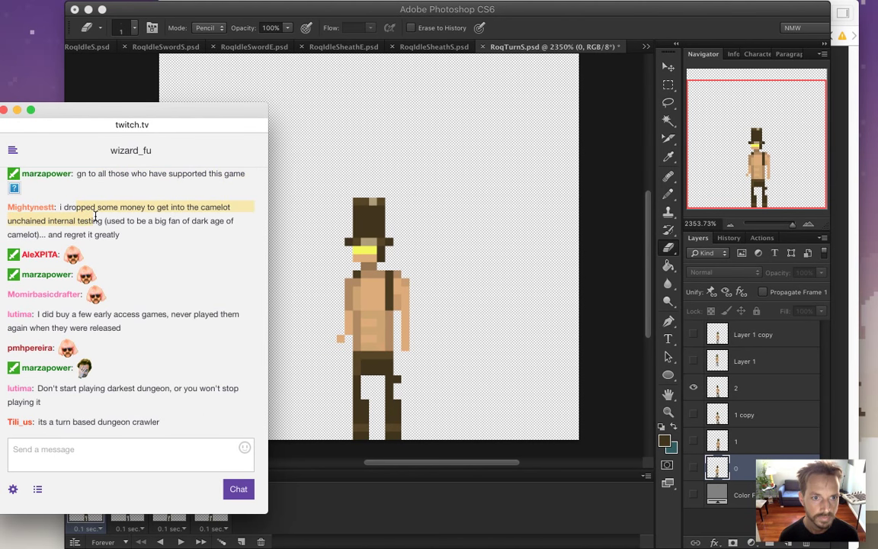
drag(95, 217, 67, 173)
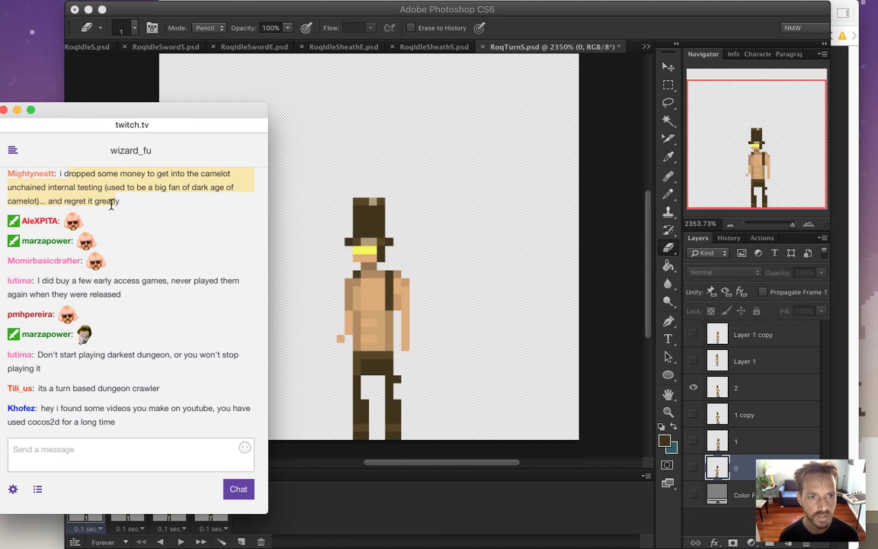
drag(55, 280, 115, 292)
click(115, 291)
drag(56, 281, 153, 288)
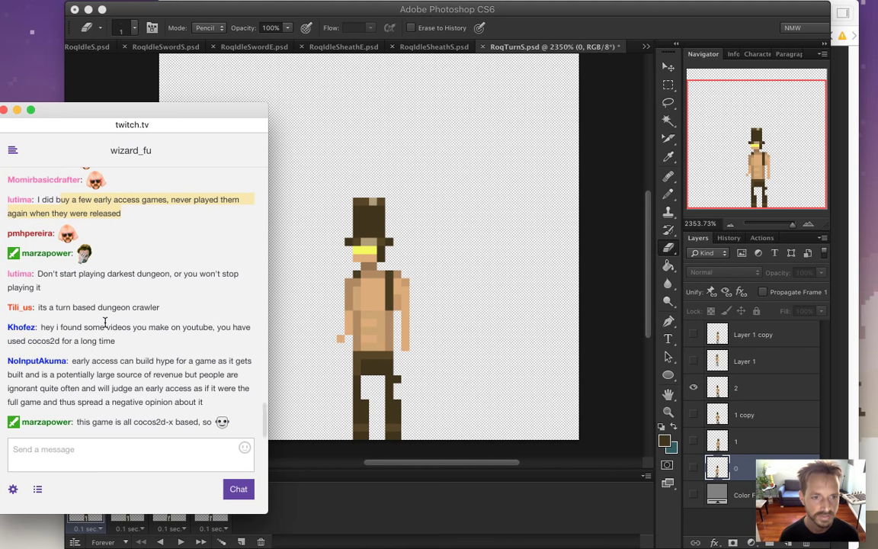
drag(38, 273, 67, 293)
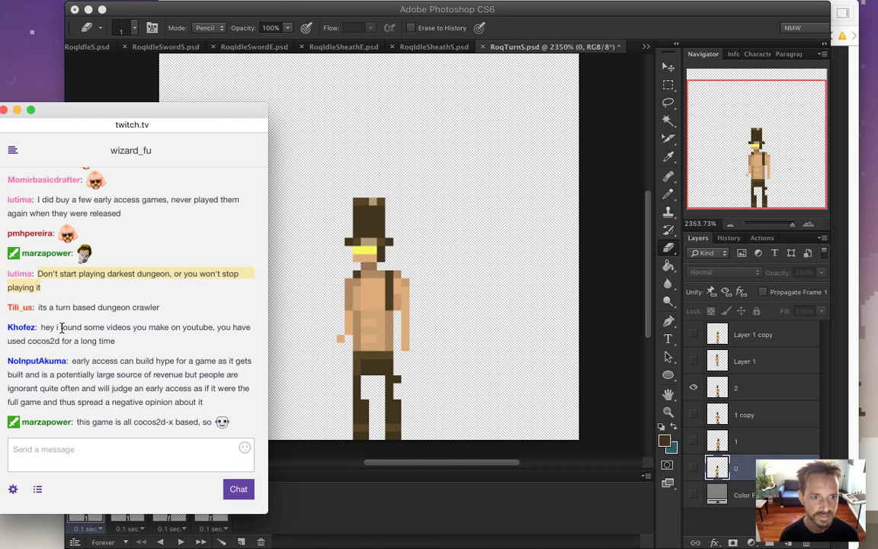
- Read the chat messages about the YouTube videos and cocos2d, and about players judging early access games as finished ones
drag(43, 327, 132, 346)
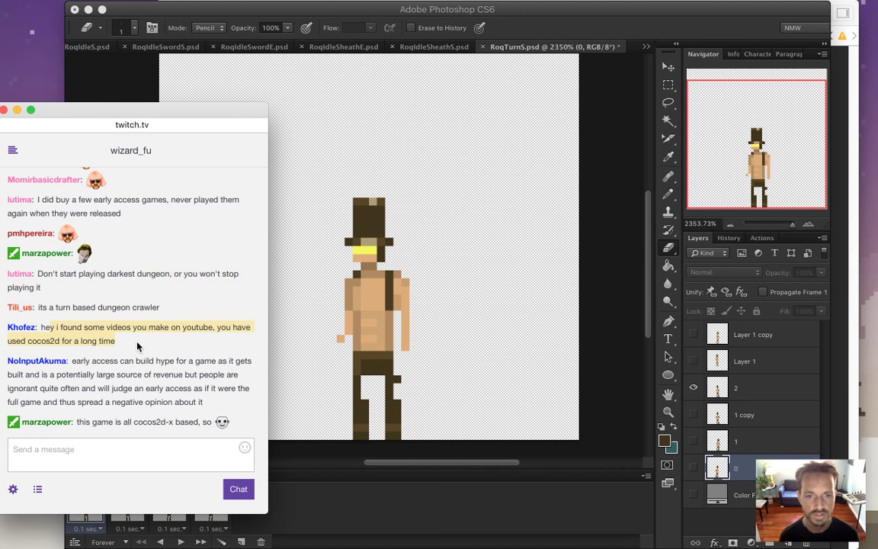
click(143, 342)
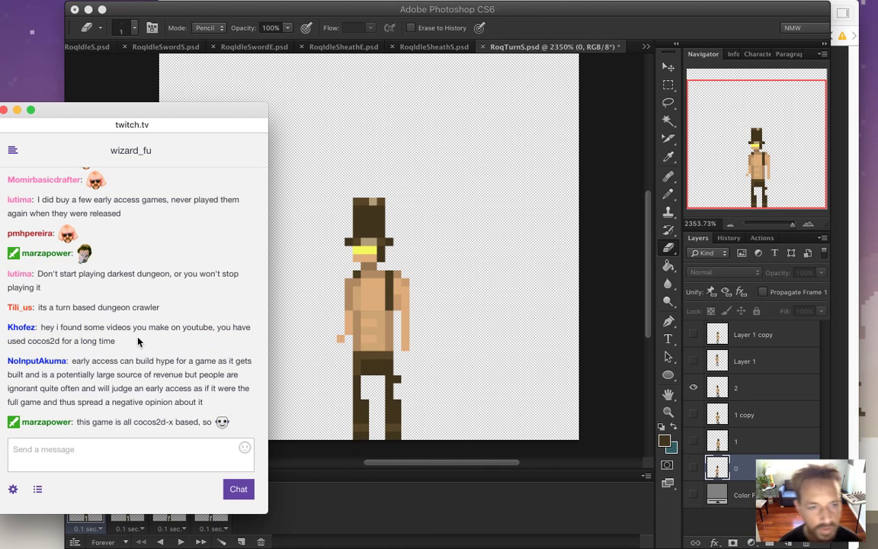
drag(28, 340, 60, 340)
click(148, 359)
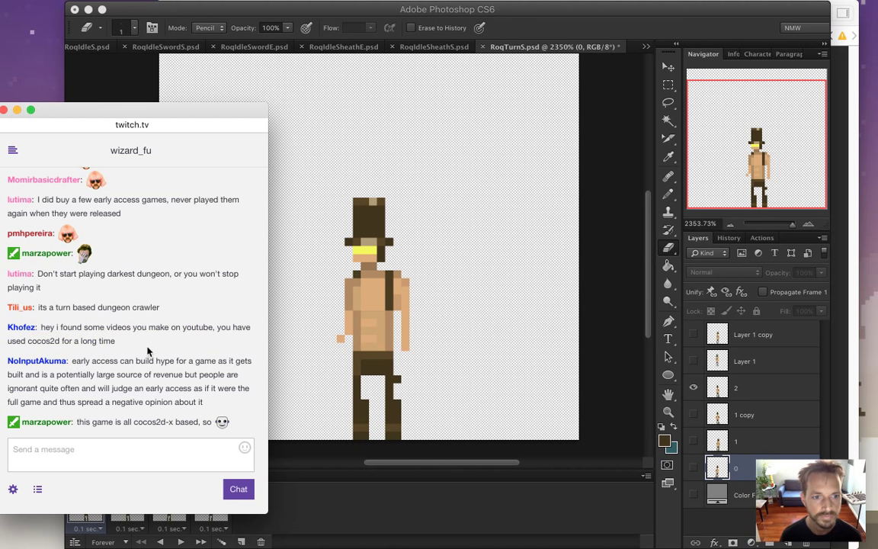
double_click(79, 361)
drag(95, 361, 206, 398)
click(129, 383)
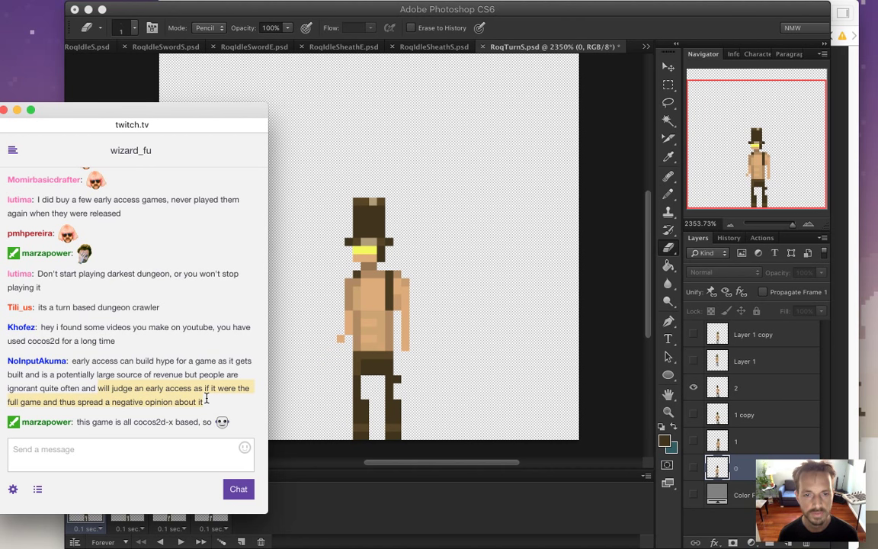
click(206, 398)
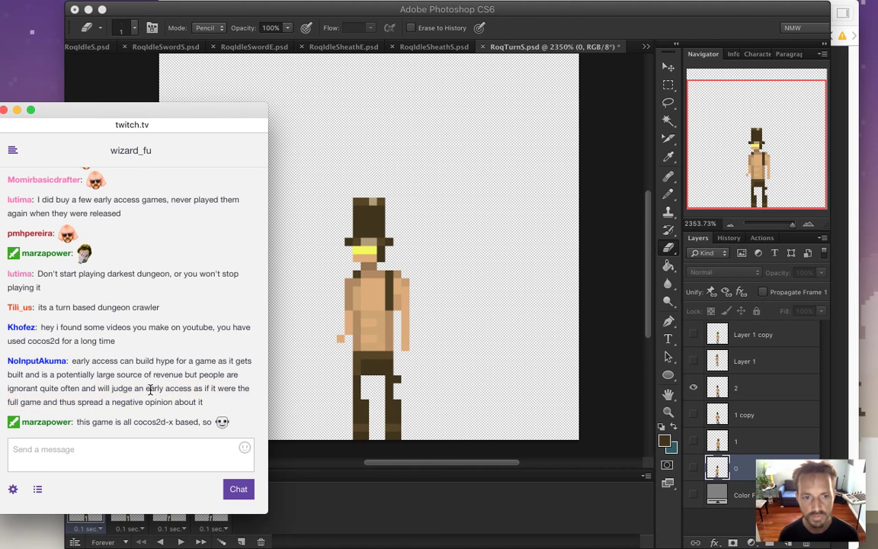
drag(146, 389, 190, 389)
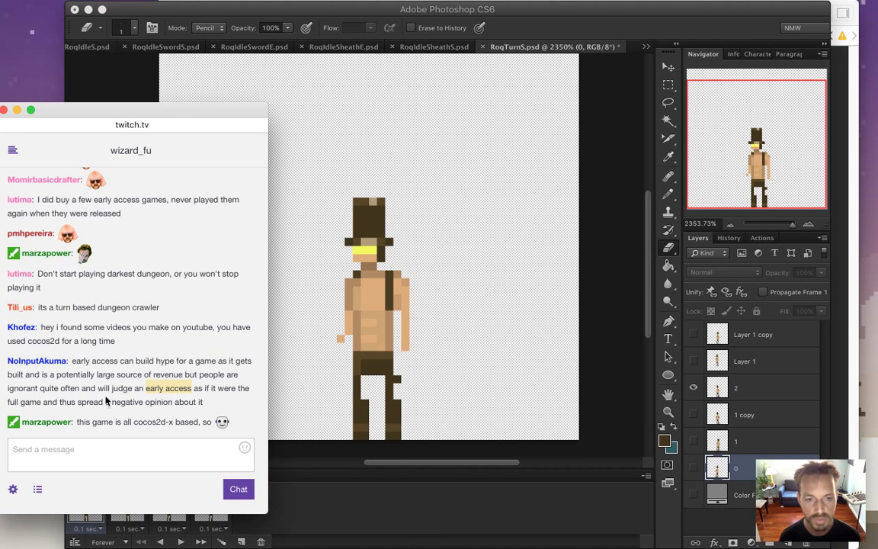
drag(43, 402, 101, 403)
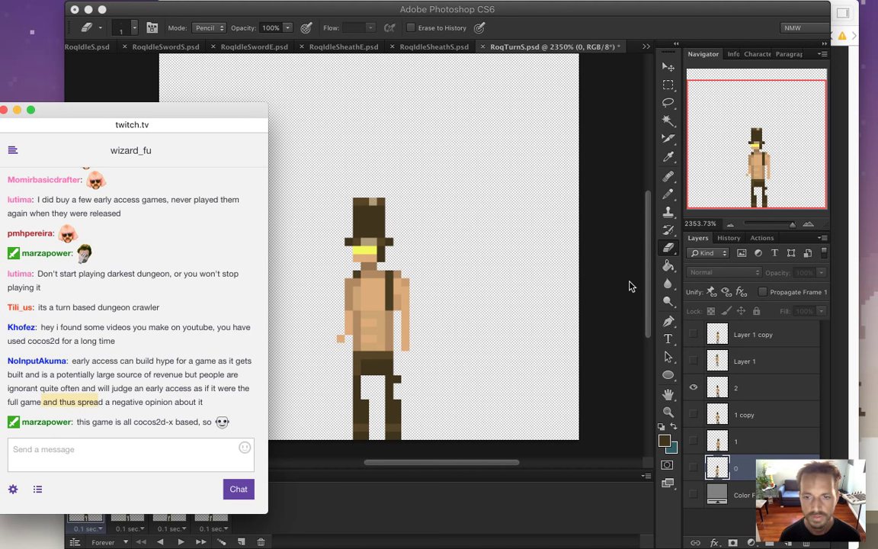
- Return to RoqTurnS.psd in Photoshop and check all four animation frames forwards and backwards, ending on frame 1
click(582, 244)
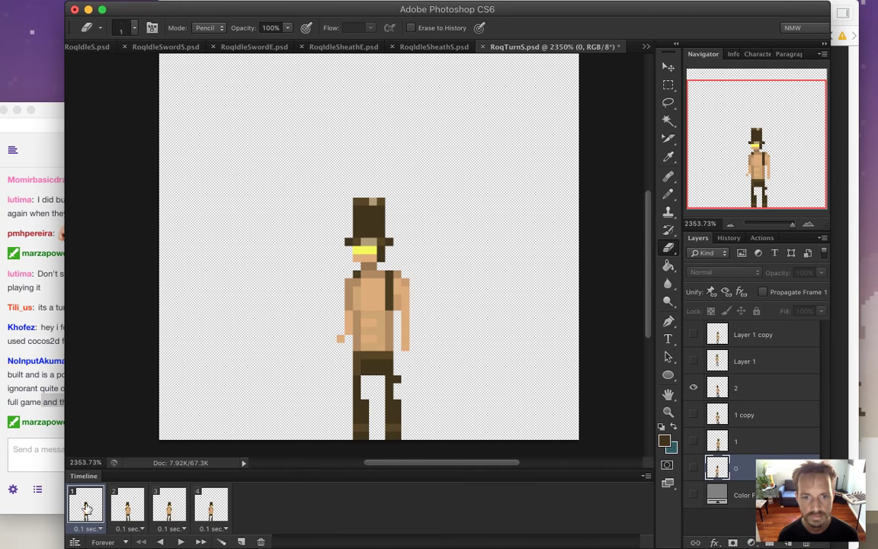
click(127, 509)
click(169, 508)
click(215, 507)
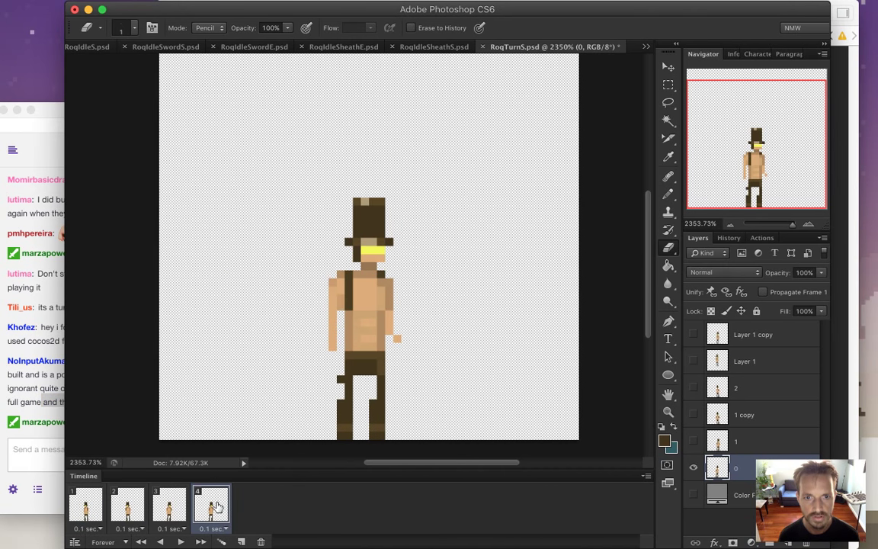
click(169, 507)
click(127, 506)
click(84, 507)
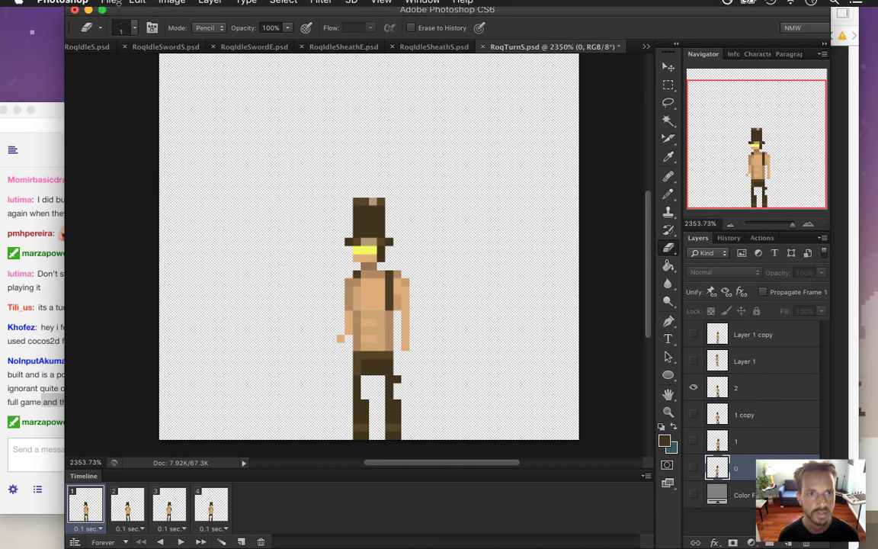
- Render all frames as the PNG image sequence RoqTurnS.png at document size, 10 fps, with one-digit numbering from 0
click(109, 8)
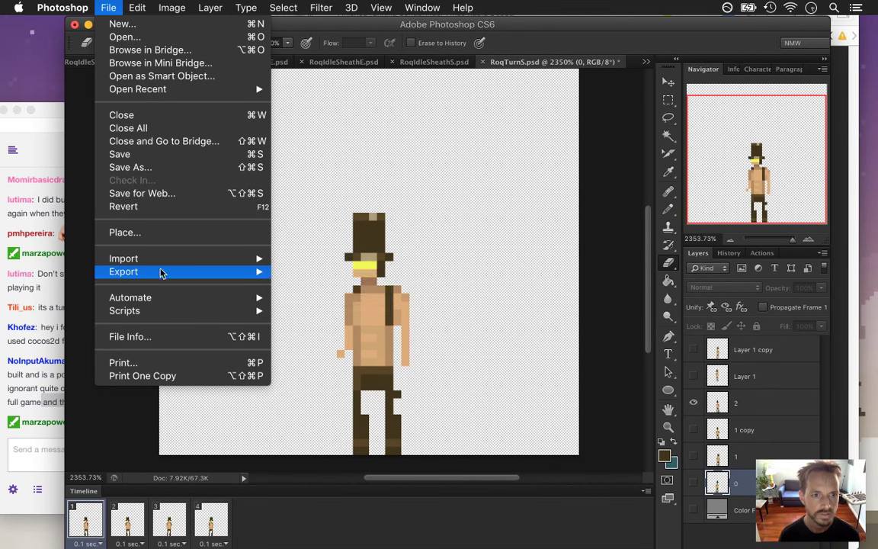
mouse_move(161, 272)
click(314, 298)
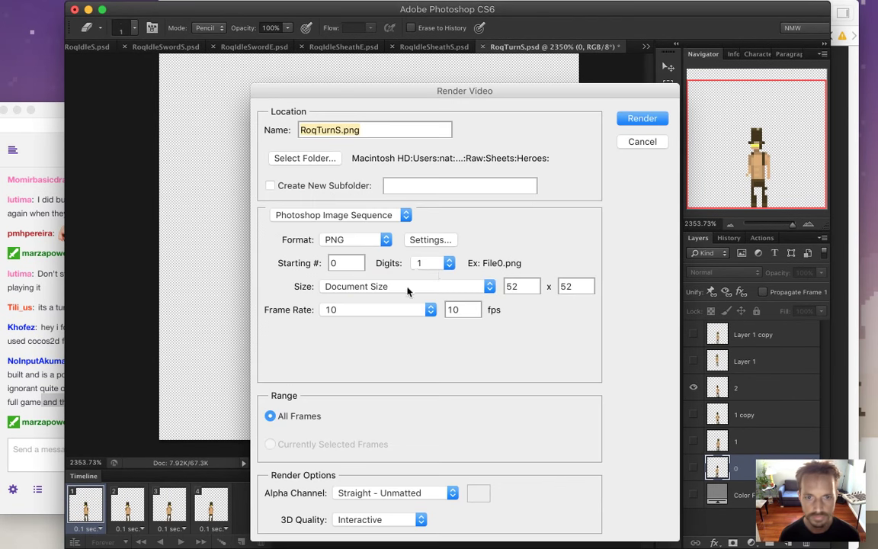
click(639, 117)
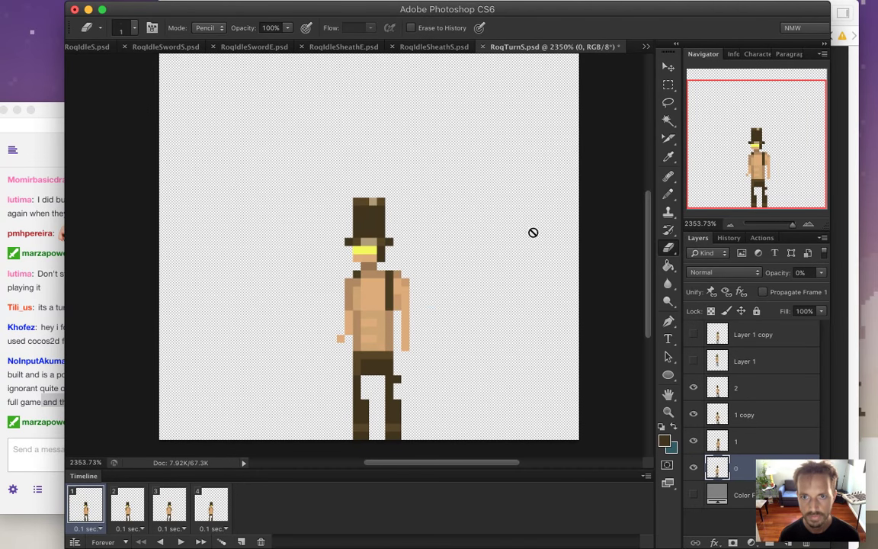
- Switch to the Songbringer project in Xcode and open Roq.txt from the Profiles assets
key(super+Tab)
key(super+Tab)
key(super+Tab)
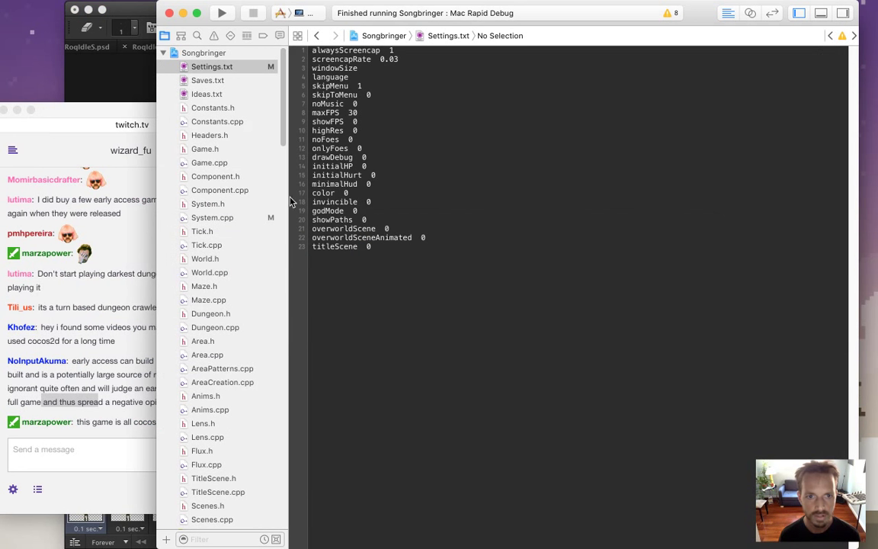
scroll(270, 402, down, 15)
scroll(268, 448, down, 3)
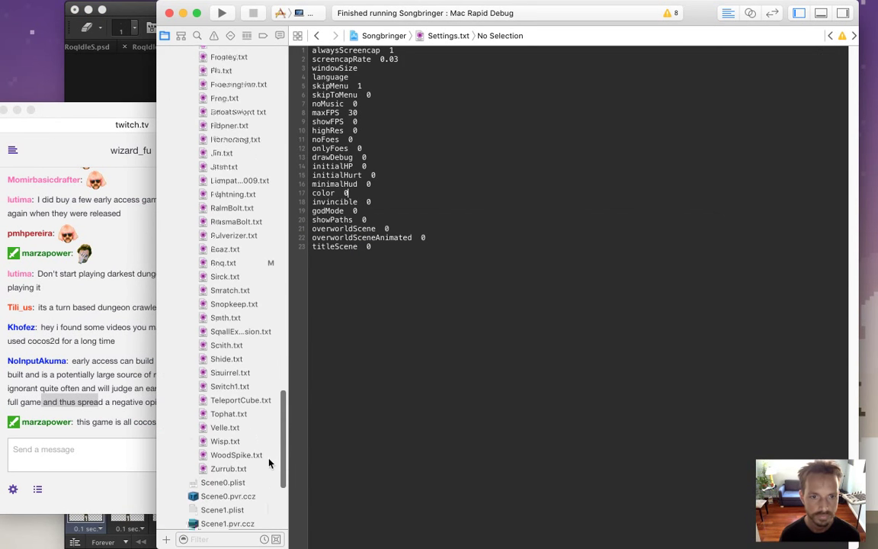
scroll(255, 396, up, 3)
click(255, 333)
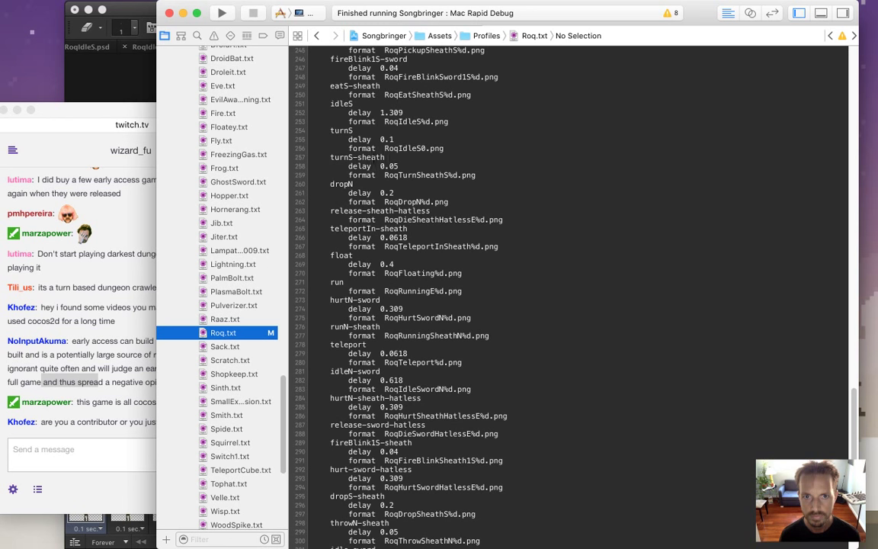
- Change the turnS animation's format to RoqTurnS%d.png and its delay to 0.05
click(388, 131)
key(super+Left)
key(shift+Down)
key(shift+Down)
key(shift+Down)
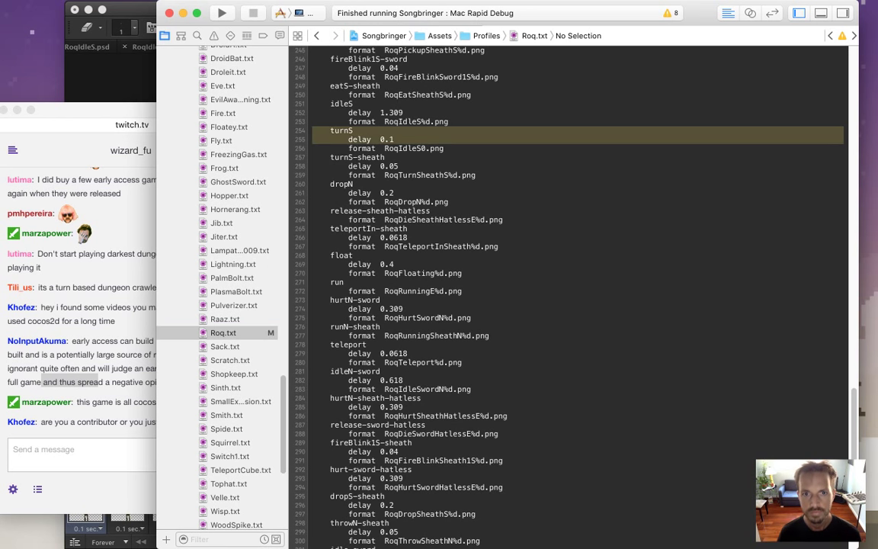
click(430, 148)
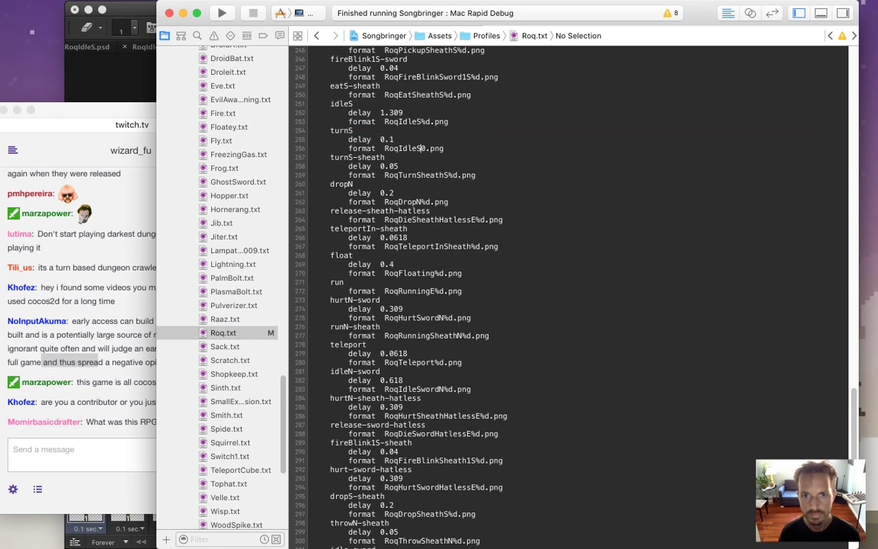
click(418, 148)
key(BackSpace)
key(BackSpace)
key(BackSpace)
key(BackSpace)
text(Turn)
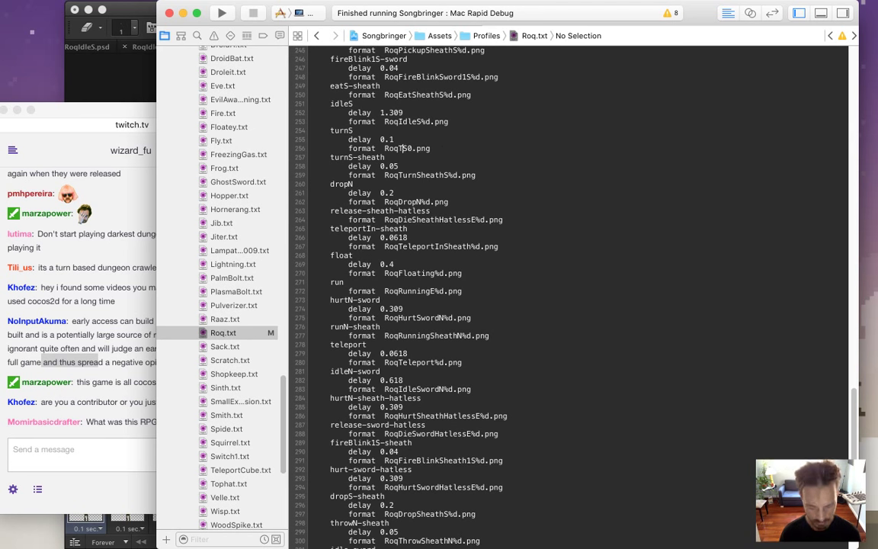
click(420, 148)
key(Delete)
text(%d)
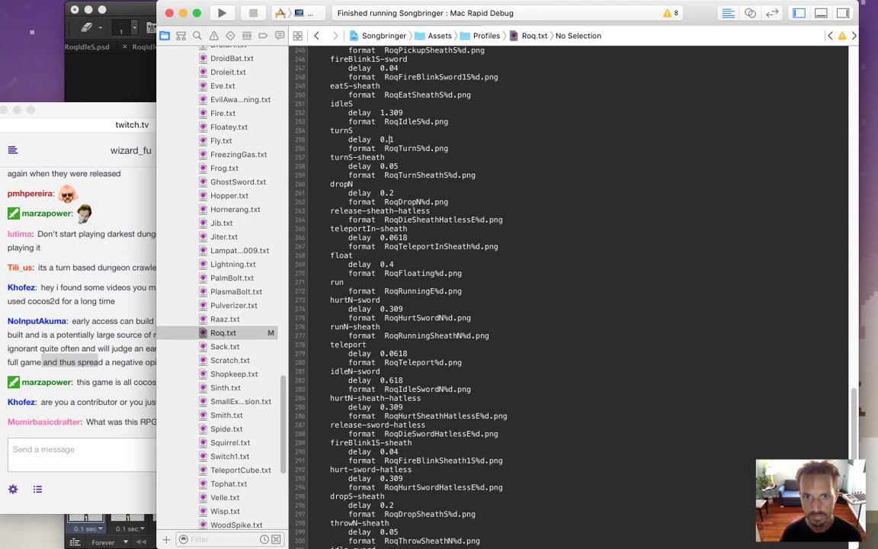
key(BackSpace)
text(05)
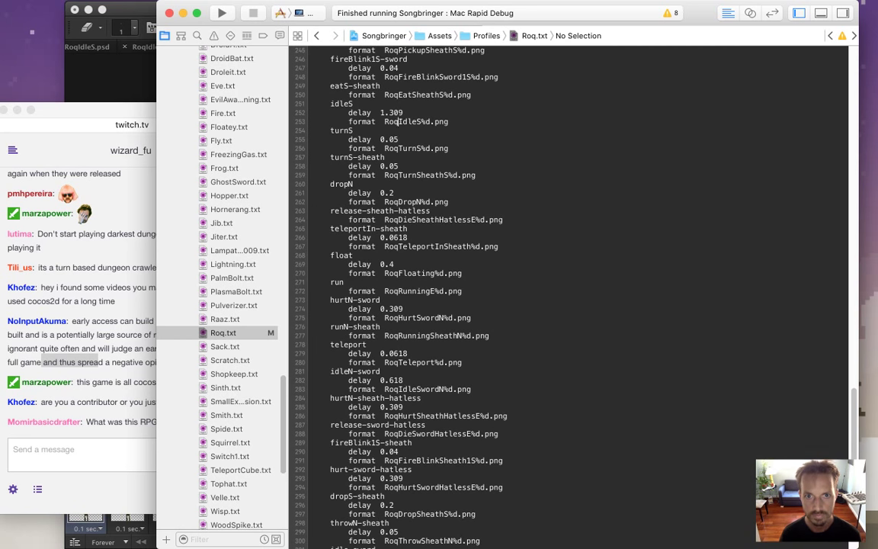
- Duplicate the turnS-sheath animation entry directly below itself in Roq.txt and rename the copy turnS-sword
key(Down)
key(shift+Down)
key(shift+Down)
key(shift+Down)
key(super+c)
key(Right)
key(super+v)
key(BackSpace)
key(BackSpace)
key(BackSpace)
key(BackSpace)
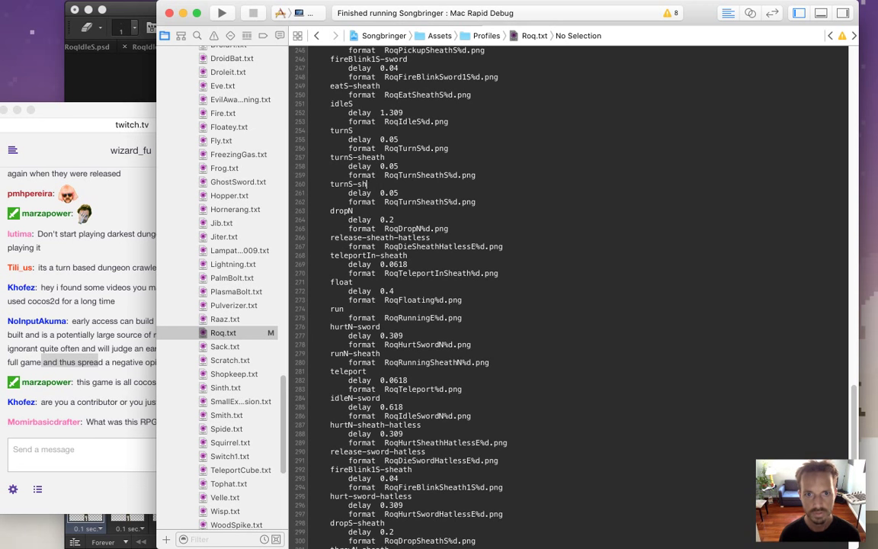
text(word)
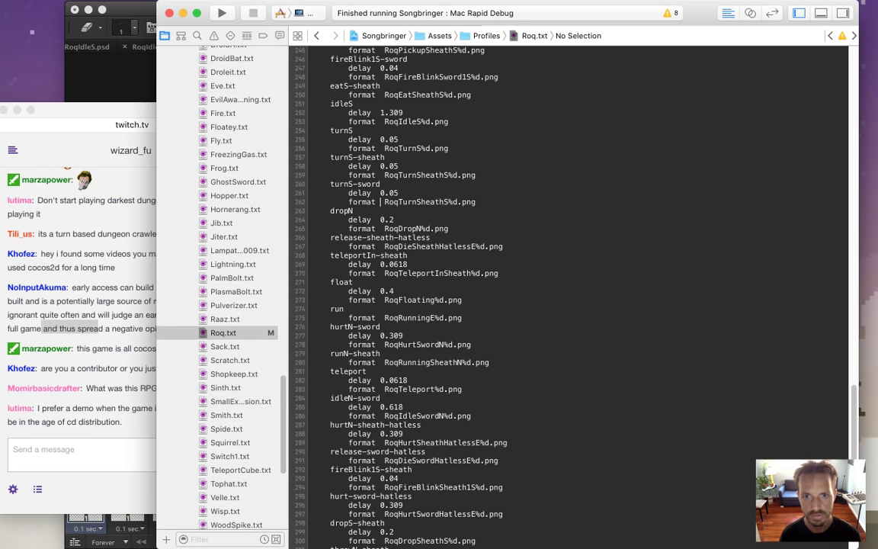
- Change the turnS-sword animation's format to RoqTurnSwordS%d.png
key(BackSpace)
key(BackSpace)
key(BackSpace)
key(BackSpace)
key(BackSpace)
key(BackSpace)
text(Sword)
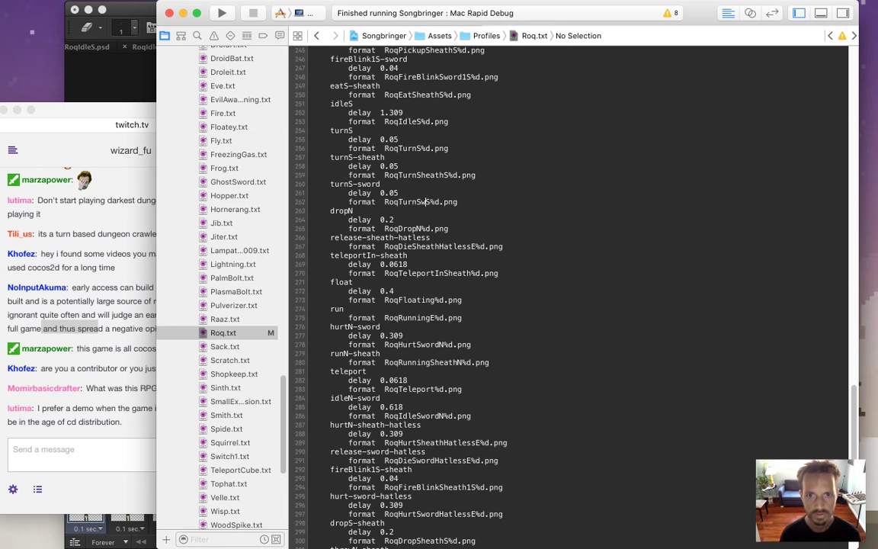
key(Up)
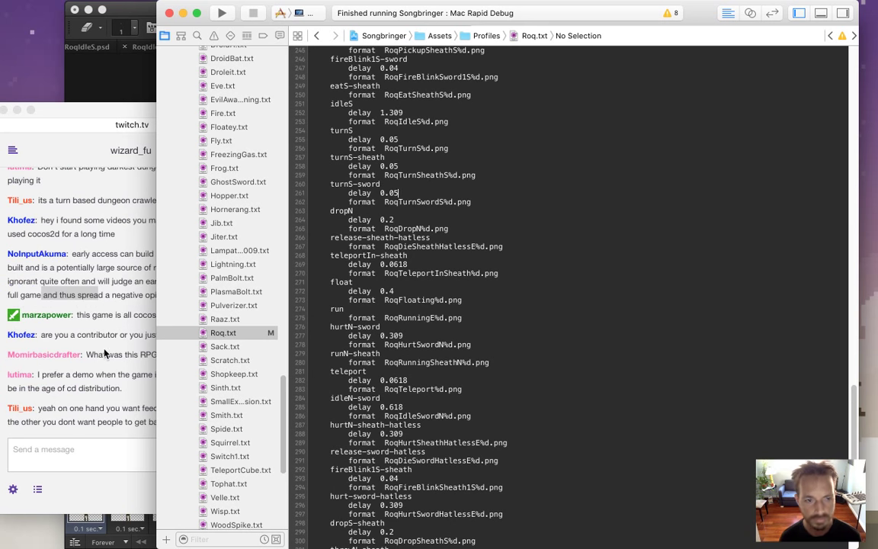
- Switch to the Twitch chat and read the viewer's question about contributing to the engine or just using it
click(99, 318)
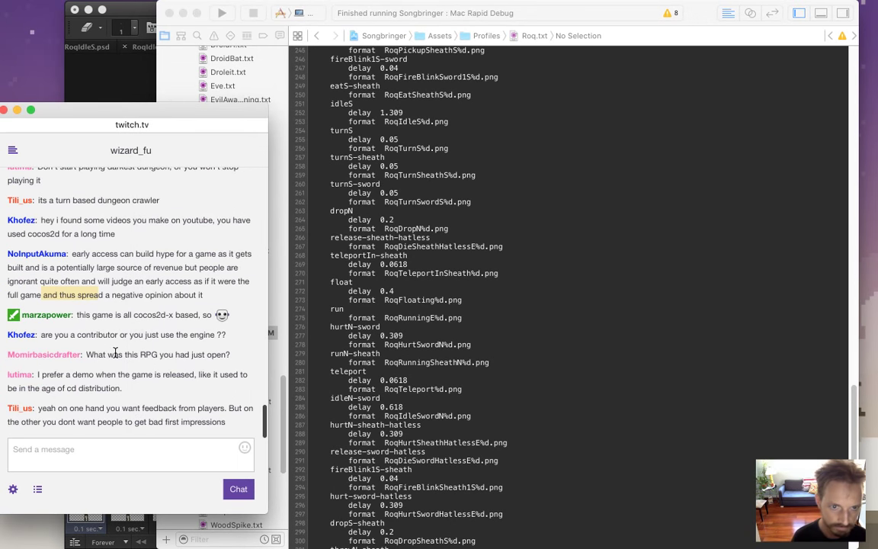
drag(54, 335, 119, 336)
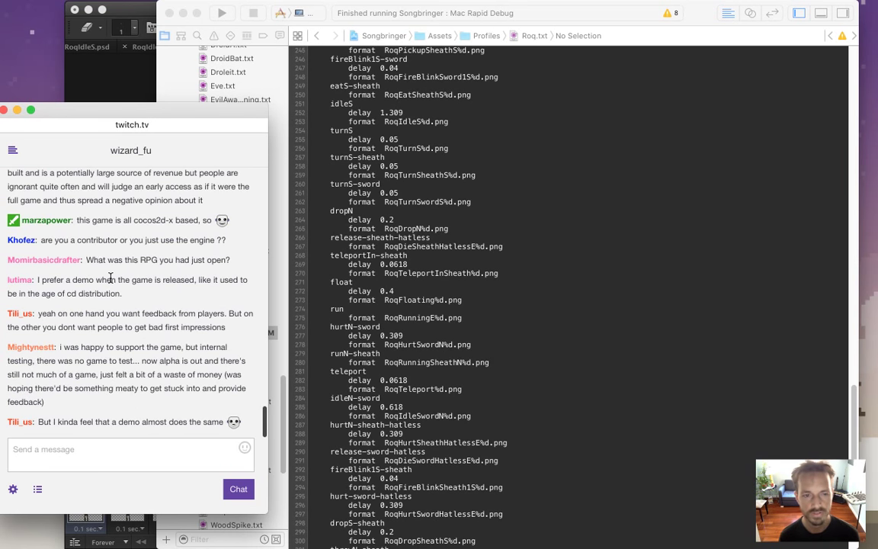
drag(57, 240, 117, 240)
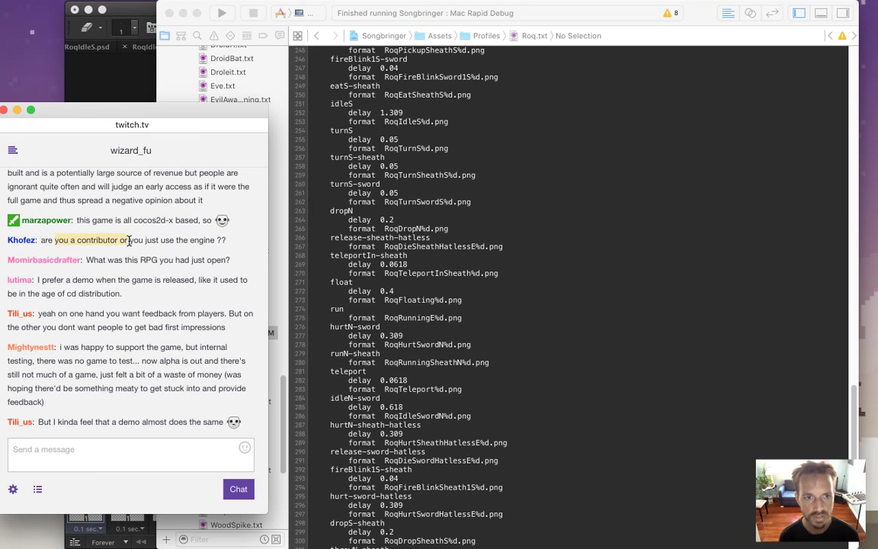
click(173, 231)
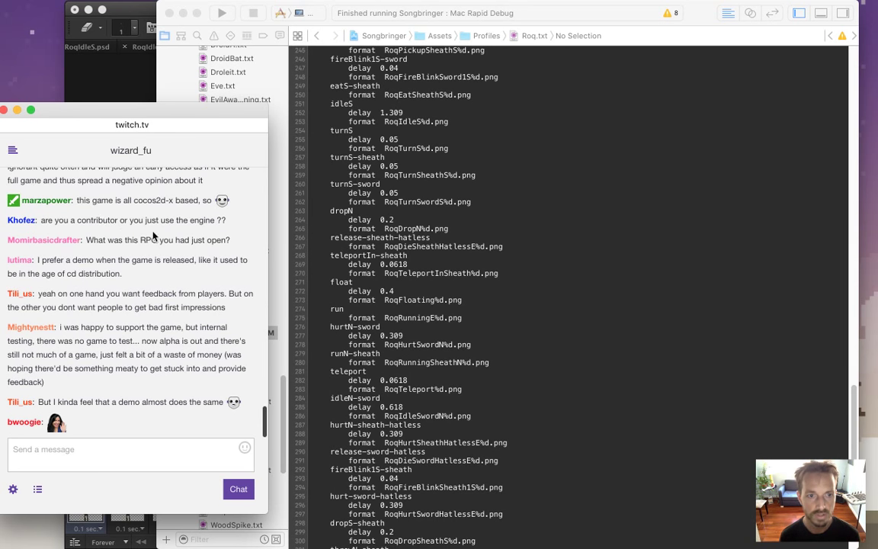
drag(54, 223, 142, 209)
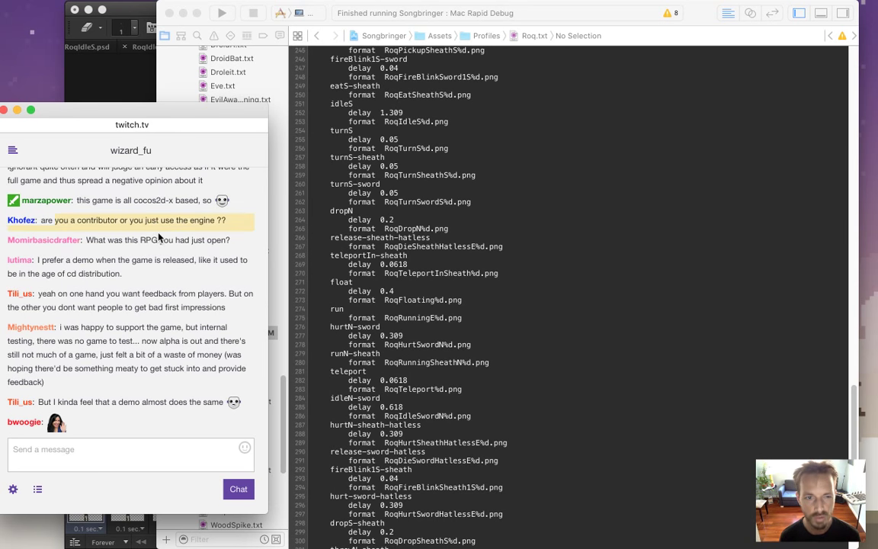
click(133, 220)
drag(70, 220, 188, 220)
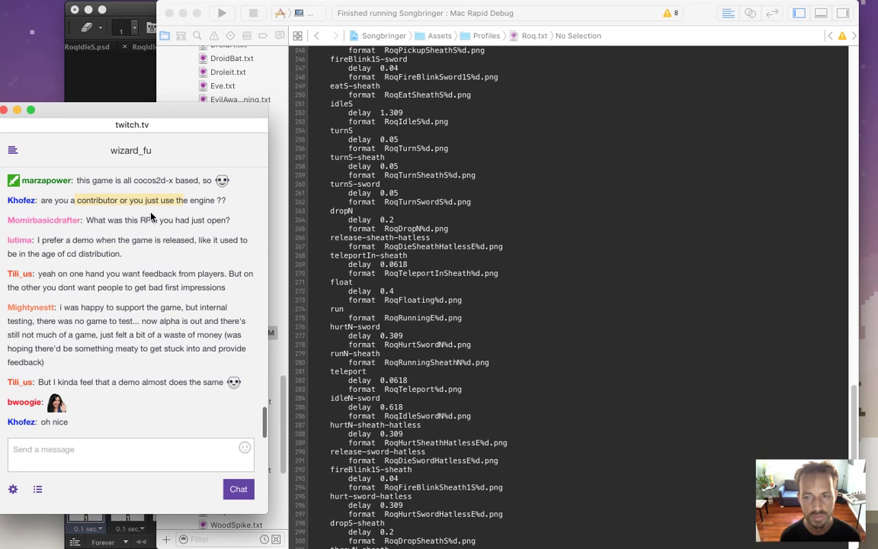
mouse_move(86, 219)
mouse_down()
mouse_move(192, 221)
mouse_move(85, 222)
mouse_up()
click(85, 457)
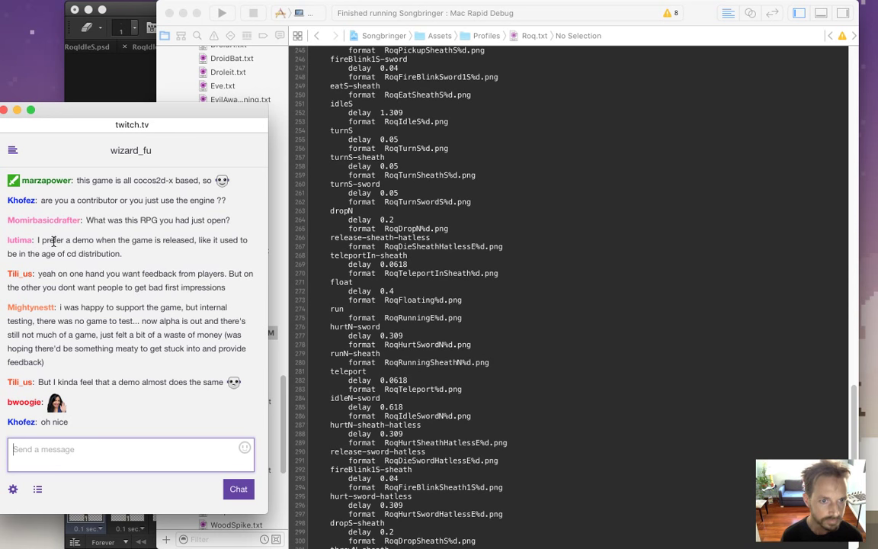
- Read the chat messages about preferring demos, bad first impressions and the disappointed backer's alpha feedback
drag(43, 206, 113, 218)
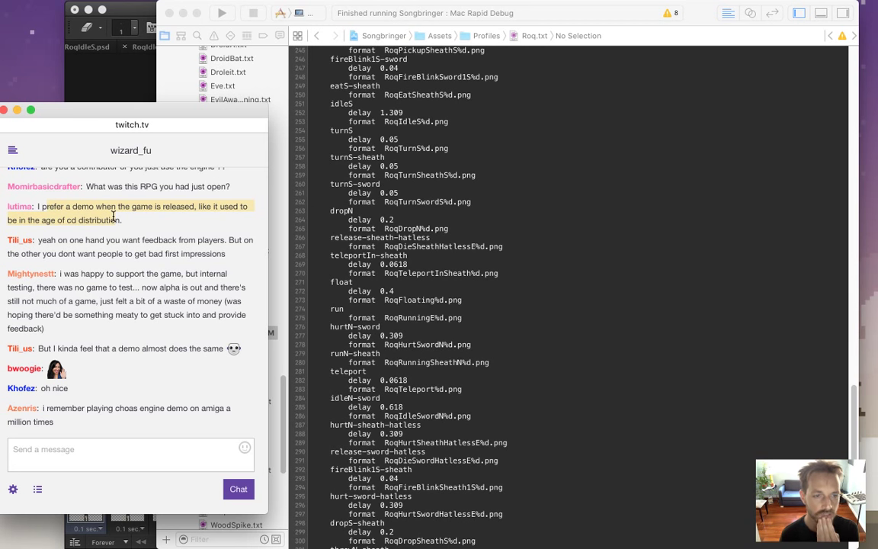
drag(38, 240, 221, 258)
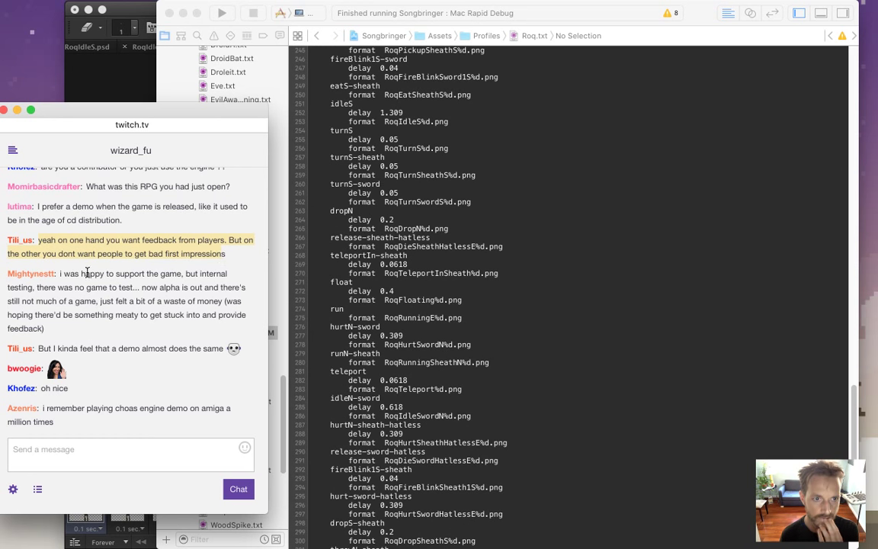
drag(66, 275, 246, 288)
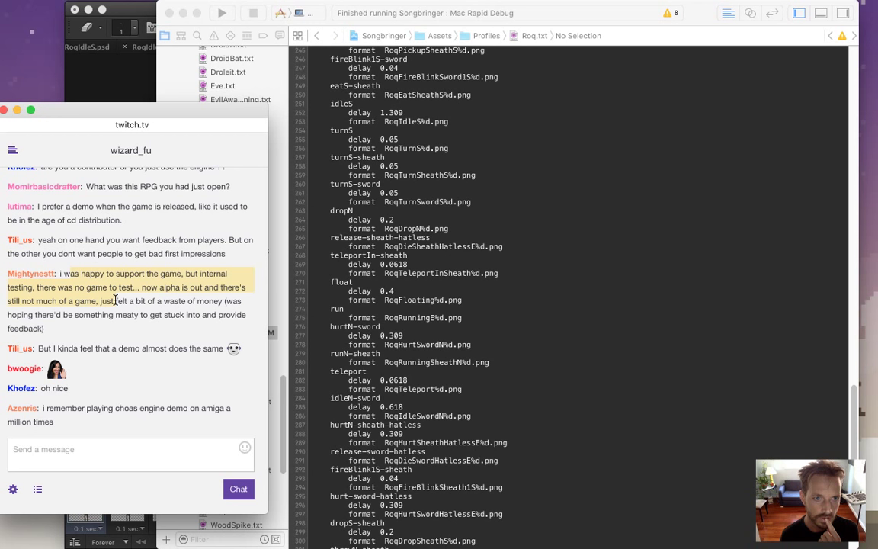
click(134, 288)
drag(75, 288, 181, 299)
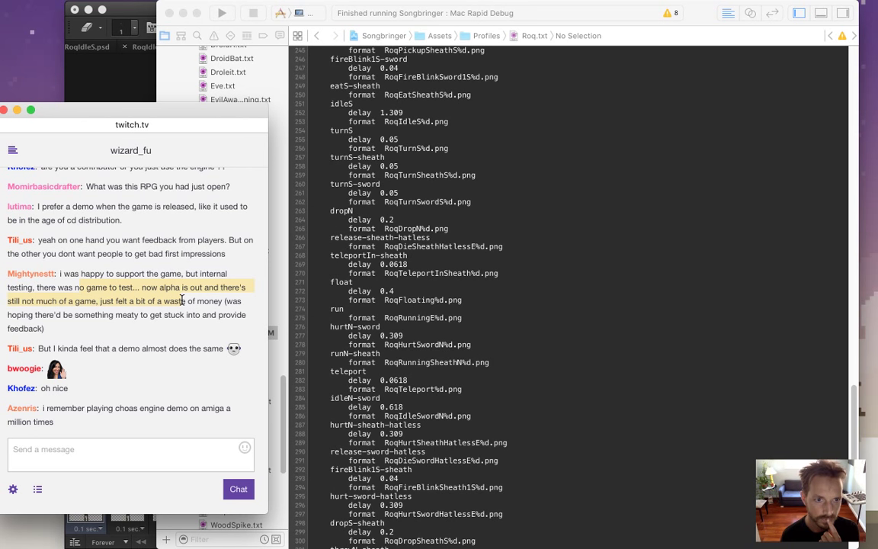
drag(116, 301, 150, 317)
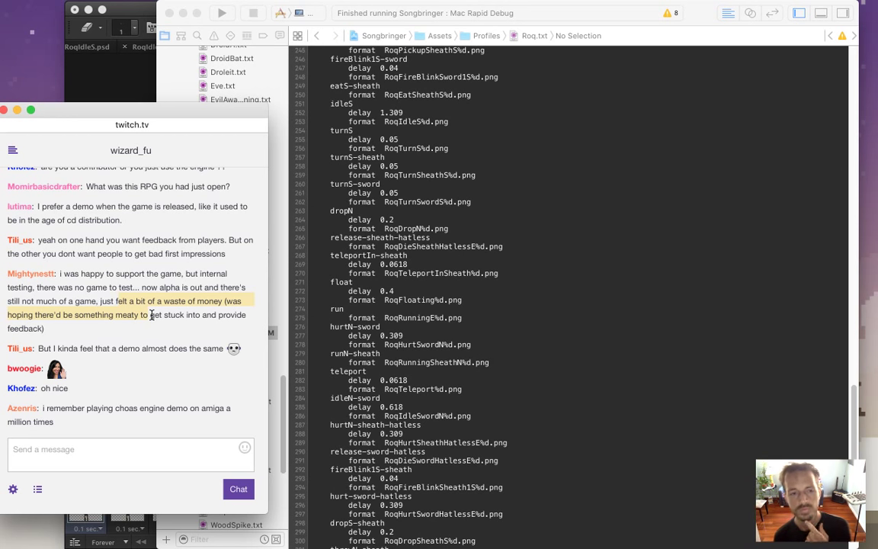
drag(64, 288, 114, 297)
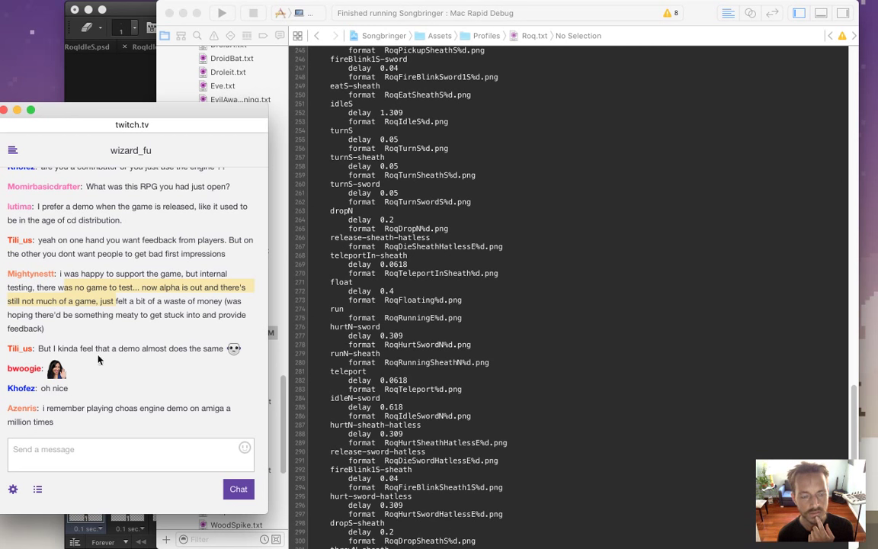
- Read the chat comments comparing demos with early access and mentioning the Amiga and Crash Bandicoot demos
drag(38, 348, 65, 348)
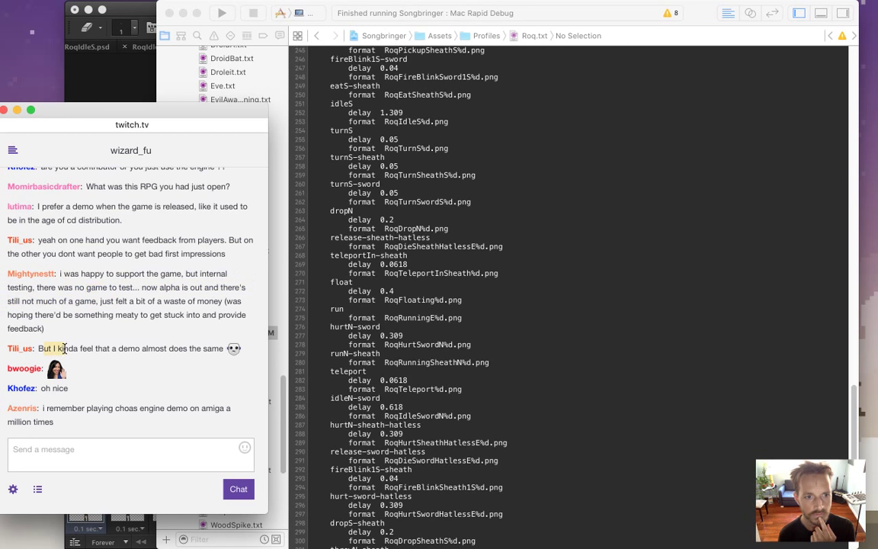
drag(95, 288, 114, 315)
drag(75, 350, 211, 353)
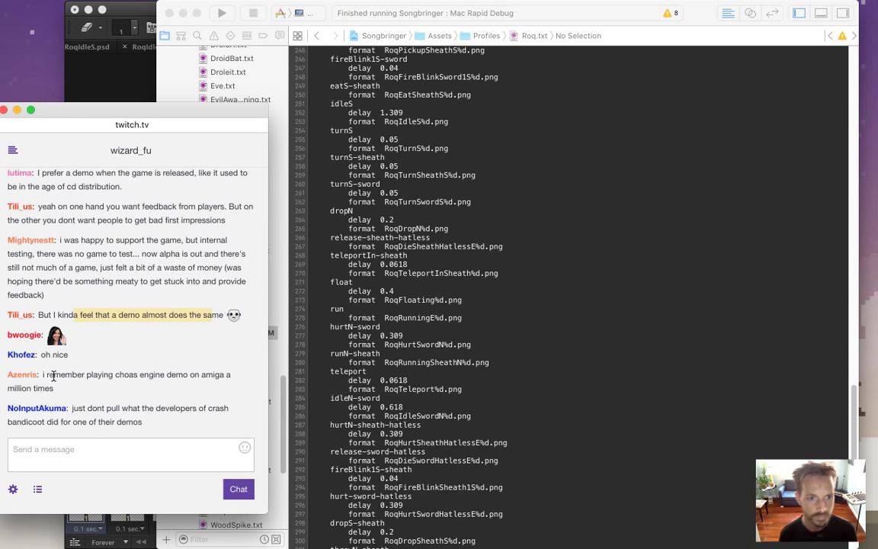
drag(52, 374, 150, 381)
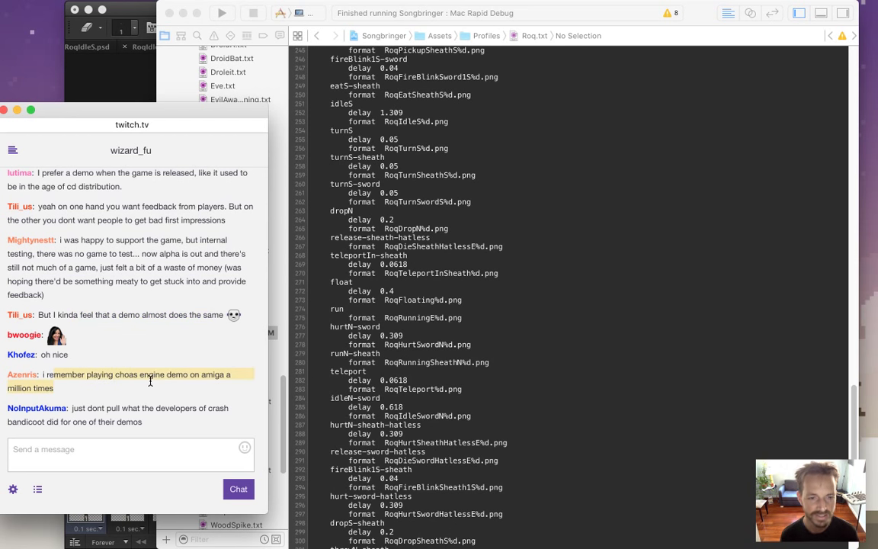
click(150, 381)
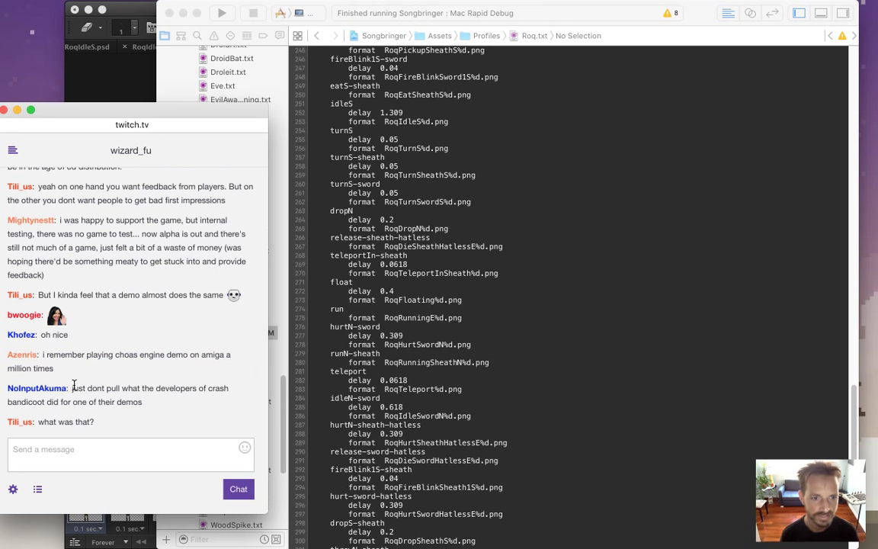
drag(72, 387, 145, 399)
- Return to Roq.txt in Xcode and set the turnS-sword animation's format to RoqTurnSheathS%d.png
click(449, 317)
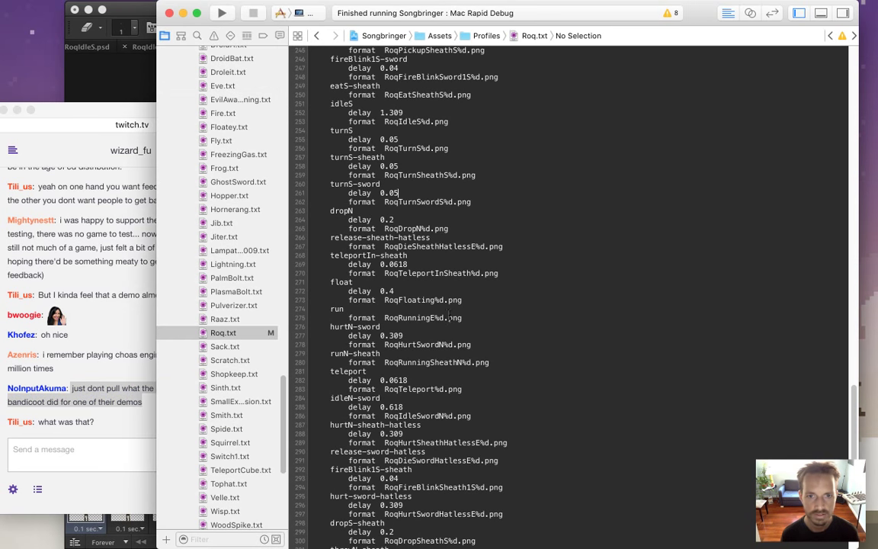
click(401, 193)
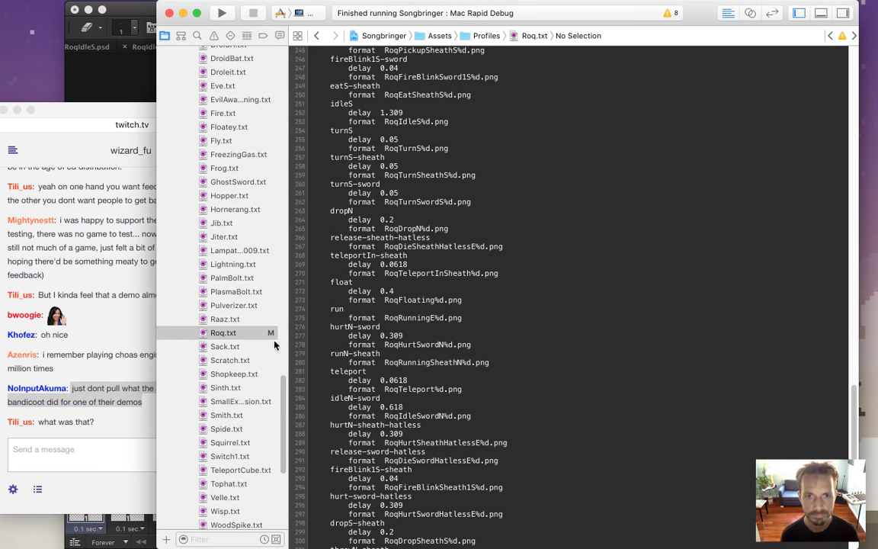
drag(284, 392, 282, 64)
drag(418, 201, 436, 202)
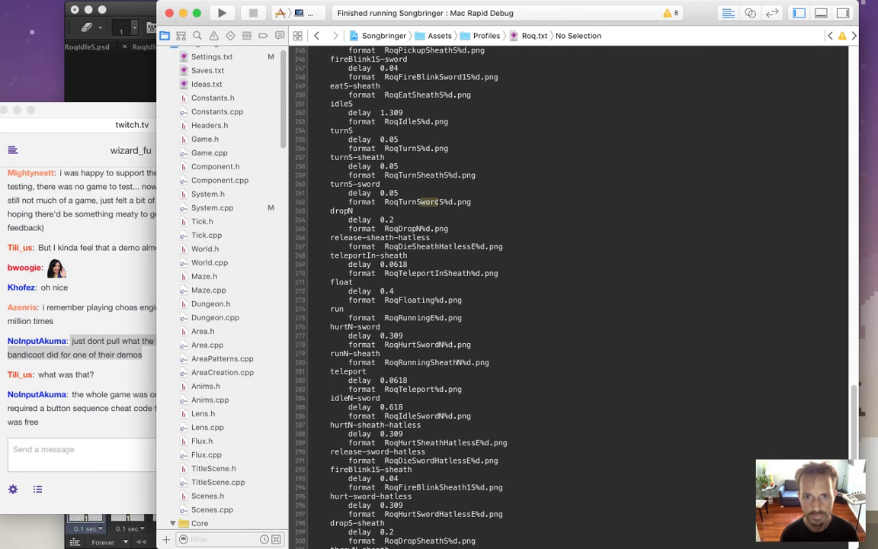
text(Sheath)
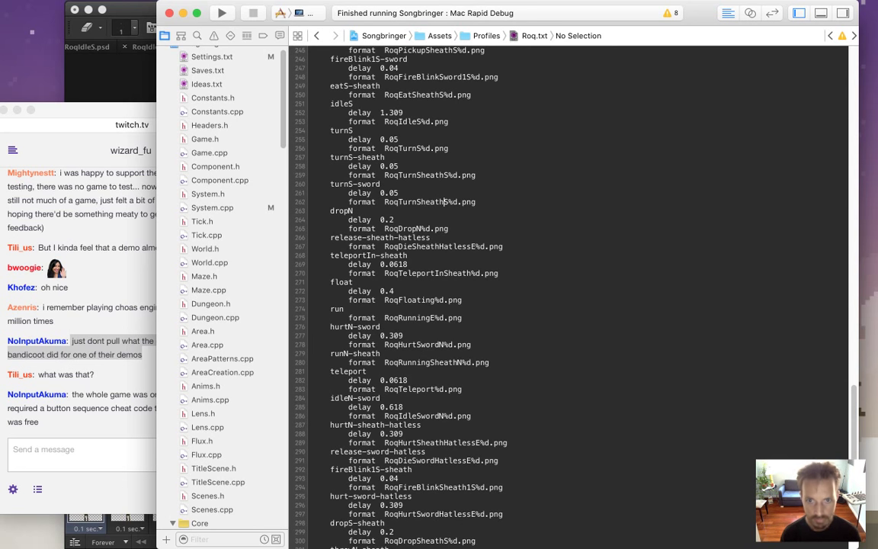
- Open Saves.txt at the top of the Songbringer project and set 0itemsword to 0
scroll(281, 118, up, 1)
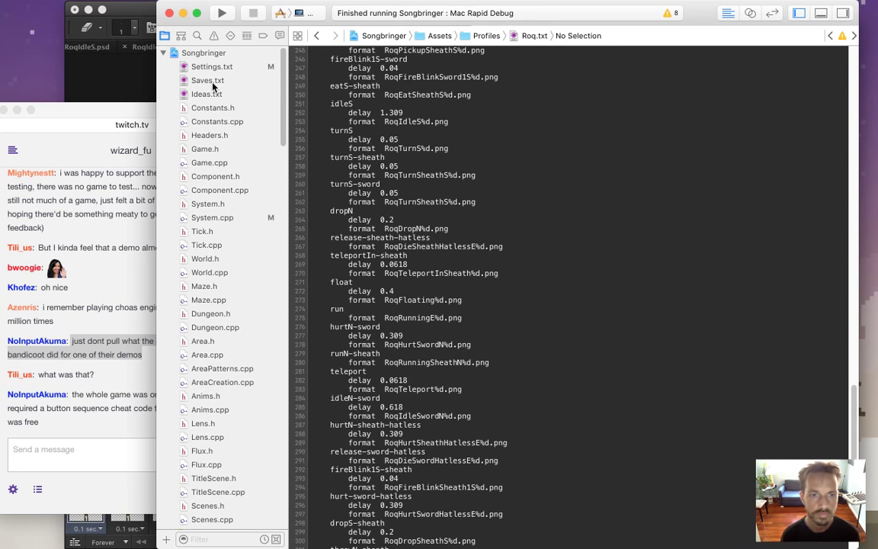
click(216, 79)
click(383, 166)
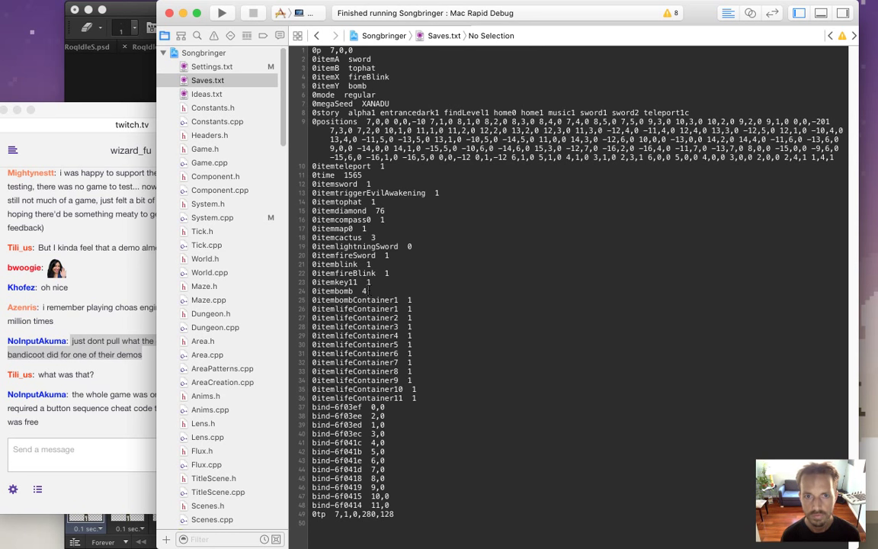
click(372, 184)
key(BackSpace)
text(0)
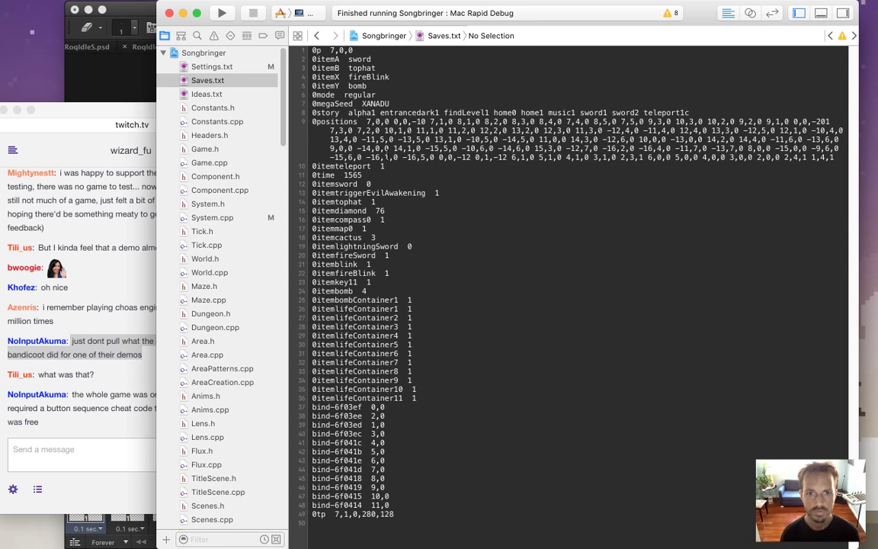
- Switch to the Twitch chat and read the messages about the demo disk cheat code and Chaos Engine's art style
click(103, 423)
drag(91, 394, 104, 424)
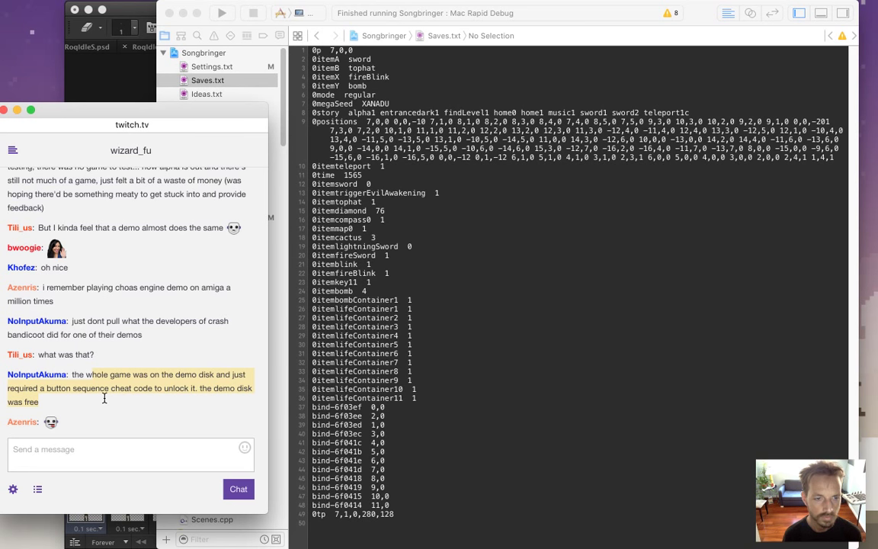
click(103, 392)
drag(91, 376, 109, 405)
click(110, 408)
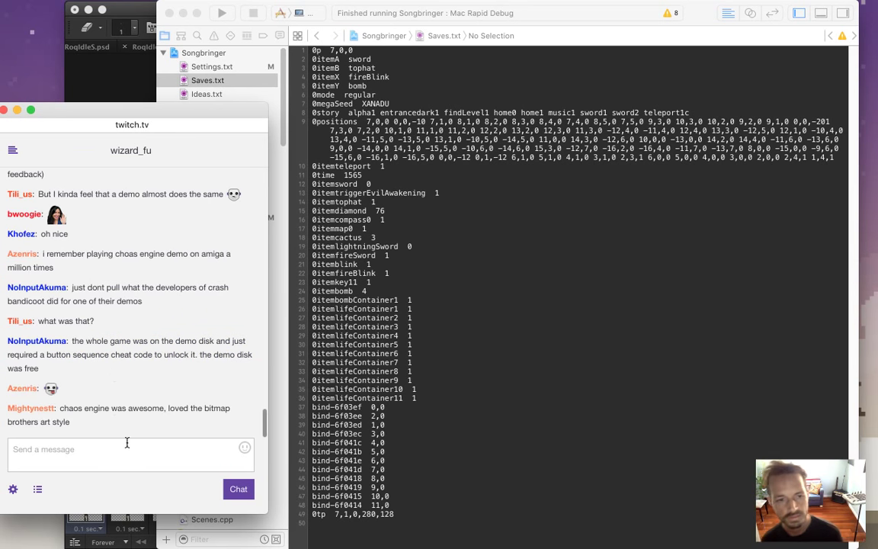
drag(80, 411, 71, 421)
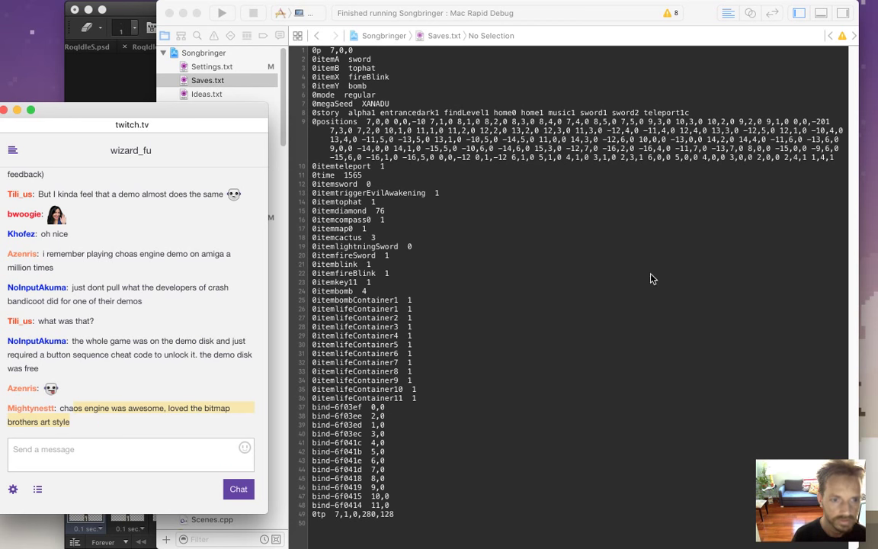
- Switch to Safari, search Google for "chaos engine game" and open The Chaos Engine's Steam store page
mouse_move(863, 122)
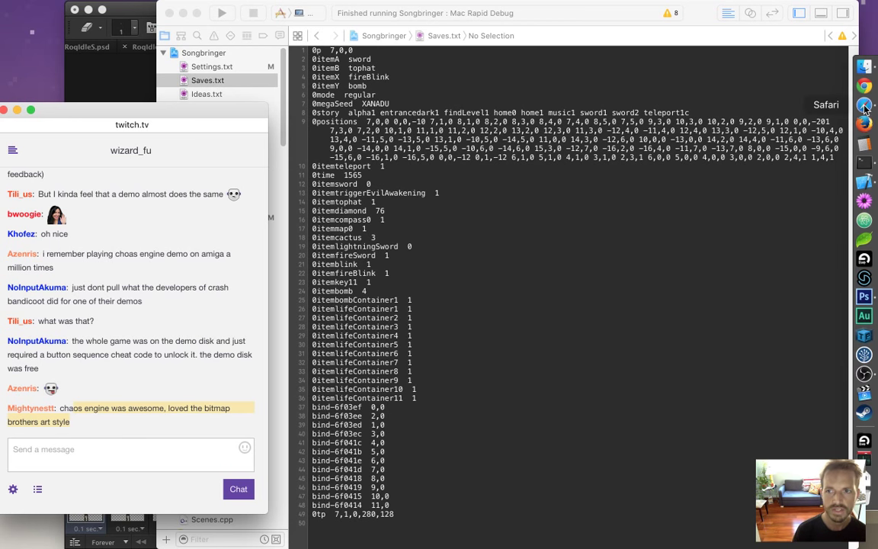
click(864, 106)
text(chaos )
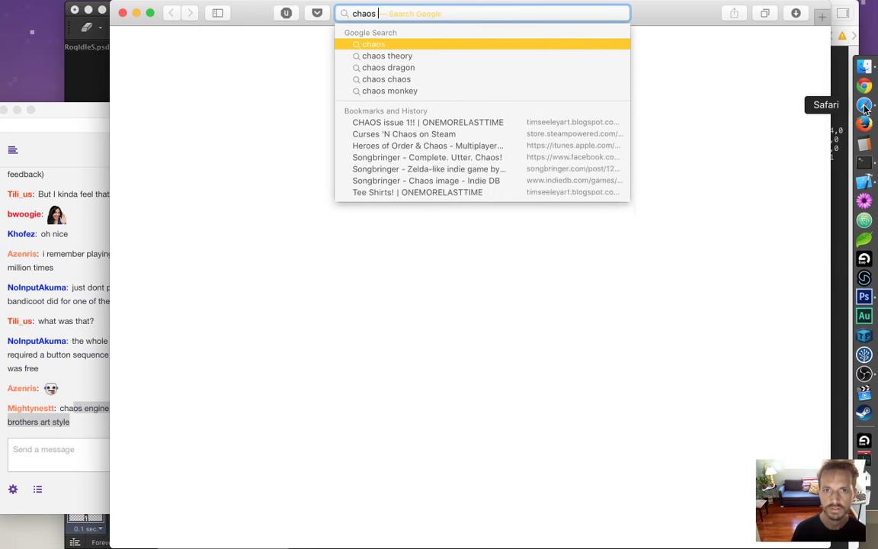
text(engine game)
key(Return)
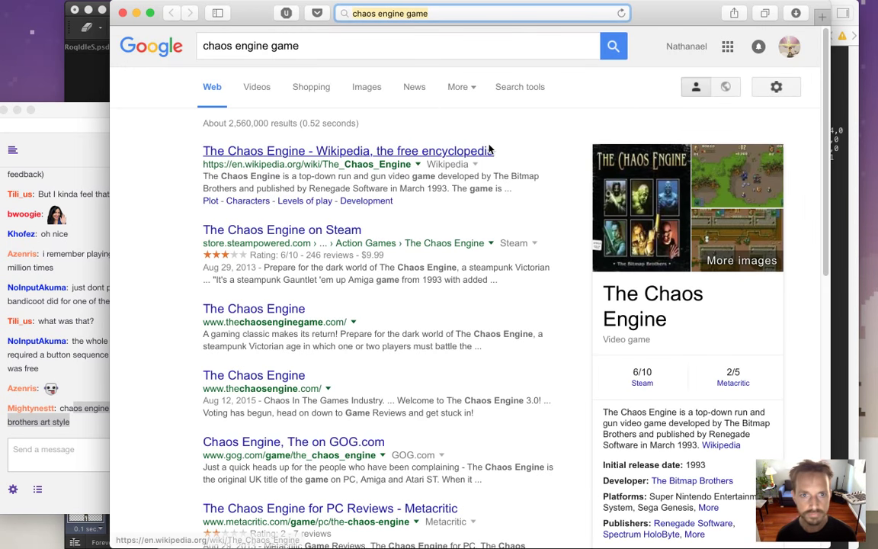
click(305, 230)
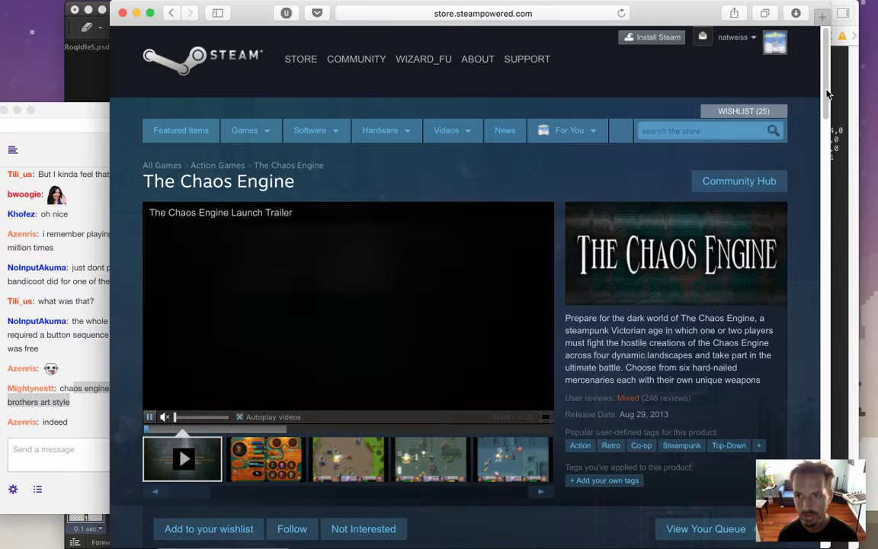
- Look through the gameplay and equipment screenshots on The Chaos Engine's Steam store page
scroll(829, 93, down, 3)
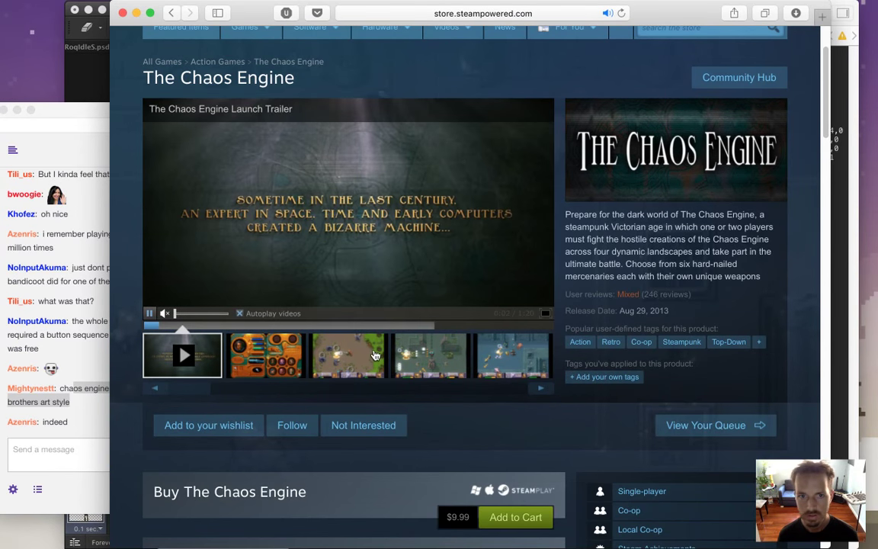
click(288, 363)
click(345, 370)
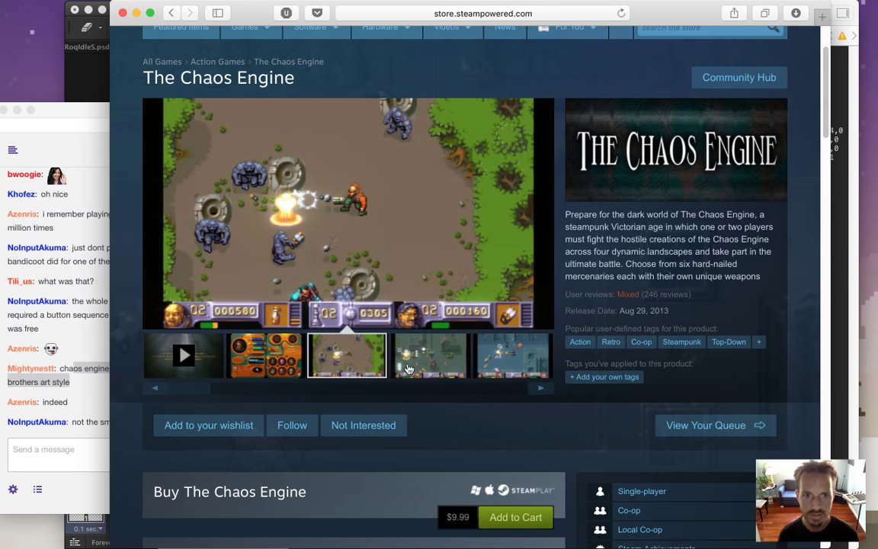
click(399, 368)
click(480, 356)
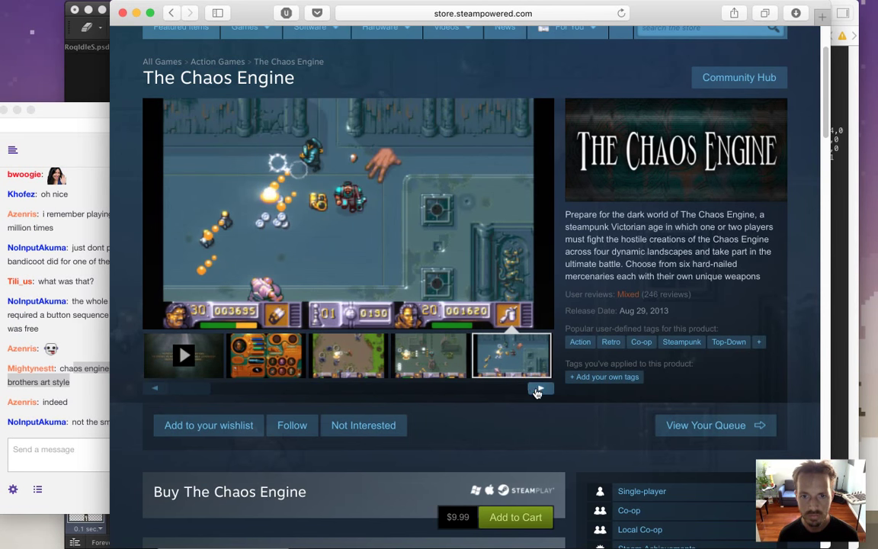
click(538, 390)
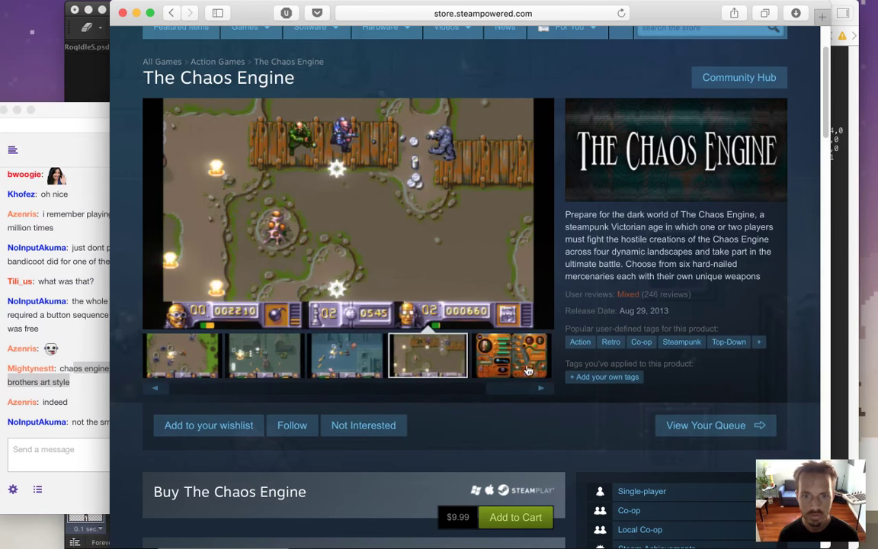
click(530, 374)
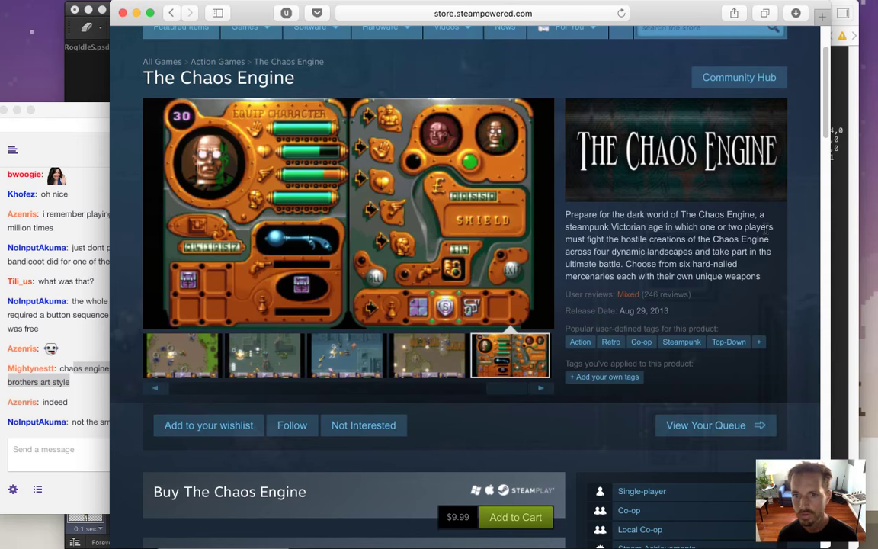
- Hide the Safari store page and read the newest Twitch chat messages about the demo disk choice and the rerelease
key(super+h)
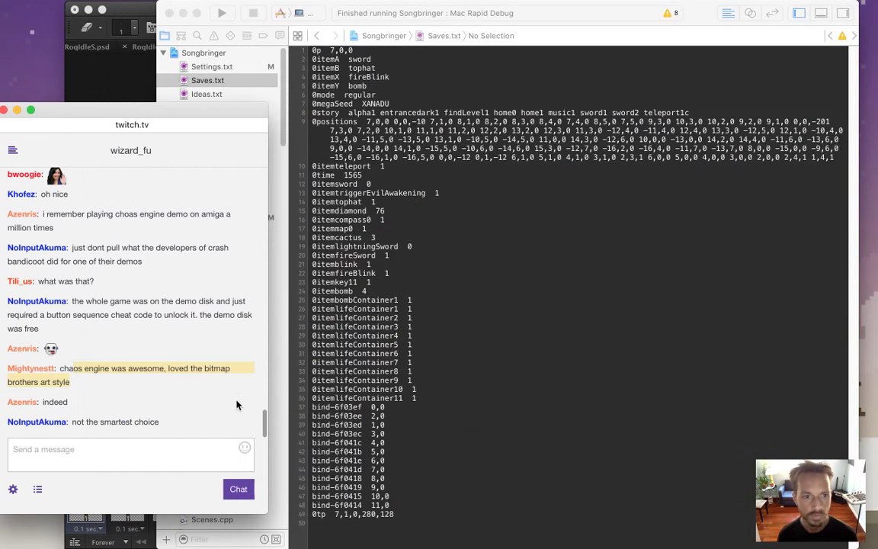
double_click(55, 402)
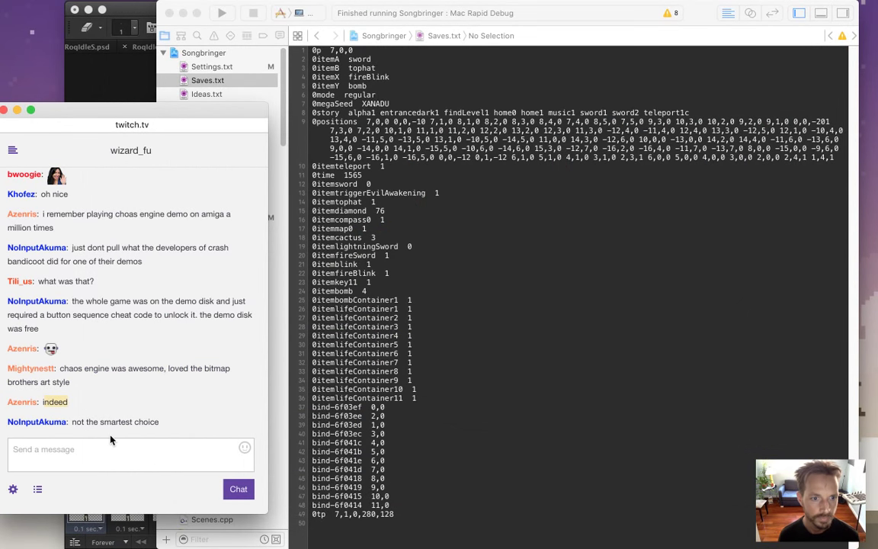
drag(100, 421, 143, 422)
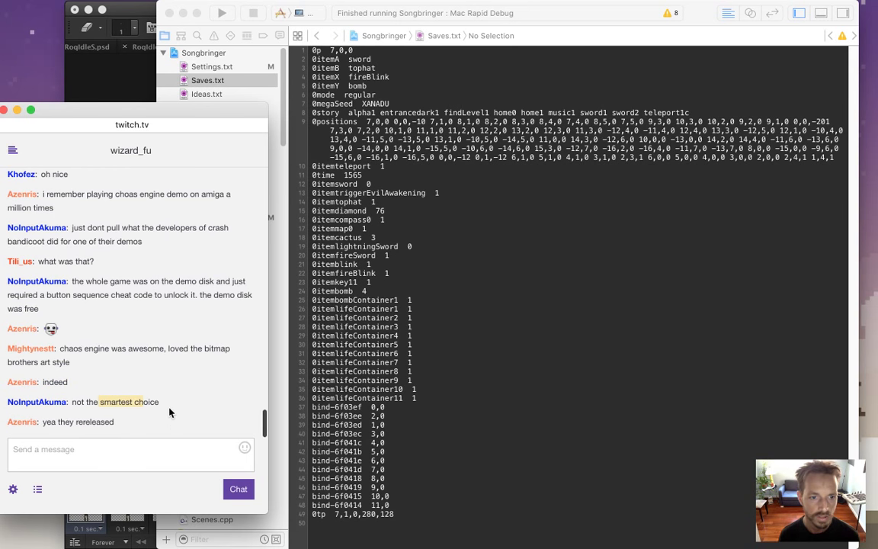
click(67, 432)
double_click(59, 422)
click(133, 425)
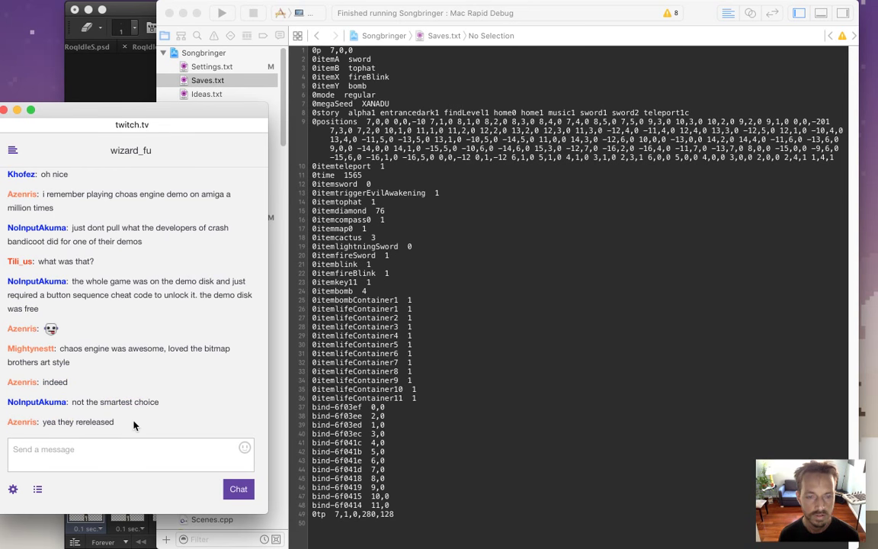
- Read the Twitch chat message about early access suiting time sink games but not adventure games
click(364, 259)
click(404, 290)
click(417, 282)
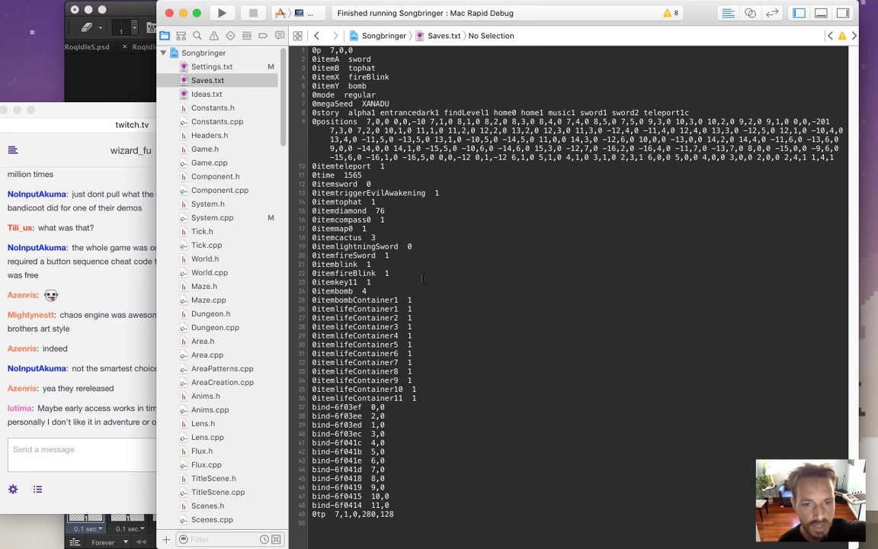
click(124, 394)
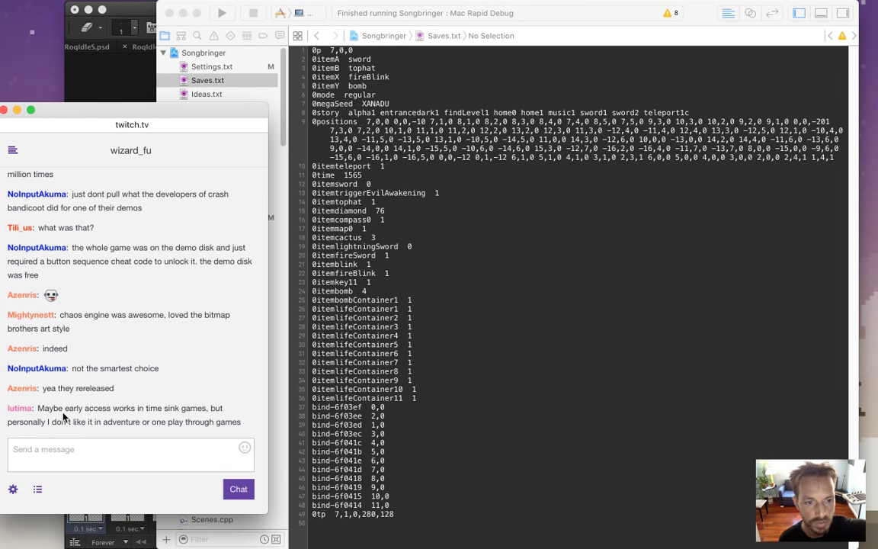
drag(54, 408, 206, 419)
click(206, 419)
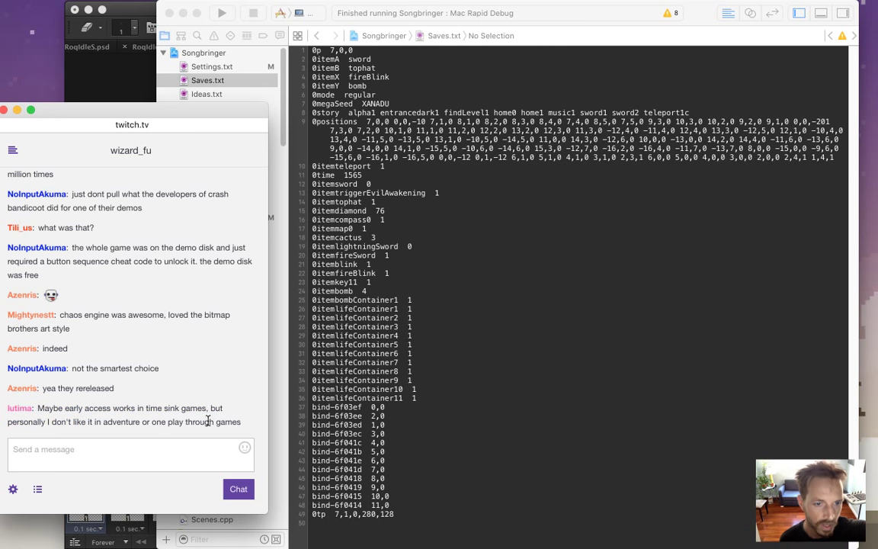
drag(102, 421, 139, 421)
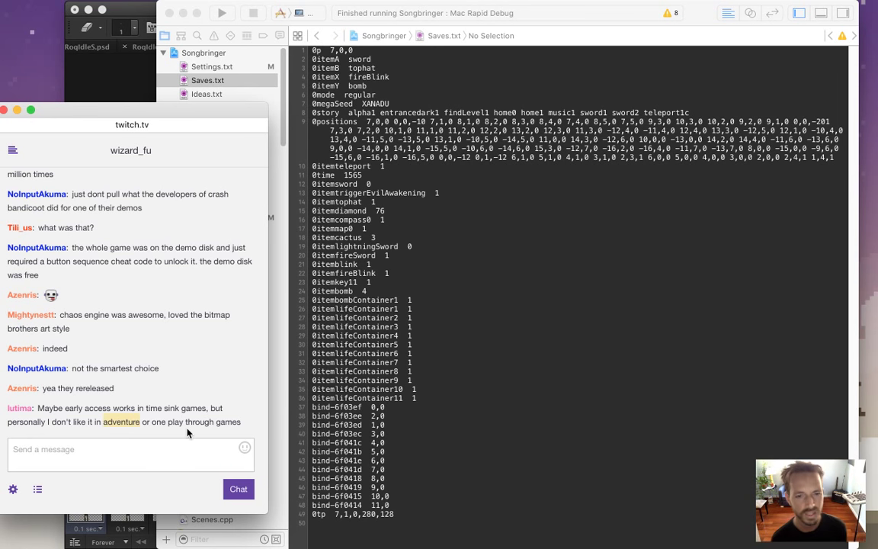
- Build and run Songbringer from Xcode, check the bitmap brothers chat message during the build, and quit the game after testing
click(366, 283)
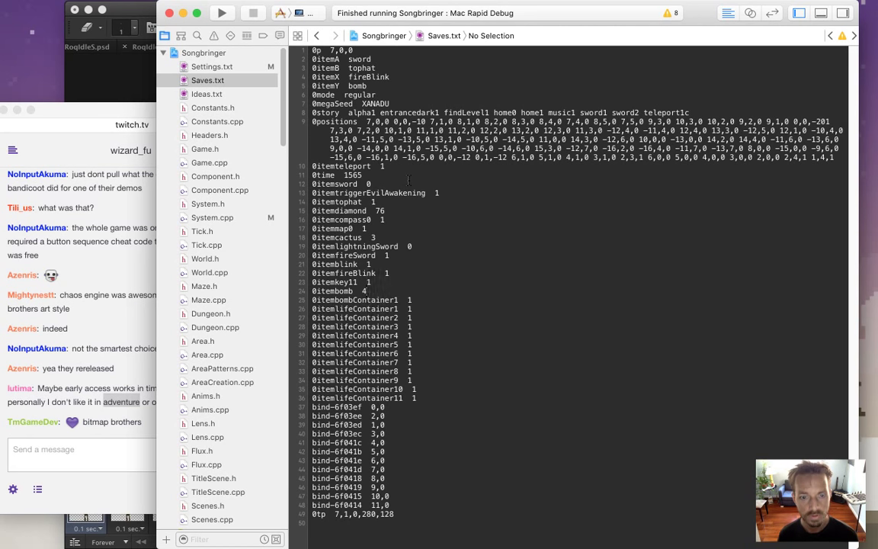
key(super+r)
click(137, 436)
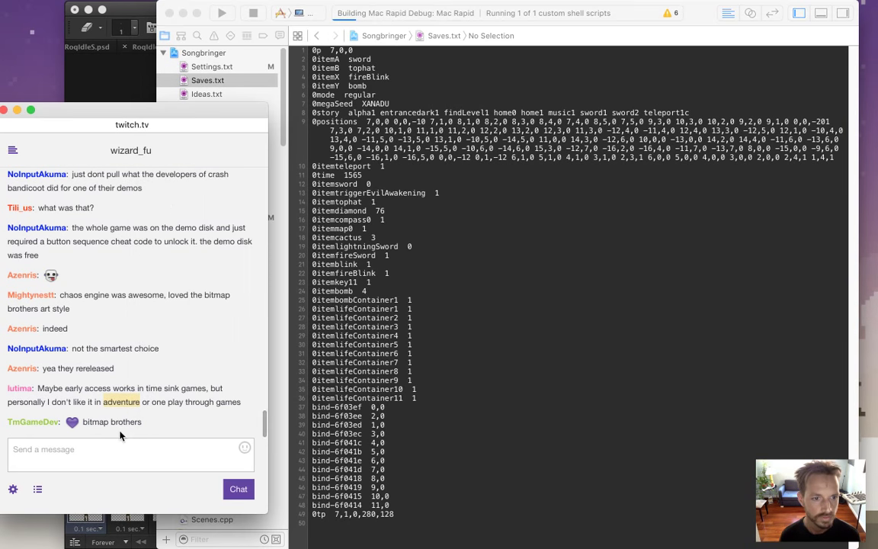
drag(81, 421, 140, 433)
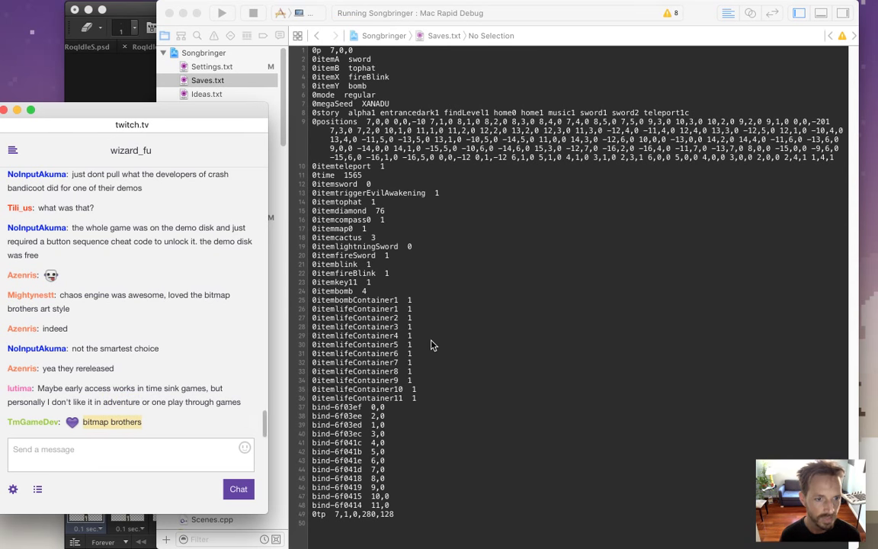
click(392, 304)
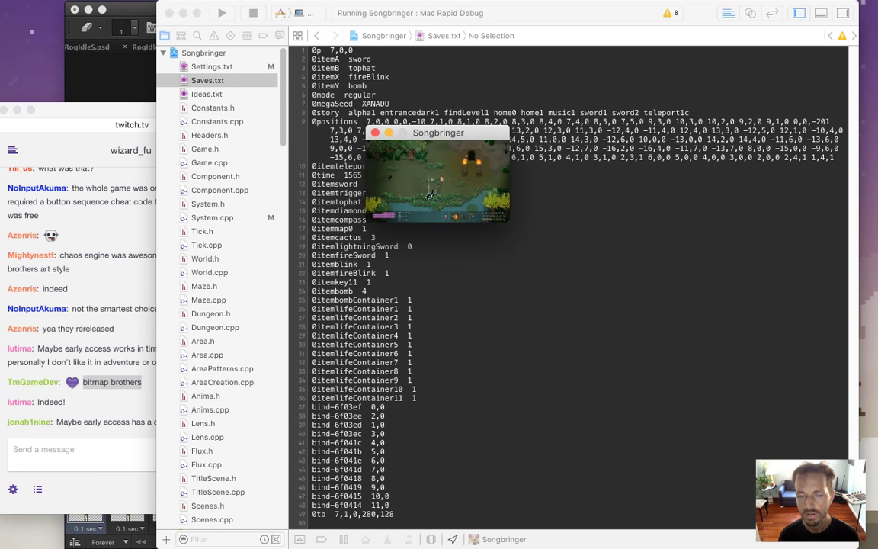
key(super+q)
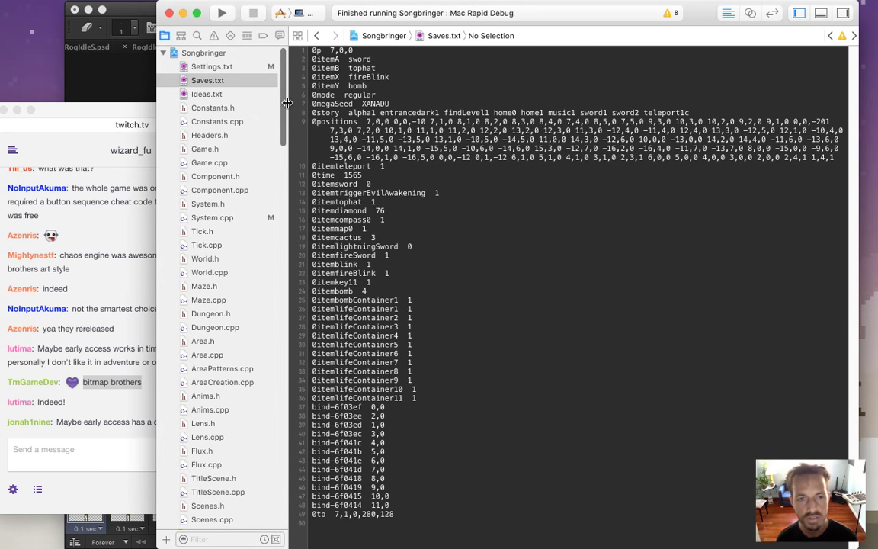
- Read the Twitch chat message about early access having a different story
click(84, 400)
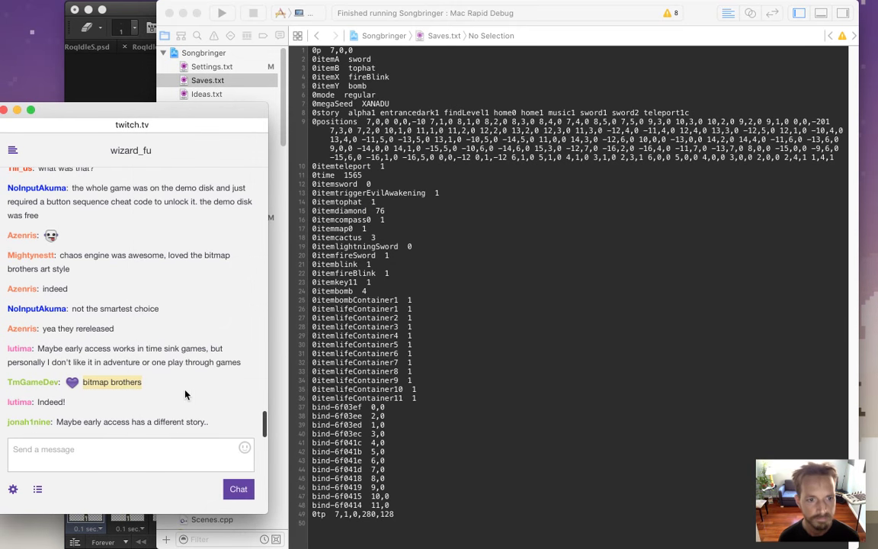
drag(87, 421, 187, 424)
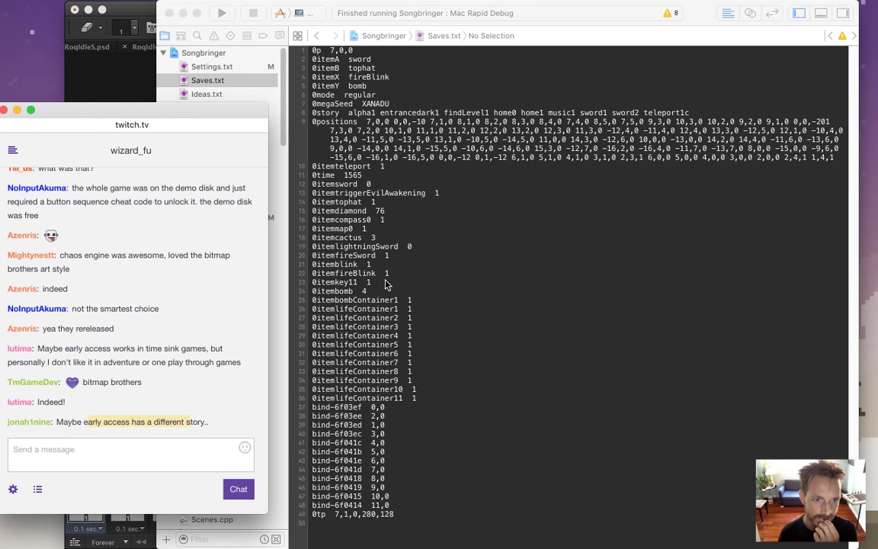
- In System.cpp, rewrite the turn condition's position comparison as abs(e.position.pos.x - e.position.lastPos.x)
click(351, 244)
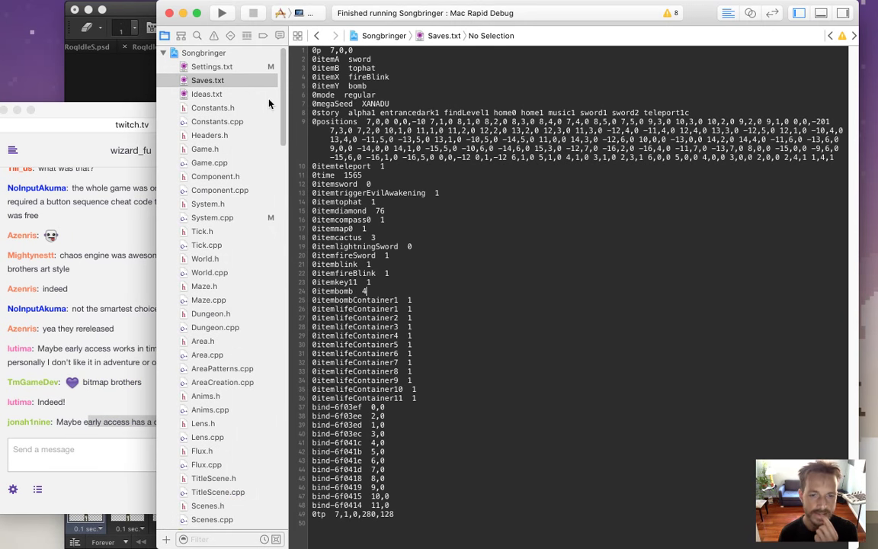
click(237, 217)
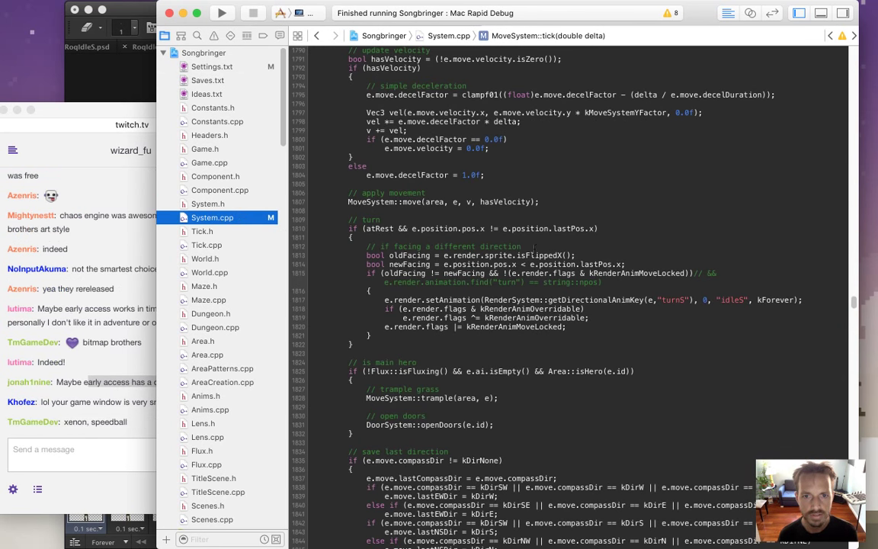
click(505, 229)
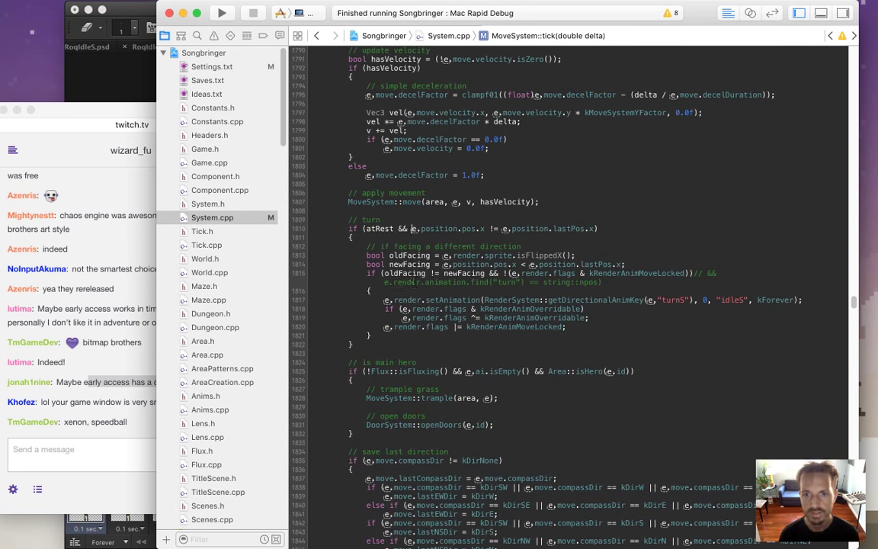
text(abs()
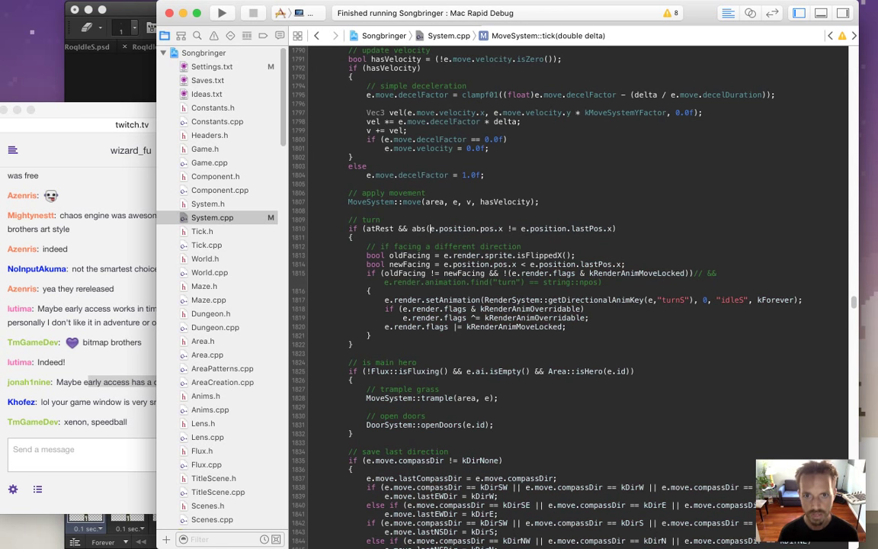
key(Delete)
key(Delete)
text(-)
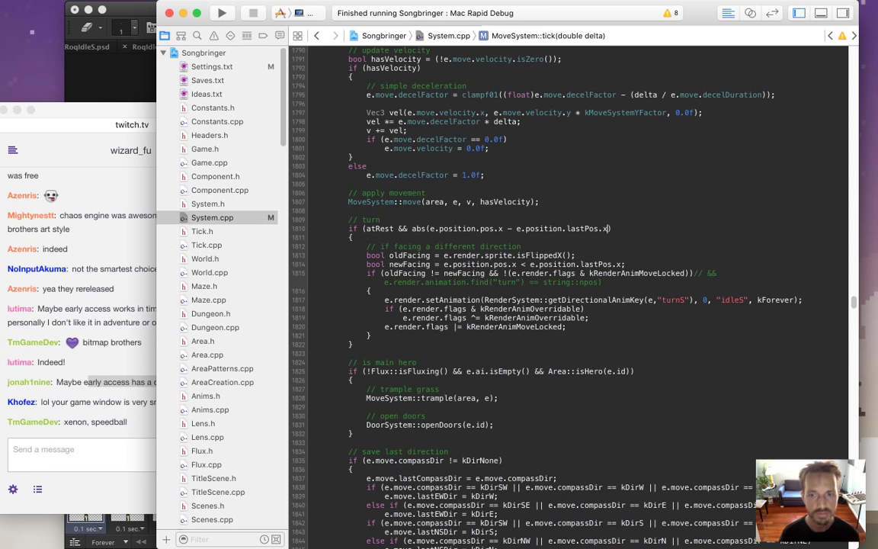
text())
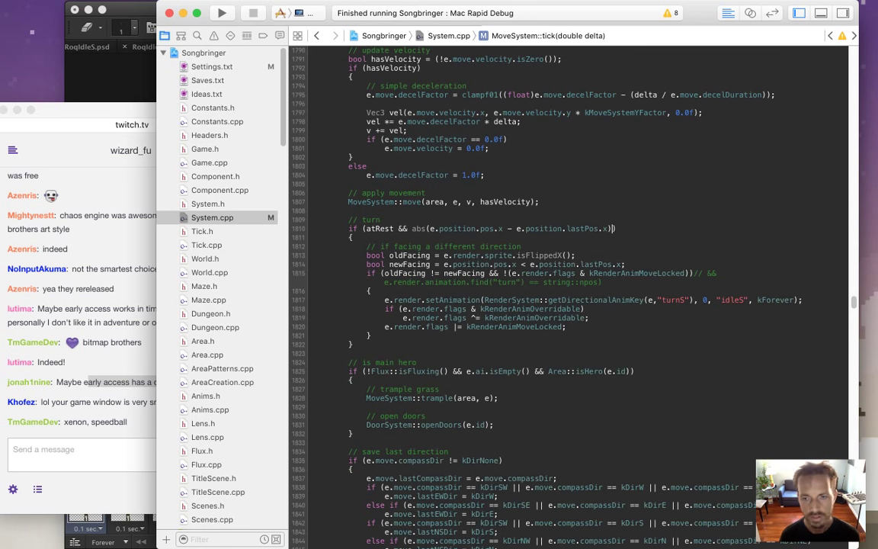
- Change abs to fabsf in the turn condition and require the position difference to be > 1.0f
click(429, 229)
click(413, 229)
text(f)
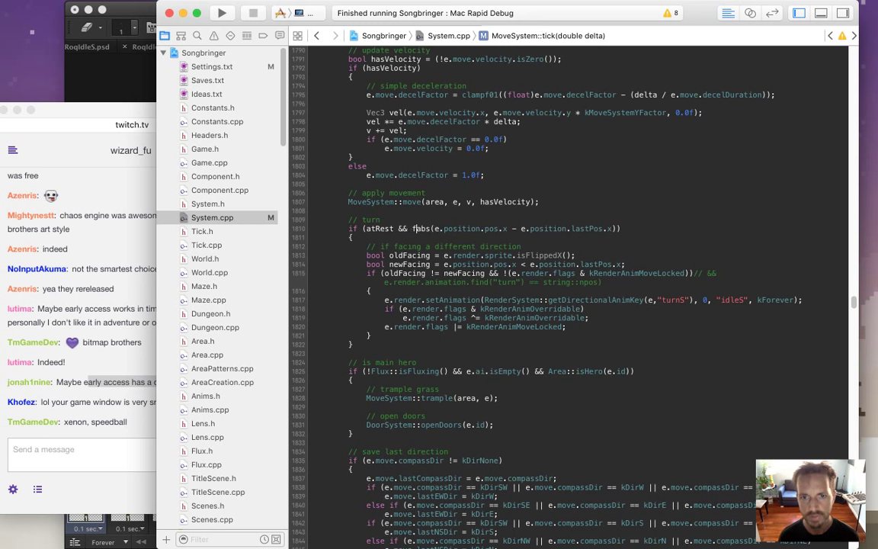
click(430, 228)
text(f)
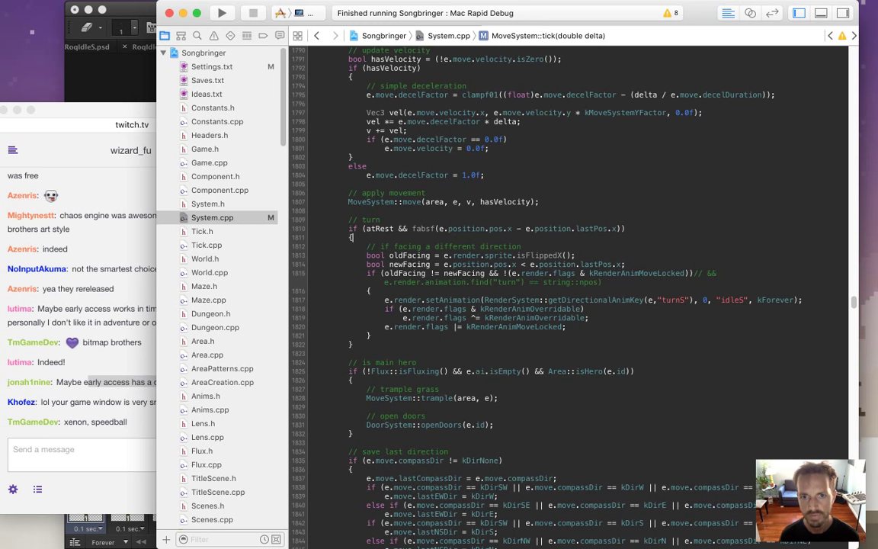
click(623, 229)
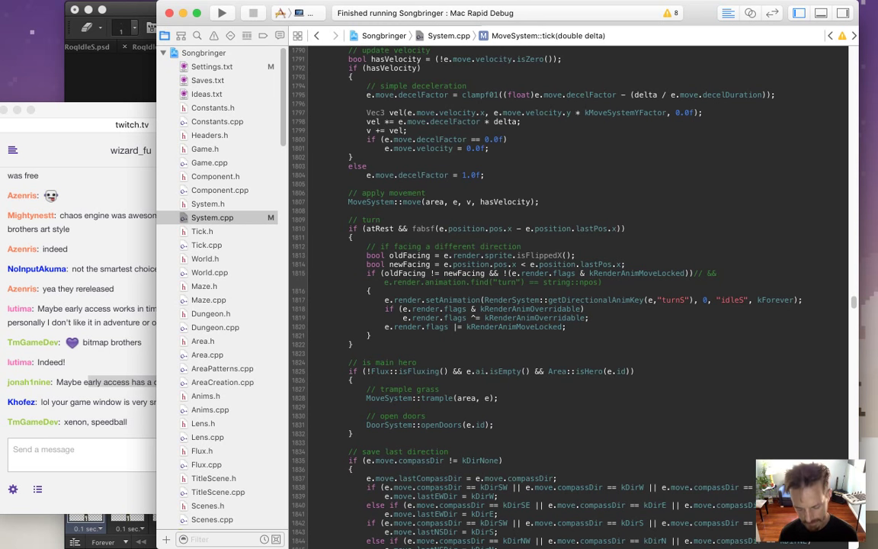
text(> 1.0)
text(f)
key(Down)
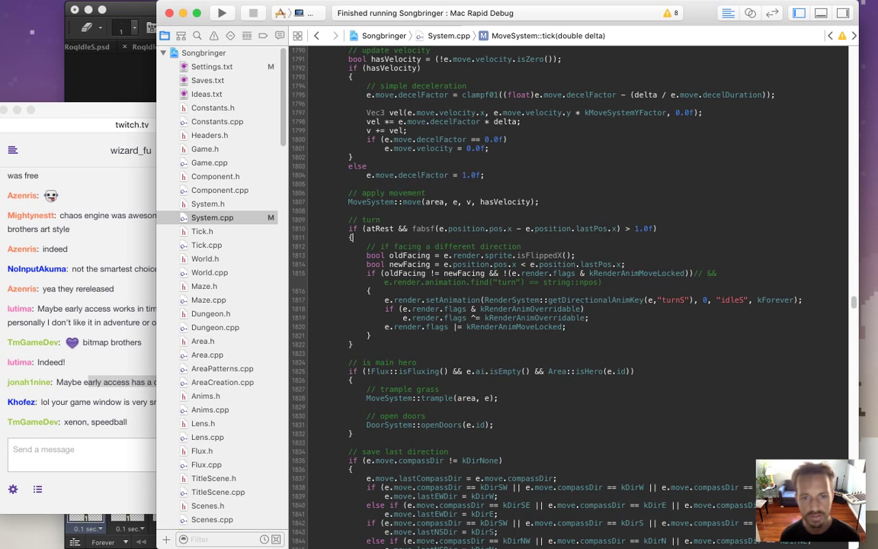
- Start a new build and run of Songbringer, and read the Twitch chat messages about the small game window and Speedball meanwhile
key(super+r)
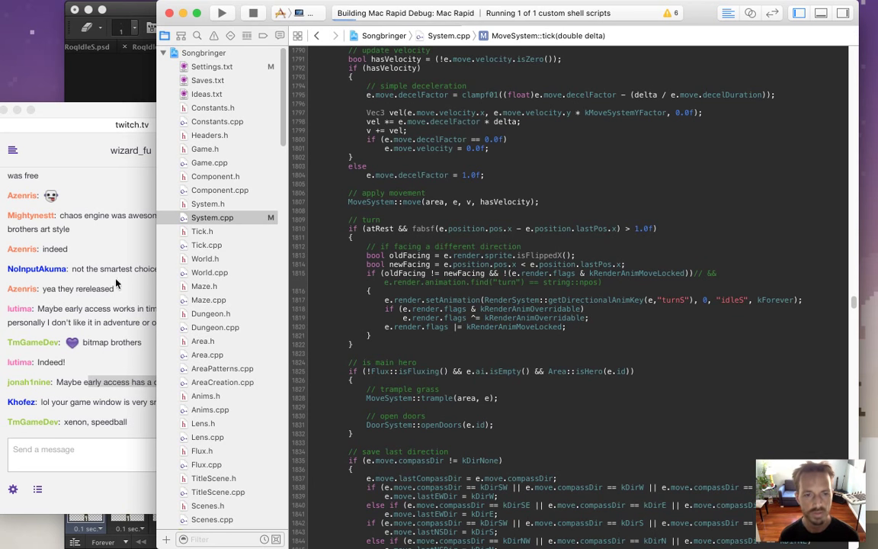
click(78, 384)
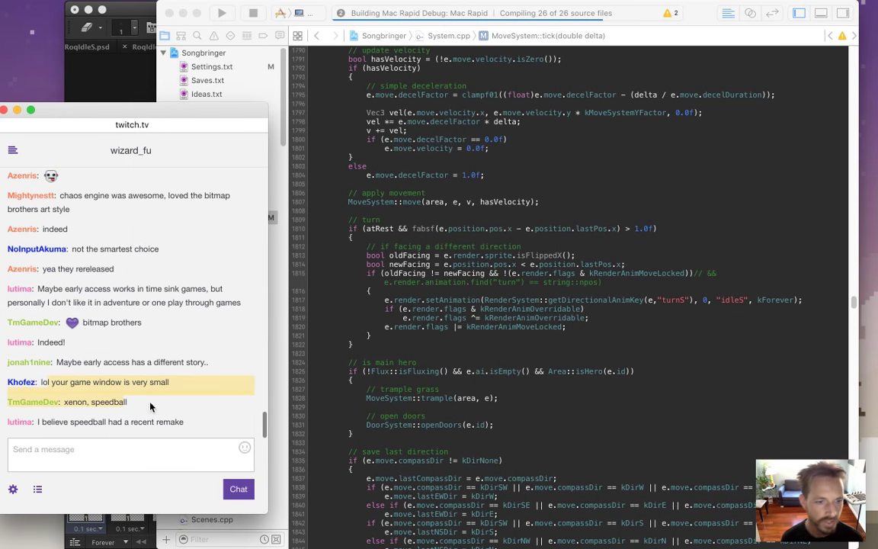
click(122, 347)
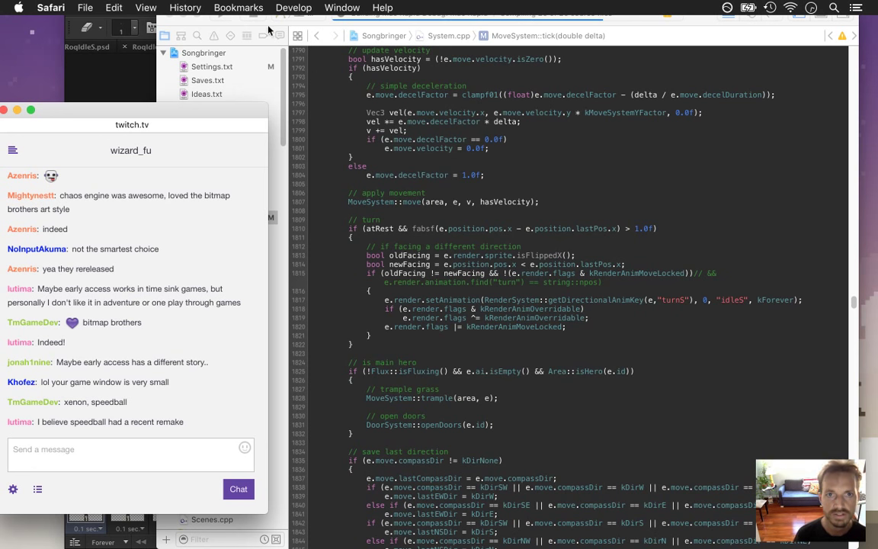
click(229, 12)
click(552, 155)
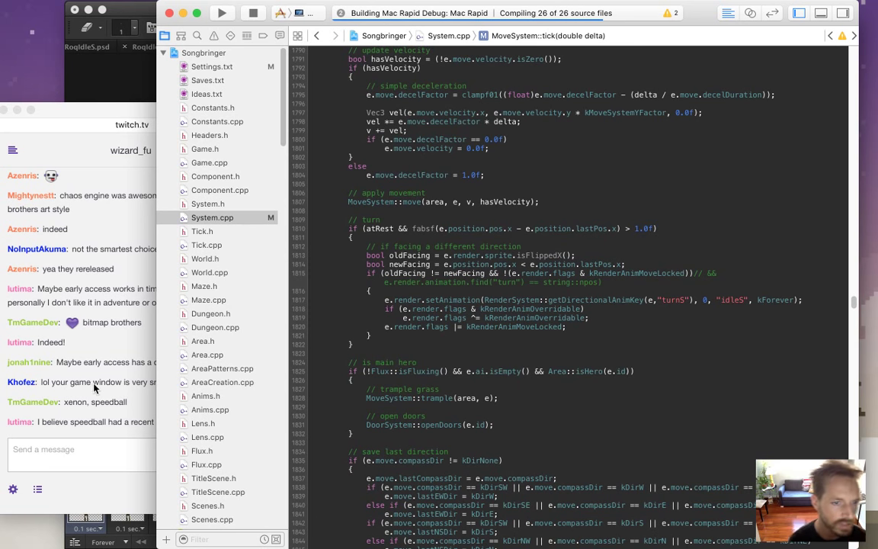
click(55, 347)
drag(70, 382, 169, 382)
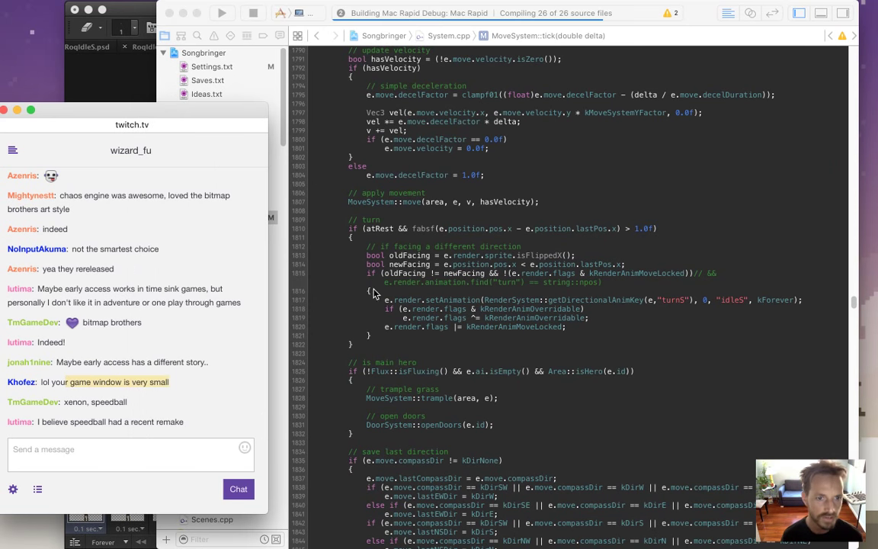
- Quit the running game and set the position difference threshold in the turn condition to 0.5f
click(437, 225)
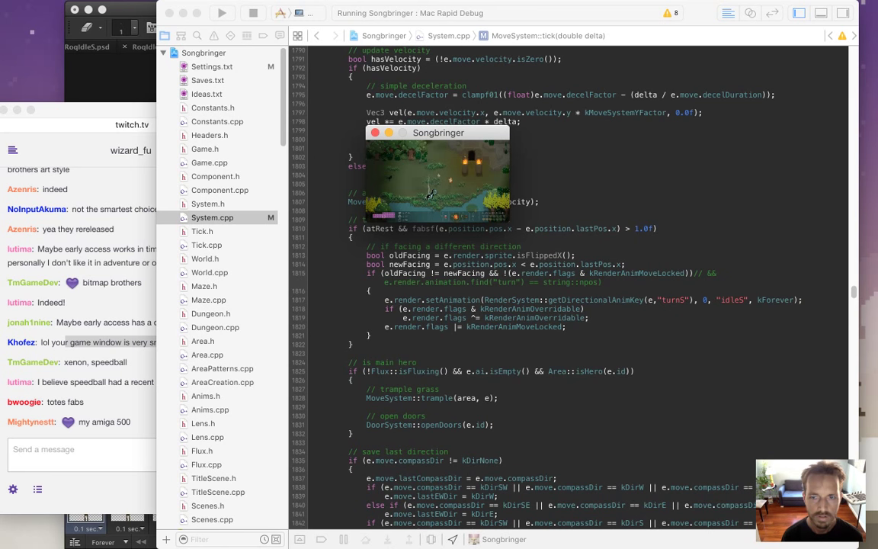
key(super+q)
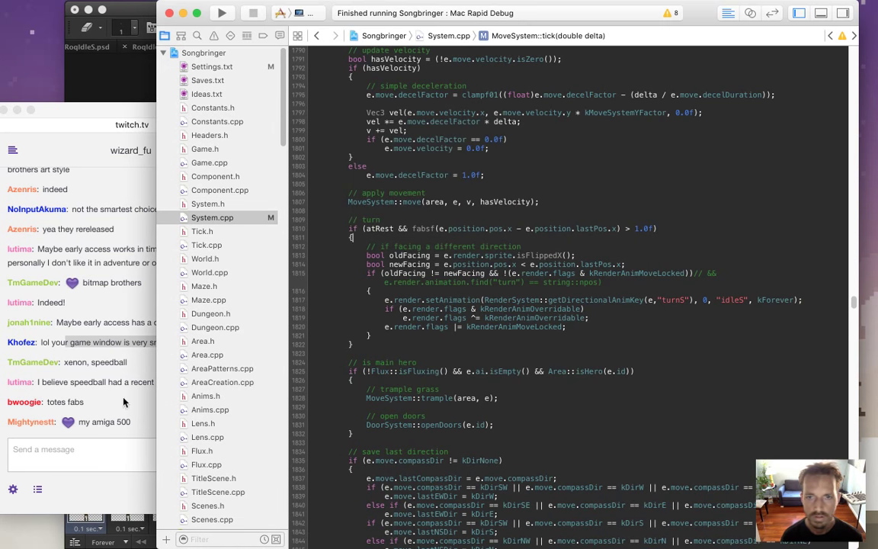
double_click(637, 228)
text(0)
click(644, 228)
key(Delete)
text(5)
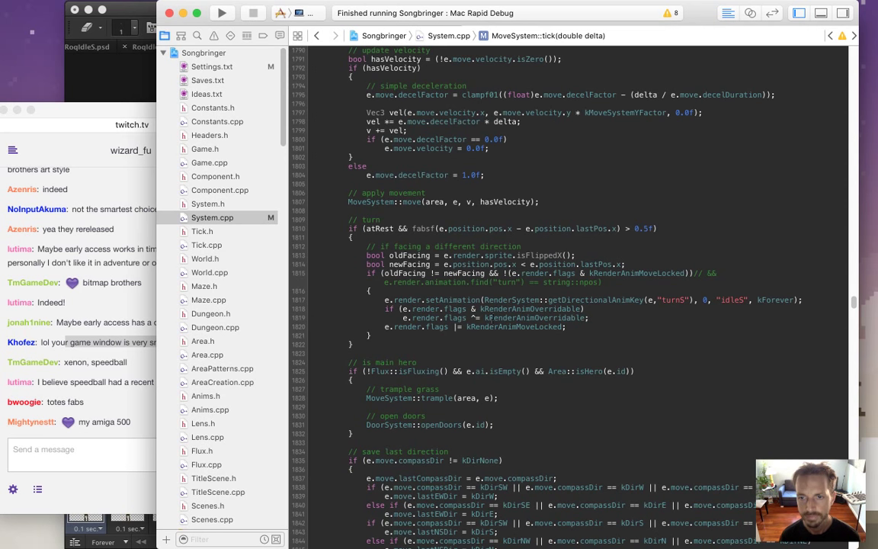
- Read the Twitch chat message about the Amiga 500, and build and run Songbringer with the new threshold
click(140, 416)
drag(105, 422, 149, 425)
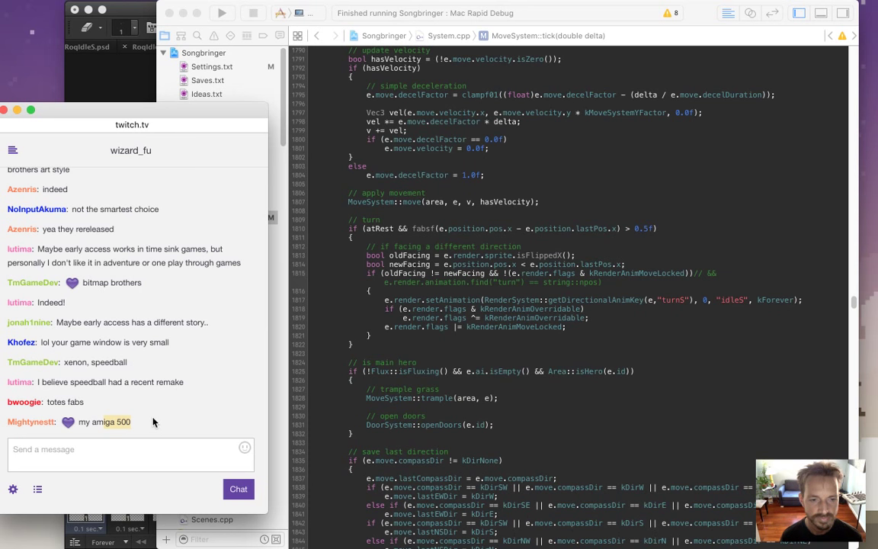
click(411, 290)
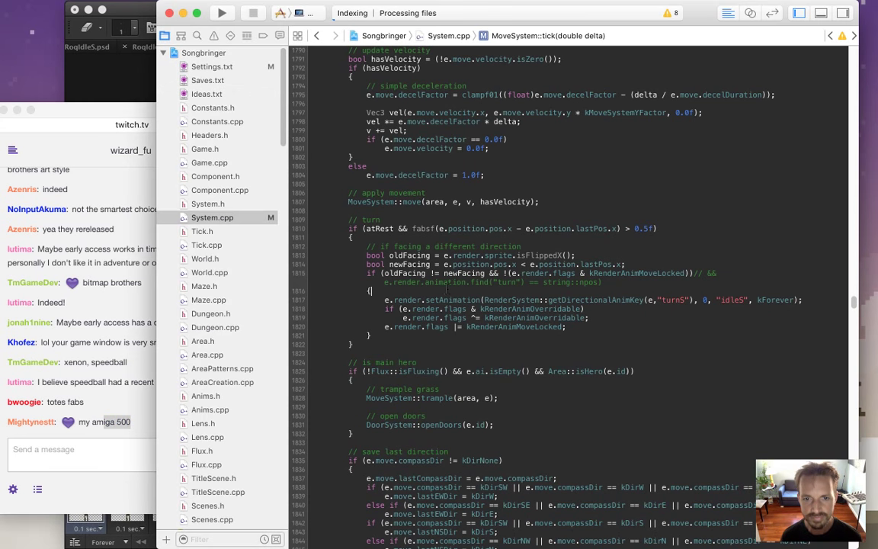
key(super+r)
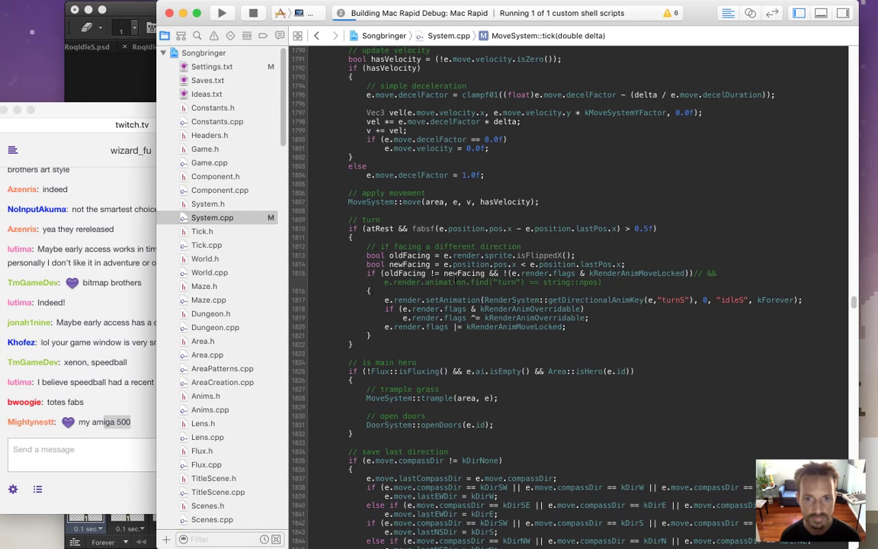
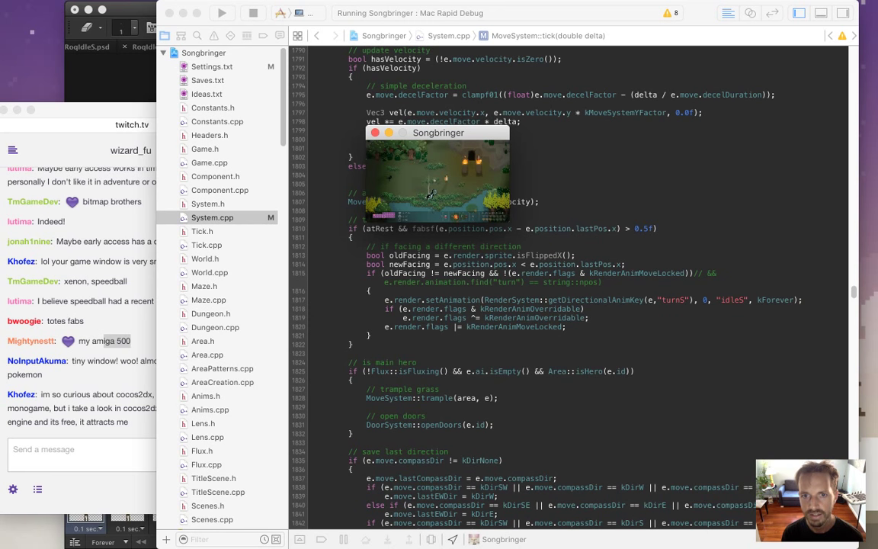
- Quit the game and set the turn condition's position difference threshold to 1.0f
key(super+q)
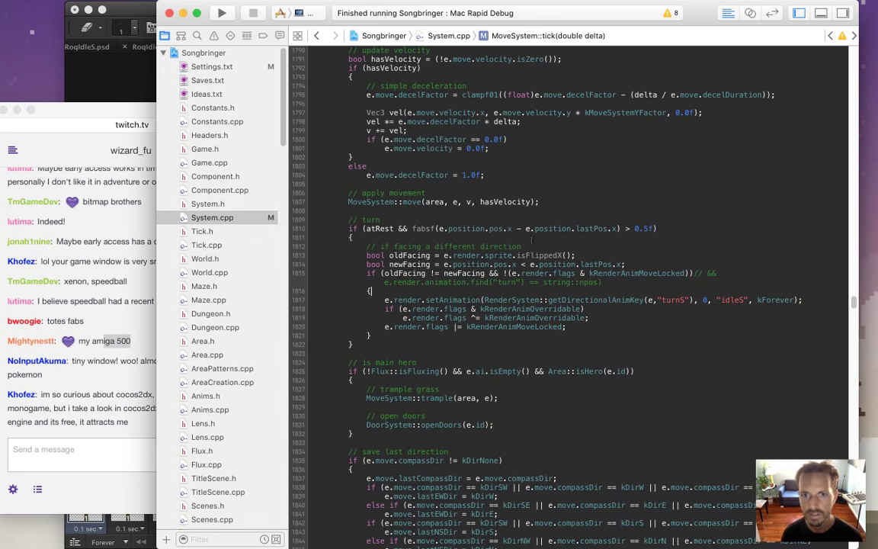
click(629, 228)
key(Delete)
key(Delete)
key(Delete)
text(1.0)
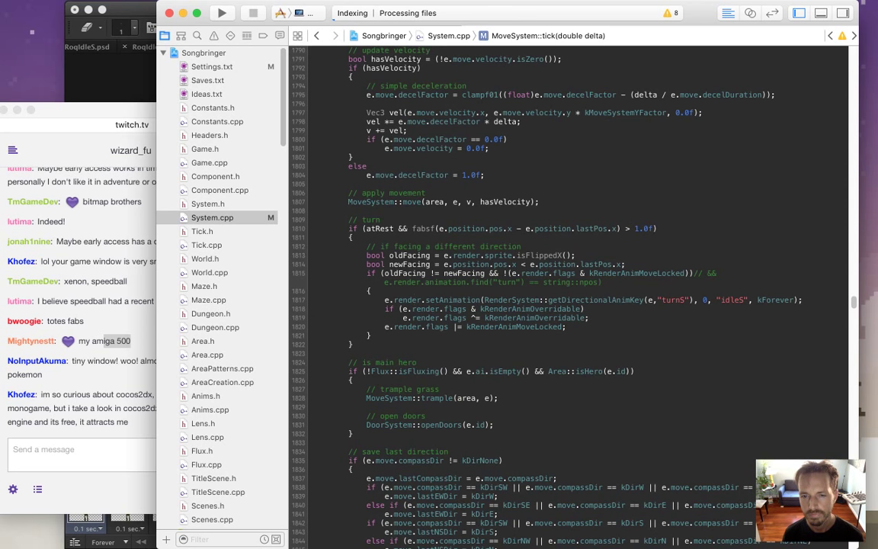
- Read the Twitch chat messages about the tiny game window and the interest in cocos2dx
click(133, 348)
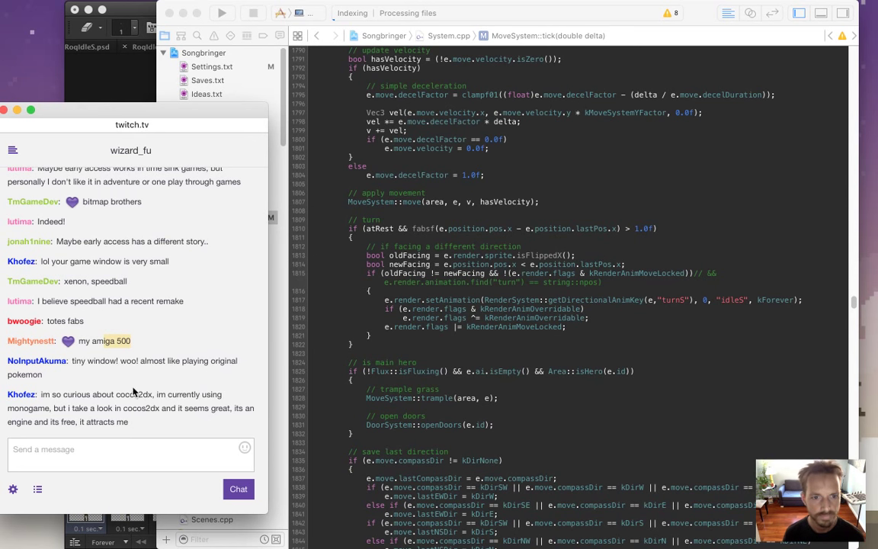
drag(74, 361, 160, 372)
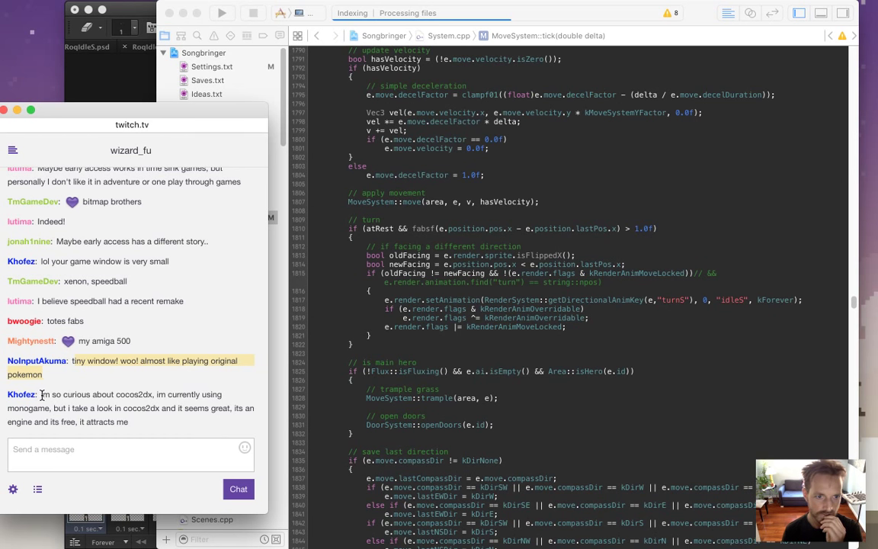
drag(41, 395, 109, 416)
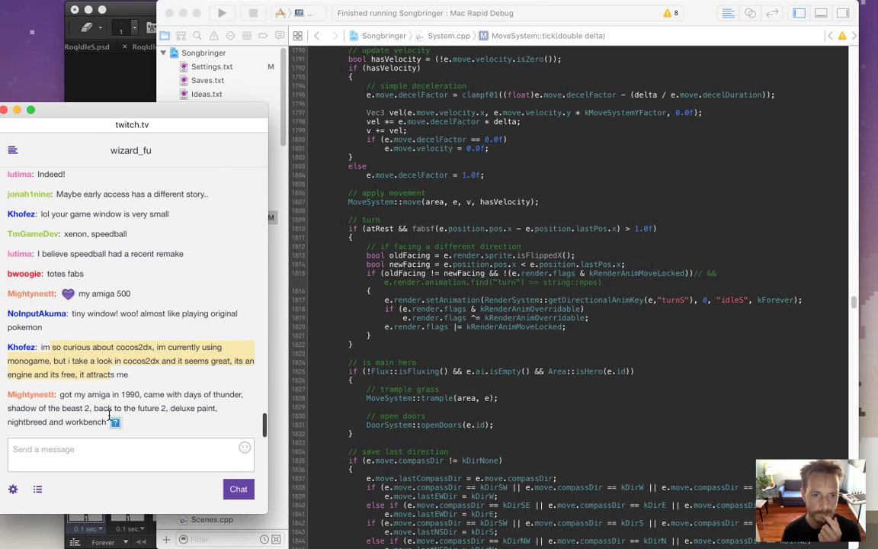
click(168, 346)
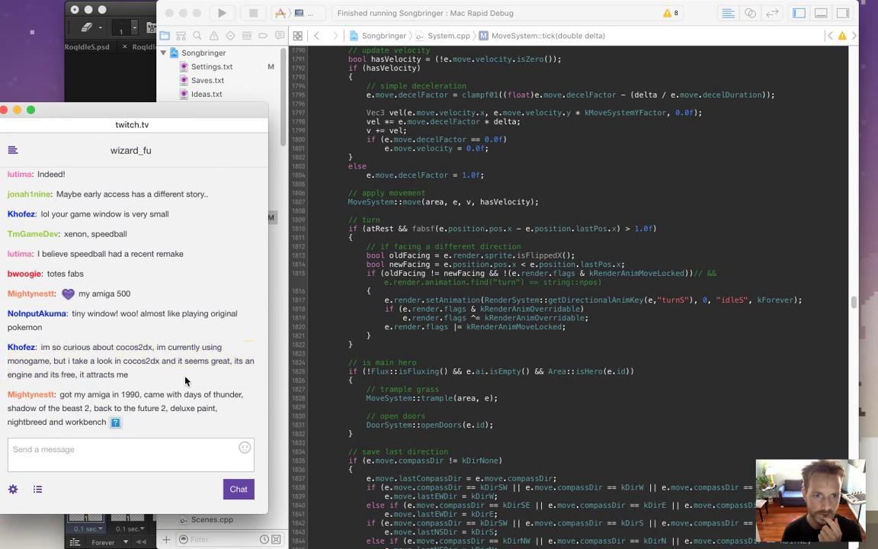
- Open the Cocos2d-X book page at wizardfu.com/book/cocos2d-x/ in a new Safari window
mouse_move(864, 85)
click(864, 107)
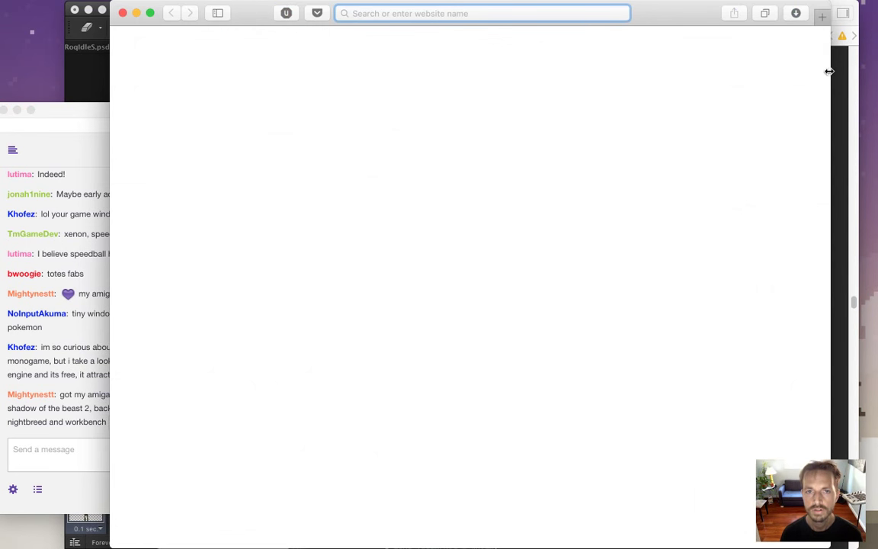
text(wizardfu.com/bo)
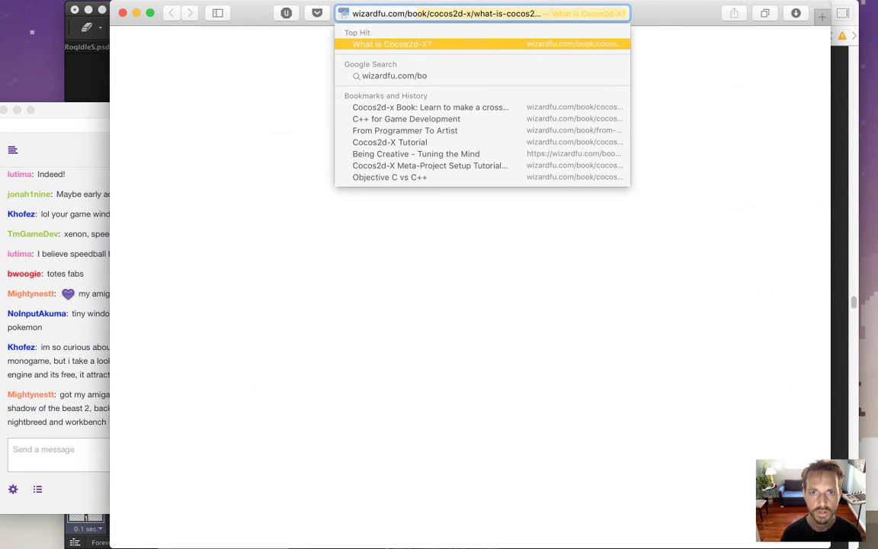
key(Right)
key(BackSpace)
key(BackSpace)
key(BackSpace)
key(BackSpace)
key(BackSpace)
key(BackSpace)
key(BackSpace)
key(BackSpace)
key(BackSpace)
key(BackSpace)
key(BackSpace)
key(BackSpace)
key(BackSpace)
key(BackSpace)
key(BackSpace)
key(BackSpace)
key(BackSpace)
key(BackSpace)
key(Return)
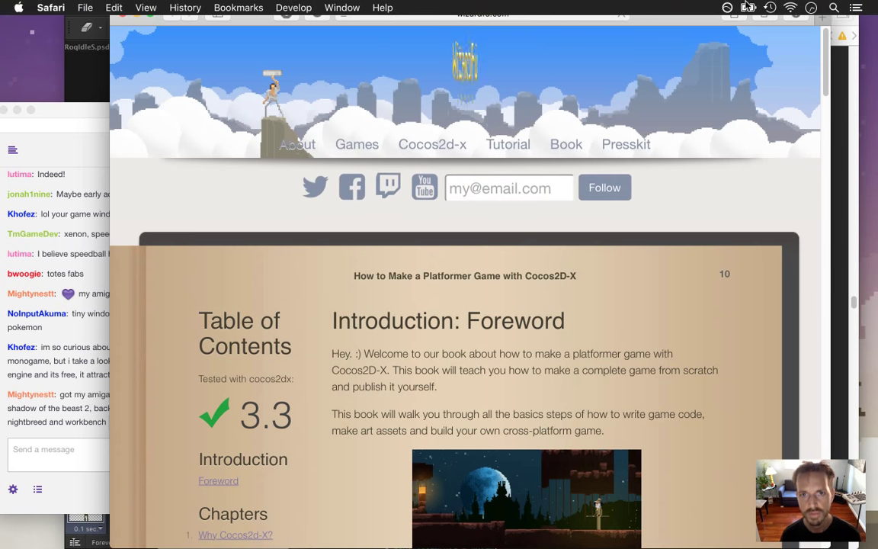
click(74, 449)
text(http://wizardfu.com/book/cocos2d-x/)
key(Return)
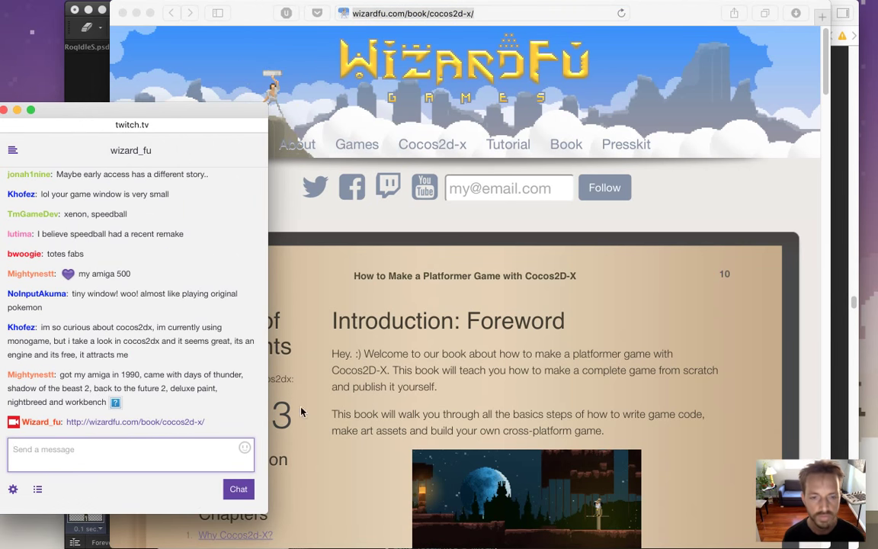
click(389, 352)
key(super+Tab)
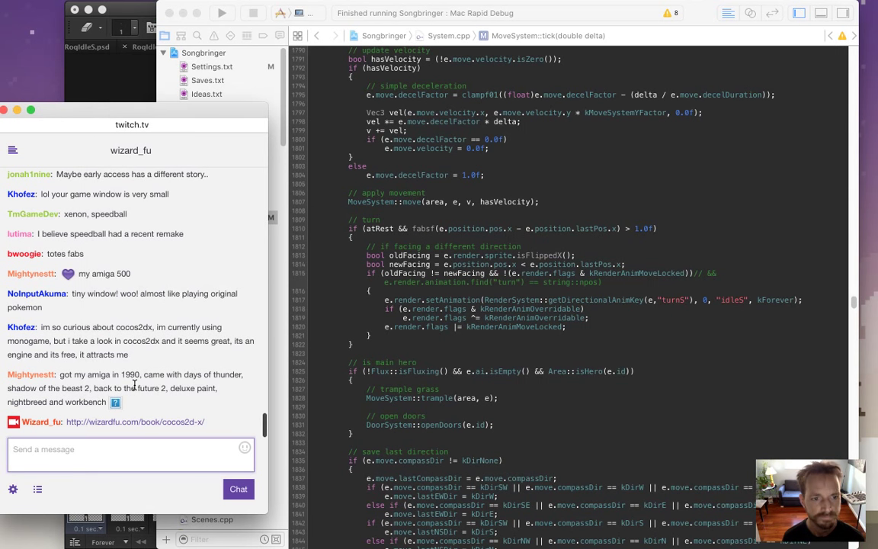
- Read the Twitch chat message about the 1990 Amiga and the games that came with it
drag(74, 355, 105, 360)
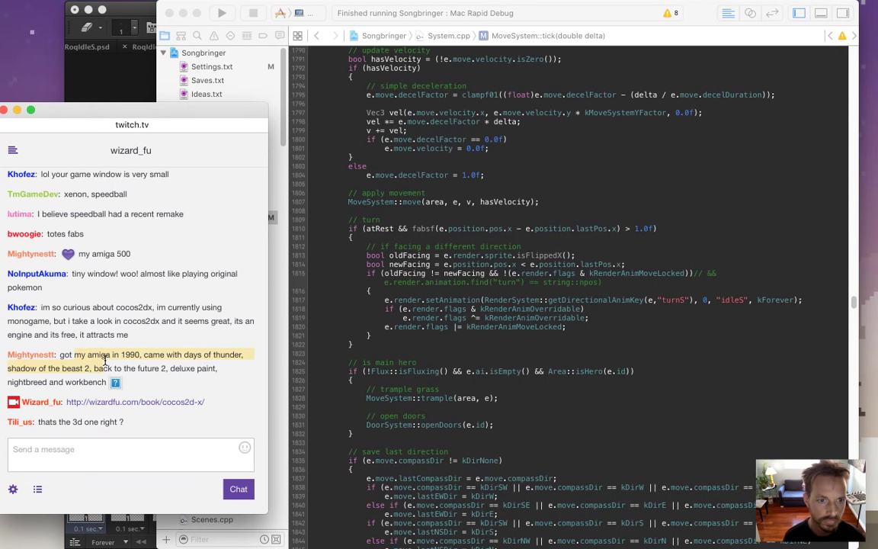
drag(173, 355, 225, 354)
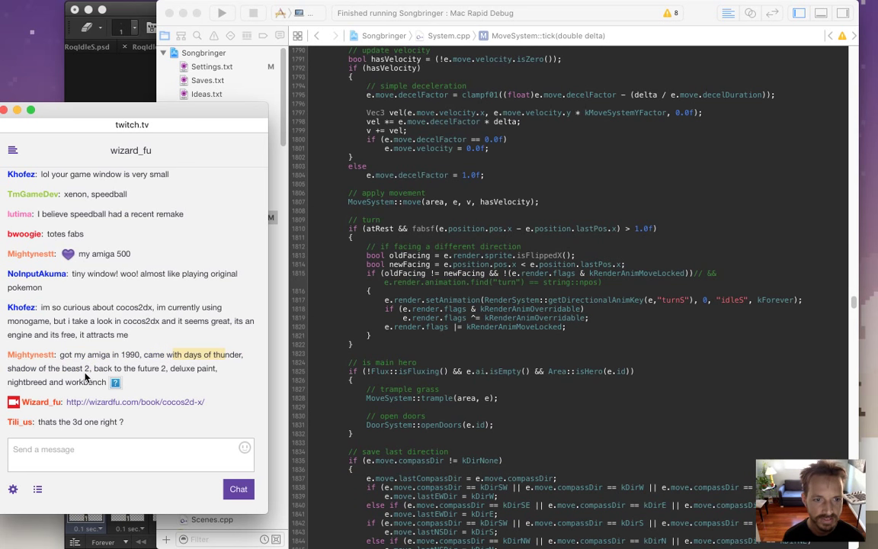
drag(87, 355, 89, 368)
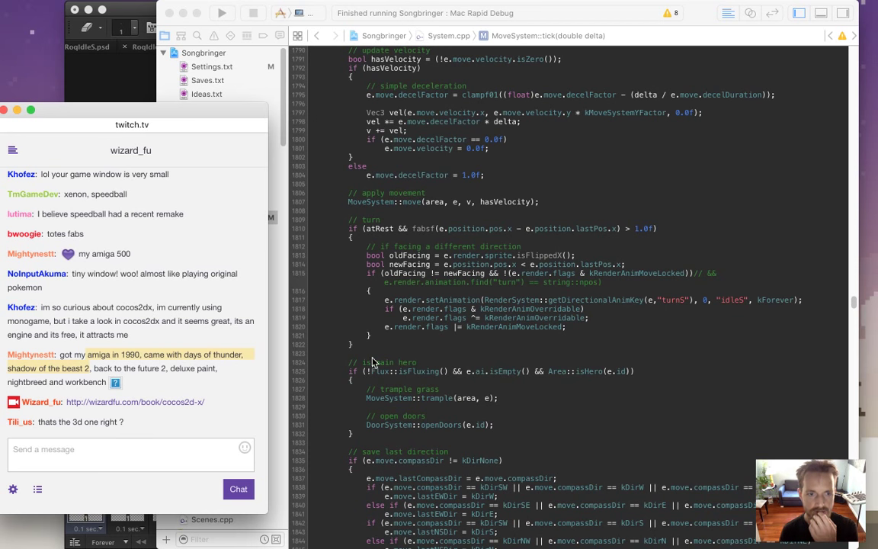
- In Settings.txt, set alwaysScreencap to 0, and build and run Songbringer
click(438, 342)
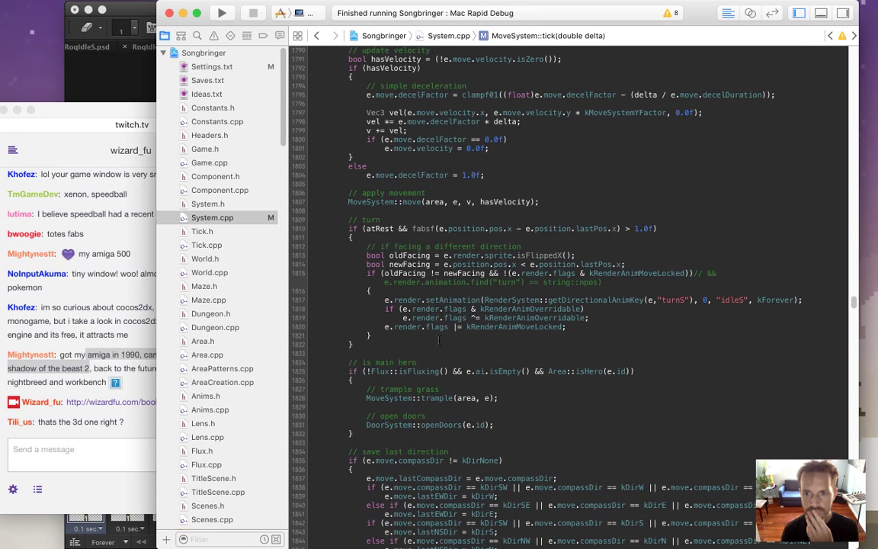
click(213, 68)
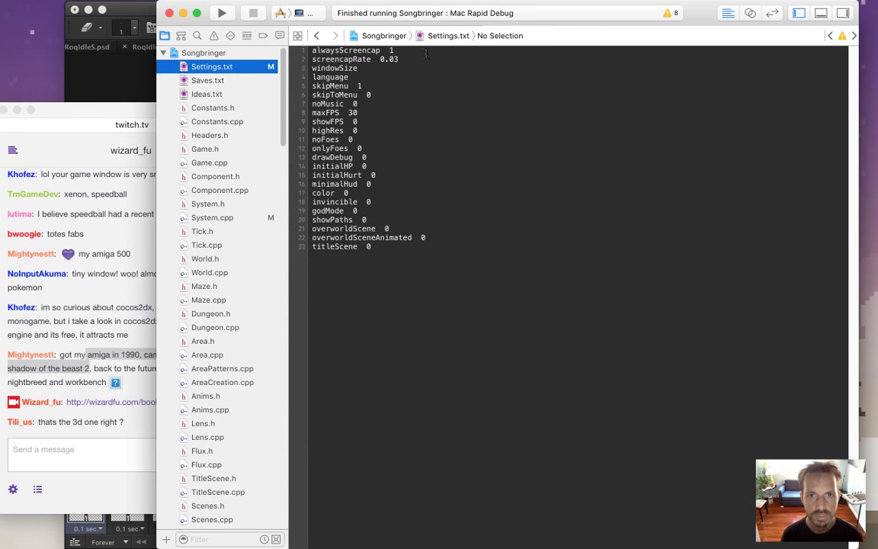
key(BackSpace)
text(0)
key(super+r)
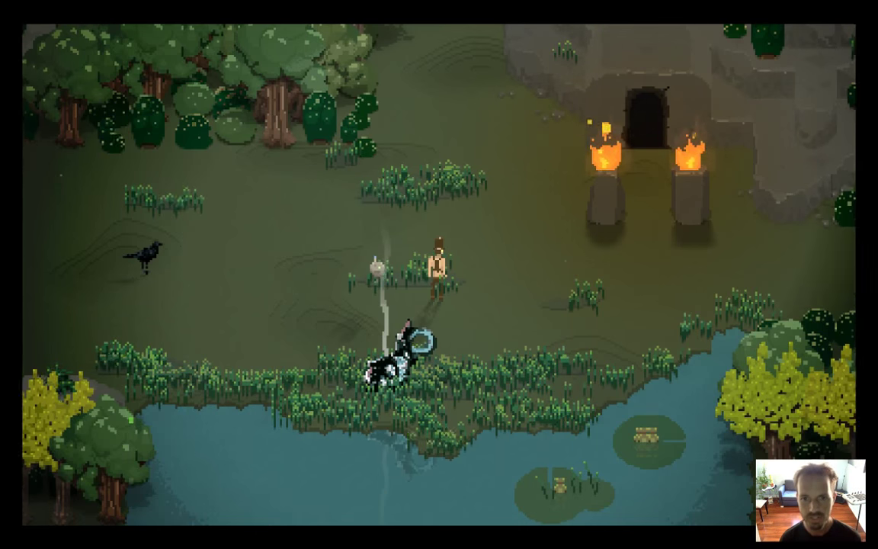
- Walk the hero right and left repeatedly to check the turn animation, and quit the game
key(Right)
key(Left)
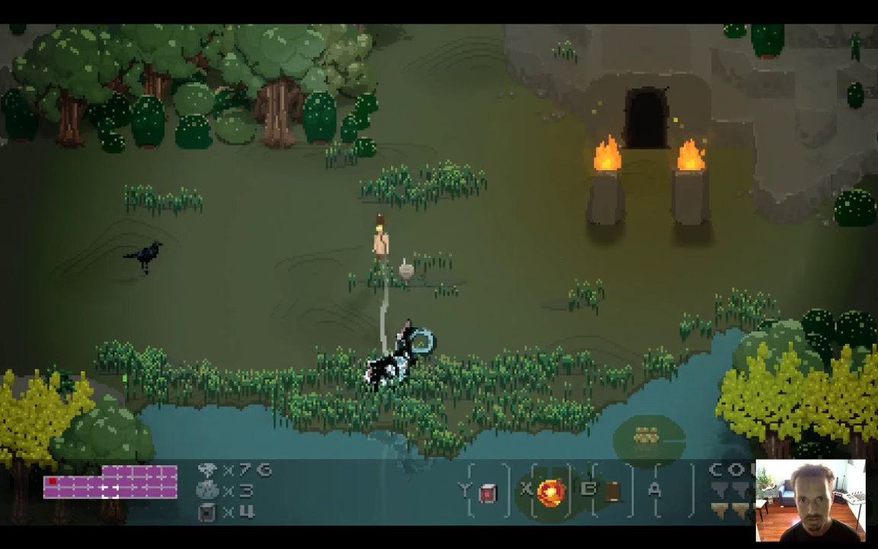
key(Right)
key(Left)
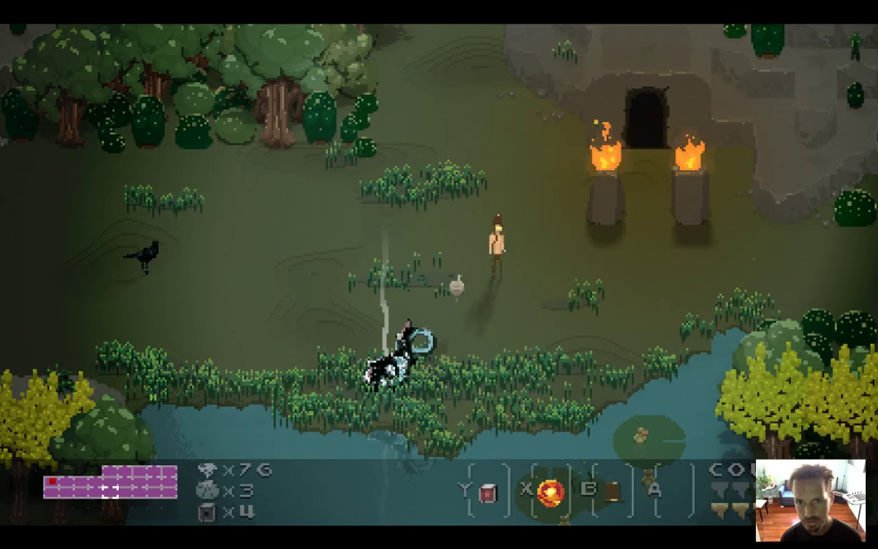
key(Right)
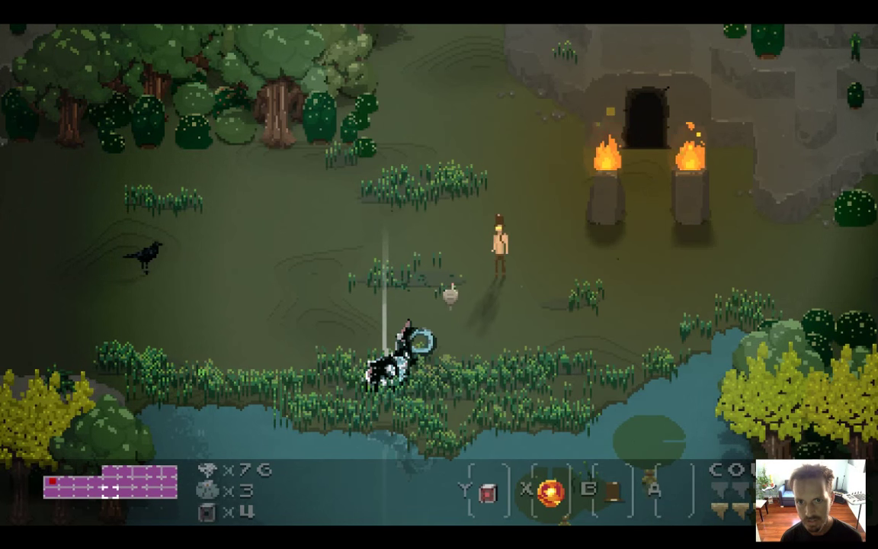
key(Left)
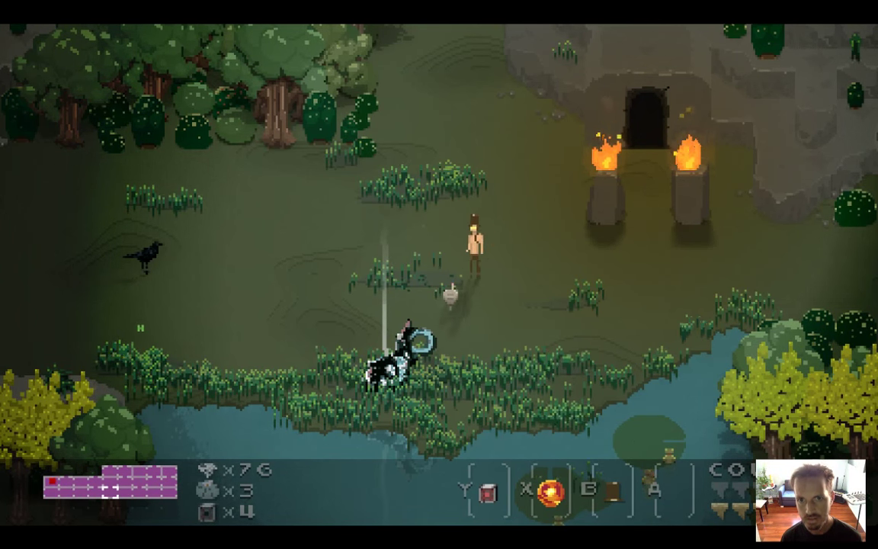
key(super+q)
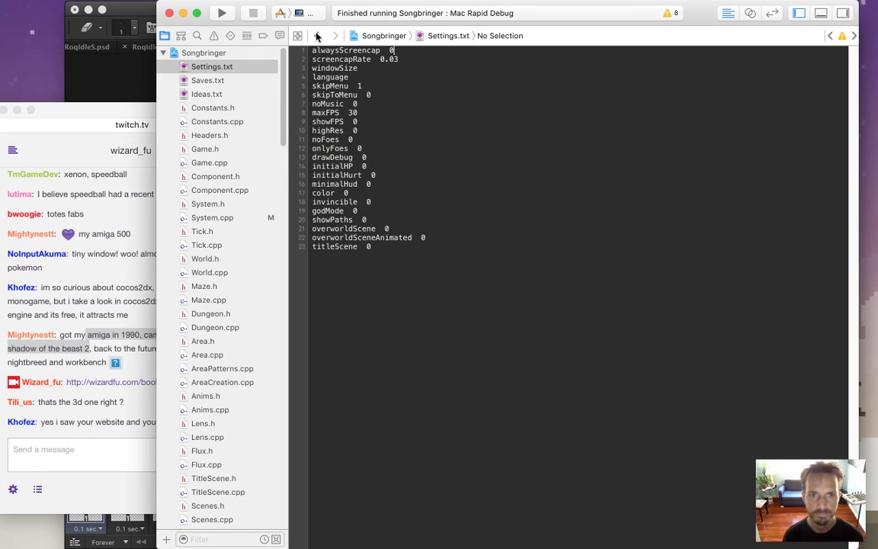
- Back in System.cpp, keep a commented-out copy of the fabsf(e.position.pos.x - e.position.lastPos.x) > 1.0f comparison after the turn condition
click(318, 37)
click(119, 365)
click(414, 326)
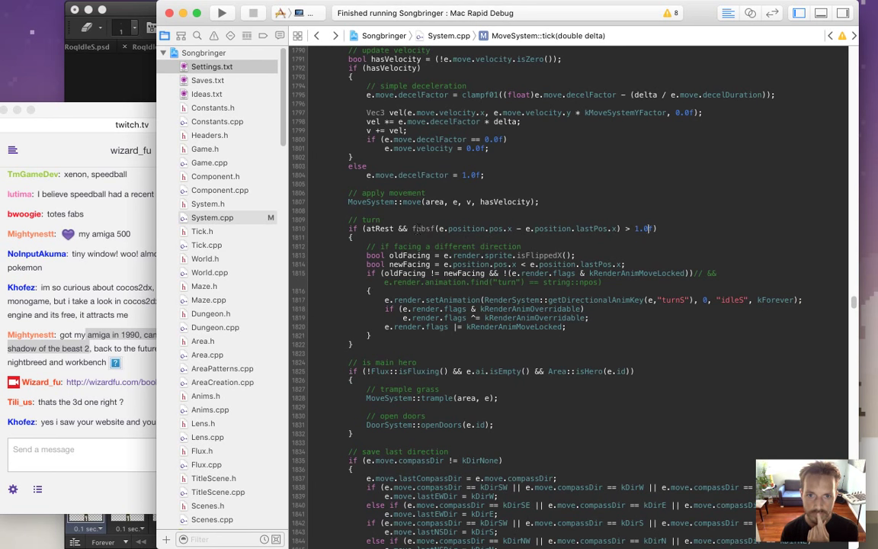
drag(411, 228, 653, 225)
key(super+c)
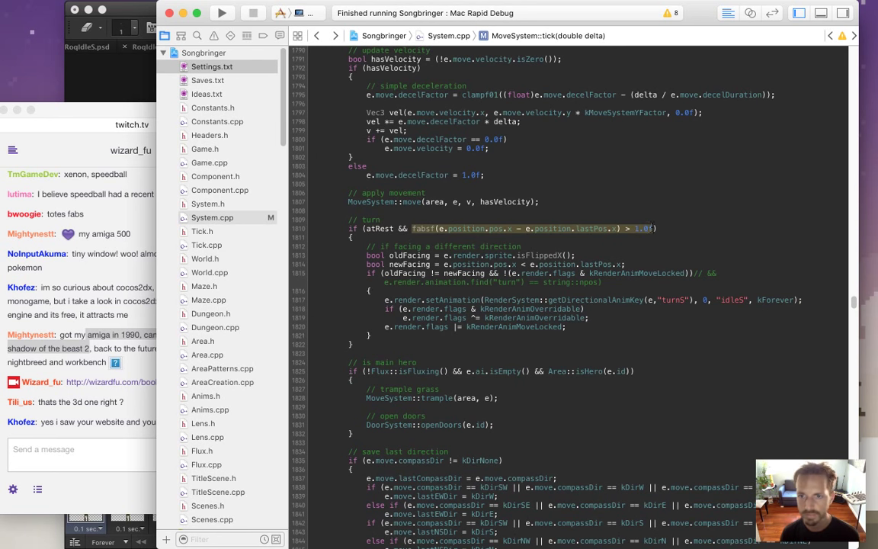
click(406, 228)
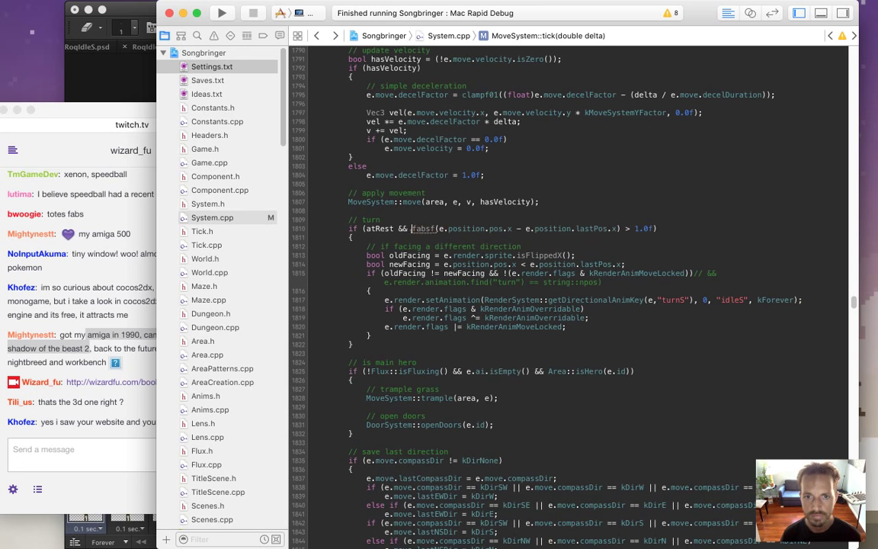
key(super+v)
click(652, 228)
text()//)
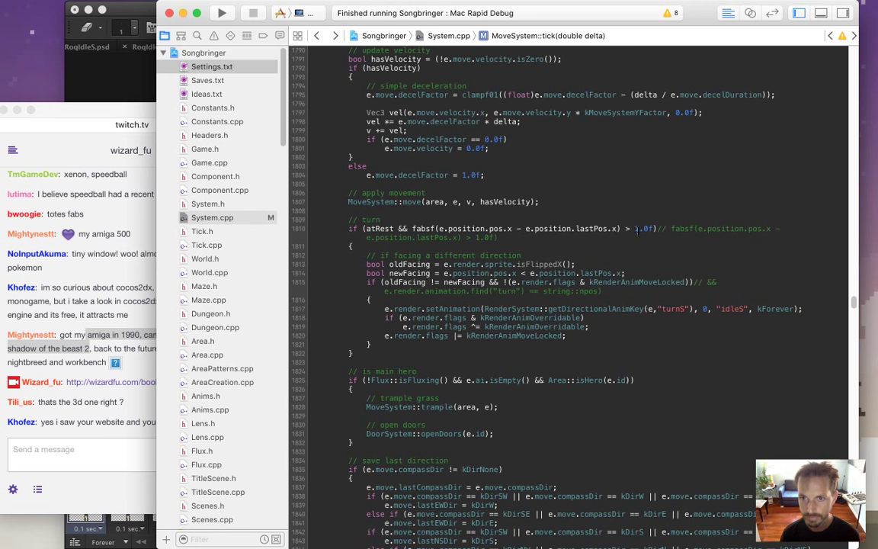
- Remove the commented-out comparison after the turn condition, leaving the active fabsf check of e.position.pos.x against e.position.lastPos.x
click(411, 228)
key(Delete)
key(Delete)
key(Delete)
key(Delete)
key(Delete)
key(Delete)
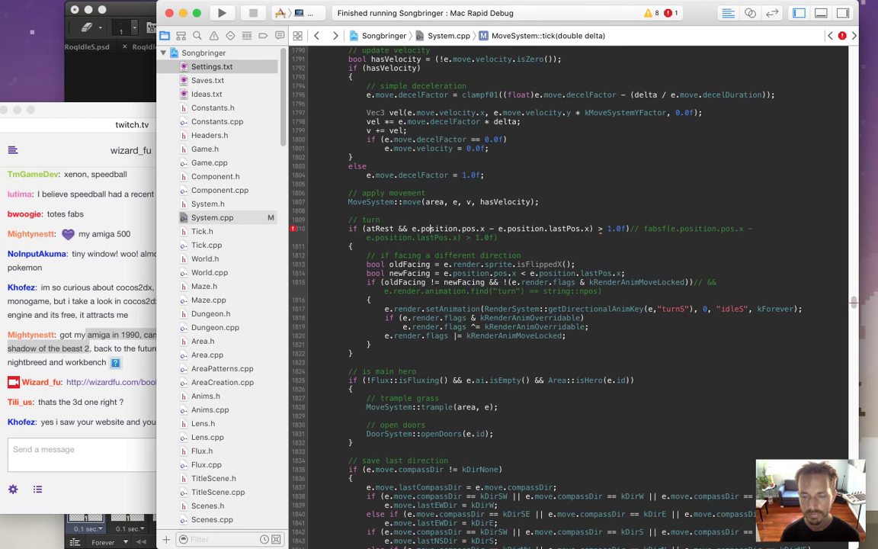
click(412, 229)
text(abs()
drag(412, 228, 655, 229)
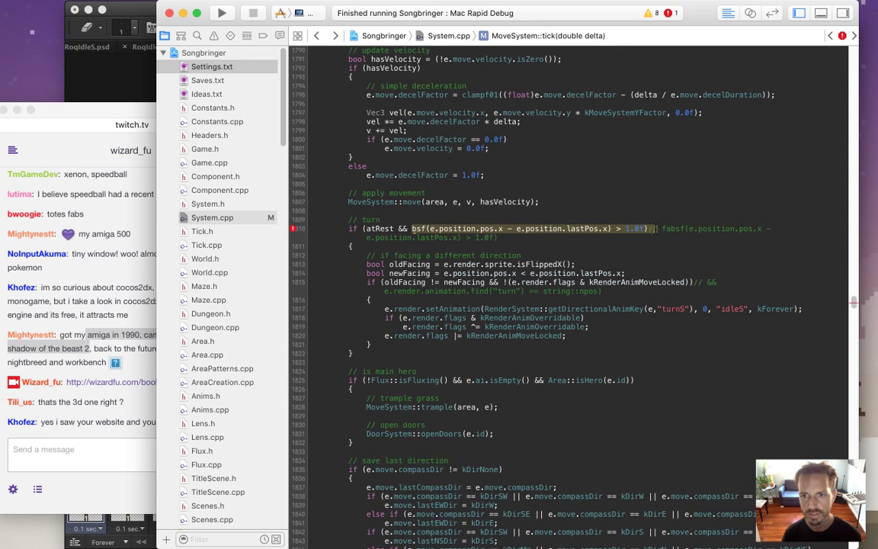
key(BackSpace)
- Set the threshold of the fabsf comparison in the turn condition to 0.1f, and build and run Songbringer
click(639, 229)
key(BackSpace)
text(0.)
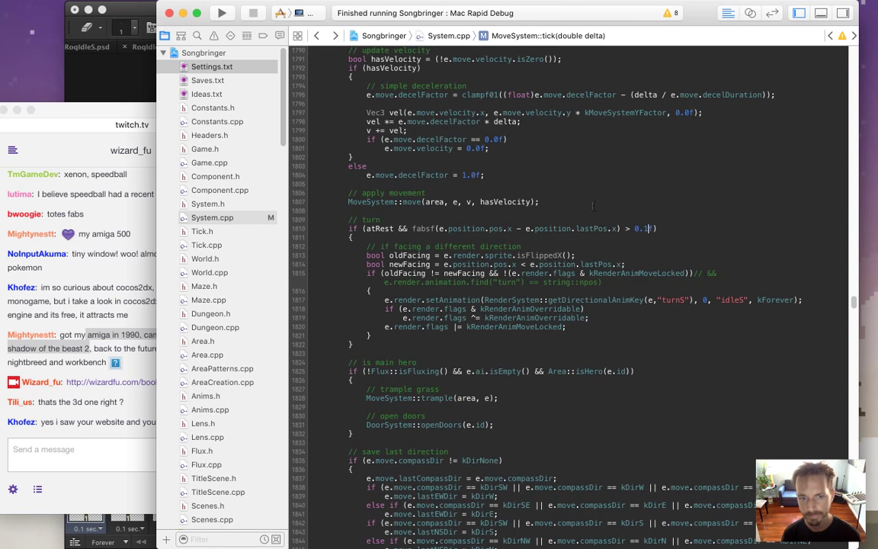
key(super+r)
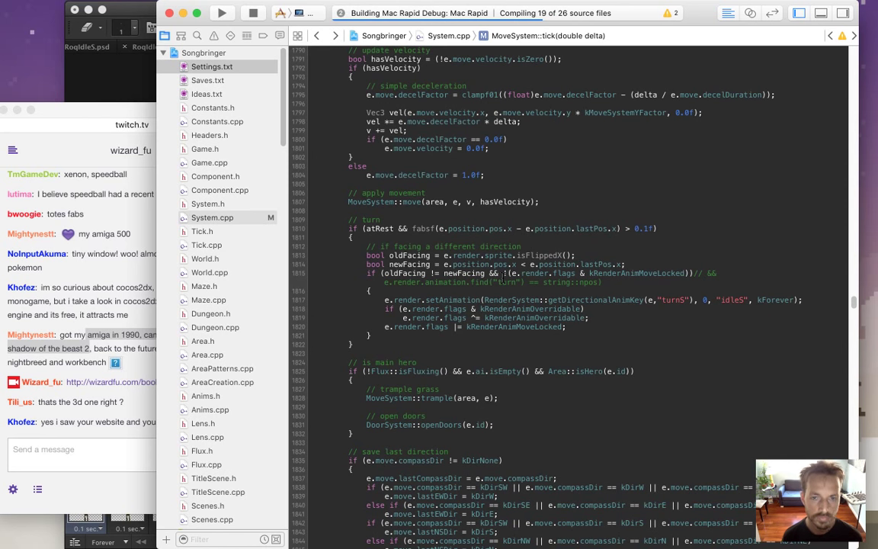
- During the build, read the Twitch chat messages about the 3D one and what the stream is trying to accomplish
click(85, 366)
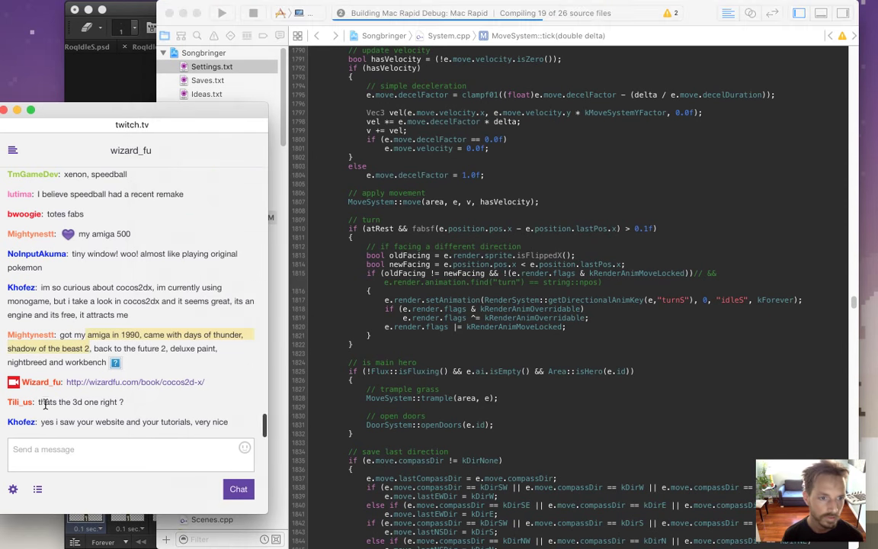
drag(83, 403, 153, 398)
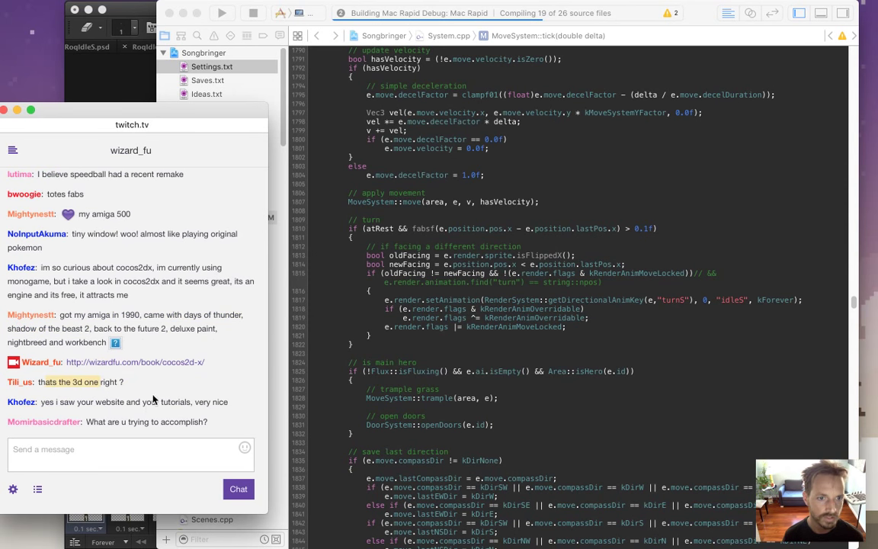
drag(108, 421, 161, 421)
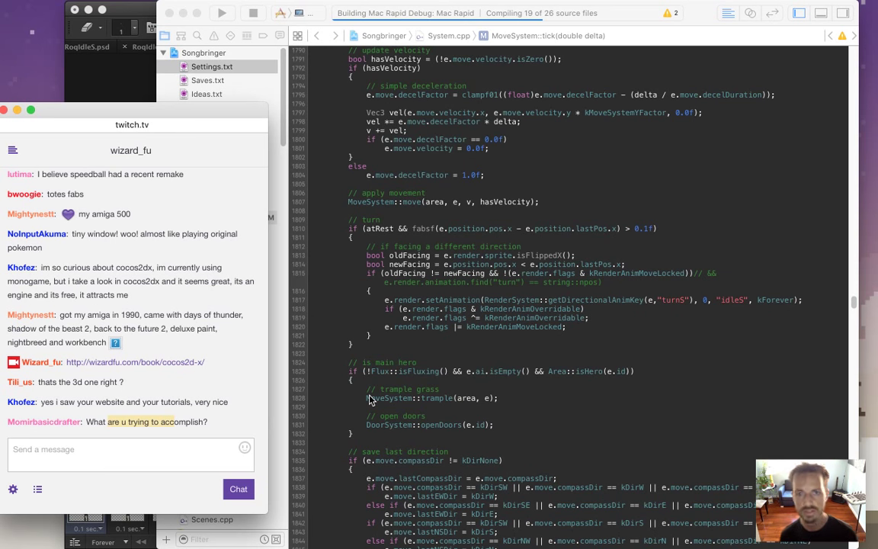
click(431, 352)
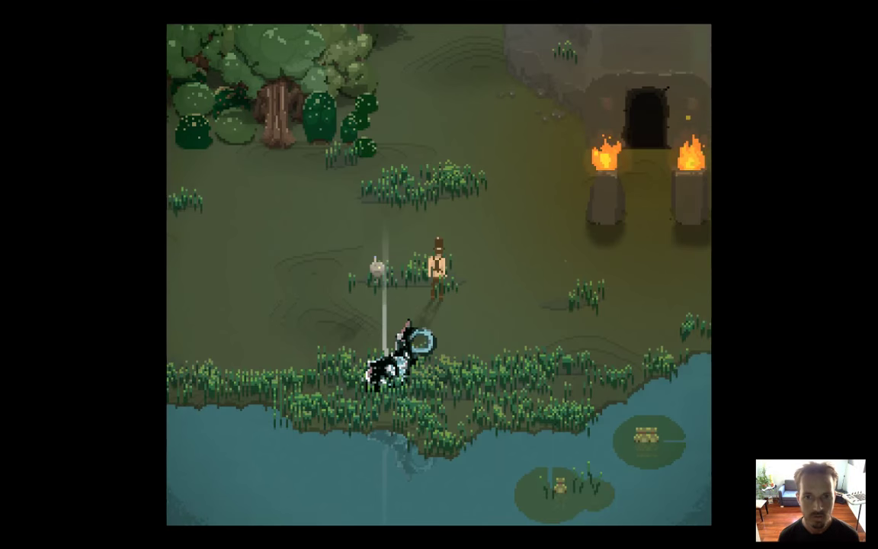
- Walk the hero back and forth with long runs and short direction changes to check the turn animation
key(Right)
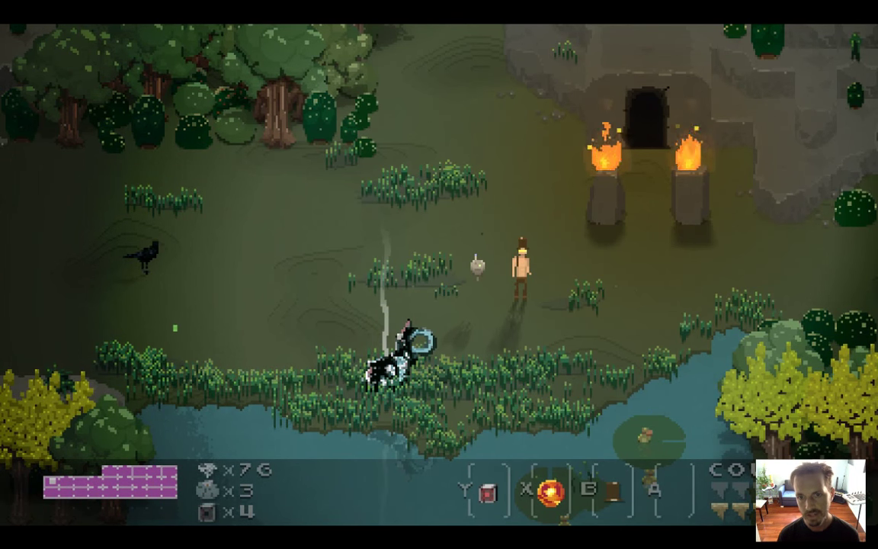
key(Left)
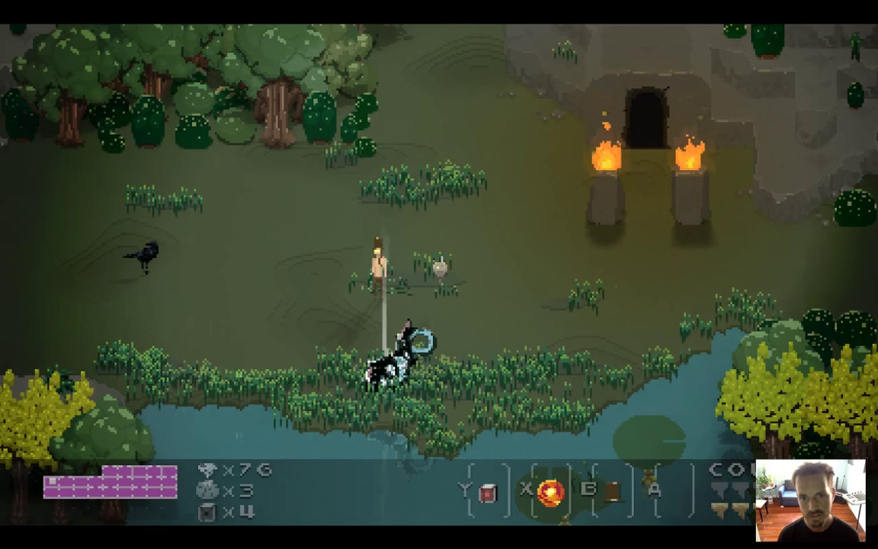
key(Left)
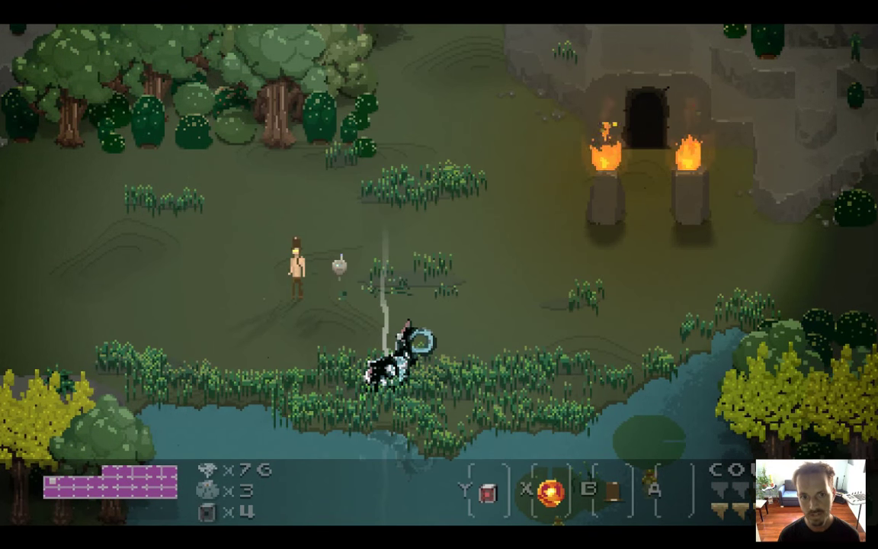
key(Right)
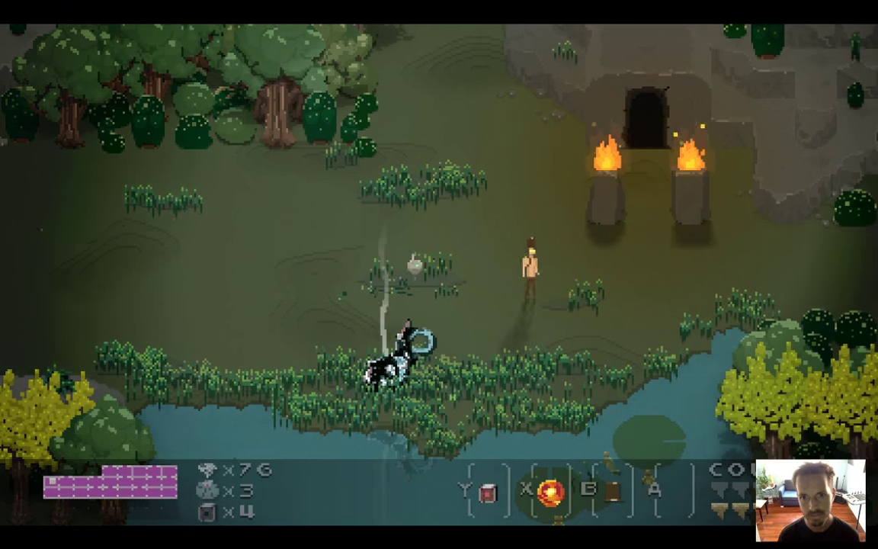
key(Left)
key(Right)
key(Right)
key(Left)
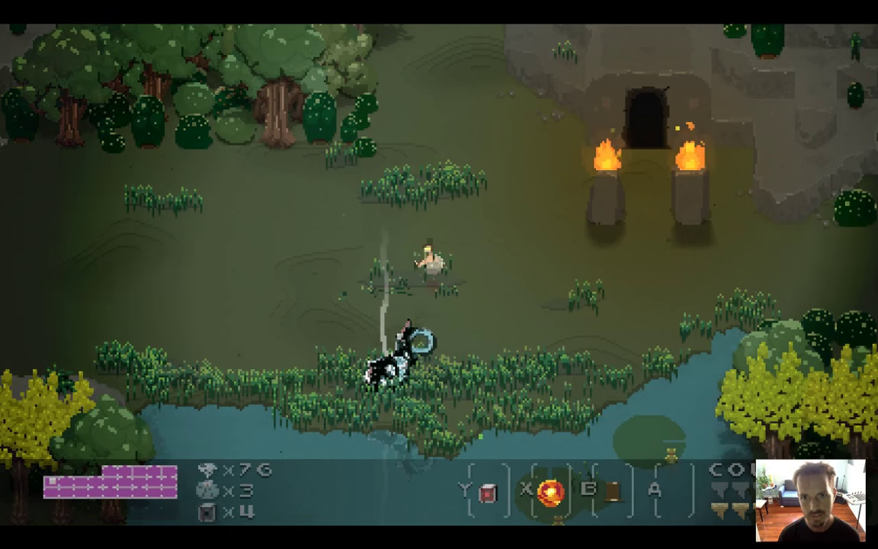
key(Left)
key(Right)
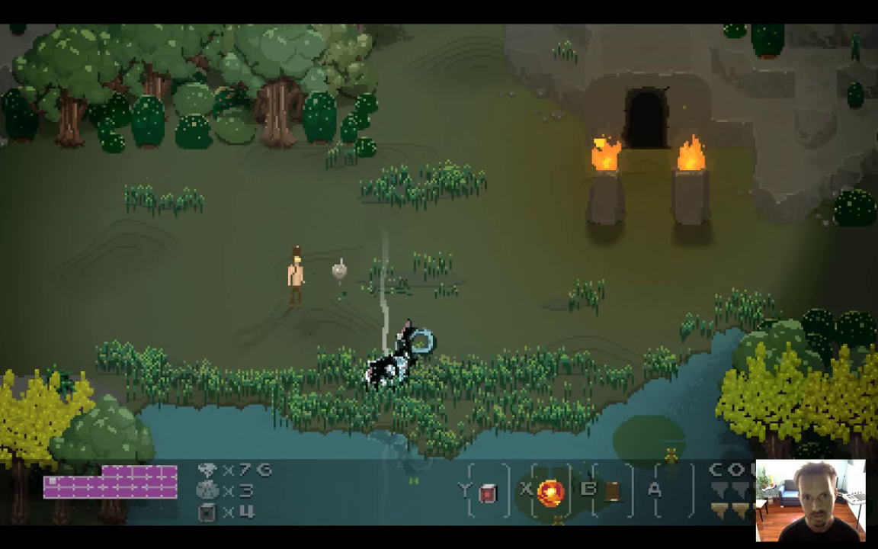
key(Left)
key(Right)
key(Right)
key(Left)
key(Right)
key(Right)
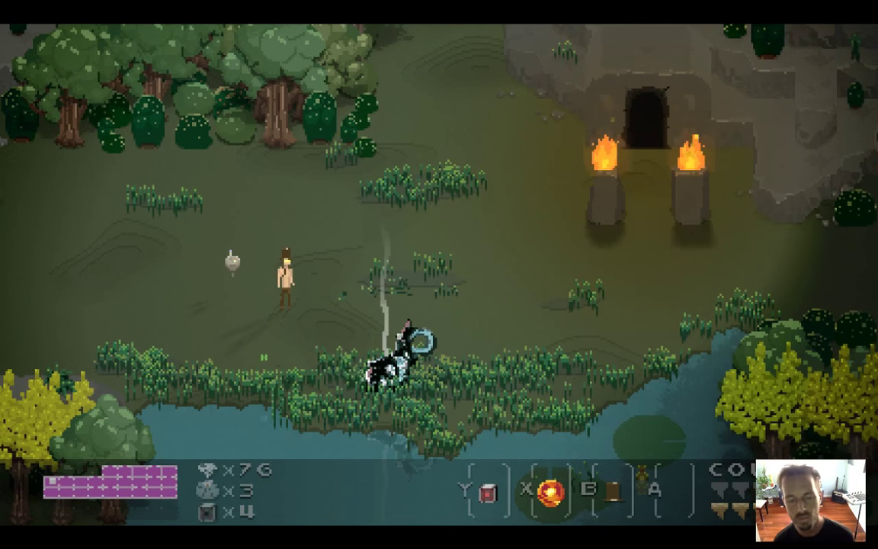
key(Up)
key(Right)
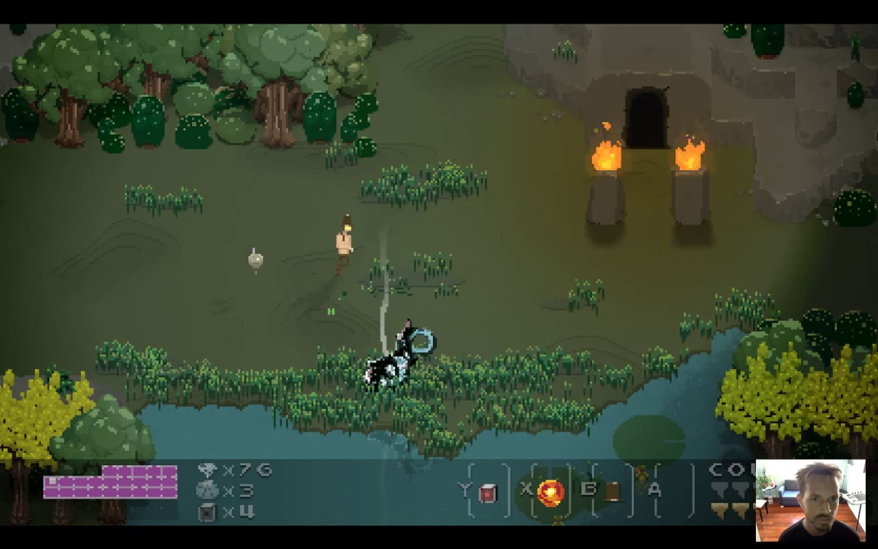
key(Left)
key(Right)
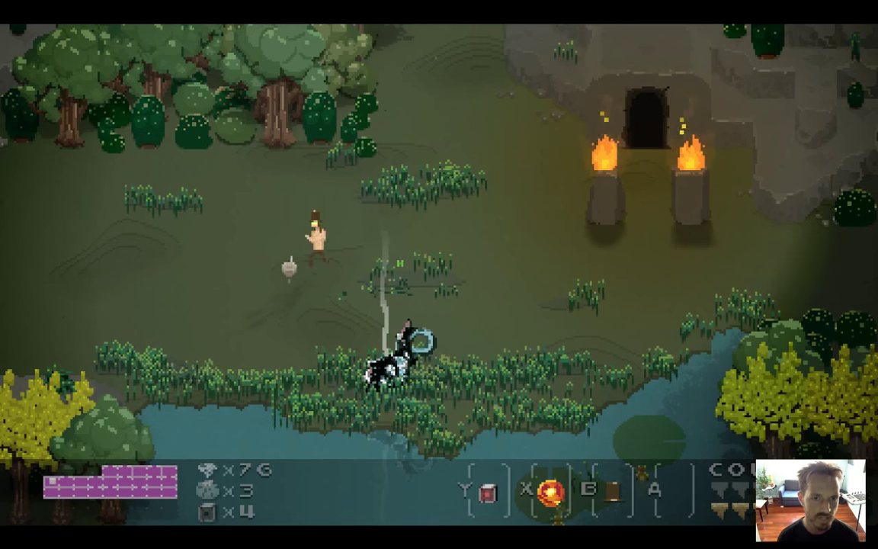
key(Left)
key(Left)
key(Right)
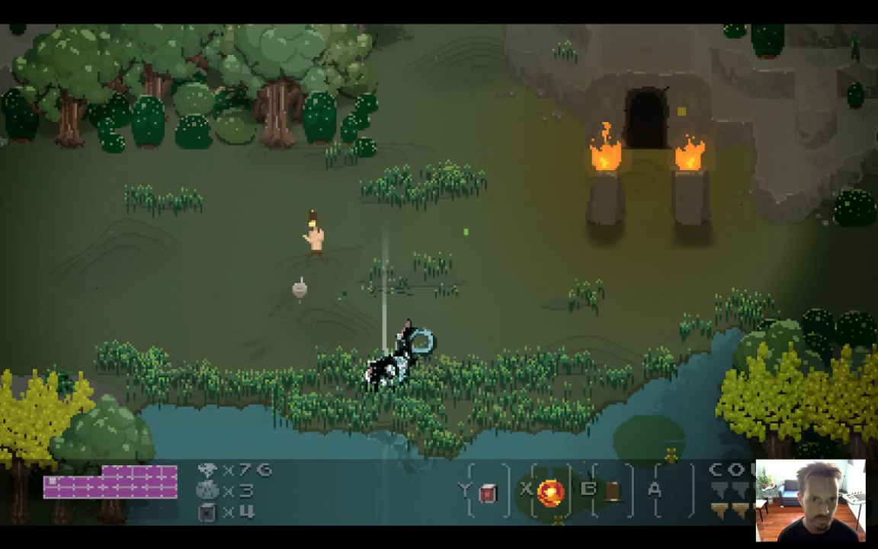
key(Left)
key(Left)
key(Right)
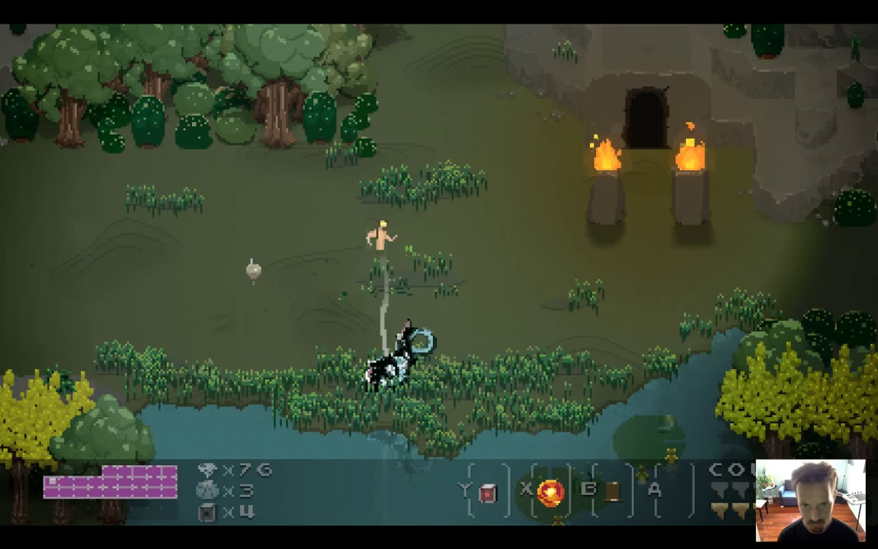
key(Left)
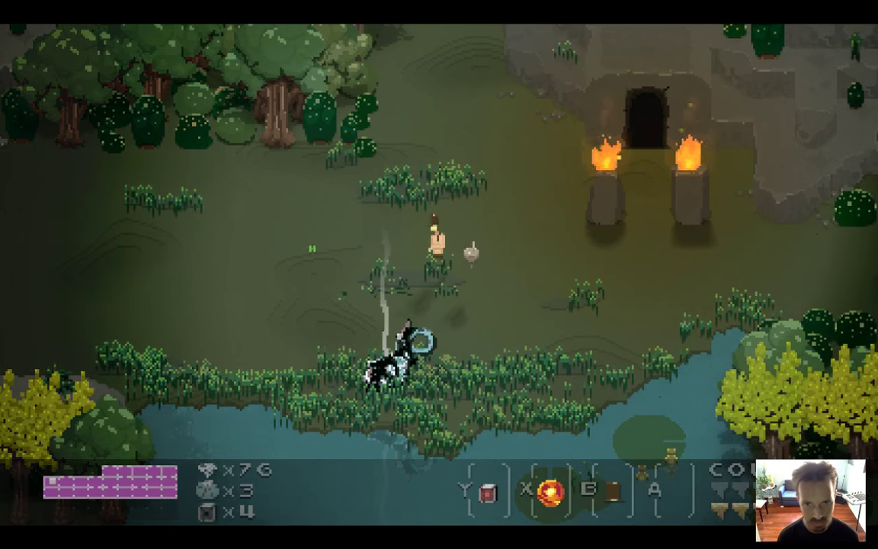
key(Right)
key(Left)
key(Right)
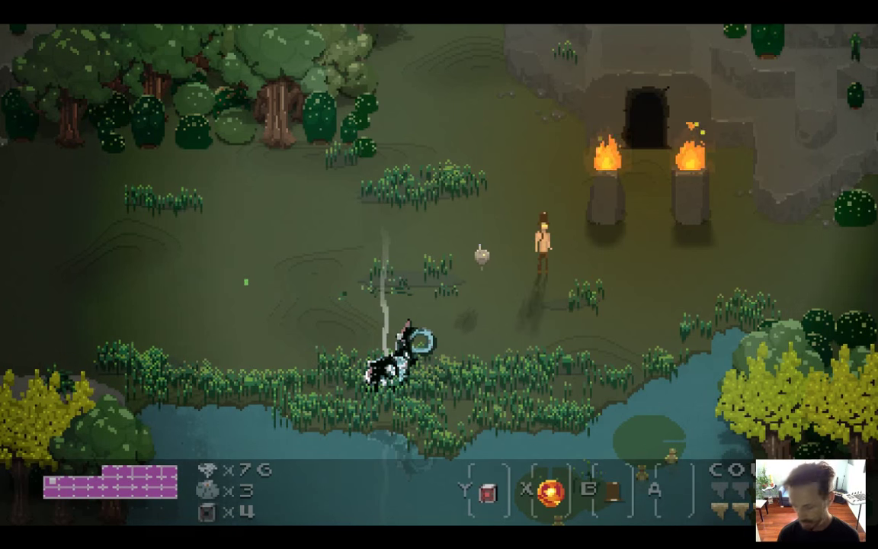
- Test the turn animation while moving the hero diagonally and reversing direction, and quit the game
key(Right)
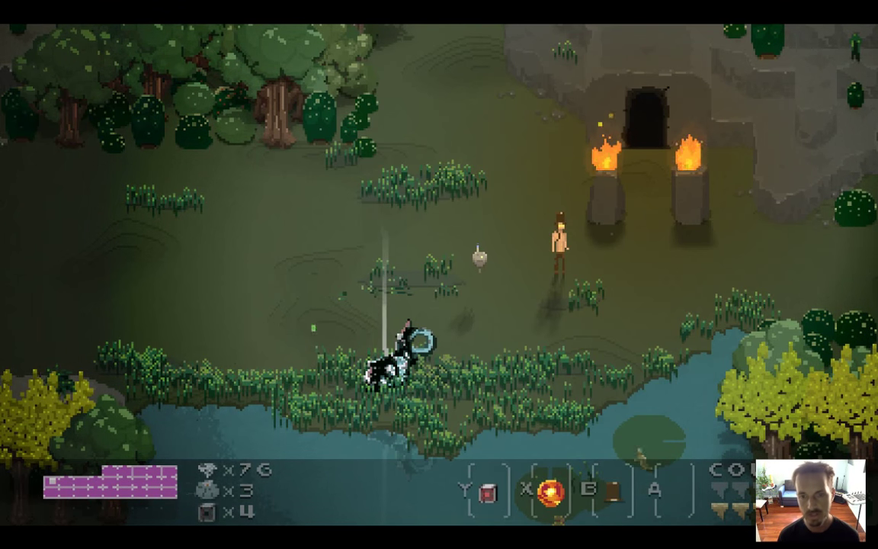
key(Up)
key(Left)
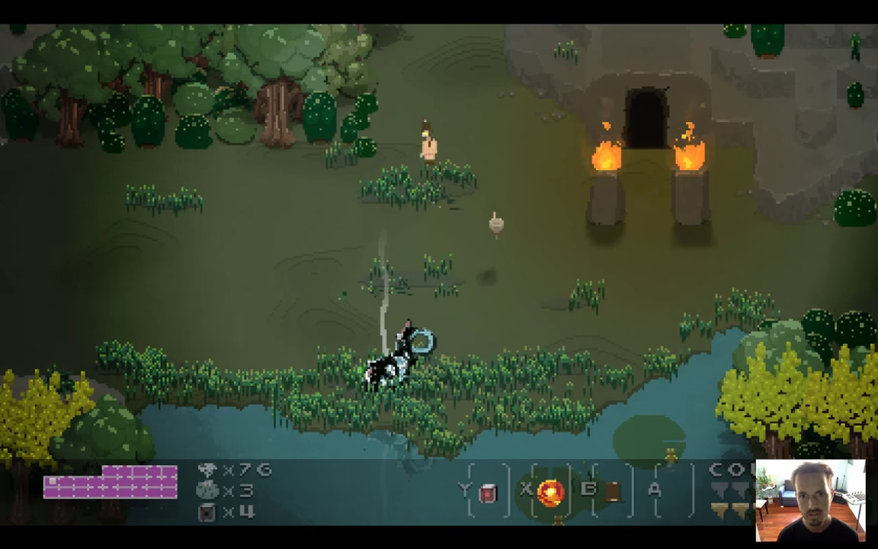
key(Down)
key(Left)
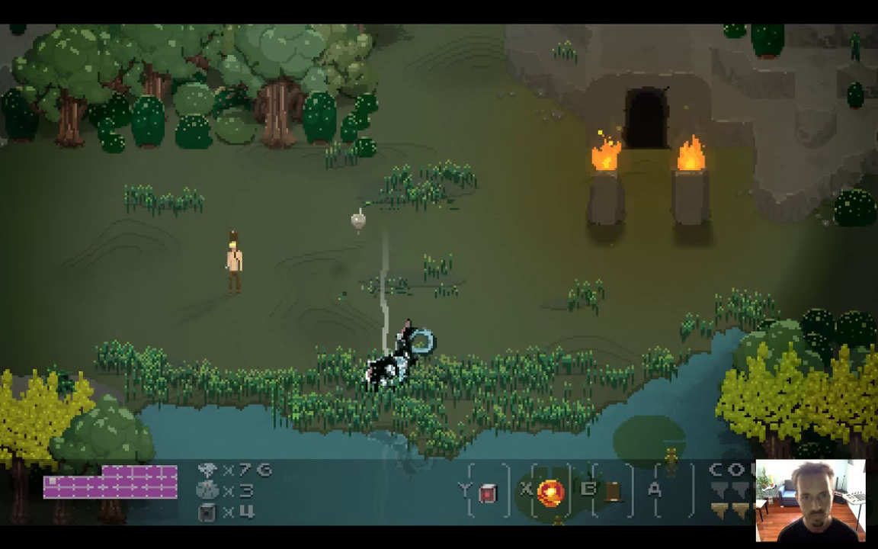
key(Right)
key(Left)
key(Right)
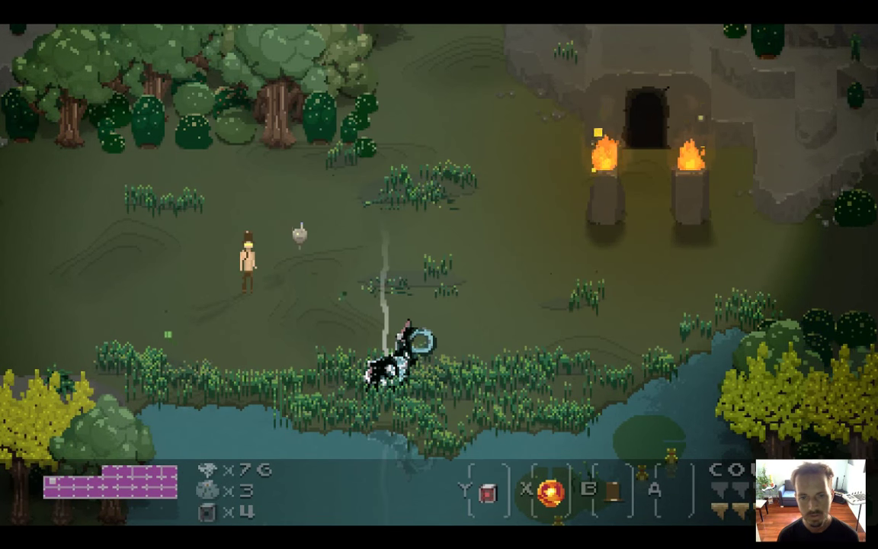
key(Right)
key(super+q)
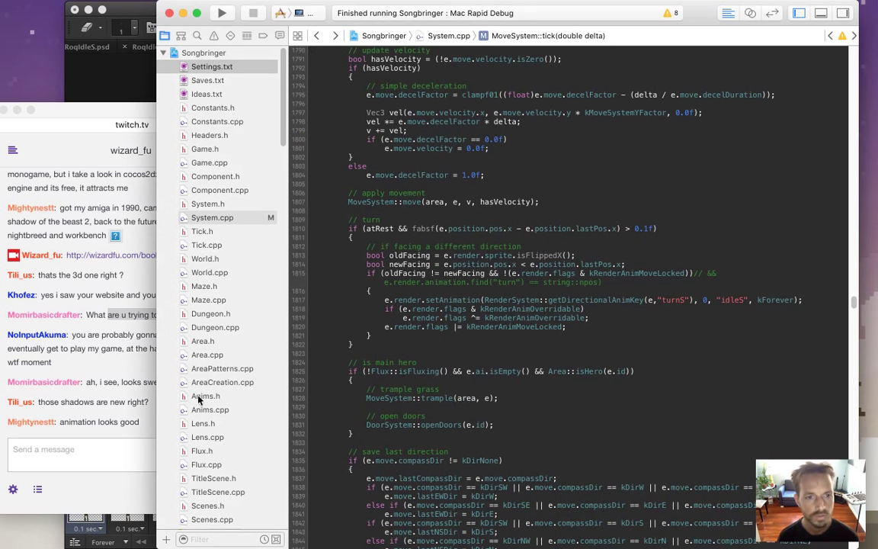
- Read the new Twitch chat messages about the game's halfway moment, the shadows, the animation and the meaning of fabsf
click(119, 382)
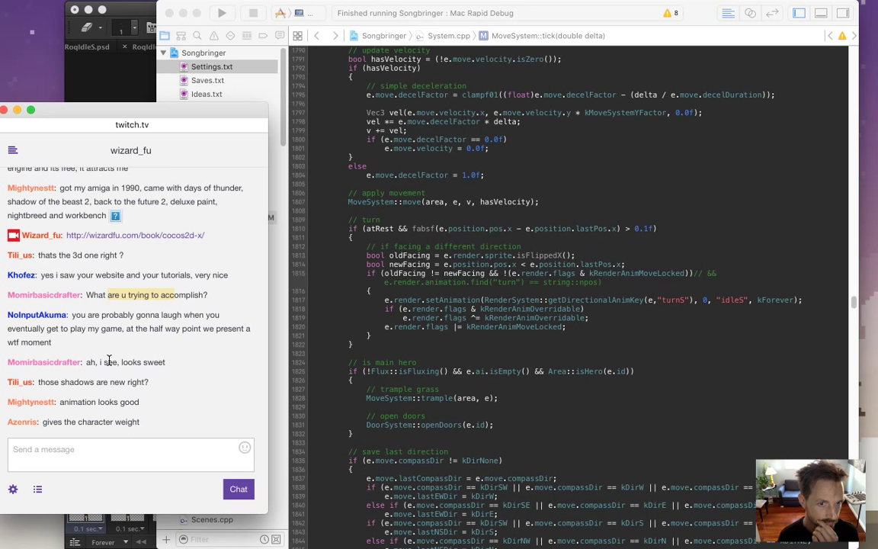
drag(72, 315, 103, 353)
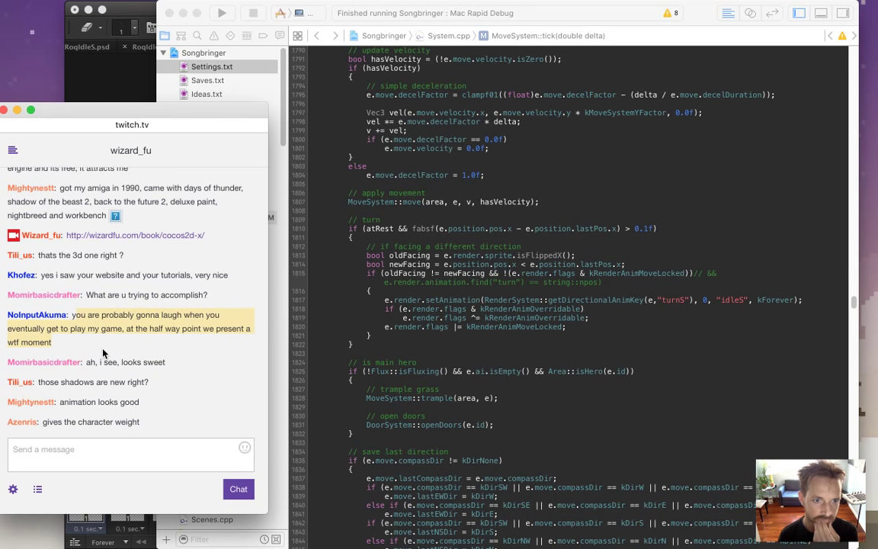
drag(50, 381, 151, 391)
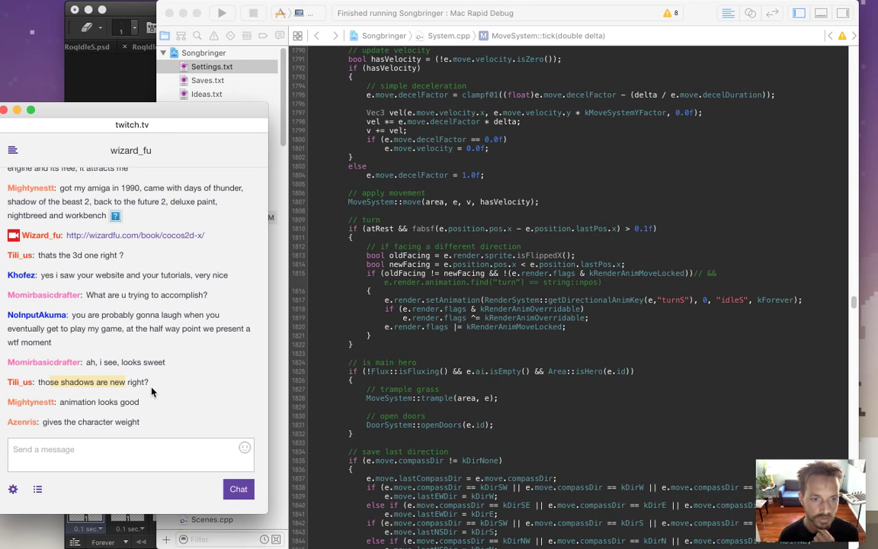
click(44, 389)
drag(43, 389, 158, 396)
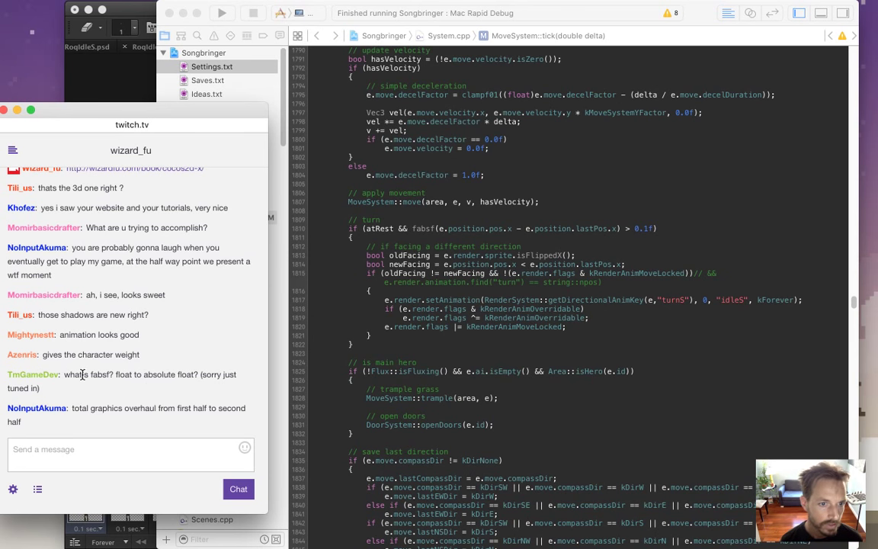
double_click(97, 334)
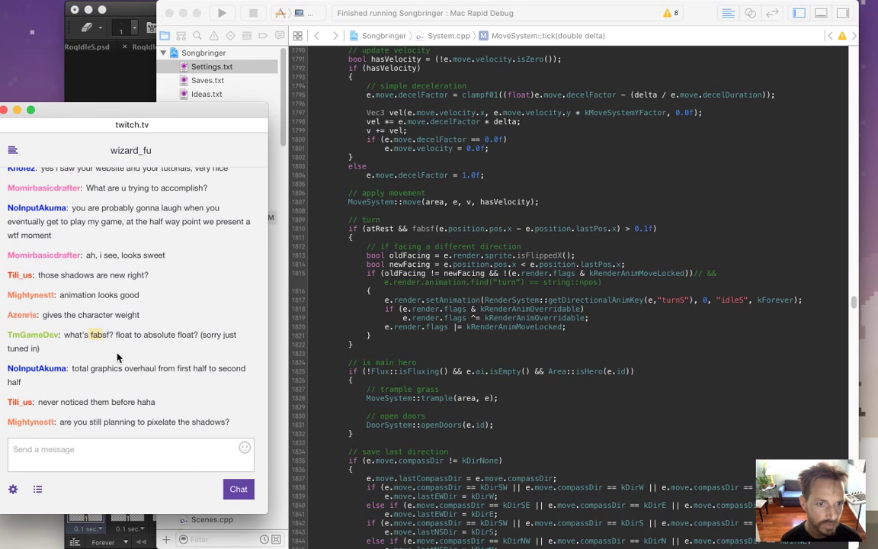
click(93, 333)
click(647, 228)
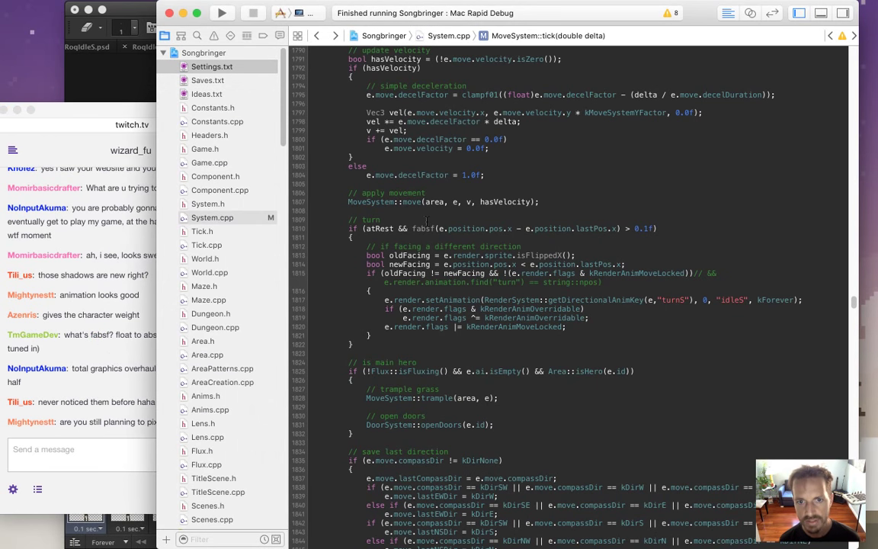
key(Return)
text(abs()
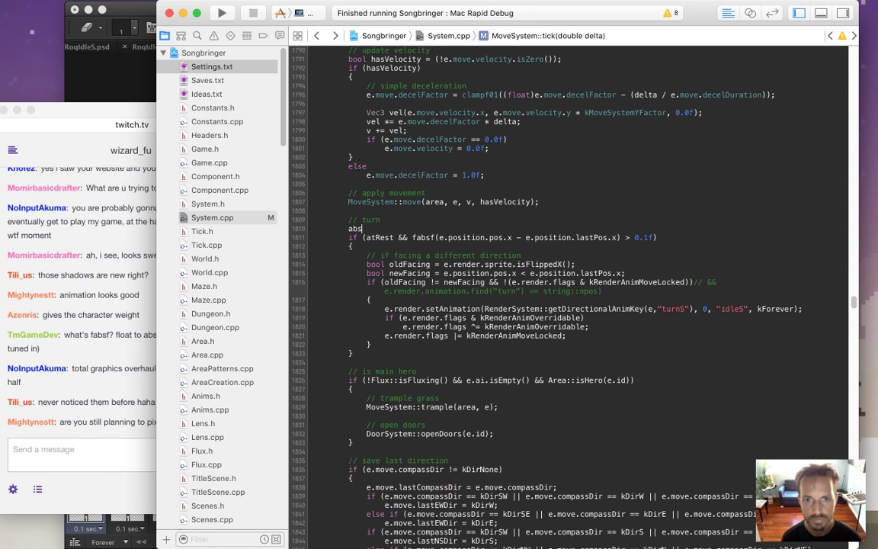
key(BackSpace)
key(BackSpace)
key(BackSpace)
key(BackSpace)
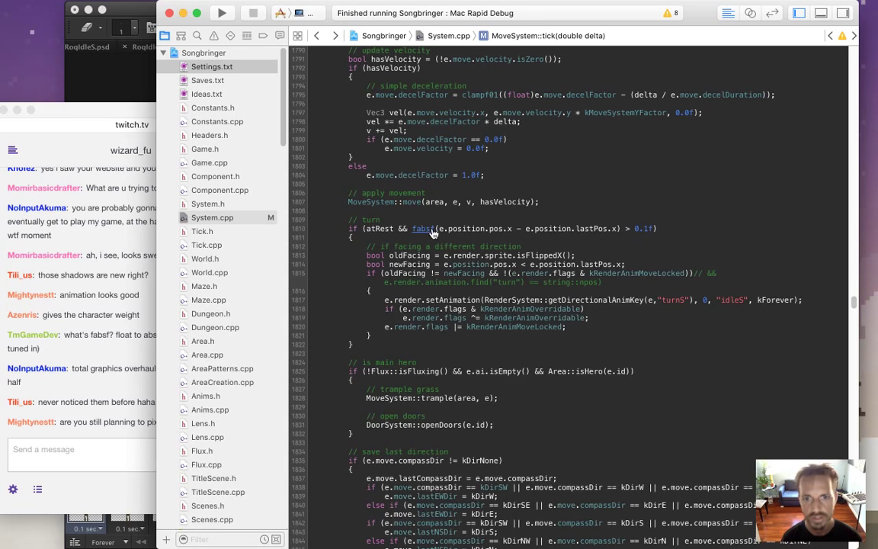
- Open the declaration of fabsf in math.h from the turn condition
super+click(423, 229)
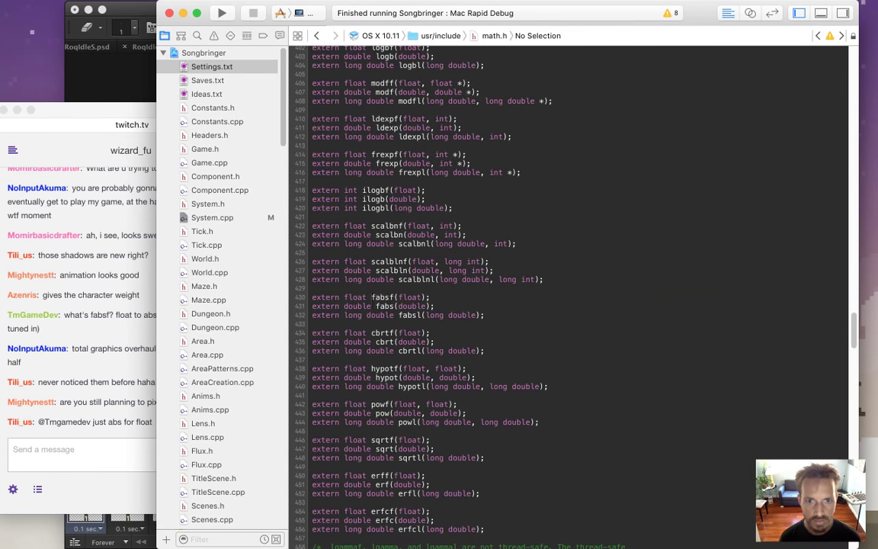
- Examine the declarations of fabsf for float and fabs for double in math.h
click(411, 297)
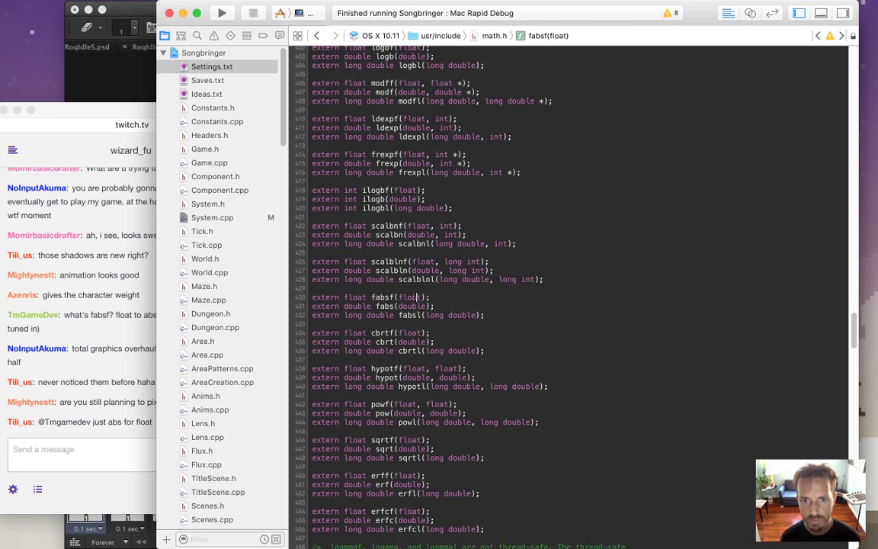
double_click(363, 297)
click(375, 306)
super+click(372, 297)
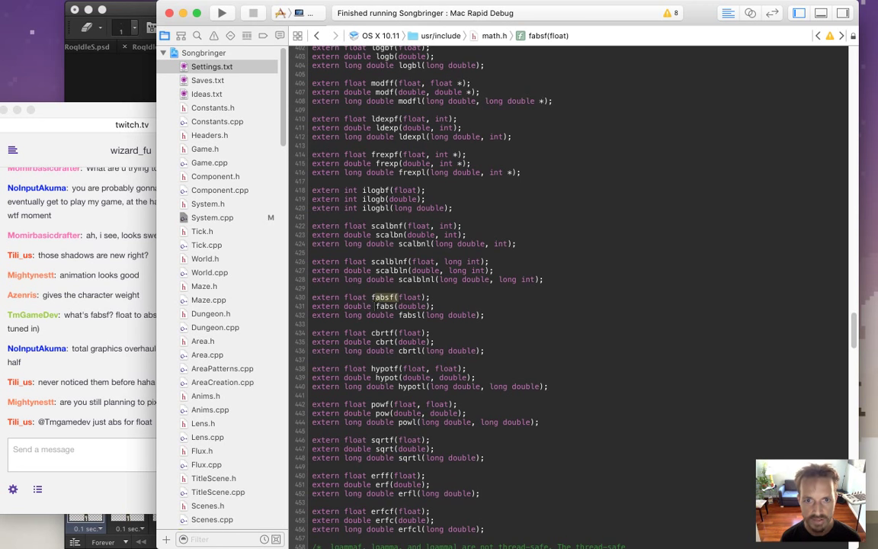
super+click(383, 305)
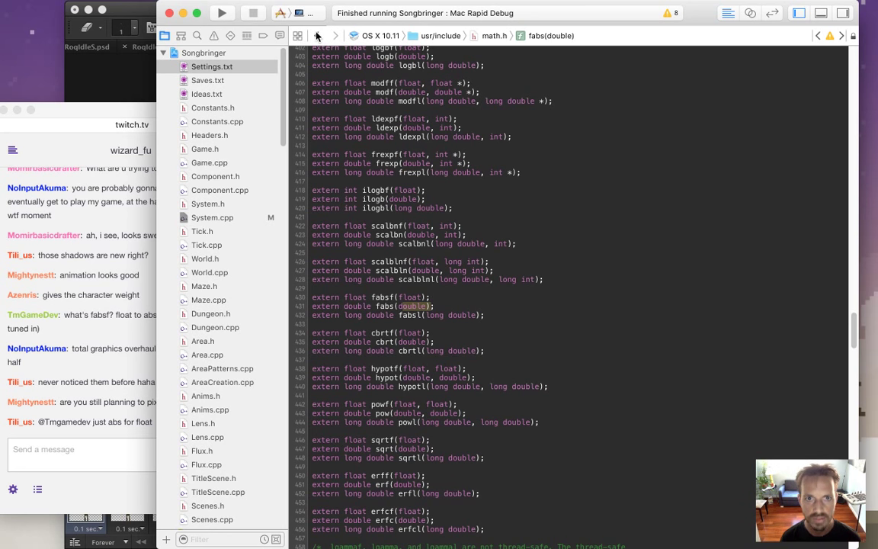
- Add a temporary "abs(" line above the turn condition in System.cpp and open a declaration of abs in cstdlib
key(ctrl+super+Left)
key(Return)
text(abs()
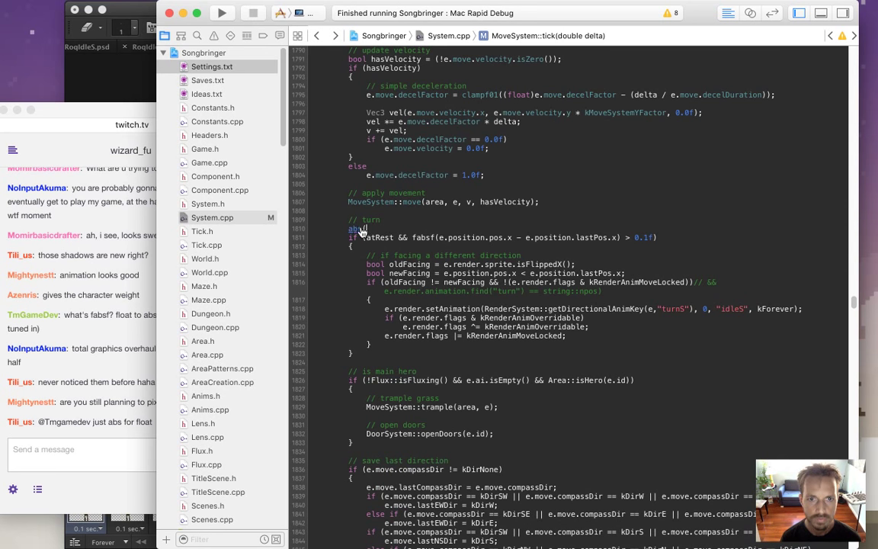
key(Escape)
click(381, 246)
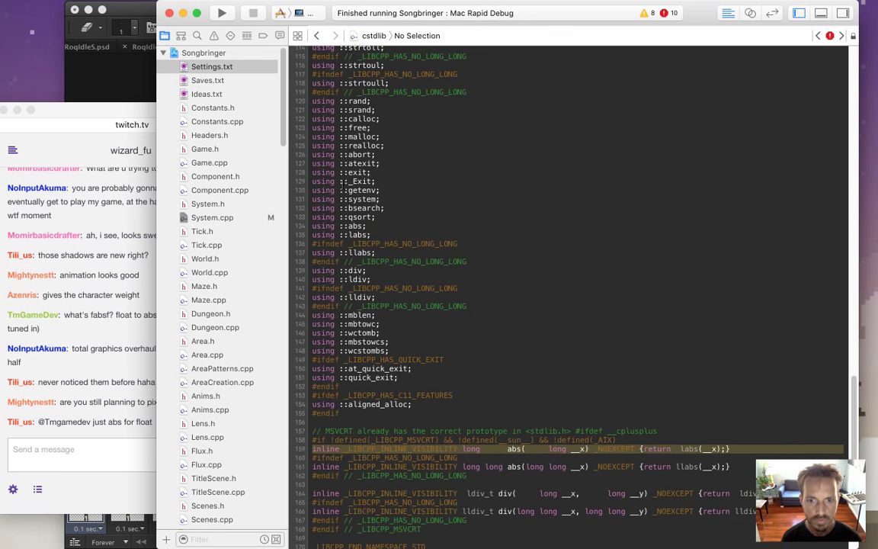
- Return to System.cpp and open the int declaration of abs in stdlib.h from the temporary line
click(316, 36)
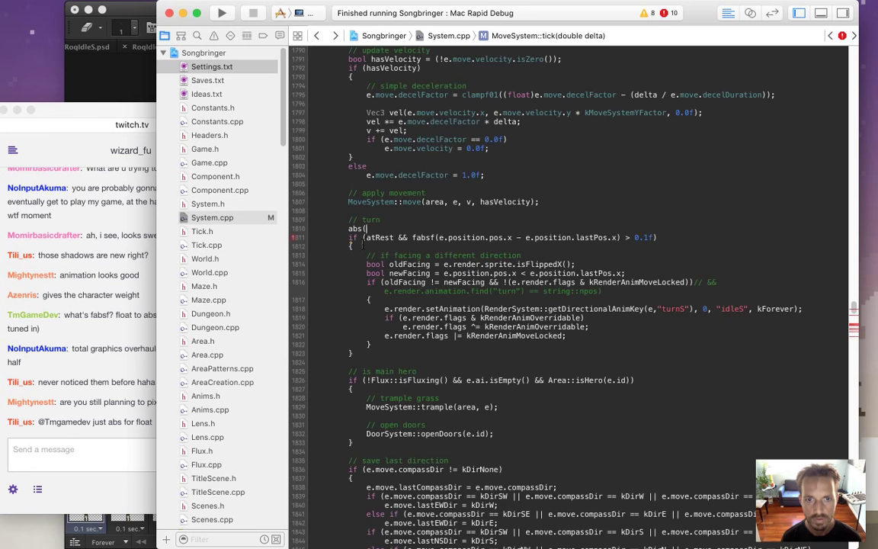
super+click(357, 229)
click(380, 244)
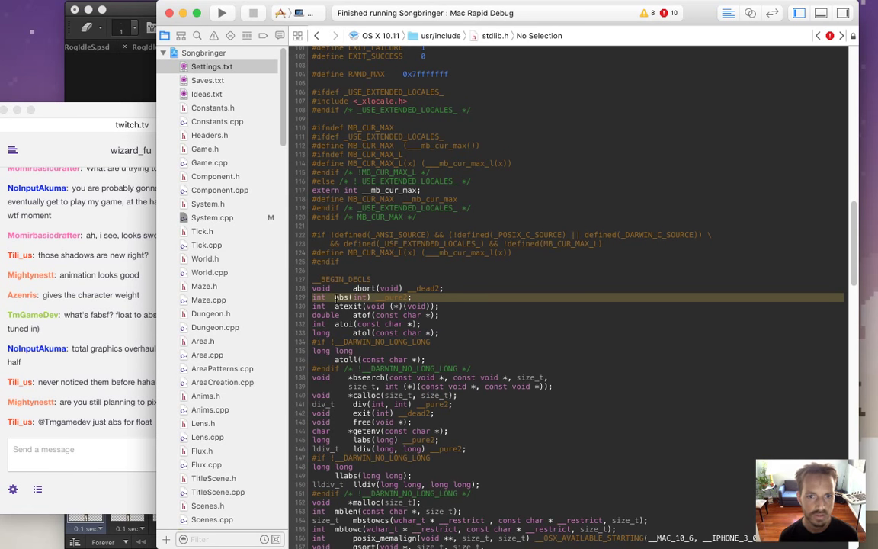
- Go back to System.cpp and remove the temporary "abs(" line above the turn condition
click(315, 36)
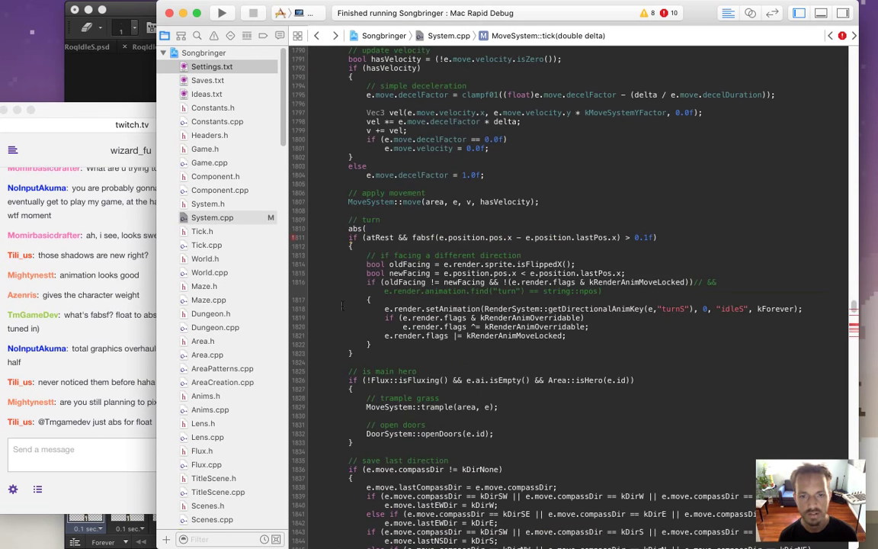
key(BackSpace)
key(BackSpace)
key(BackSpace)
key(BackSpace)
key(BackSpace)
key(BackSpace)
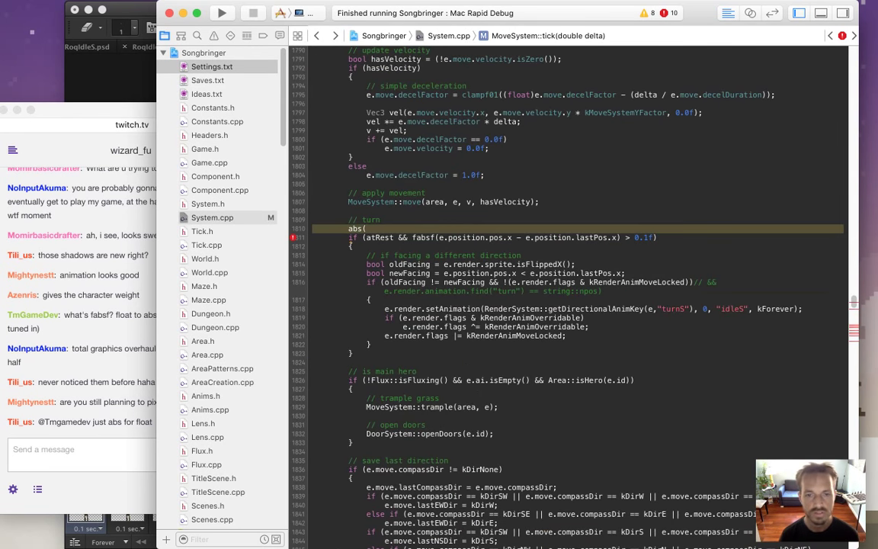
- Read the Twitch chat messages about the graphics overhaul, noticing the shadows and plans to pixelate them
click(101, 385)
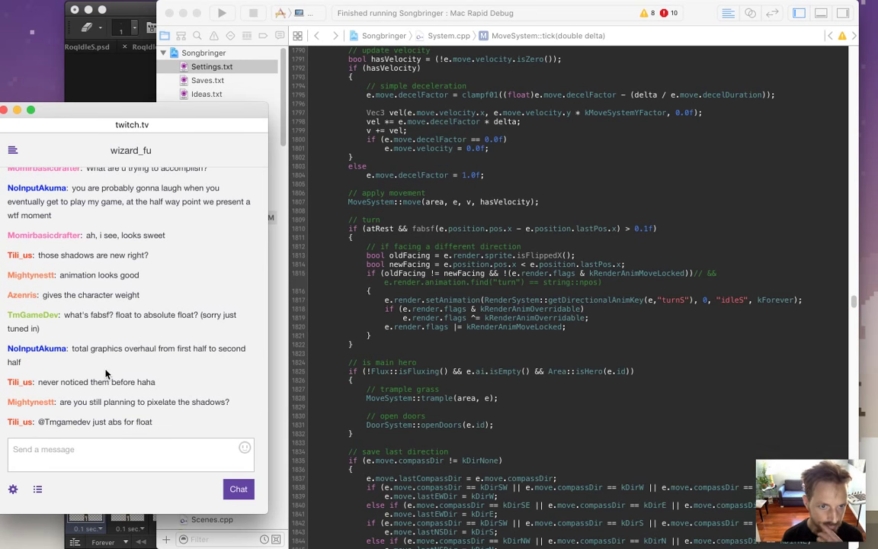
drag(81, 349, 99, 364)
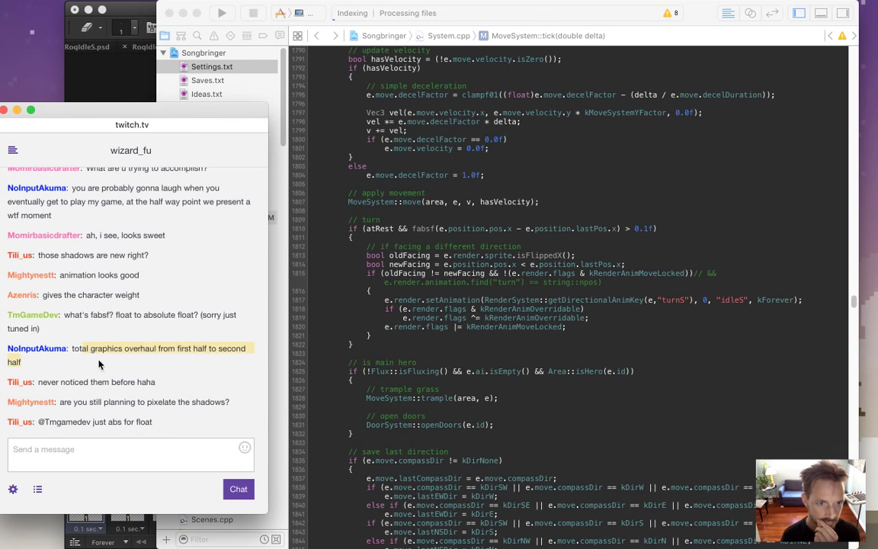
drag(47, 382, 155, 381)
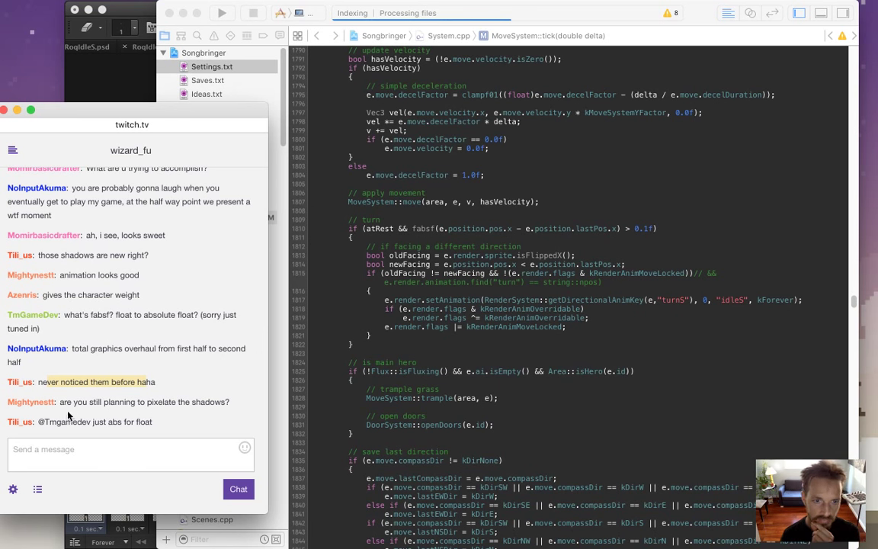
drag(67, 404, 191, 402)
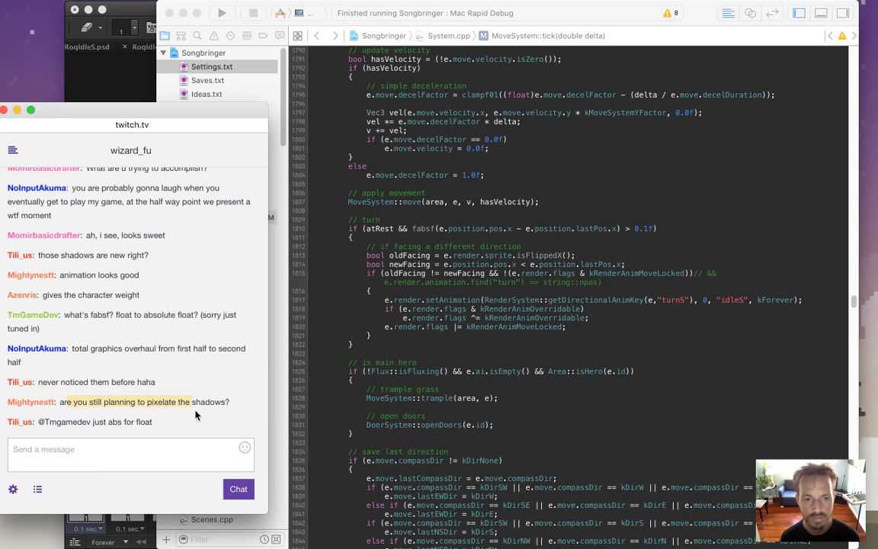
drag(73, 401, 187, 414)
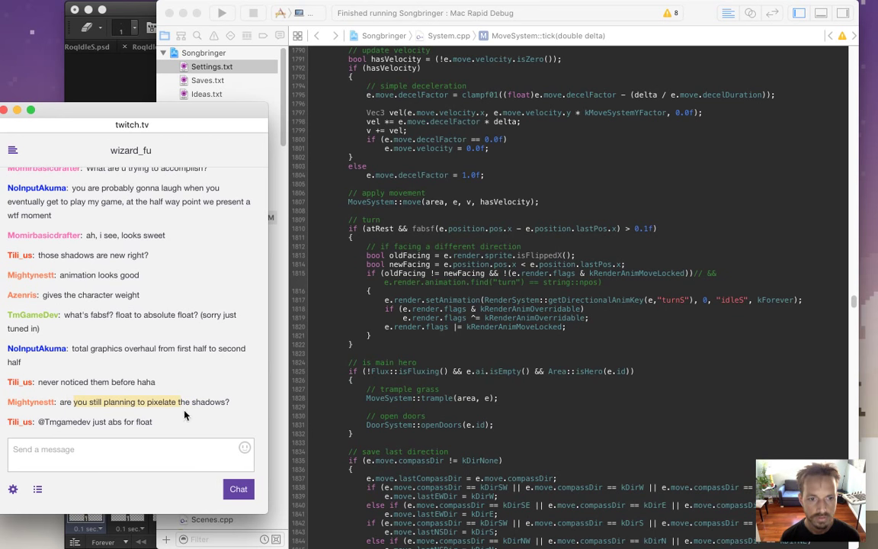
- Set highRes to 1 in Settings.txt and run the game
click(312, 227)
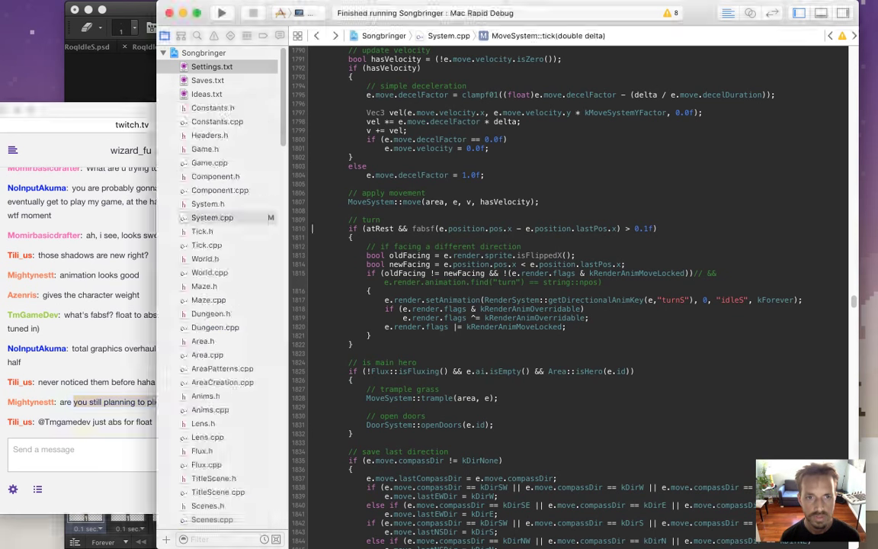
click(223, 67)
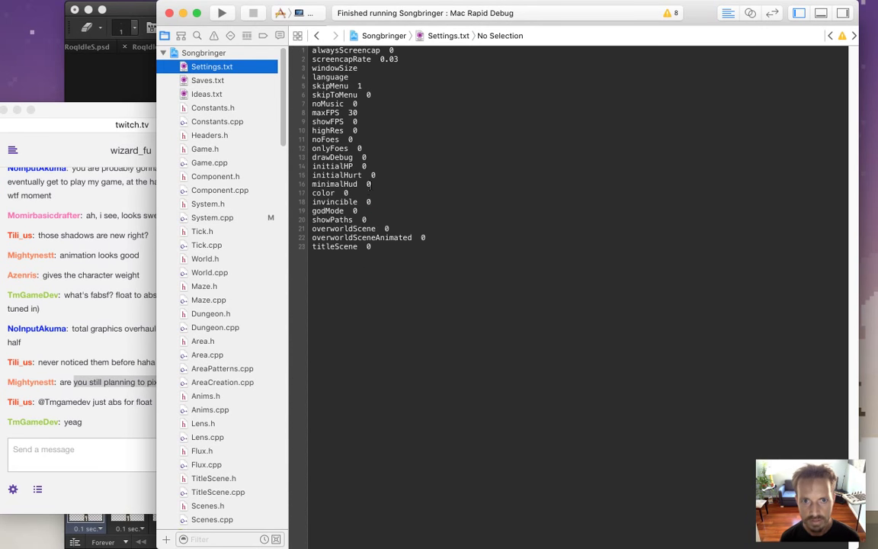
double_click(354, 130)
text(1)
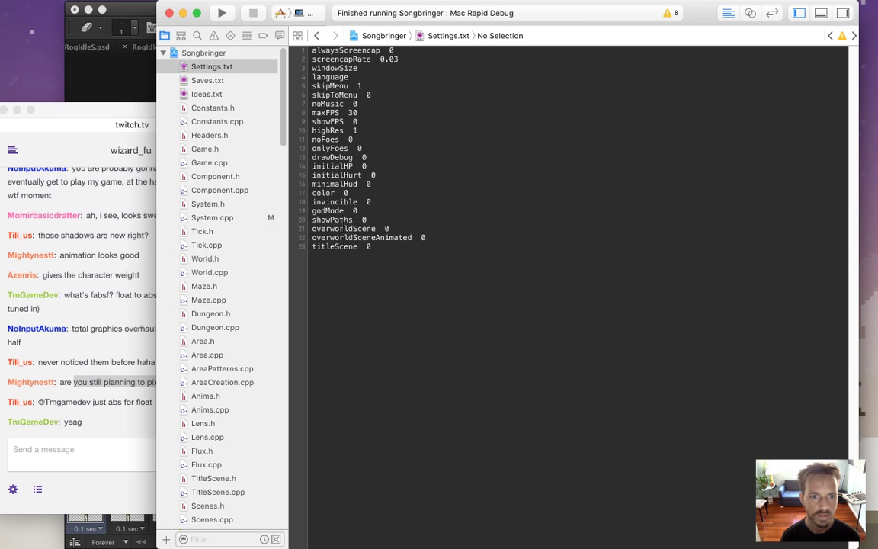
key(super+r)
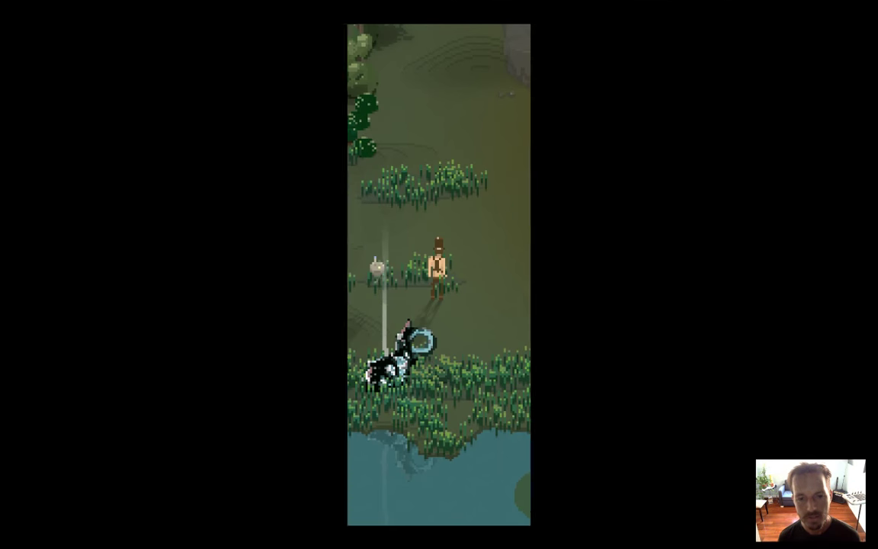
- Walk the hero right and up onto the open ground to check the high-resolution shadow, and quit the game
key(Right)
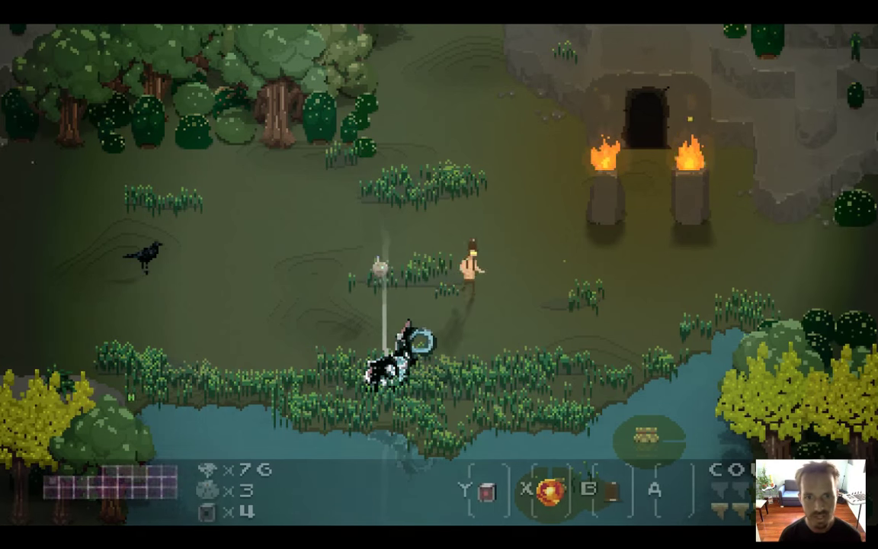
key(Up)
key(Right)
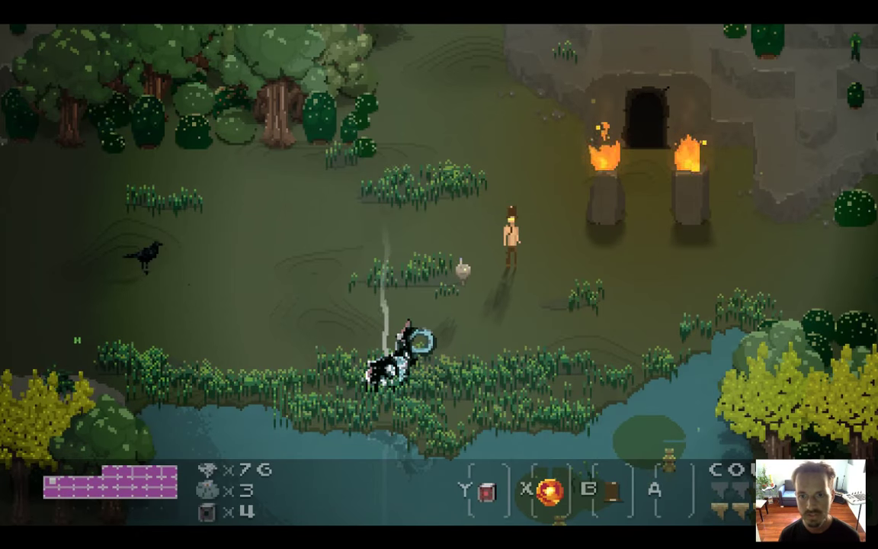
key(super+Tab)
key(super+q)
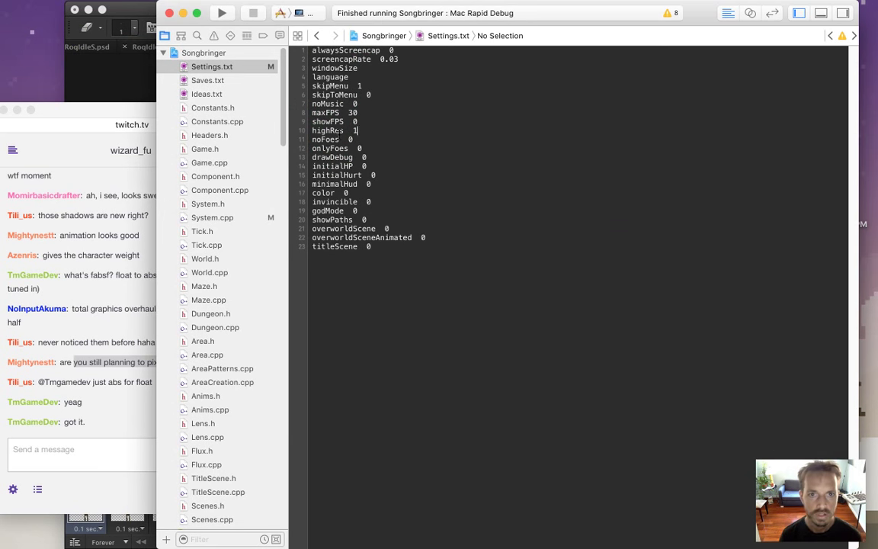
- Set highRes to 0 in Settings.txt and run the game again
key(BackSpace)
text(0)
key(super+r)
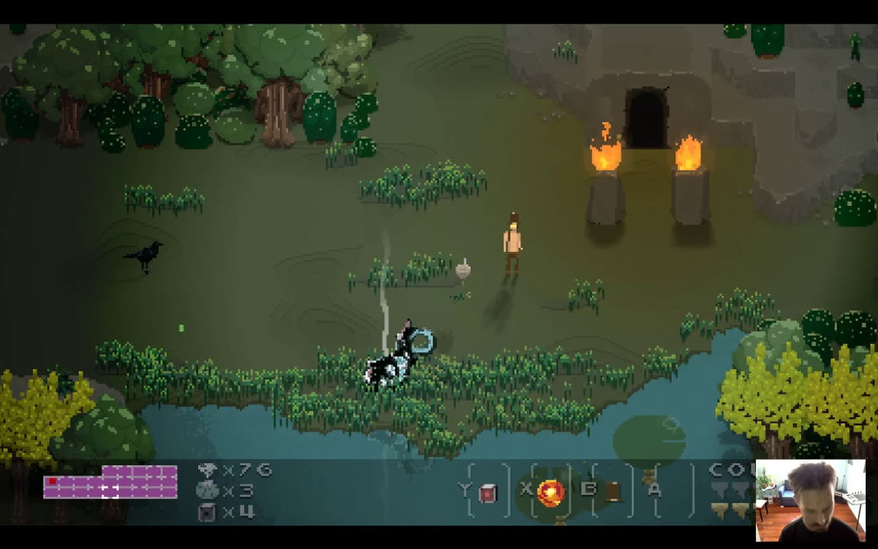
- Leave the game and read the new Twitch chat message about letting a bird in
key(super+Tab)
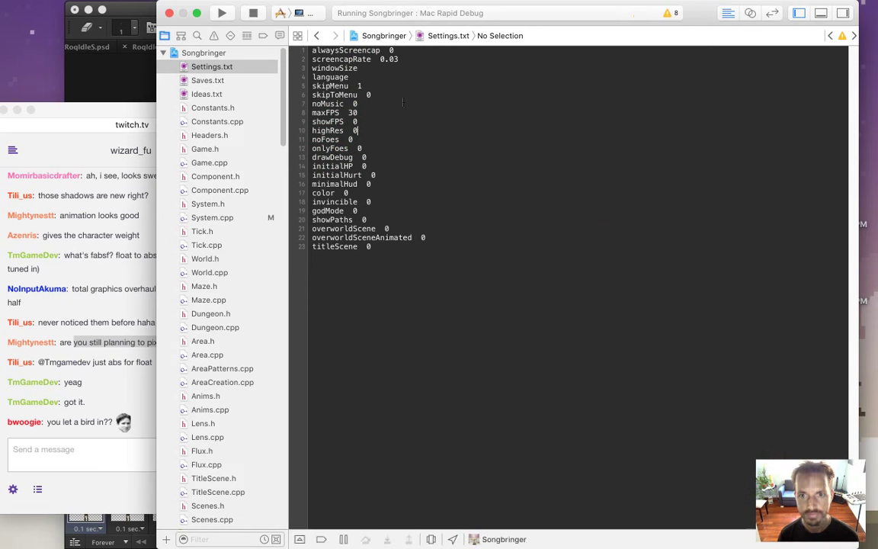
click(63, 428)
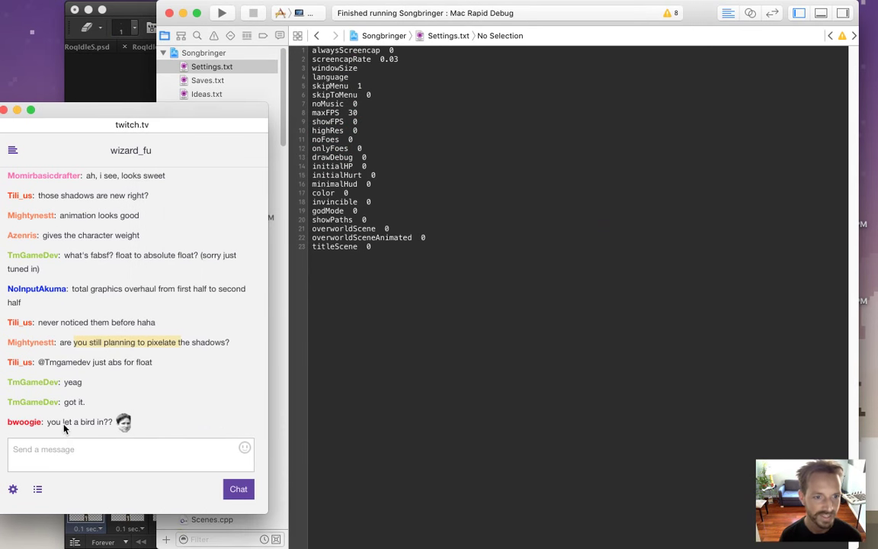
drag(63, 427, 130, 440)
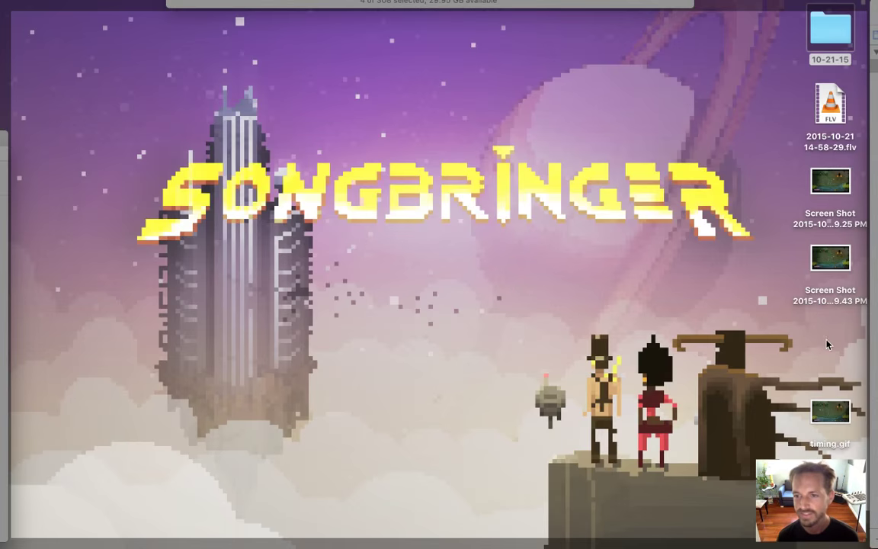
- Open the two game screenshots from the desktop in Photoshop and examine the hero's shadow in the 3.39.25 PM one
drag(827, 344, 830, 183)
right_click(830, 183)
mouse_move(695, 219)
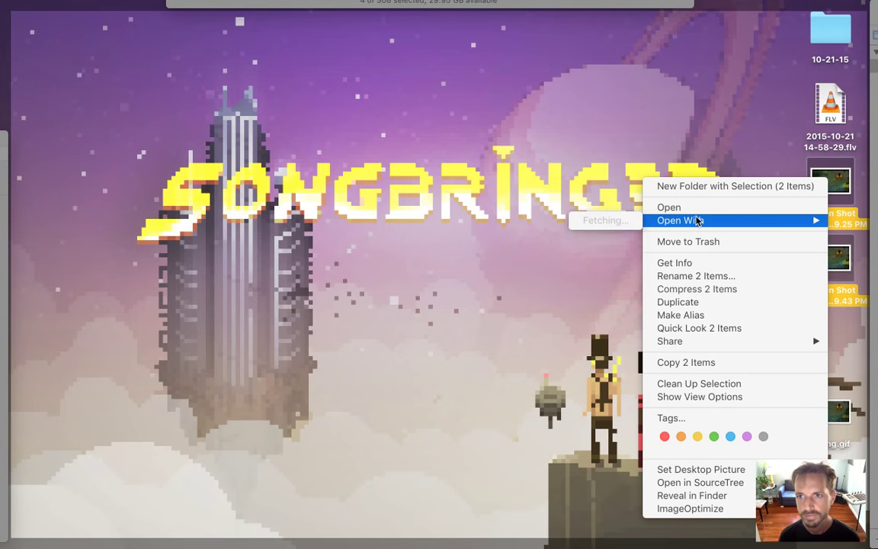
click(528, 218)
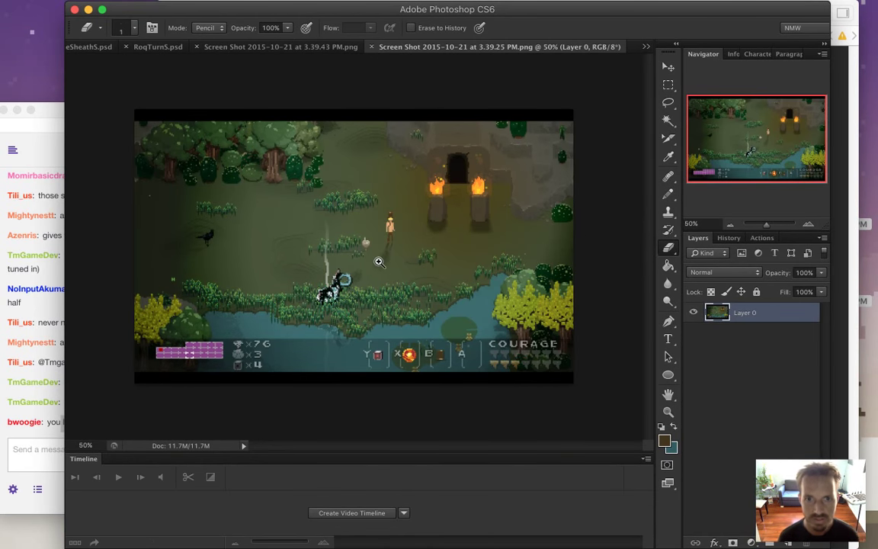
drag(392, 258, 425, 268)
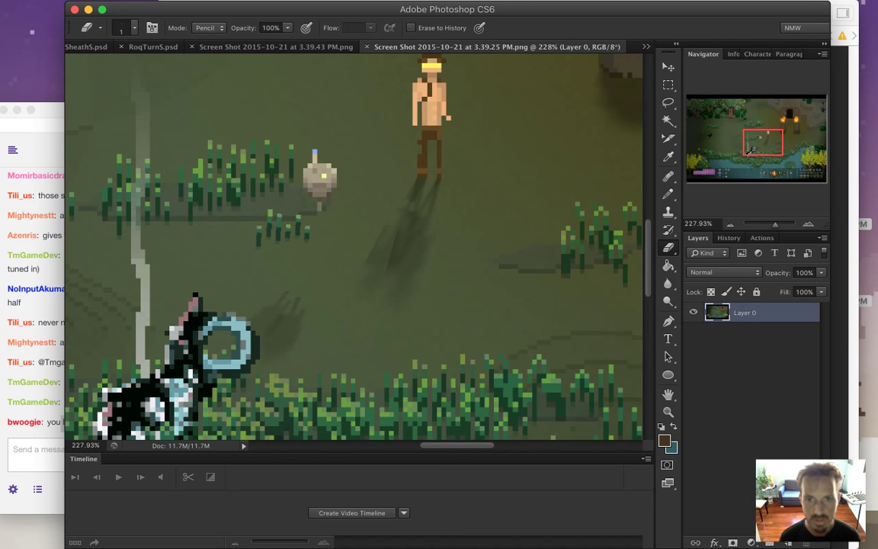
drag(425, 188, 343, 137)
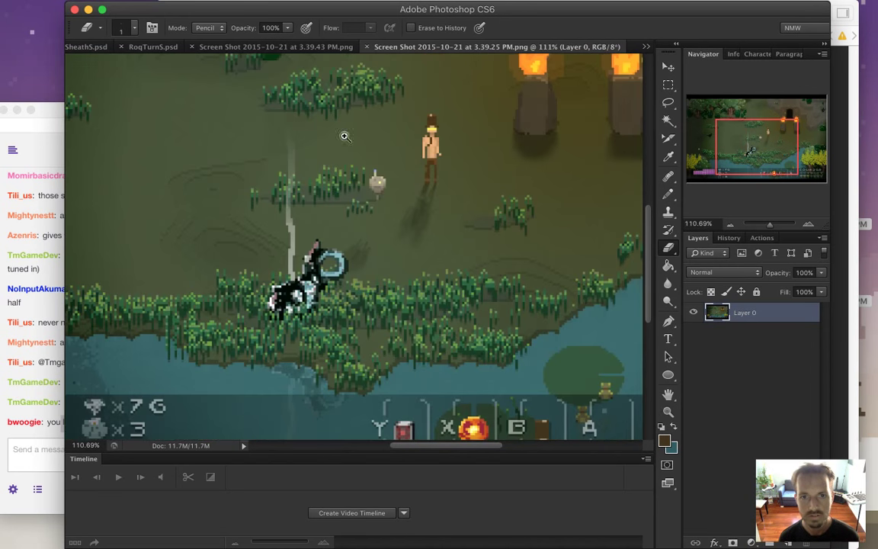
- Copy the whole 3.39.43 PM screenshot and paste it as a new layer over the 3.39.25 PM screenshot
click(290, 46)
key(alt+super+c)
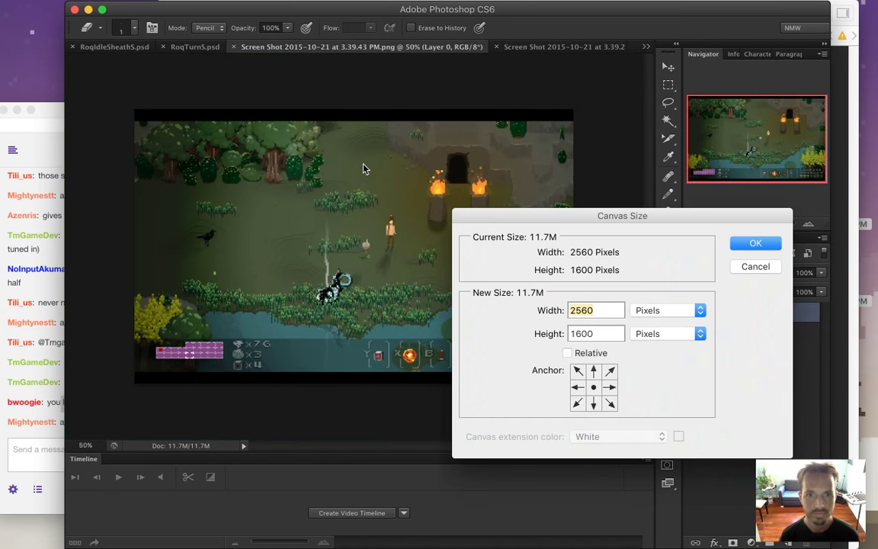
key(Return)
key(super+a)
key(super+c)
click(539, 46)
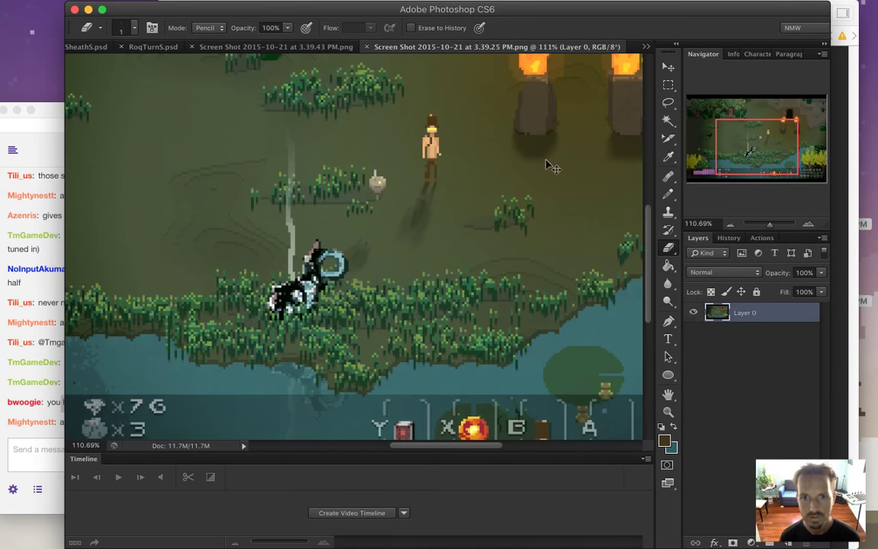
key(super+v)
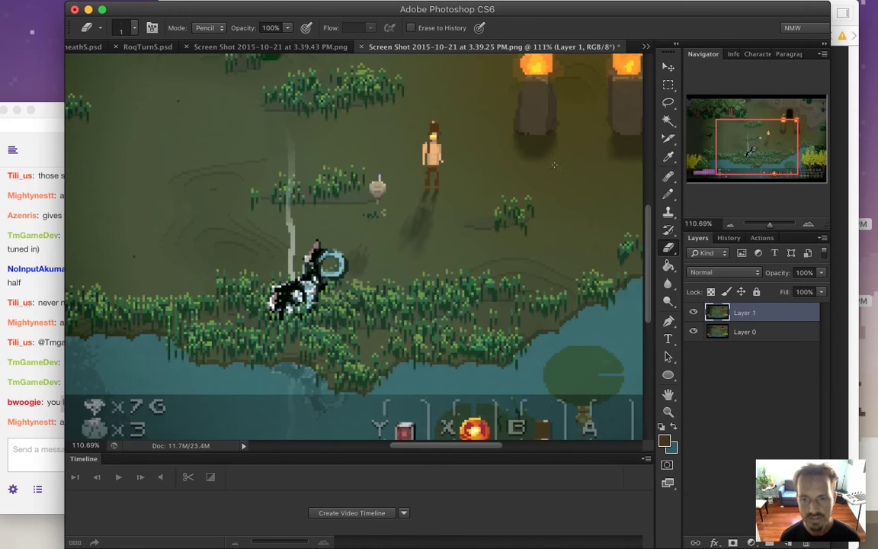
- Compare the hero's shadow in both screenshots by hiding and showing Layer 1, and close the combined image without saving
click(694, 313)
scroll(457, 221, up, 5)
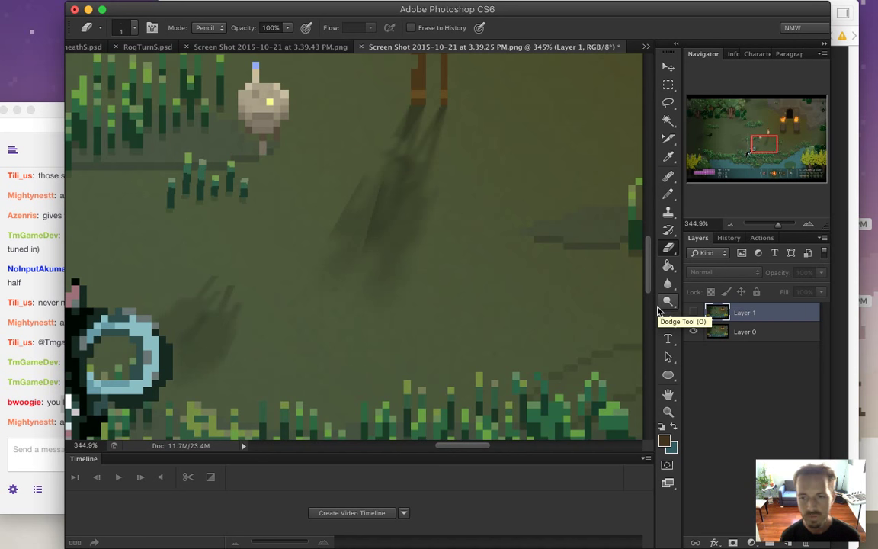
click(693, 313)
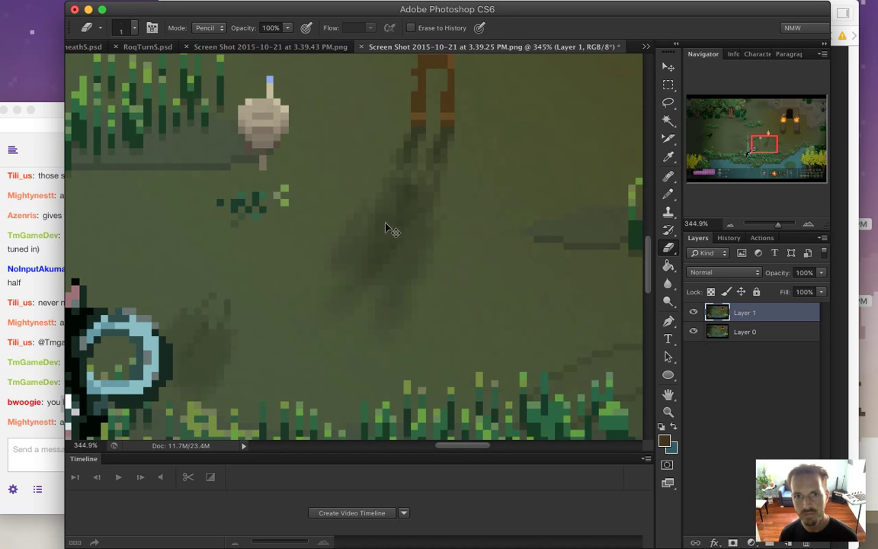
key(super+w)
click(385, 195)
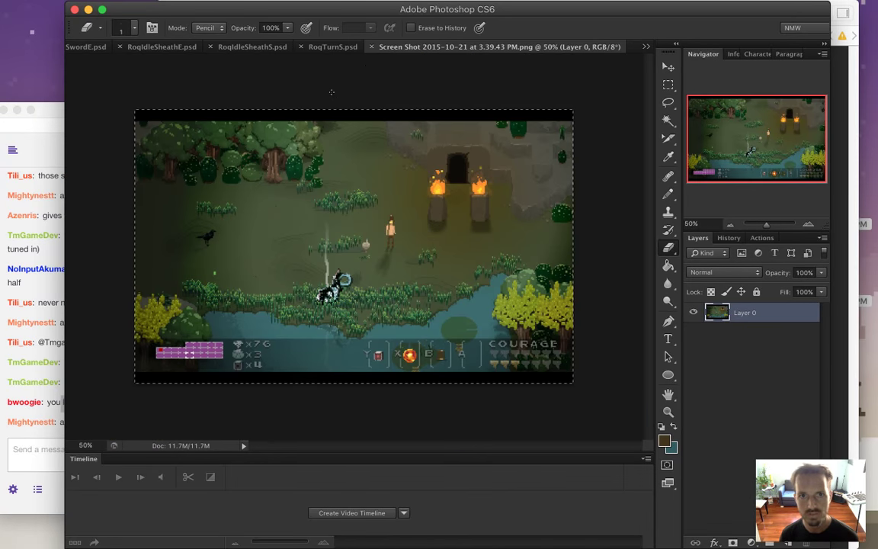
- Close the 3.39.43 PM screenshot in Photoshop and highlight the highRes setting in Settings.txt in Xcode
click(372, 47)
key(super+Tab)
key(super+Tab)
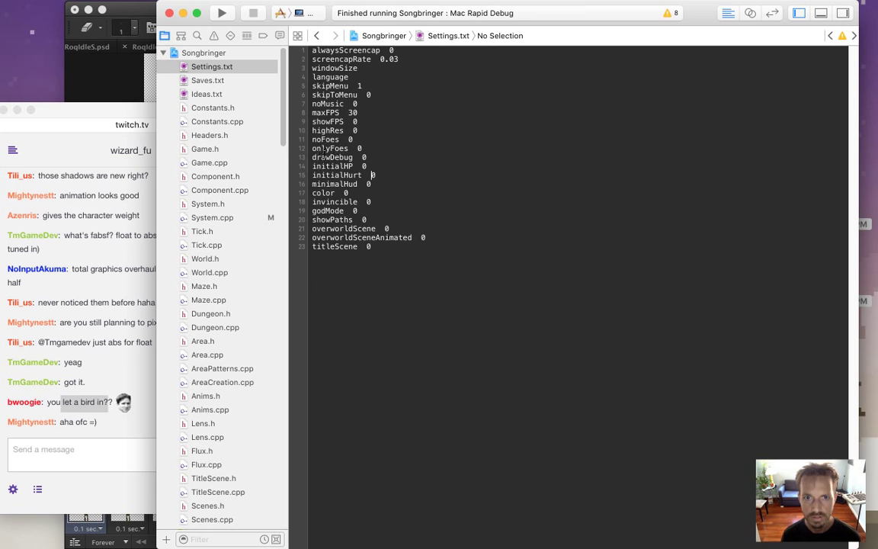
click(293, 130)
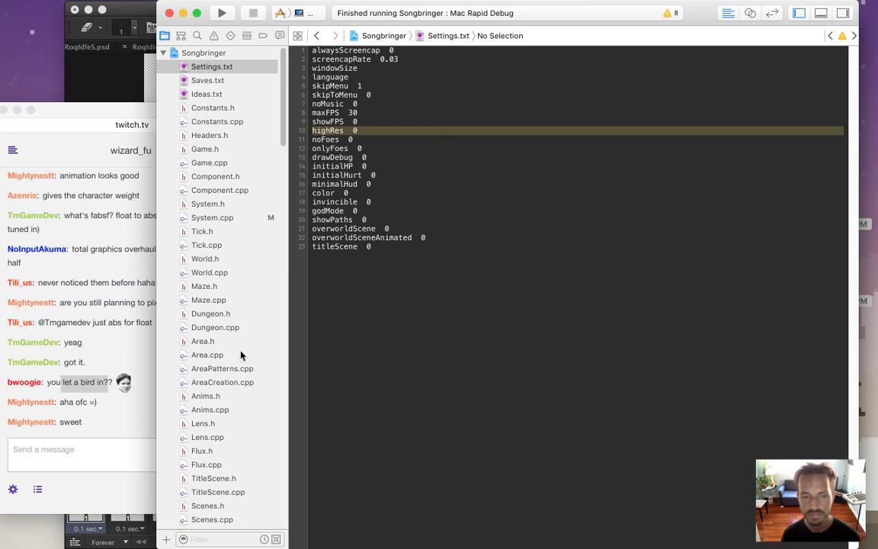
- Read the latest Twitch chat replies and return from Settings.txt to the turn code in System.cpp
click(115, 415)
drag(69, 402, 97, 402)
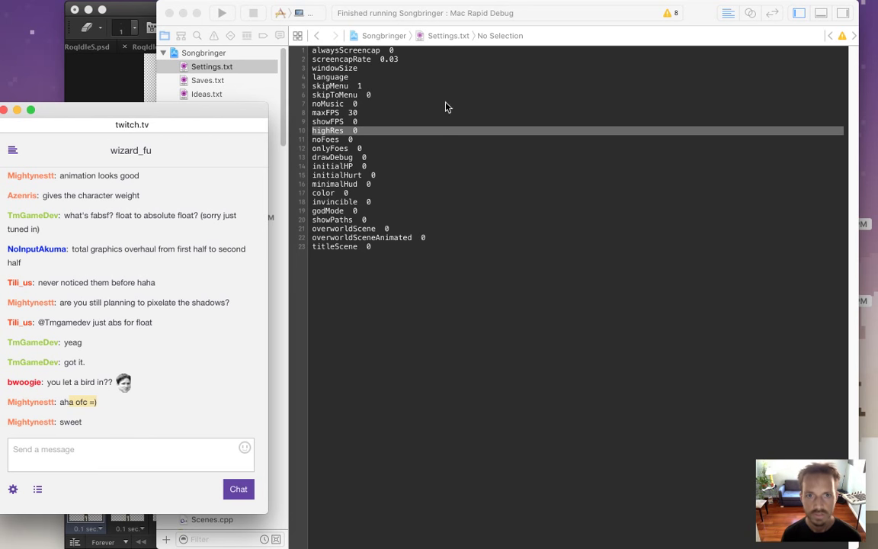
click(427, 122)
click(316, 35)
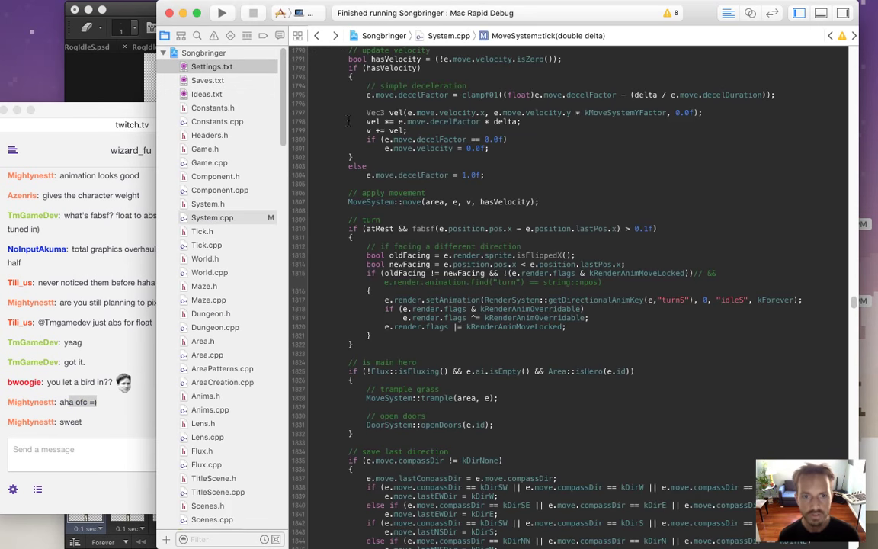
click(109, 394)
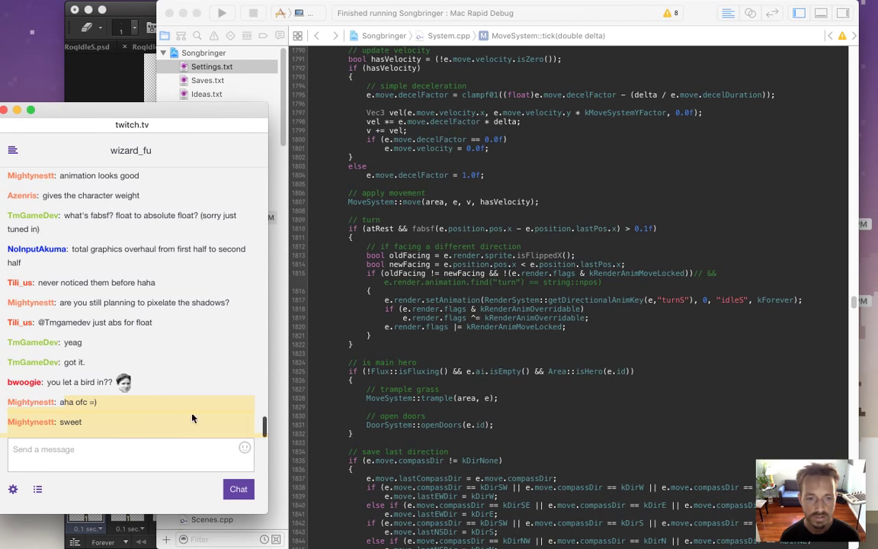
click(412, 345)
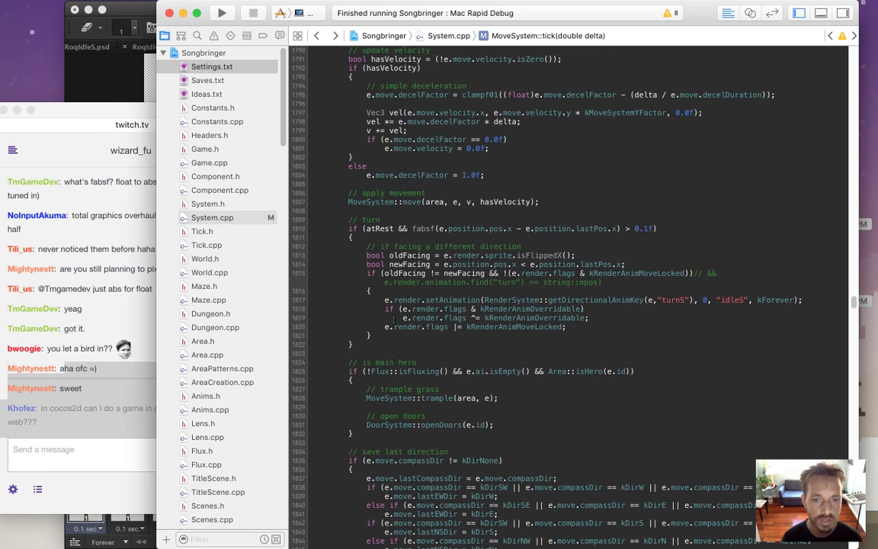
- Read the Twitch chat question about making a cocos2d game in C++ and building it for the web
click(95, 355)
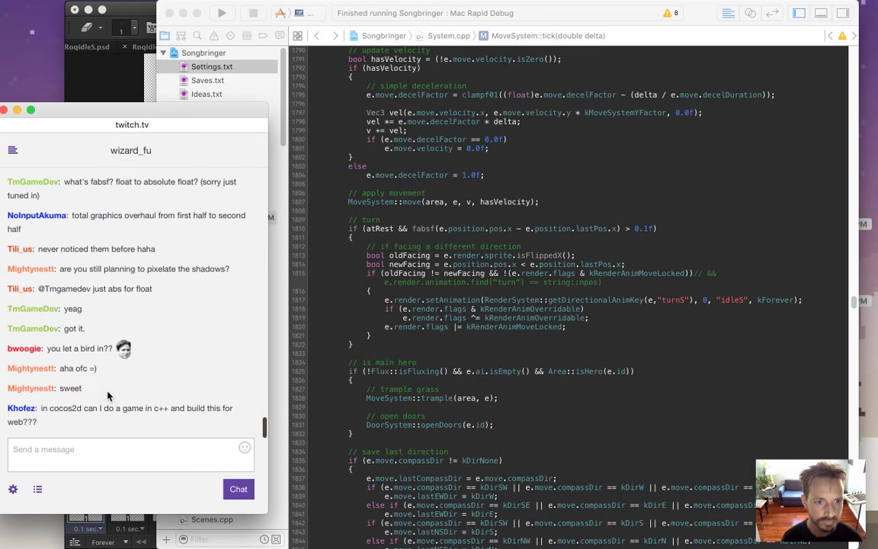
drag(42, 409, 68, 416)
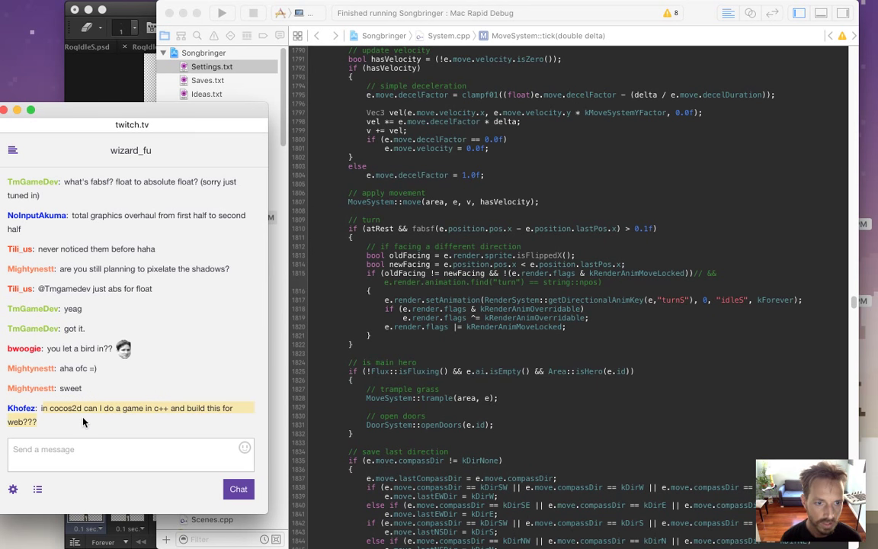
click(85, 421)
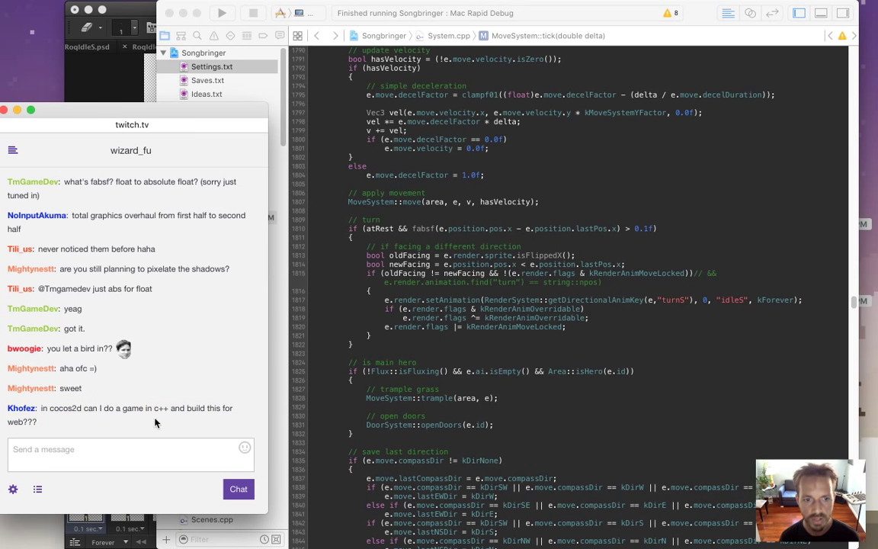
double_click(15, 421)
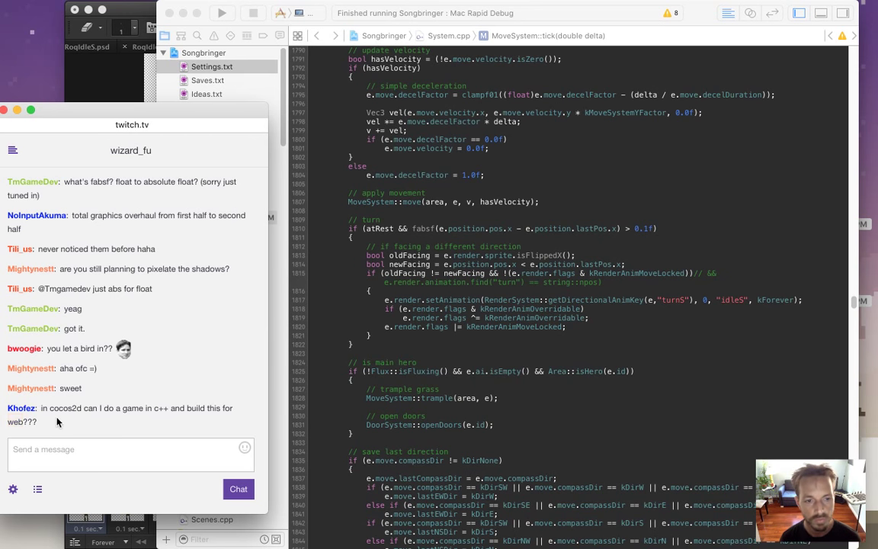
drag(9, 388, 28, 389)
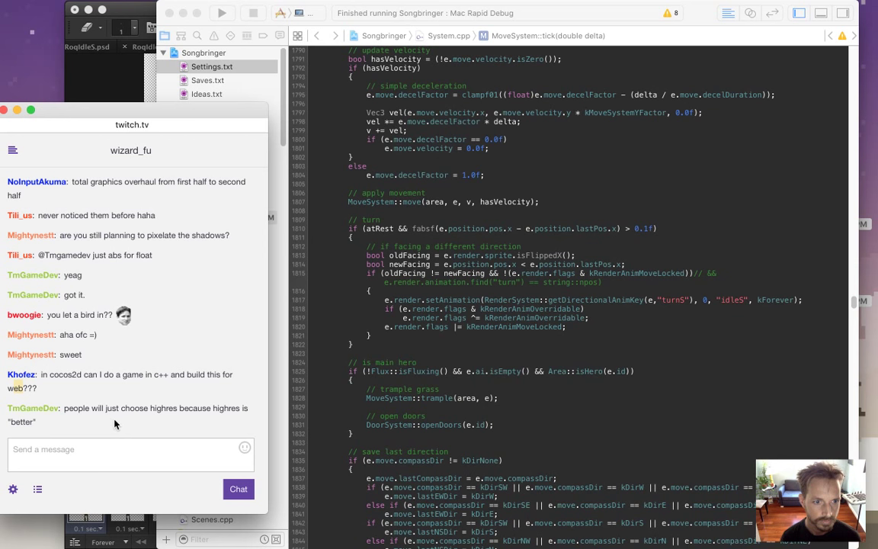
- Read the chat messages about players choosing highres and about emscripten support
drag(65, 408, 90, 423)
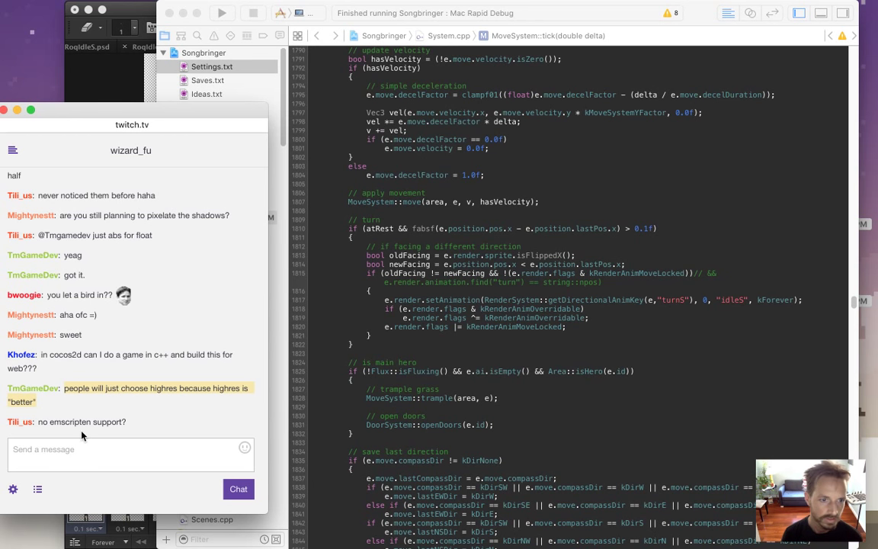
drag(42, 424, 117, 424)
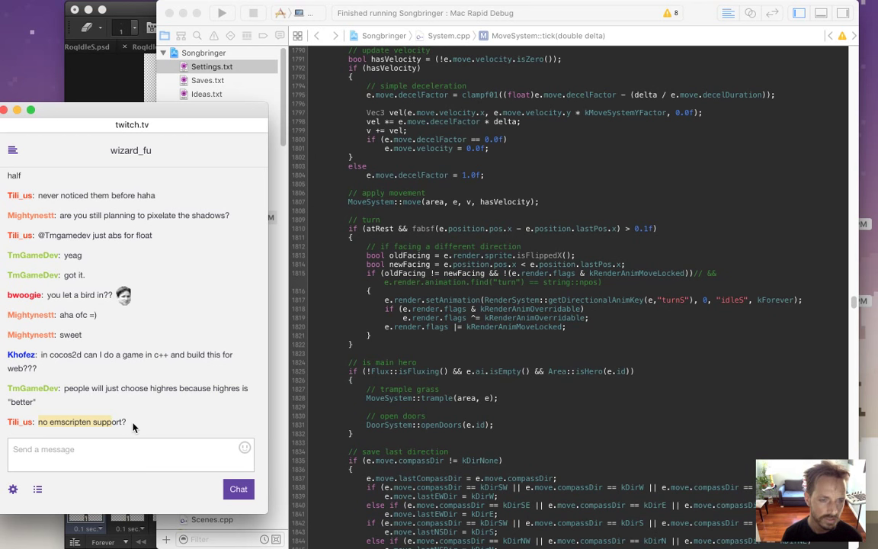
click(102, 421)
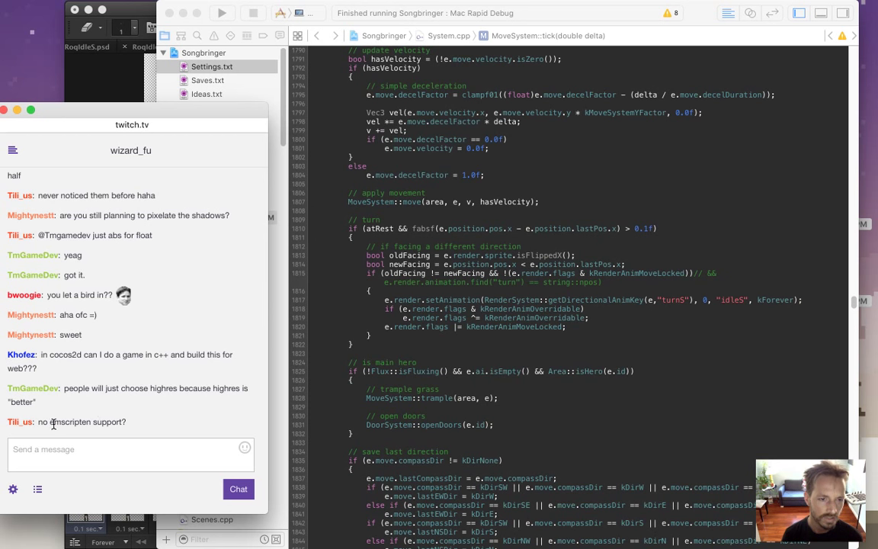
- Copy the word "emscripten" from the chat, search the web for it in Safari and open its Wikipedia article
drag(49, 421, 91, 421)
key(super+c)
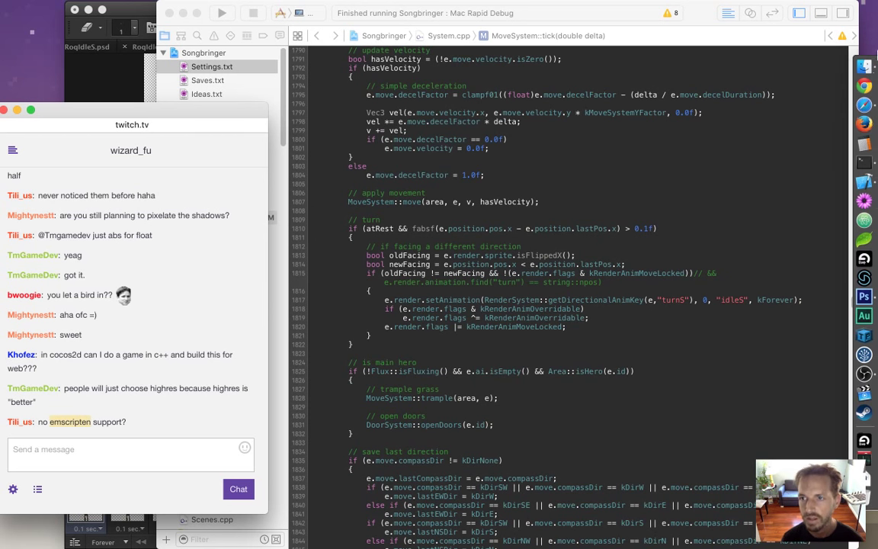
key(super+Tab)
key(super+v)
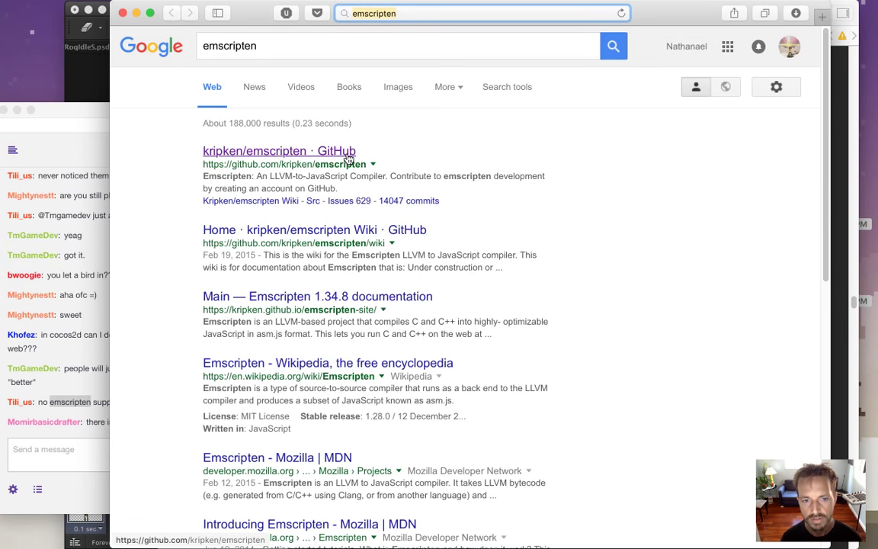
click(368, 364)
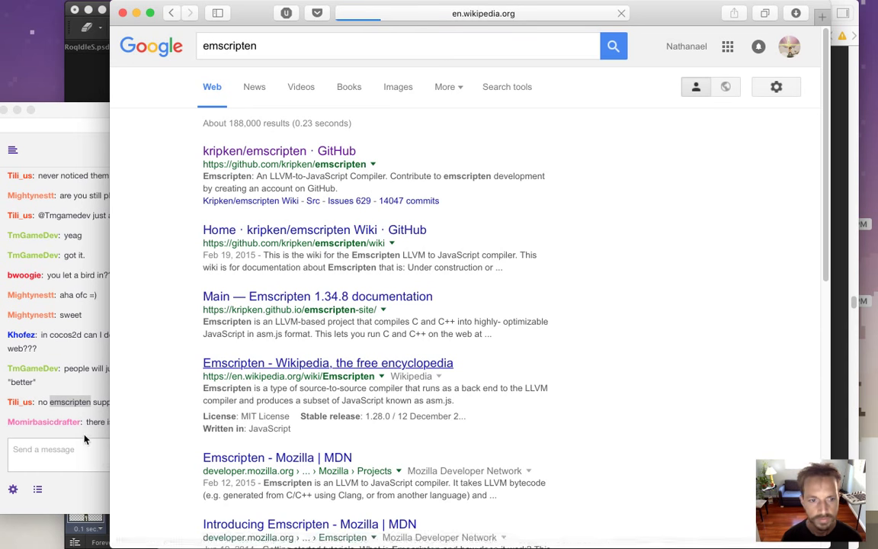
- Read the new Twitch chat message about cocos2d-js
click(86, 433)
drag(92, 421, 156, 422)
click(172, 427)
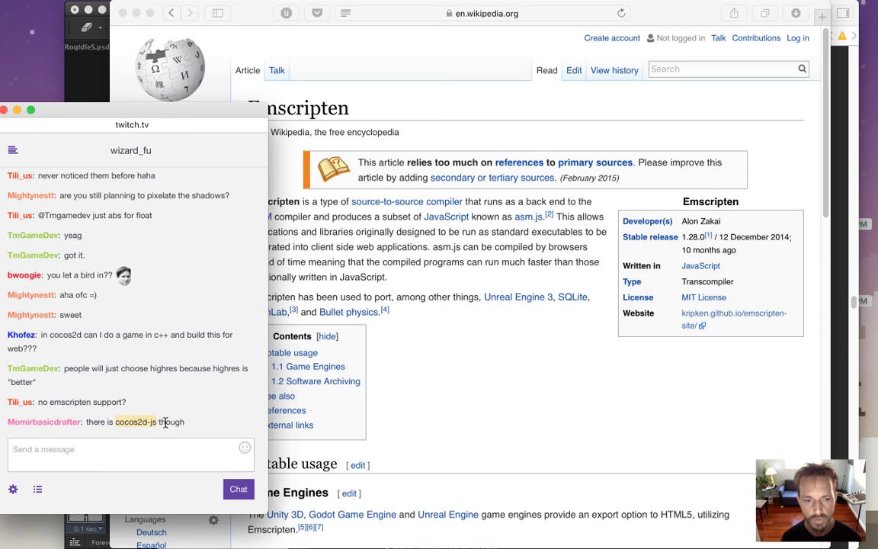
click(154, 432)
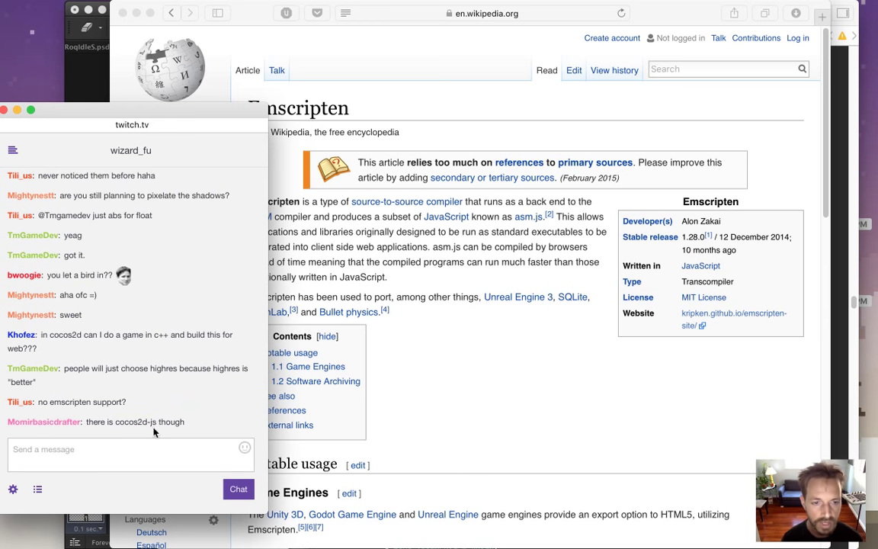
drag(158, 402, 114, 406)
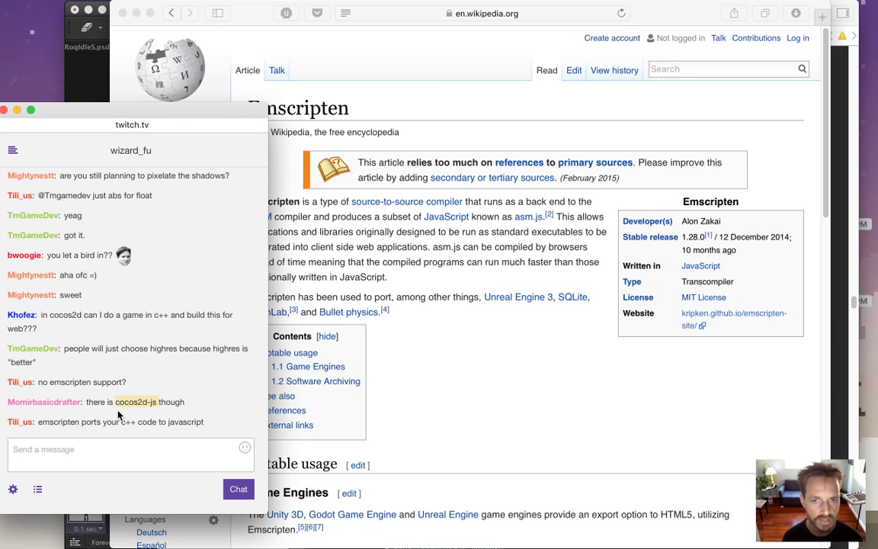
- Check the Emscripten article's introduction against the chat message about porting C++ code to JavaScript, and close the Safari window
click(439, 325)
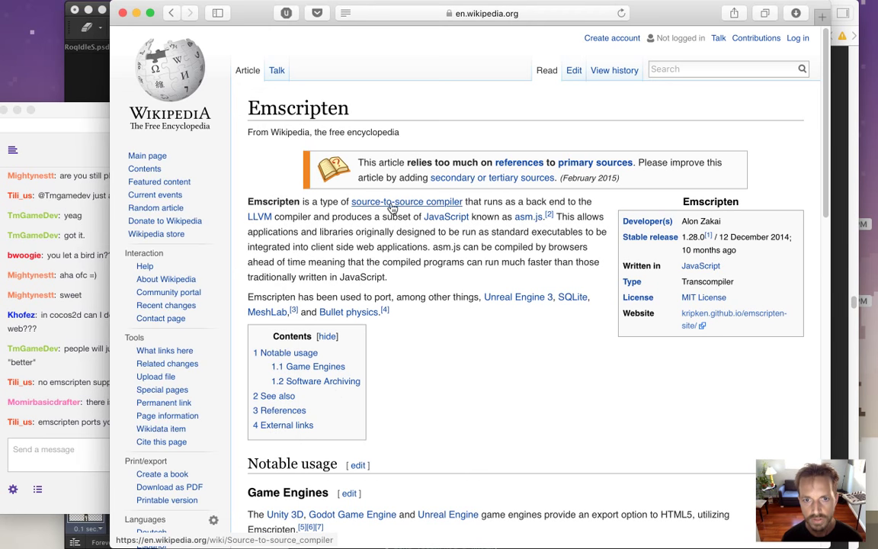
click(72, 393)
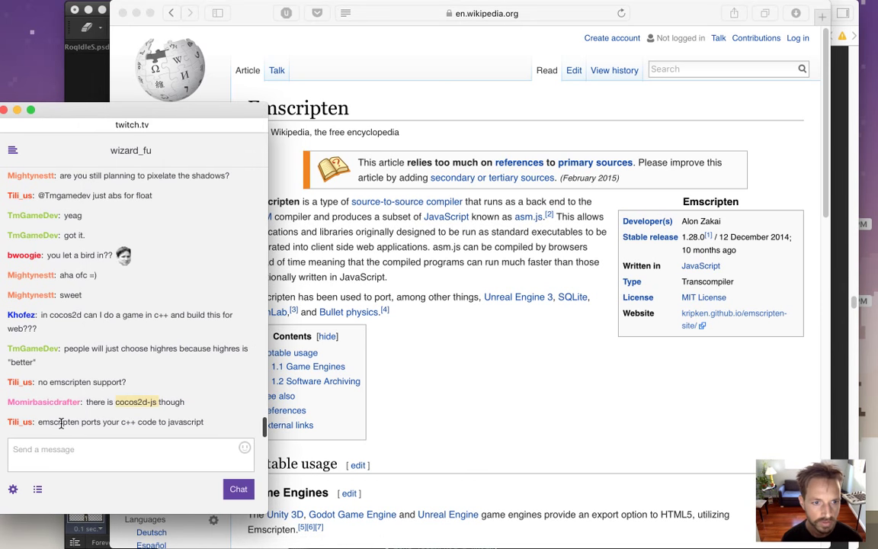
drag(103, 388, 181, 384)
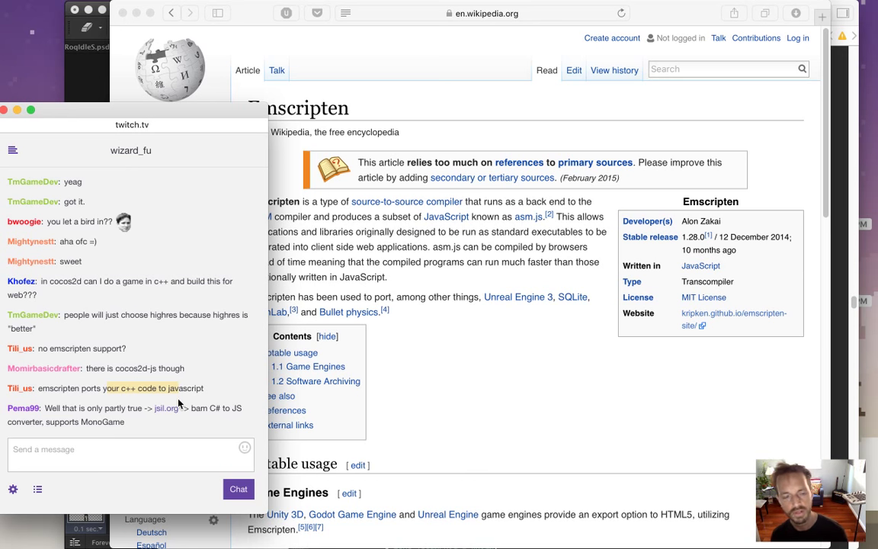
drag(121, 368, 154, 381)
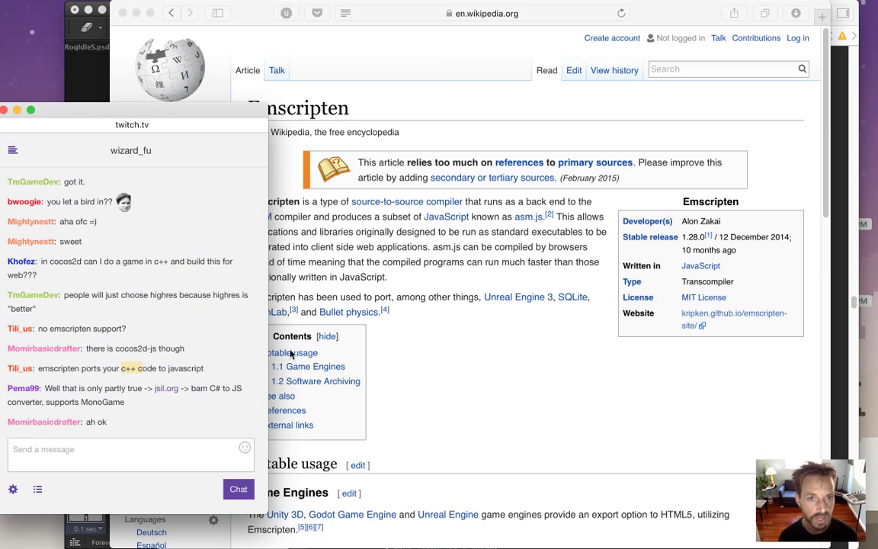
click(360, 213)
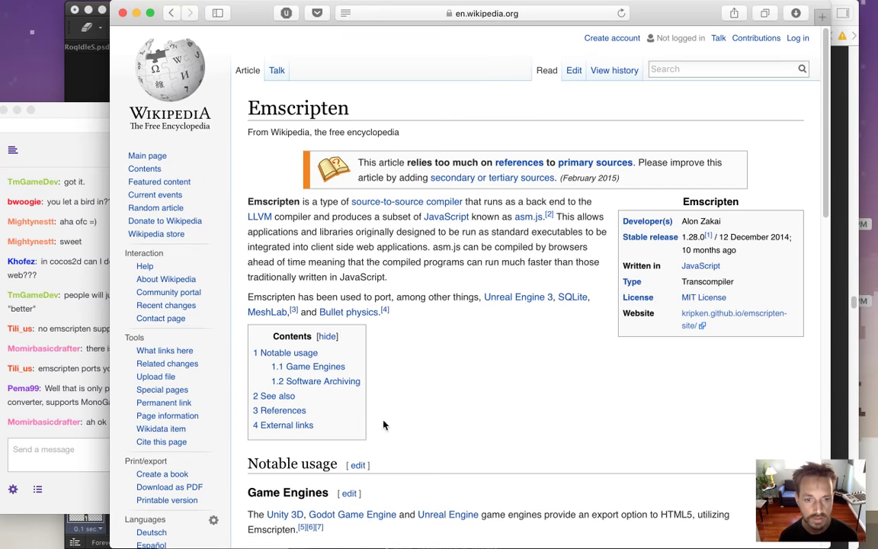
click(122, 13)
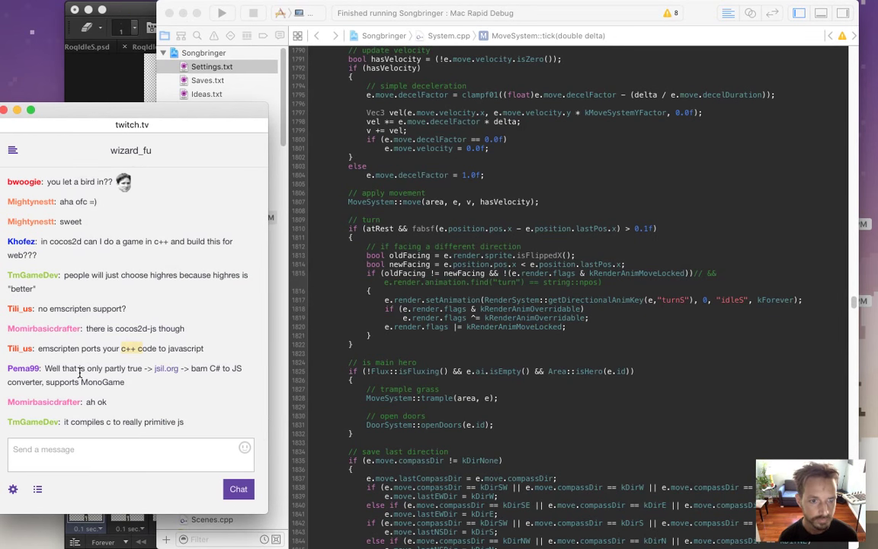
- Read the chat discussion about jsil.org, compiling C to JavaScript and the cocos2d web build, and the viewer's lurk-mode message
drag(79, 369, 131, 379)
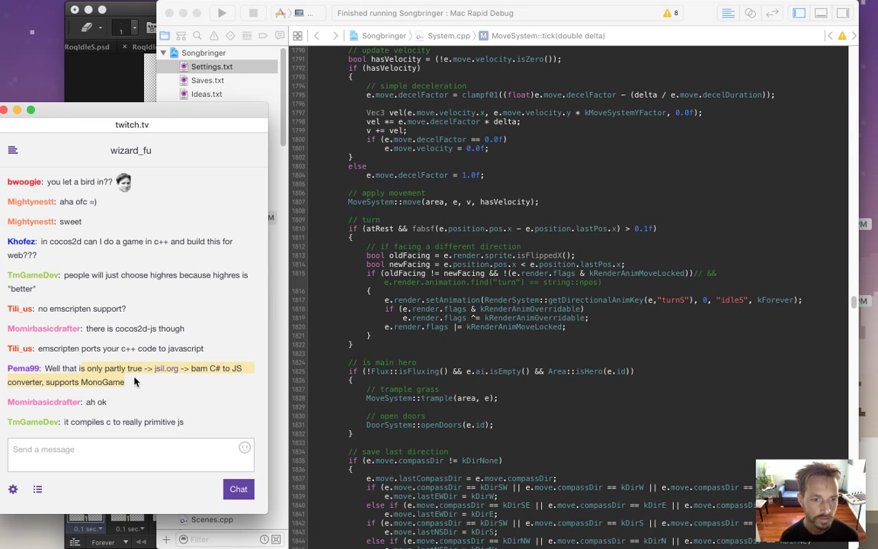
drag(184, 423, 144, 423)
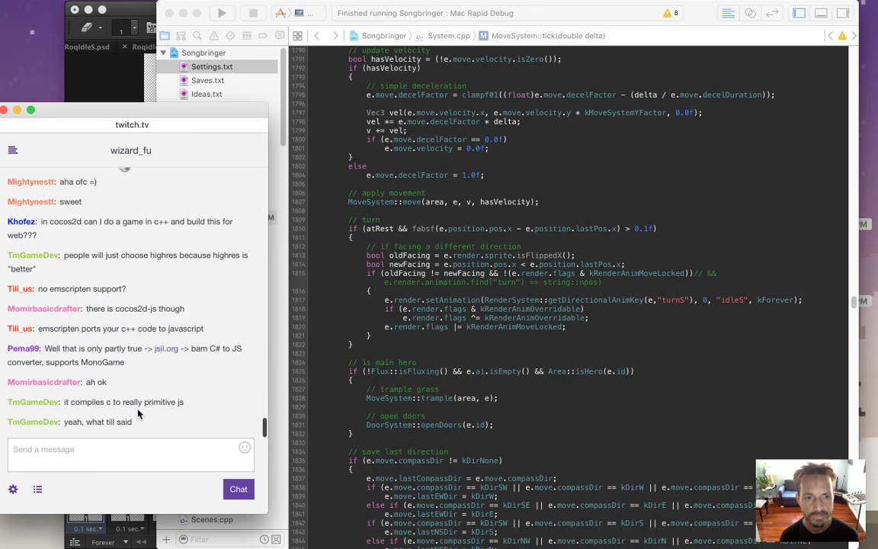
mouse_move(138, 413)
mouse_down()
mouse_move(116, 404)
mouse_move(124, 421)
mouse_up()
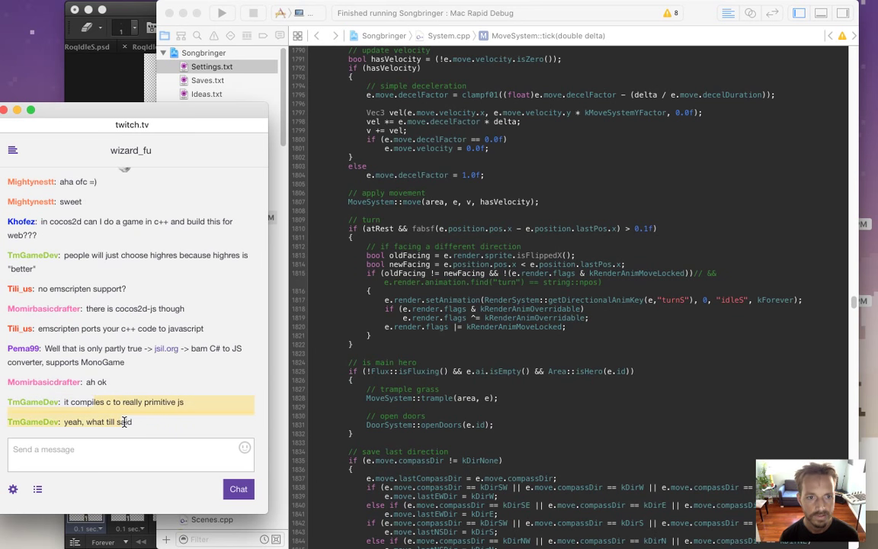
drag(48, 201, 87, 223)
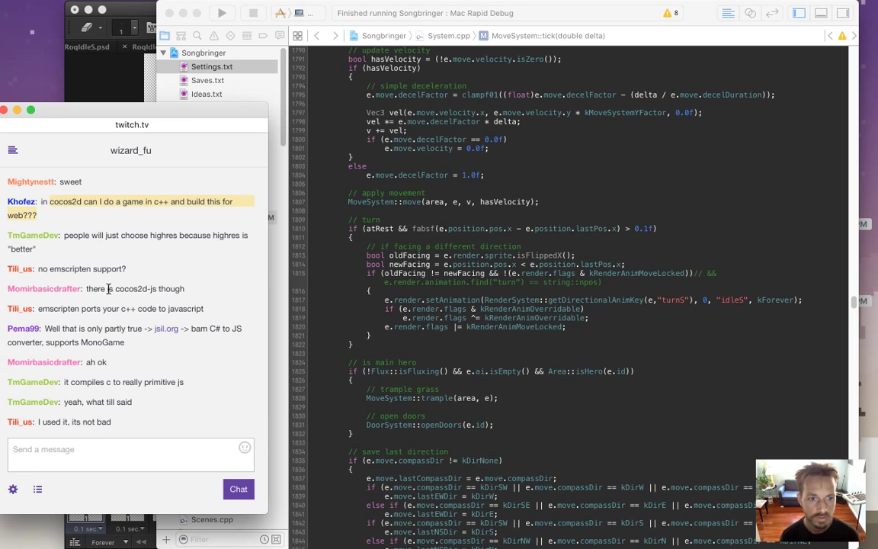
drag(50, 422, 99, 421)
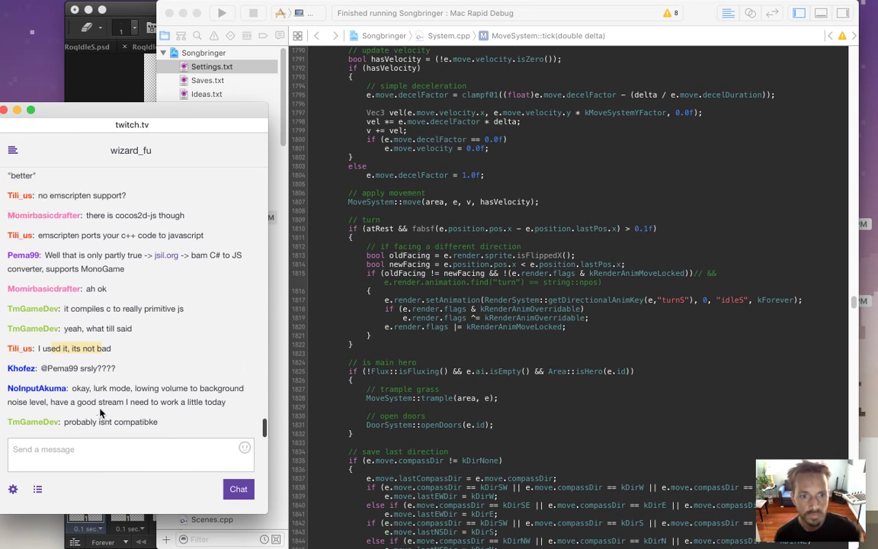
drag(101, 369, 202, 392)
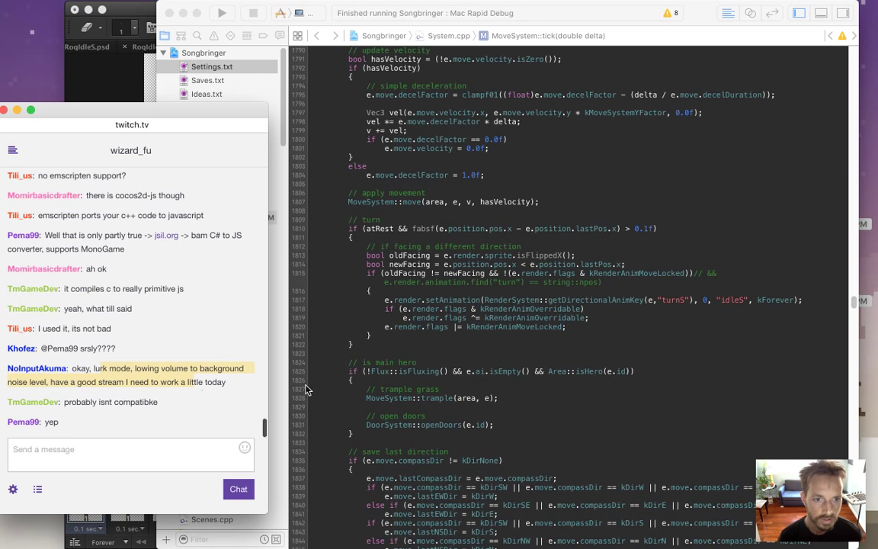
- Read the departing viewer's chat message and return to the turn code in System.cpp in Xcode
click(314, 229)
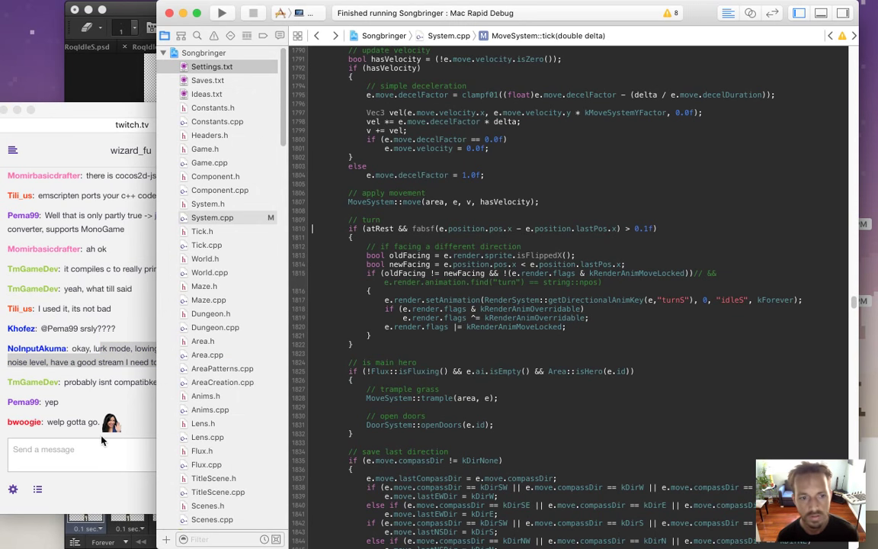
click(74, 399)
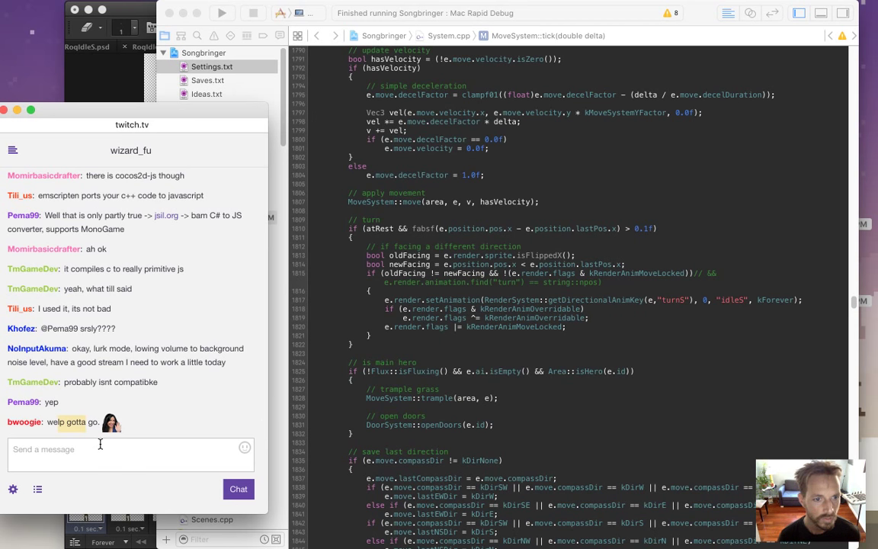
click(390, 327)
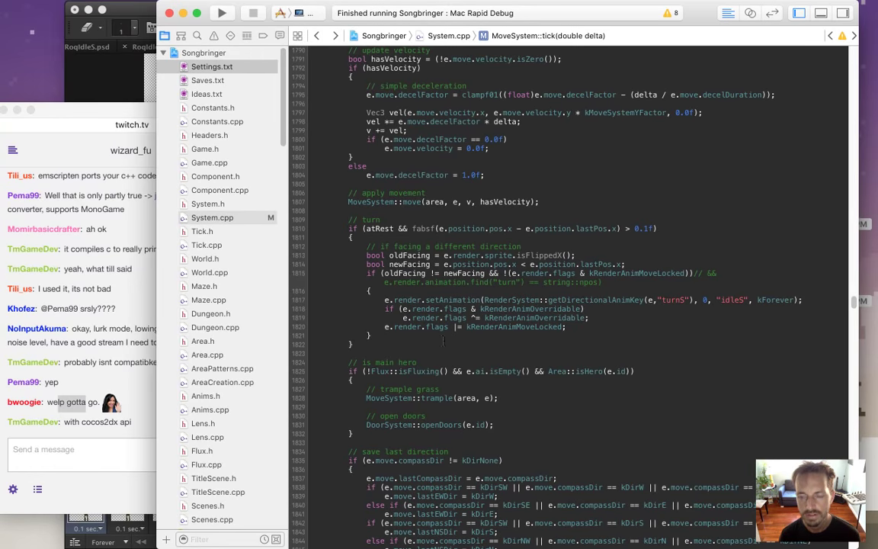
- Switch to Photoshop, save RoqTurnS.psd and close the document
key(super+Tab)
key(super+Tab)
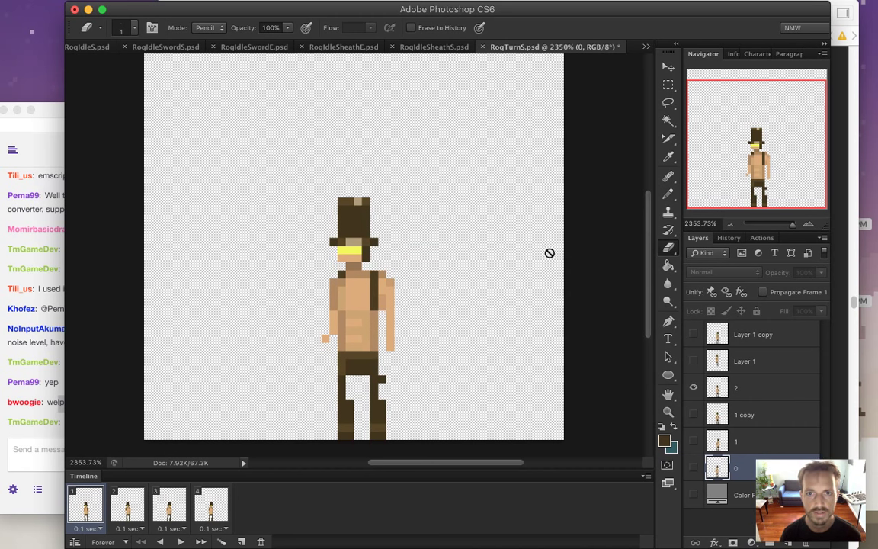
key(super+s)
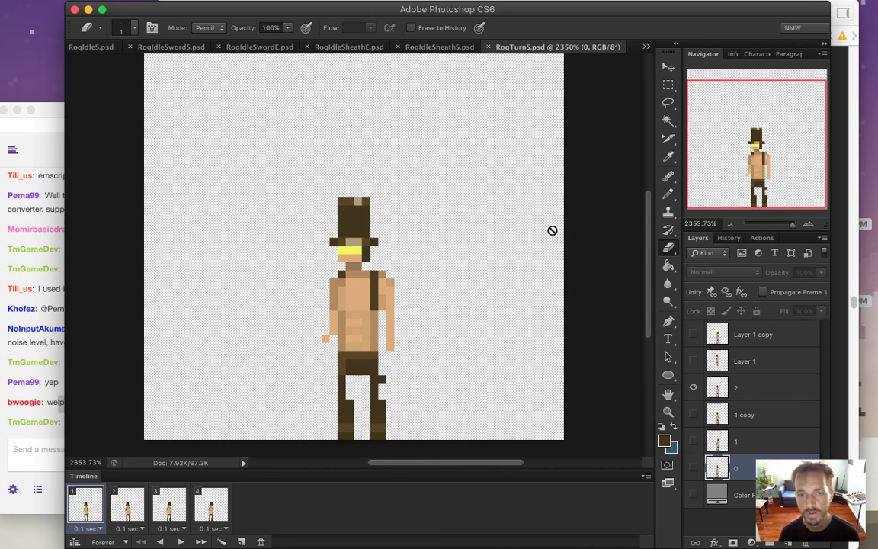
key(super+w)
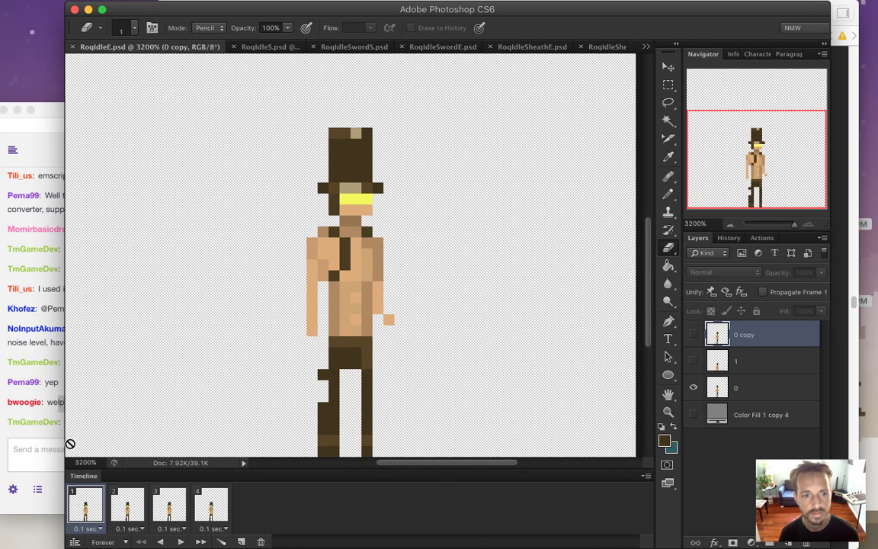
- Read the chat message about compatibility with the cocos2dx API
click(48, 412)
click(77, 431)
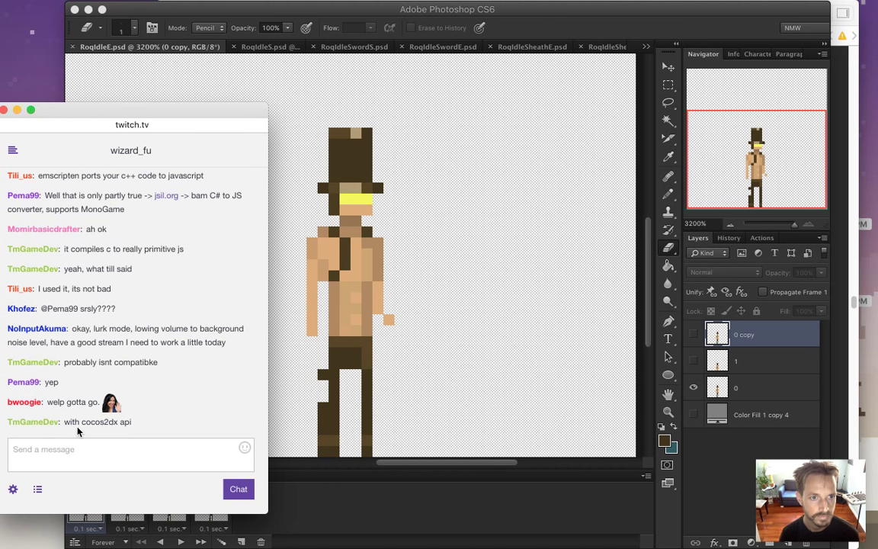
drag(79, 421, 145, 463)
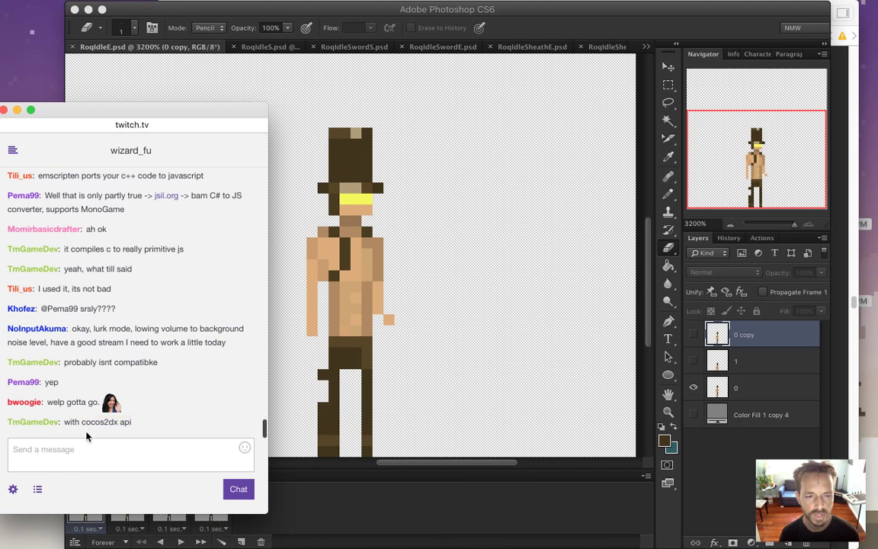
mouse_move(131, 421)
mouse_down()
mouse_move(69, 422)
mouse_move(119, 423)
mouse_up()
- Switch to Safari, search the web for "cocos2d-x emscripten" and open the Emscripten usage page on cocos2d-x.org
key(super+Tab)
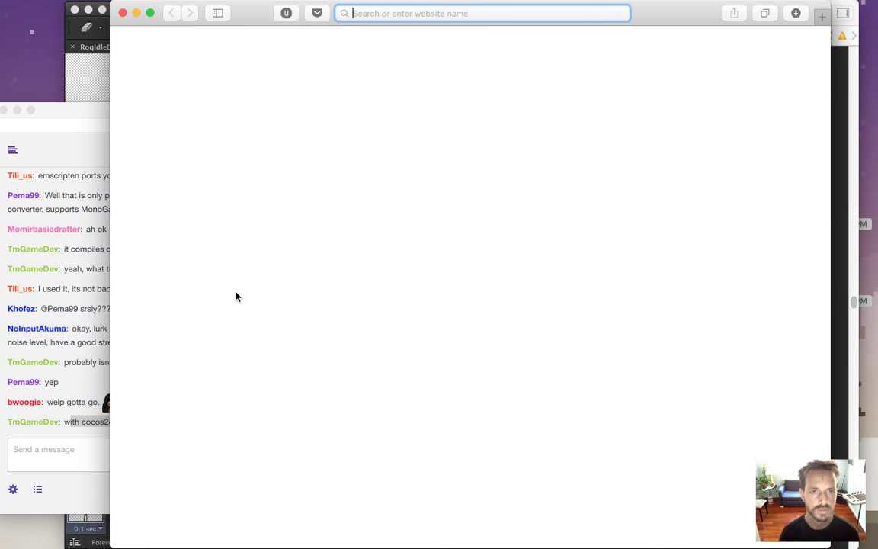
text(cocos2d-x )
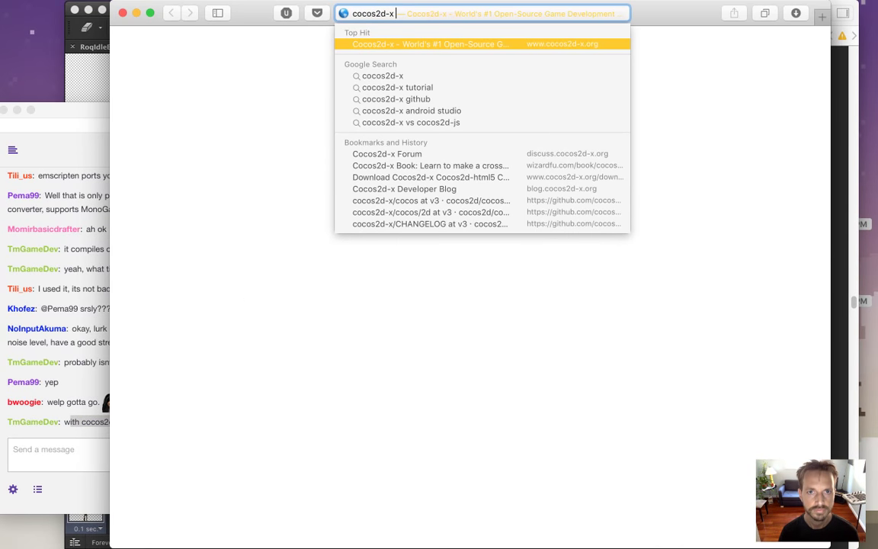
text(emscr)
key(Down)
key(Return)
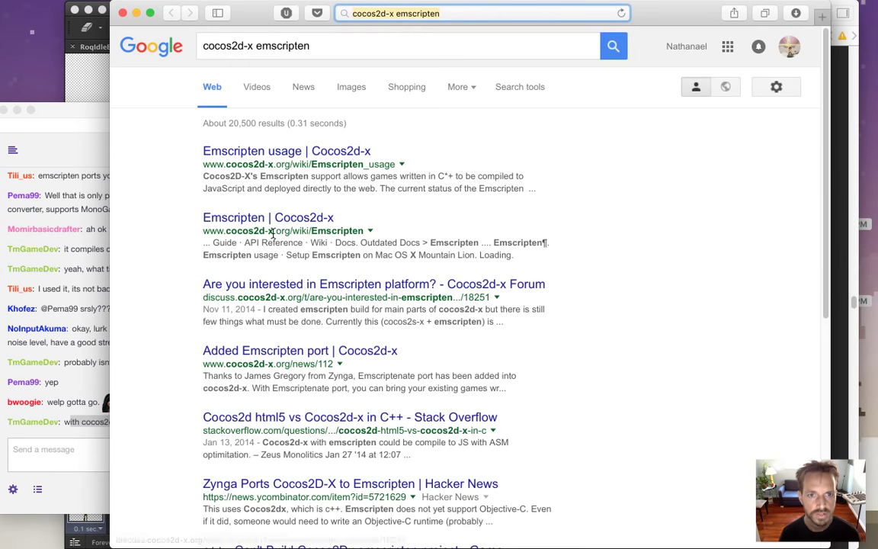
click(335, 152)
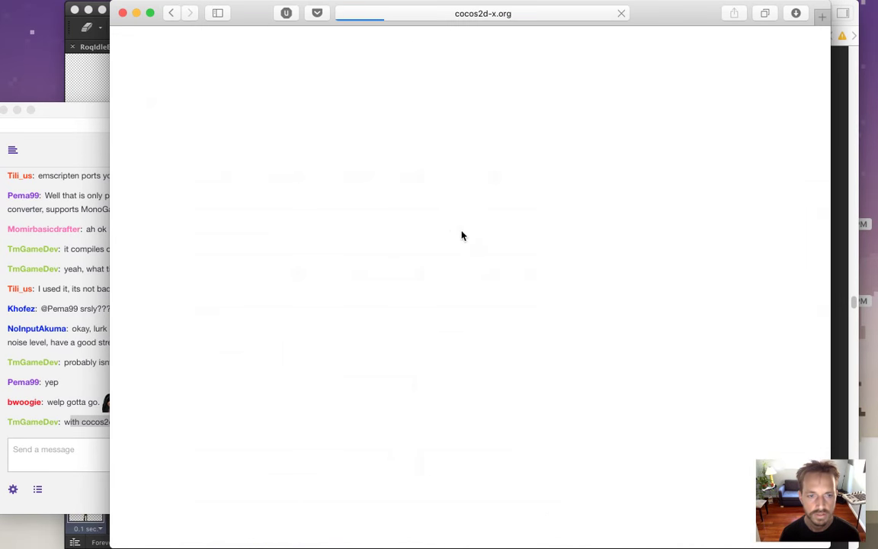
- Read the page's introduction on compiling C++ games to JavaScript and the current status of Emscripten support
drag(350, 213, 477, 220)
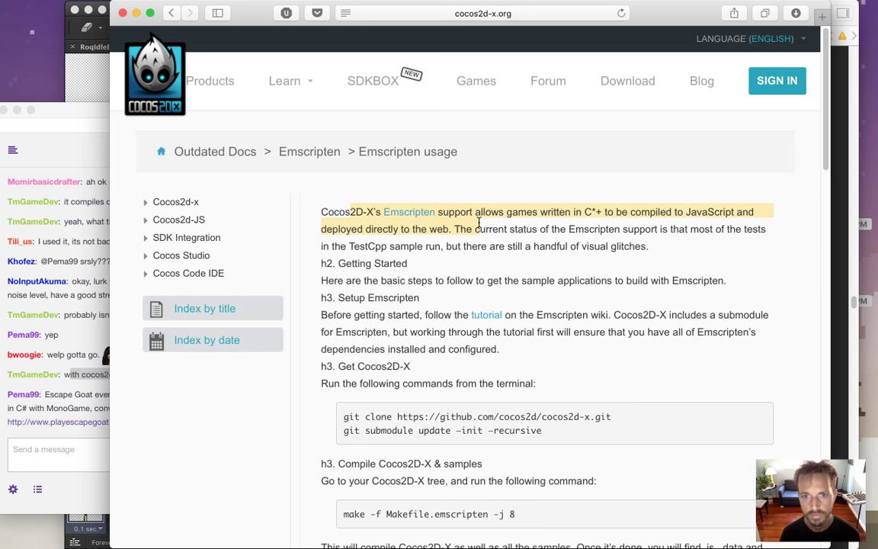
drag(479, 220, 481, 240)
click(505, 243)
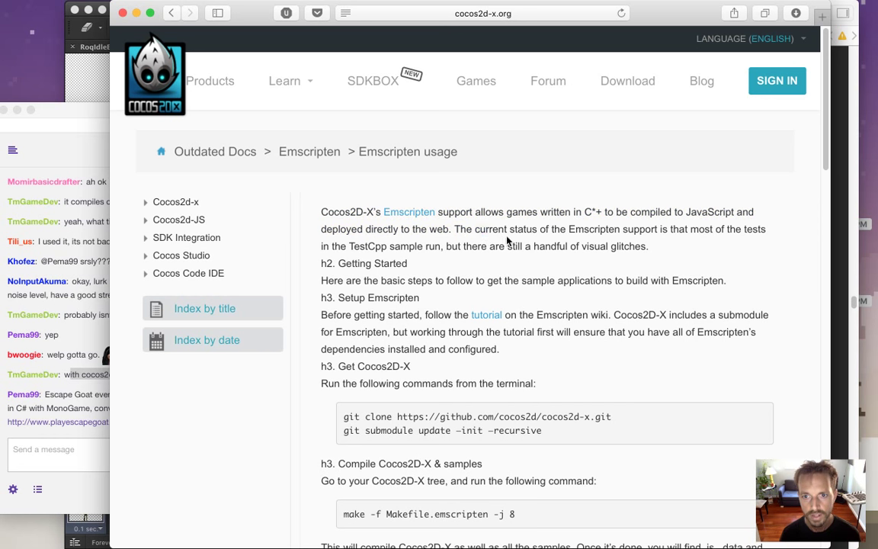
drag(454, 229, 649, 241)
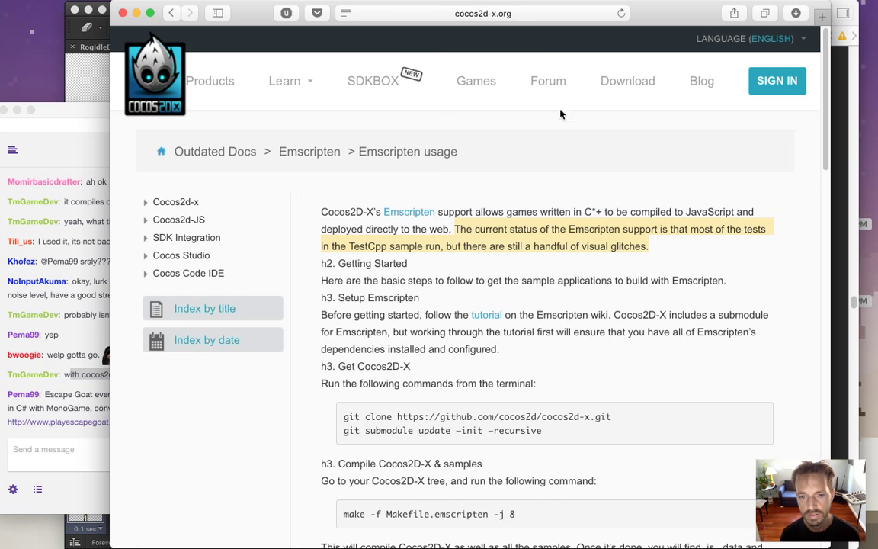
- Copy the Emscripten usage page's web address and post it in the Twitch chat
key(super+l)
text(cocos2d-x emscripten)
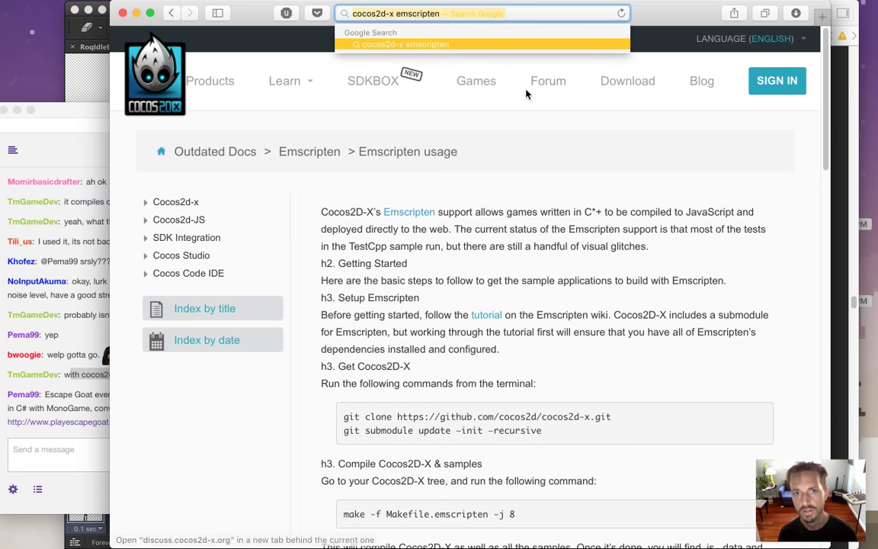
click(564, 206)
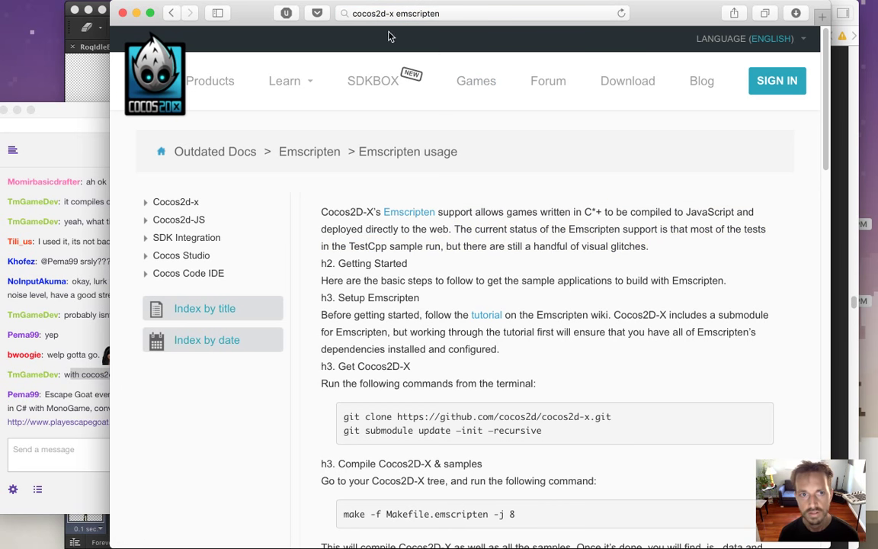
click(464, 13)
click(465, 232)
click(381, 12)
click(167, 14)
click(171, 13)
key(super+c)
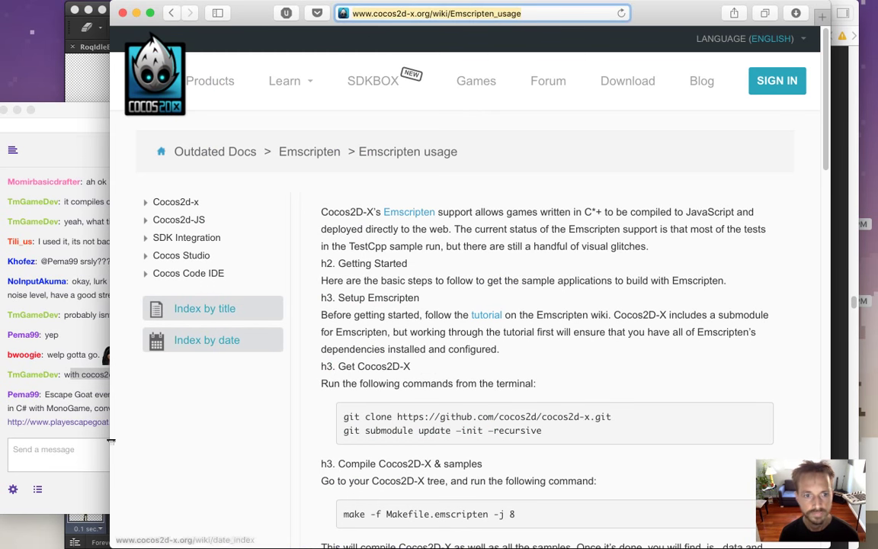
click(103, 450)
key(super+v)
key(Return)
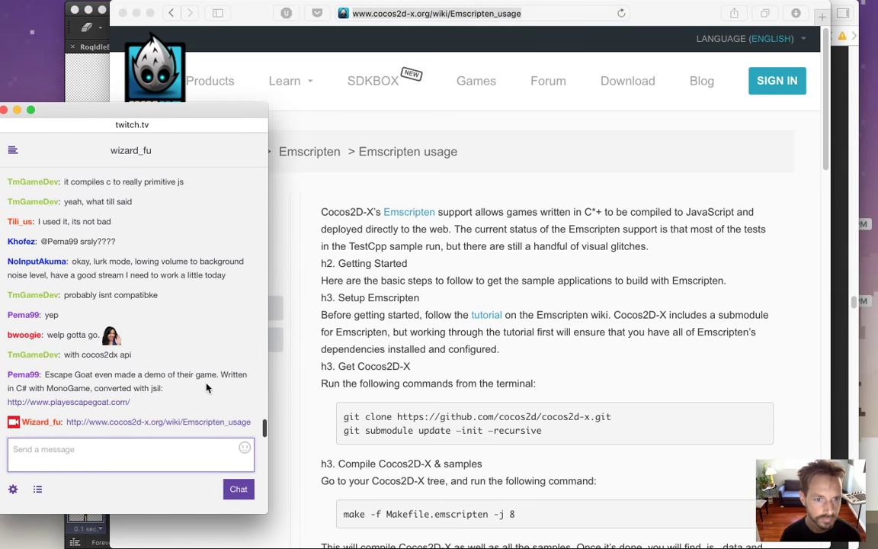
- Read the chat message about the Escape Goat demo converted with jsil, and hide Safari
drag(45, 374, 89, 381)
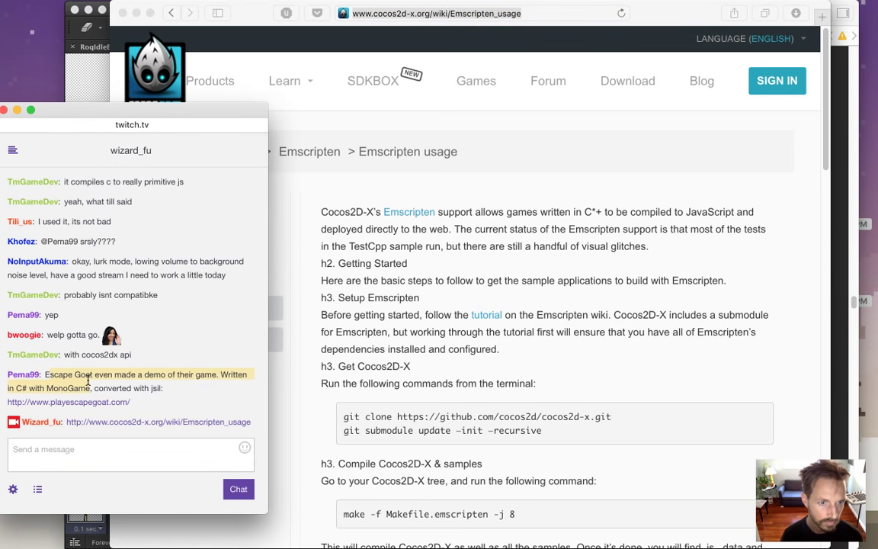
click(131, 384)
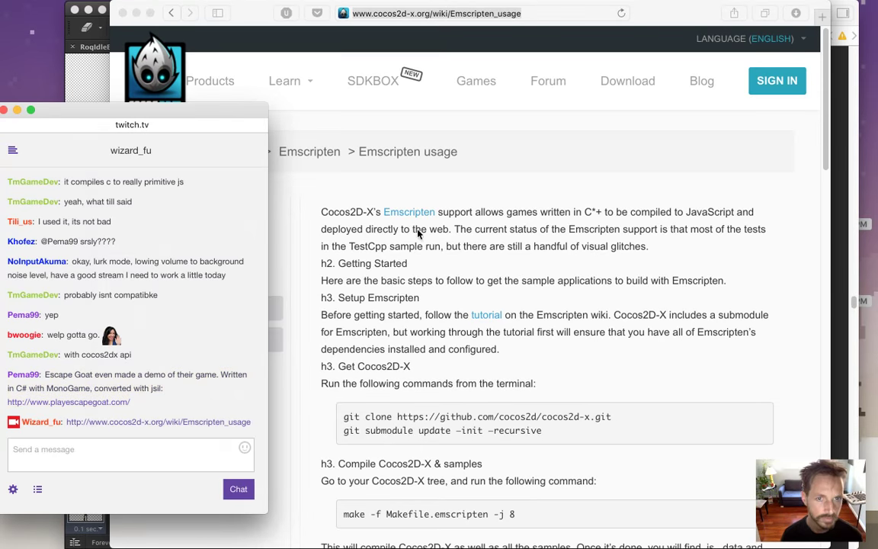
click(417, 234)
key(super+h)
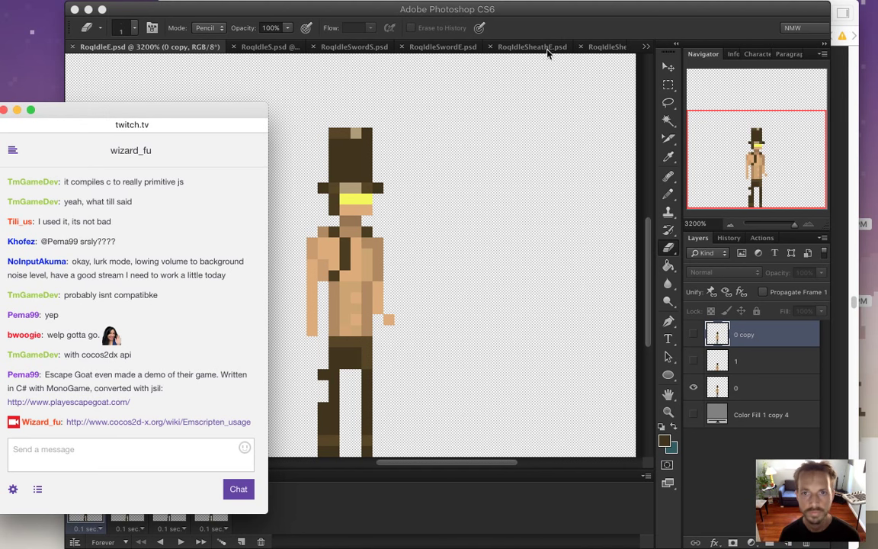
- View RoqIdleS.psd in Photoshop and check the newest Twitch chat message
click(554, 33)
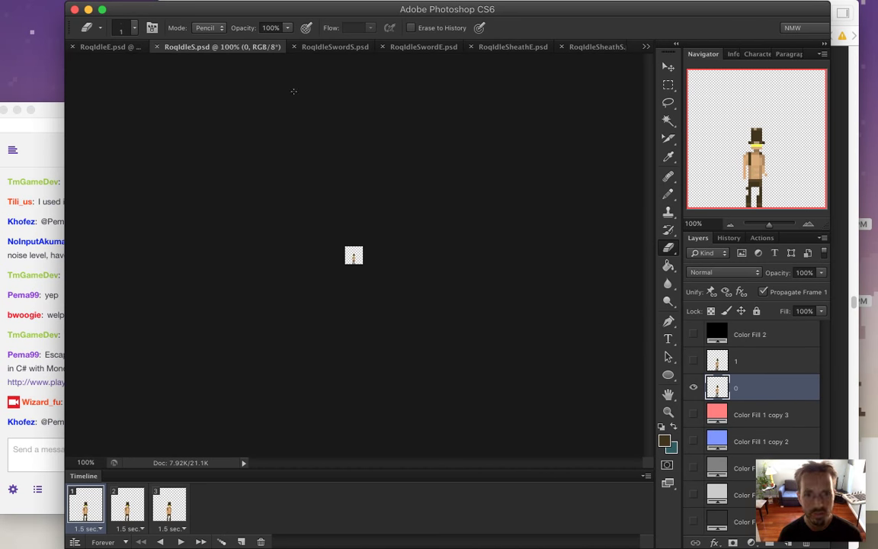
click(257, 46)
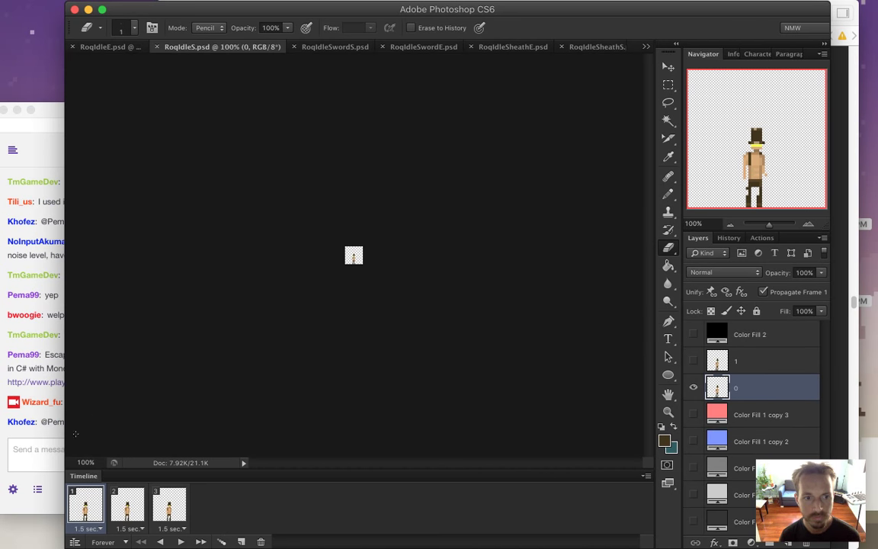
click(48, 445)
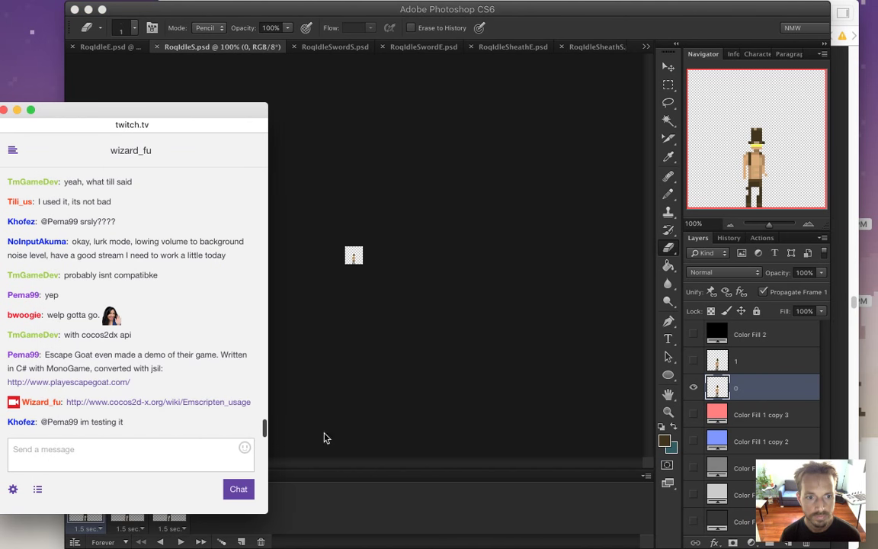
click(386, 402)
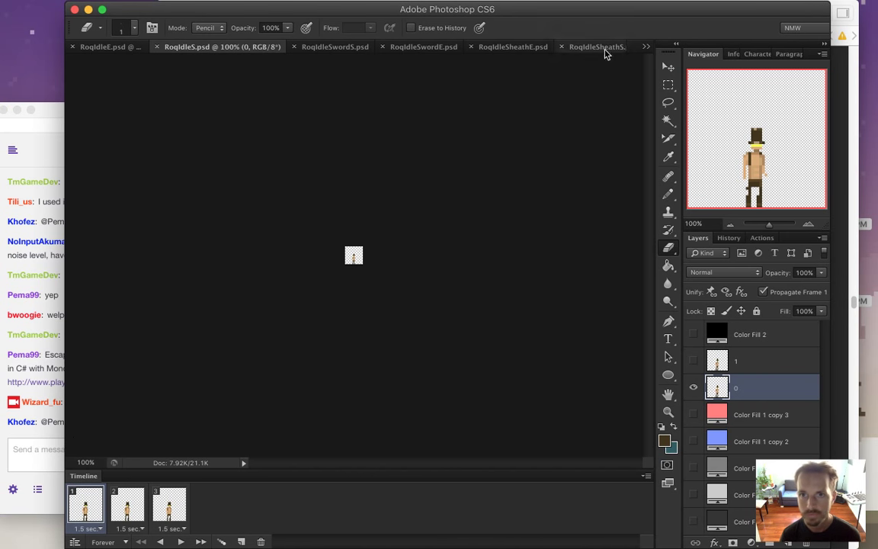
- Show RoqIdleSwordE.psd and look through the recent files and open documents for the turn animations
click(645, 48)
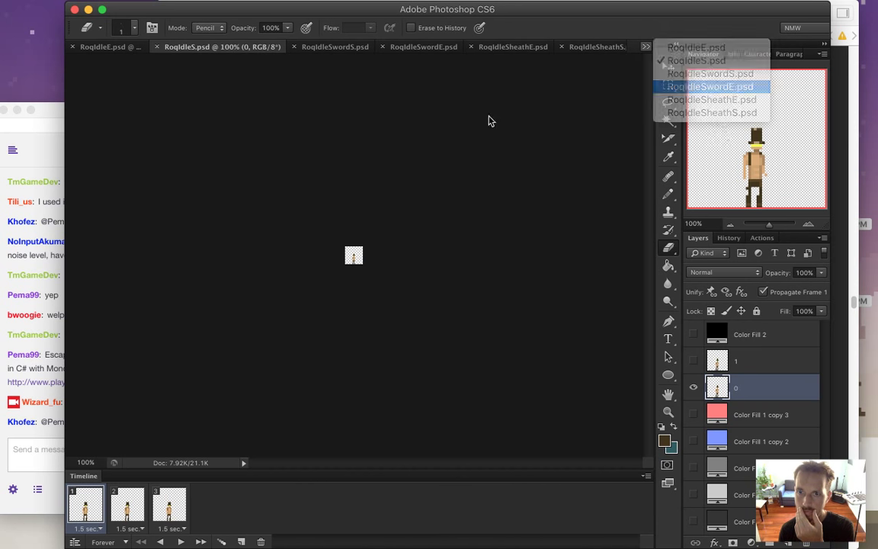
click(686, 88)
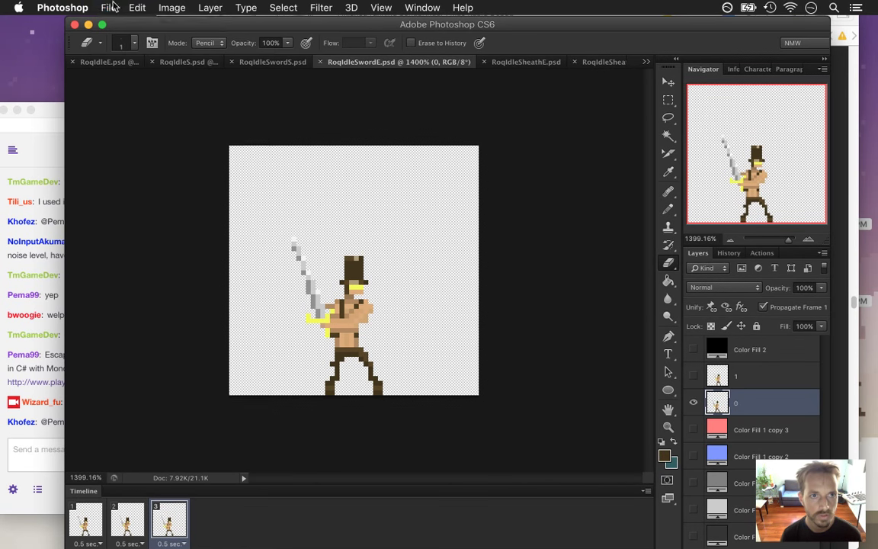
click(109, 8)
mouse_move(139, 87)
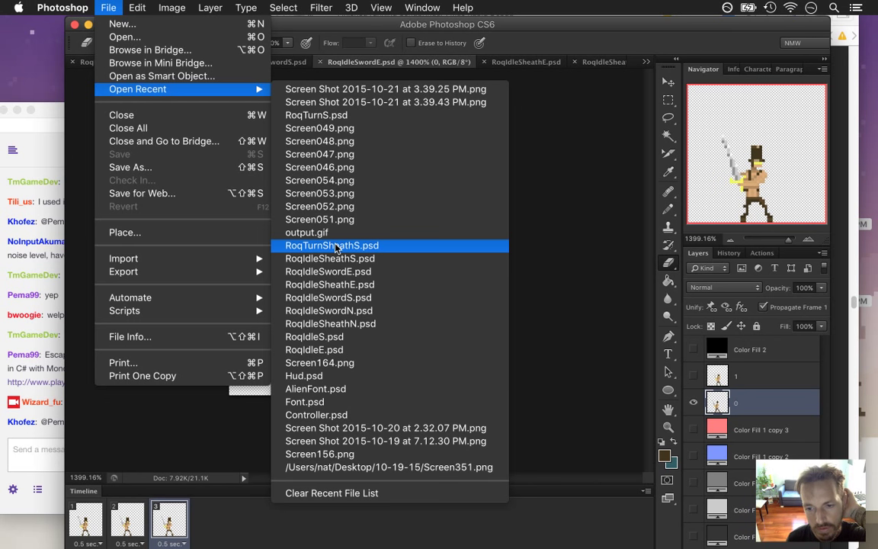
key(Escape)
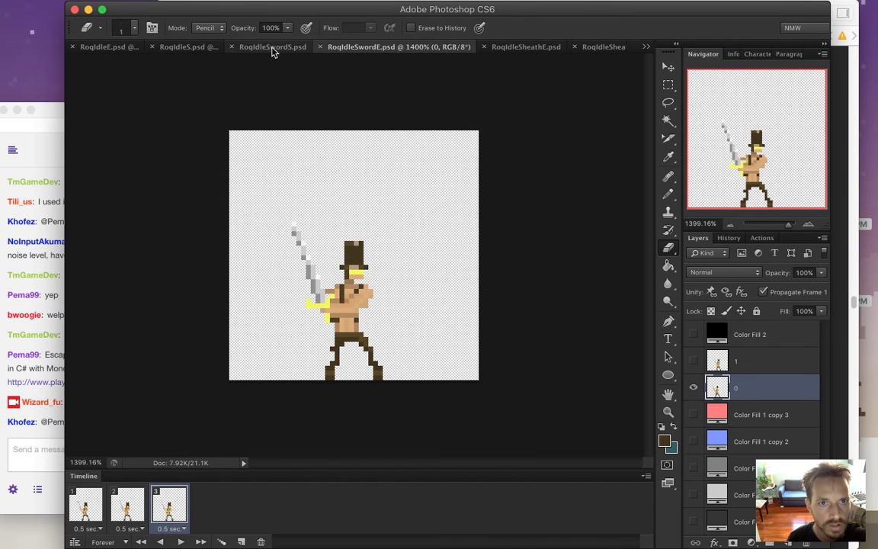
click(645, 47)
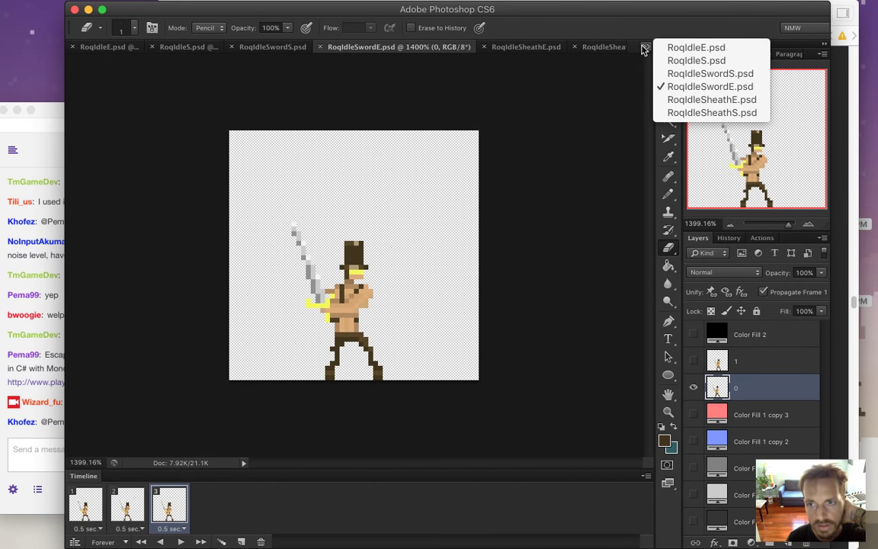
click(588, 73)
- Reopen the recent file RoqTurnS.psd and zoom in on the character sprite
mouse_move(346, 5)
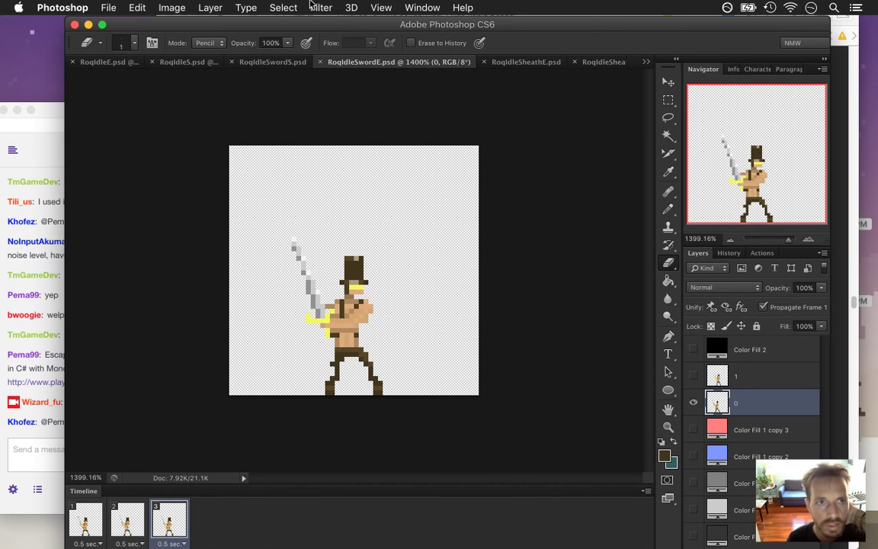
click(108, 7)
mouse_move(220, 91)
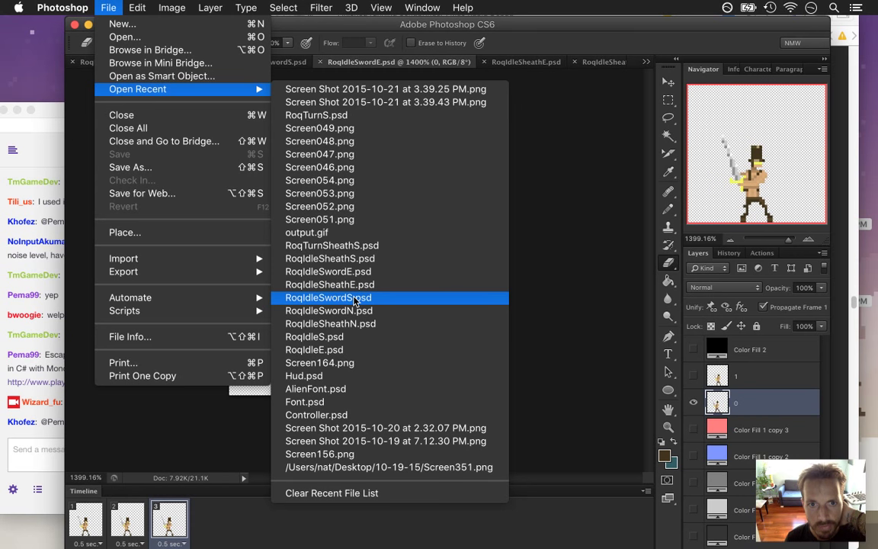
click(316, 114)
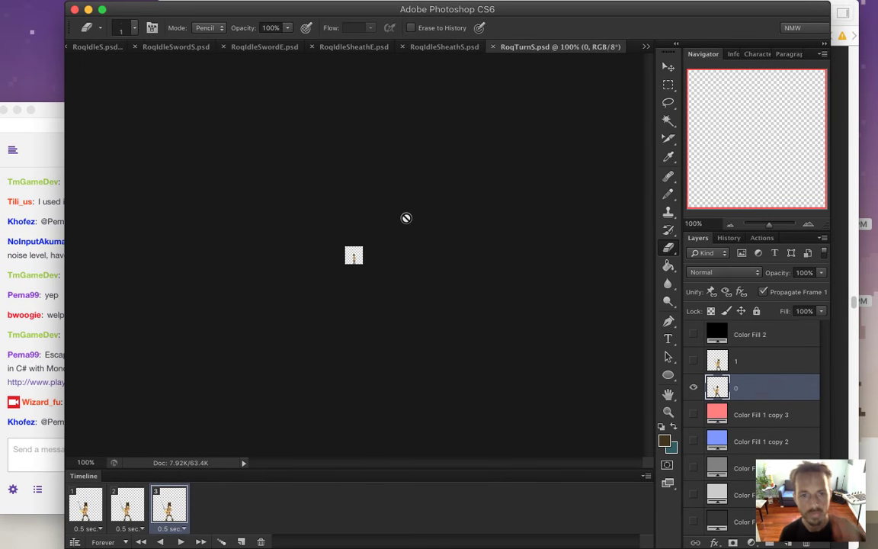
drag(366, 257, 437, 284)
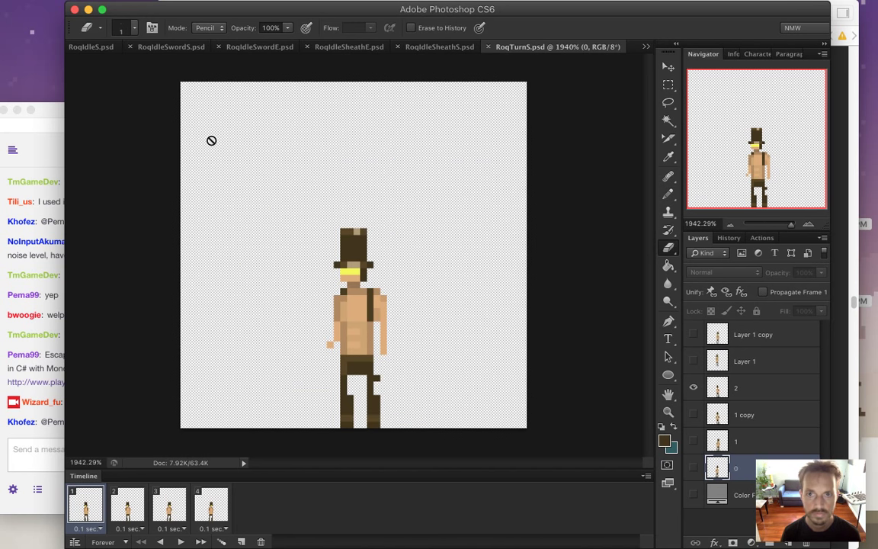
- Bring up the file commands while RoqTurnS.psd is open
mouse_move(111, 5)
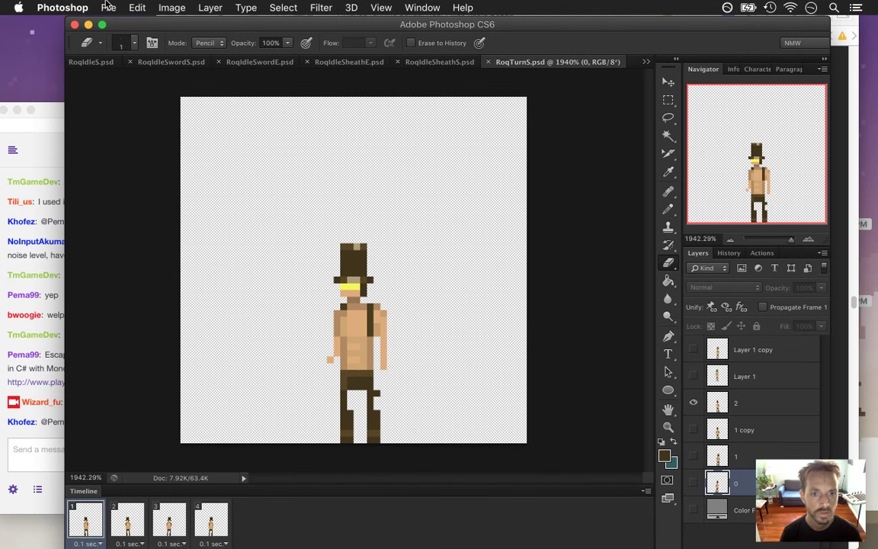
click(109, 6)
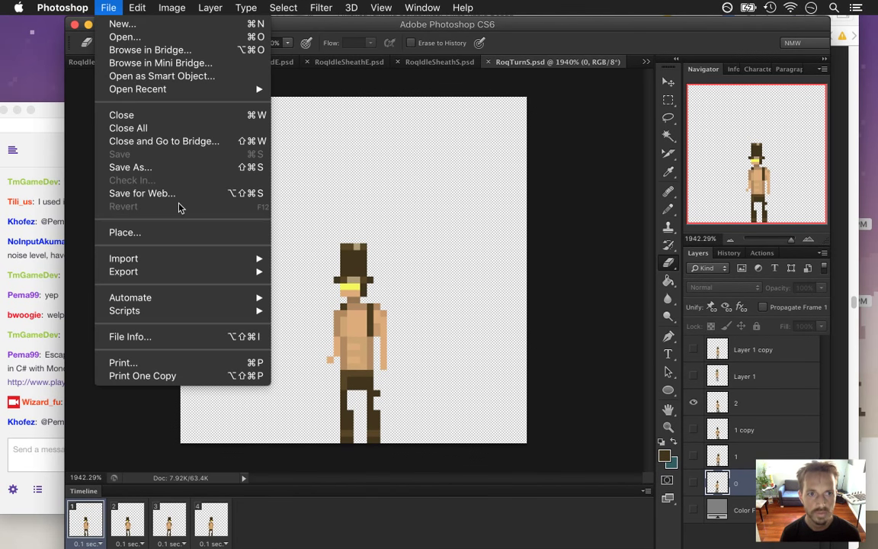
- Save a copy of the RoqTurnS document as RoqTurnSwordS.psd
click(164, 155)
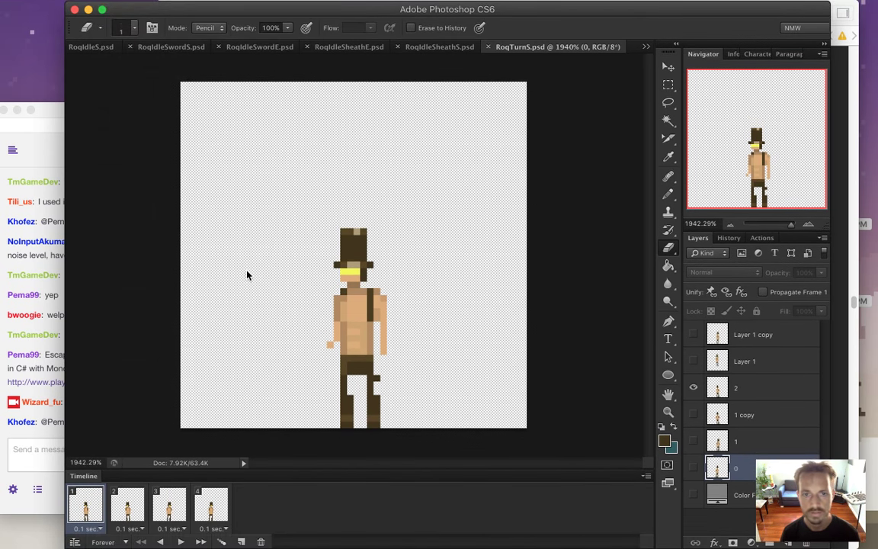
key(Right)
key(Left)
key(Left)
key(Left)
key(Left)
key(Left)
text(Sword)
key(Return)
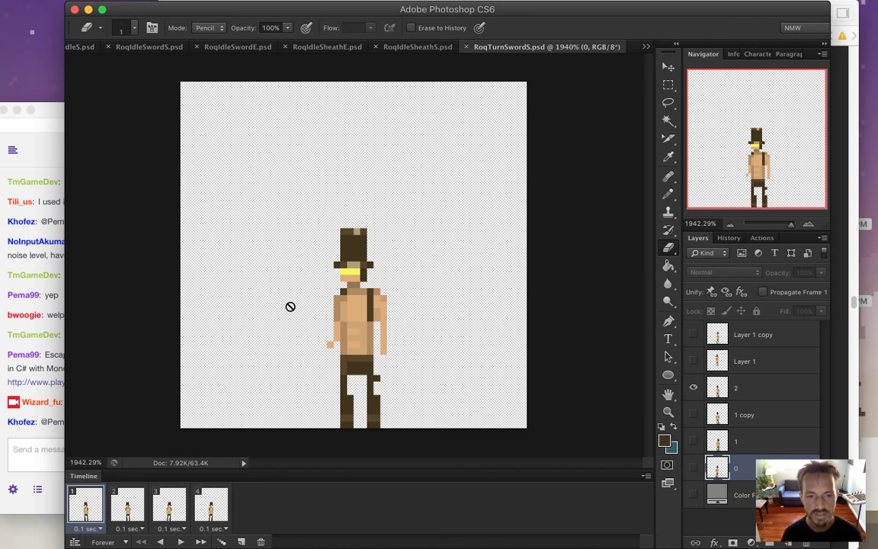
- Copy the entire canvas of layer 0, the sword-holding sprite, from RoqIdleSwordE.psd
click(417, 46)
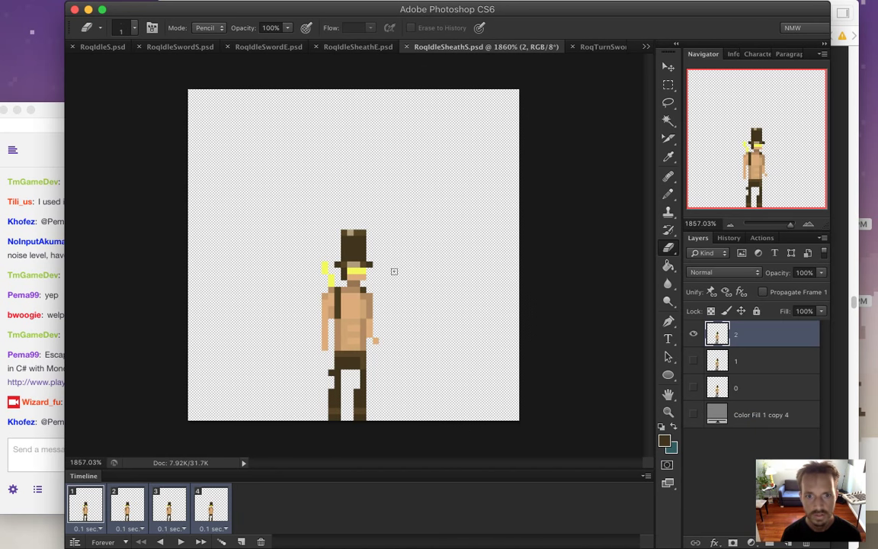
click(646, 47)
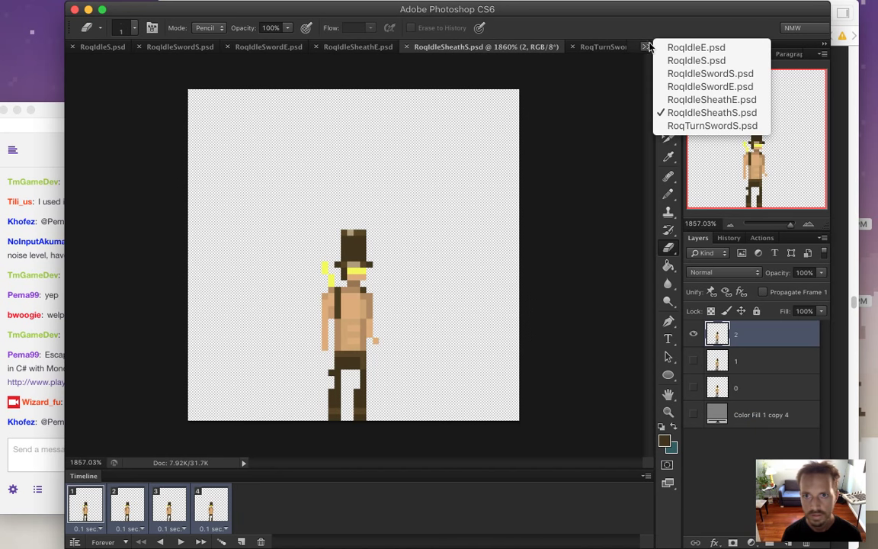
click(676, 87)
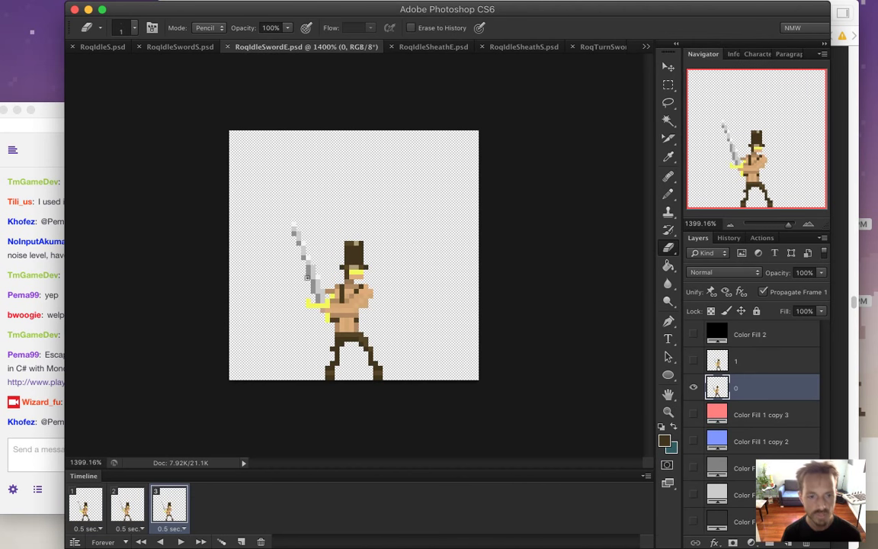
key(m)
mouse_move(227, 226)
mouse_down()
mouse_move(351, 279)
mouse_move(353, 288)
mouse_up()
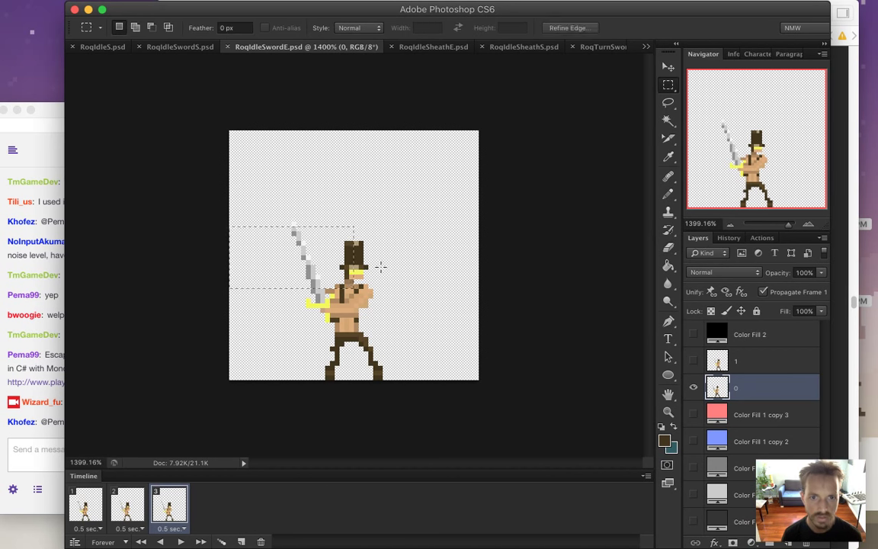
click(276, 236)
key(super+a)
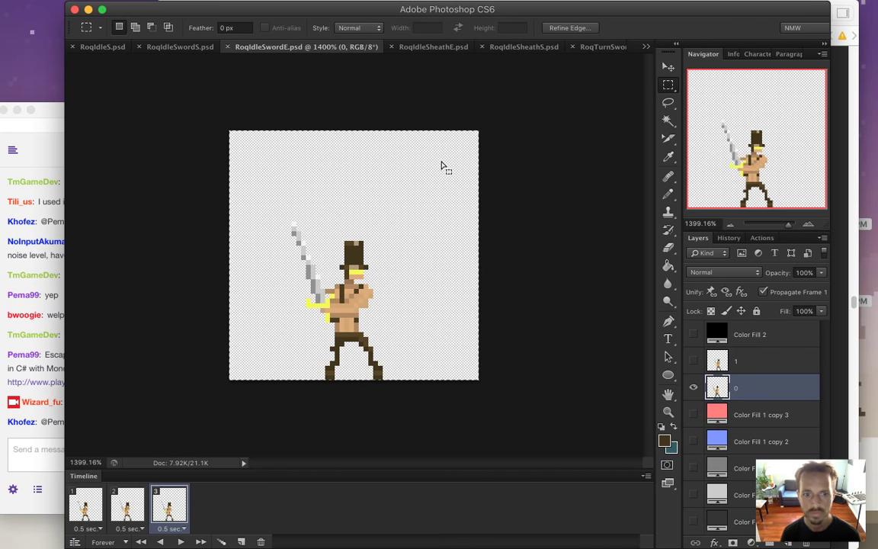
- Return to RoqTurnSwordS.psd, duplicate the first animation frame, and make frame 1 current
click(645, 47)
click(693, 125)
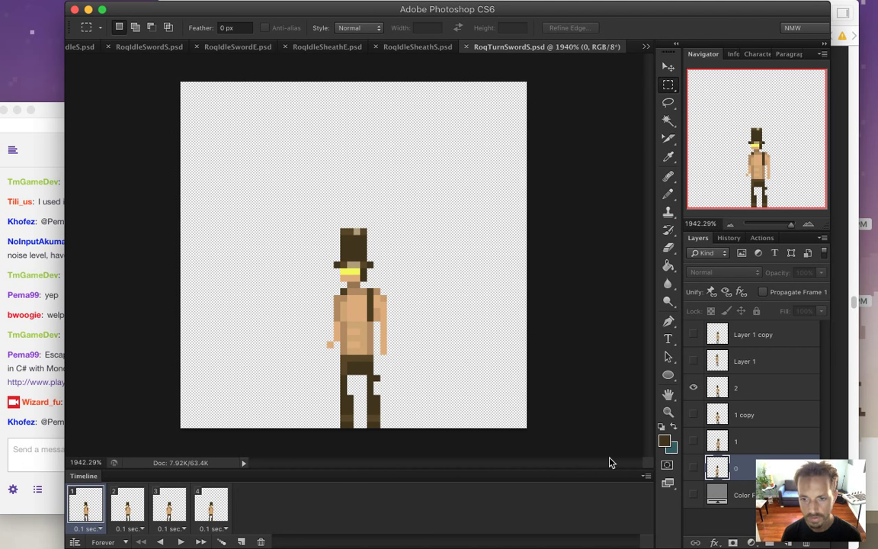
click(241, 541)
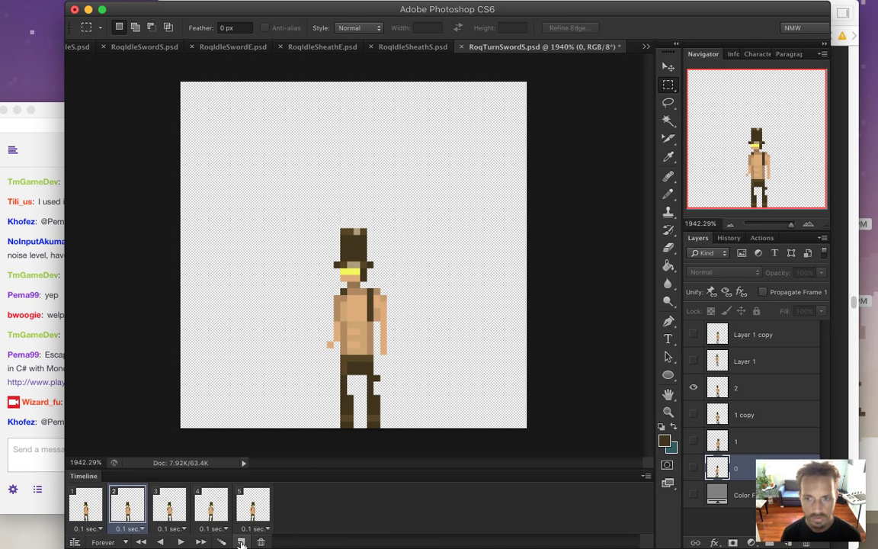
click(85, 504)
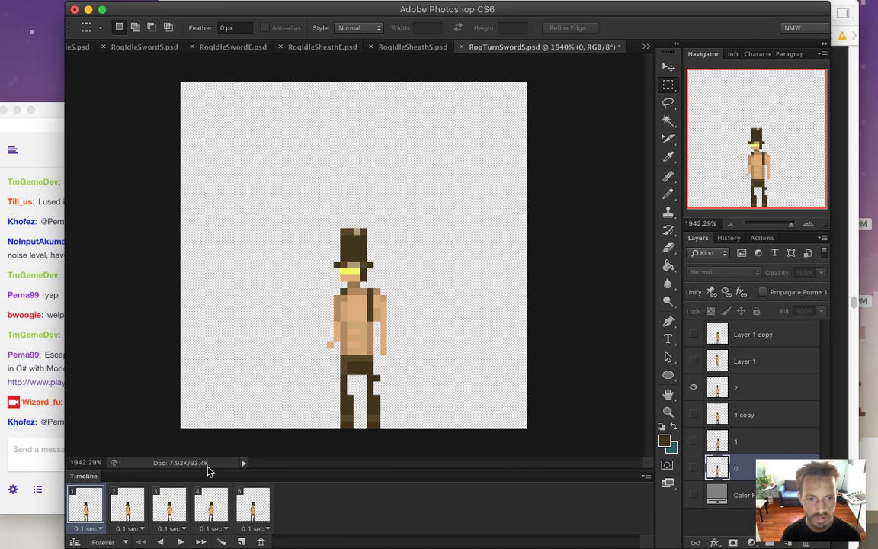
- In frame 1, show Layer 1 instead of layer 2 and move its figure down to the canvas's lower edge
click(692, 387)
click(693, 360)
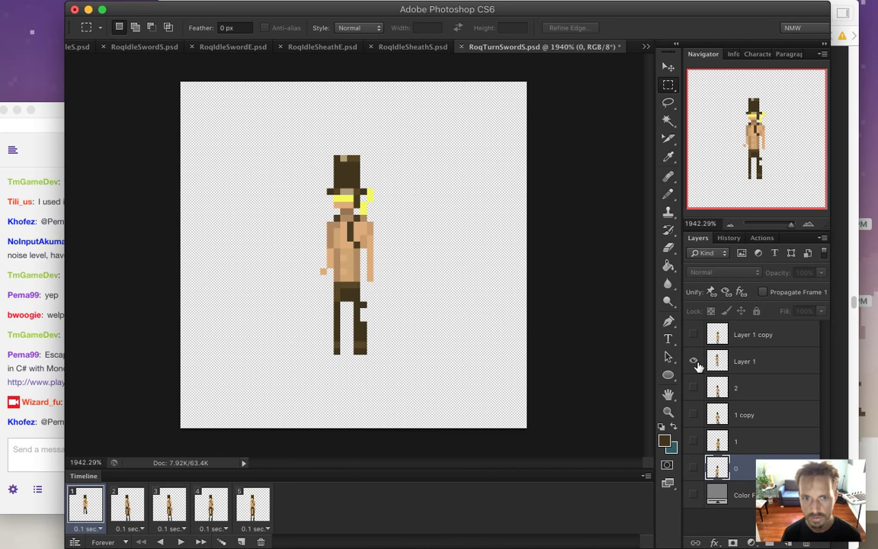
click(713, 360)
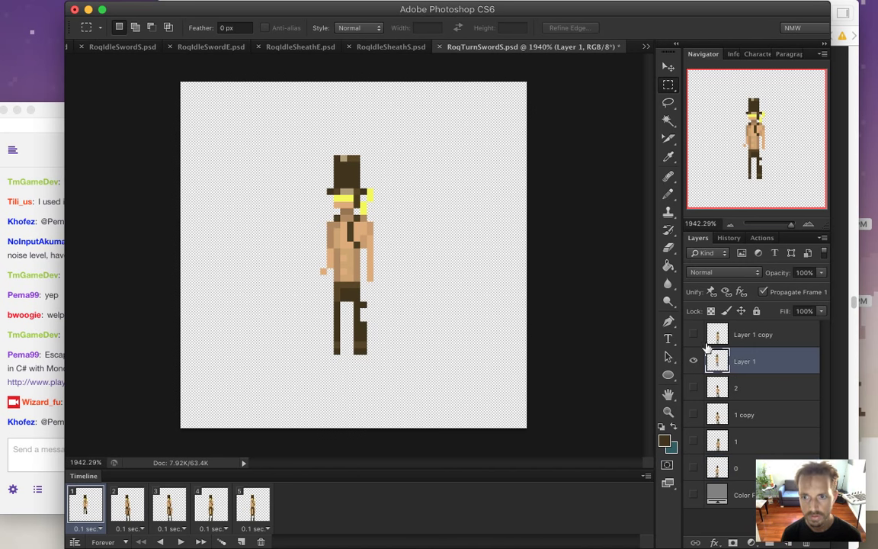
key(v)
key(Down)
key(Down)
key(Down)
key(Down)
key(Down)
key(Down)
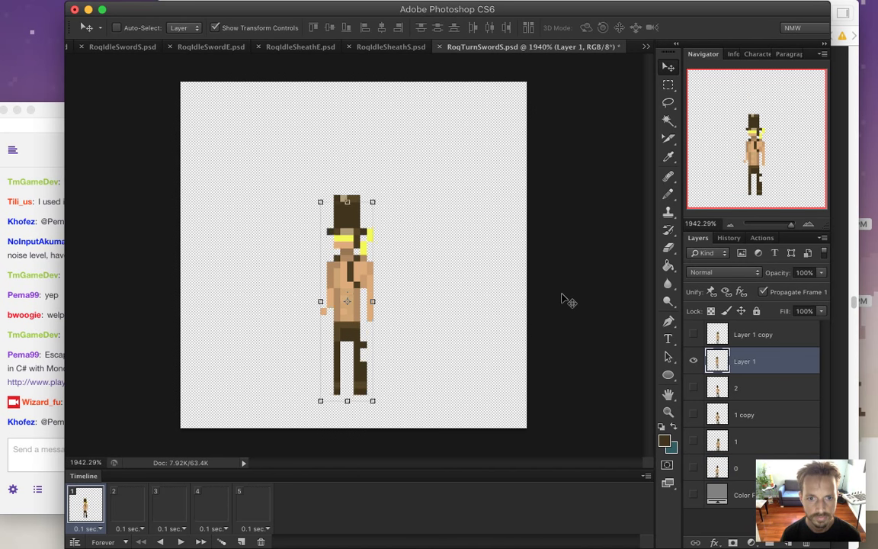
key(Down)
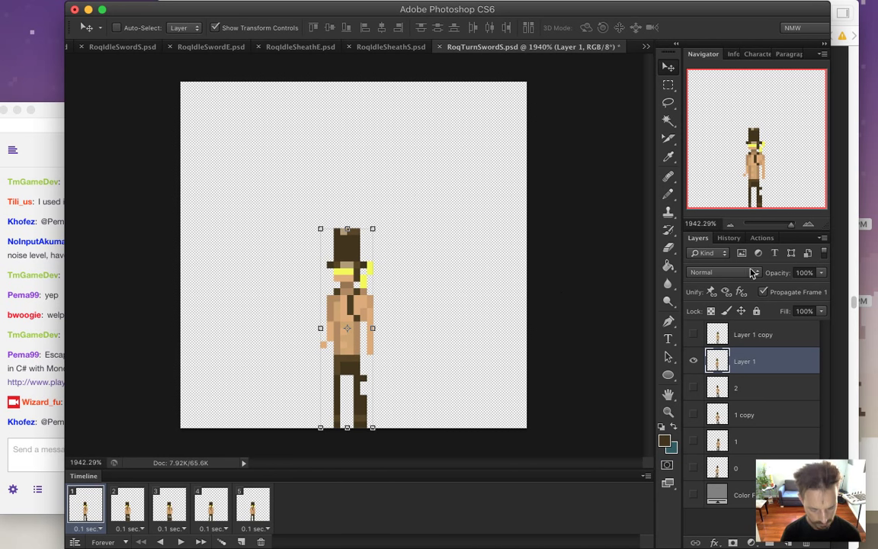
- Paste the copied sword-holding sprite as a new layer directly above Layer 1
click(765, 334)
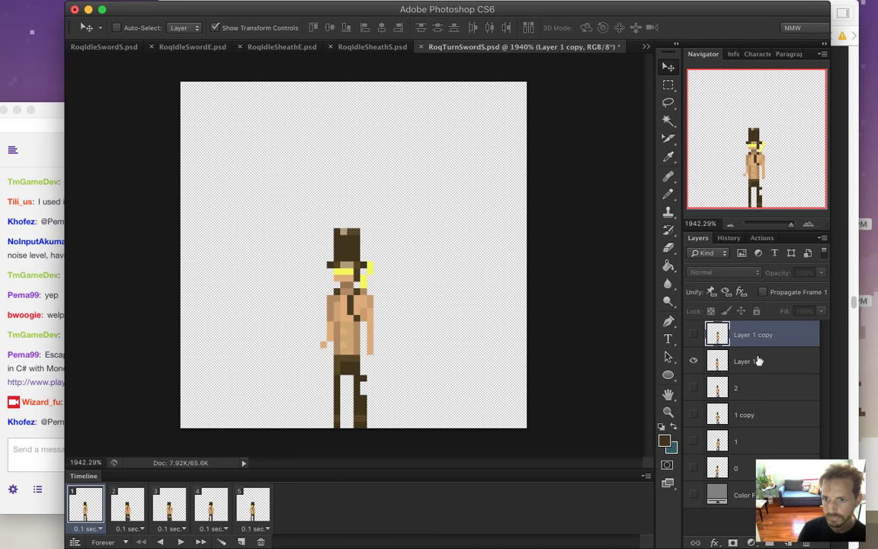
click(761, 360)
click(764, 390)
click(770, 423)
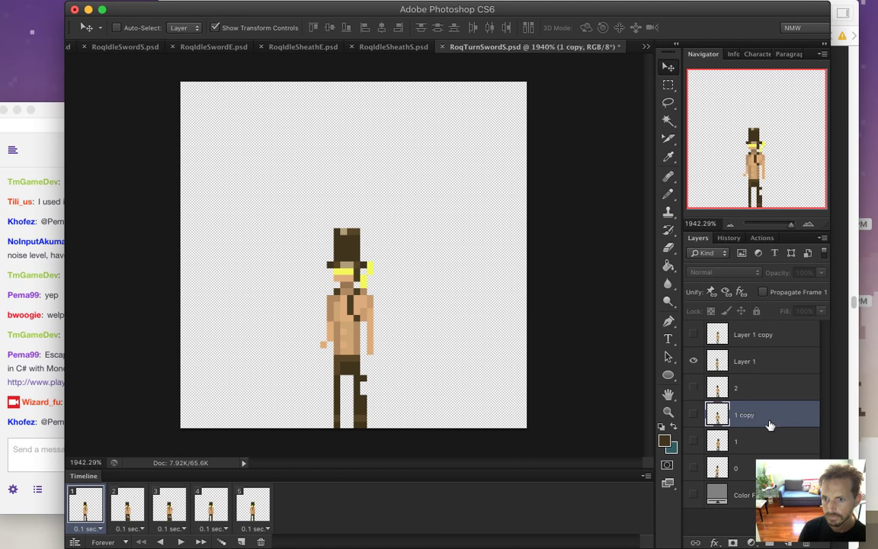
click(764, 362)
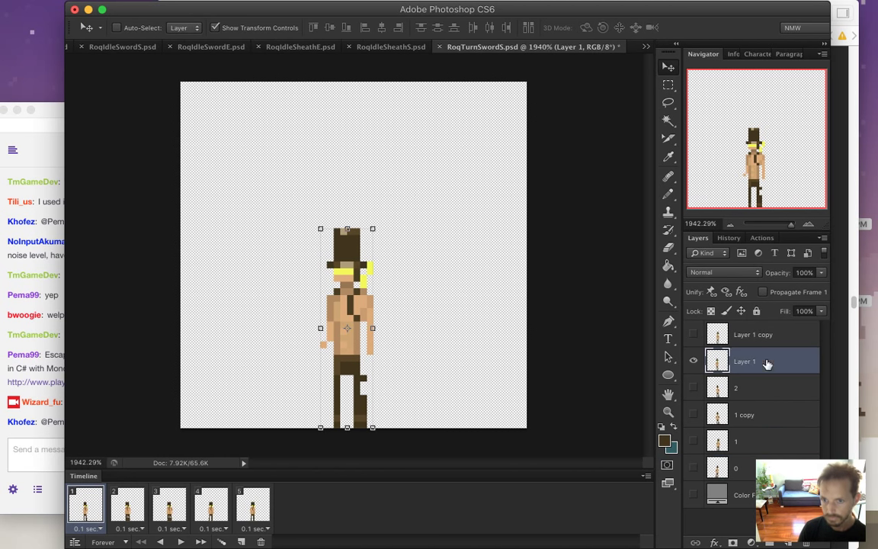
key(super+v)
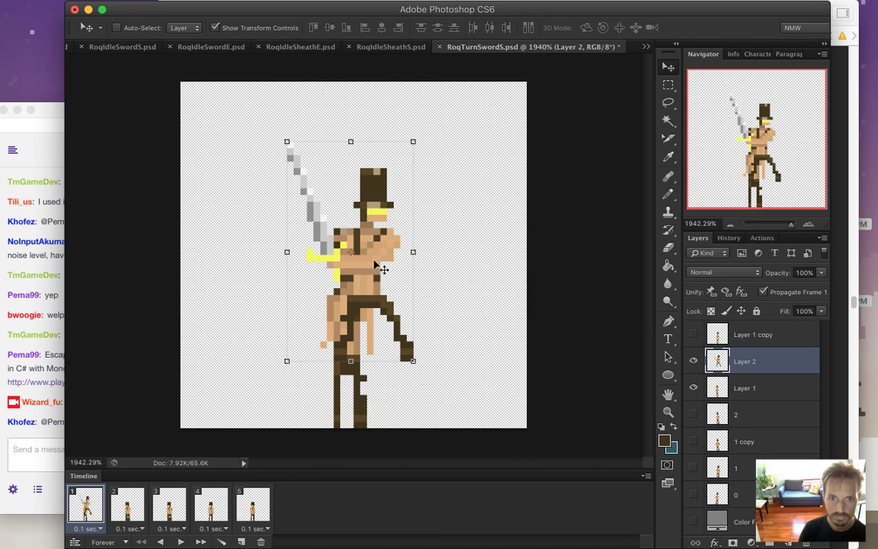
- Mirror the pasted sword sprite horizontally into alignment with the standing figure, and hide Layer 1 in frame 1
click(285, 251)
right_click(325, 239)
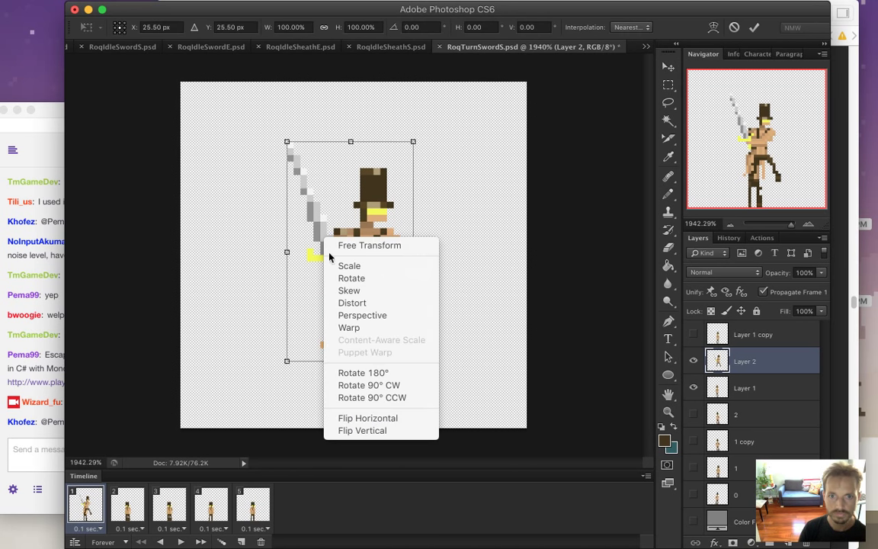
click(361, 415)
drag(349, 240, 363, 292)
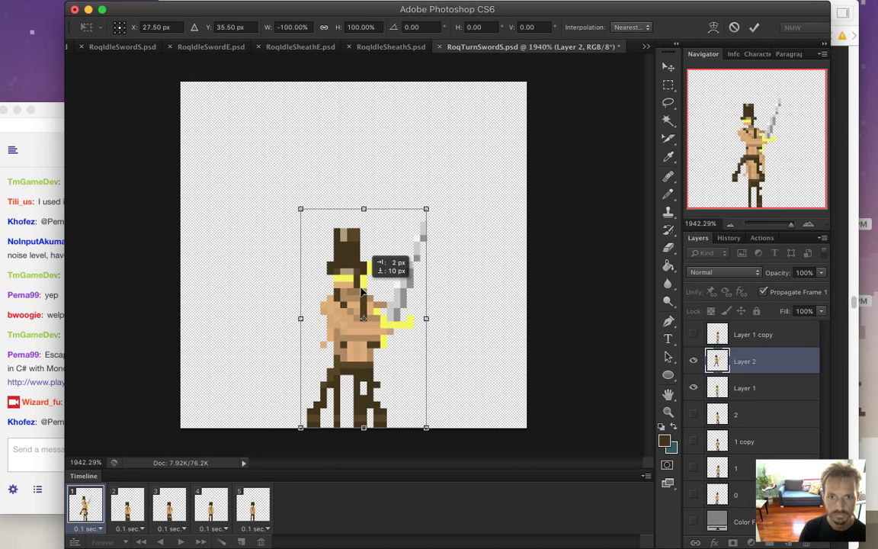
click(754, 26)
key(Right)
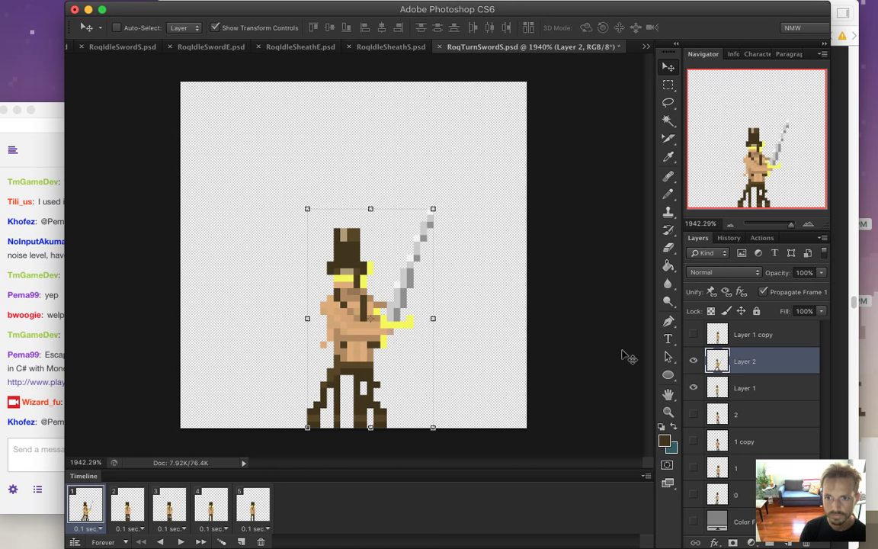
click(692, 389)
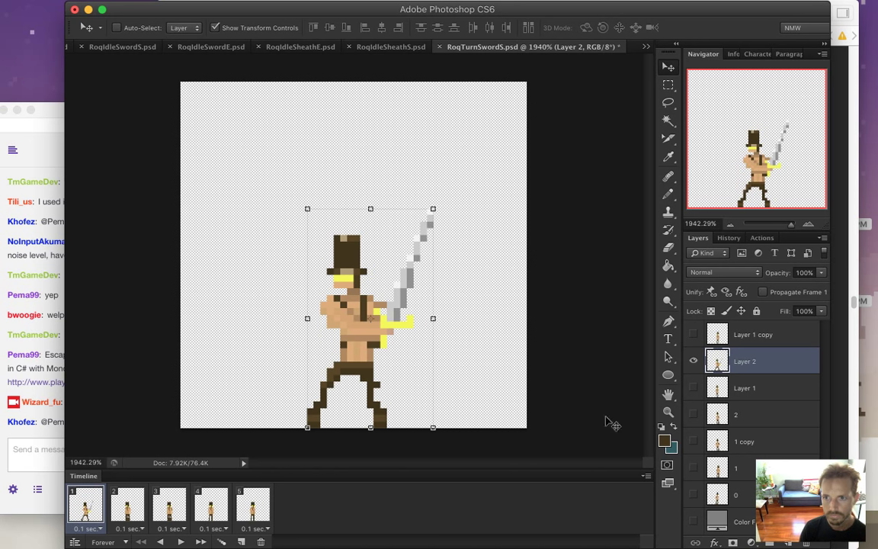
- Hide Layer 1 in frame 2, leaving only layer 2 visible
click(127, 510)
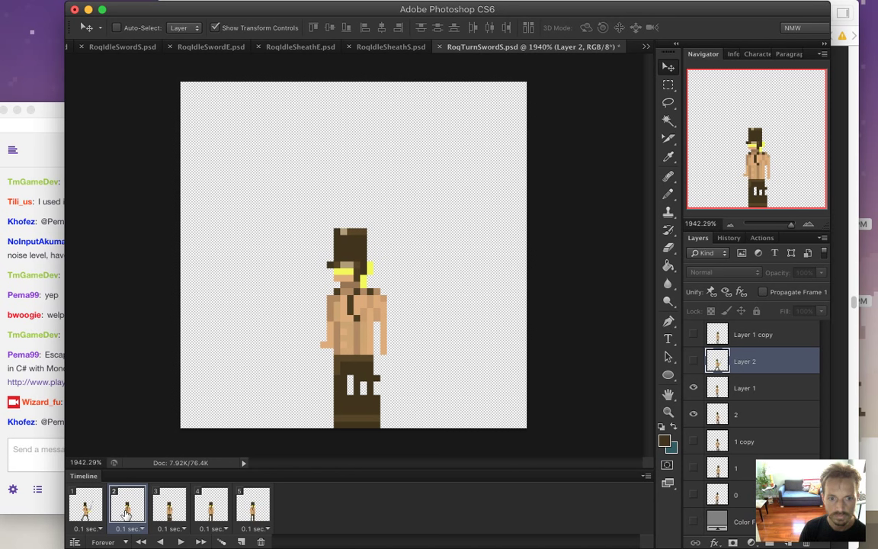
shift+click(246, 506)
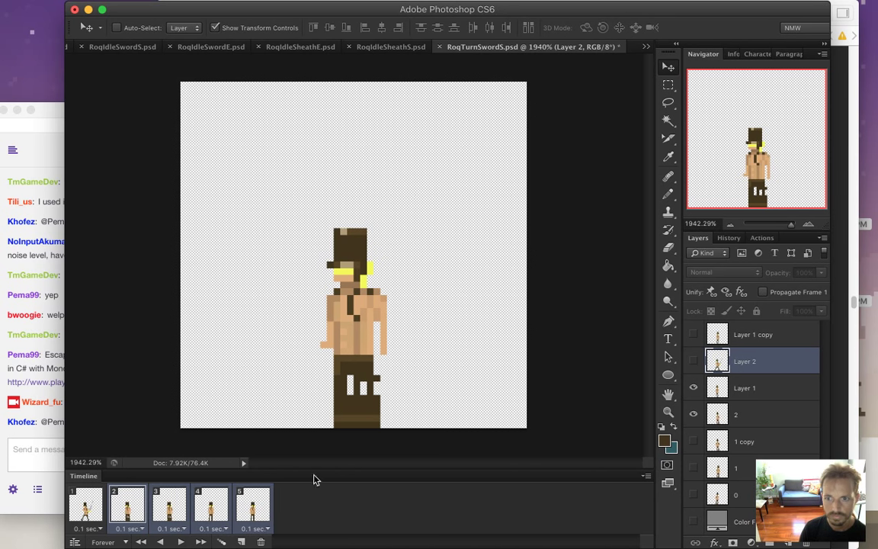
click(127, 507)
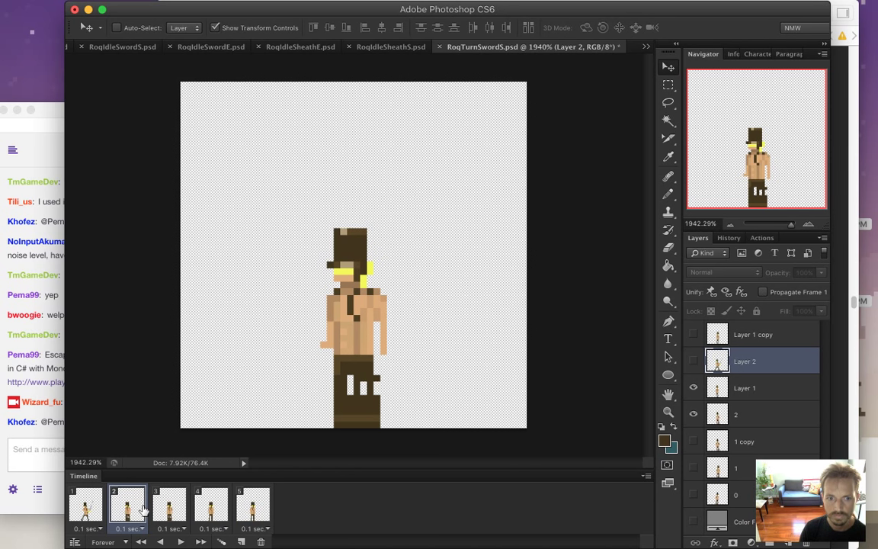
click(710, 387)
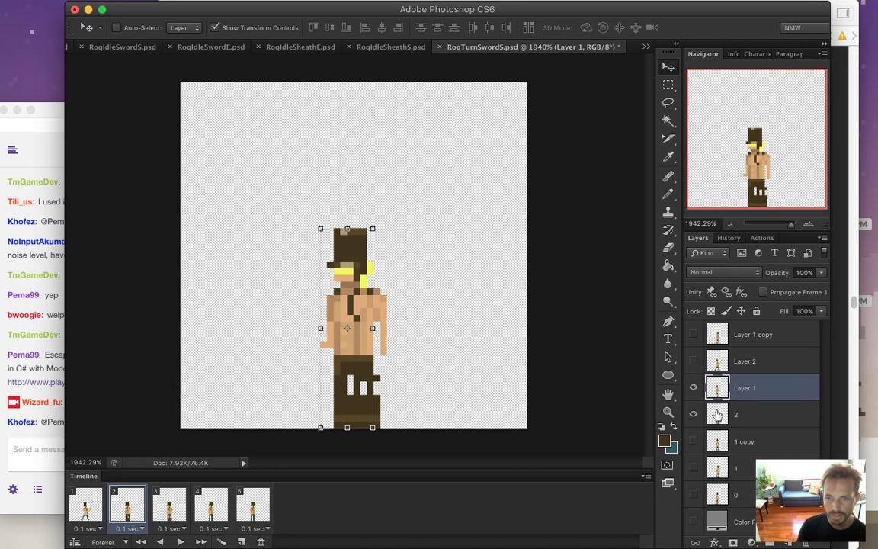
click(718, 415)
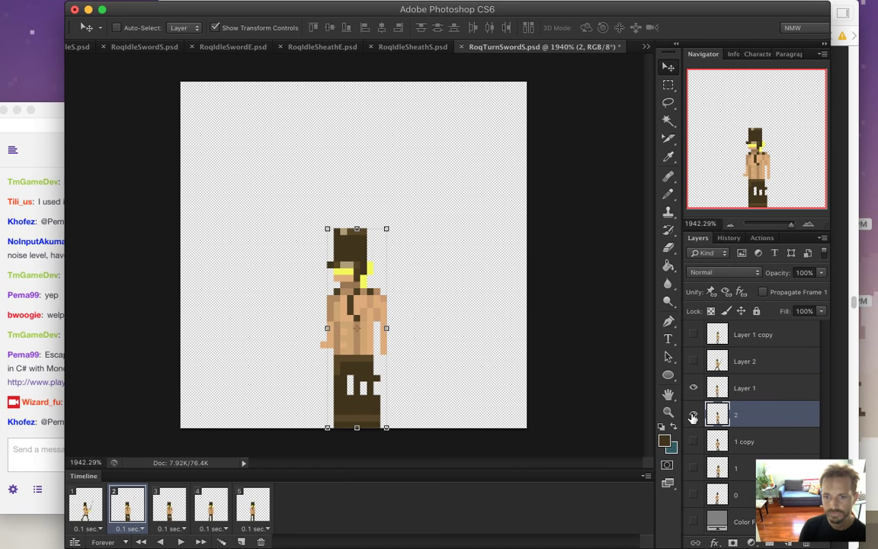
click(692, 414)
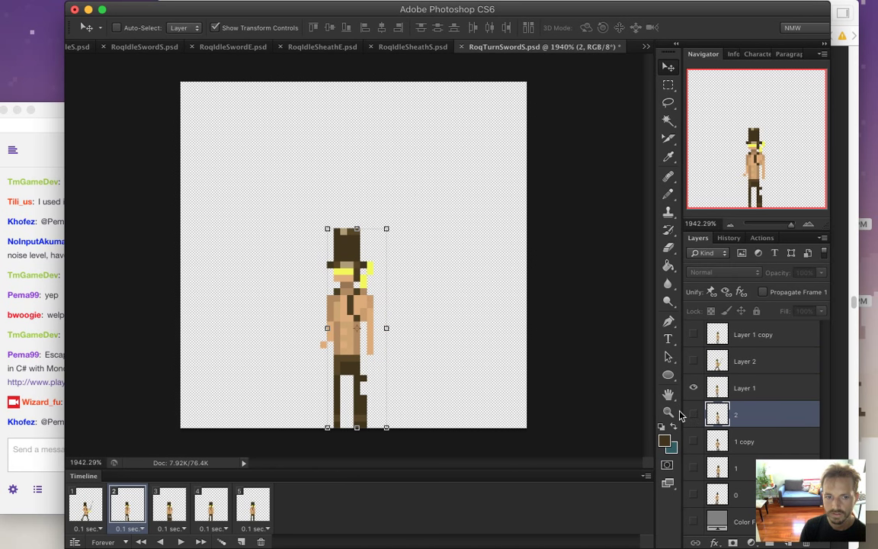
click(691, 388)
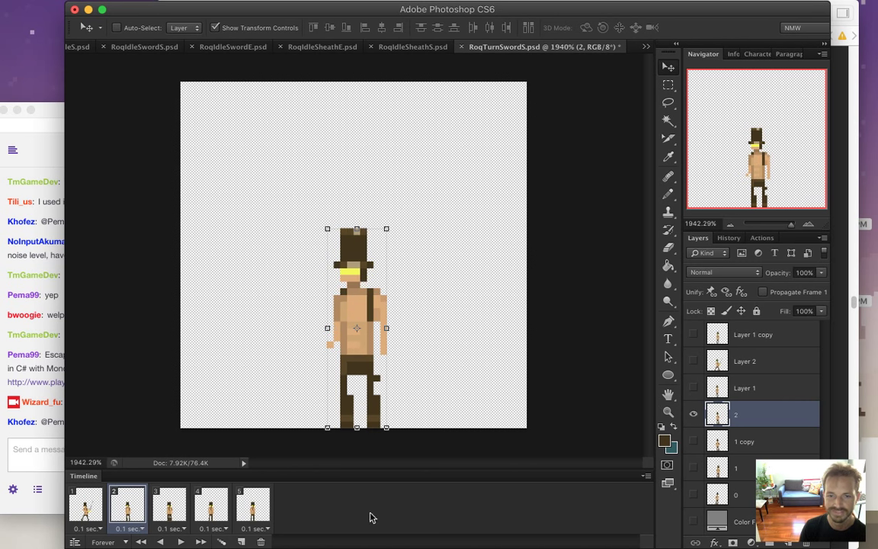
- Hide Layer 1 in animation frames 3, 4 and 5
click(171, 509)
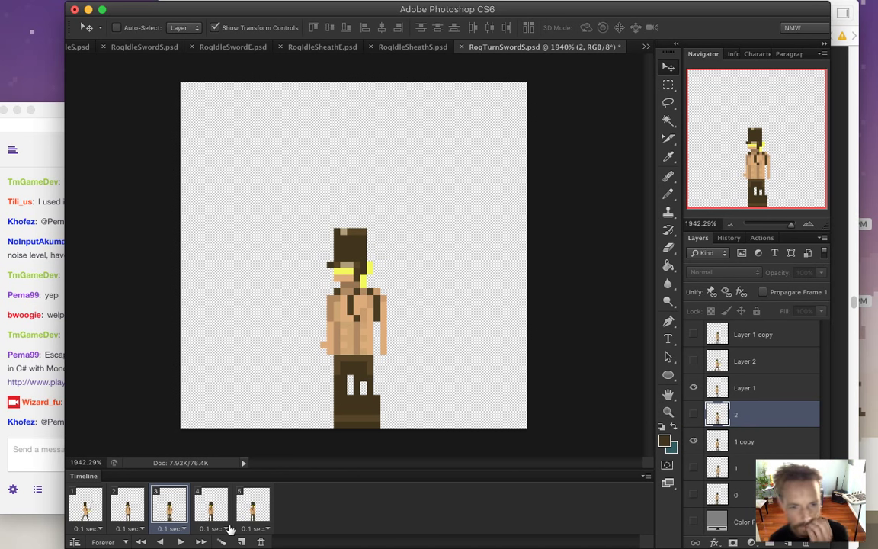
click(693, 387)
click(202, 509)
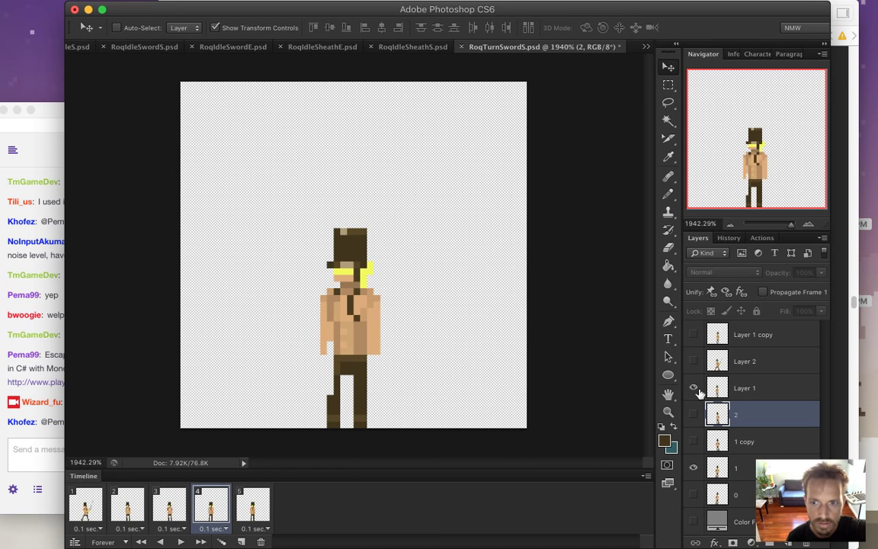
click(256, 491)
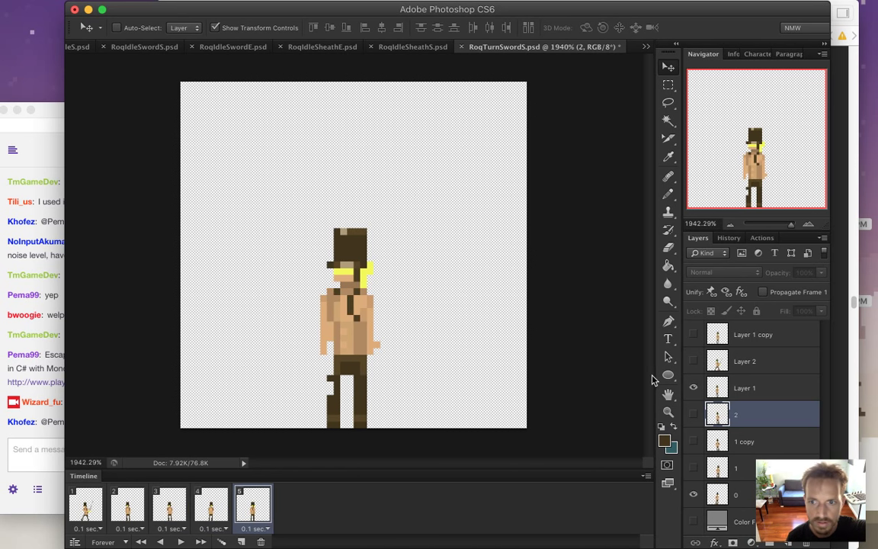
click(693, 387)
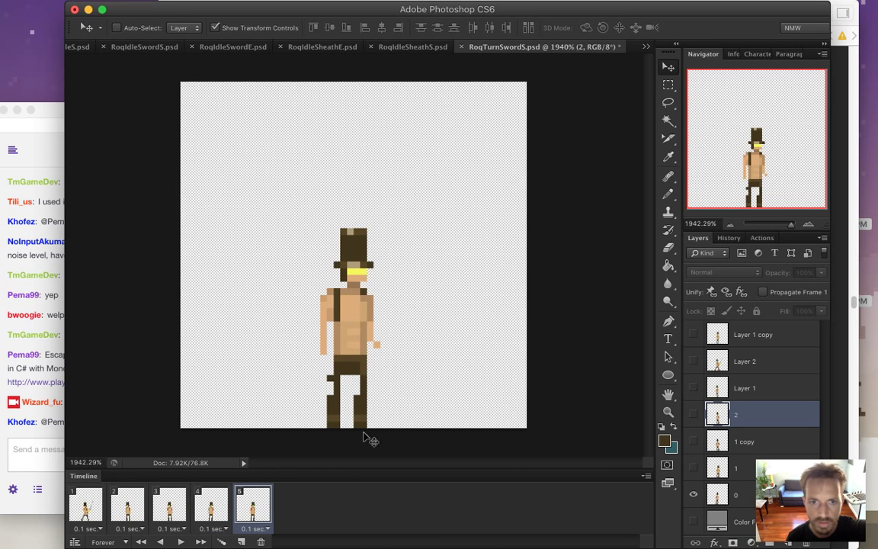
- Duplicate frame 1 with the sword sprite and move the copy to the end of the animation as frame 6
click(83, 499)
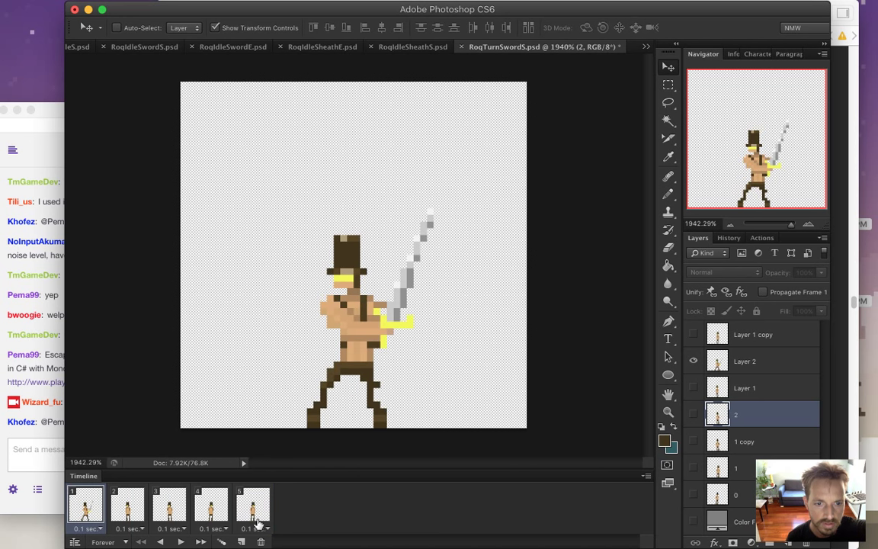
click(241, 541)
drag(128, 502, 303, 501)
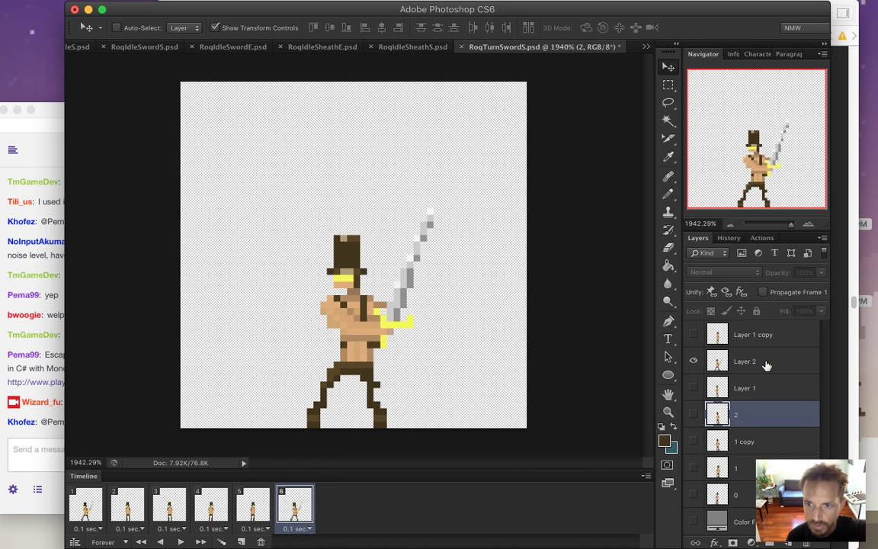
- Delete the unused layers Layer 1 copy and Layer 1
click(731, 334)
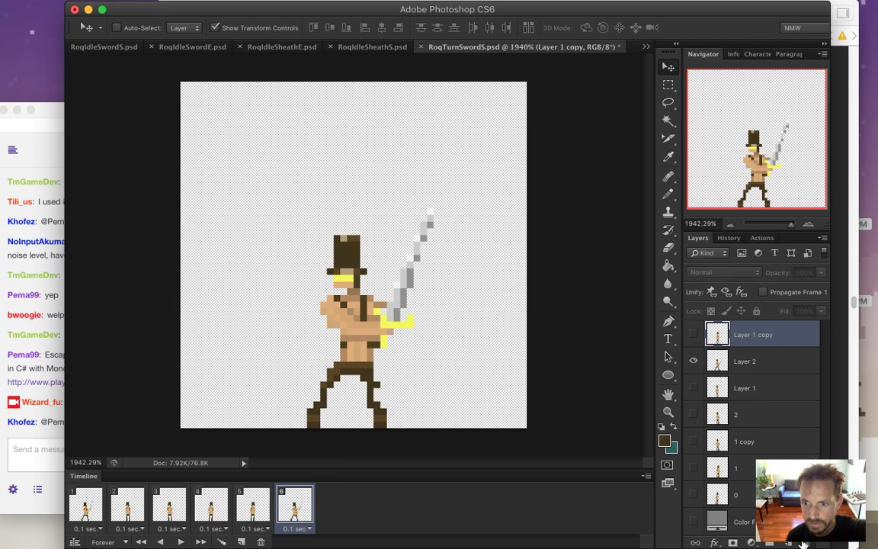
key(BackSpace)
key(BackSpace)
- Duplicate Layer 2 and hide the original in frame 6, leaving only the copy visible
click(760, 335)
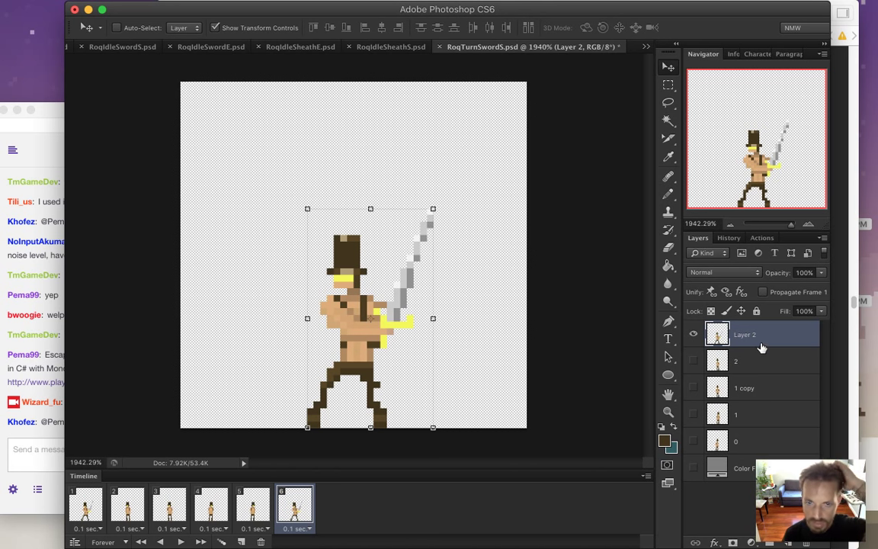
key(super+j)
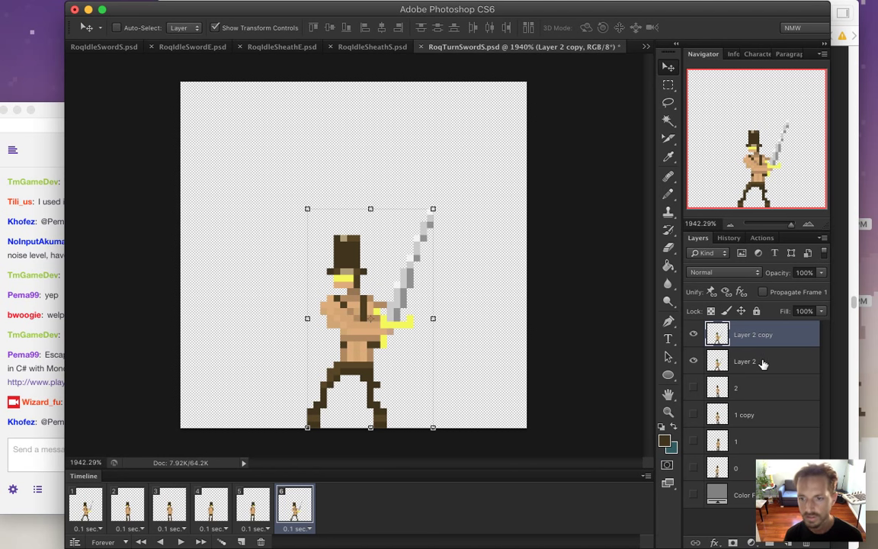
click(694, 362)
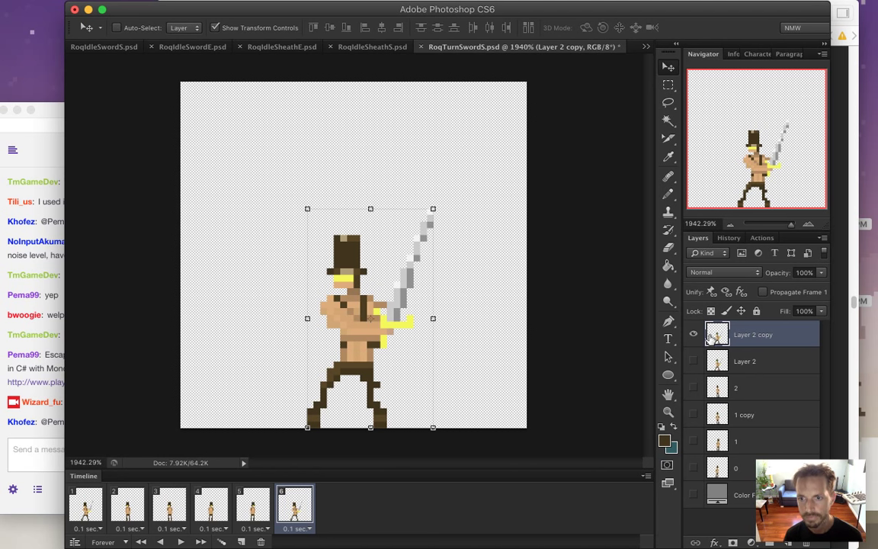
click(704, 358)
click(706, 344)
- Flip the copied sword sprite horizontally and shift it 5 pixels left
key(super+t)
right_click(405, 297)
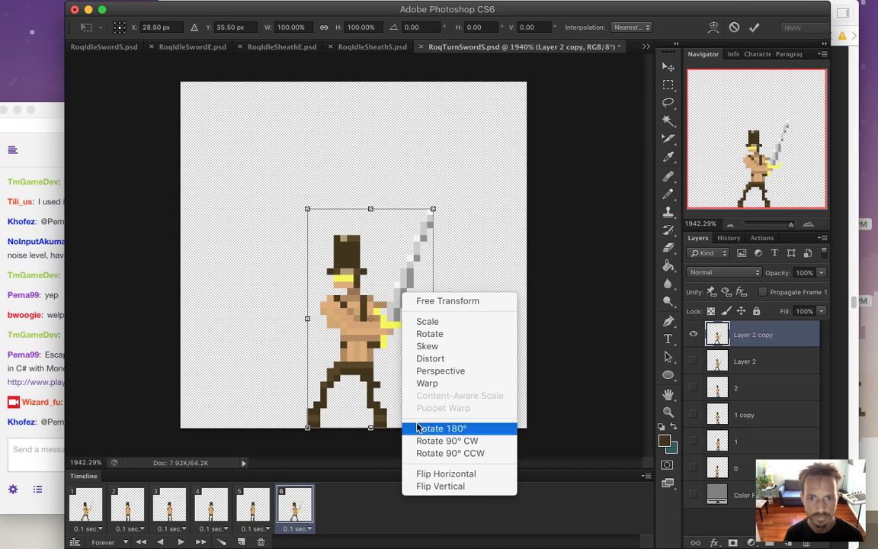
click(427, 473)
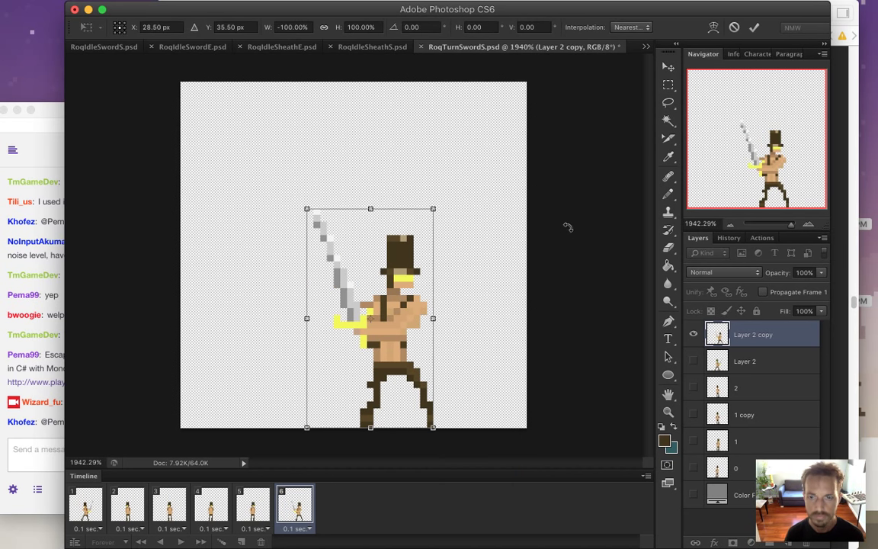
key(Return)
key(Left)
key(Left)
key(Left)
key(Left)
key(Left)
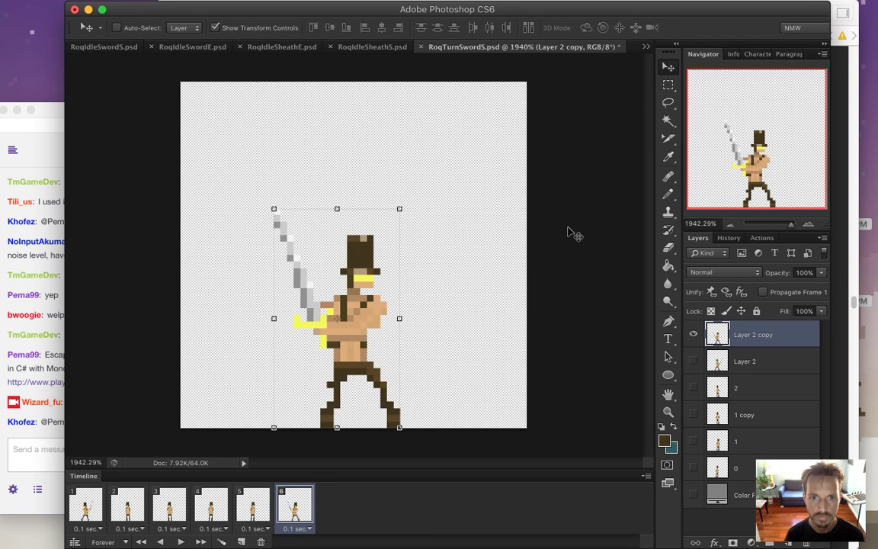
- Nudge the mirrored sword sprite one more pixel left and clear any selection
key(m)
drag(181, 186, 358, 304)
key(super+d)
key(super+Left)
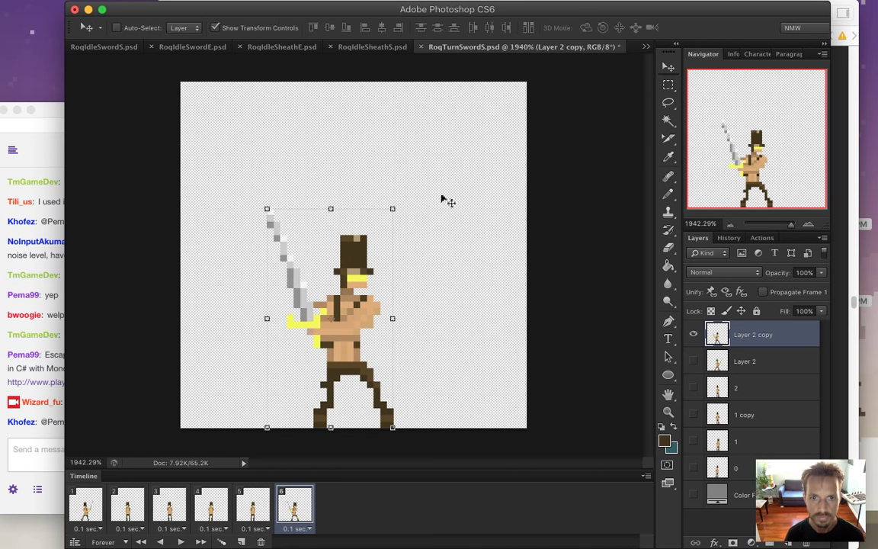
drag(155, 194, 351, 293)
key(super+d)
key(super+s)
- Step through animation frames 1 to 5 to review the sequence of poses, ending back on frame 1
click(86, 509)
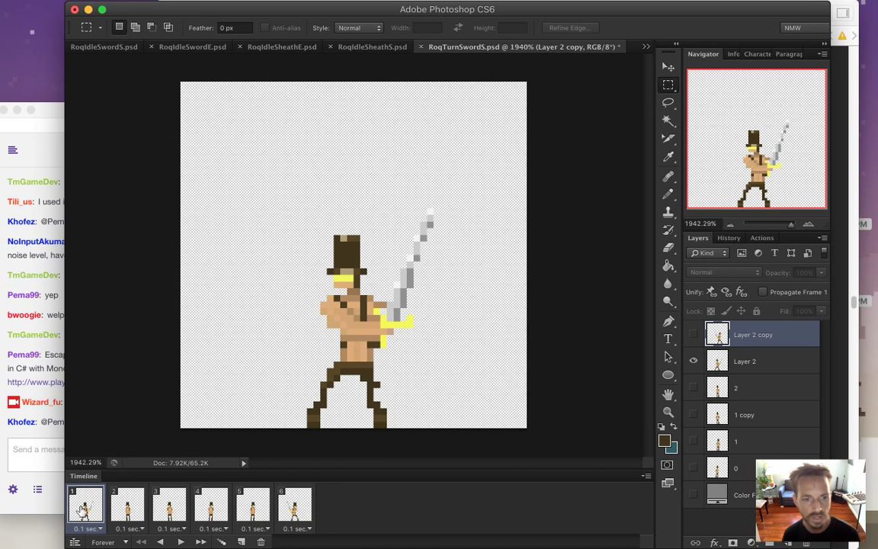
click(116, 506)
click(90, 509)
click(124, 508)
click(166, 509)
click(210, 509)
click(245, 509)
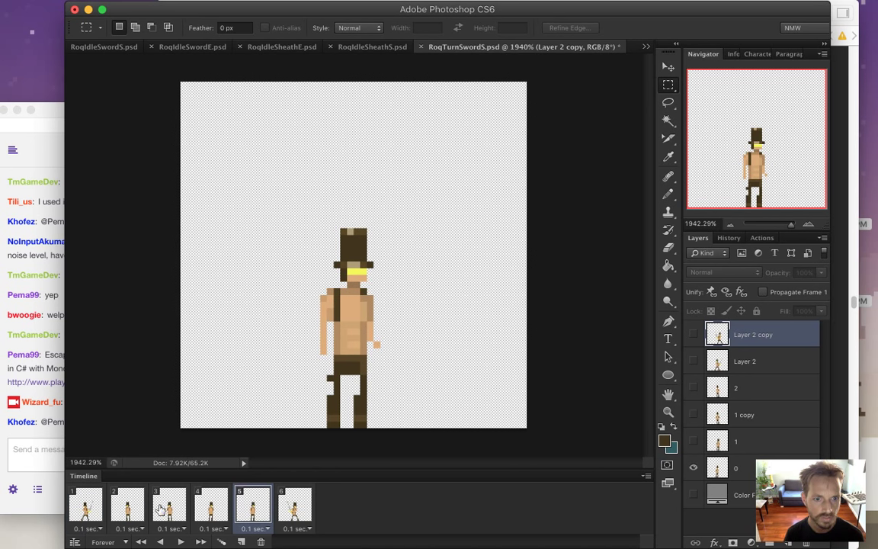
click(86, 509)
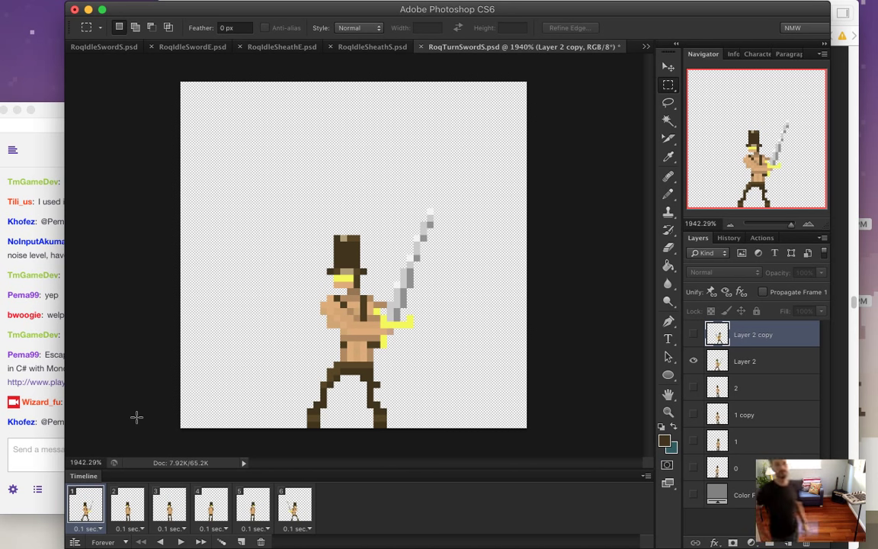
- Check the Twitch chat for messages, and compare the sword pose in frame 1 with the standing pose in frame 2
click(45, 446)
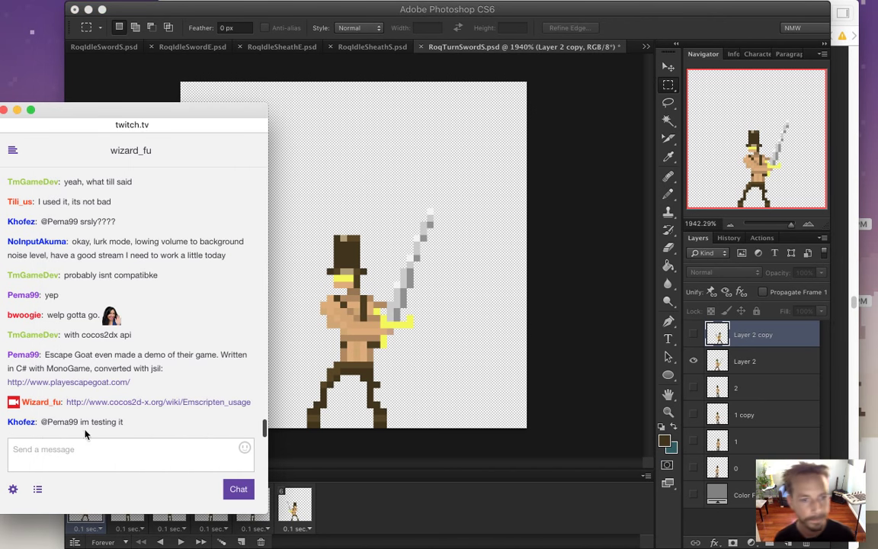
click(599, 387)
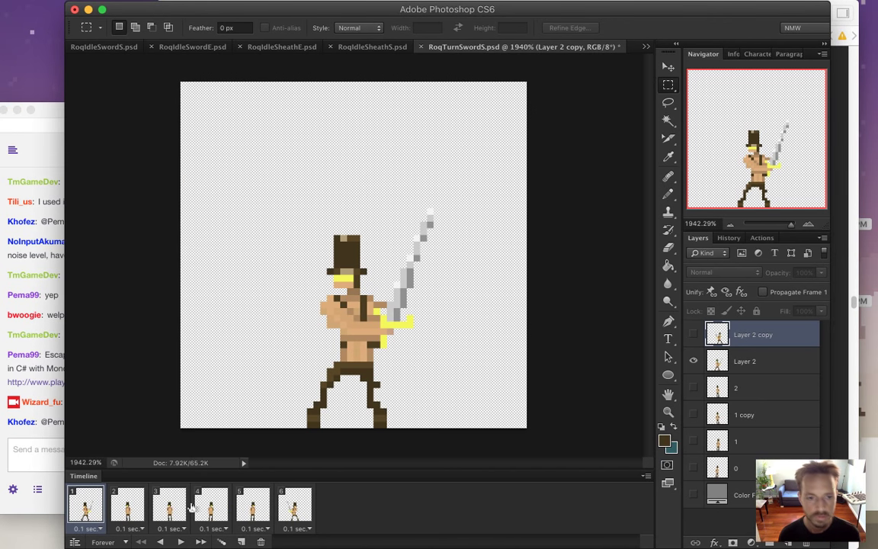
click(128, 512)
click(96, 512)
click(127, 512)
click(97, 514)
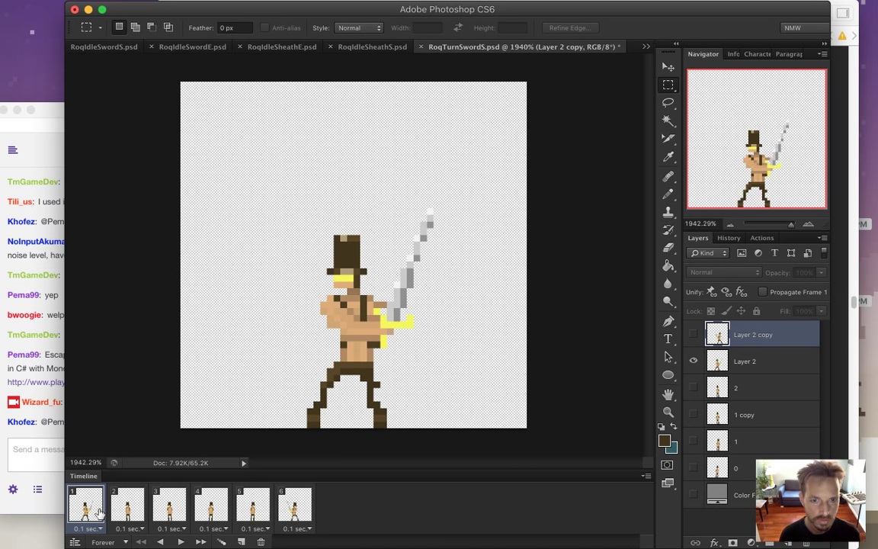
- Delete animation frames 2 to 5, and duplicate frame 1 as the new middle frame
click(126, 511)
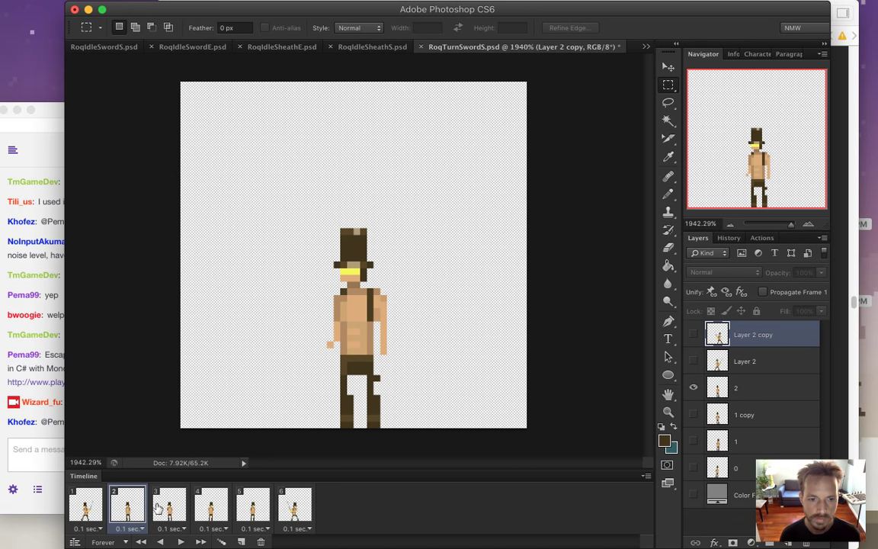
click(260, 541)
click(261, 541)
click(261, 541)
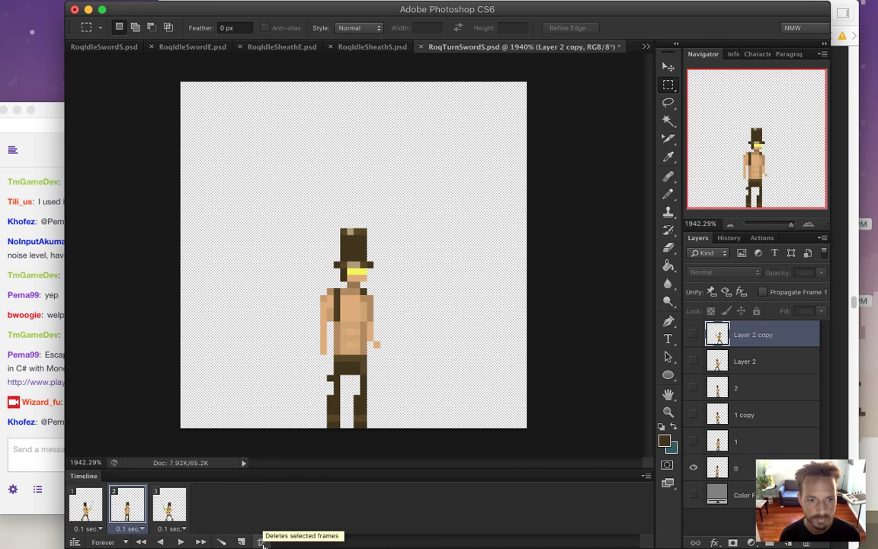
click(261, 541)
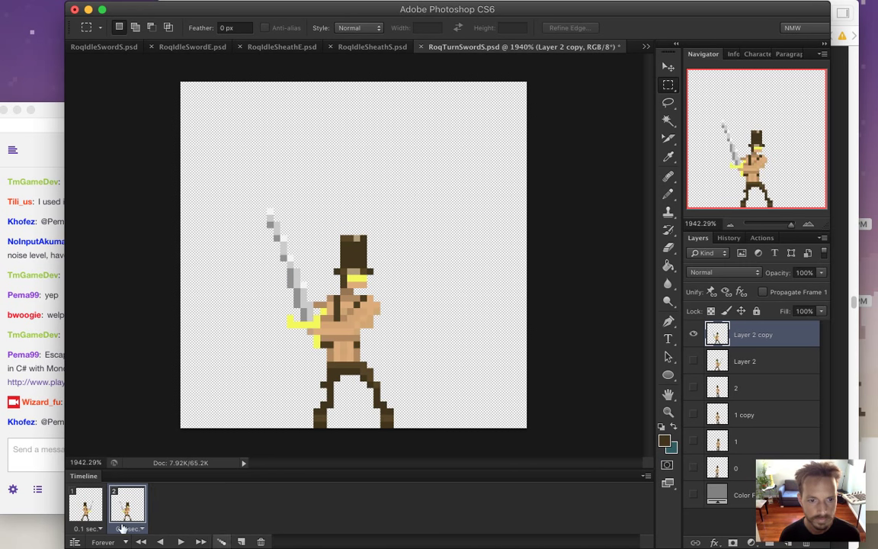
click(241, 540)
- Delete layer 0, keep the Color Fill layer, and show that gray background in frame 2
click(743, 466)
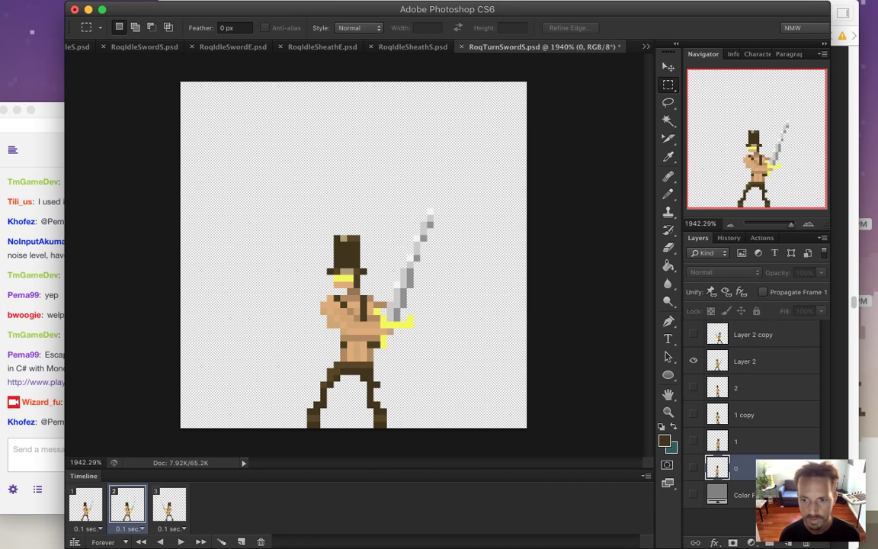
click(808, 542)
click(809, 542)
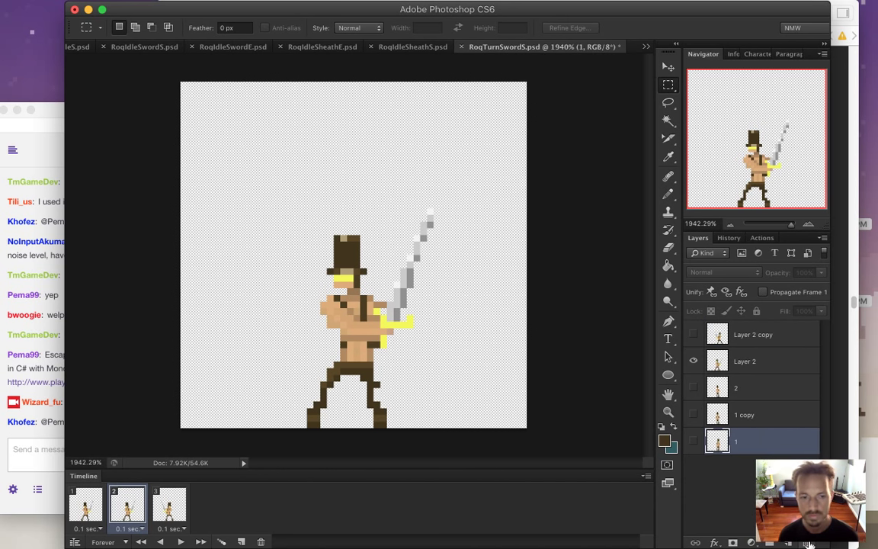
key(ctrl+z)
click(694, 469)
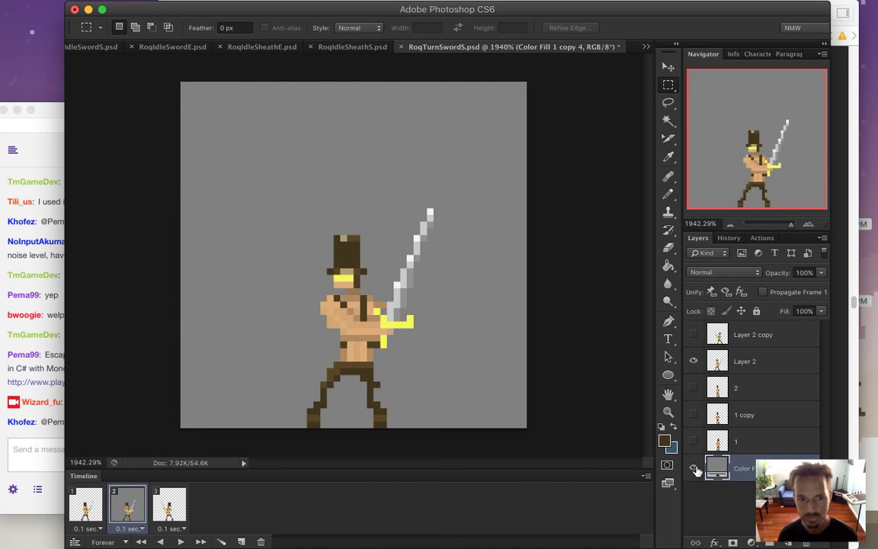
- Delete the old turn pose layers 2, 1 copy and 1
click(751, 386)
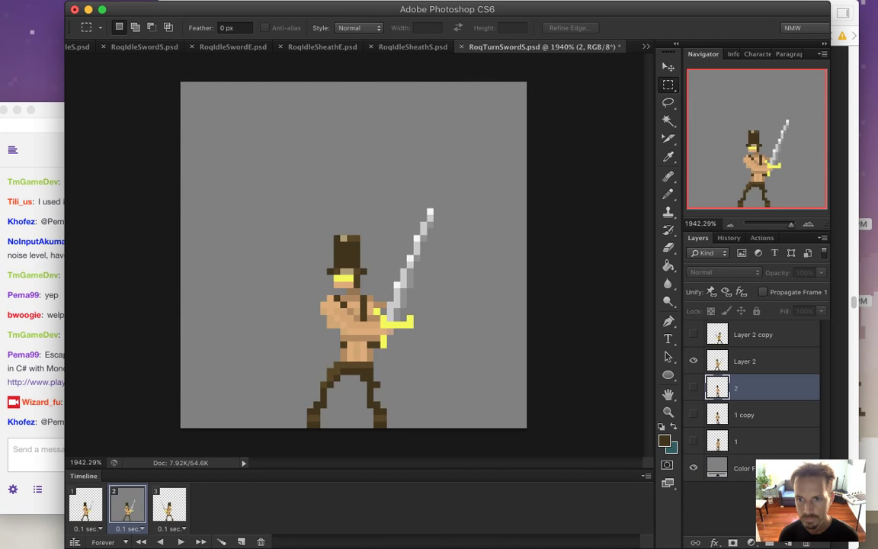
click(808, 542)
click(809, 542)
click(809, 541)
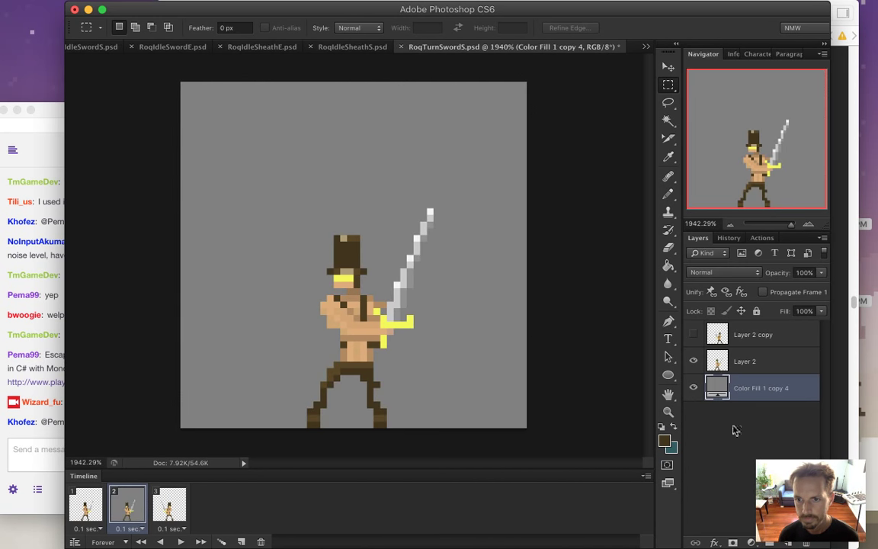
- Rename Layer 2 as alpha and Layer 2 copy as omega
double_click(739, 363)
text(alpha)
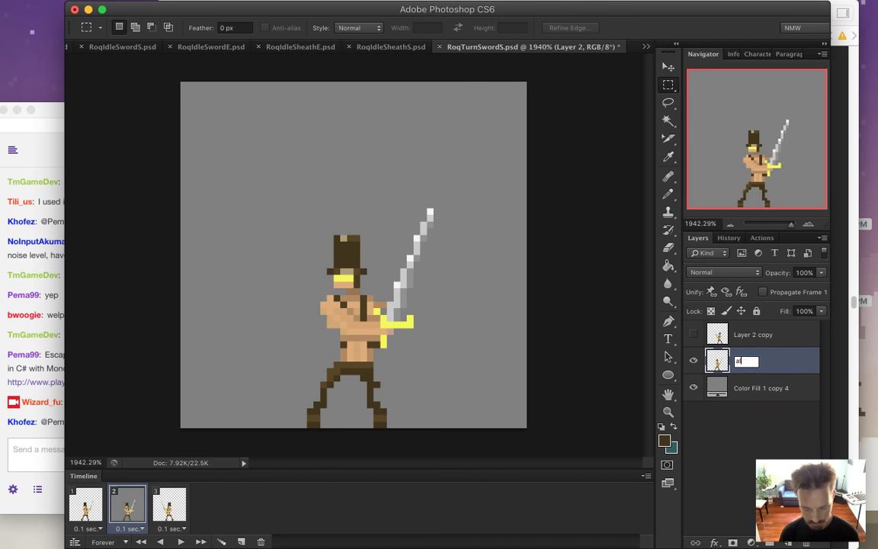
key(Return)
double_click(745, 340)
text(b)
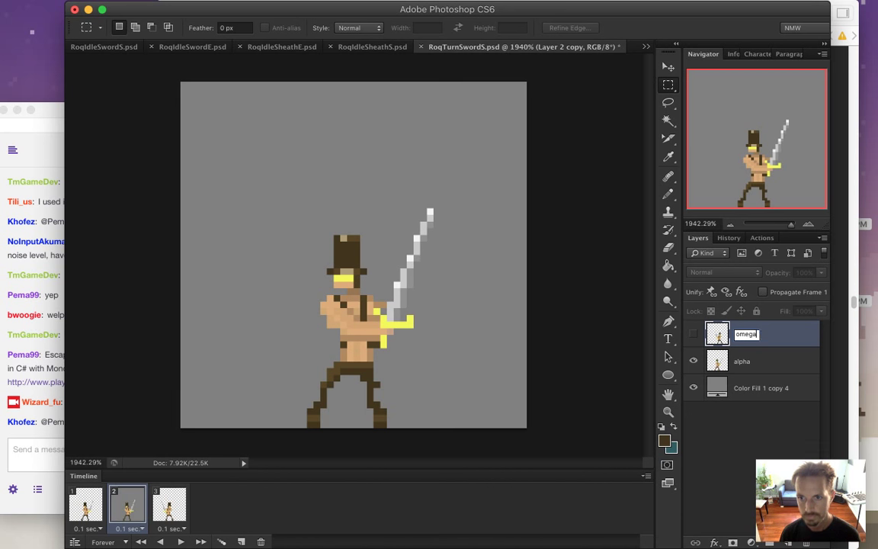
key(Return)
- Show the gray Color Fill 1 copy 4 background in all three animation frames at once
click(86, 504)
drag(146, 509, 186, 515)
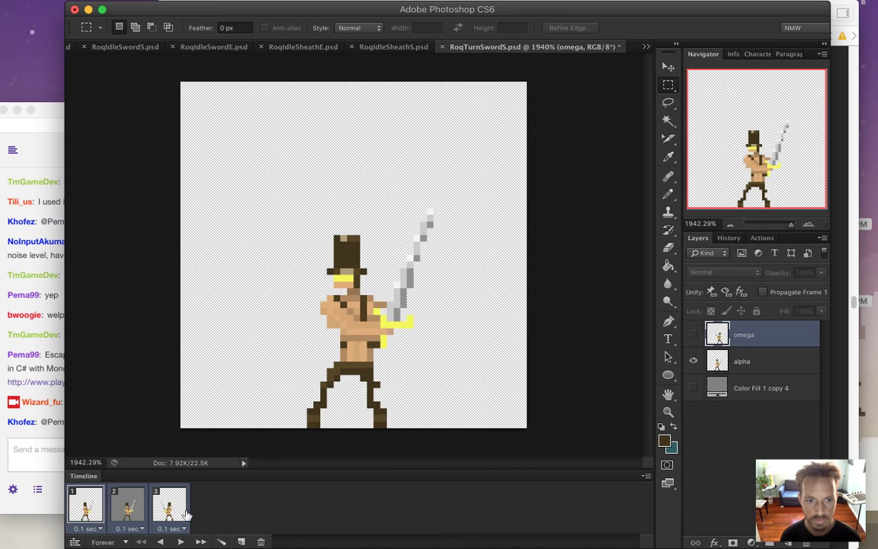
click(692, 387)
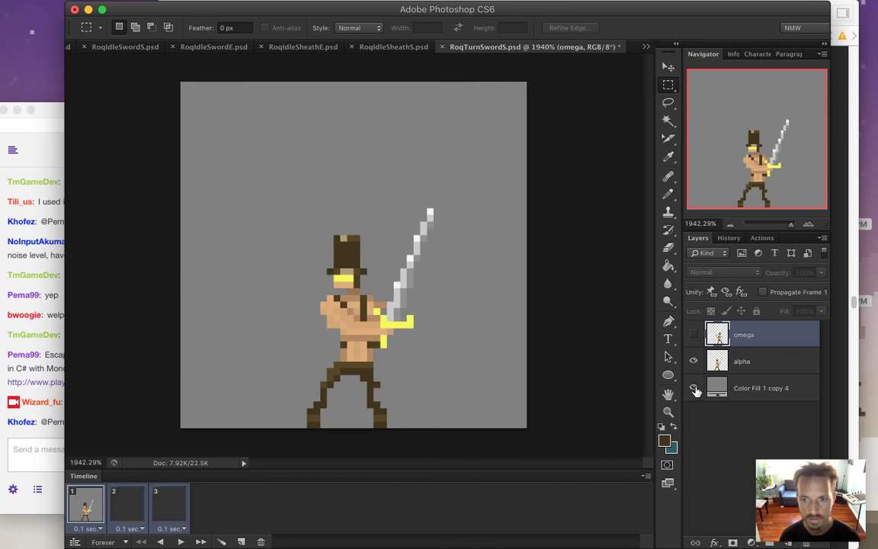
- Duplicate the alpha layer for frame 2 and hide the original alpha in that frame
click(147, 509)
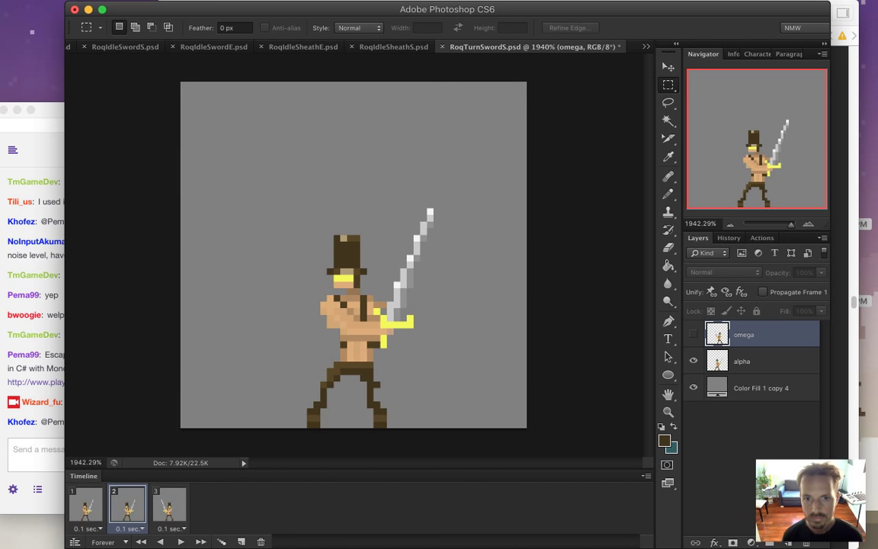
click(773, 365)
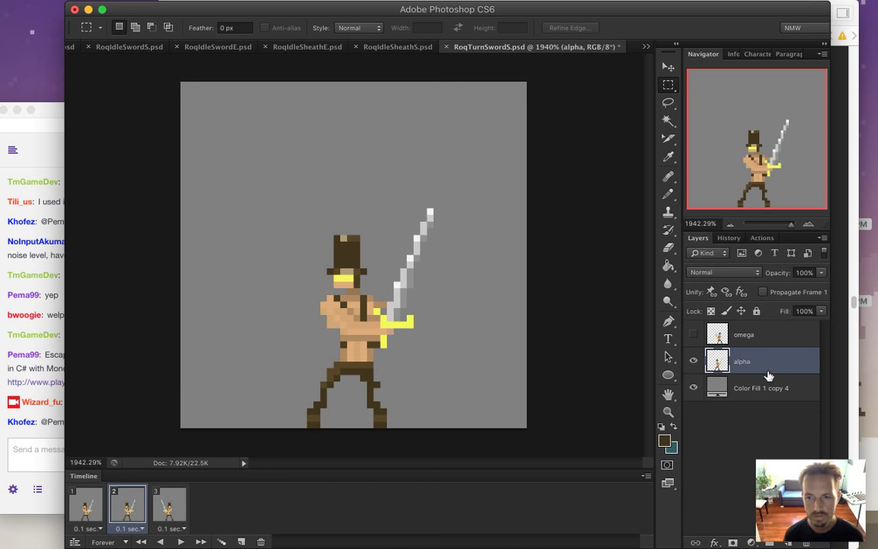
key(super+j)
click(692, 388)
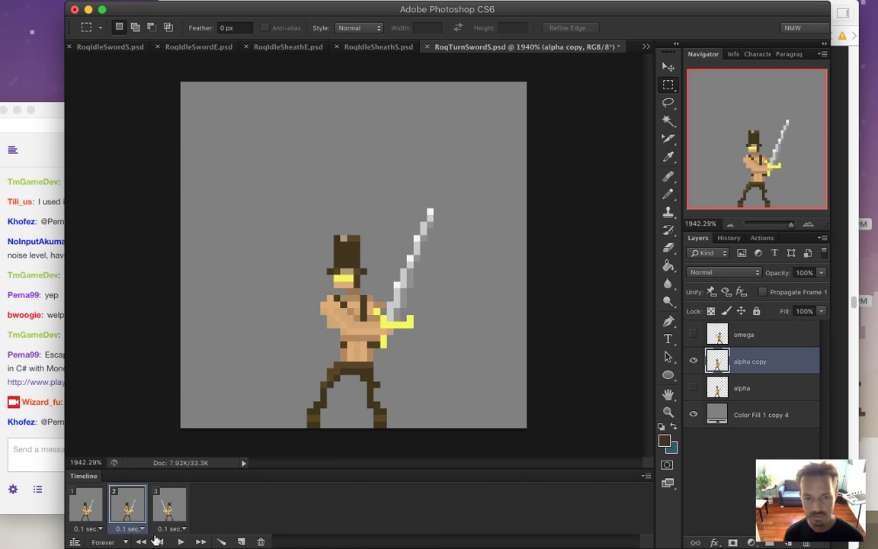
- Check frames 1 and 3, and rename the alpha copy layer as 0 with frame 2 active
click(91, 515)
click(169, 506)
click(139, 518)
double_click(753, 361)
text(0)
key(Return)
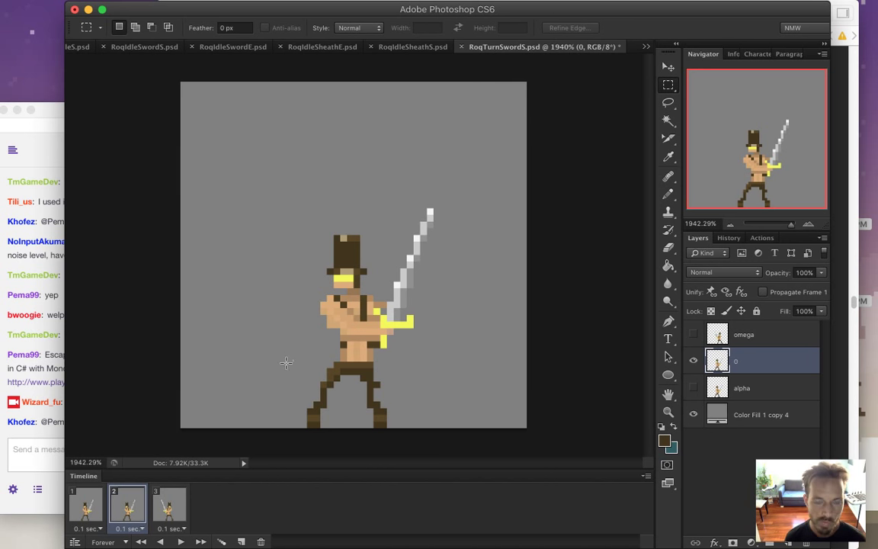
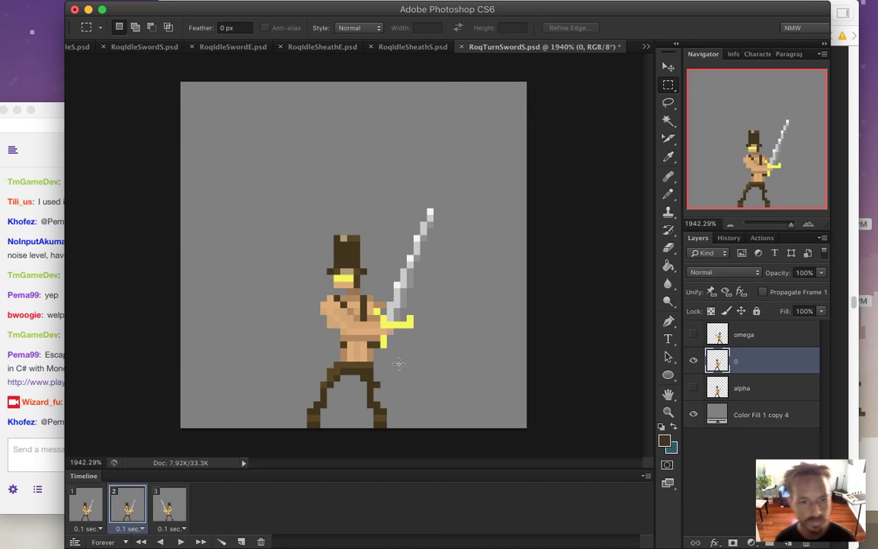
- Flip back and forth between the three frames to compare the start, middle and end sword poses
click(86, 507)
click(126, 511)
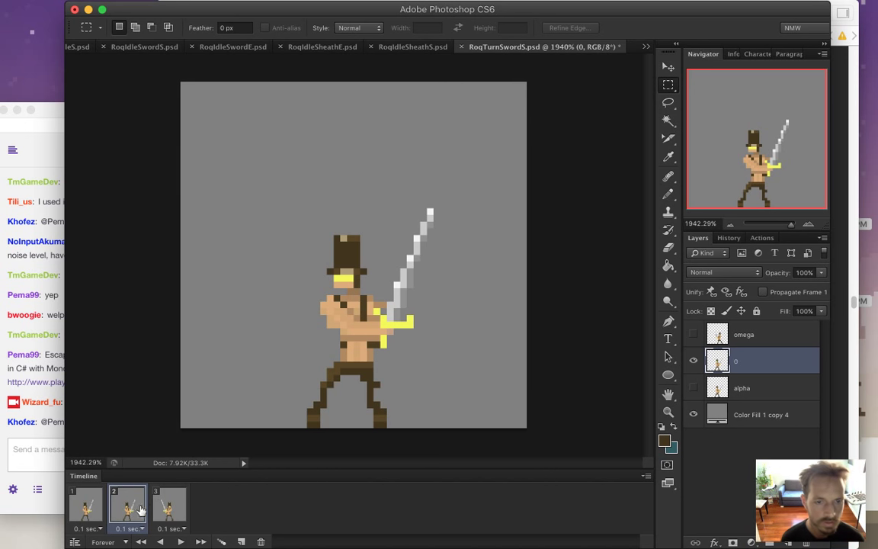
click(162, 509)
click(122, 507)
click(86, 506)
click(126, 509)
click(172, 512)
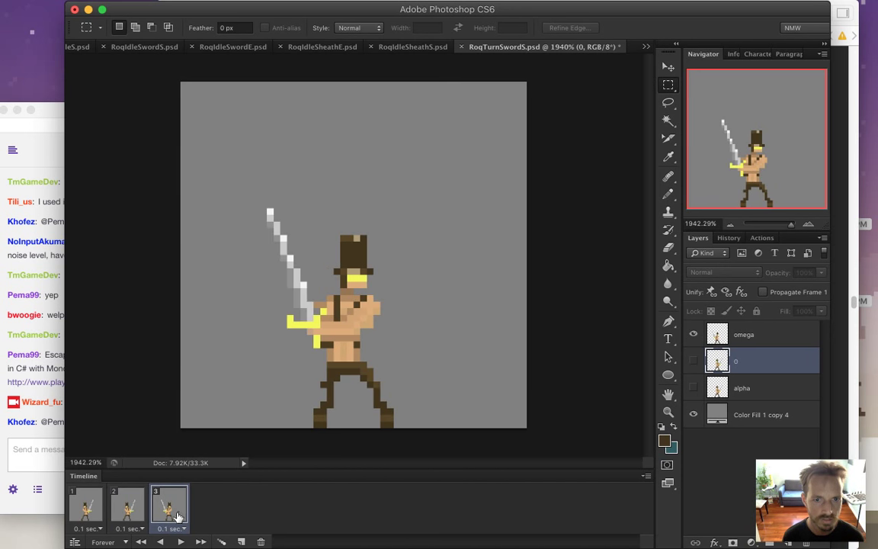
click(128, 507)
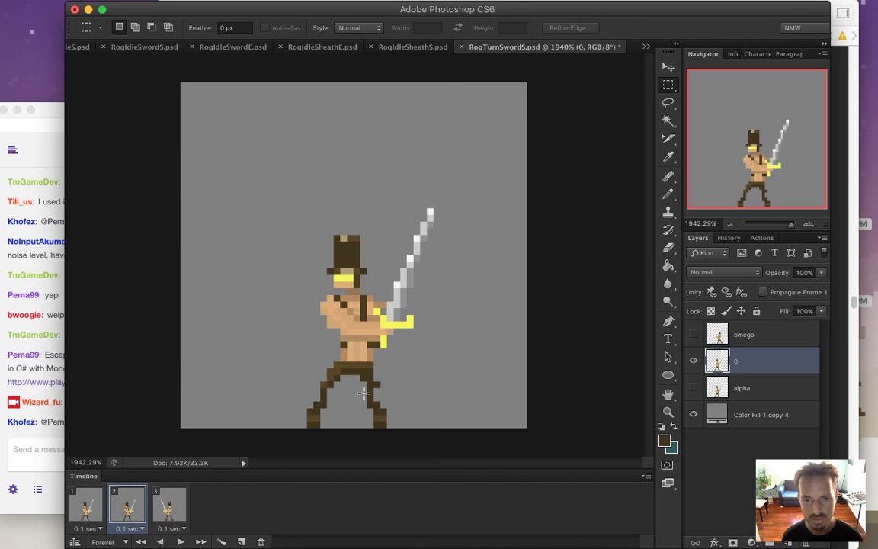
click(169, 507)
click(128, 508)
click(169, 511)
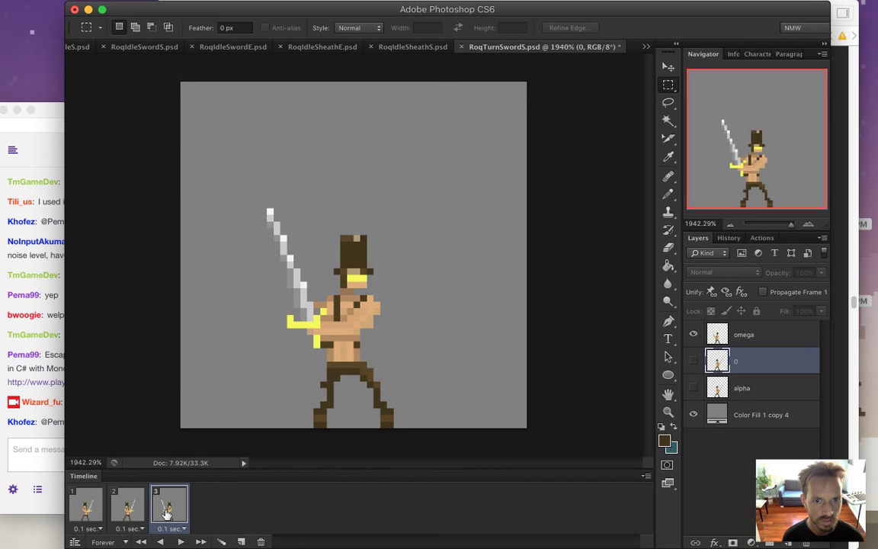
- Compare the torso position in frames 2 and 3, using a marquee around the belly as a reference
click(126, 508)
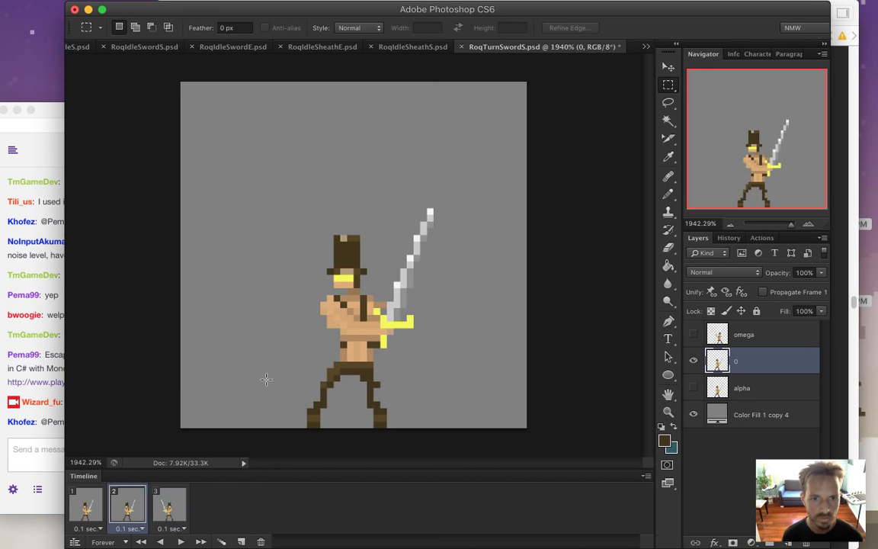
drag(342, 349, 374, 361)
click(169, 507)
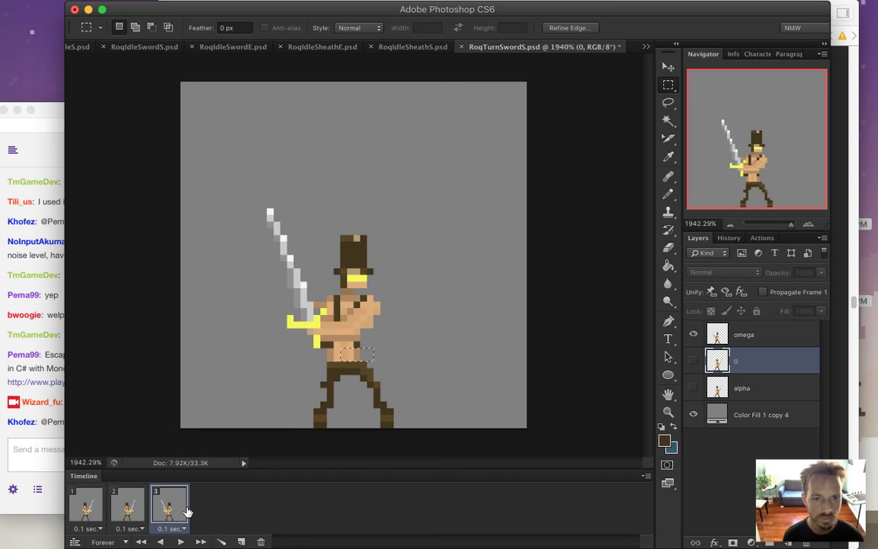
click(127, 504)
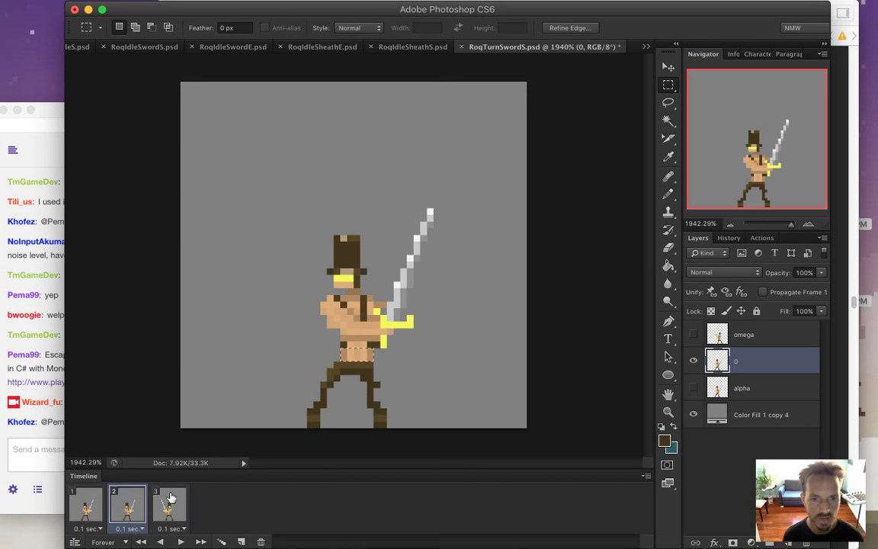
click(275, 371)
- Select the character's upper body with the sword on layer 0 and shift it one pixel left, leaving the legs in place
drag(273, 182, 474, 374)
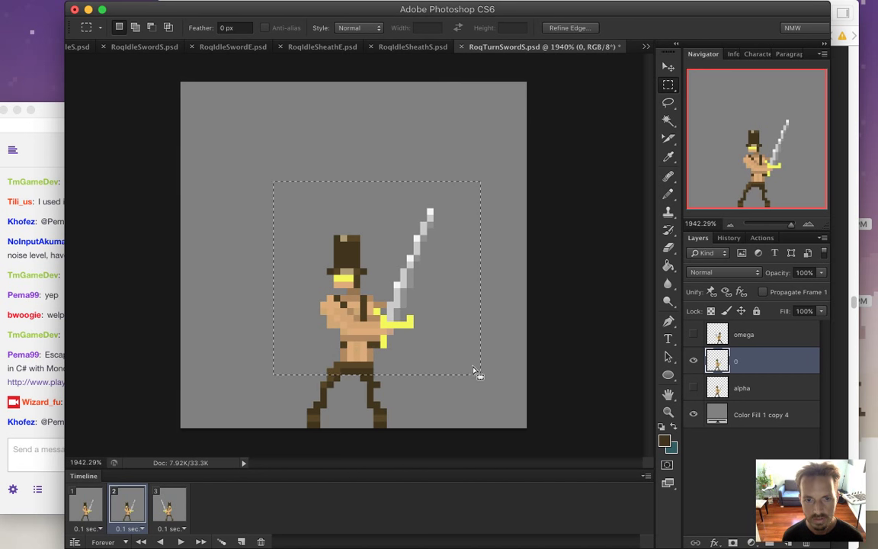
key(v)
key(Left)
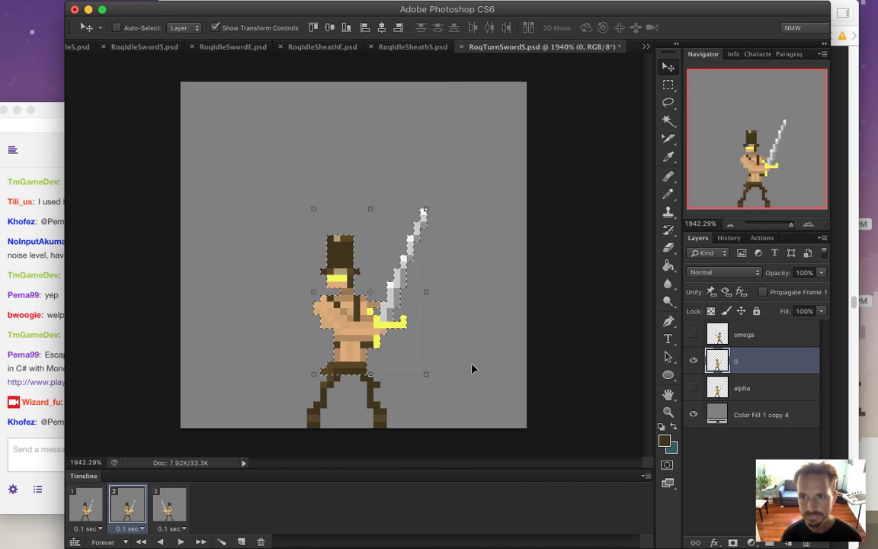
key(m)
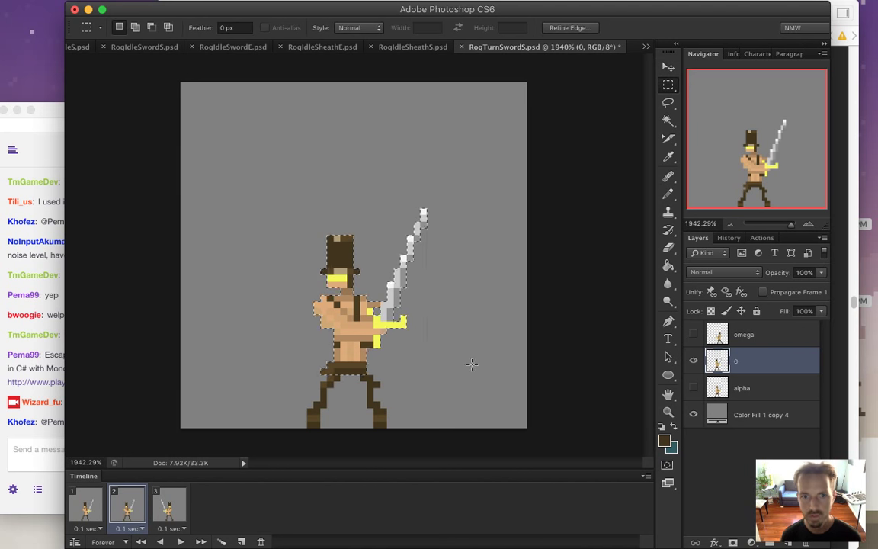
click(427, 361)
- Flip back and forth between frames 1 and 2 to judge the upper-body shift
scroll(353, 389, up, 2)
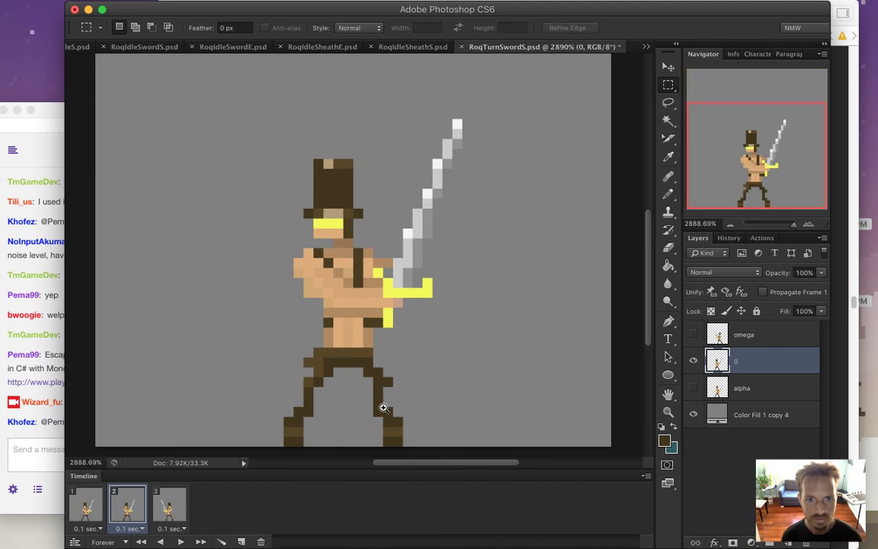
key(e)
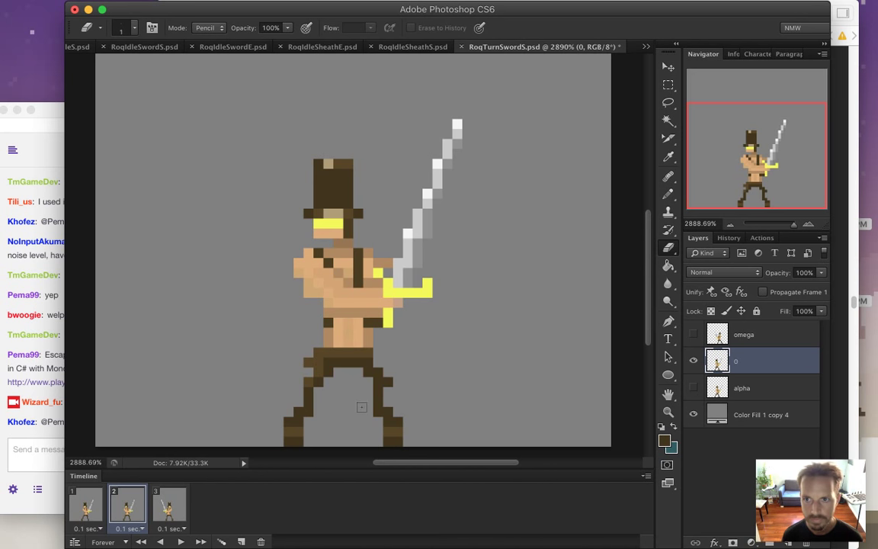
scroll(343, 372, down, 2)
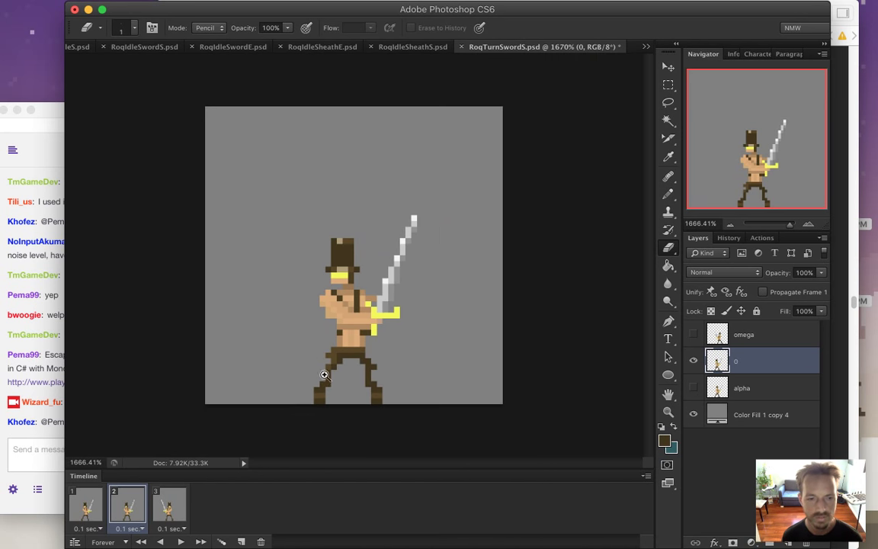
click(87, 515)
click(113, 505)
click(76, 506)
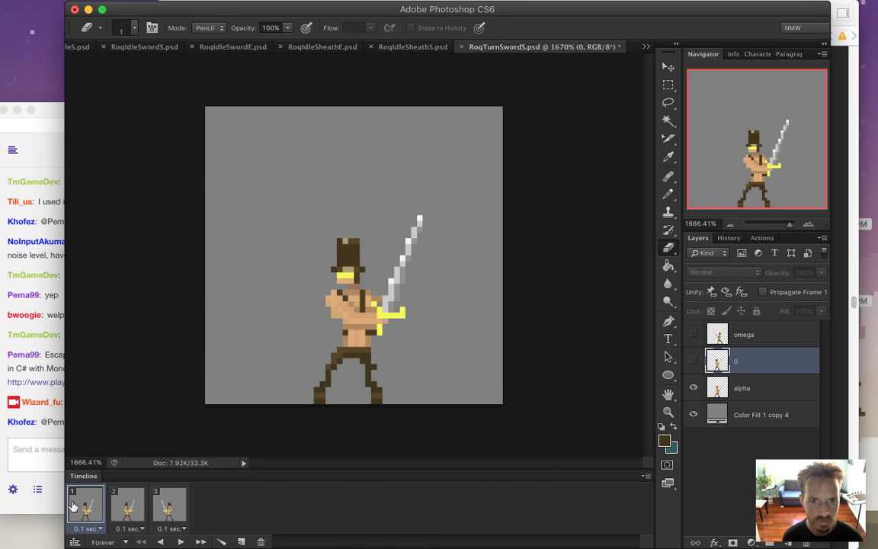
click(129, 508)
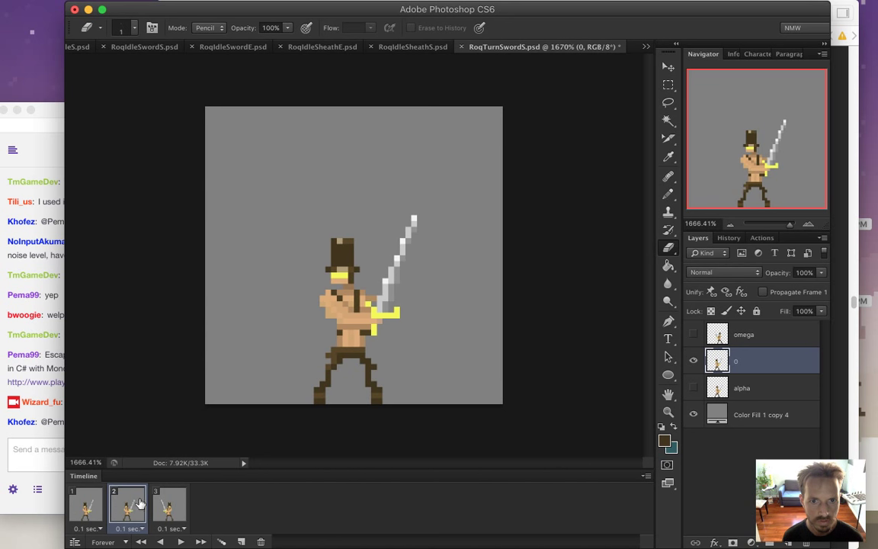
click(101, 509)
click(134, 500)
scroll(338, 371, up, 3)
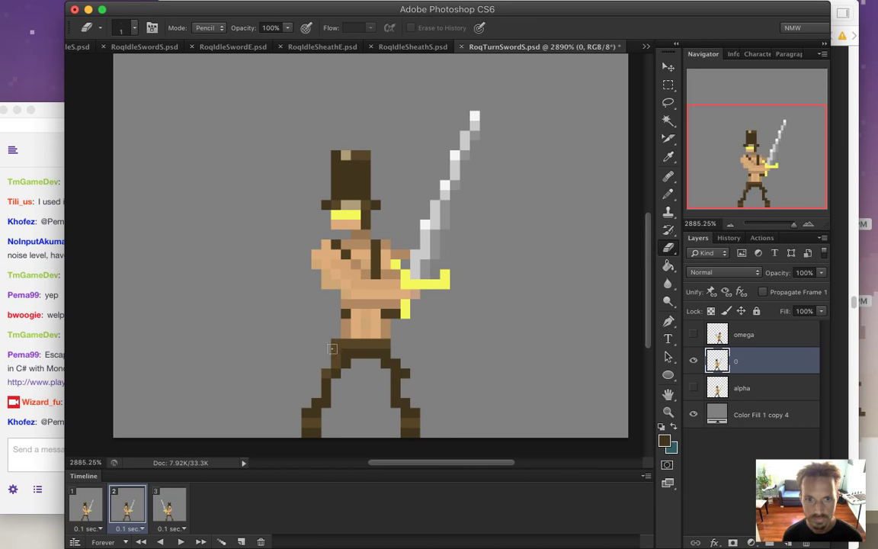
click(87, 504)
click(131, 503)
click(90, 502)
click(129, 501)
click(90, 502)
click(124, 497)
click(88, 505)
click(128, 502)
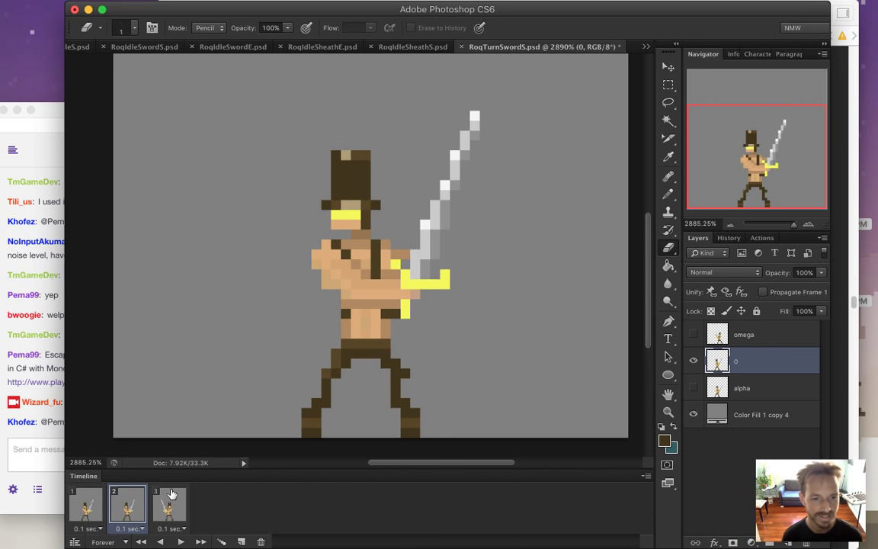
click(98, 499)
click(122, 507)
click(90, 504)
click(135, 515)
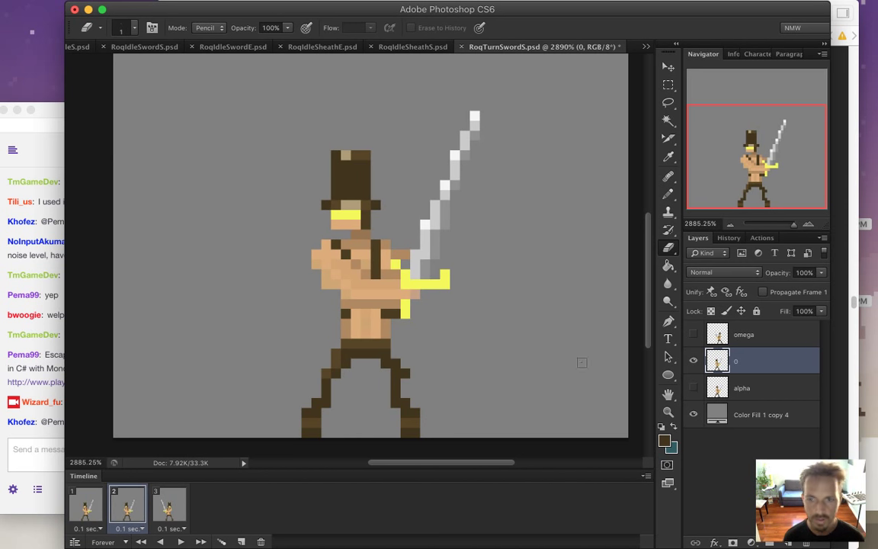
- Select the head and hat on layer 0, shift them one pixel right, and clear the selection
key(m)
drag(281, 120, 401, 229)
key(super+Right)
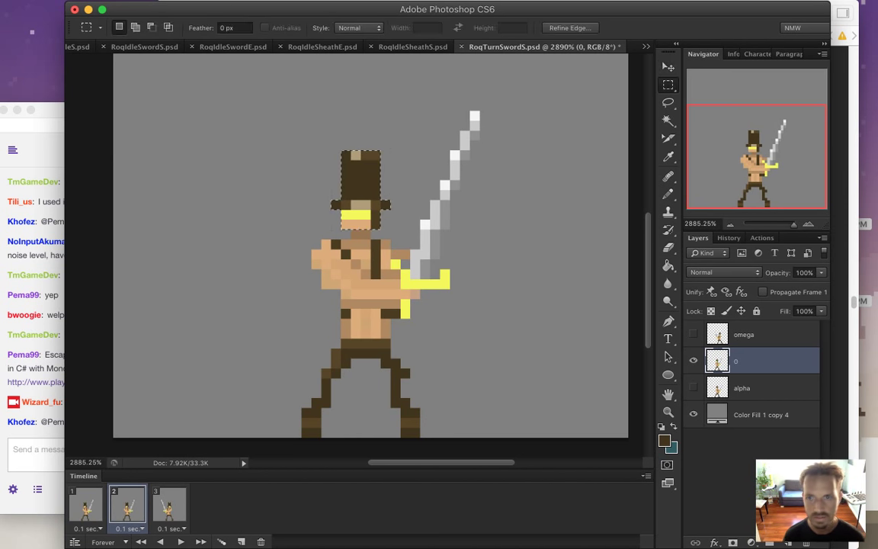
key(super+d)
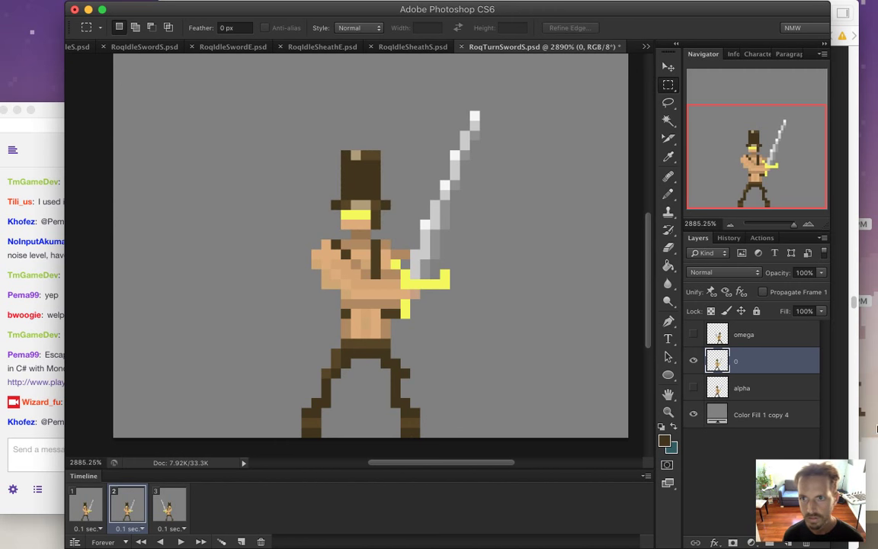
- Switch to OBS to check the stream, and minimize its window
click(864, 372)
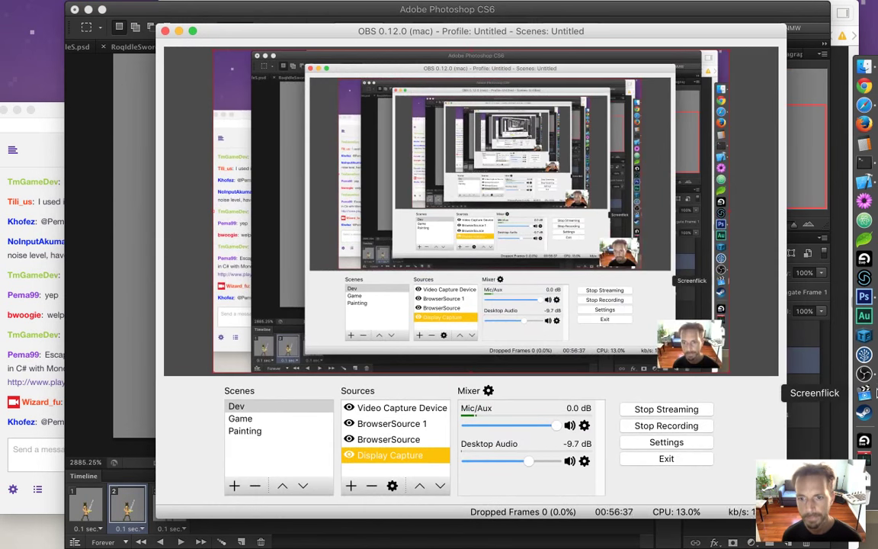
click(178, 31)
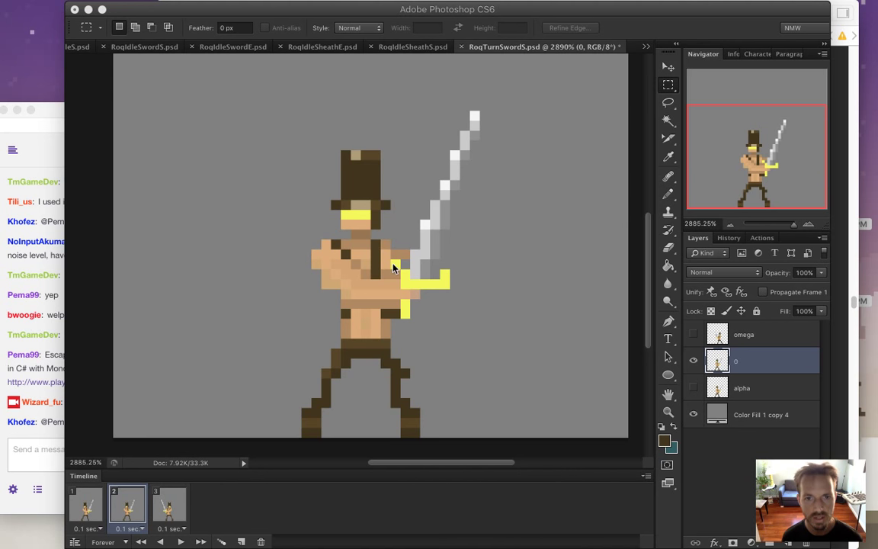
- Look over the adjusted frame 2 pose and save RoqTurnSwordS.psd
scroll(404, 270, down, 1)
scroll(407, 262, up, 1)
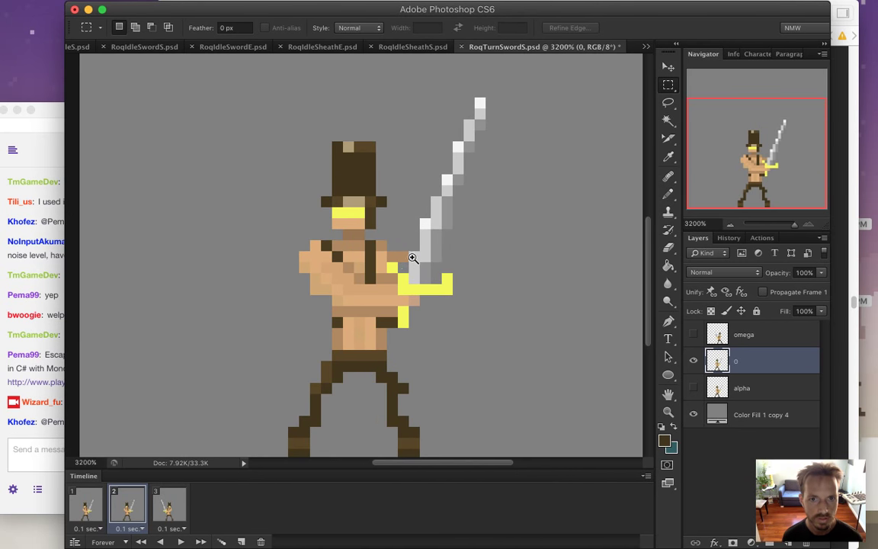
scroll(396, 263, down, 2)
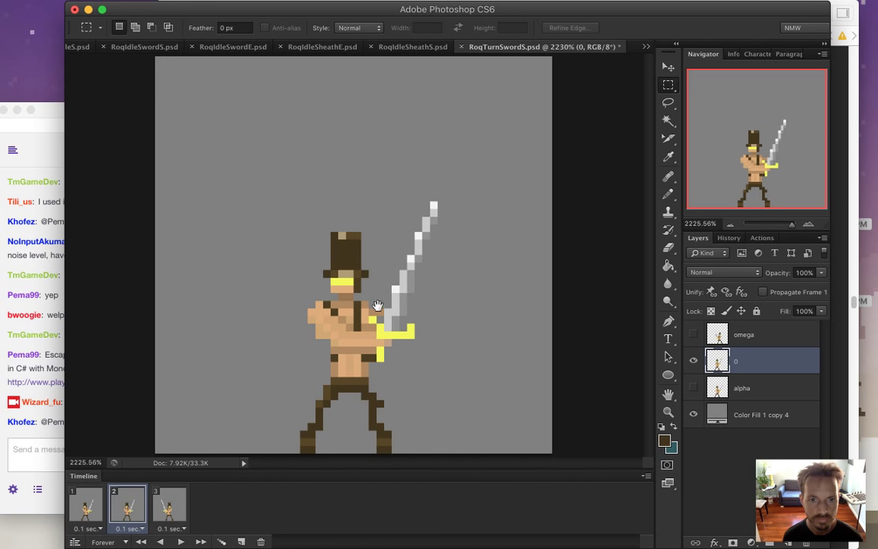
key(super+s)
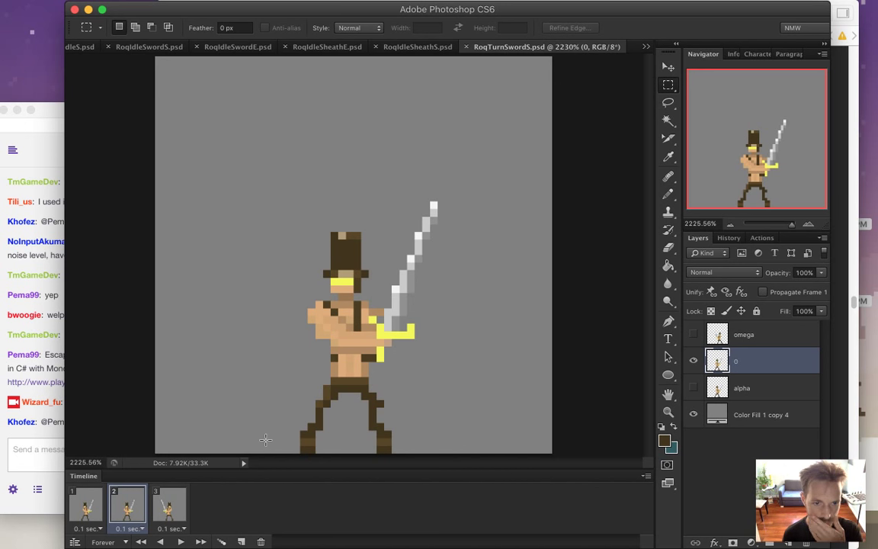
- Duplicate layer 0, hide the copy in frame 2, and make the original layer 0 active
key(ctrl+j)
click(692, 361)
click(762, 387)
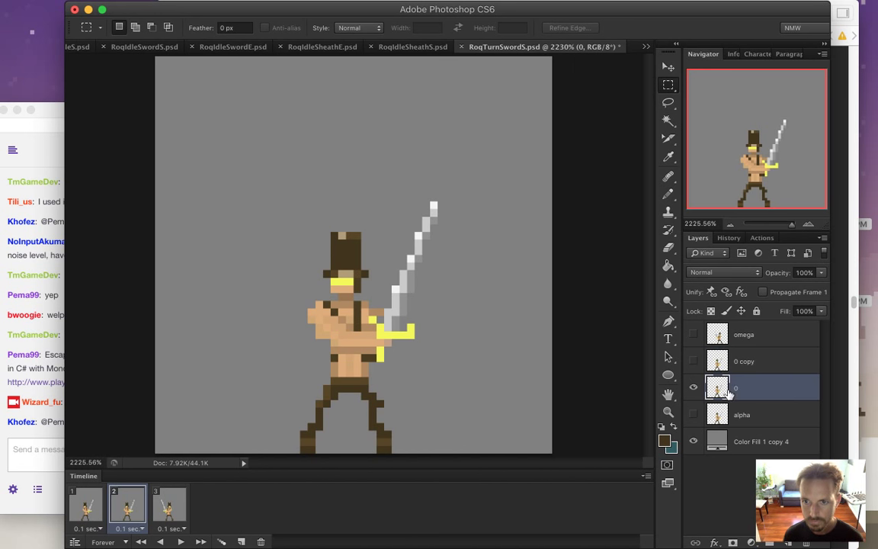
- Select the sword and hilt on layer 0, excluding the adjacent arm pixels, and move them four pixels left across the chest
drag(460, 173, 368, 355)
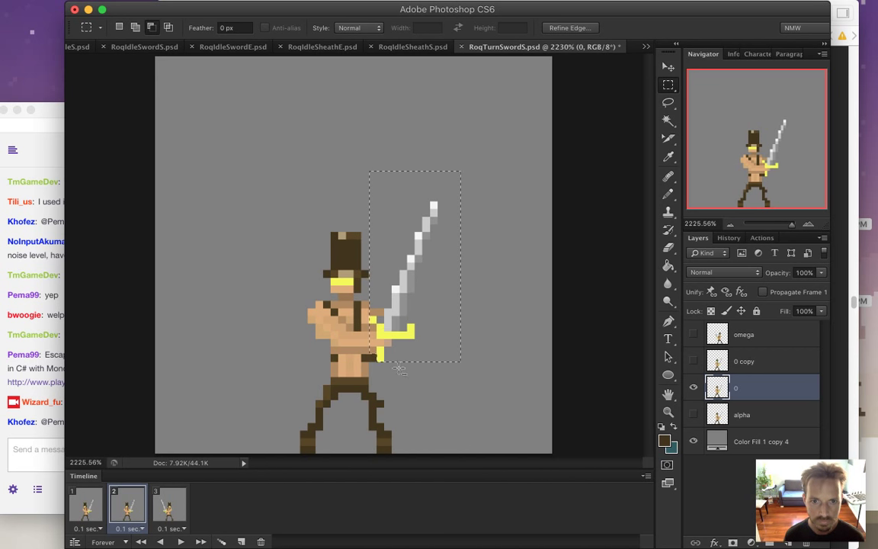
drag(373, 310, 374, 358)
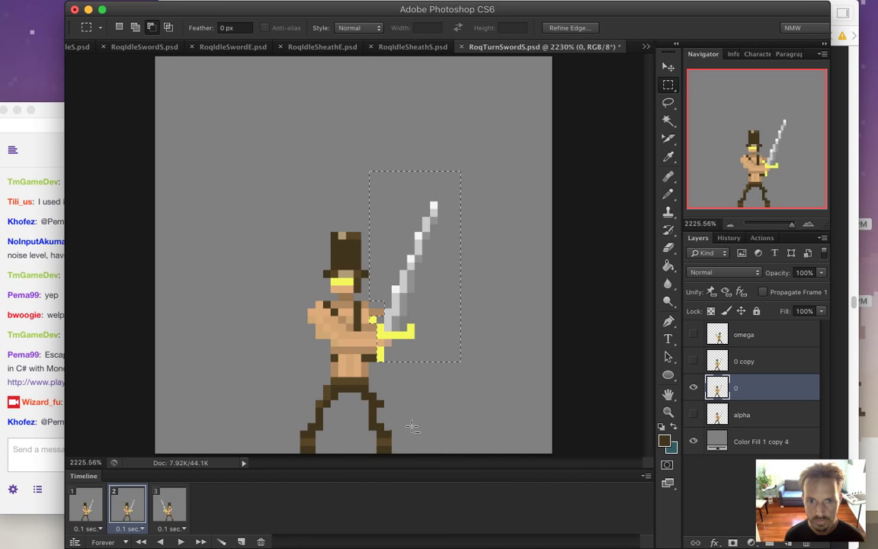
key(v)
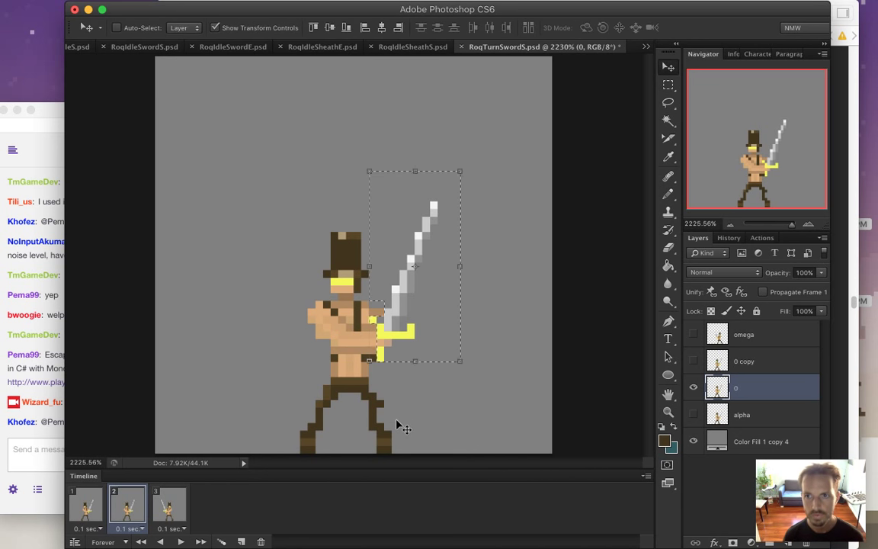
key(Left)
key(Left)
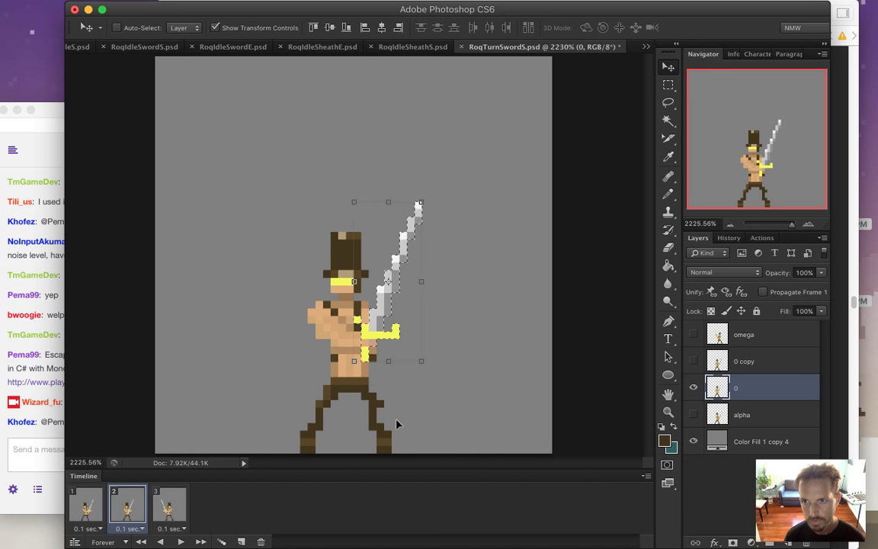
key(Left)
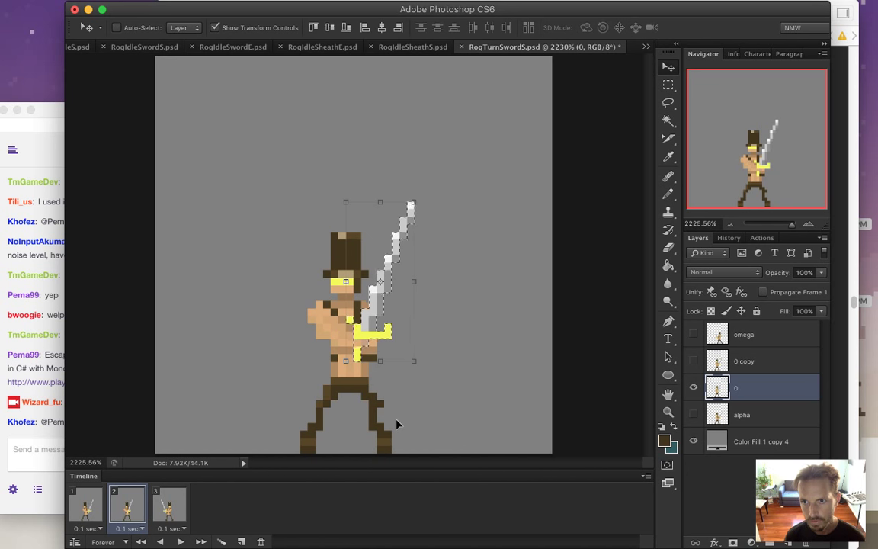
key(Left)
key(Left)
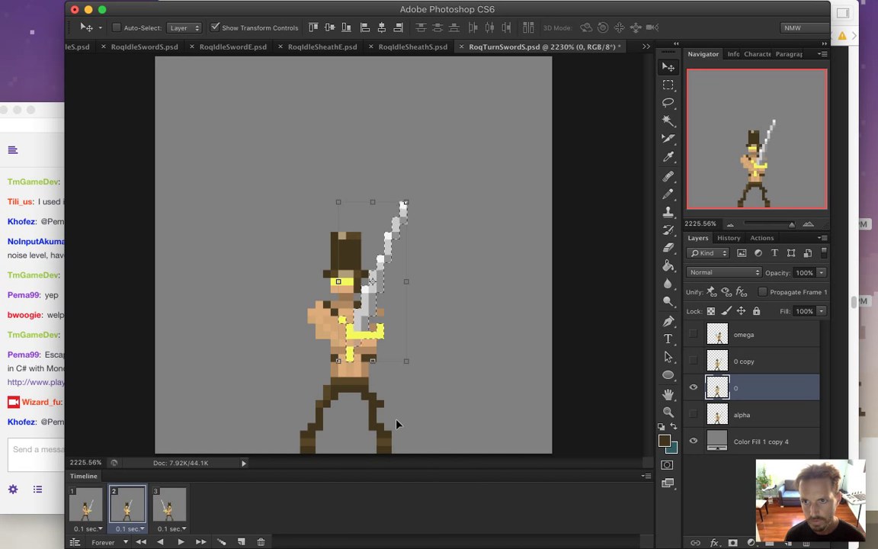
key(Right)
key(Left)
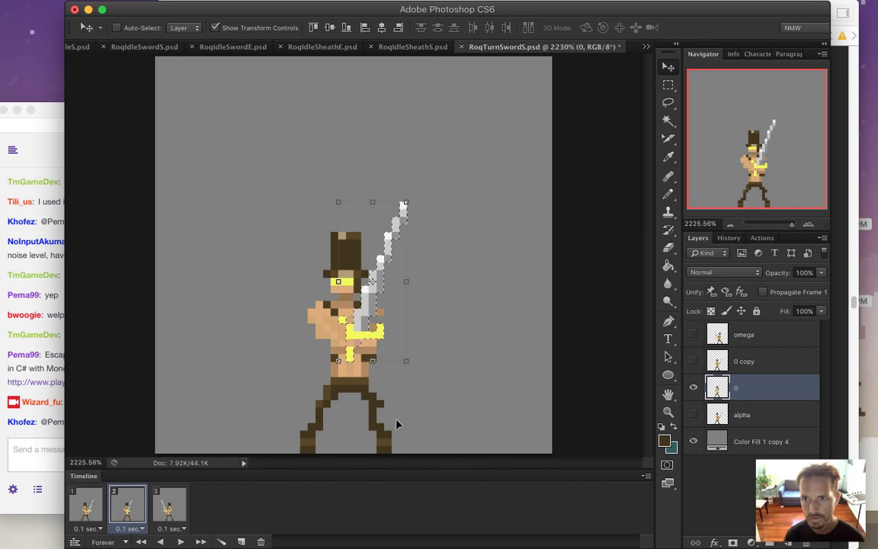
key(Right)
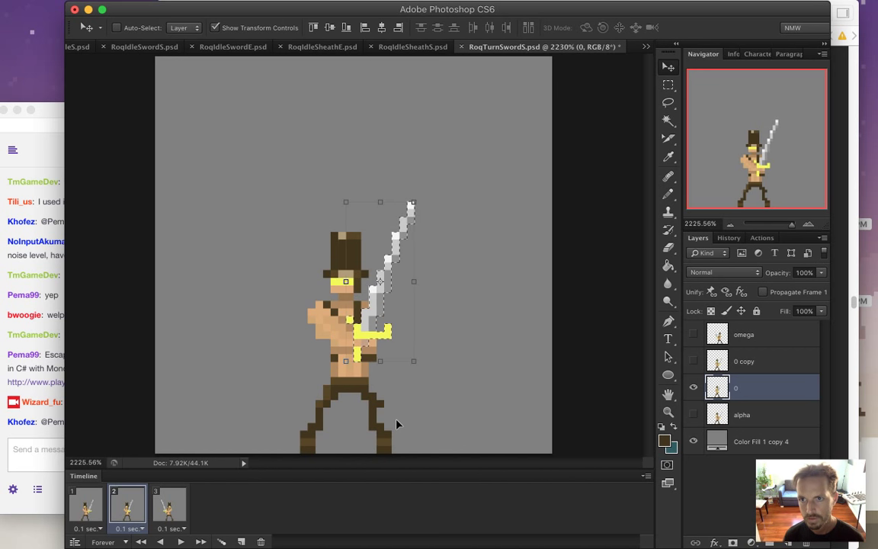
key(Left)
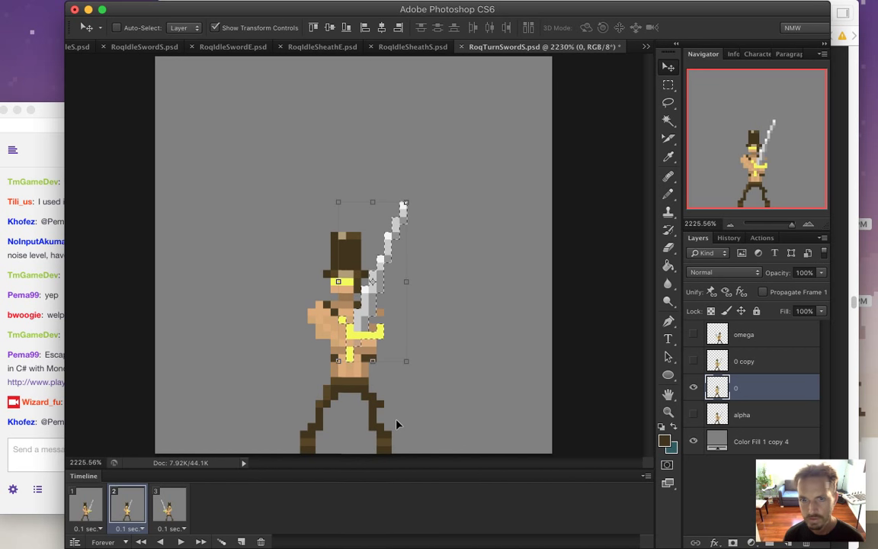
key(m)
drag(422, 308, 436, 315)
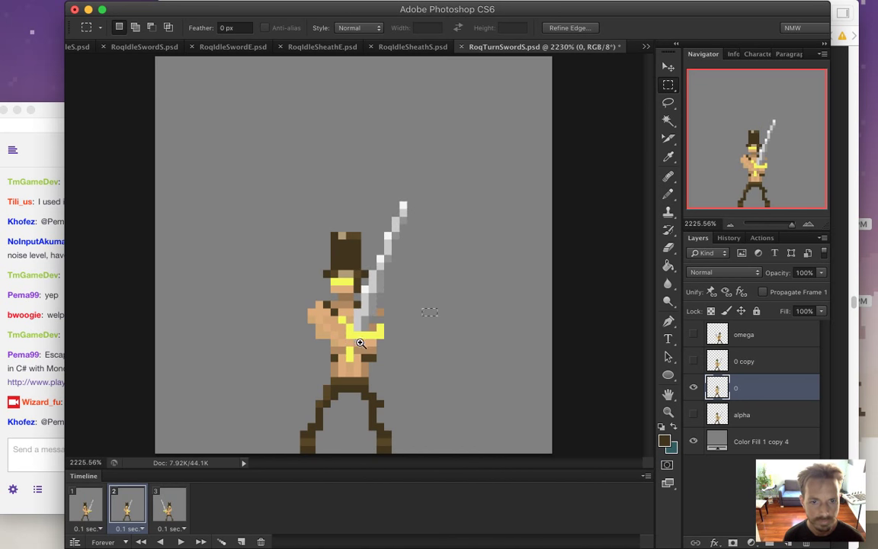
- Fill out the bent arm opposite the sword on layer 0 in frame 2 using skin tones sampled from the arm
click(355, 341)
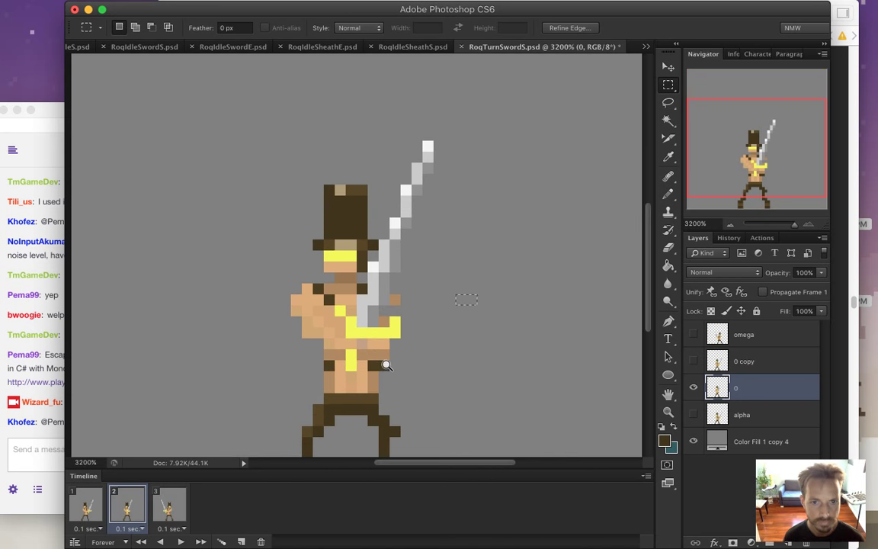
key(i)
click(322, 325)
key(b)
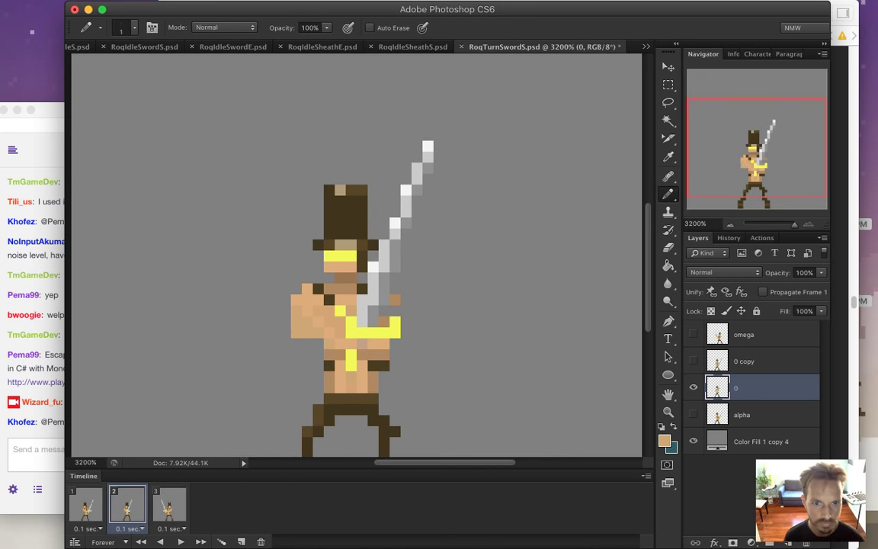
key(i)
click(308, 306)
key(b)
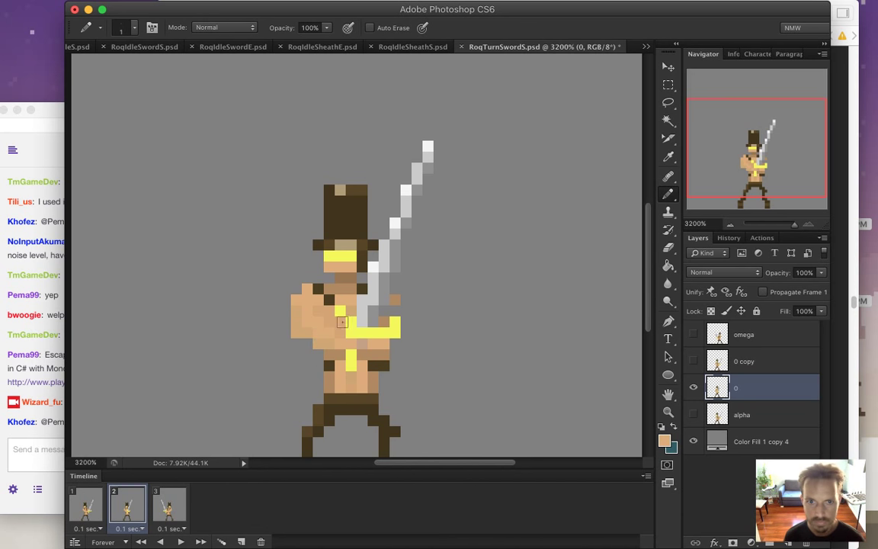
- Preview the turn animation, return to frame 2, and extend the chest strap downward with its sampled dark brown
key(i)
key(space)
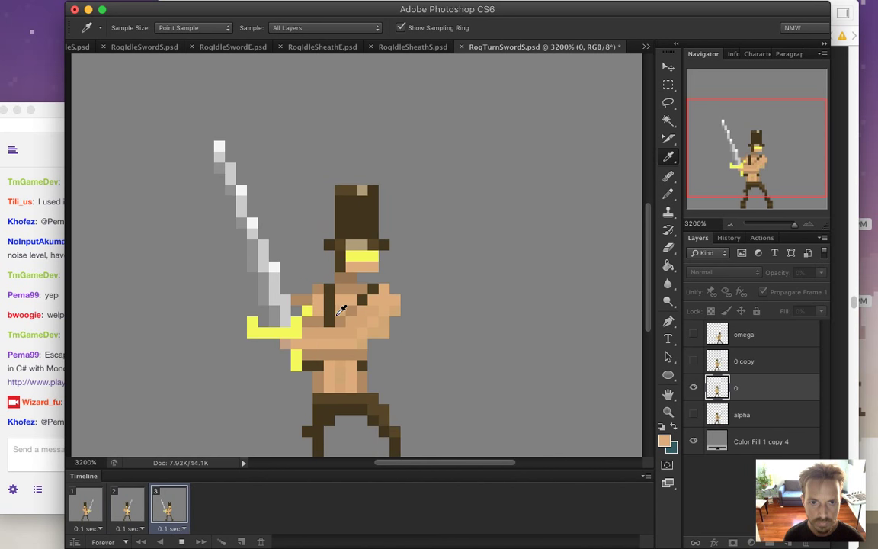
click(127, 505)
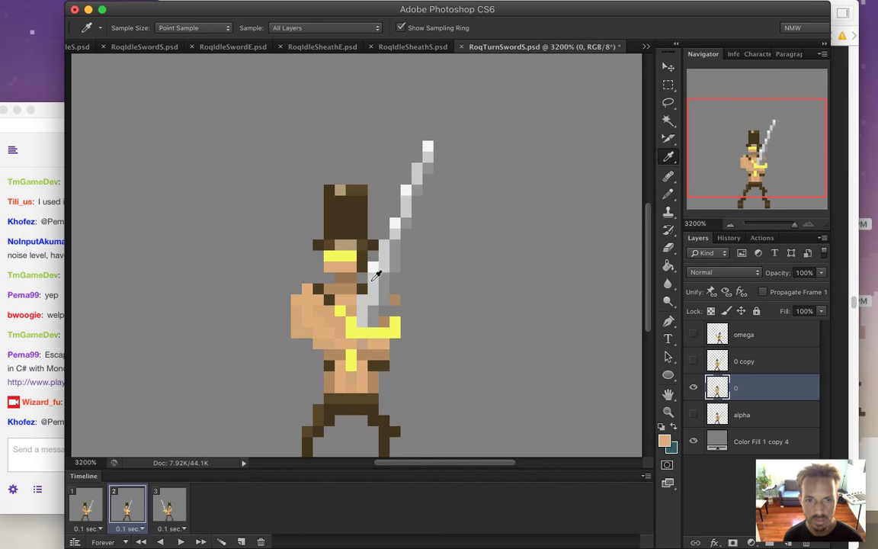
click(317, 288)
key(b)
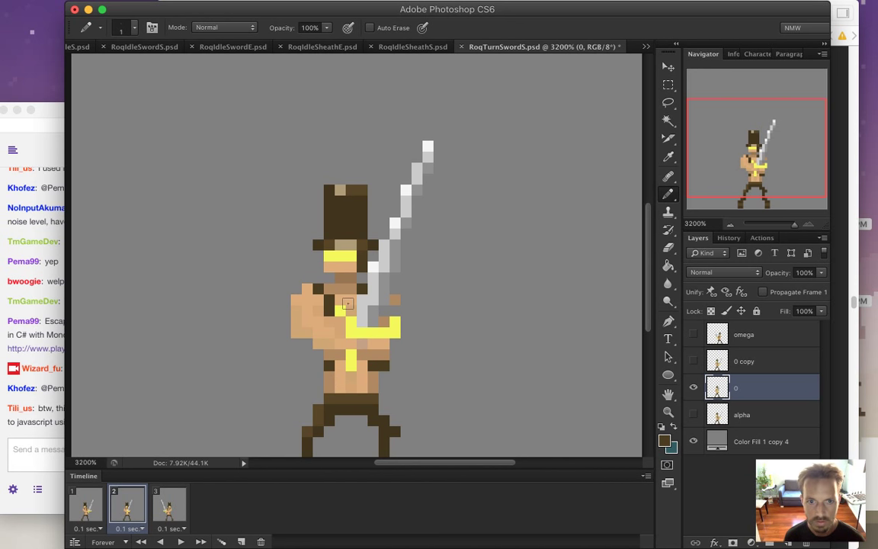
- Touch up the chest beside the hilt with sampled light skin and add a darker brown shadow pixel under the strap
key(i)
click(312, 274)
key(b)
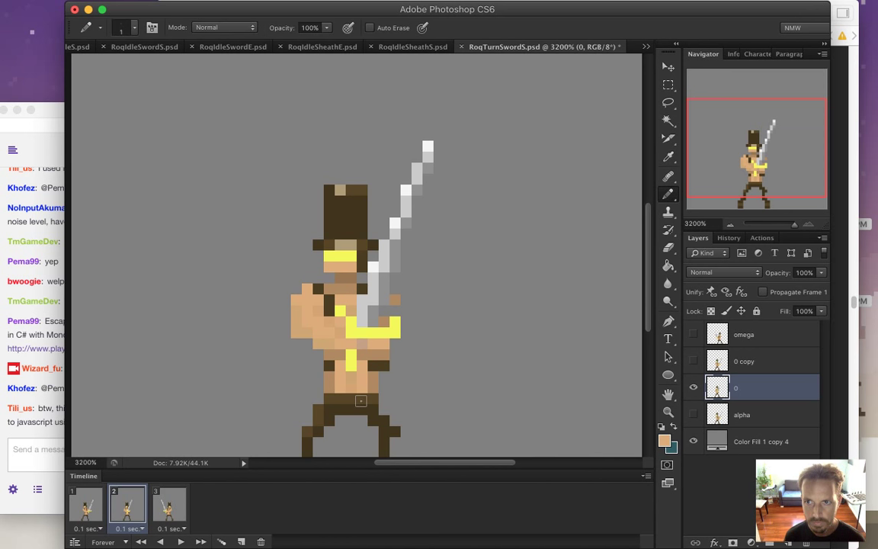
key(i)
click(345, 276)
key(b)
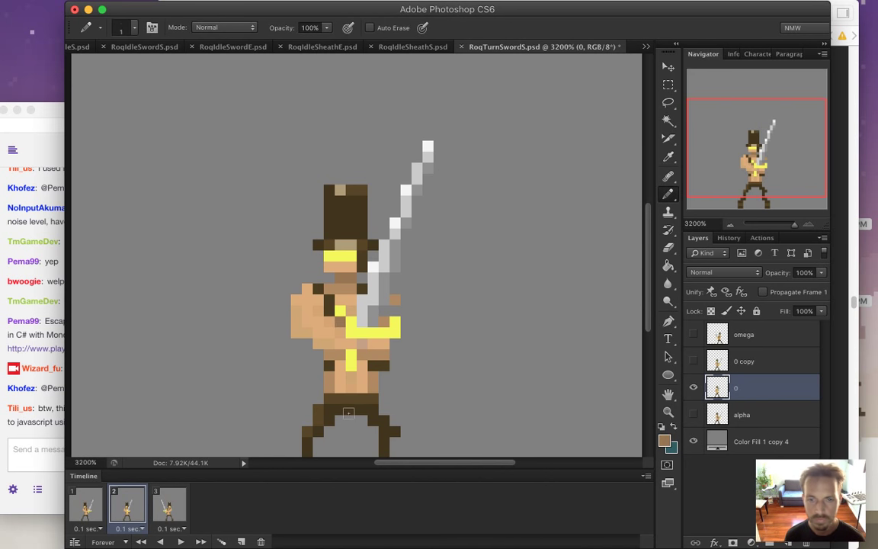
click(315, 367)
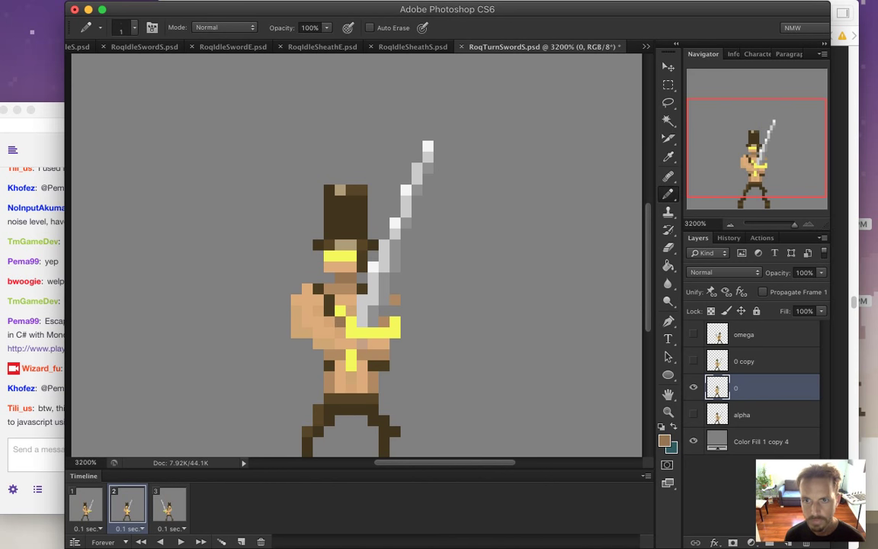
- Switch to the Twitch chat, open the yzergame.com/test13 link, and read the follow-up message about moving to Unity
click(42, 419)
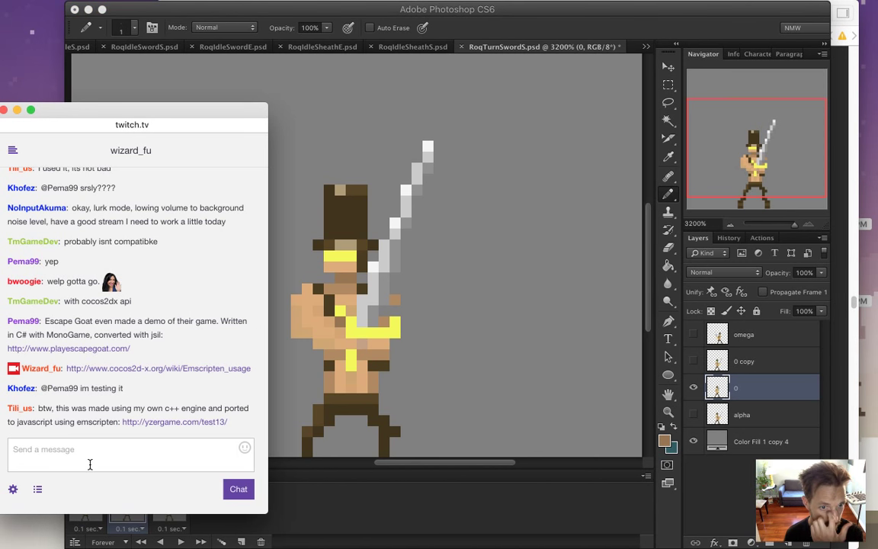
click(180, 427)
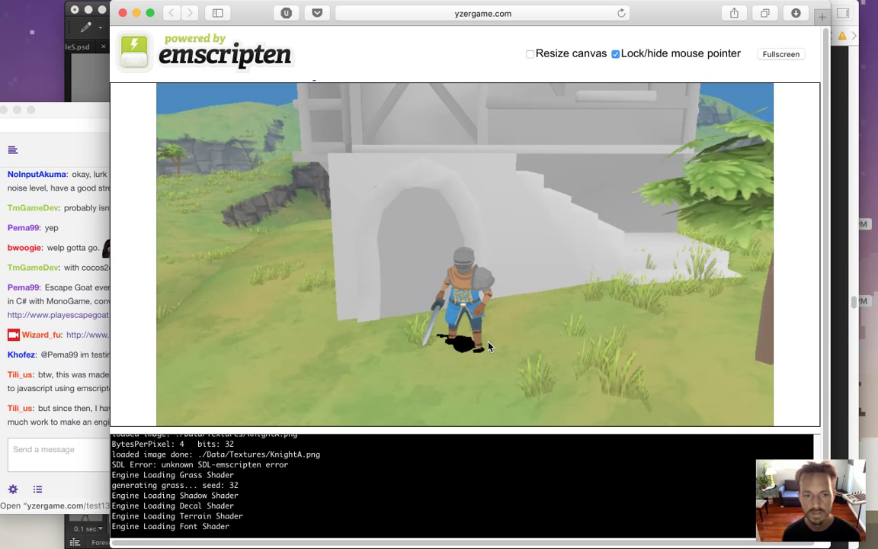
click(80, 423)
drag(86, 408, 196, 450)
click(164, 423)
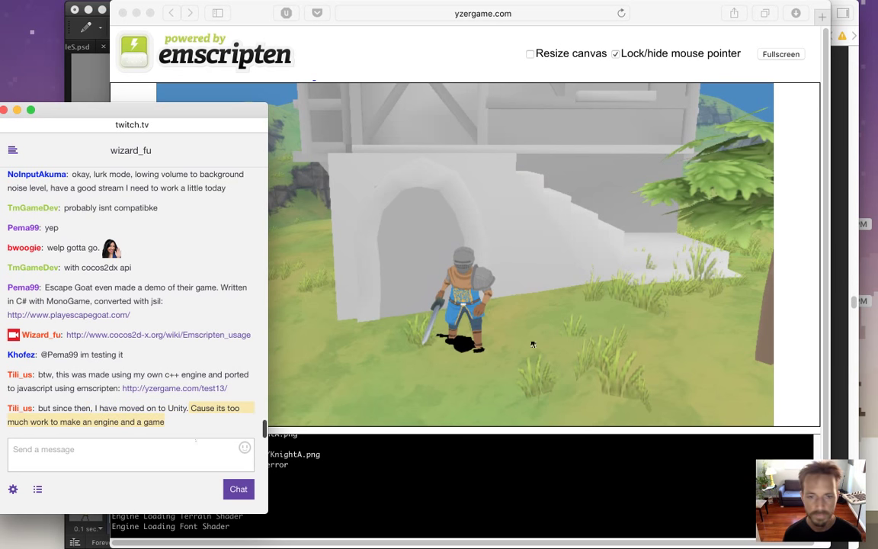
- Try out the Emscripten demo in Safari, walking the knight past the building and across the hills
click(777, 228)
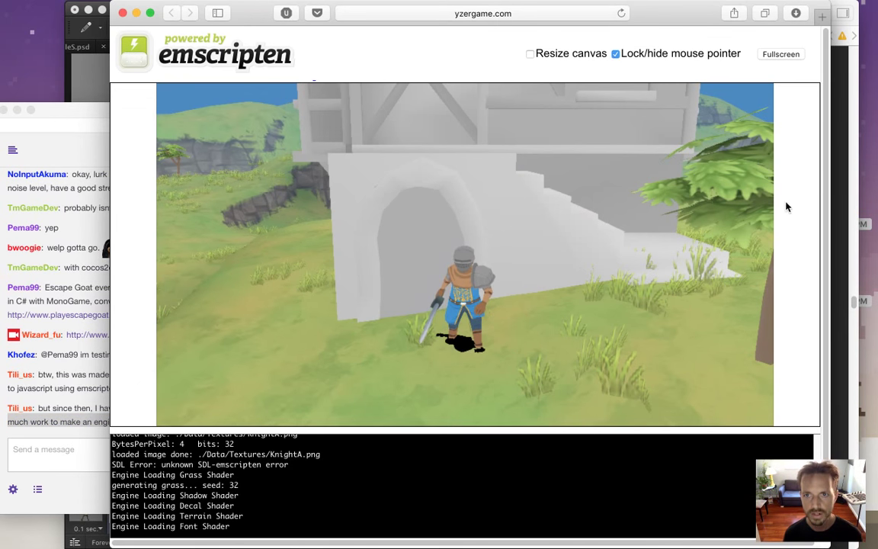
scroll(822, 183, down, 2)
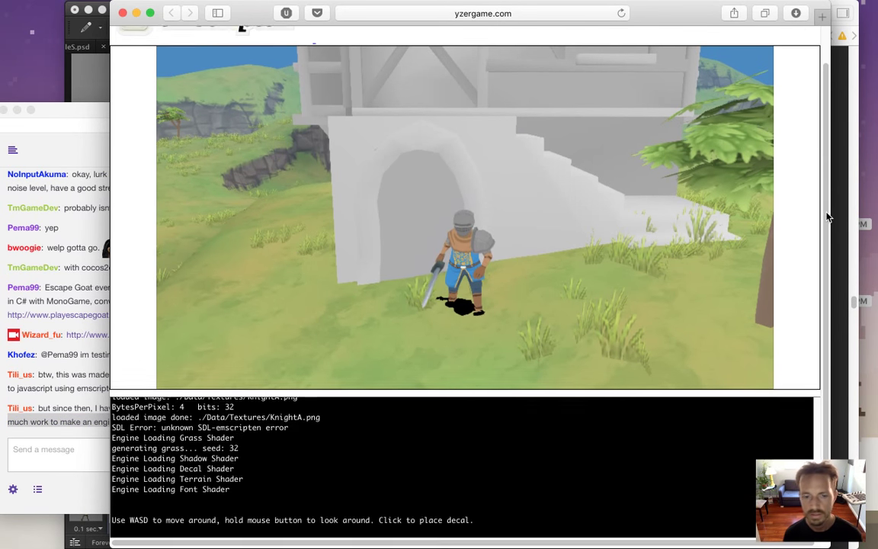
scroll(822, 194, down, 2)
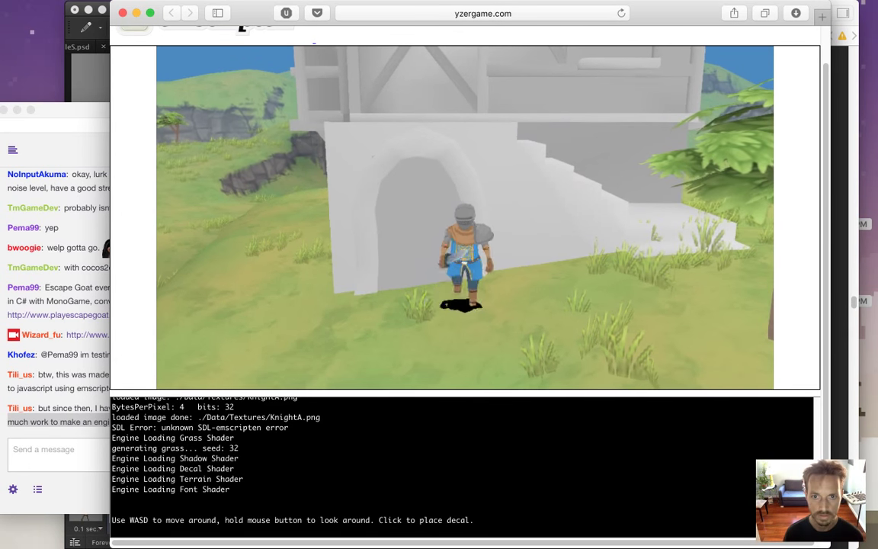
key(a)
key(w)
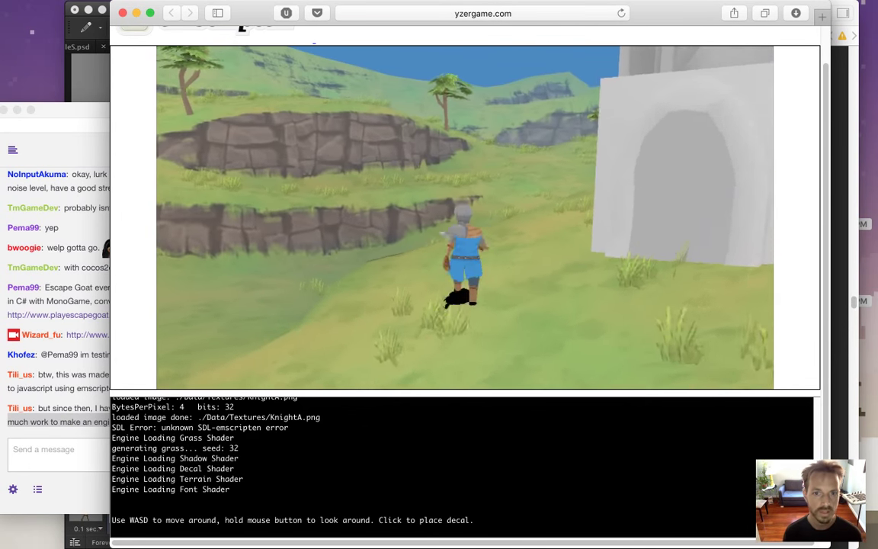
key(w)
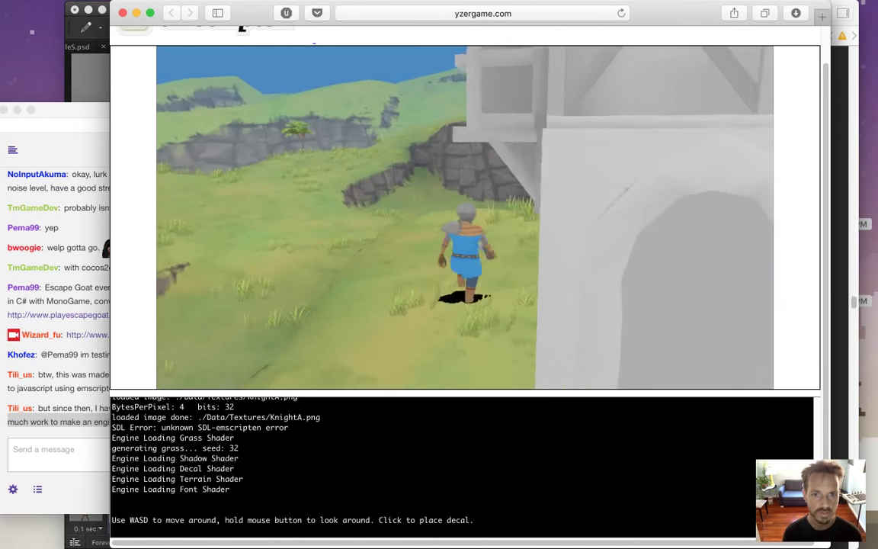
key(w)
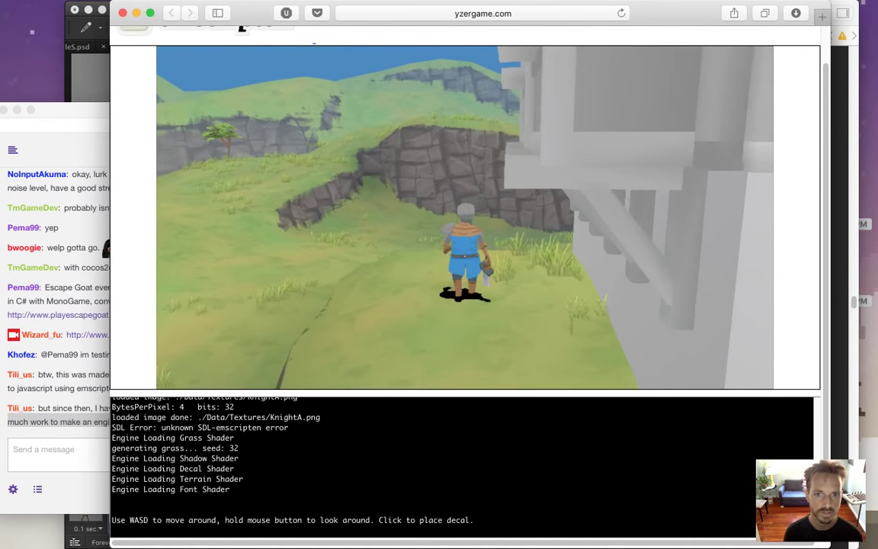
key(w)
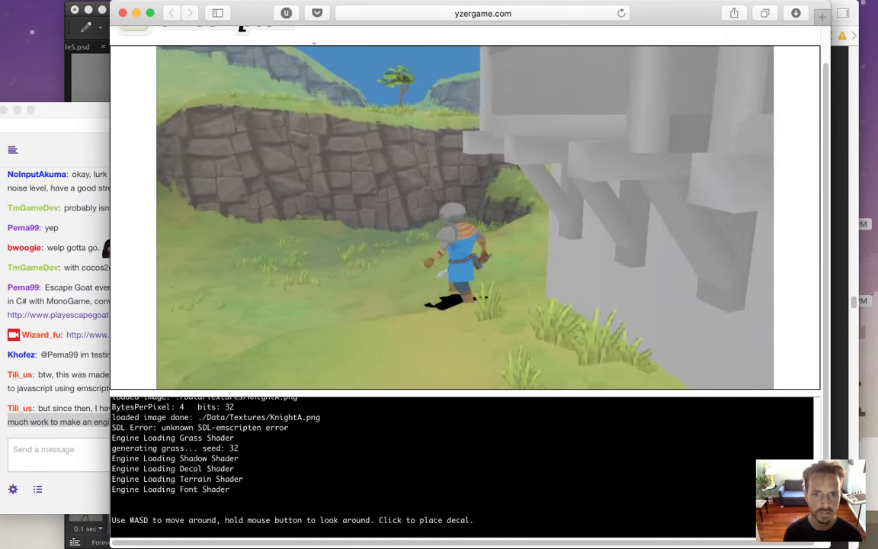
key(w)
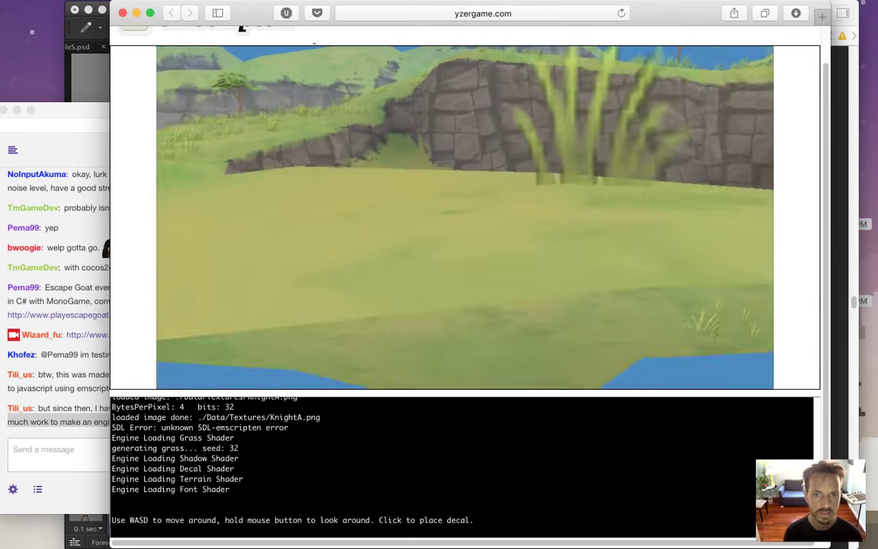
key(a)
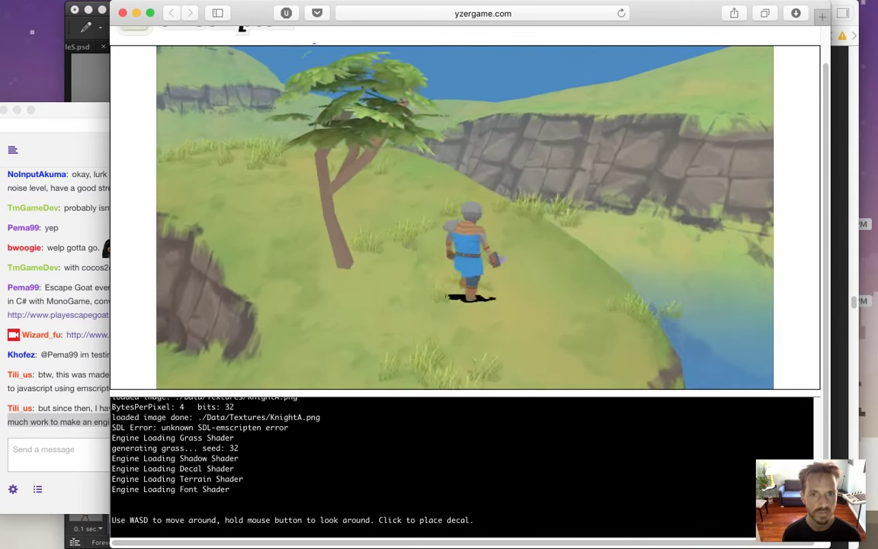
key(w)
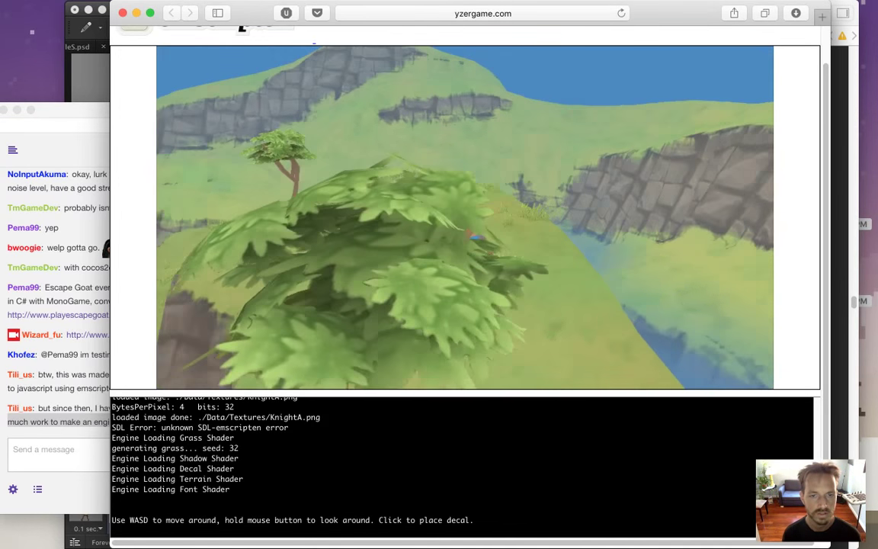
key(d)
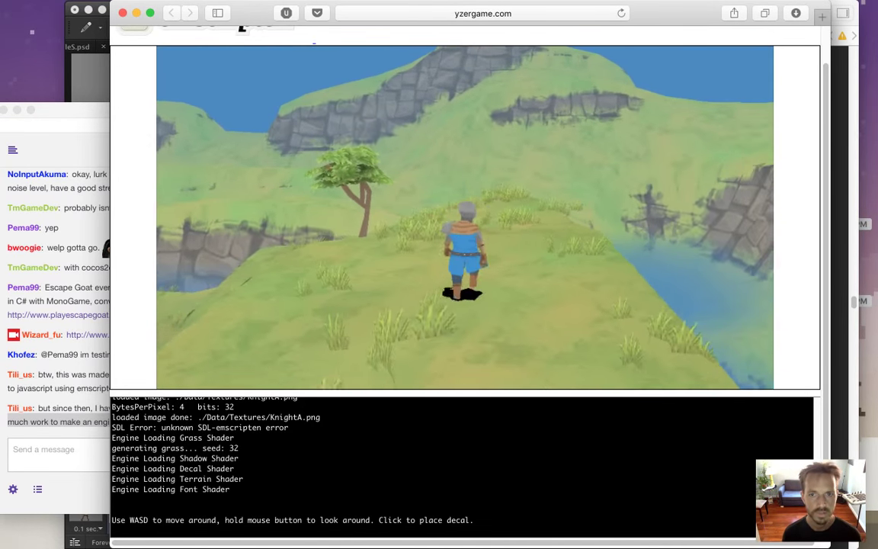
key(d)
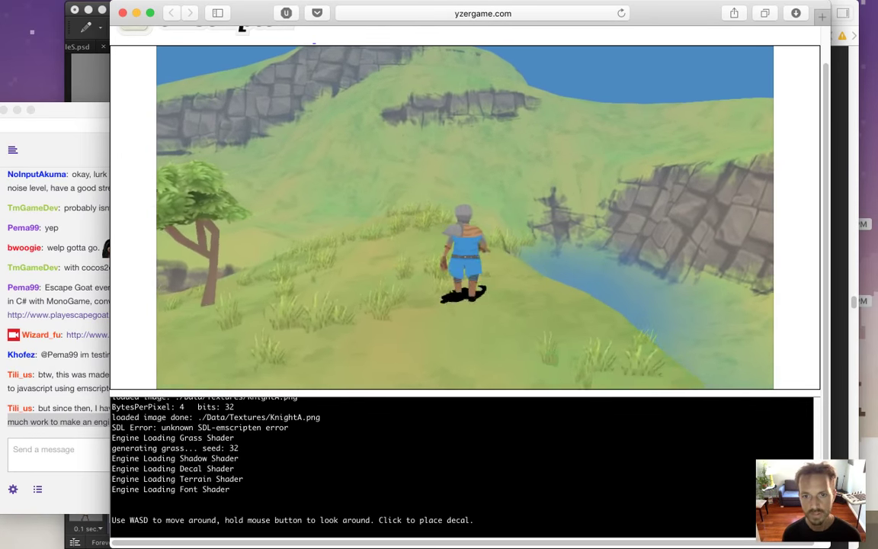
key(w)
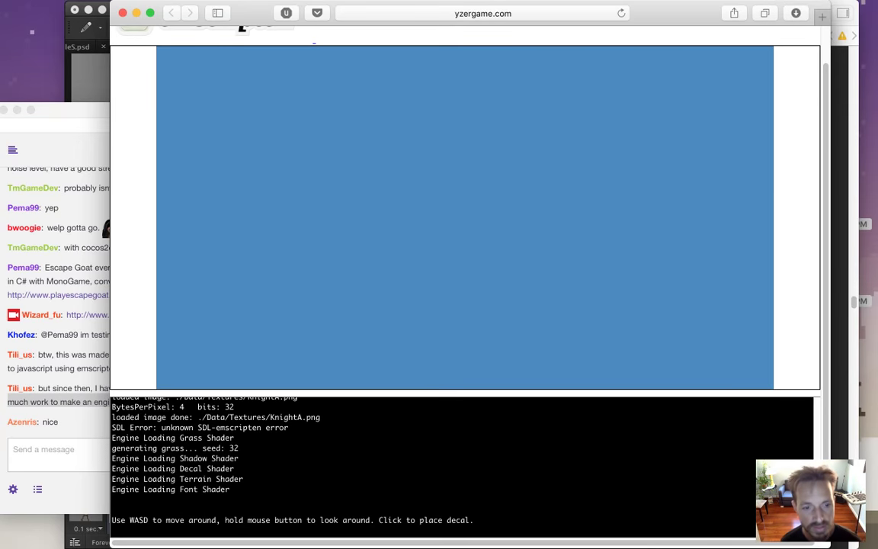
- Return to the Twitch chat, read the messages about the C++ and C# engines, and switch back to Photoshop
key(super+Tab)
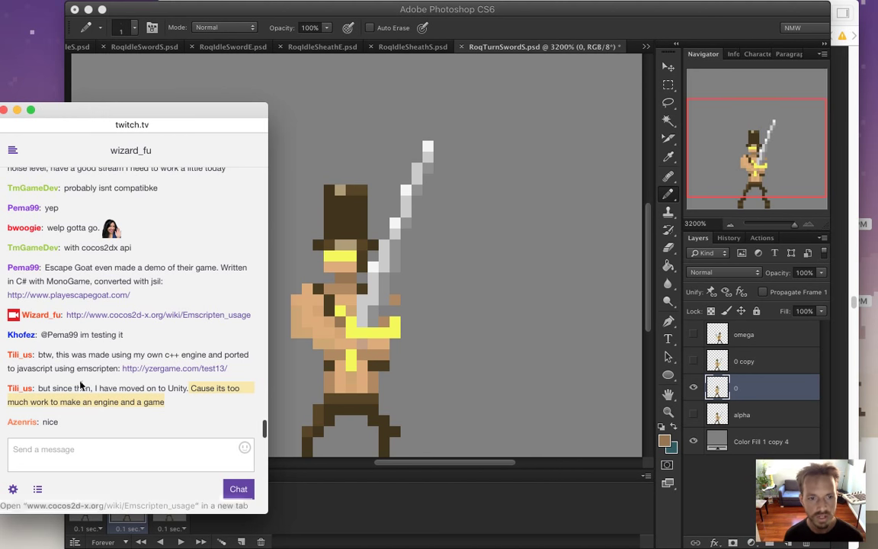
drag(152, 356, 200, 364)
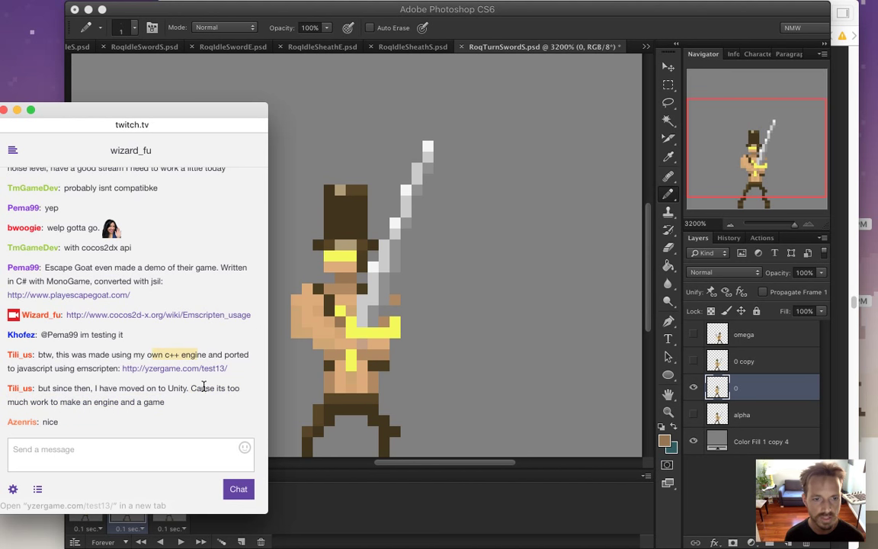
drag(79, 370, 113, 382)
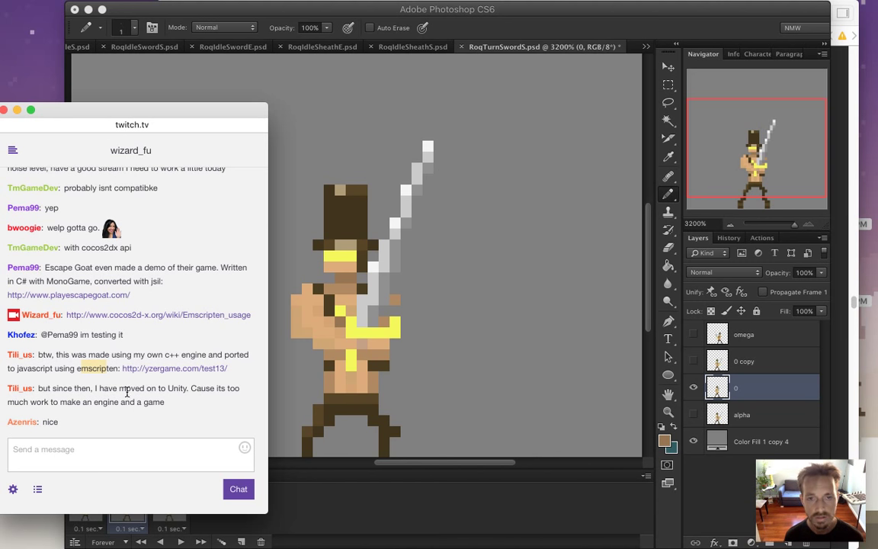
drag(54, 369, 97, 405)
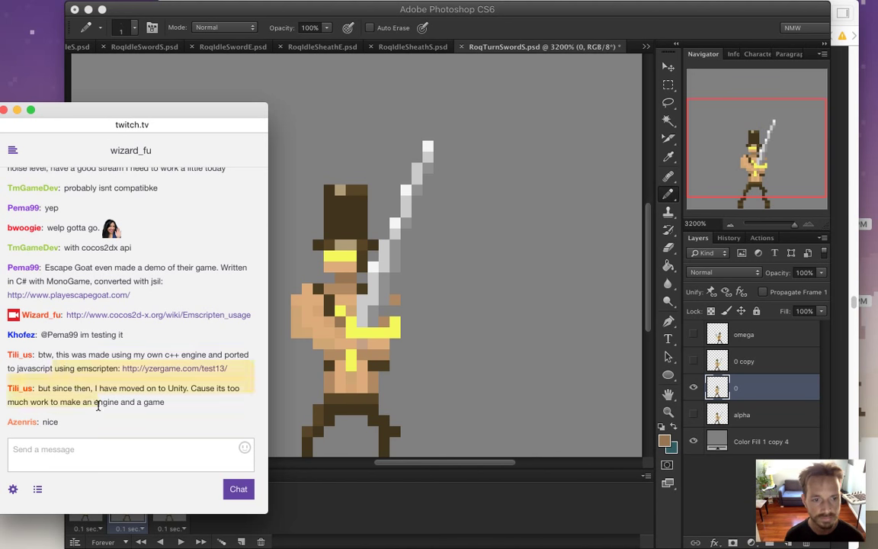
click(597, 20)
click(50, 386)
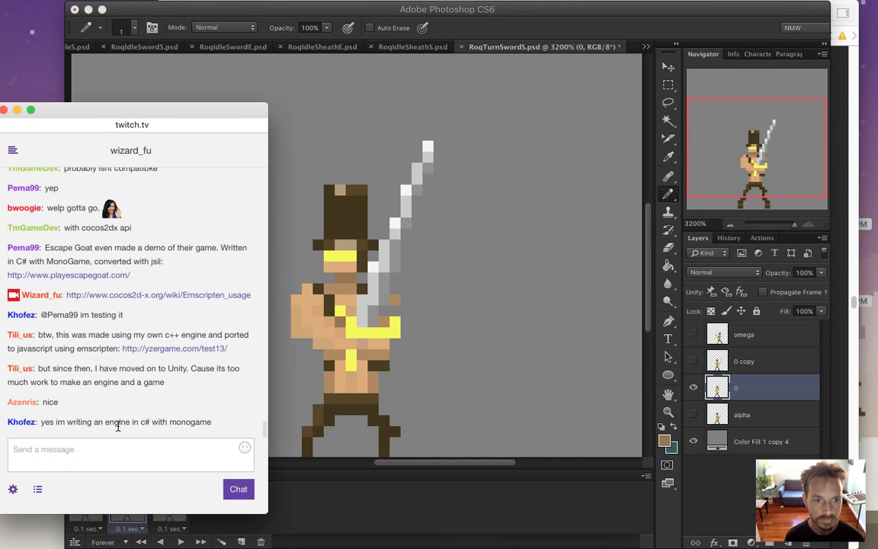
click(585, 40)
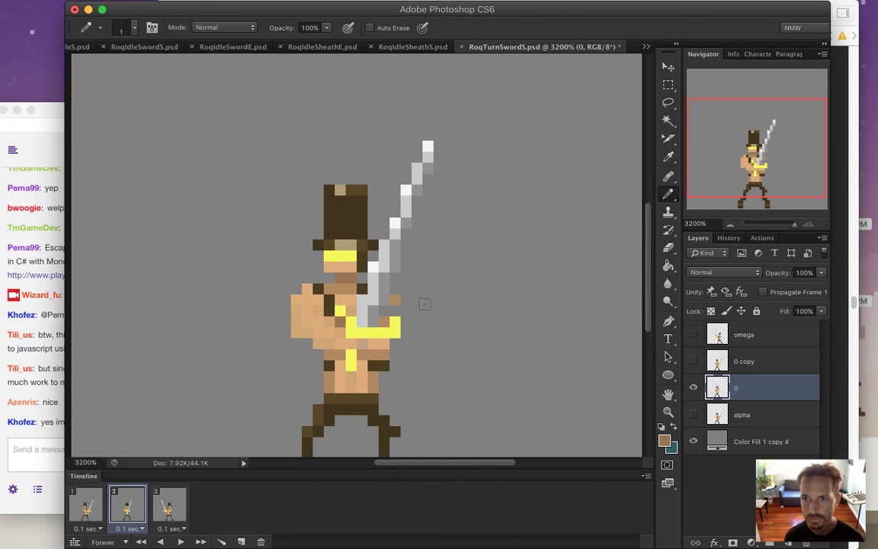
- Fill in the far forearm behind the sword in frame 2 with its sampled tan shade and save RoqTurnSwordS.psd
key(i)
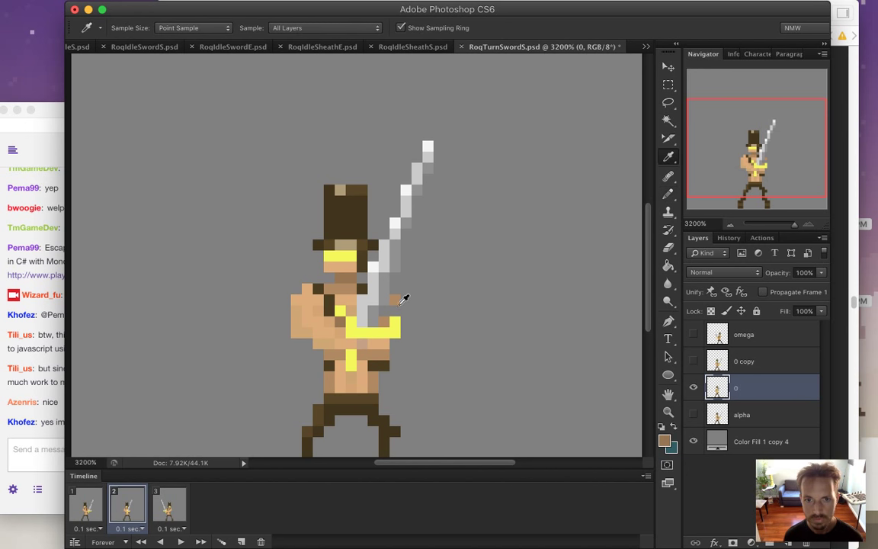
key(b)
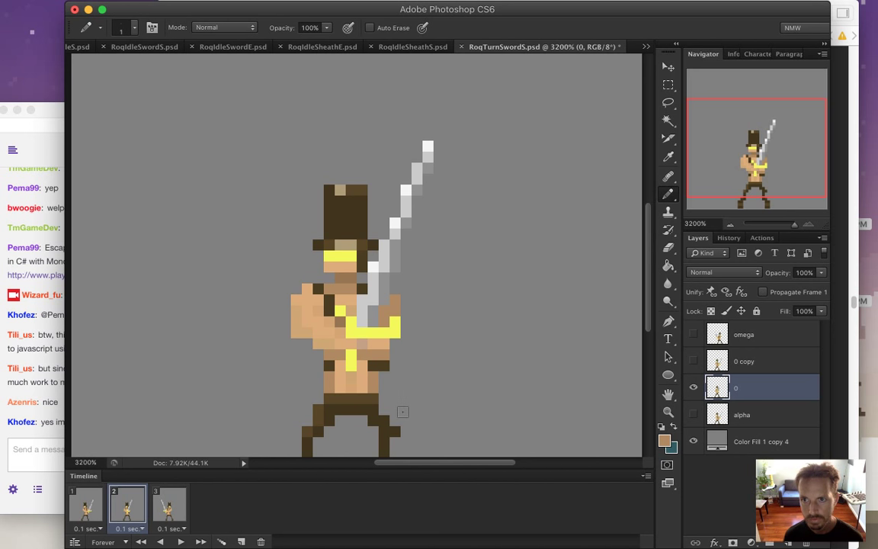
drag(431, 313, 418, 353)
click(423, 358)
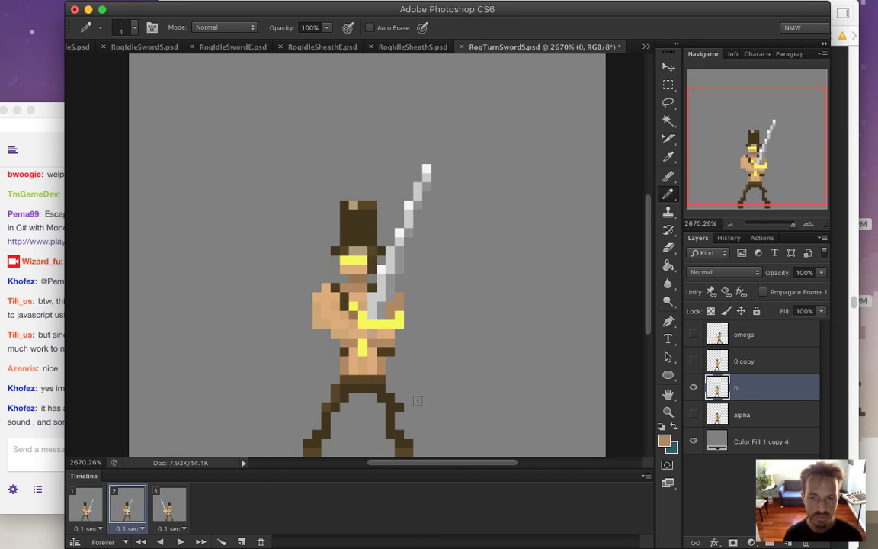
key(super+s)
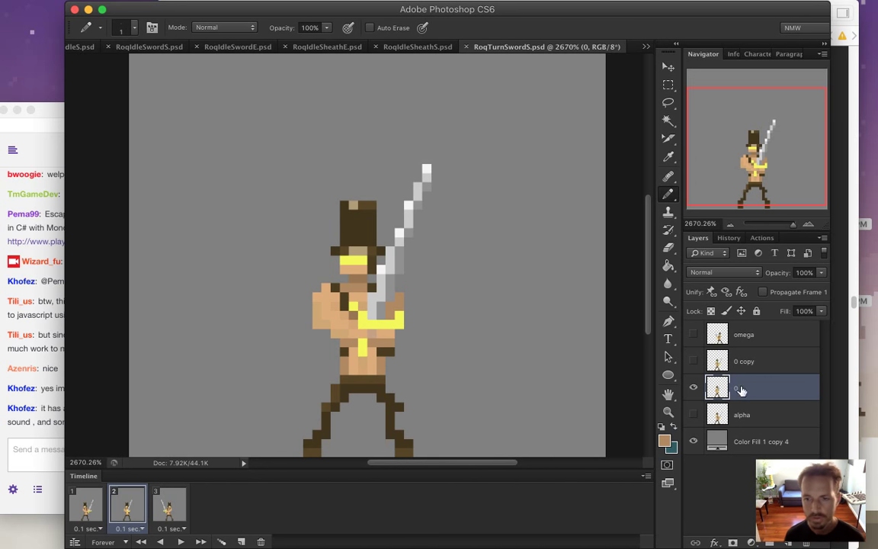
- Duplicate the 0 layer, rename the copy 1, and hide the original 0 layer in frame 2
key(super+j)
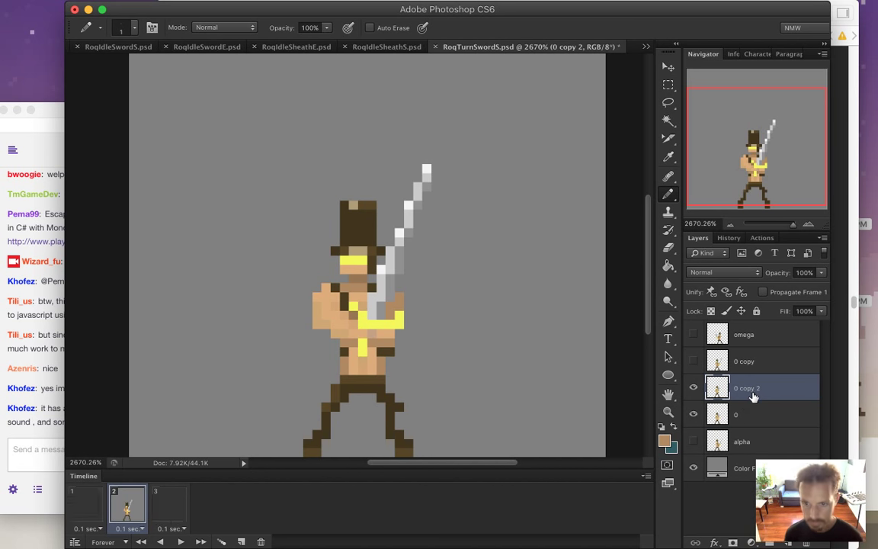
double_click(742, 386)
text(1)
key(Return)
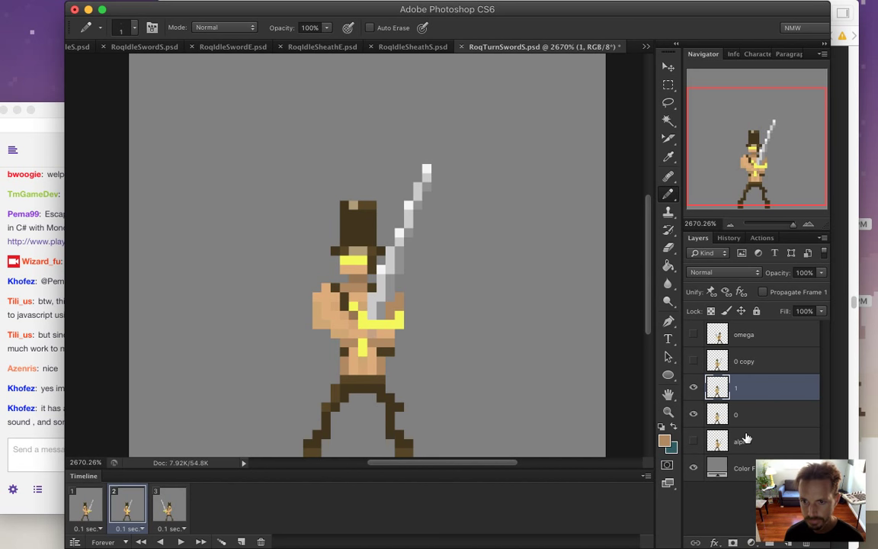
click(692, 414)
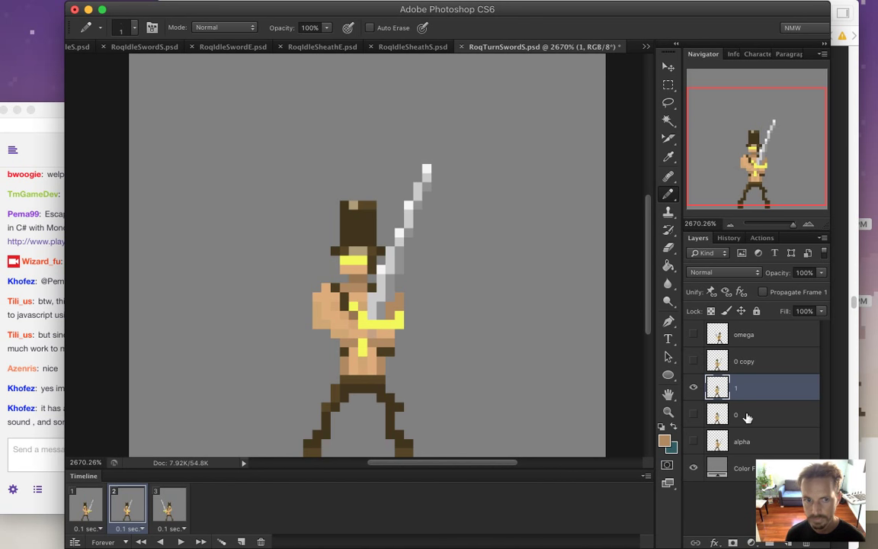
- Switch to the Twitch chat, read the latest messages about the C# engine and the broken demo, and return to Photoshop
click(48, 429)
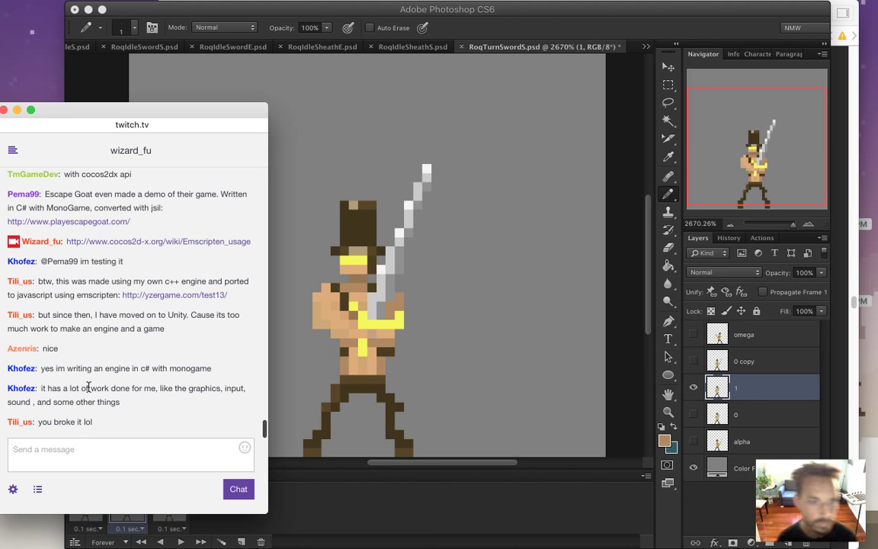
drag(81, 388, 128, 435)
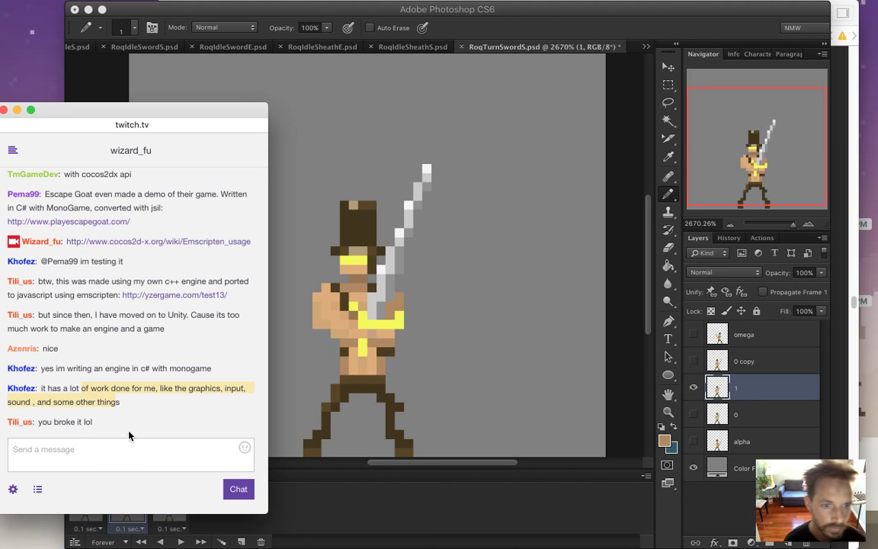
click(116, 431)
drag(66, 422, 89, 421)
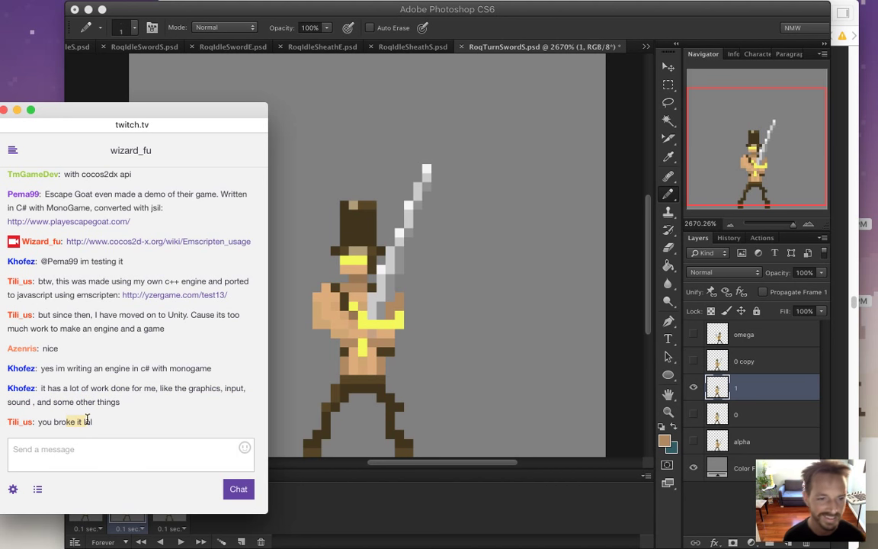
click(562, 33)
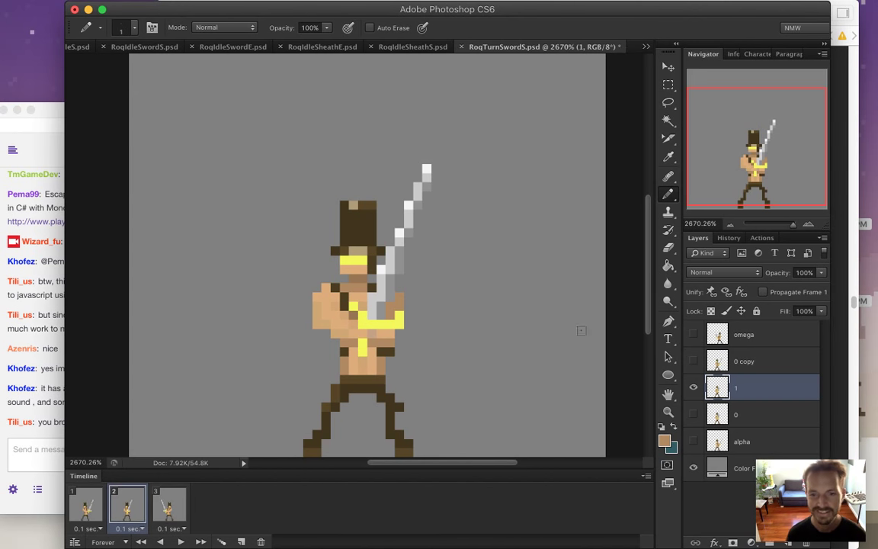
- Duplicate the 0 copy layer, place the duplicate between the 0 and alpha layers, and rename it 0
drag(652, 262, 647, 275)
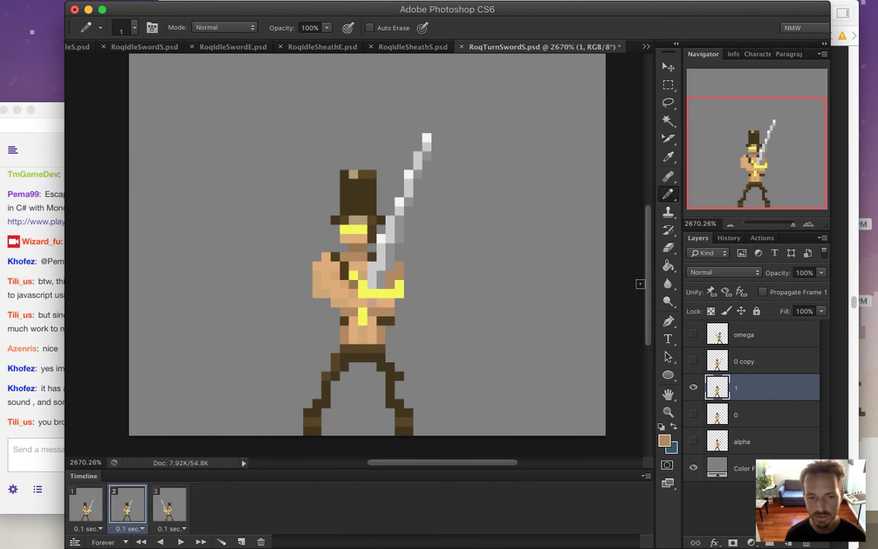
click(731, 363)
click(713, 385)
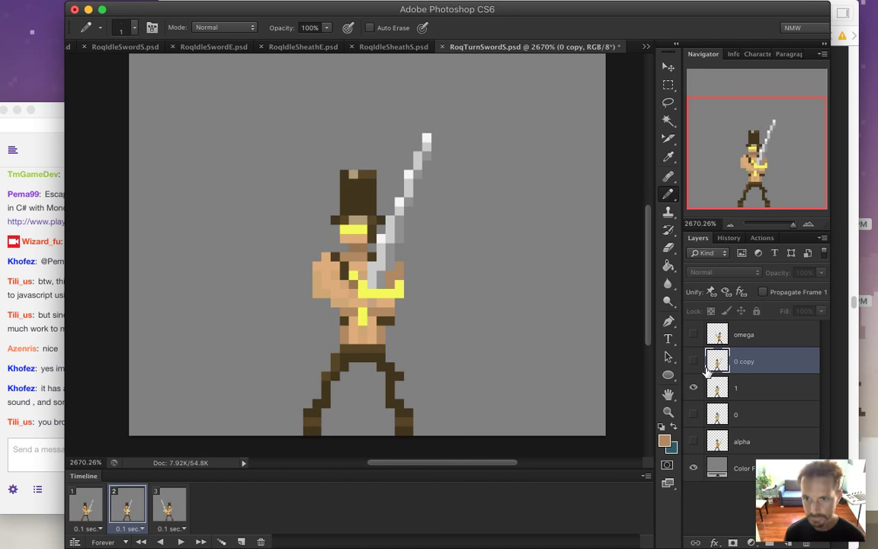
key(super+j)
drag(712, 365, 733, 445)
double_click(740, 442)
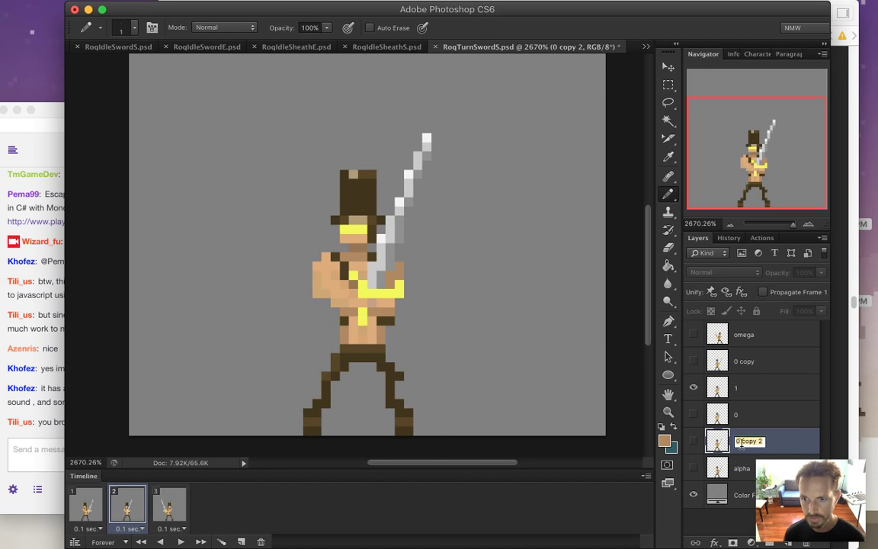
text(0)
key(Return)
- Show the new 0 layer above alpha and hide layer 1 in frame 2
click(693, 441)
click(692, 387)
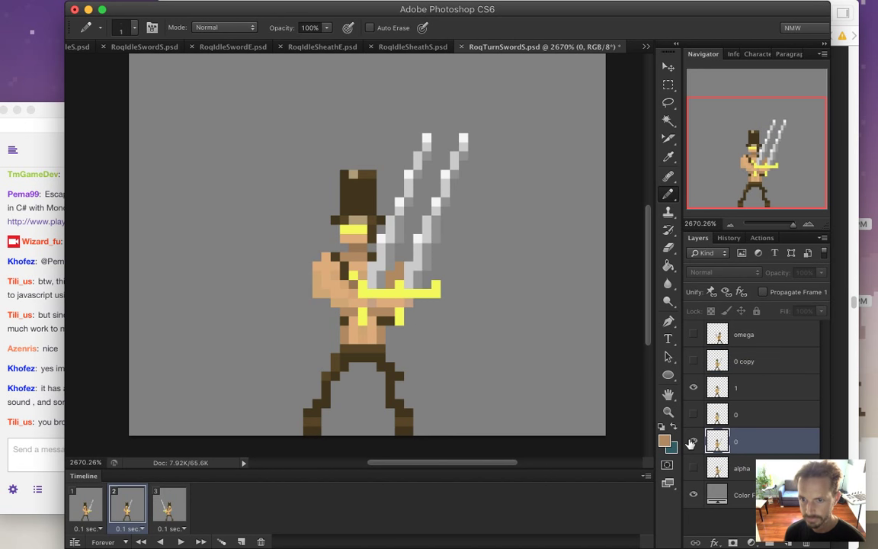
click(696, 402)
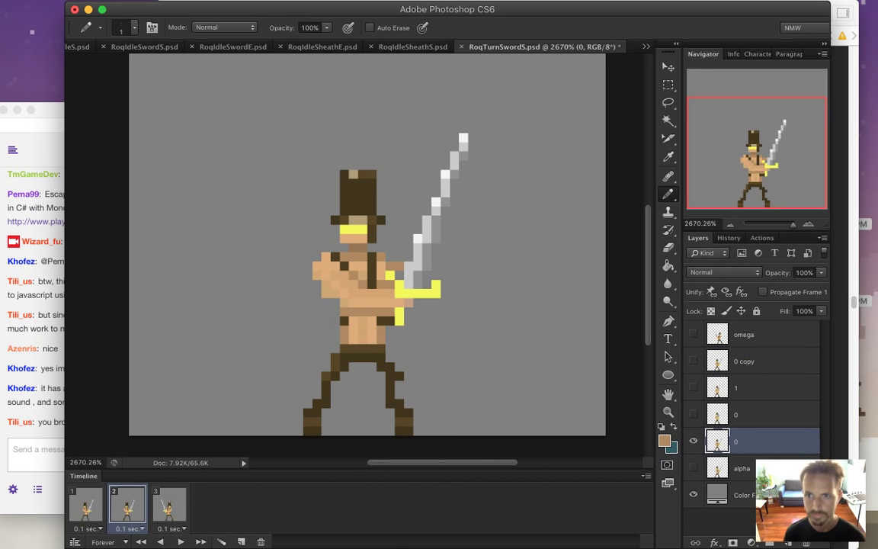
- Select the sword and gripping hand without the surrounding arm pixels, shift them two pixels left, and deselect
key(m)
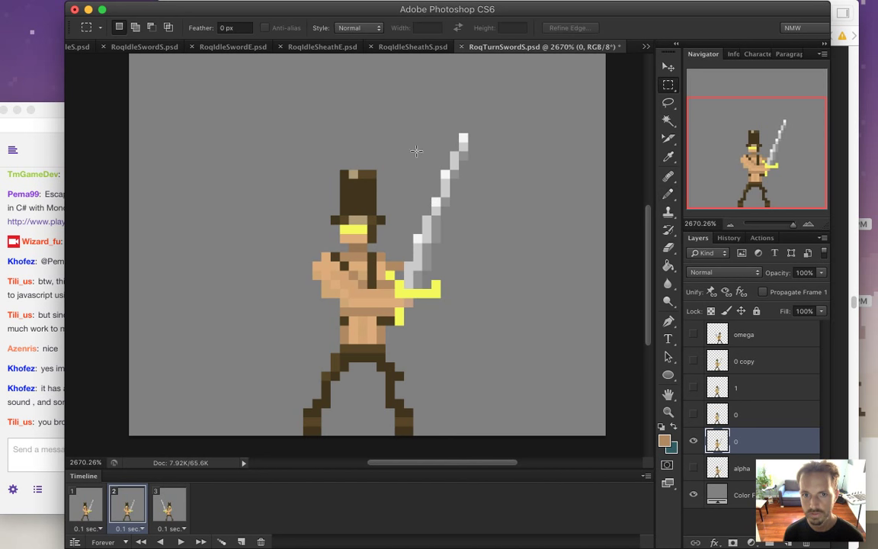
drag(478, 124, 391, 324)
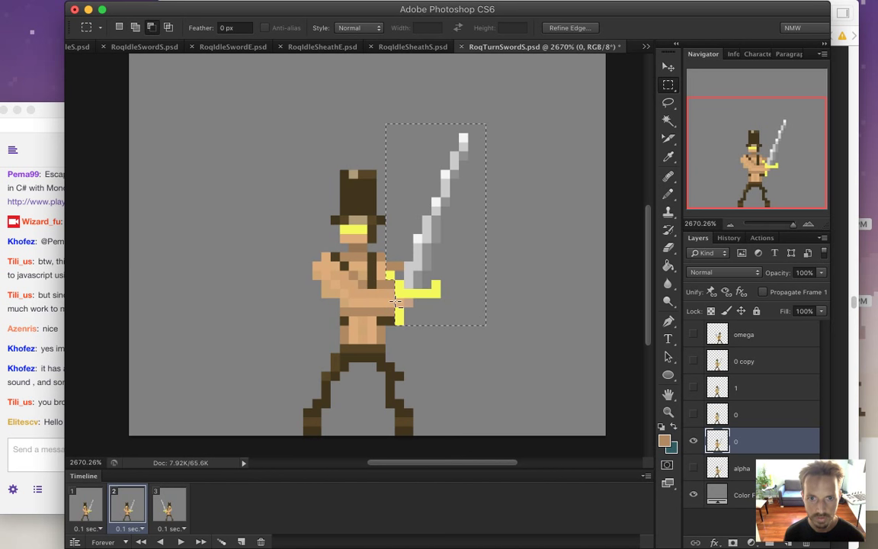
drag(395, 283, 404, 253)
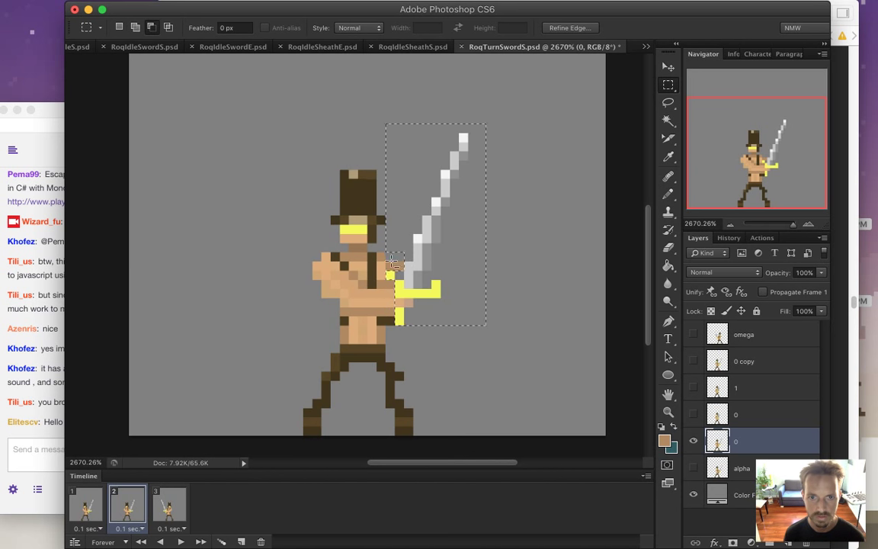
key(v)
key(Left)
key(Left)
key(Left)
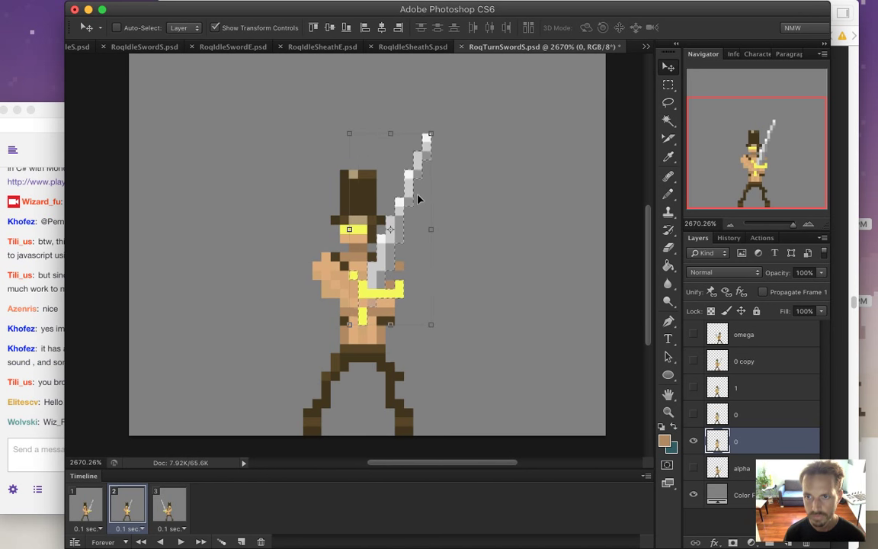
key(Right)
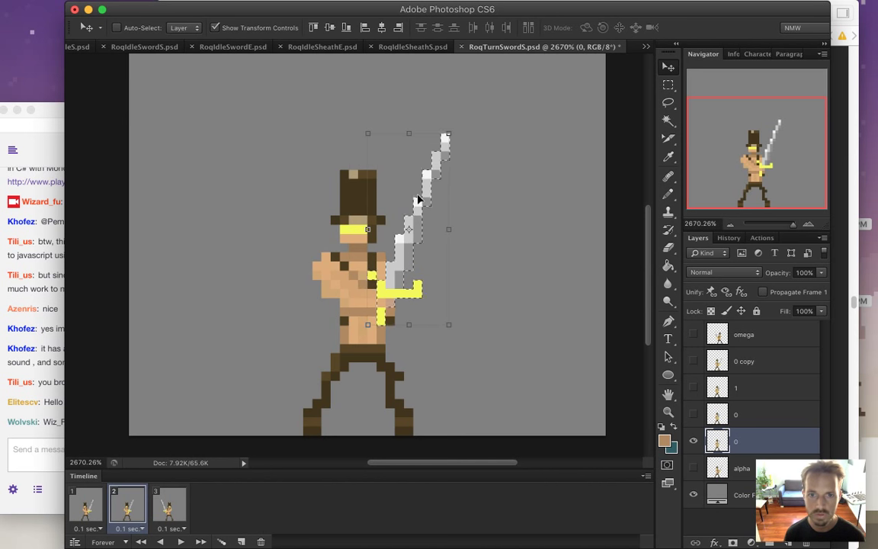
key(m)
key(super+d)
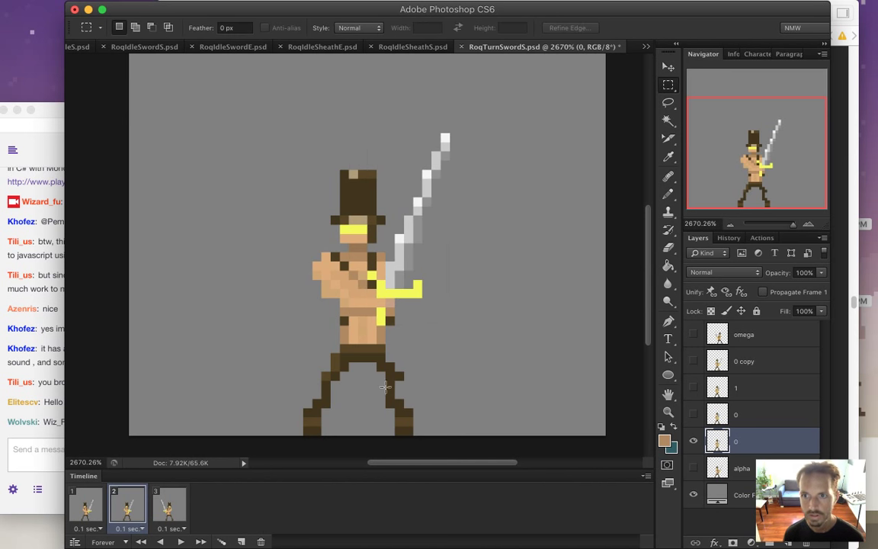
- Retouch the shading of the near arm and chest on the new 0 layer with skin tones sampled from the body
key(i)
click(314, 267)
key(b)
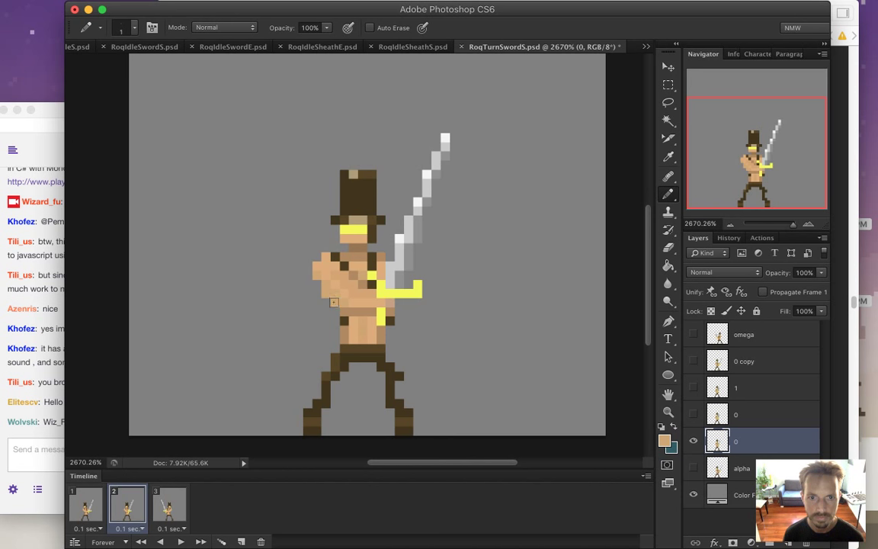
key(i)
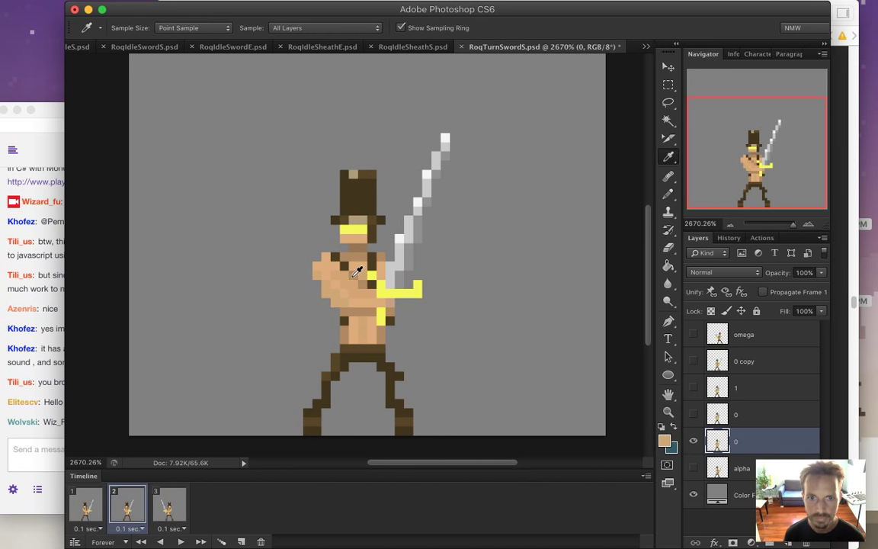
key(b)
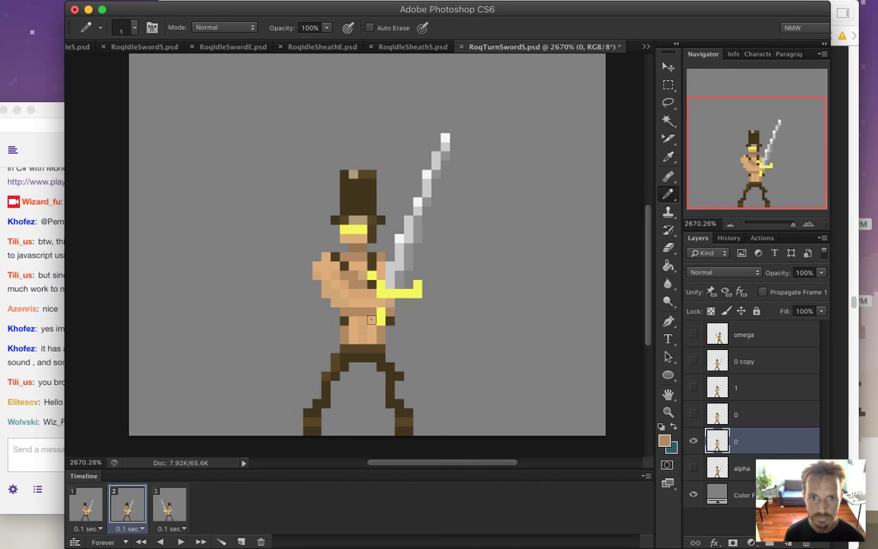
key(i)
key(b)
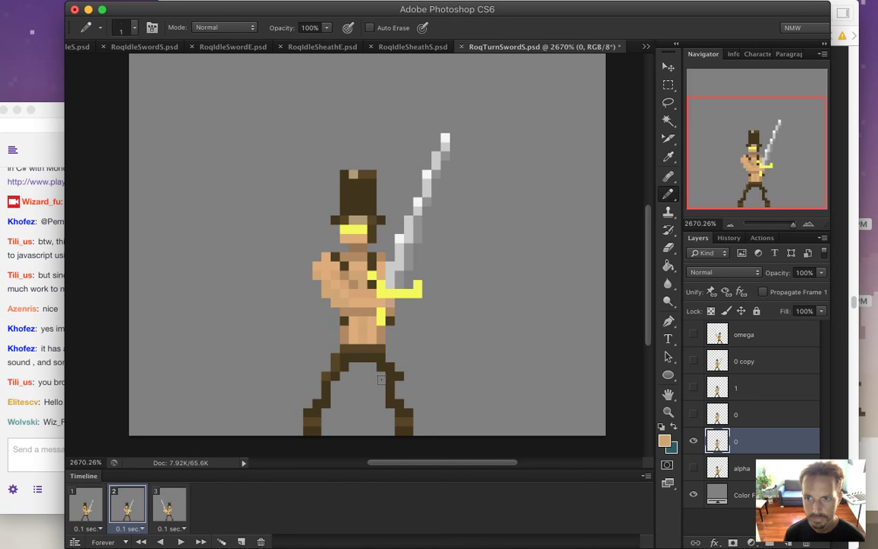
- Read the Twitch chat question about computer prices, then return to Photoshop and save RoqTurnSwordS.psd
click(61, 395)
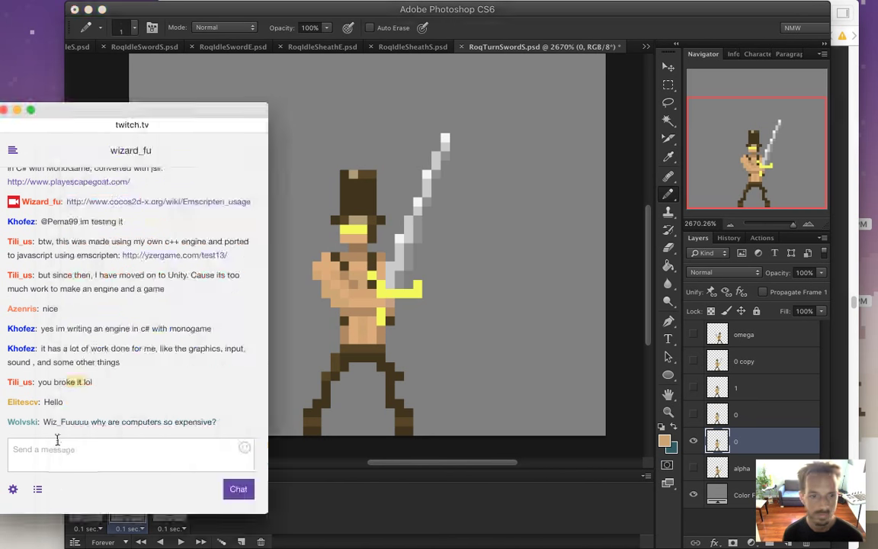
drag(67, 438, 145, 421)
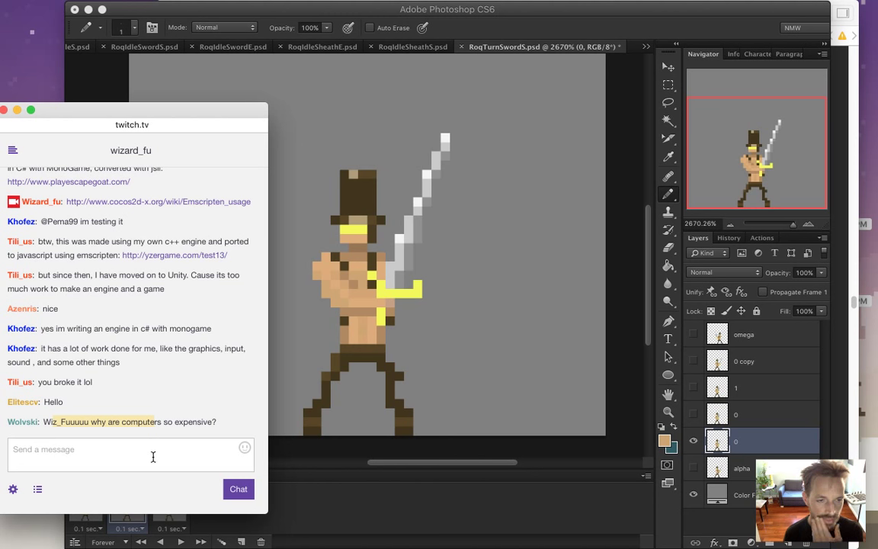
click(144, 413)
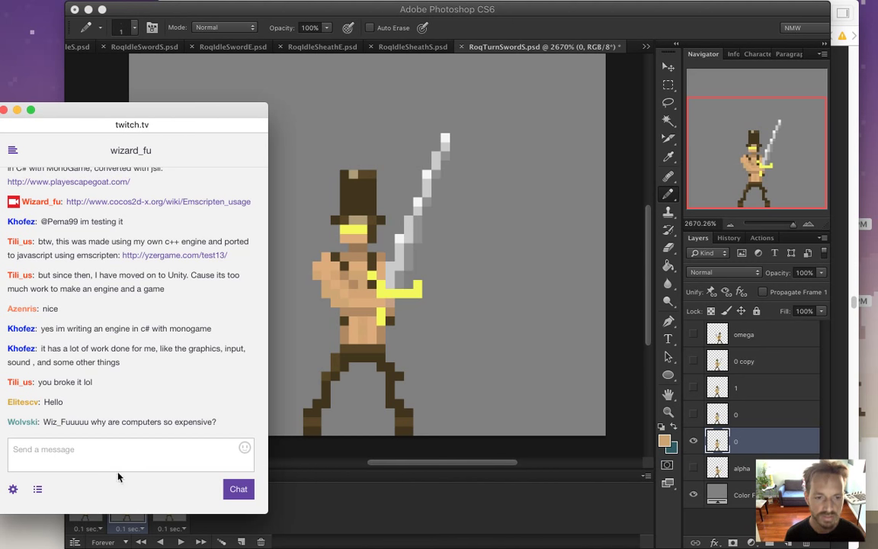
click(566, 46)
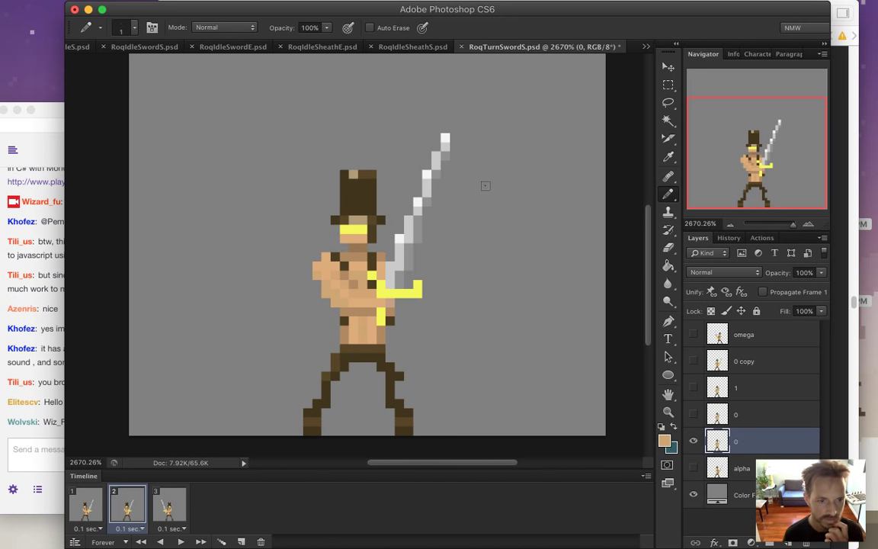
key(super+s)
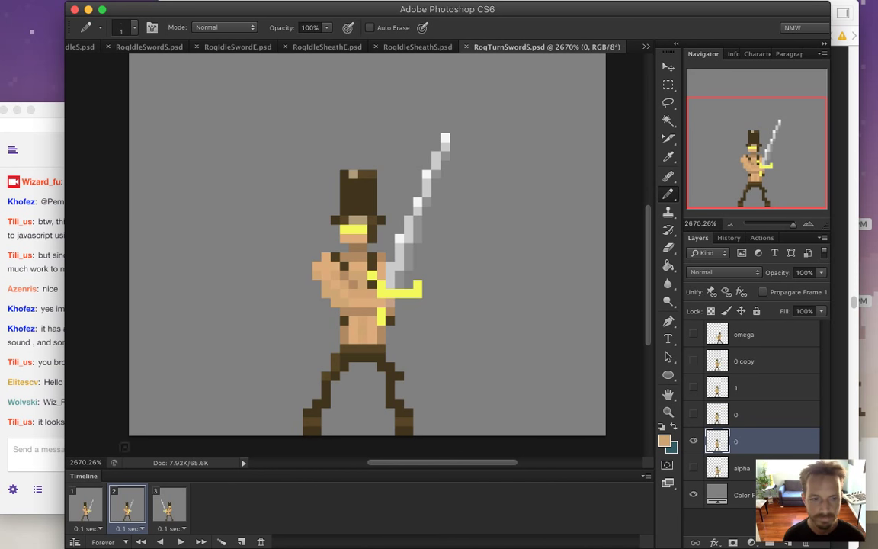
- Switch to the Twitch chat, open the vid.me/hXxs link, watch the terrain shader test video, and hide Safari
click(50, 444)
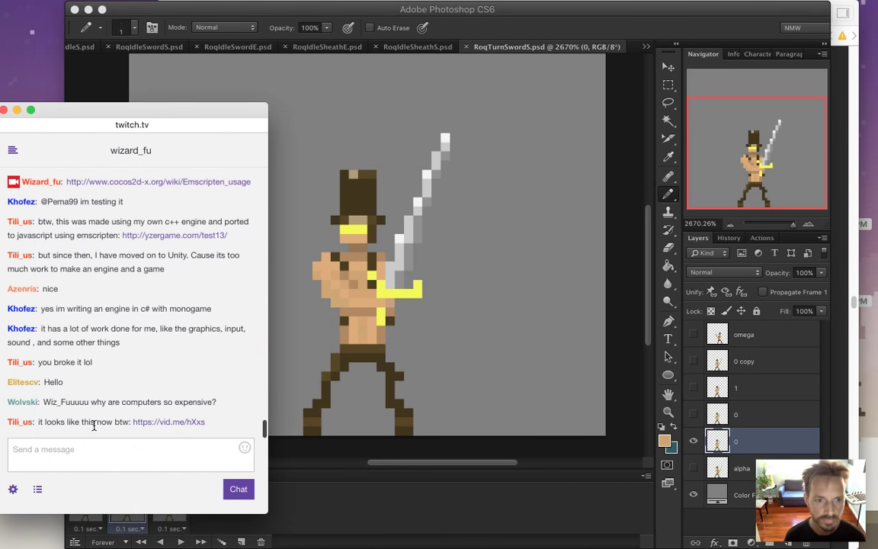
click(171, 423)
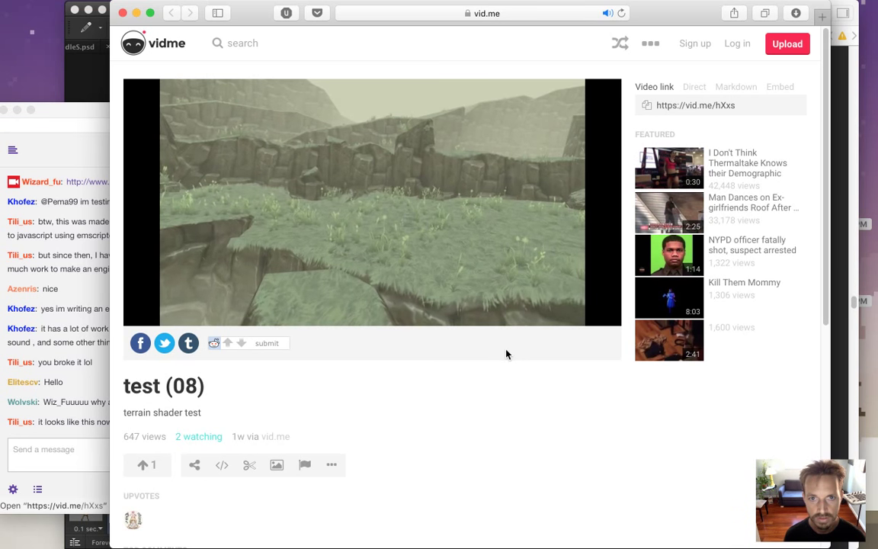
mouse_move(456, 193)
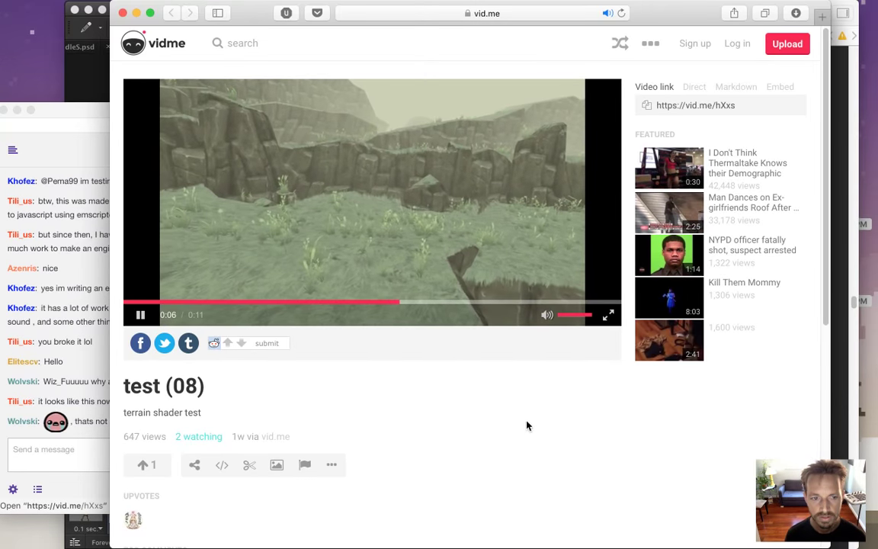
key(super+h)
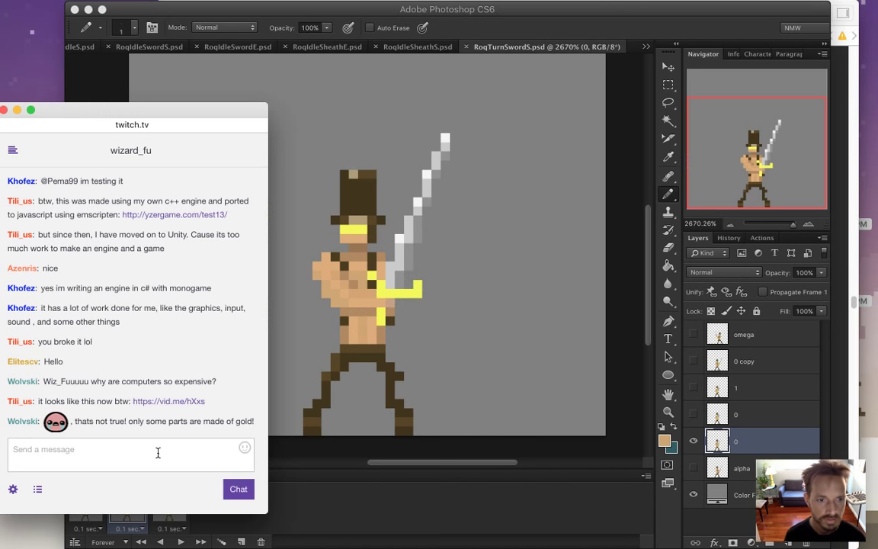
- Read the chat reply about parts made of gold, switch back to Photoshop, and compare frames 3 and 2 of the animation
drag(116, 421, 192, 422)
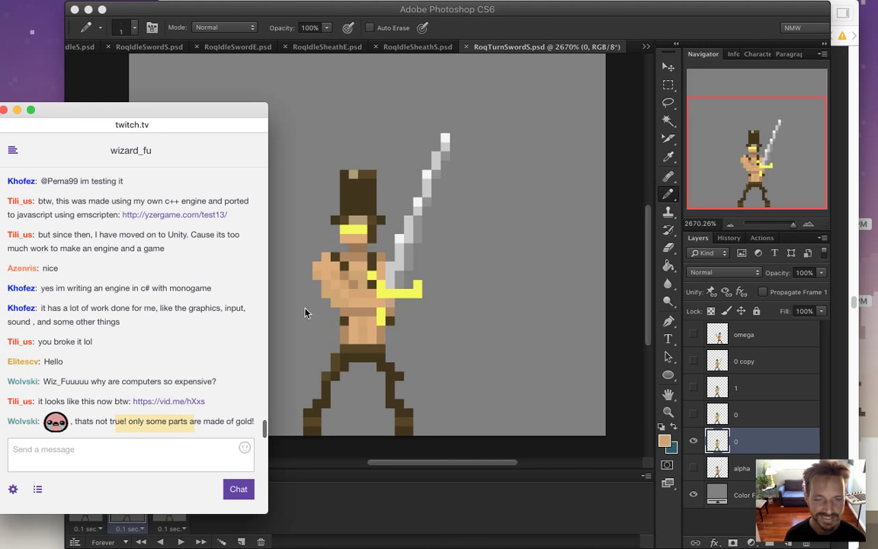
click(570, 23)
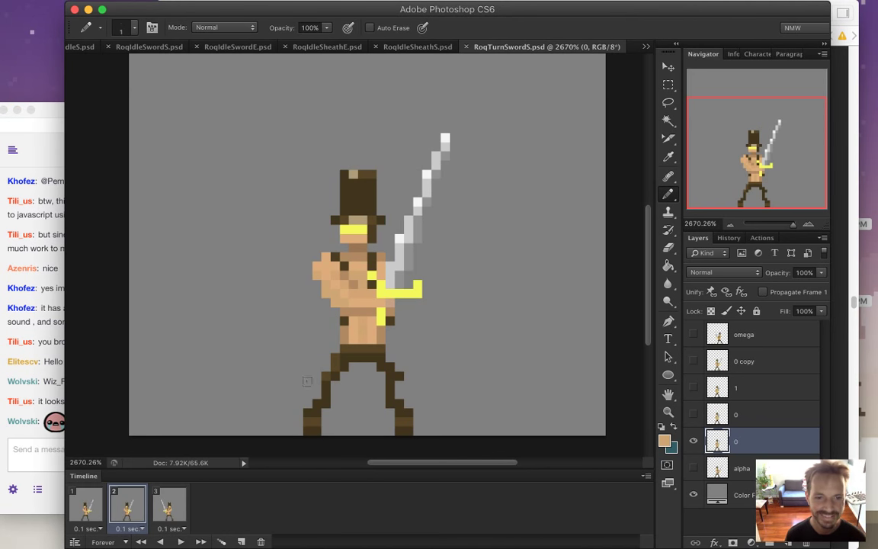
click(167, 507)
click(116, 512)
- Switch to the Twitch chat, ban the user who posted the spam goo.gl link, then return to Photoshop and save RoqTurnSwordS.psd
click(33, 439)
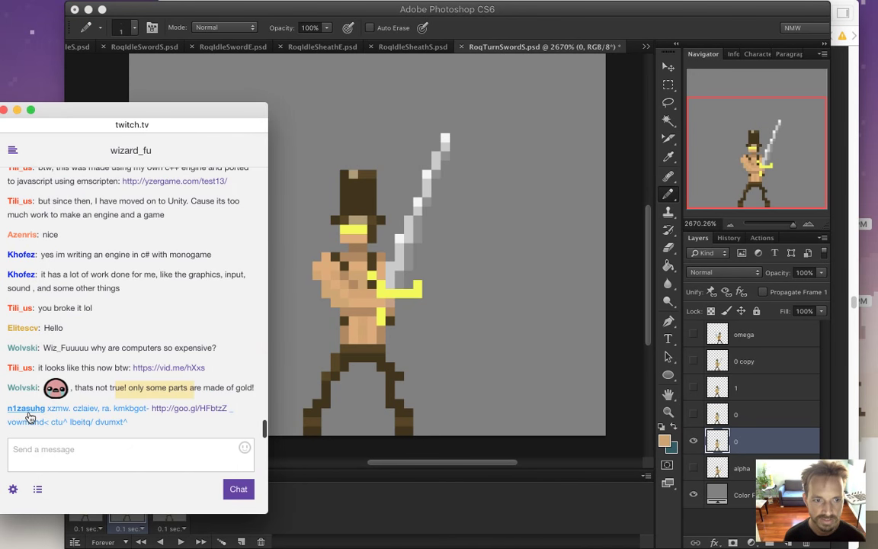
click(24, 408)
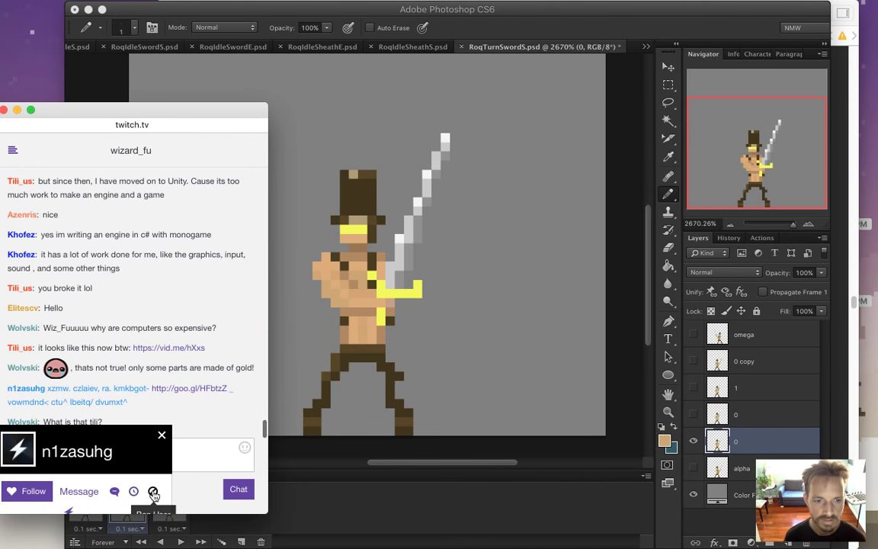
click(161, 435)
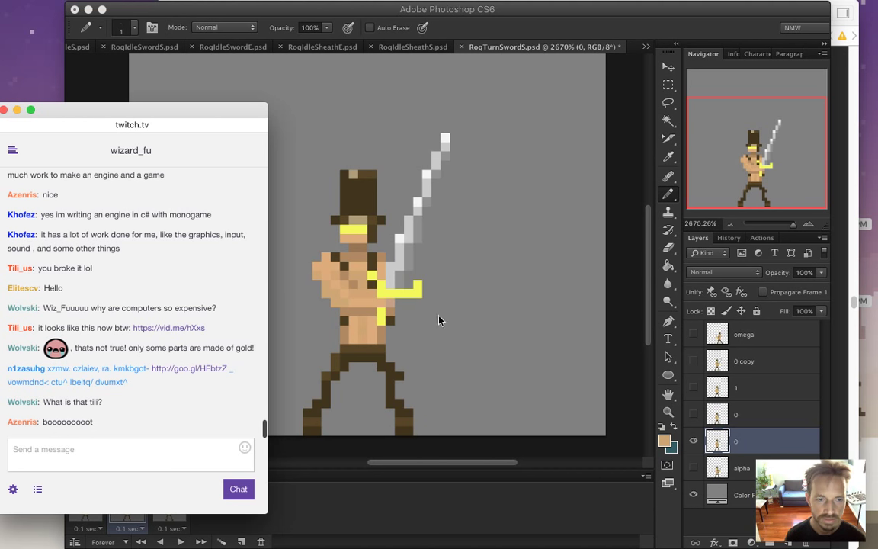
click(23, 368)
click(152, 451)
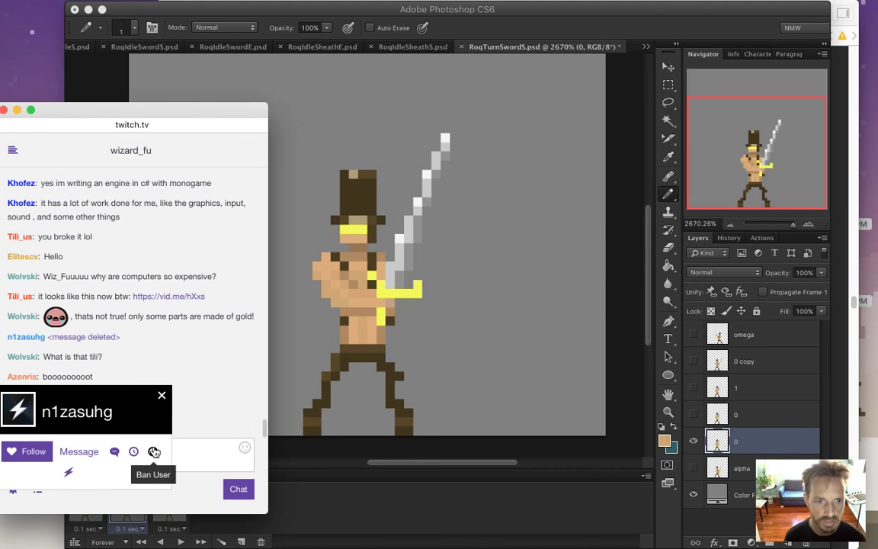
click(162, 396)
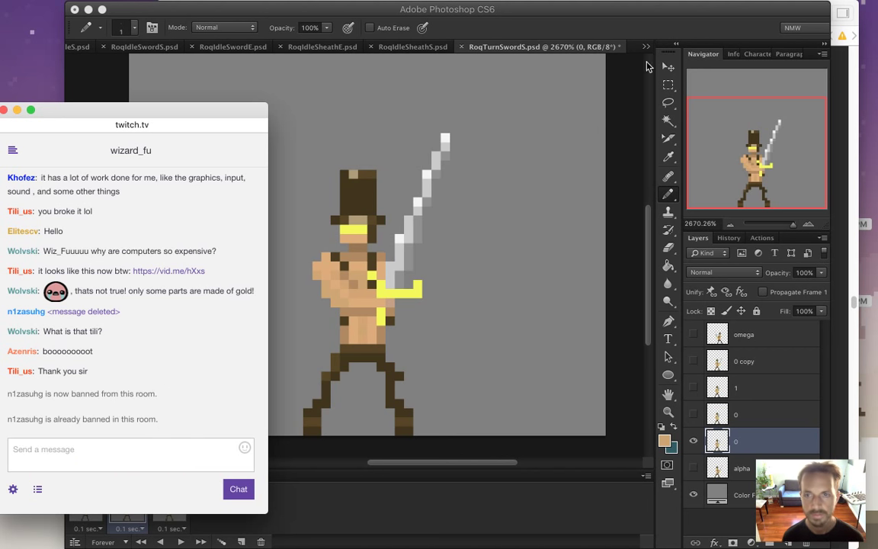
click(664, 25)
key(ctrl+s)
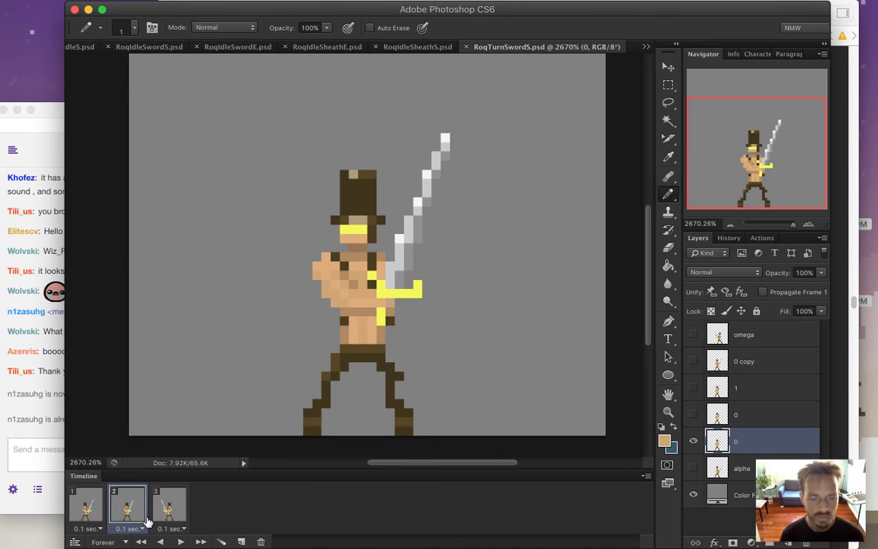
- Duplicate frame 2 as a new frame 3 showing layer 1 instead of layer 0, compare both frames, and select layer 1
click(240, 541)
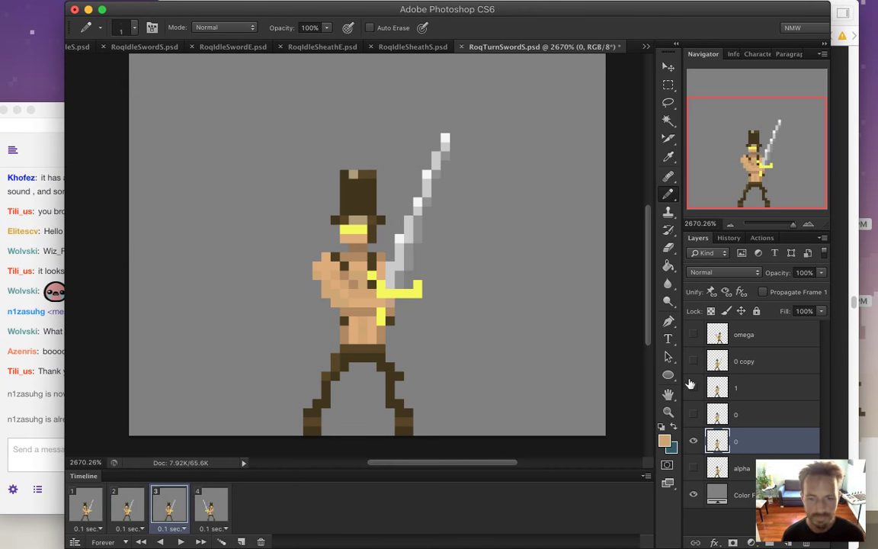
click(694, 441)
click(693, 387)
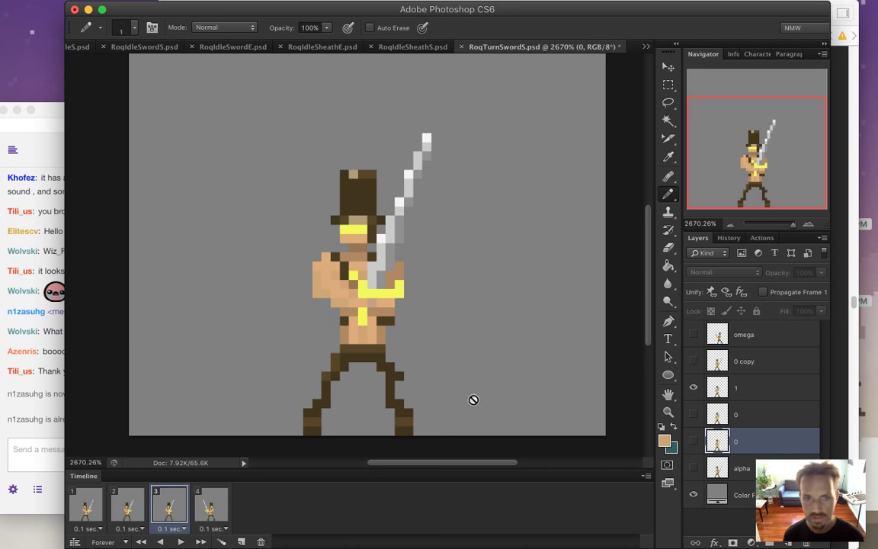
click(126, 506)
click(171, 510)
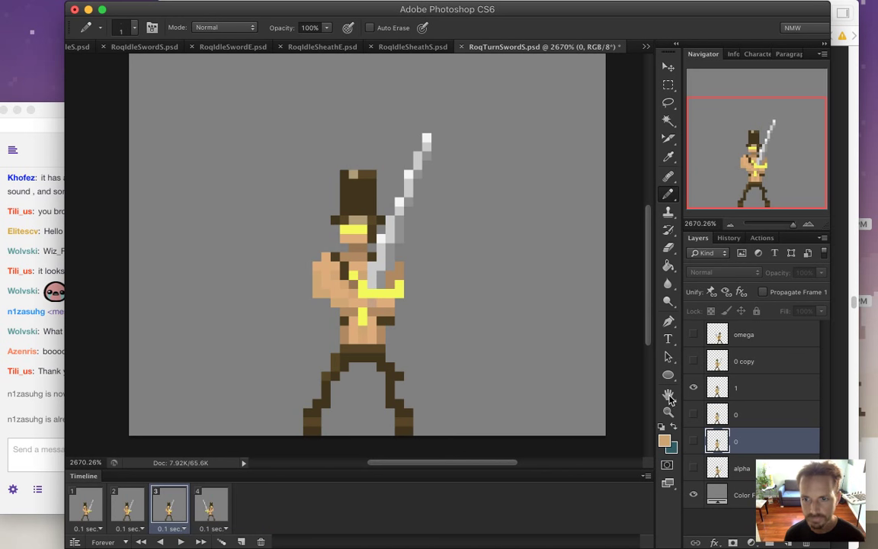
click(750, 398)
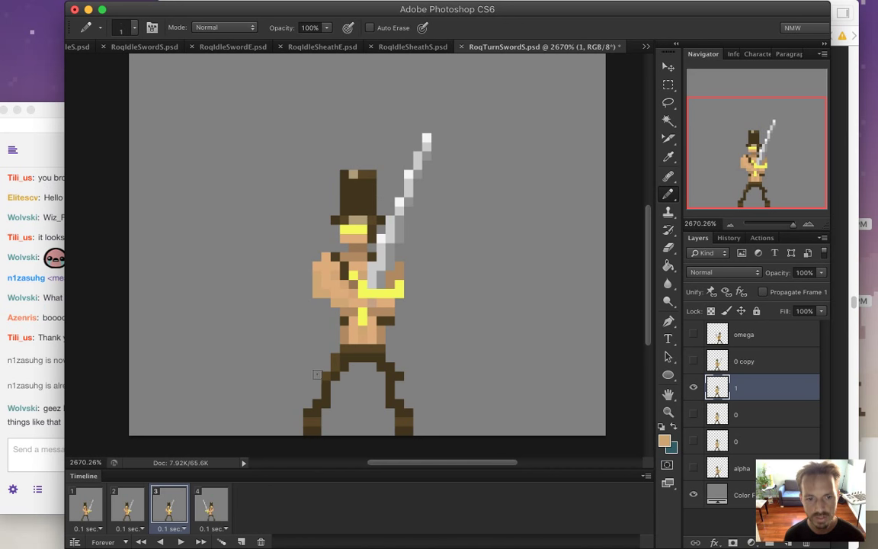
- Read the Twitch chat message about programming shaders, then return to Photoshop
click(28, 395)
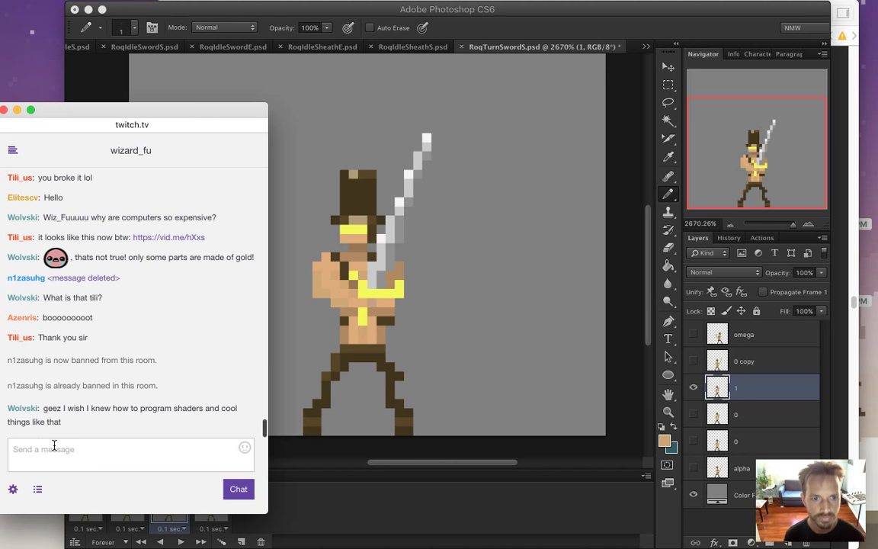
drag(64, 418, 102, 408)
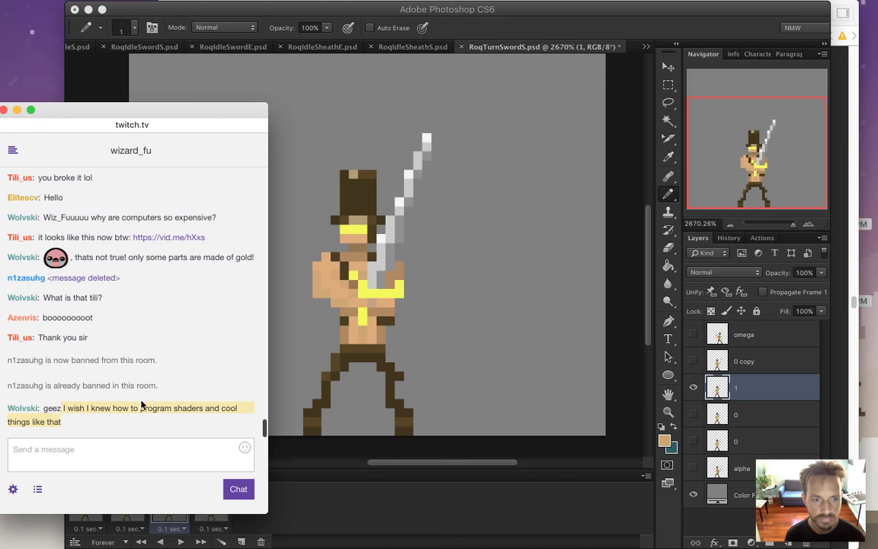
click(635, 35)
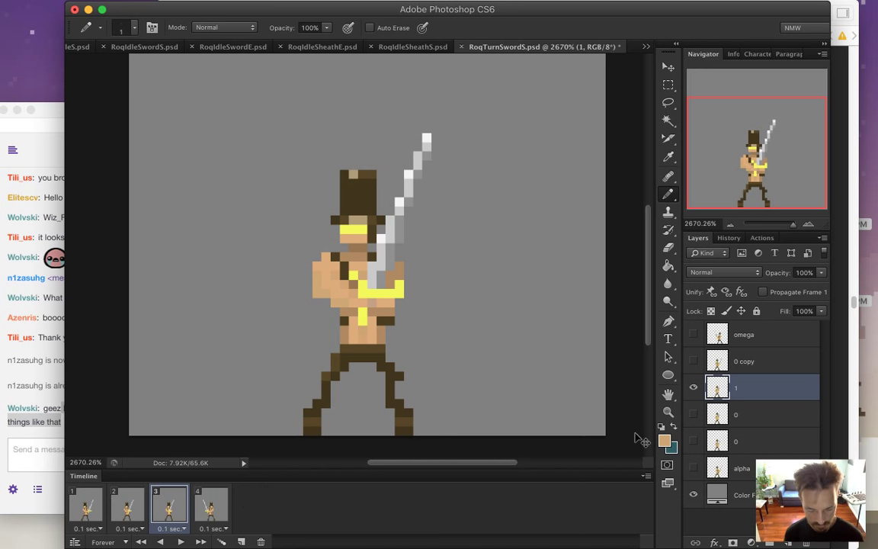
- Duplicate layer 1 and rename the copy as 2
key(super+j)
double_click(747, 388)
text(2)
key(Return)
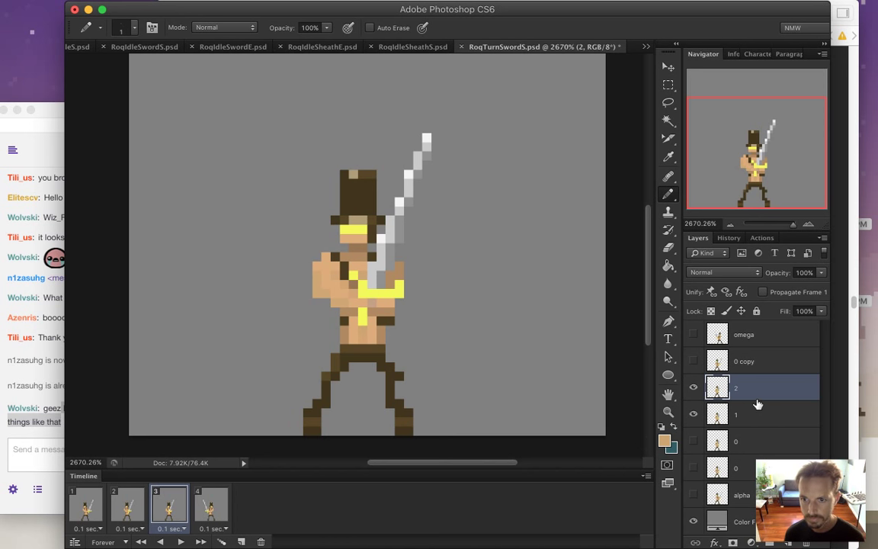
- Measure from the left canvas edge to the figure's hat with a rectangular selection, then deselect
key(v)
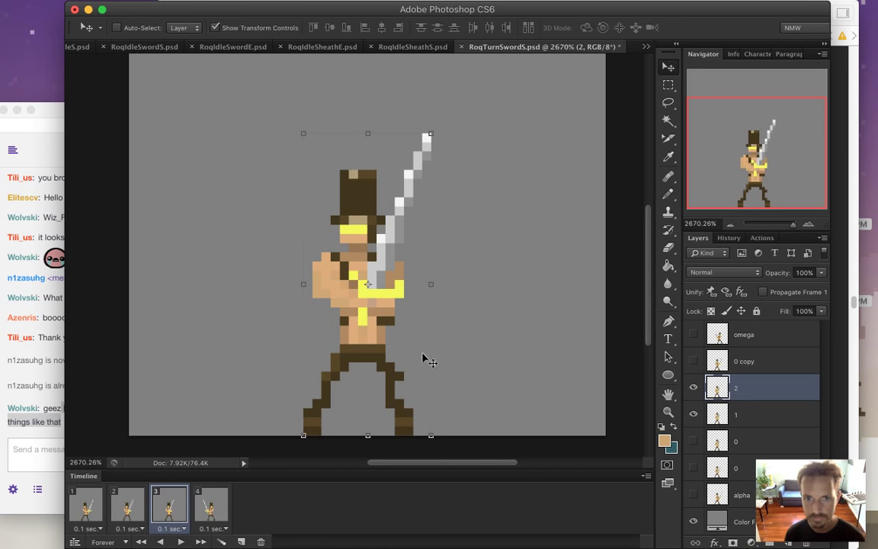
key(m)
drag(118, 150, 358, 215)
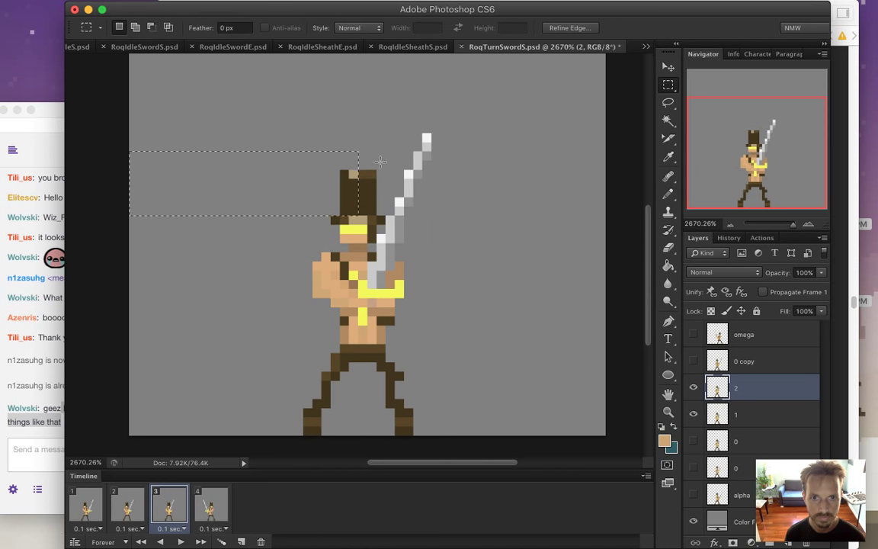
drag(109, 160, 359, 224)
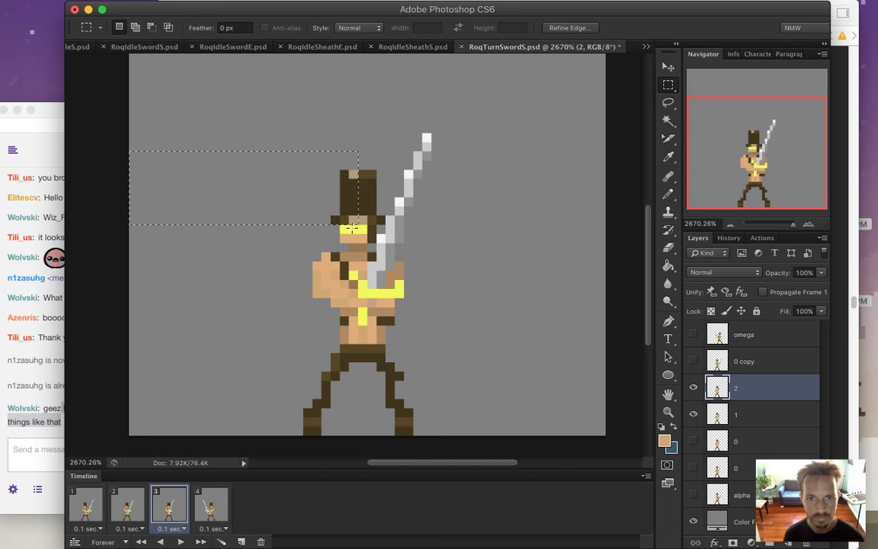
click(215, 201)
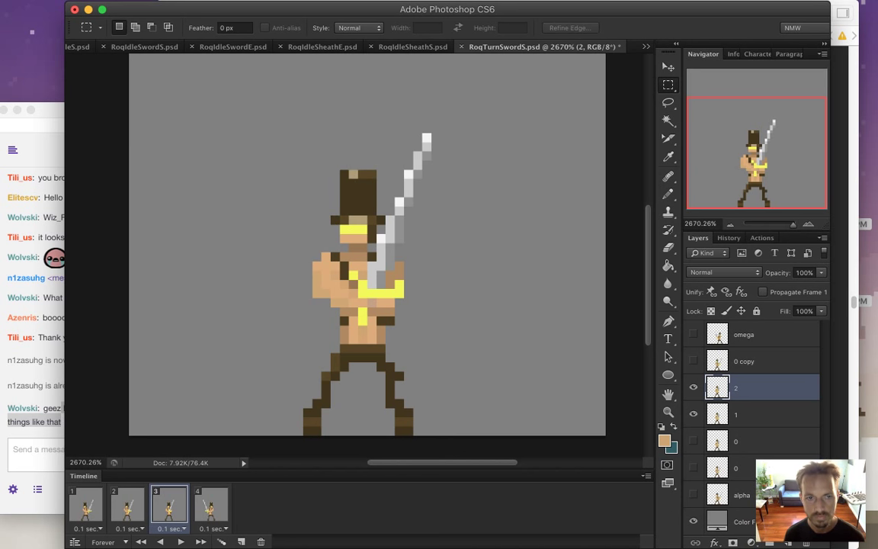
- Flip the figure on layer 2 horizontally, shift it one pixel left, and hide layer 1
key(v)
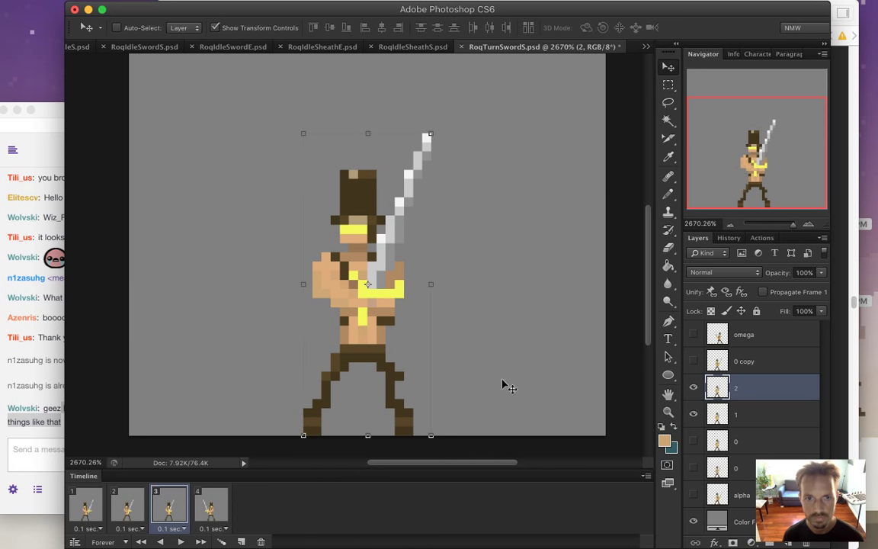
click(302, 283)
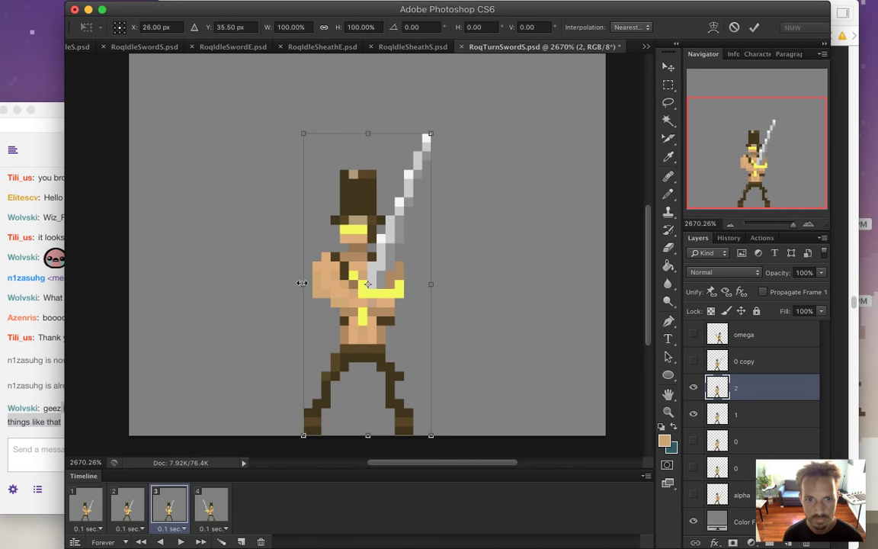
right_click(352, 233)
click(386, 412)
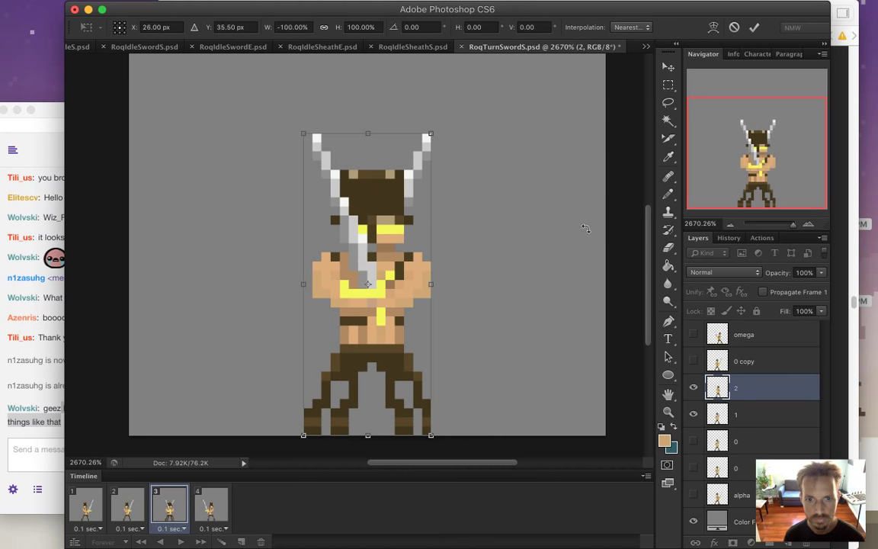
key(Return)
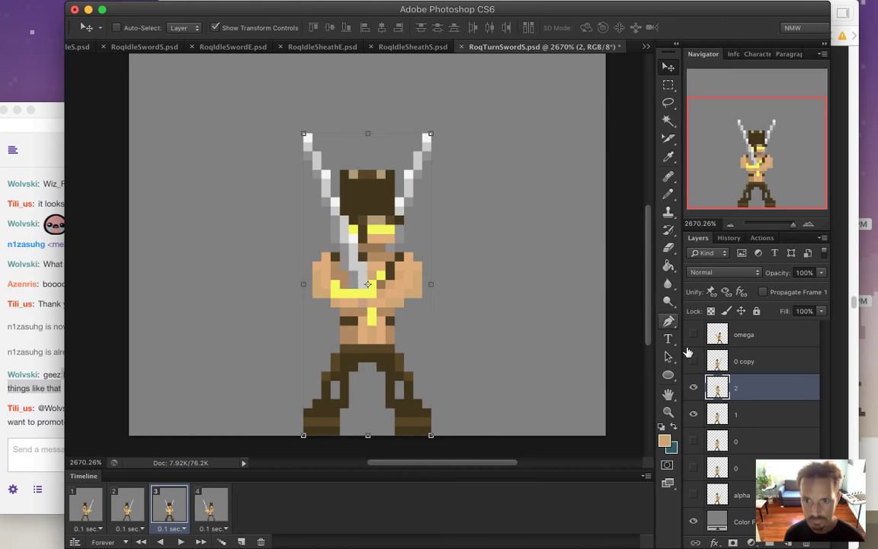
click(693, 414)
- Check the flipped figure's distance from the right canvas edge with a rectangular selection, then deselect
key(m)
drag(613, 161, 380, 208)
key(ctrl+d)
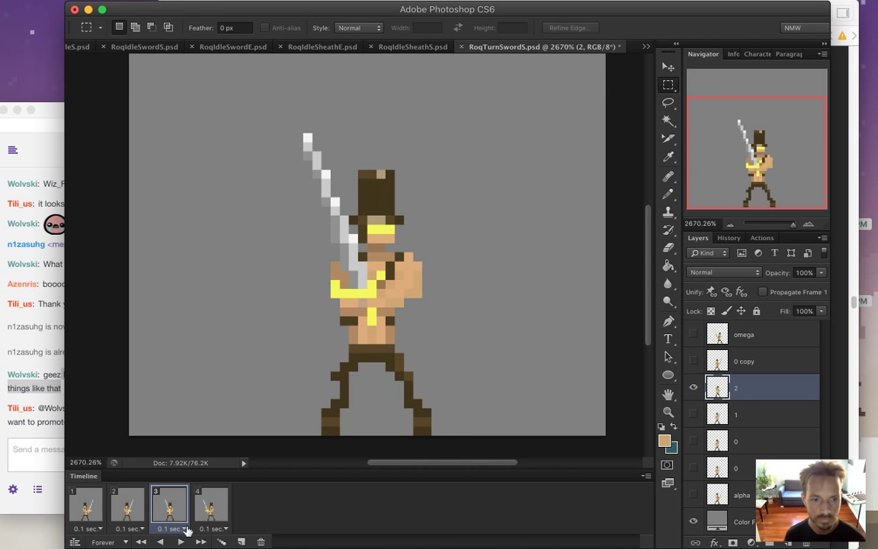
- Play back the turn animation and compare frames 2 and 3 by alternating between them
key(space)
click(162, 505)
key(space)
click(187, 503)
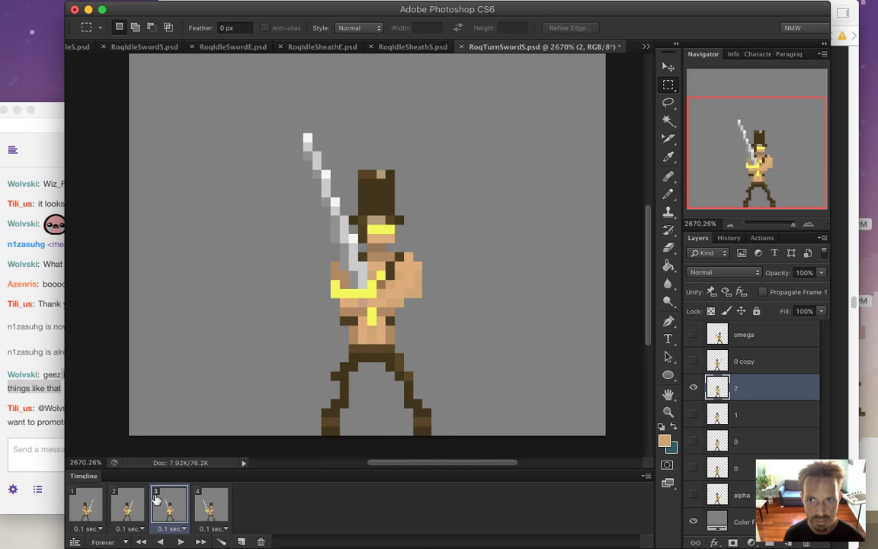
click(127, 506)
click(163, 512)
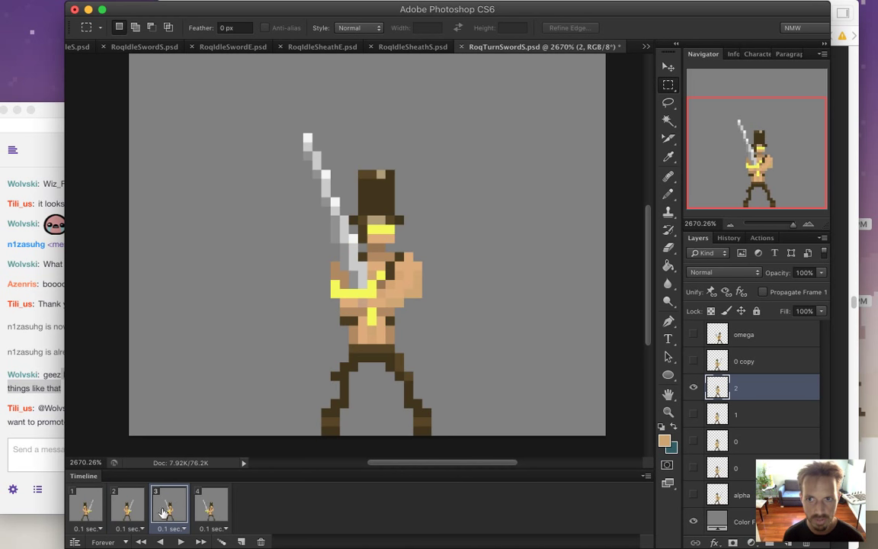
click(127, 511)
click(164, 512)
- Read the Twitch chat replies, view the sketch at imgur.com/KGxo8yk, close it, and return to Photoshop
click(20, 448)
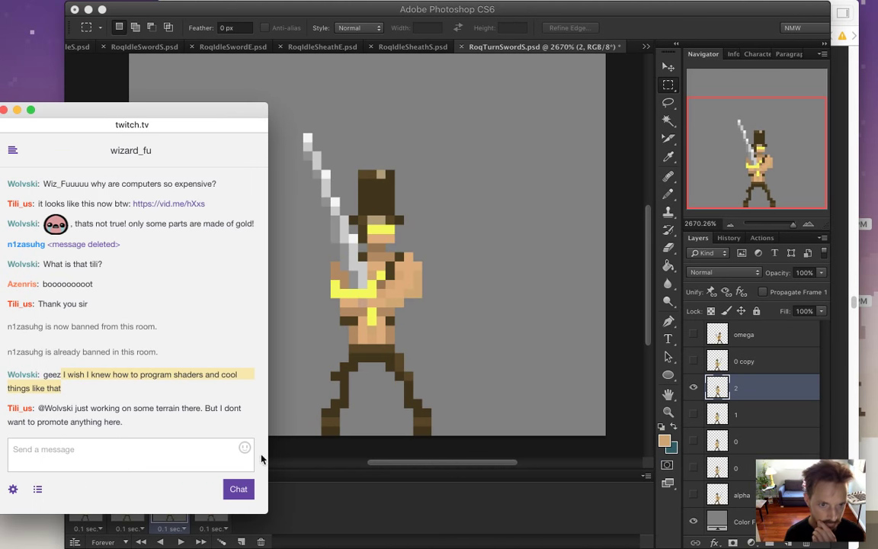
drag(75, 407, 100, 421)
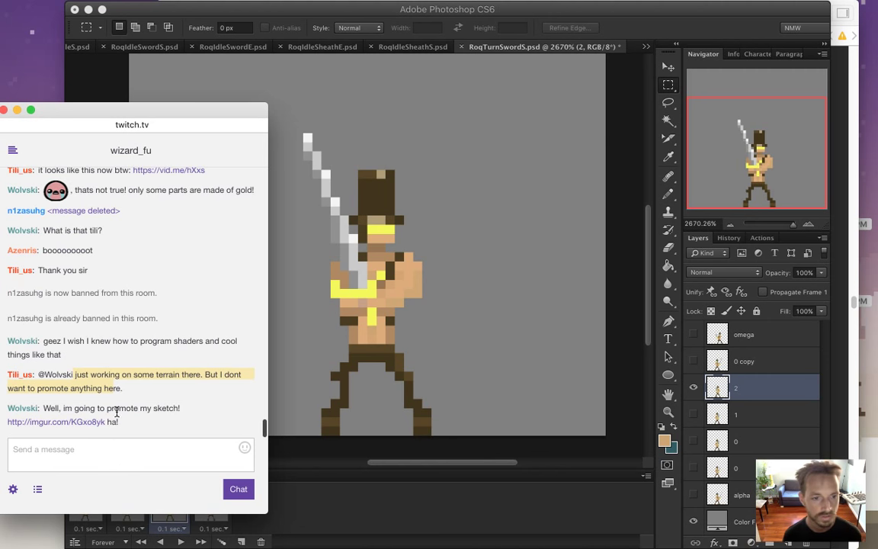
click(76, 422)
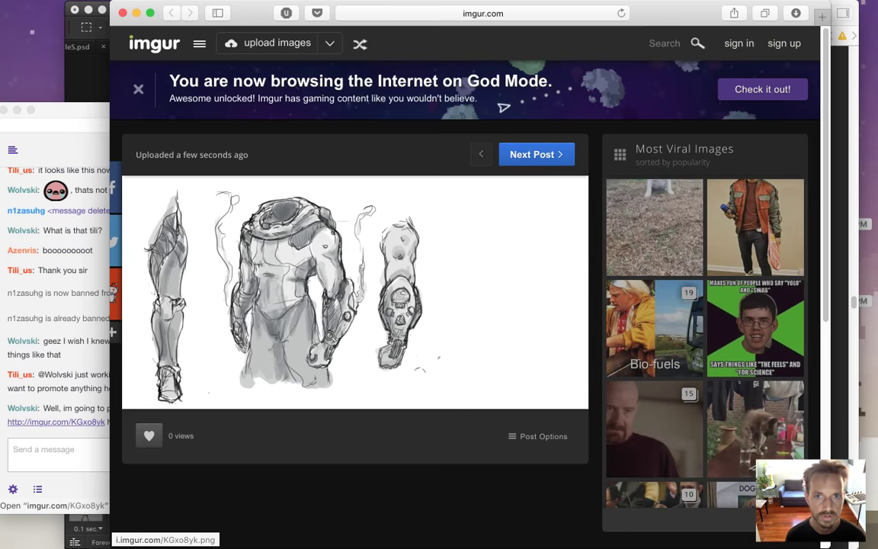
click(121, 13)
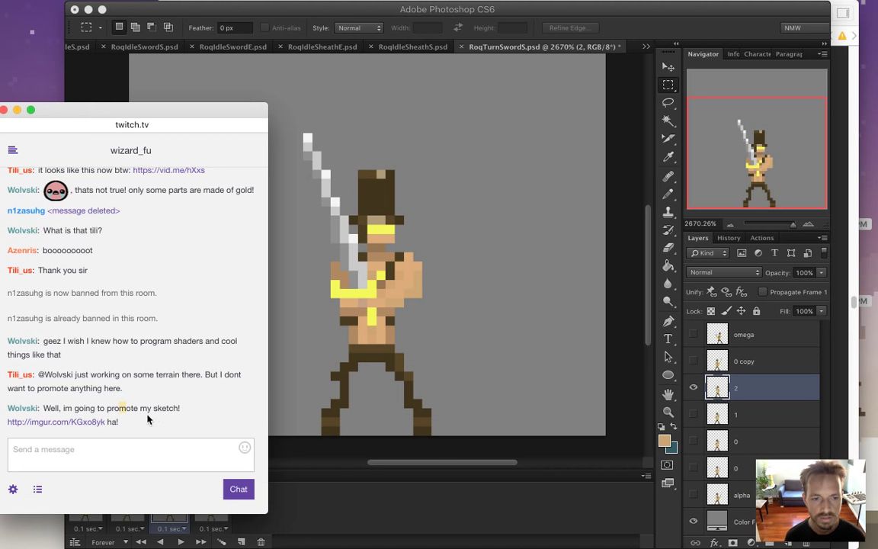
click(416, 469)
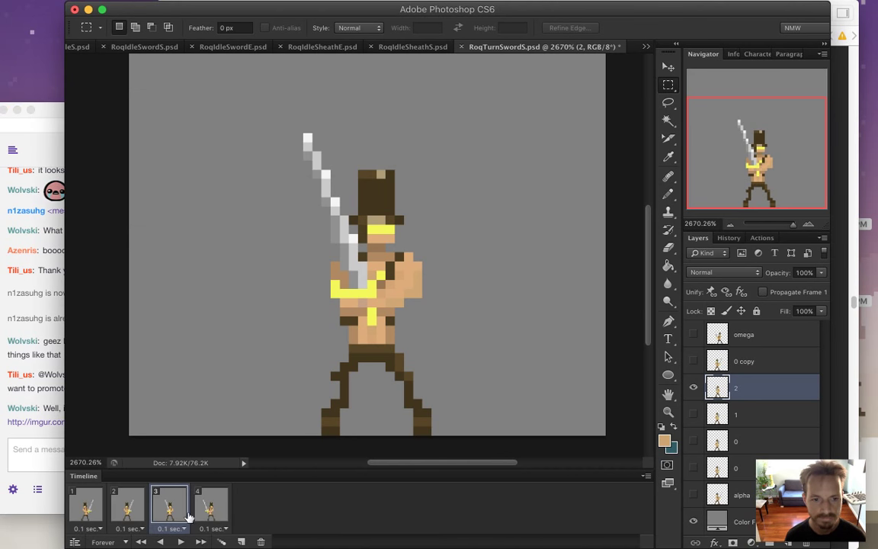
- Step forward and back through frames 1 to 4 to examine the motion of the turn
click(88, 507)
click(126, 506)
click(169, 507)
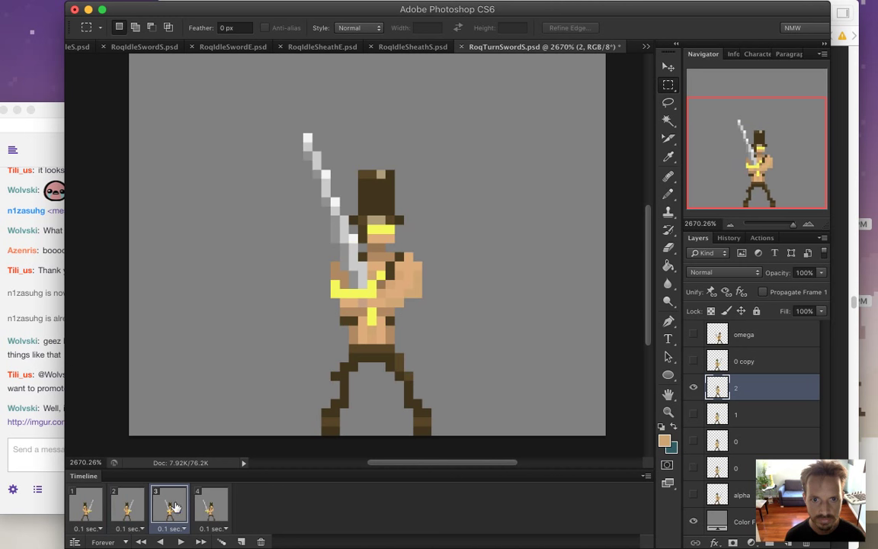
click(228, 510)
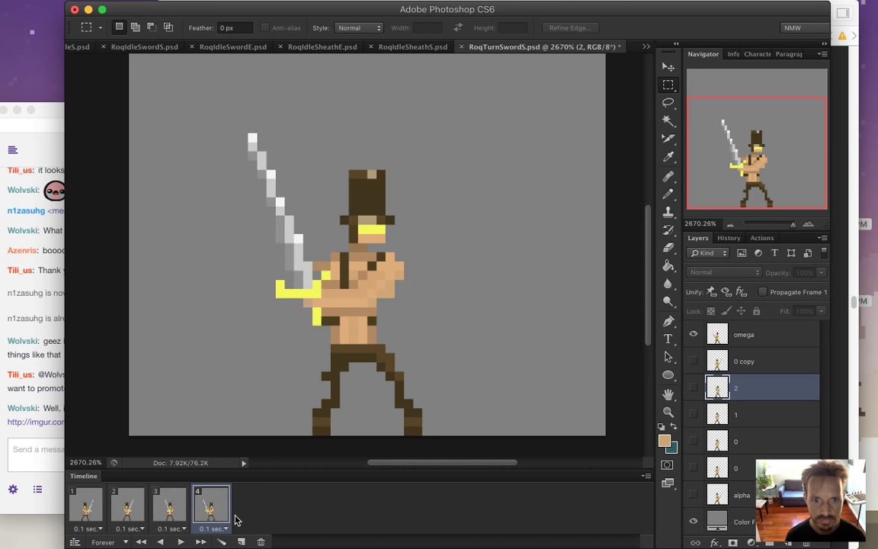
click(171, 508)
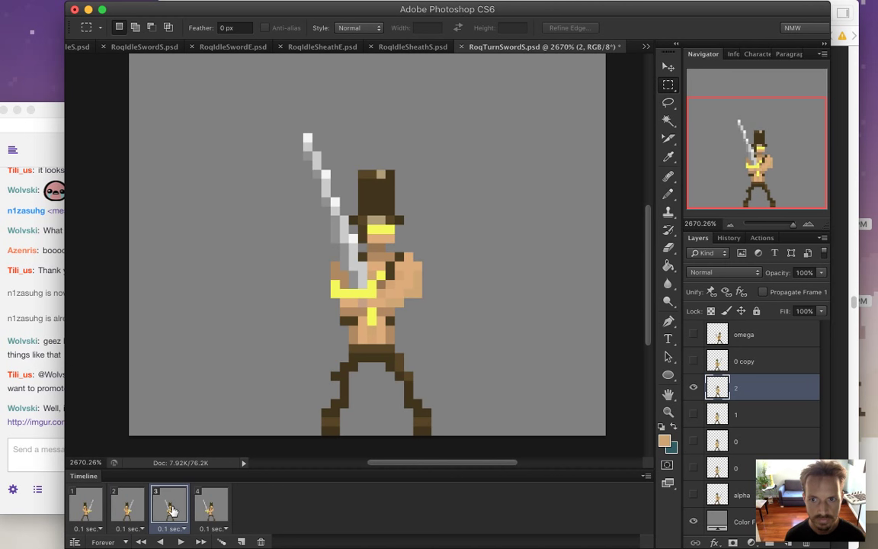
click(126, 509)
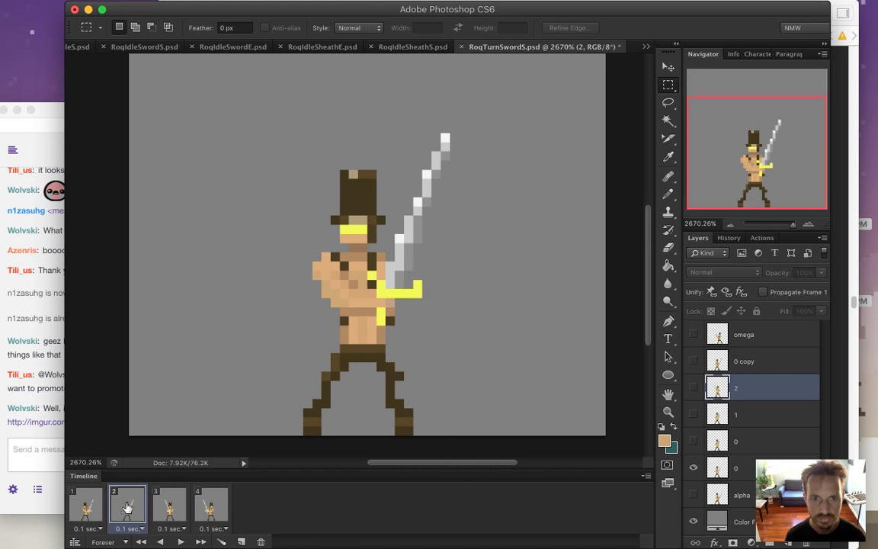
click(90, 507)
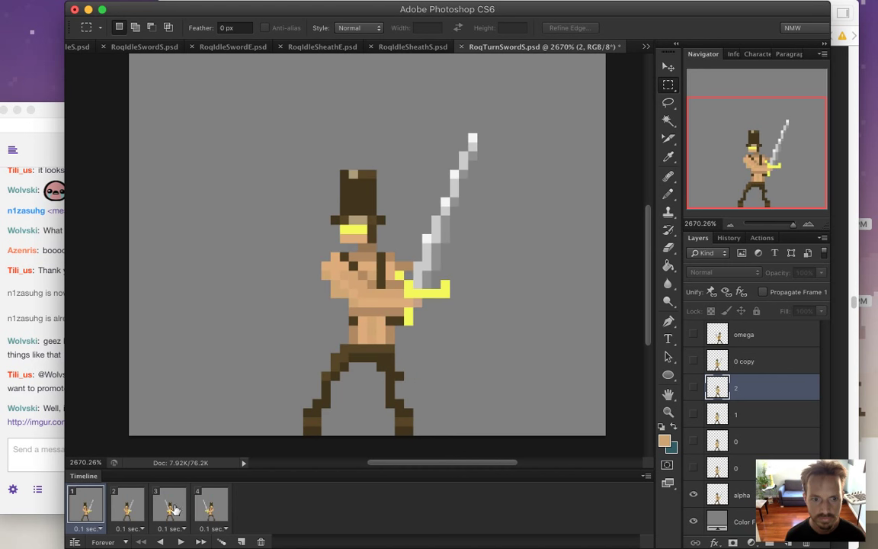
- Duplicate frame 1 and make the new frame 2 show the lower 0 layer instead of alpha
click(240, 541)
click(692, 495)
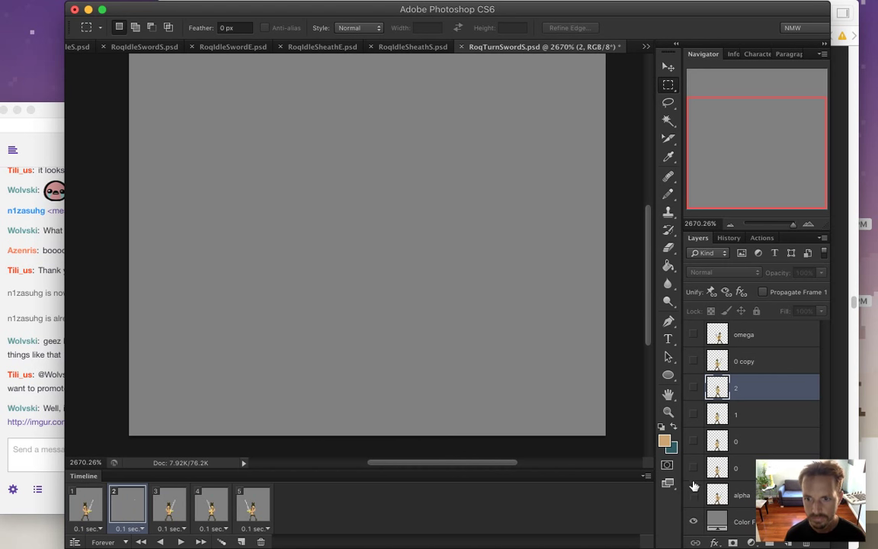
click(693, 469)
click(692, 469)
click(692, 440)
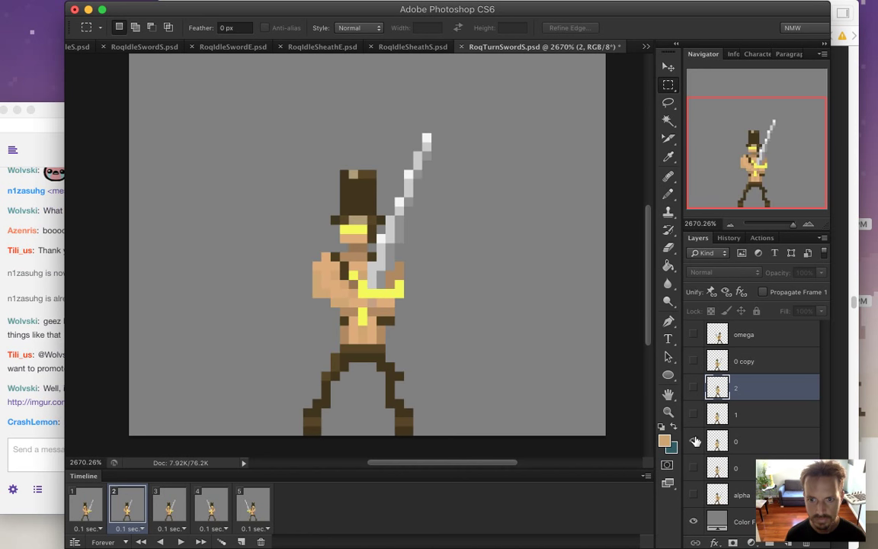
click(692, 469)
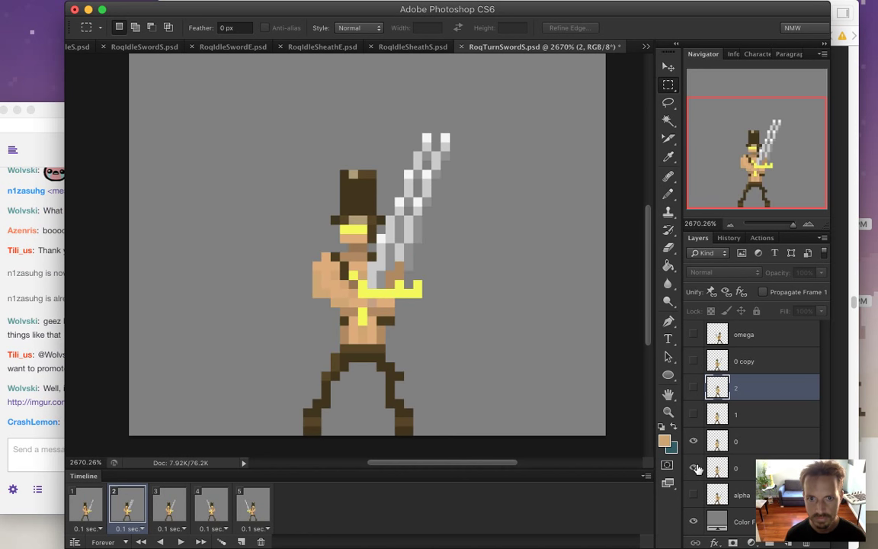
click(693, 442)
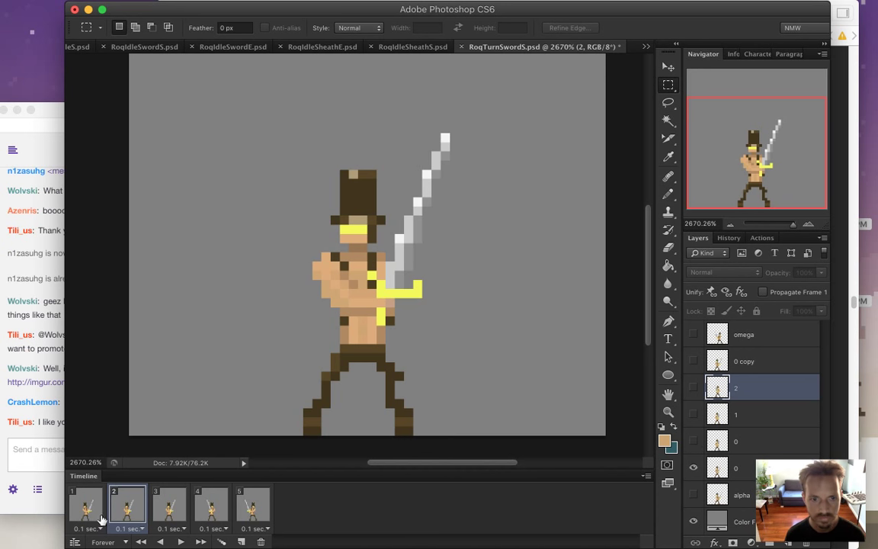
- Compare frame 2 with frame 3, then check layer 1 and both 0 layers in frame 2, keeping only the lower 0 layer shown
click(174, 510)
click(134, 509)
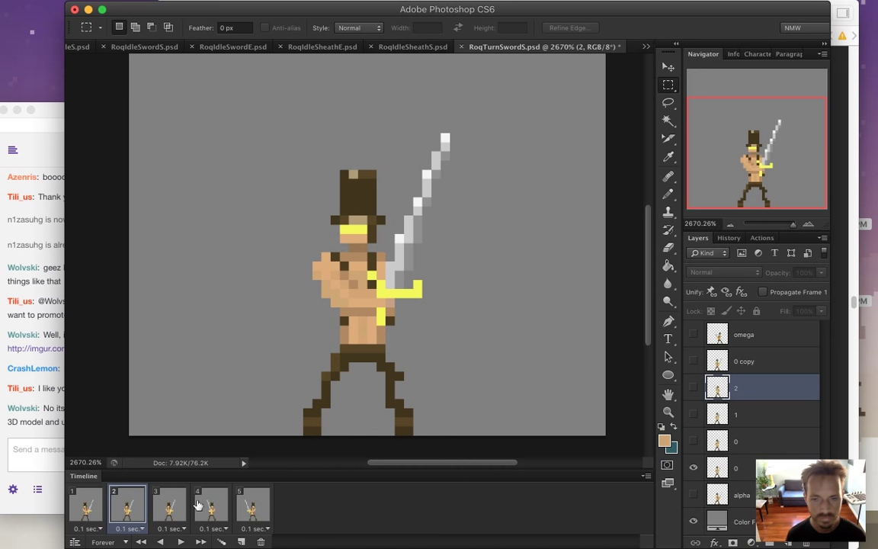
click(692, 467)
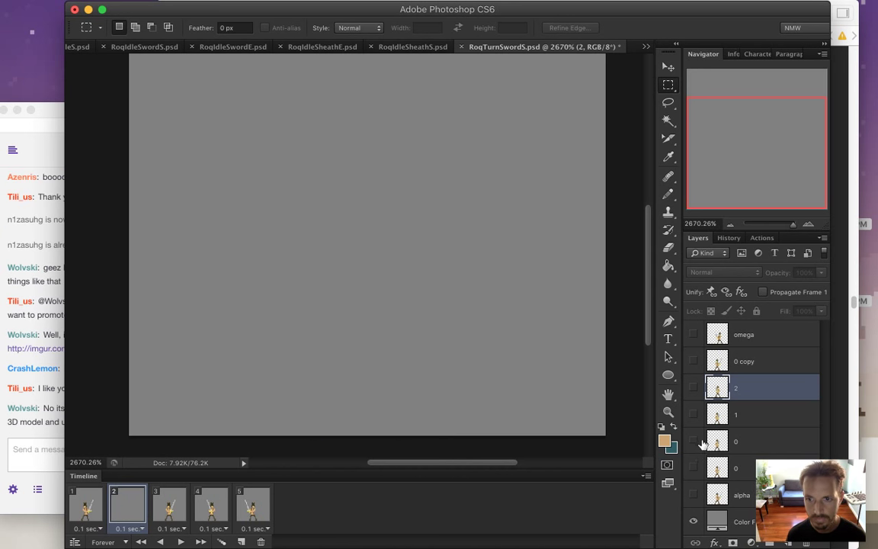
click(694, 414)
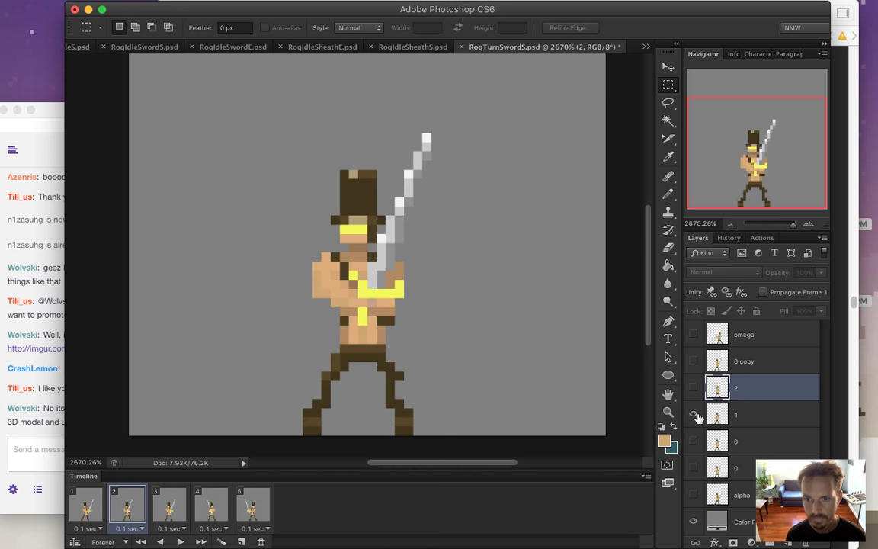
click(692, 415)
click(693, 442)
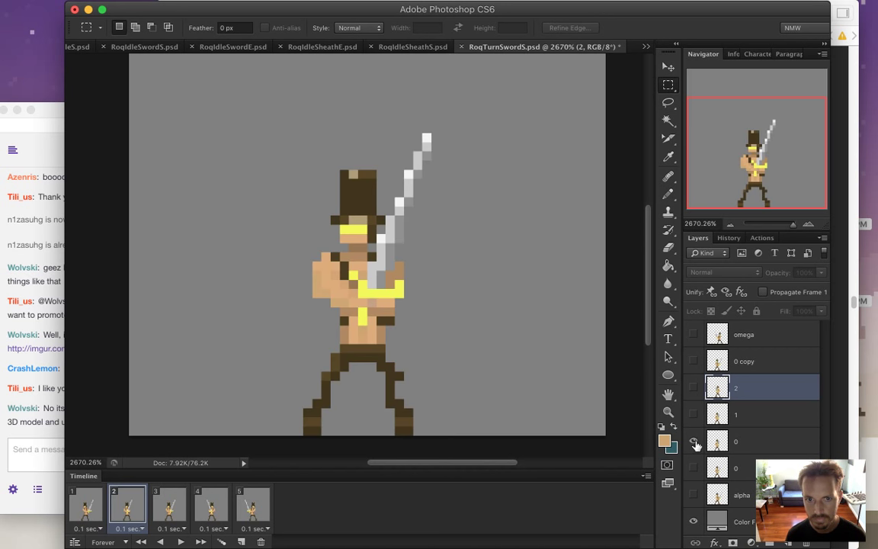
click(693, 442)
click(693, 467)
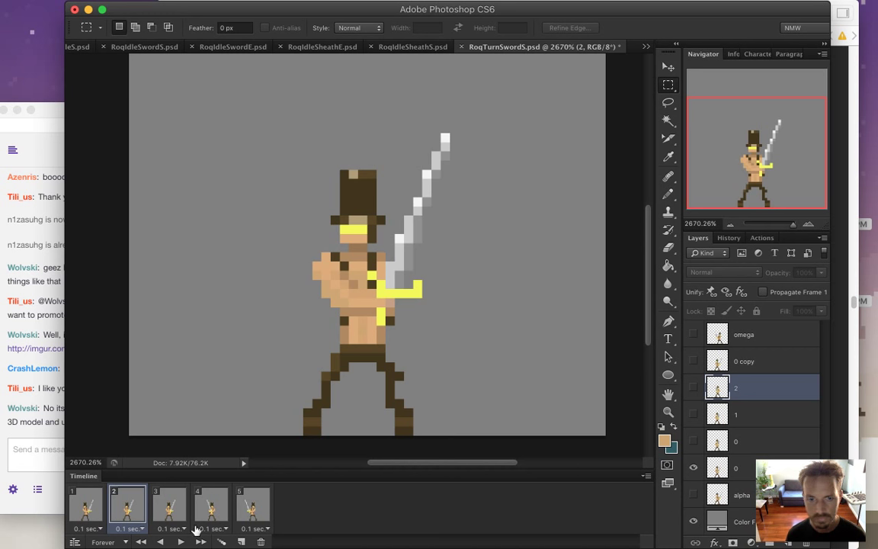
- Make frame 3 show the upper 0 layer instead of the lower one, and check frame 4
click(168, 511)
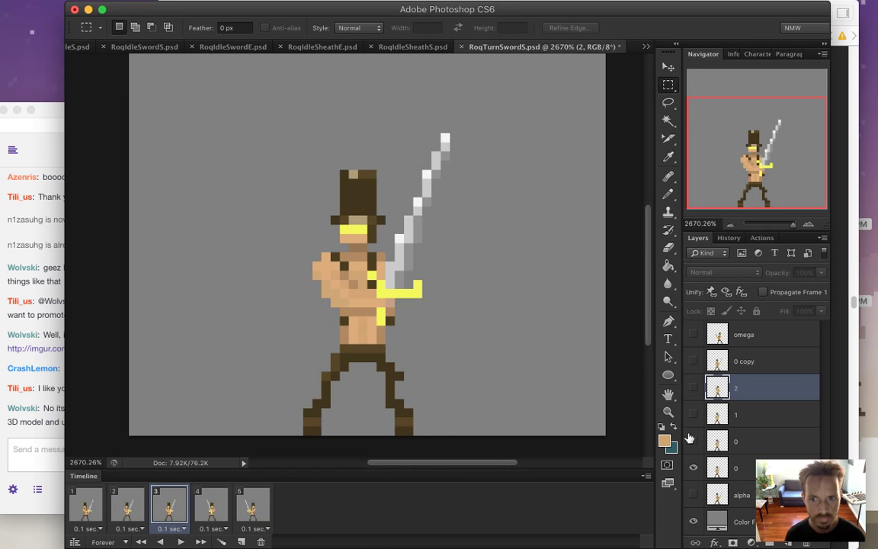
click(692, 468)
click(694, 442)
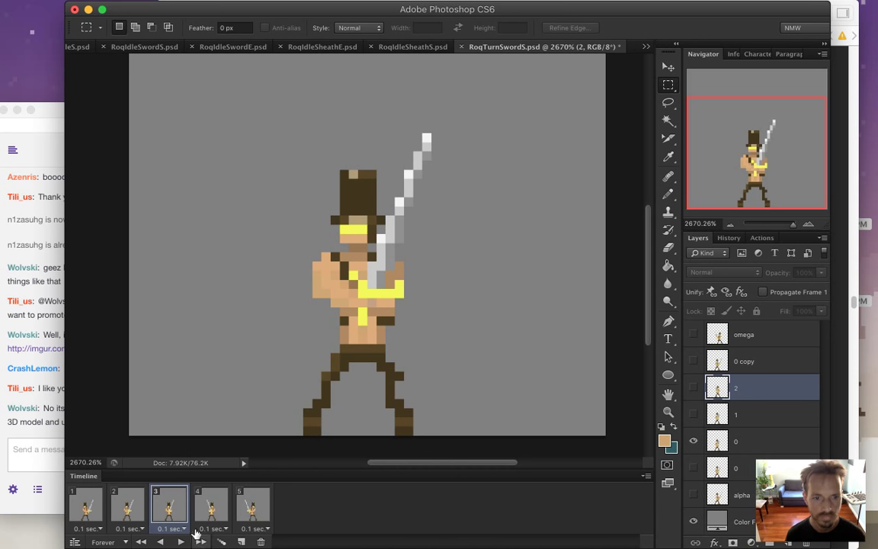
click(212, 510)
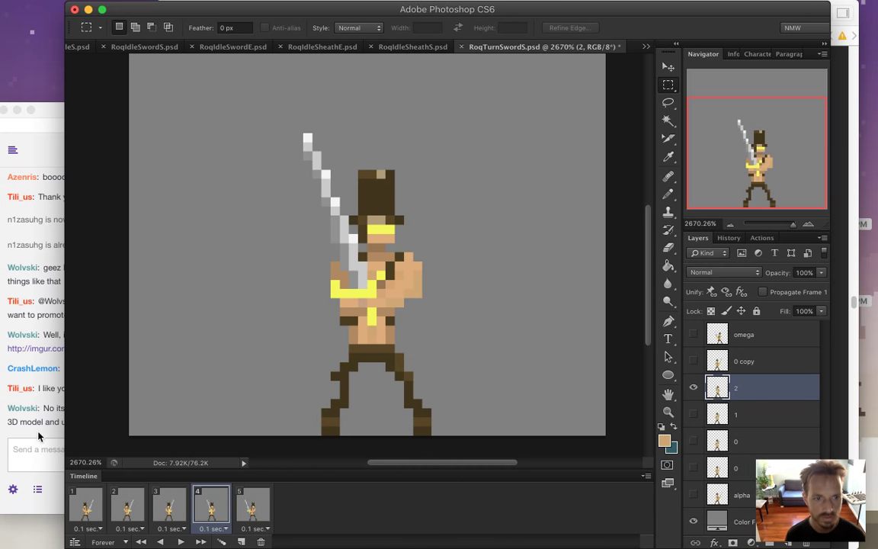
- Switch to the Twitch chat, read the latest messages about the sketch, and return to Photoshop
click(48, 438)
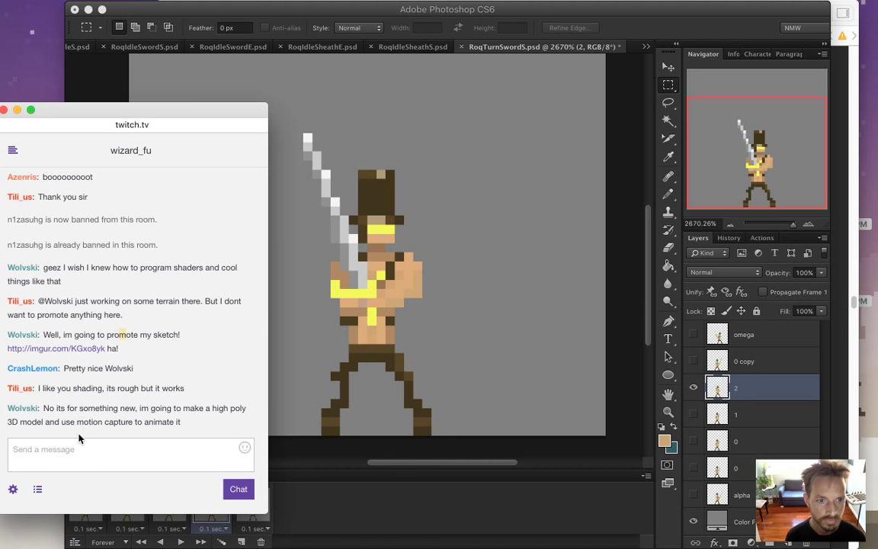
drag(64, 409, 87, 415)
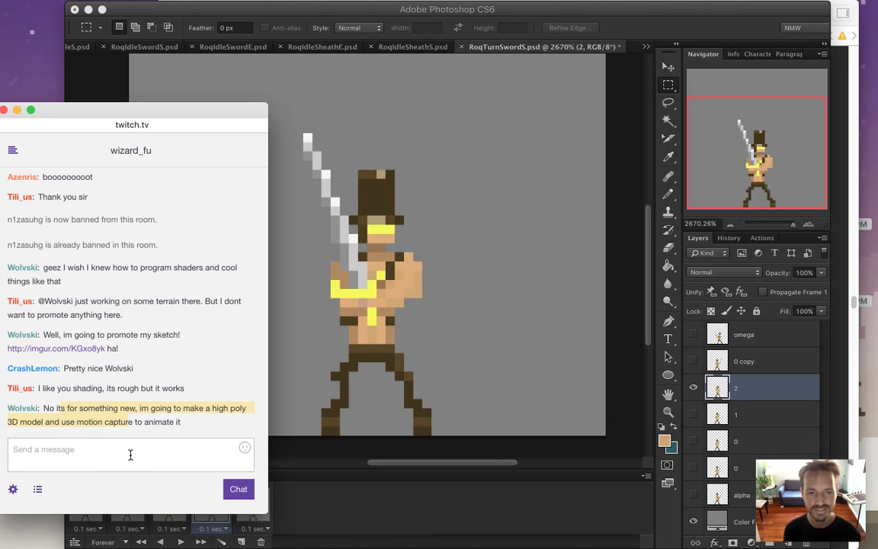
click(318, 451)
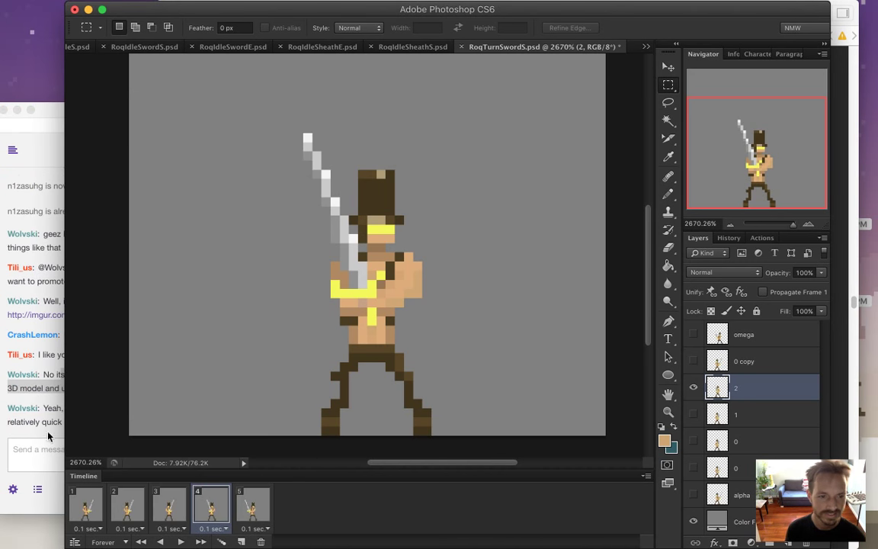
click(40, 437)
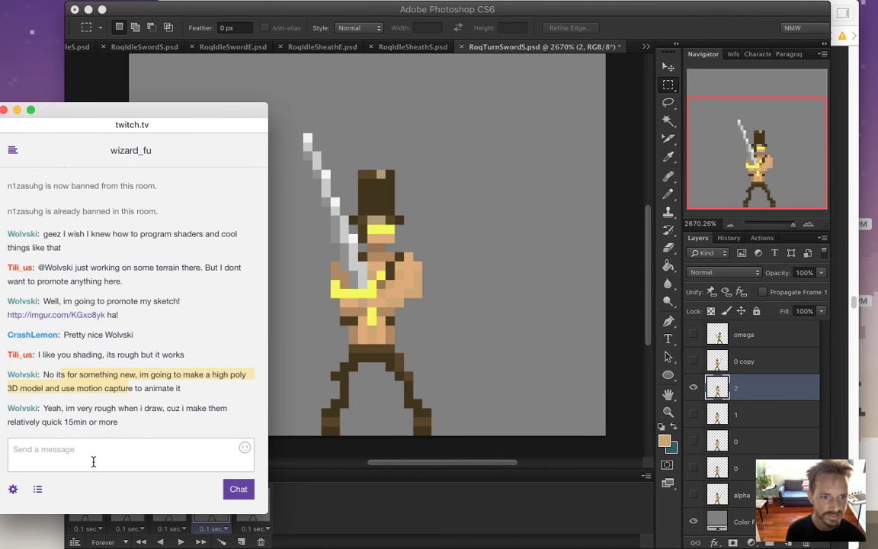
drag(86, 409, 116, 419)
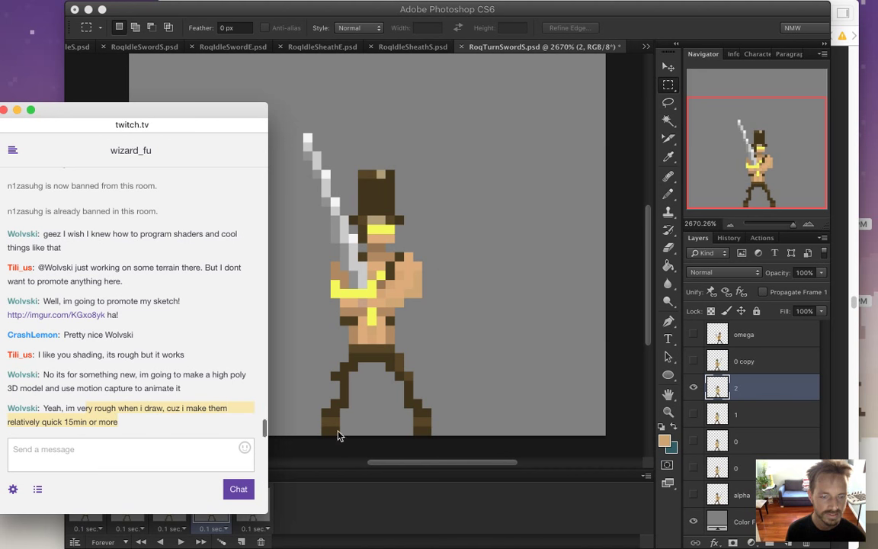
click(326, 452)
- Compare frames 3 and 4, then duplicate frame 4 and hide layer 2 in the new frame 5
click(170, 507)
click(208, 507)
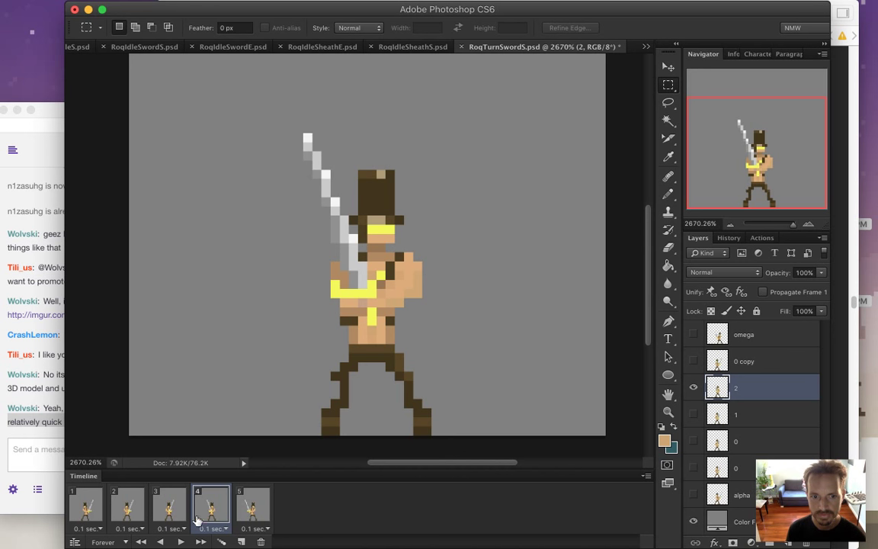
click(168, 514)
click(208, 513)
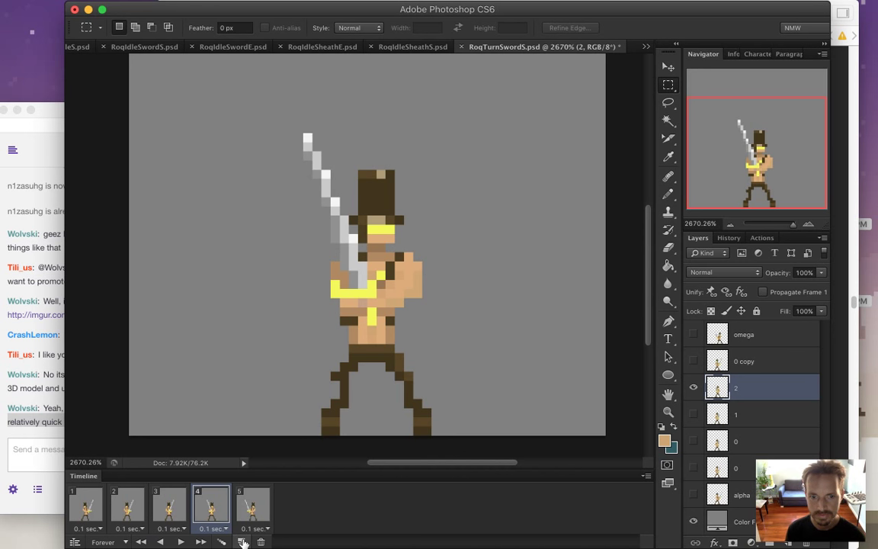
click(243, 541)
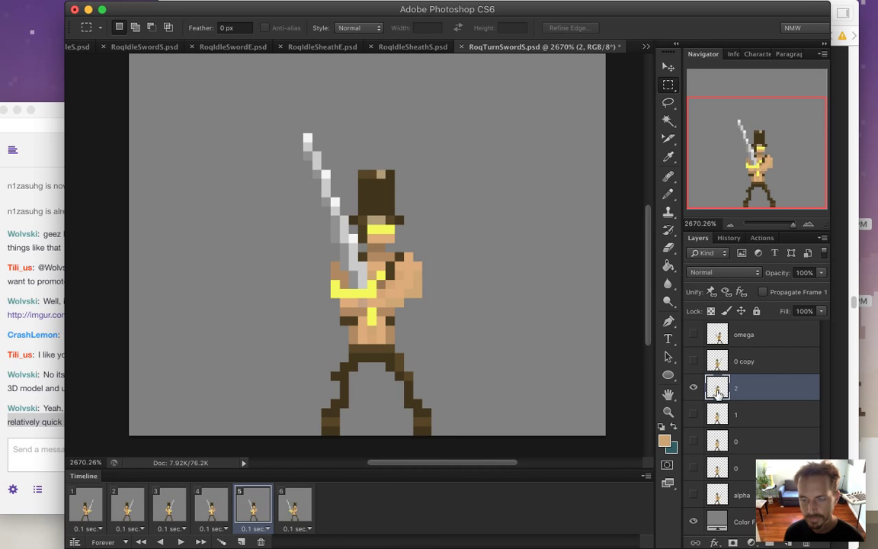
click(693, 361)
click(693, 361)
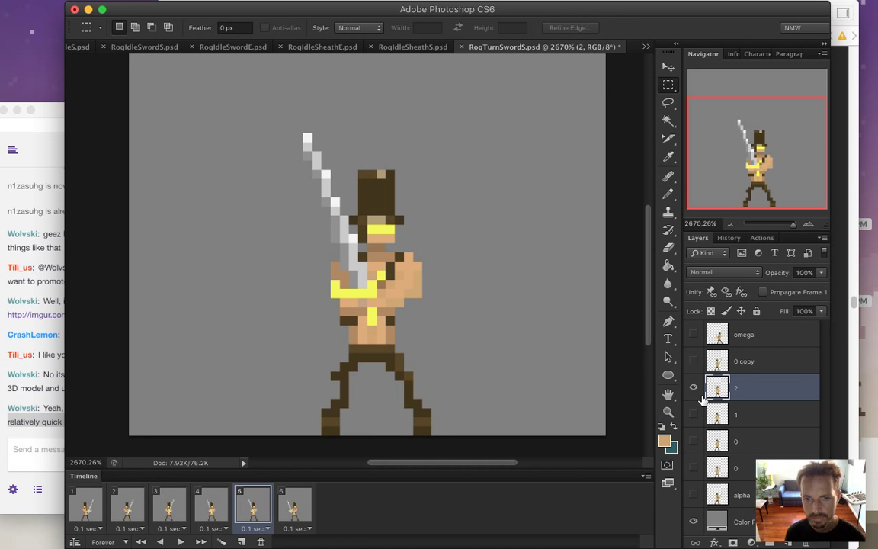
click(694, 388)
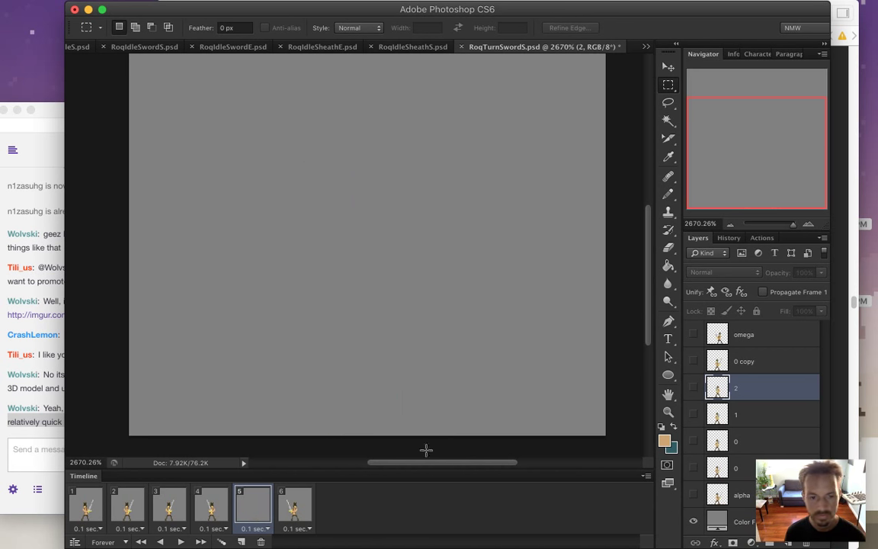
- Review frames 1 to 3 and switch frame 3 from the upper 0 layer to layer 1
click(86, 507)
click(130, 509)
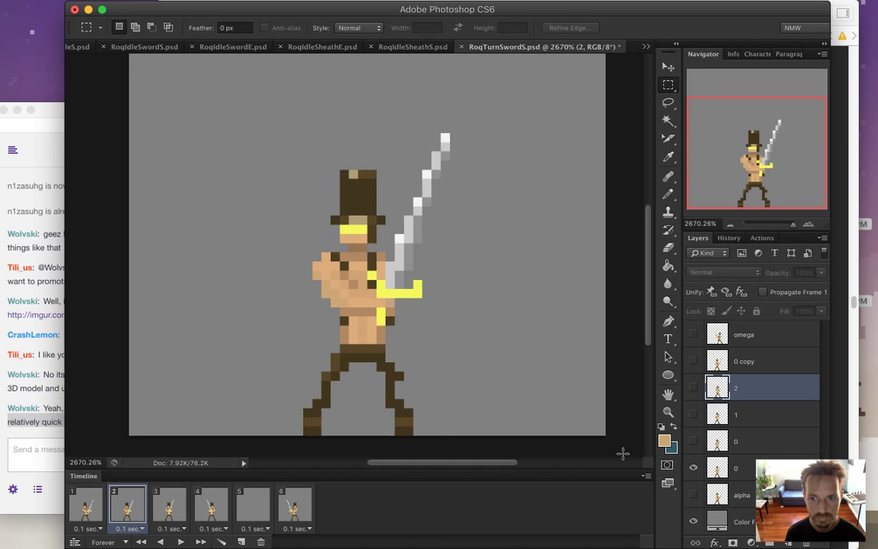
click(168, 509)
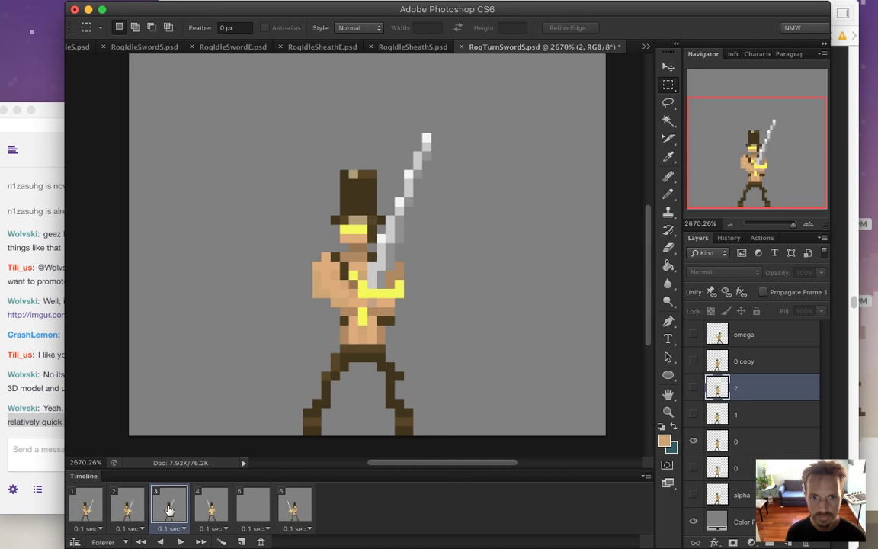
double_click(738, 440)
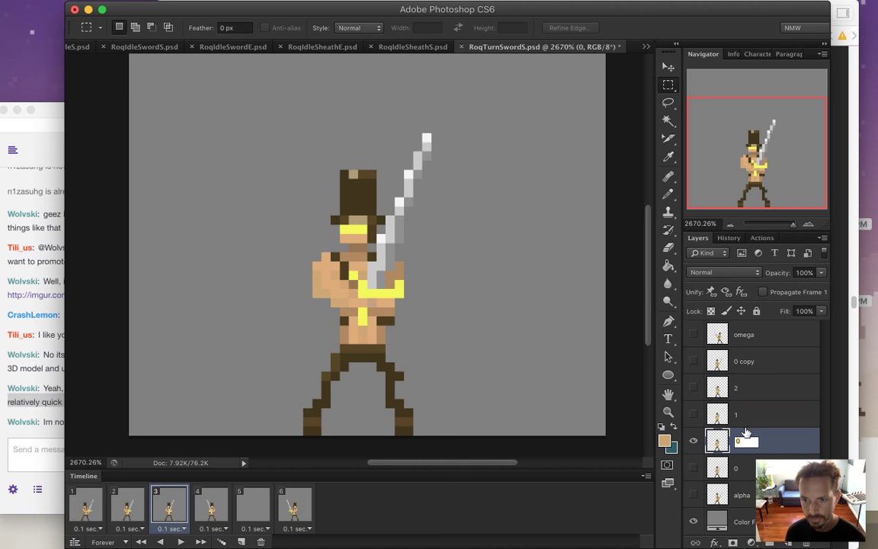
key(Return)
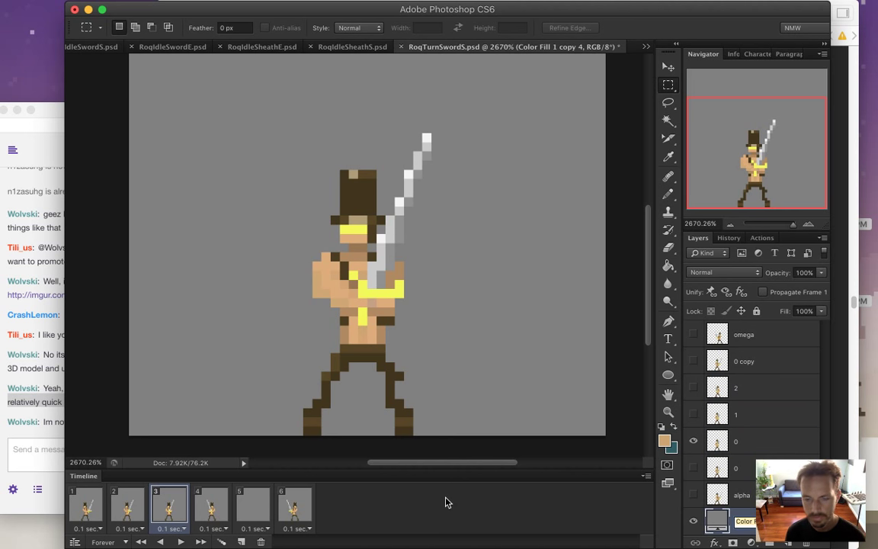
click(137, 516)
click(163, 507)
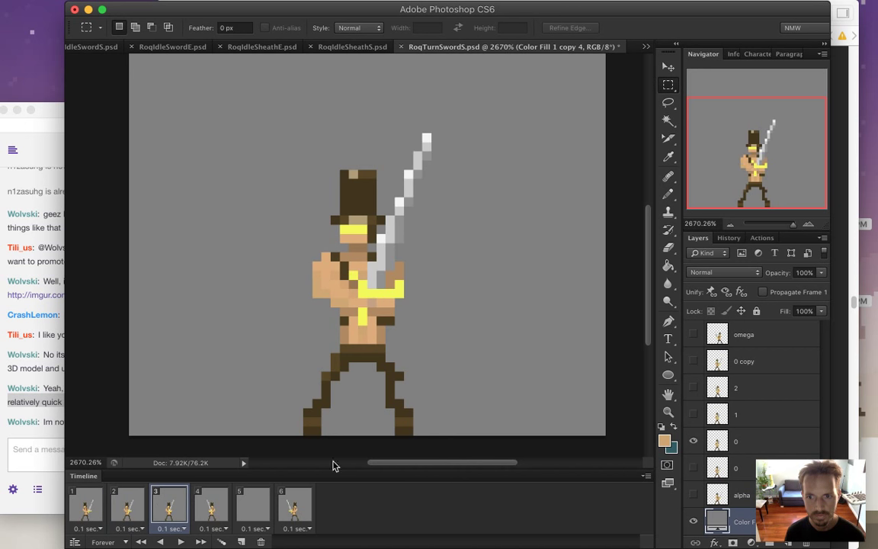
drag(695, 441, 692, 414)
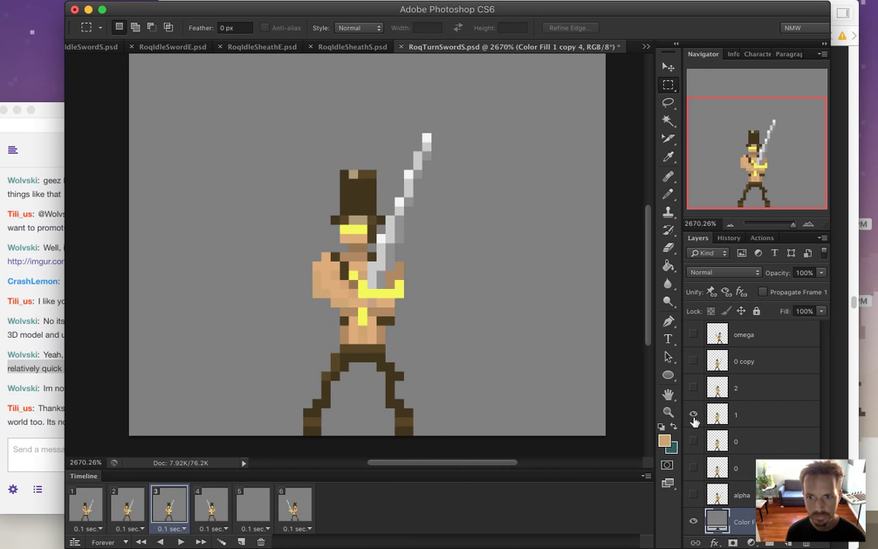
- Compare frames 2 and 3, then delete the redundant upper 0 layer
click(128, 509)
click(174, 506)
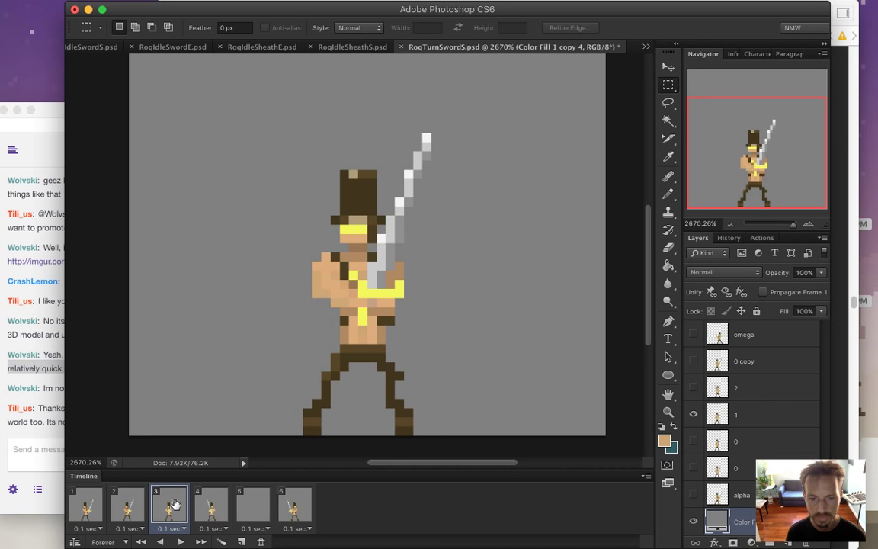
click(130, 509)
click(172, 507)
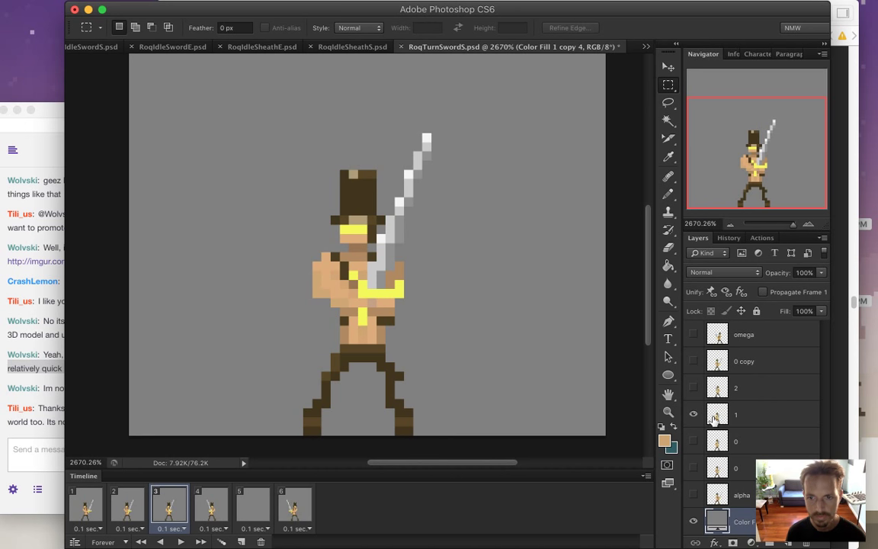
click(126, 508)
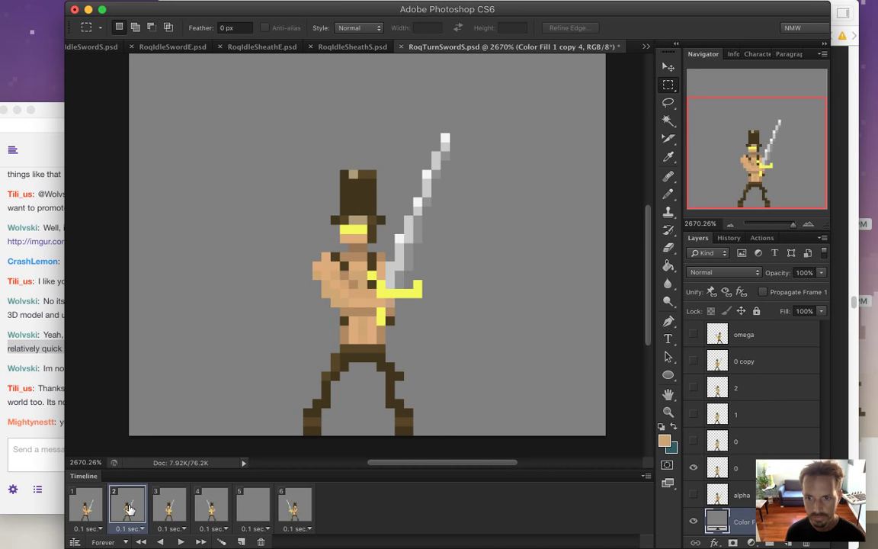
click(721, 436)
click(827, 543)
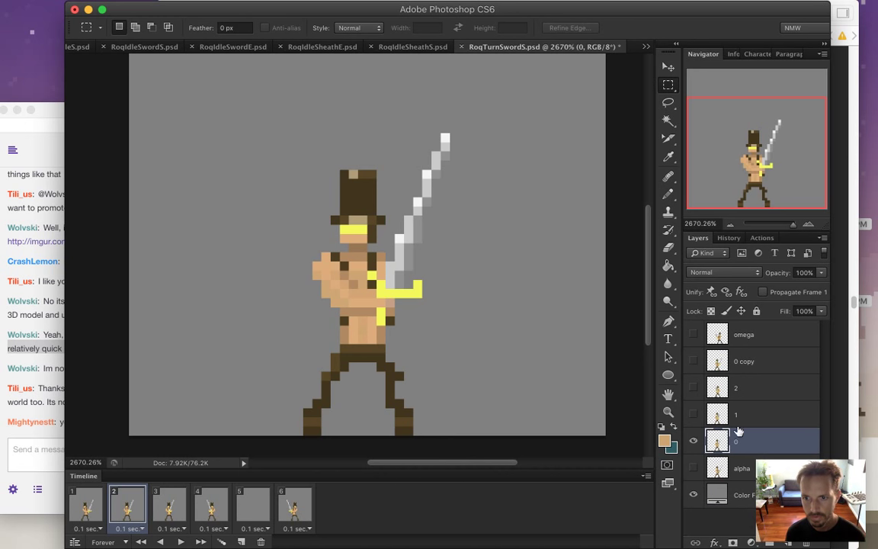
- Select layer 2 and alternate between frames 3 and 4 to compare the poses
click(754, 389)
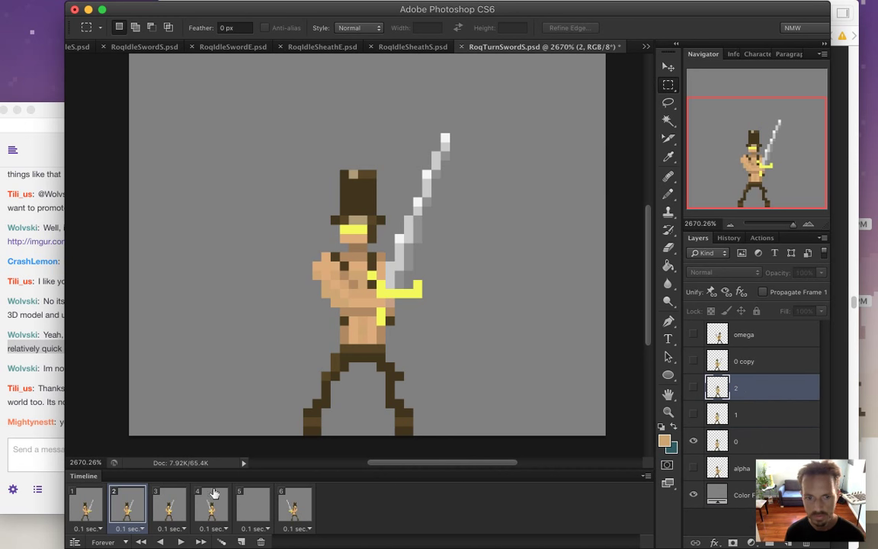
click(171, 507)
click(215, 506)
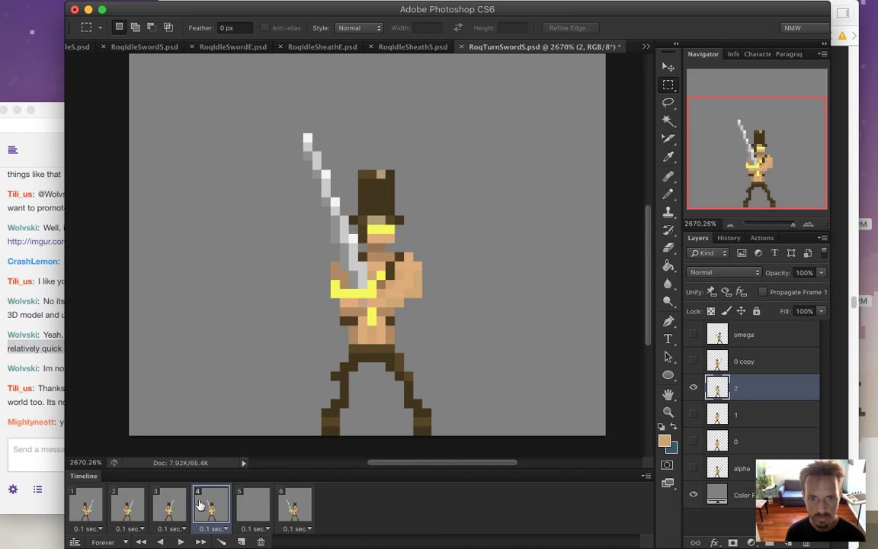
click(164, 505)
- Switch to the Twitch chat, watch the linked vid.me shading test video, and read the newest message
click(30, 396)
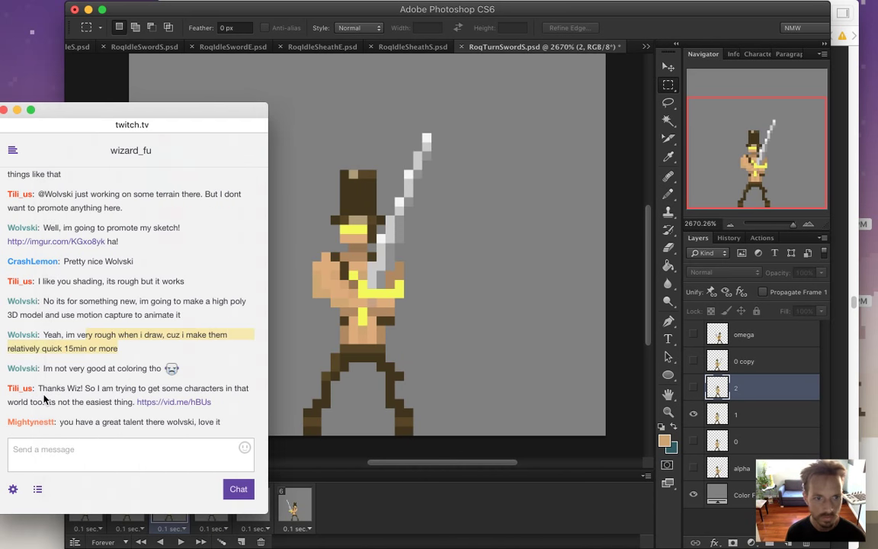
scroll(77, 414, down, 1)
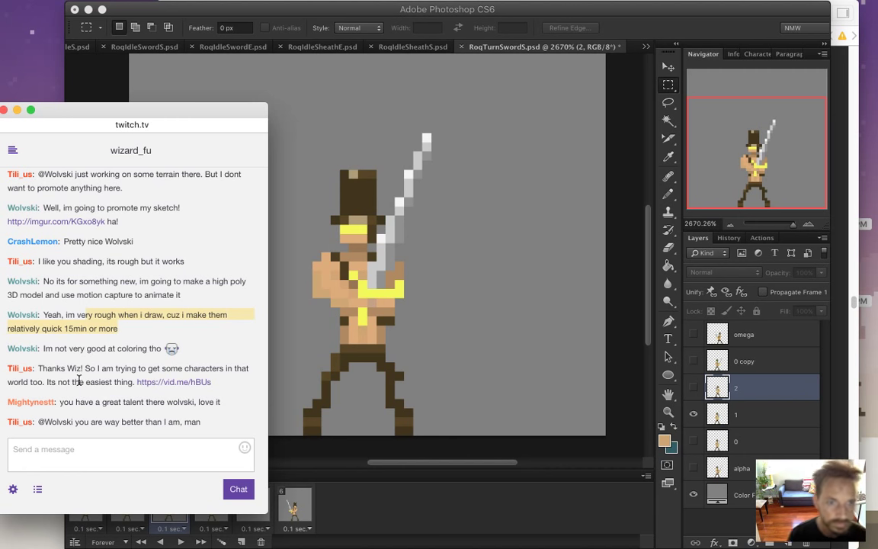
click(167, 381)
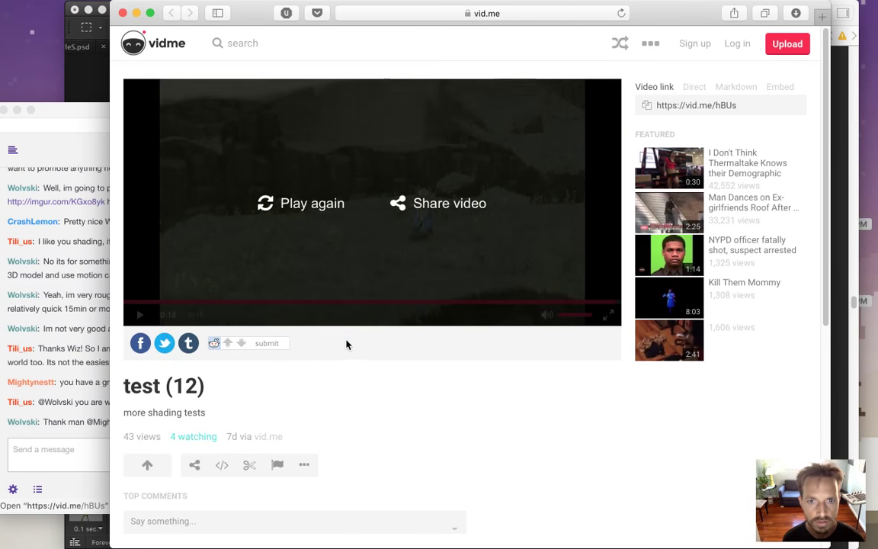
click(122, 13)
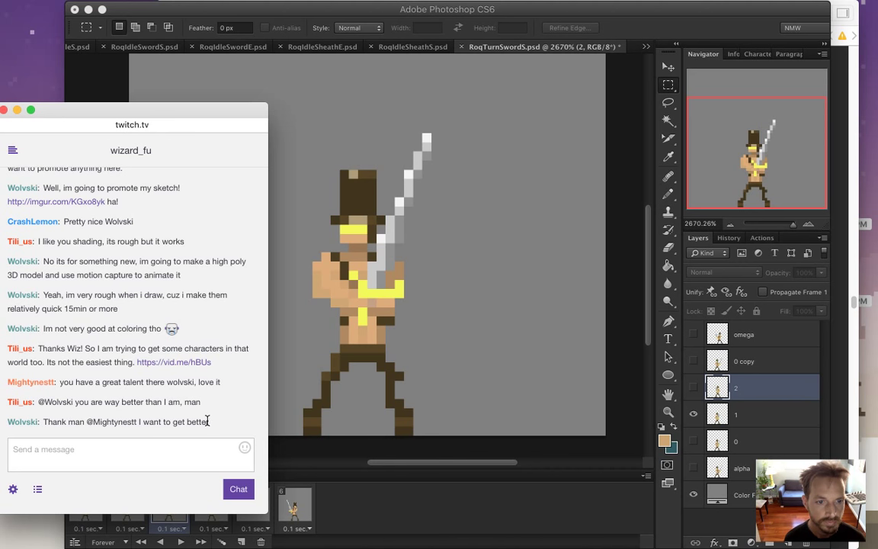
drag(93, 422, 208, 432)
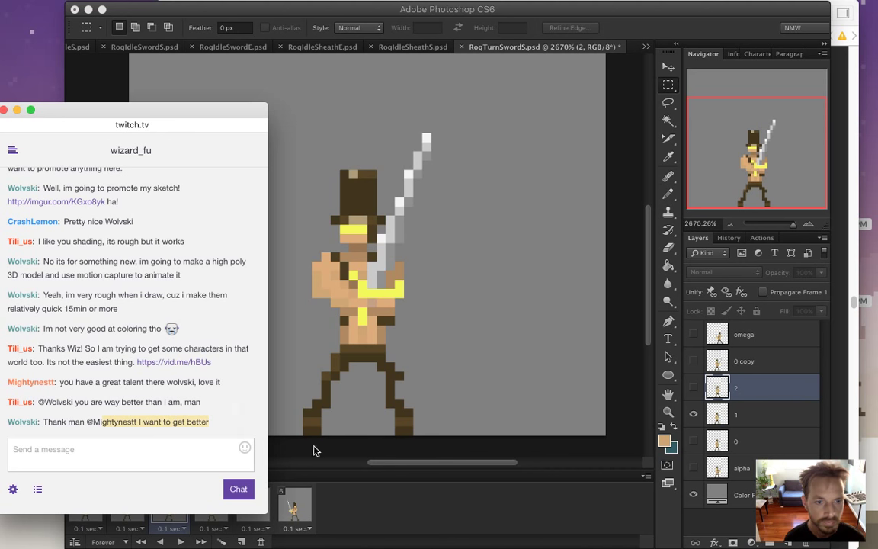
- Return to Photoshop and look at frames 4 and 2 of the turn animation
click(473, 466)
click(202, 492)
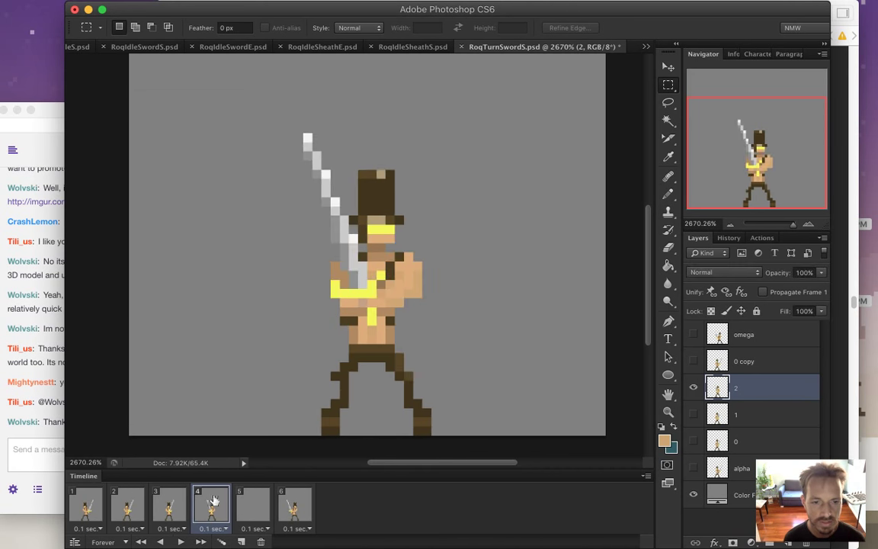
click(130, 504)
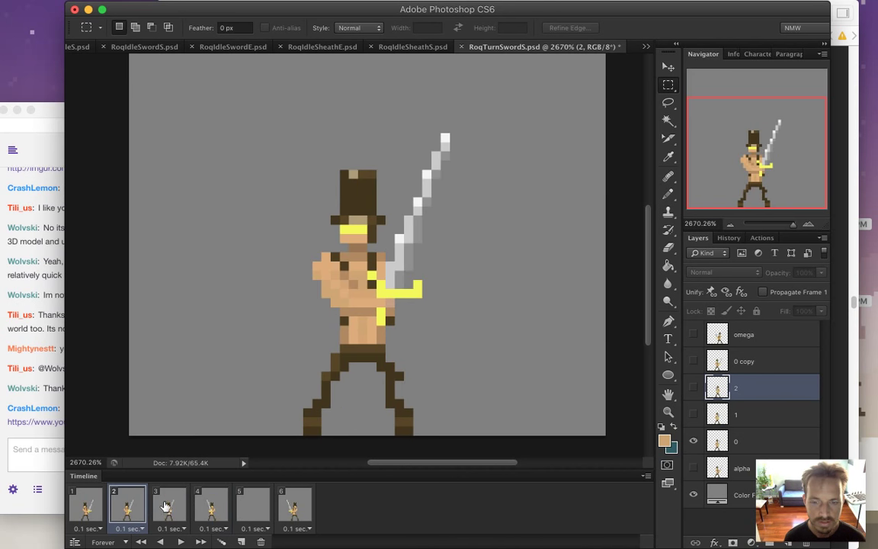
- Watch the idle-to-run animation video on YouTube linked in the Twitch chat, close it, and read the latest chat messages
click(38, 366)
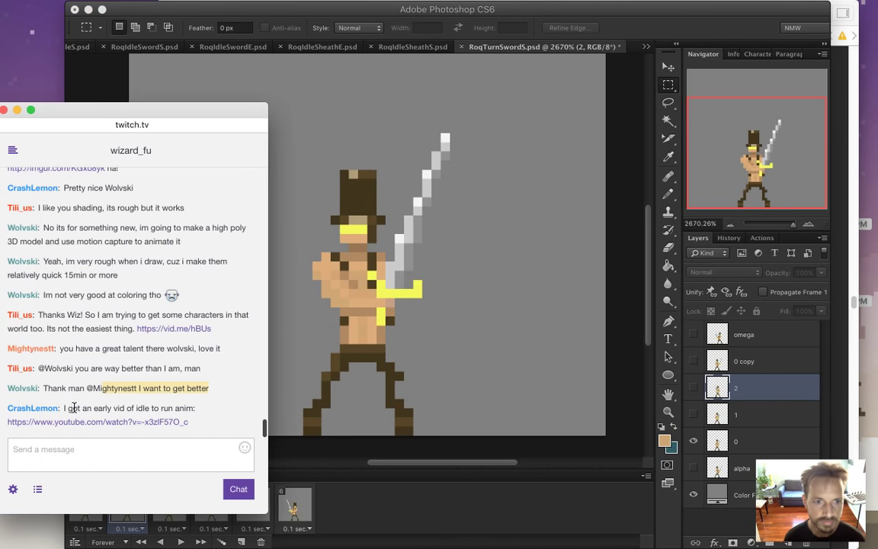
click(97, 408)
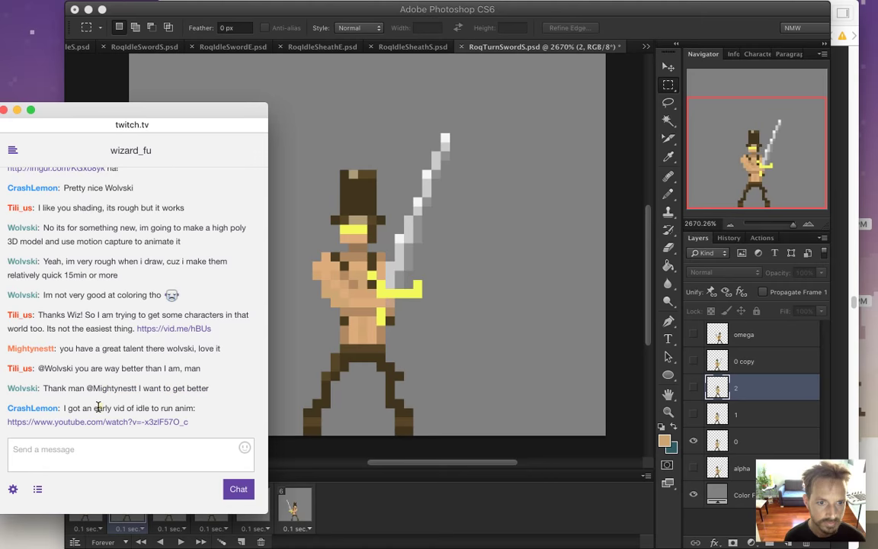
click(108, 421)
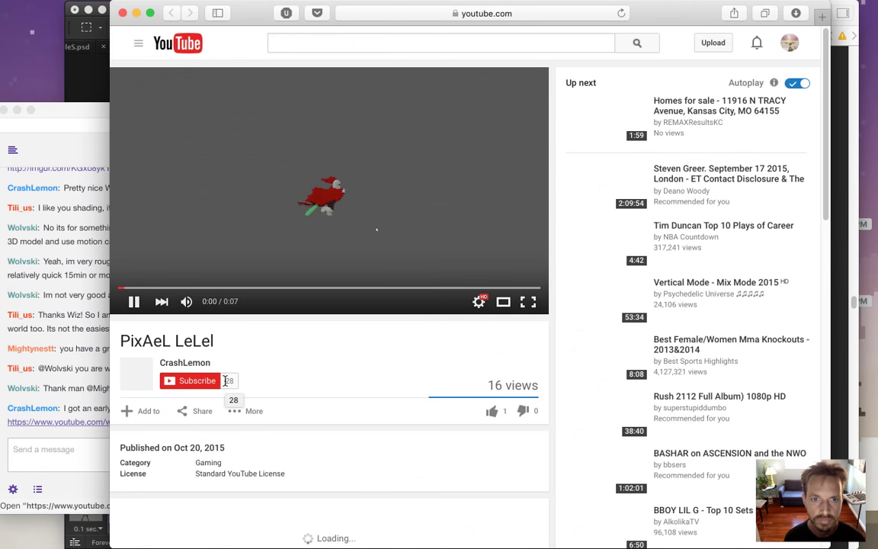
click(504, 303)
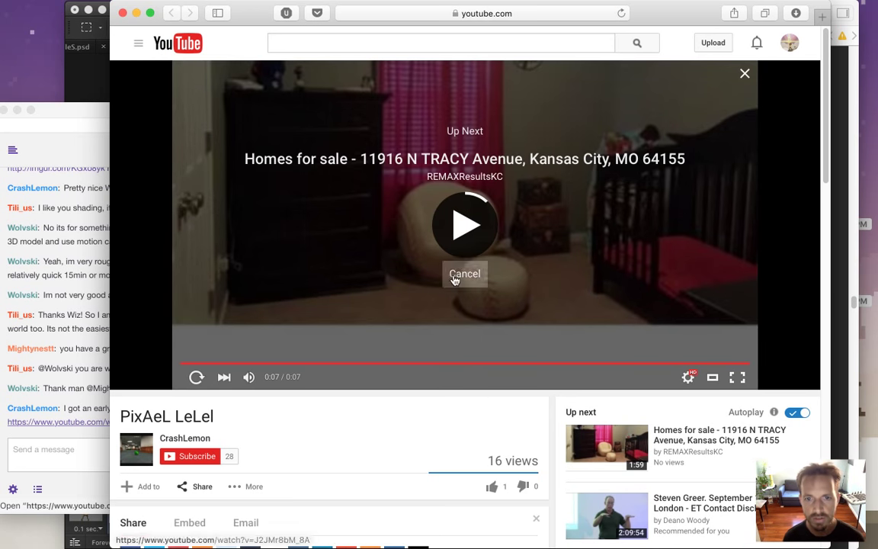
click(198, 377)
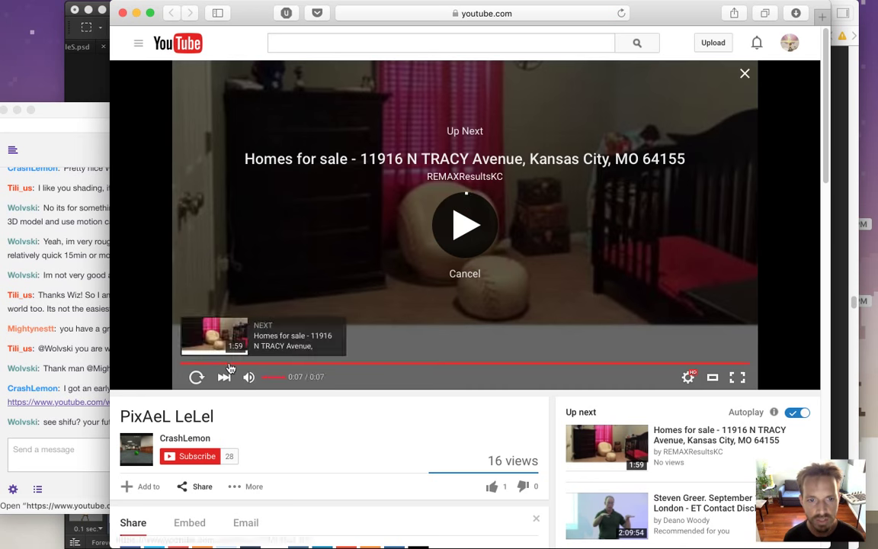
click(225, 365)
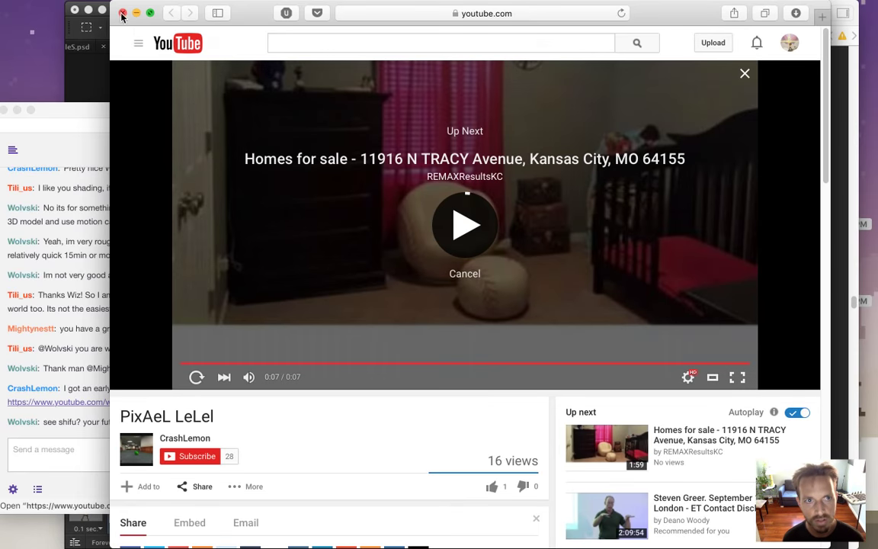
click(122, 13)
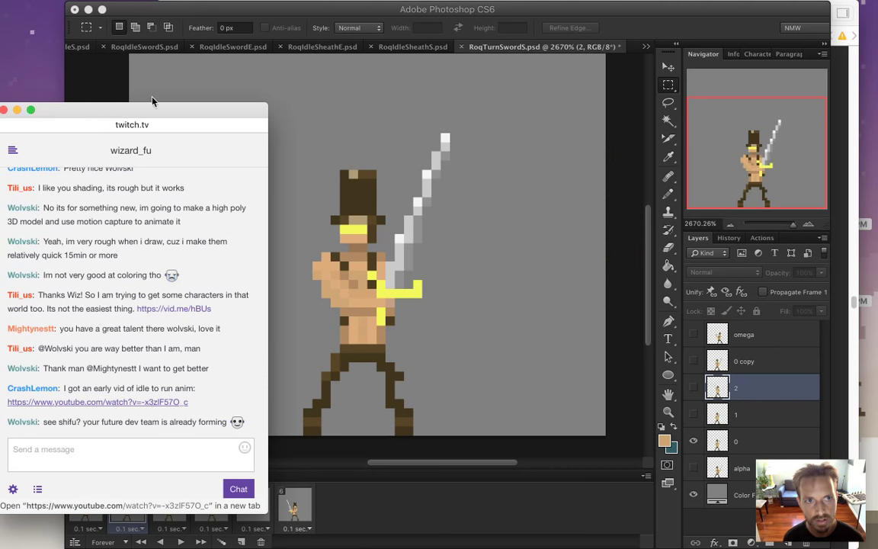
drag(64, 387, 105, 401)
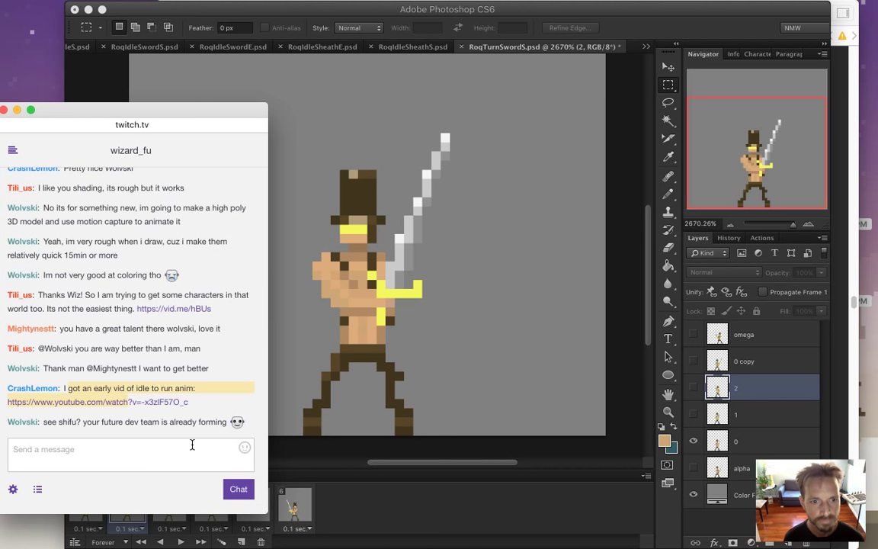
drag(124, 421, 162, 423)
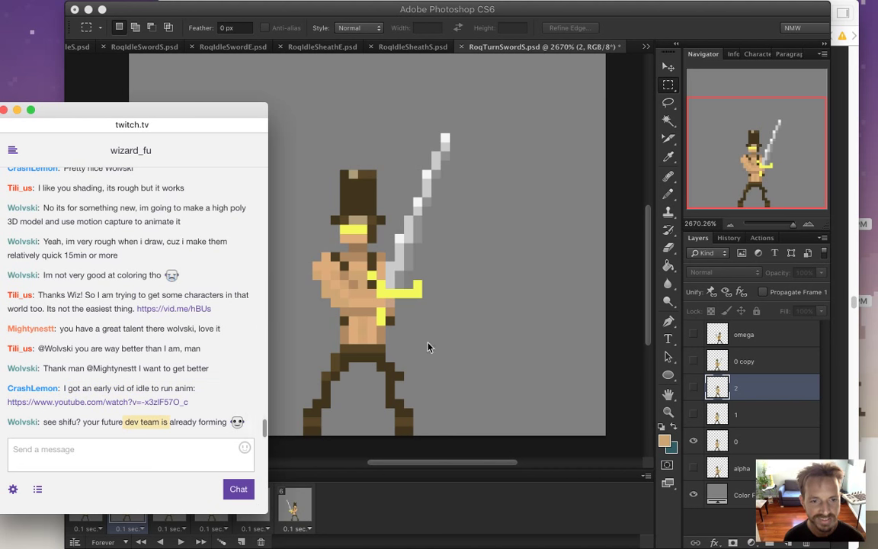
- Return to Photoshop and review frames 3, 4 and 5 in sequence
click(664, 27)
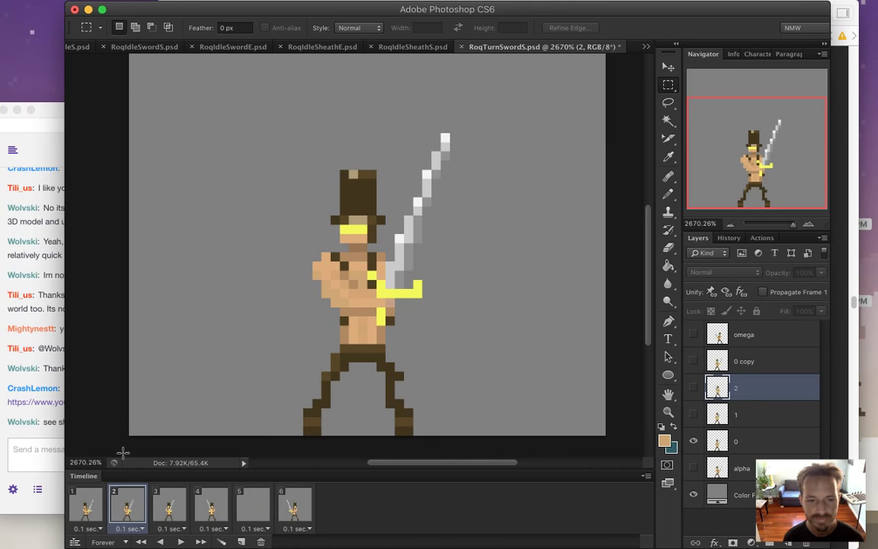
click(169, 513)
click(213, 510)
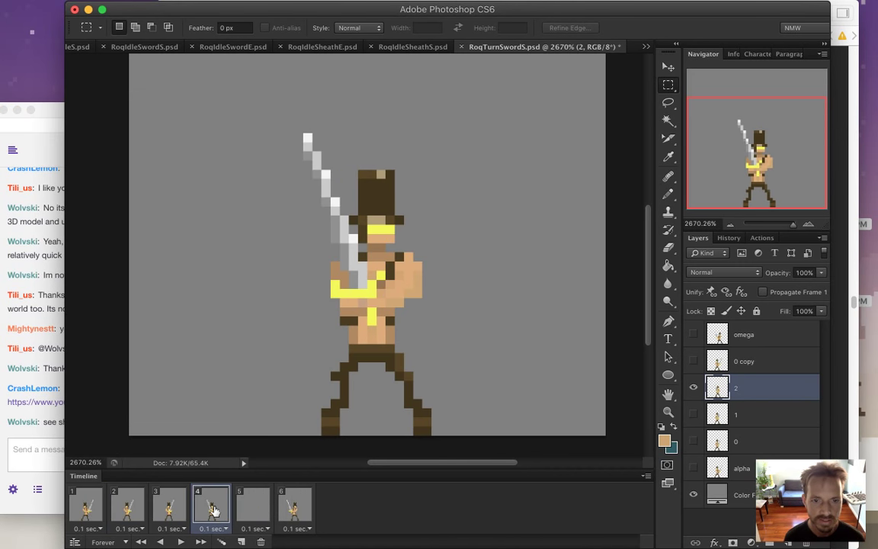
click(254, 508)
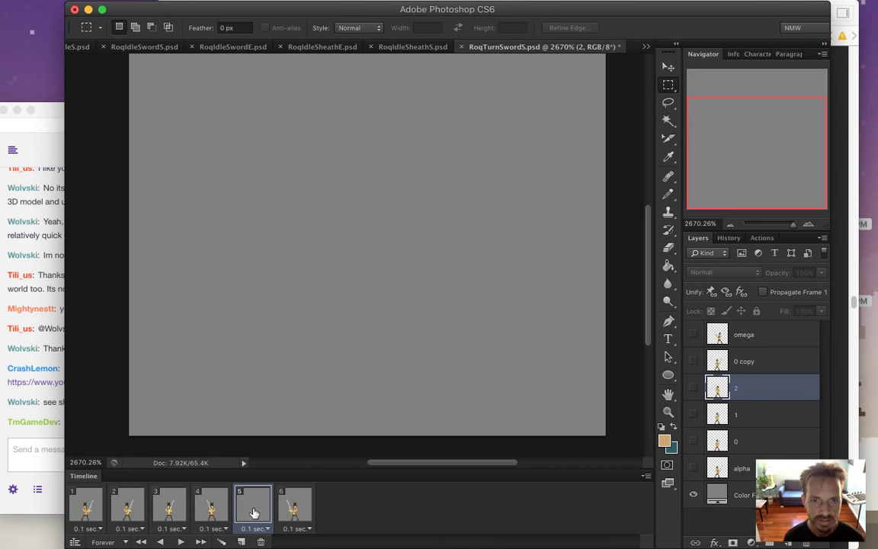
- In frame 2, duplicate layer 0 to just above layer 2 and hide the duplicate
click(128, 511)
click(742, 446)
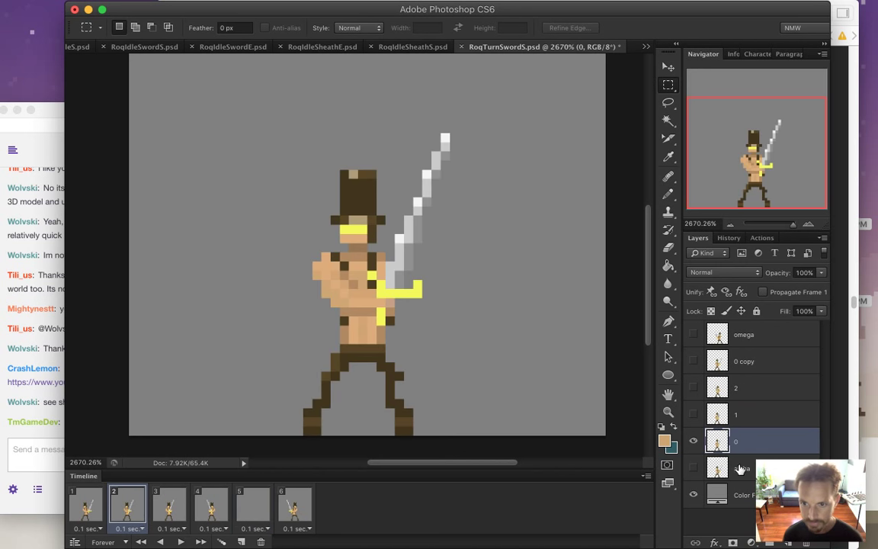
drag(743, 446, 758, 377)
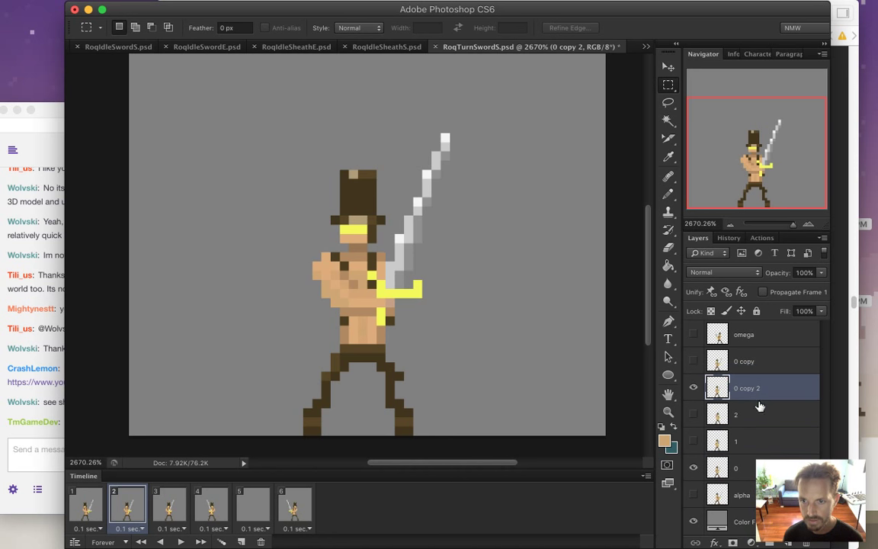
click(692, 388)
- Show the duplicated layer 0 copy 2 in frame 5 and rename it 3
click(253, 510)
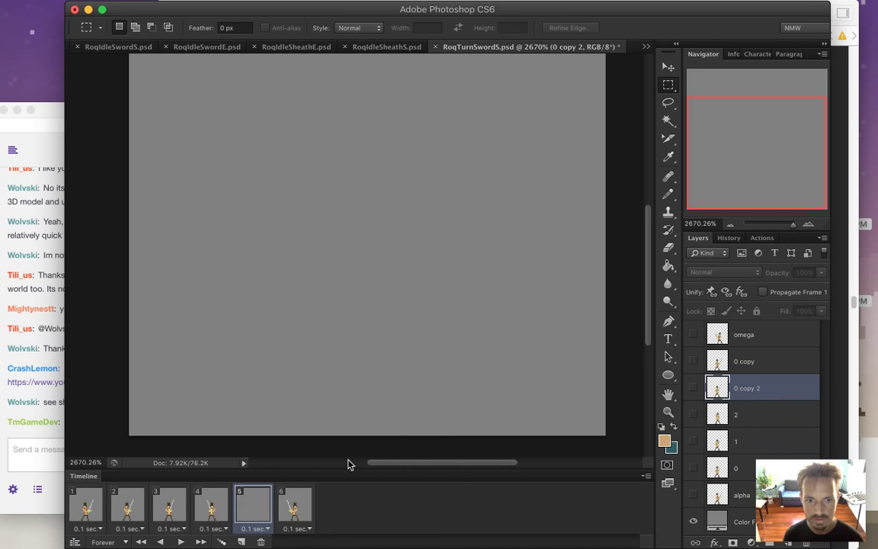
click(693, 388)
double_click(742, 388)
text(3)
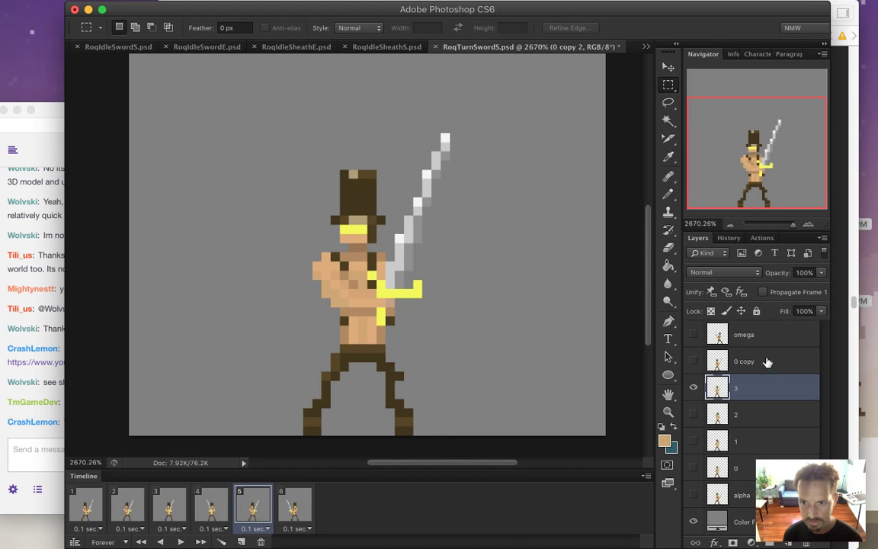
key(Return)
- Flip layer 3 horizontally in frame 5 and nudge it about 2 pixels left to match the stance in frame 4
key(v)
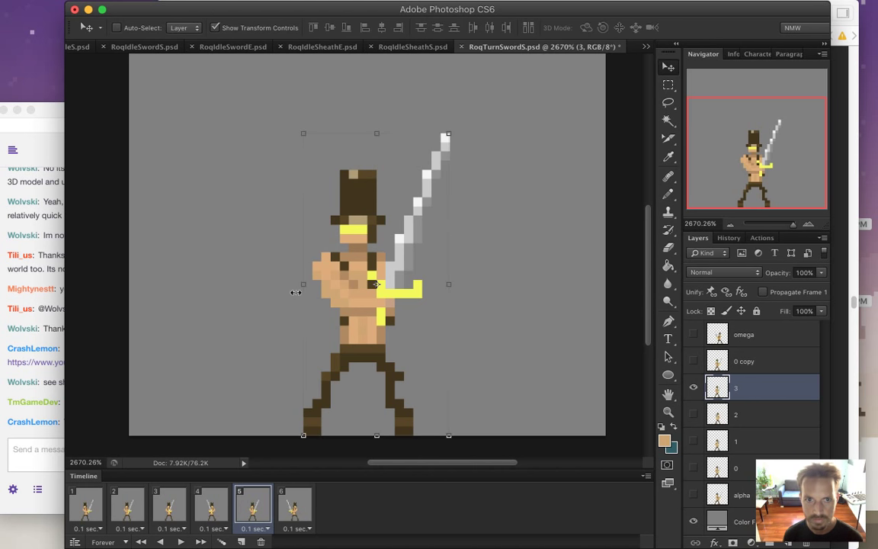
click(299, 134)
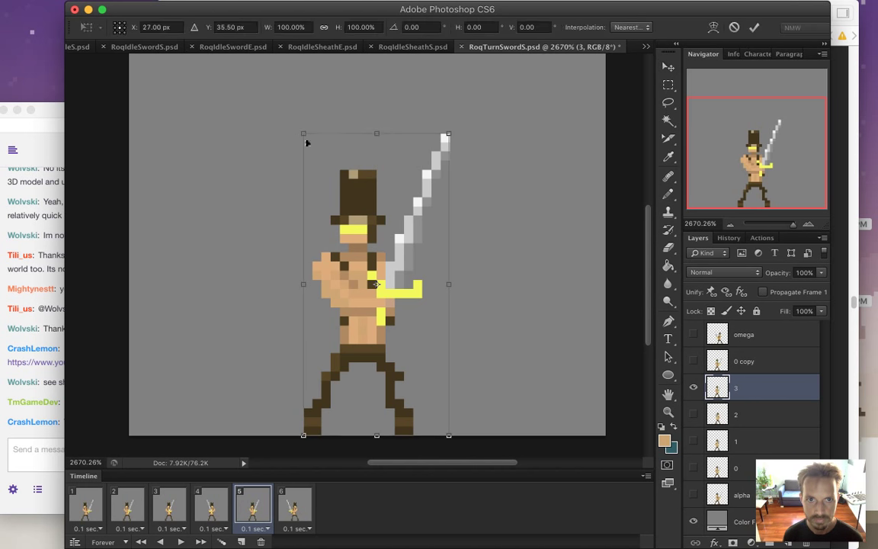
right_click(343, 180)
click(412, 361)
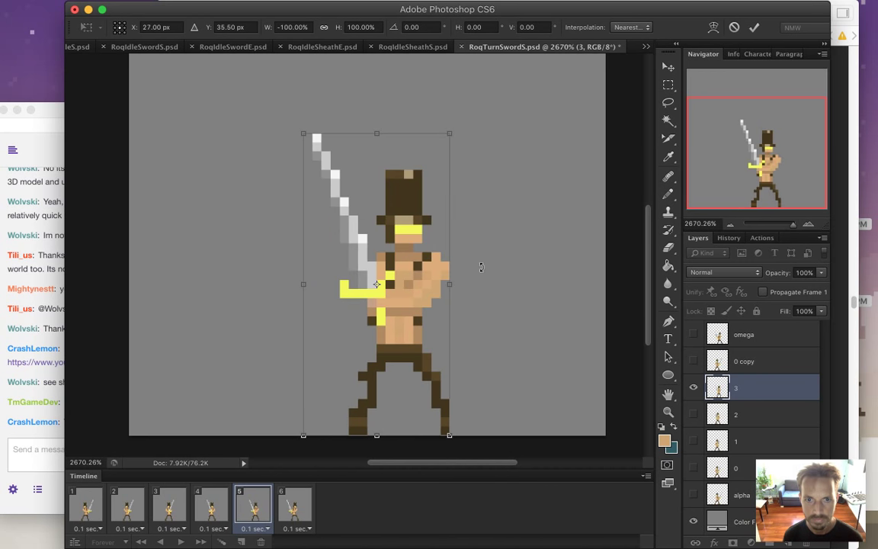
key(Left)
key(Left)
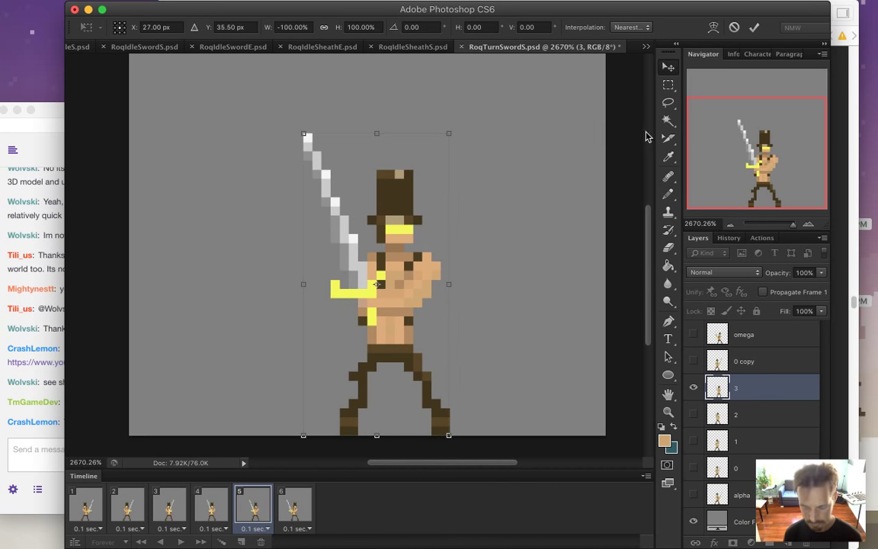
key(Return)
key(Left)
- Compare frames 4, 5 and 6, then save RoqTurnSwordS.psd
click(211, 507)
click(251, 509)
click(292, 504)
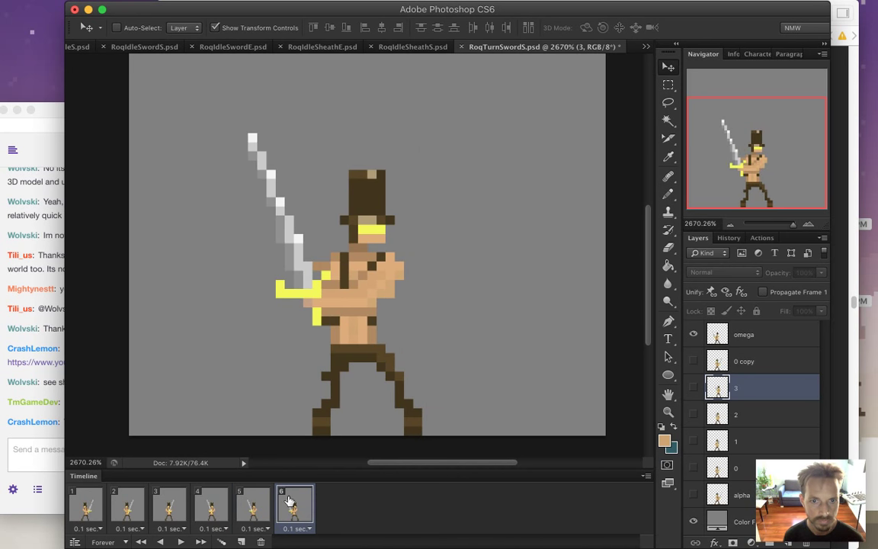
key(super+s)
- Check the latest Twitch chat messages and return to Photoshop
click(38, 402)
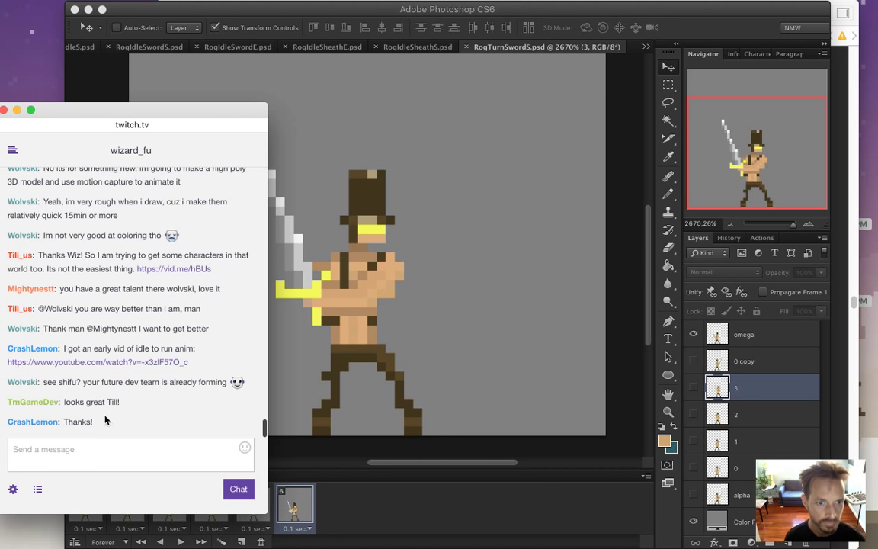
drag(97, 406, 131, 426)
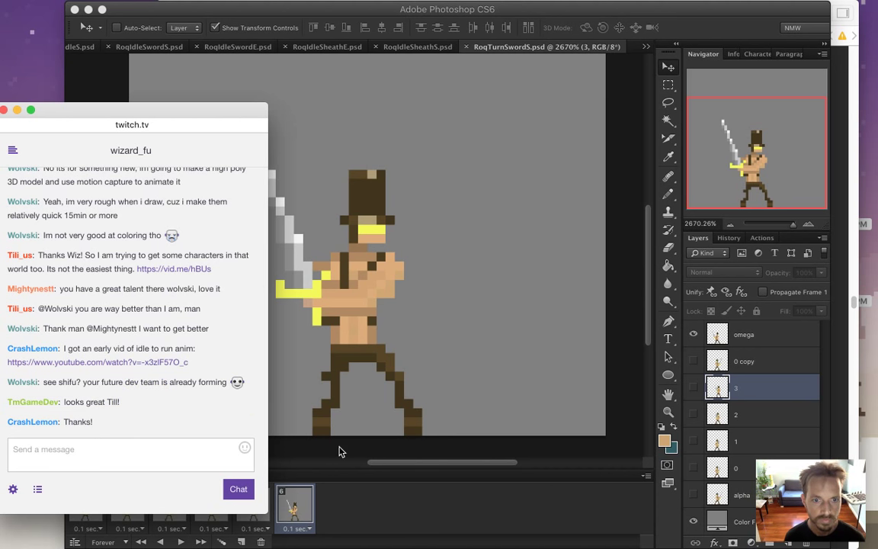
click(286, 493)
- Step through the turn animation from frame 1 to frame 6 to review the poses
click(85, 499)
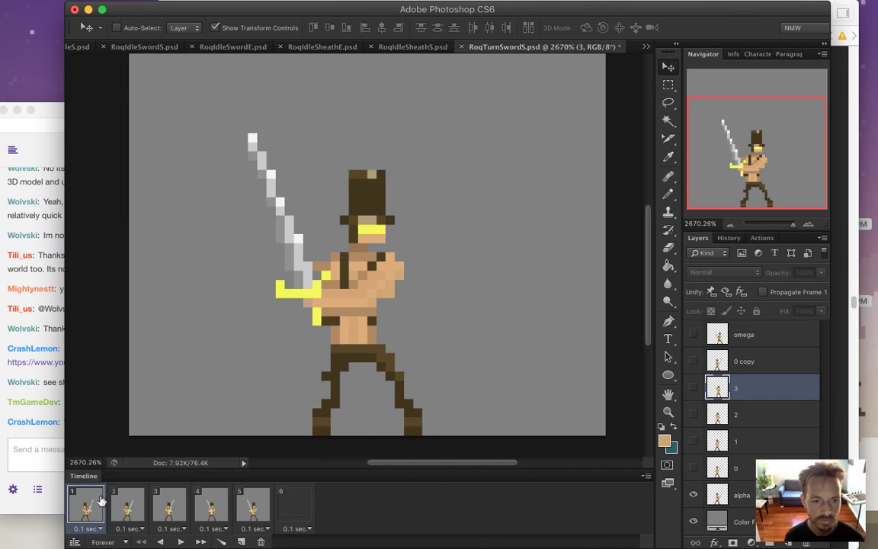
click(116, 499)
click(189, 508)
click(219, 515)
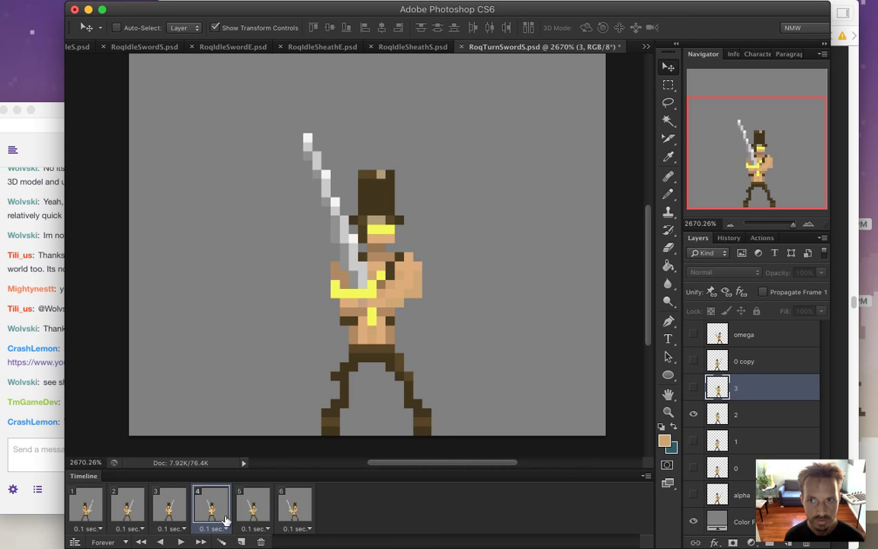
click(255, 512)
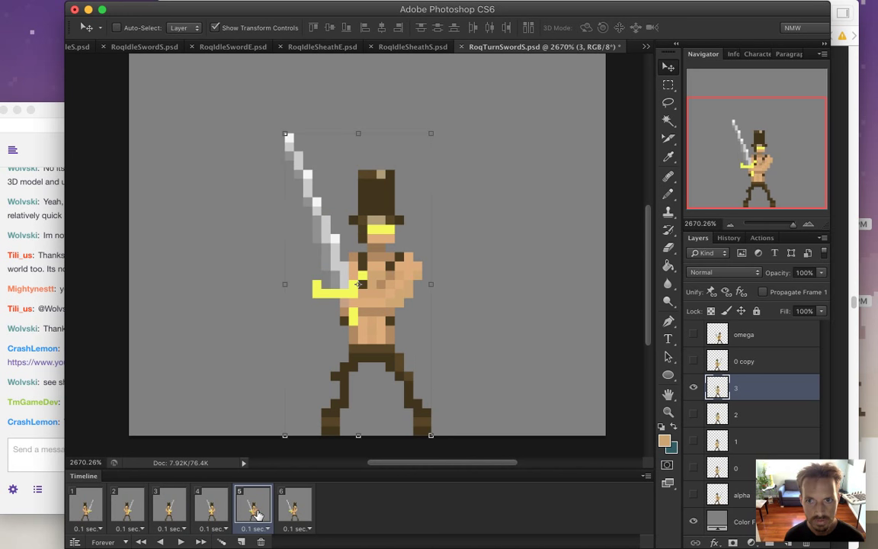
click(294, 508)
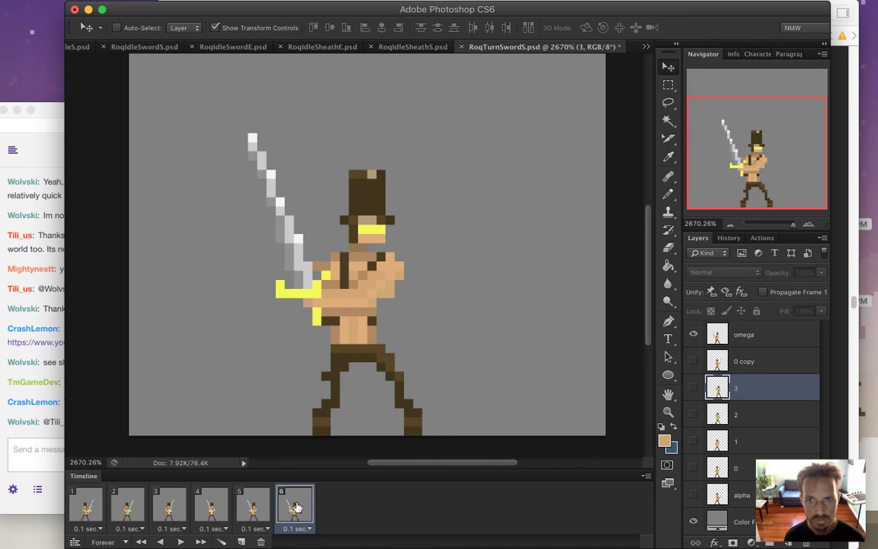
- Alternate between frames 4, 5 and 6 to compare the final poses, then review frames 1 and 2 again
click(259, 505)
click(212, 507)
click(254, 506)
click(296, 507)
click(268, 510)
click(294, 506)
click(254, 507)
click(294, 506)
click(88, 507)
click(140, 510)
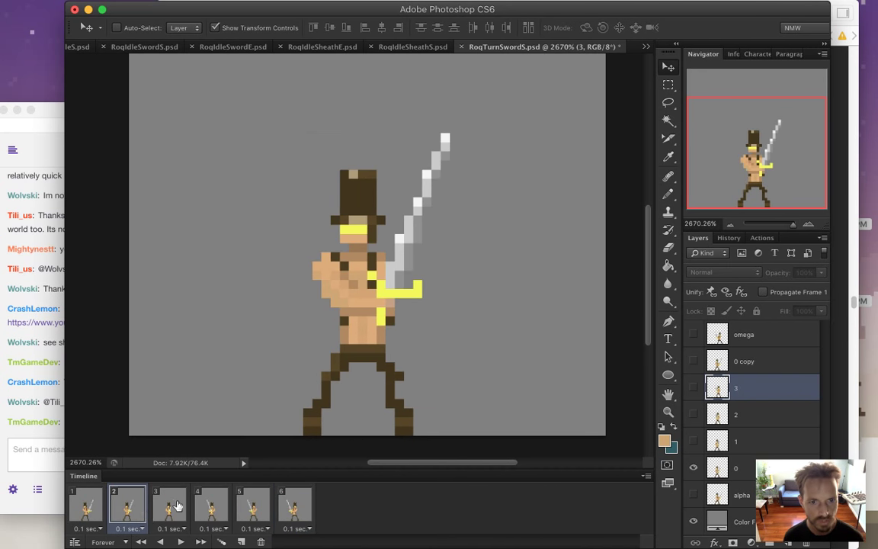
- Compare frames 3 and 4, then mark a foot of layer 1 on frame 3 with a 2 × 2 px rectangular selection
click(171, 507)
click(221, 507)
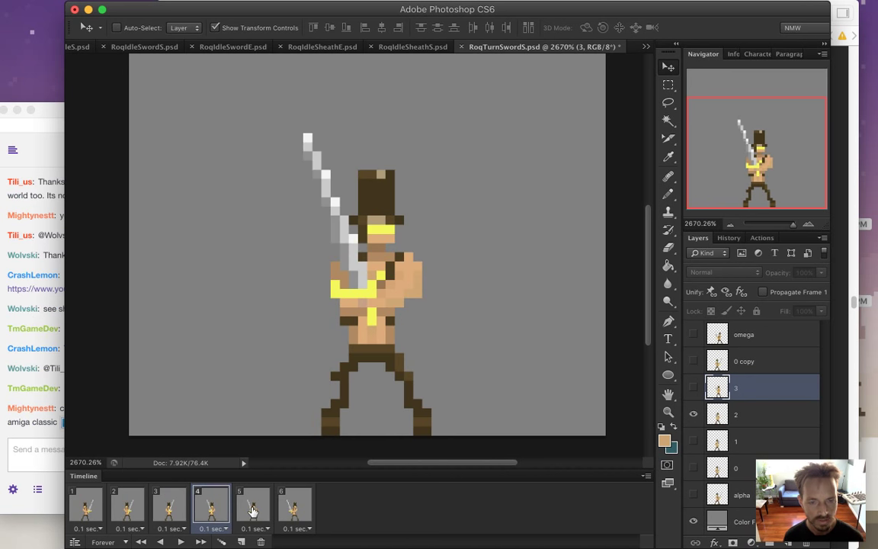
click(171, 507)
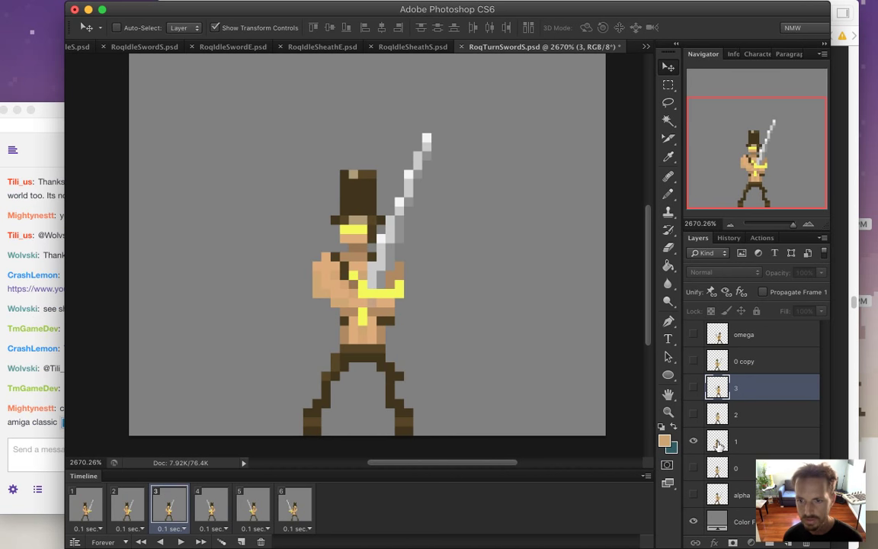
super+click(310, 417)
key(m)
drag(306, 425, 323, 434)
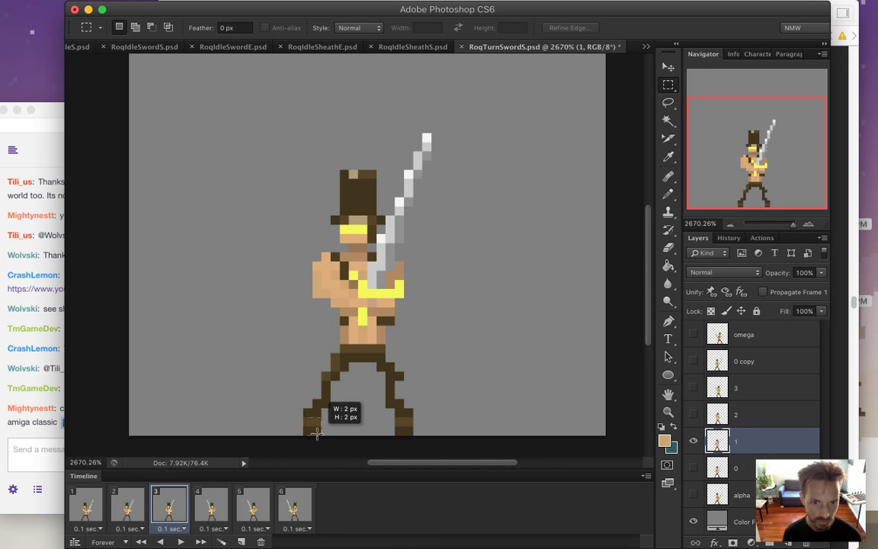
- Alternate between frames 3 and 4 to compare the foot position against the selection, then clear the selection
click(215, 506)
click(169, 505)
click(207, 511)
click(169, 506)
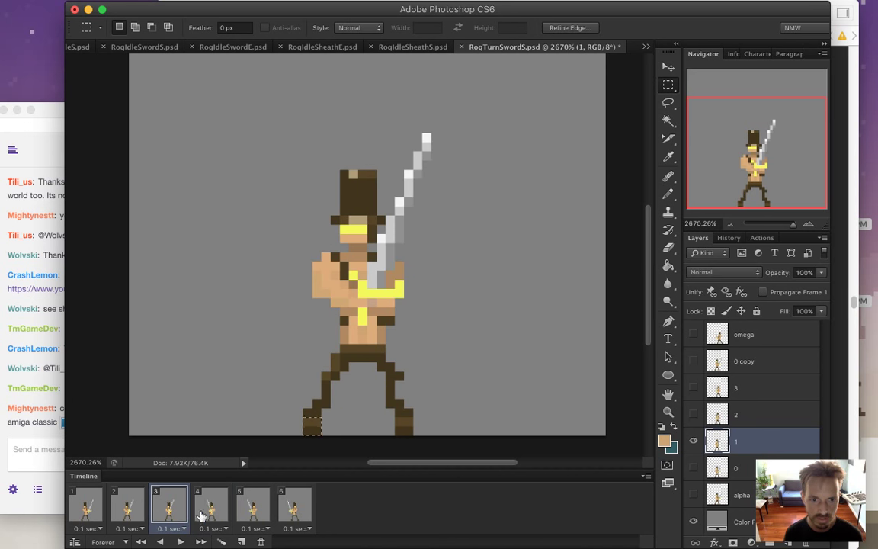
click(212, 509)
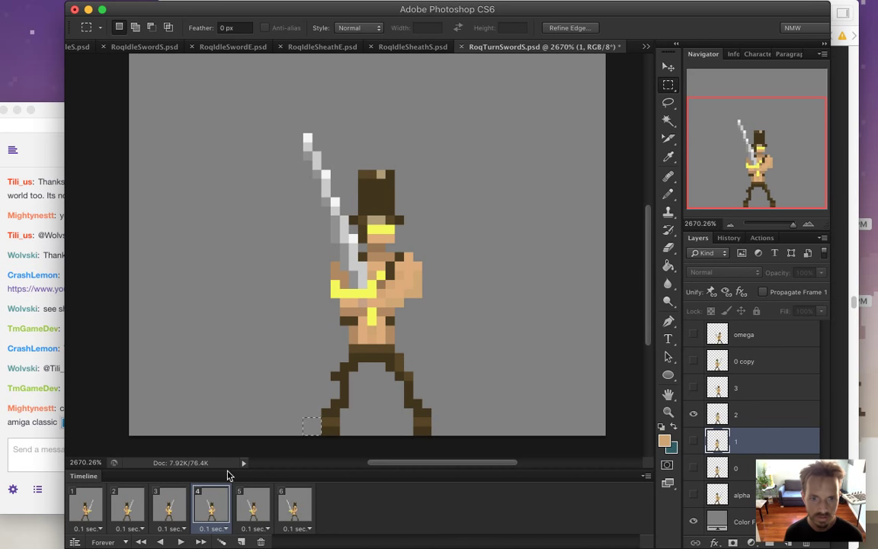
click(272, 409)
- Open the YouTube link to the Moonstone Amiga video from the Twitch chat, watch it and close it
click(37, 392)
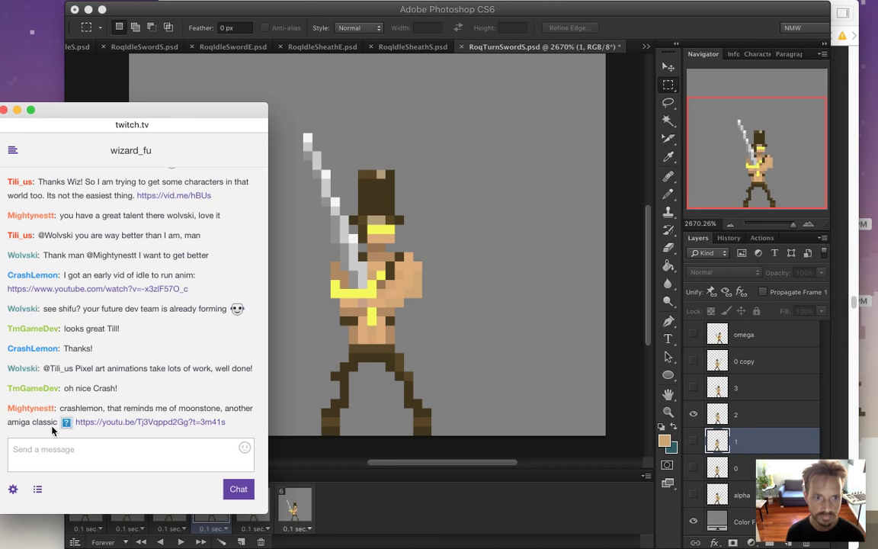
click(141, 423)
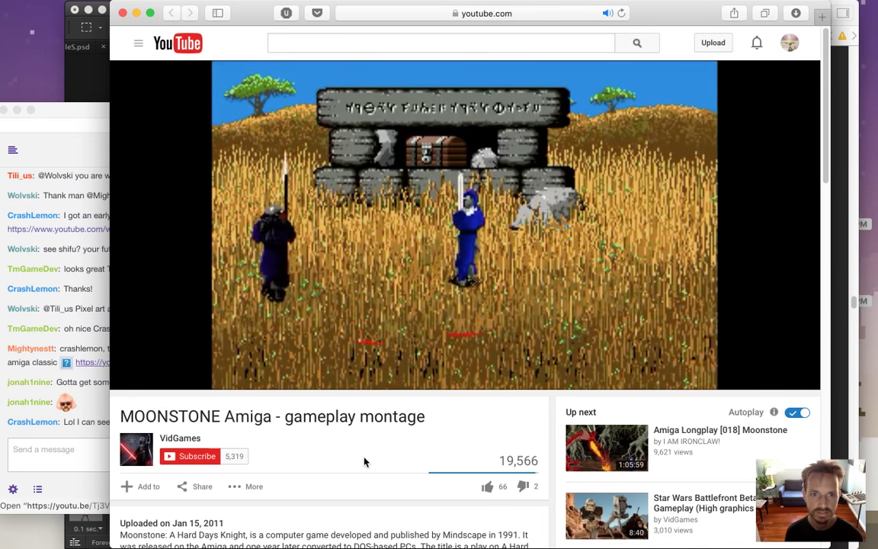
key(super+w)
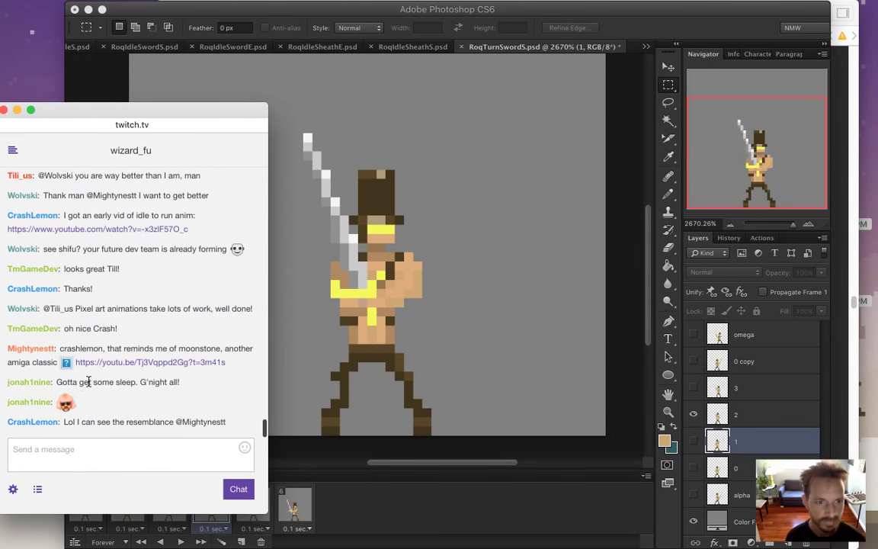
- Read the newest Twitch chat messages and post the BCWarrior emote in reply
drag(78, 382, 180, 382)
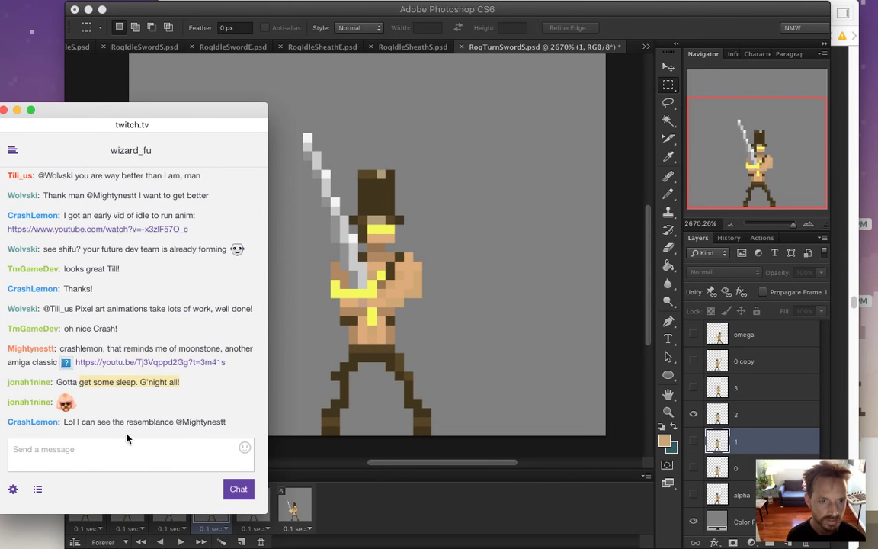
click(96, 406)
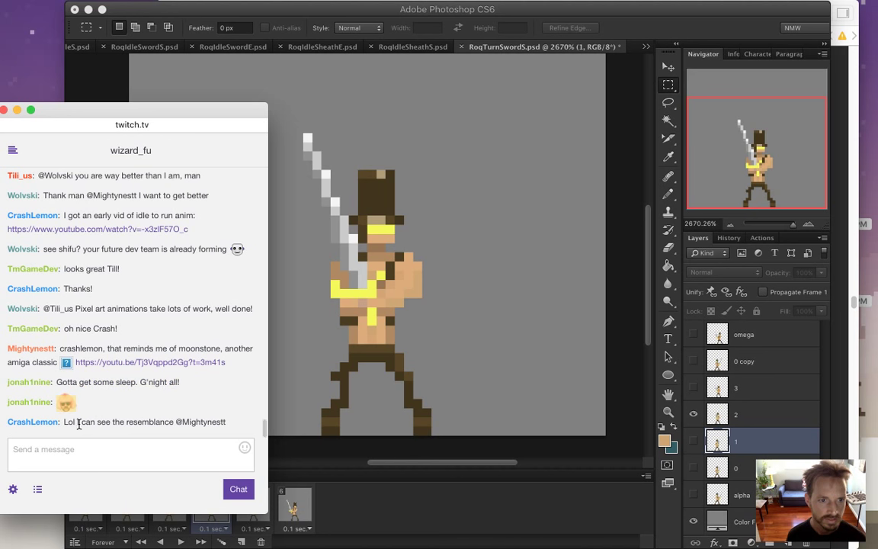
click(105, 453)
text(BCWarrior)
key(Return)
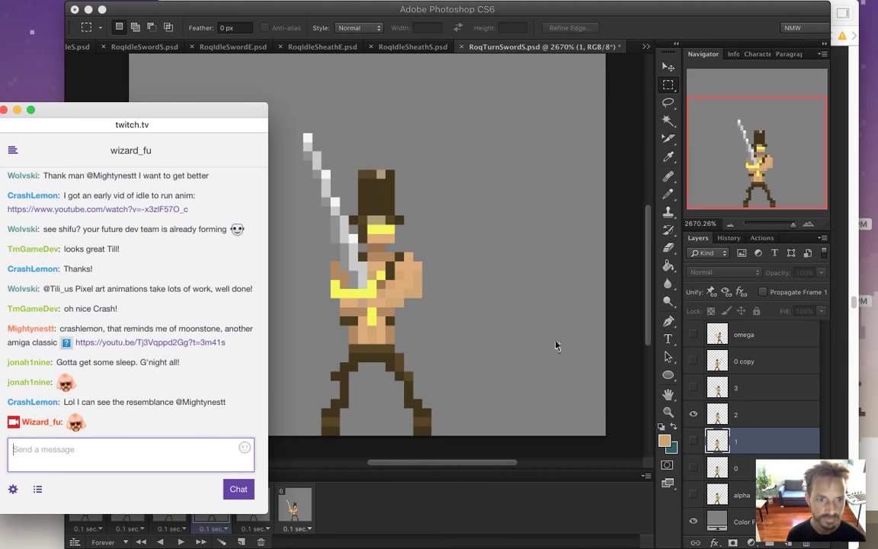
- Return to Photoshop and alternate between frames 1, 2 and 3 to compare the opening poses of the turn
click(623, 243)
click(183, 504)
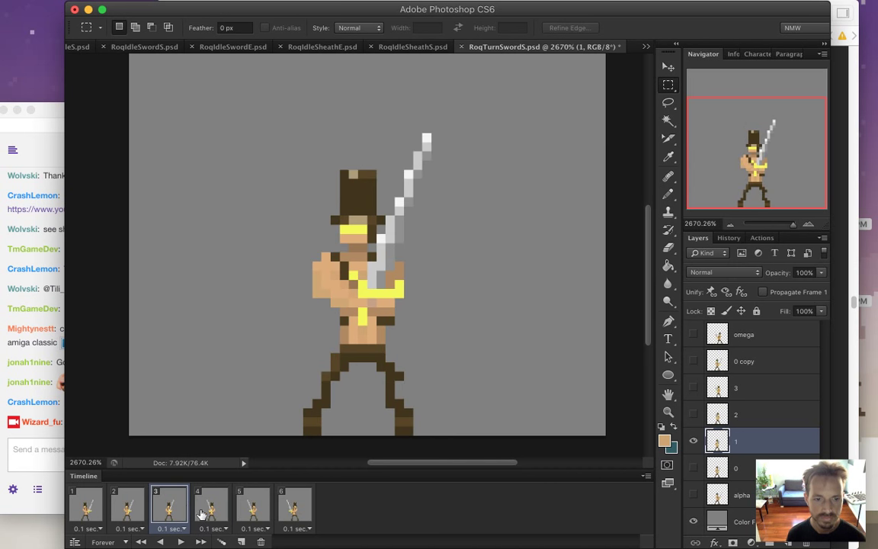
click(126, 505)
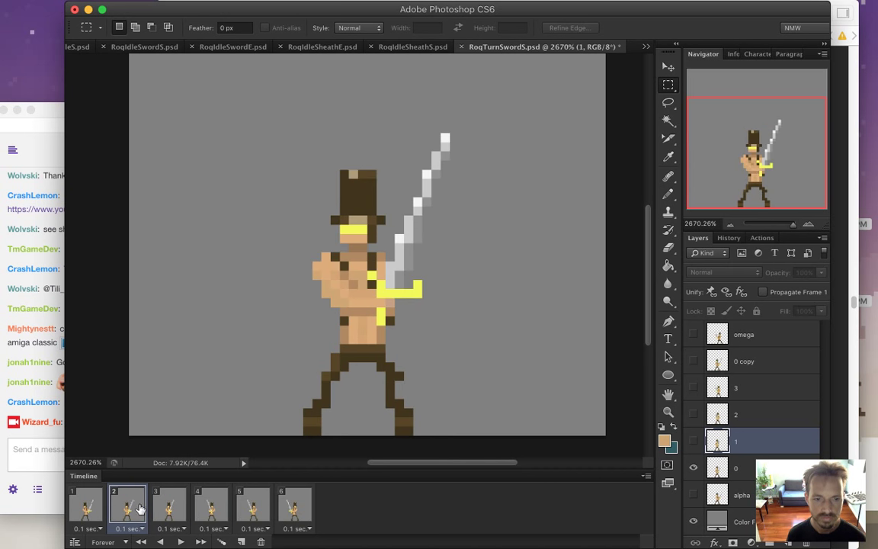
click(168, 505)
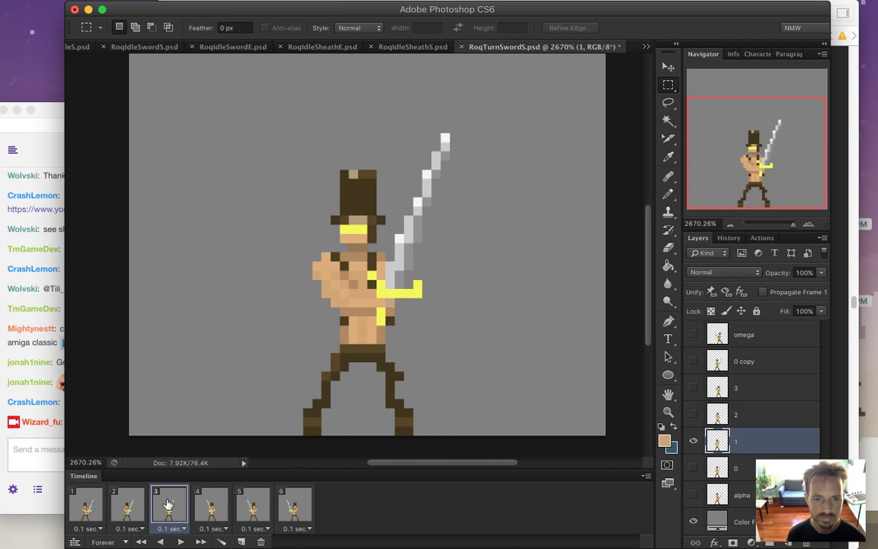
click(97, 506)
click(129, 507)
click(176, 506)
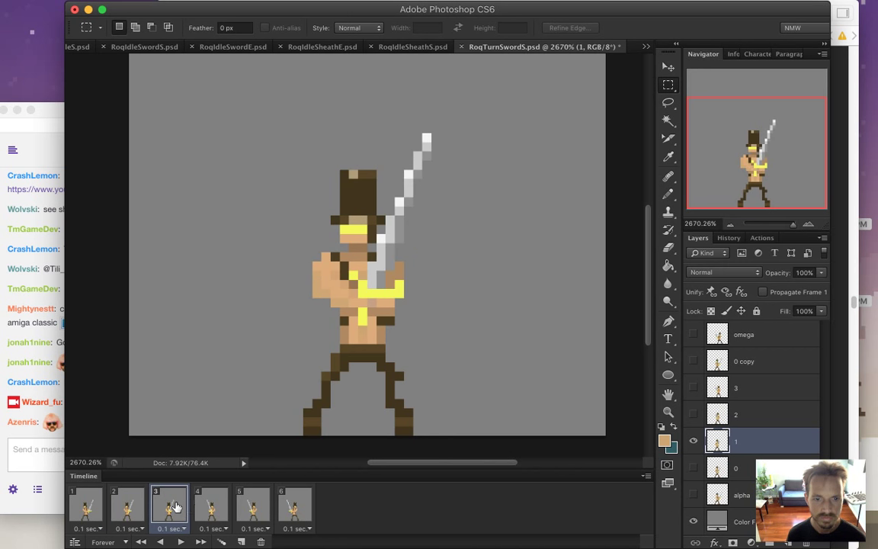
click(128, 506)
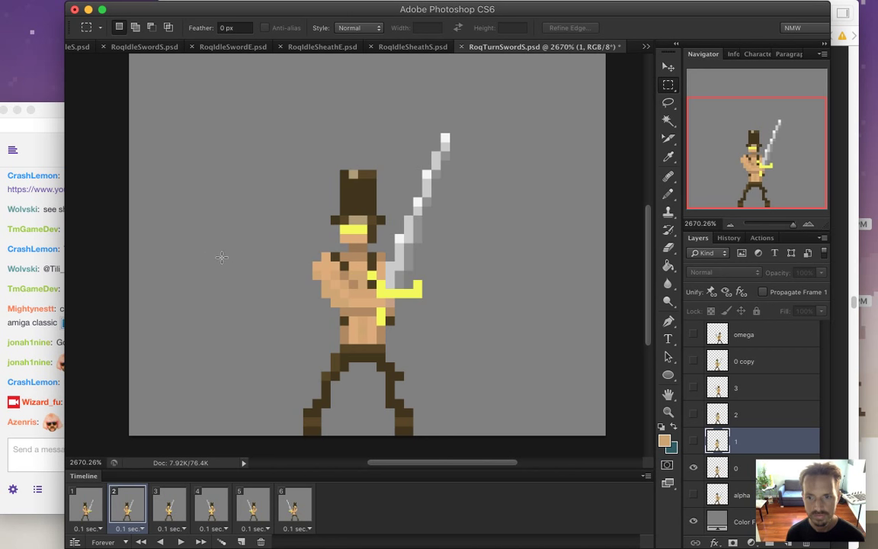
- Mark the hat's position with a rectangular selection and compare it across frames 1, 2 and 3
drag(124, 160, 353, 216)
click(270, 317)
click(86, 503)
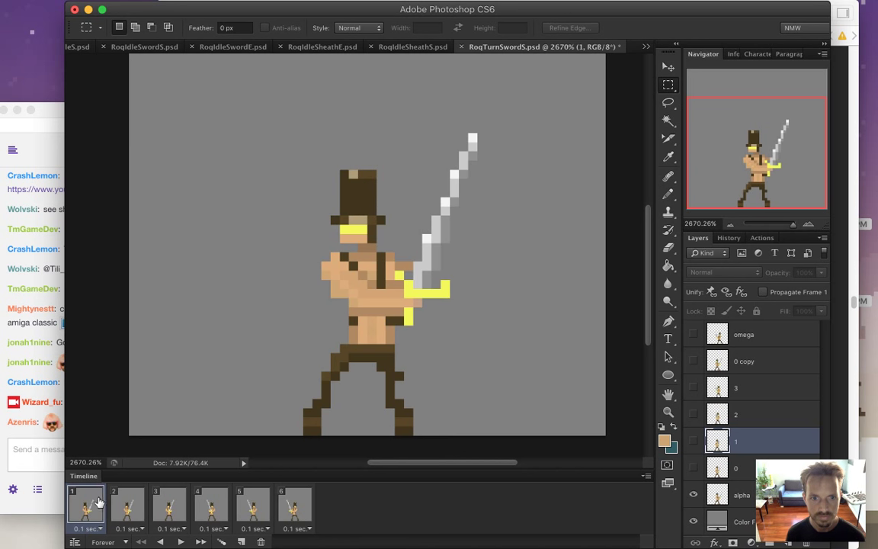
drag(123, 162, 356, 211)
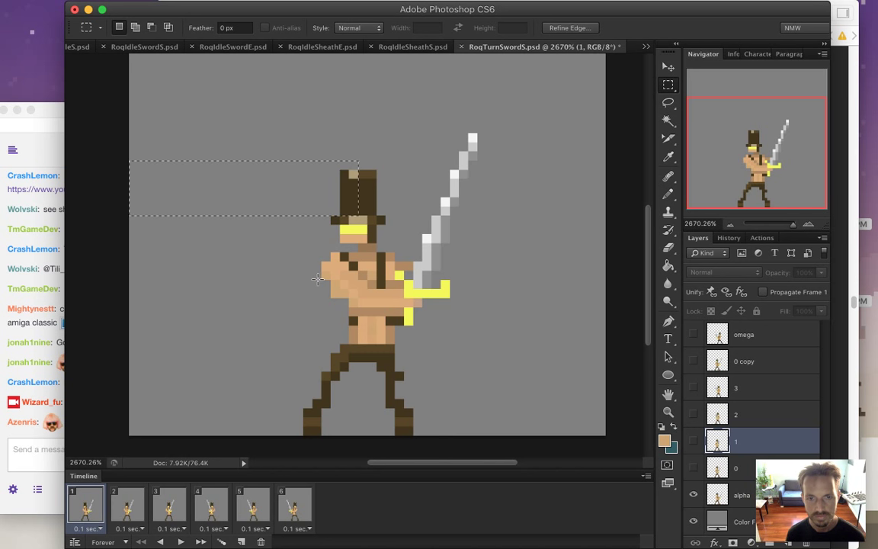
click(131, 503)
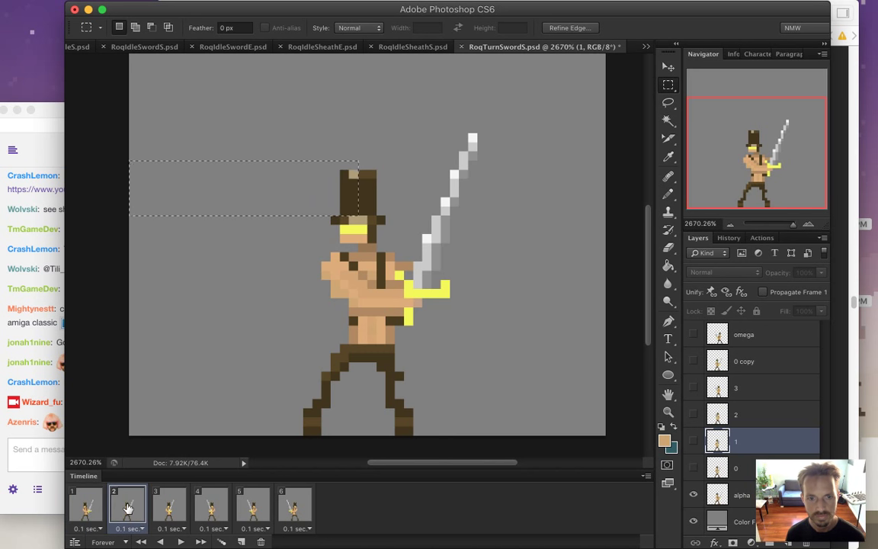
click(172, 508)
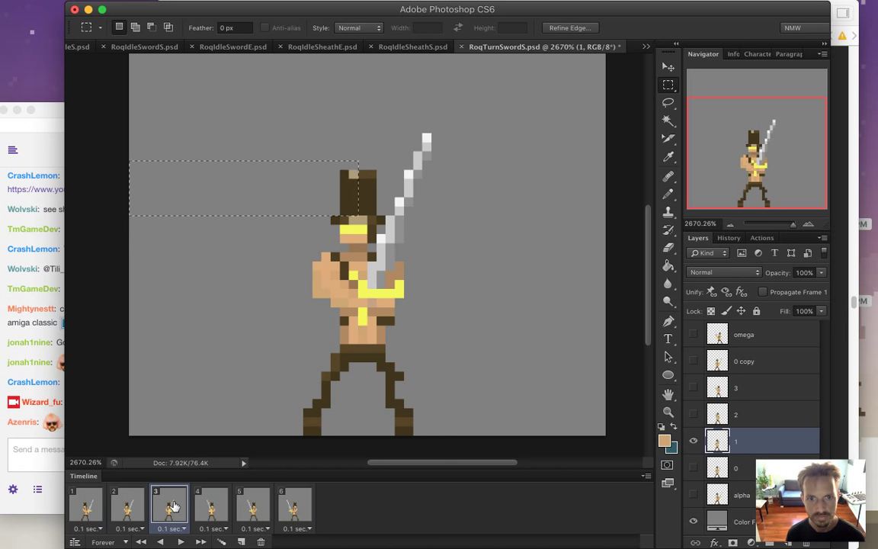
click(121, 506)
click(86, 506)
click(126, 507)
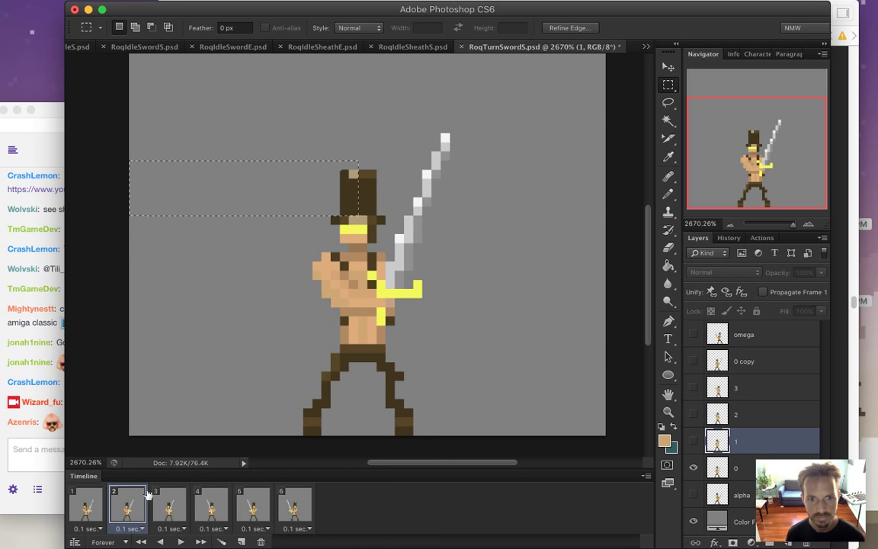
- Clear the selection and move layer 0 on frame 2 one pixel to the right
click(720, 471)
key(ctrl+d)
key(v)
key(Right)
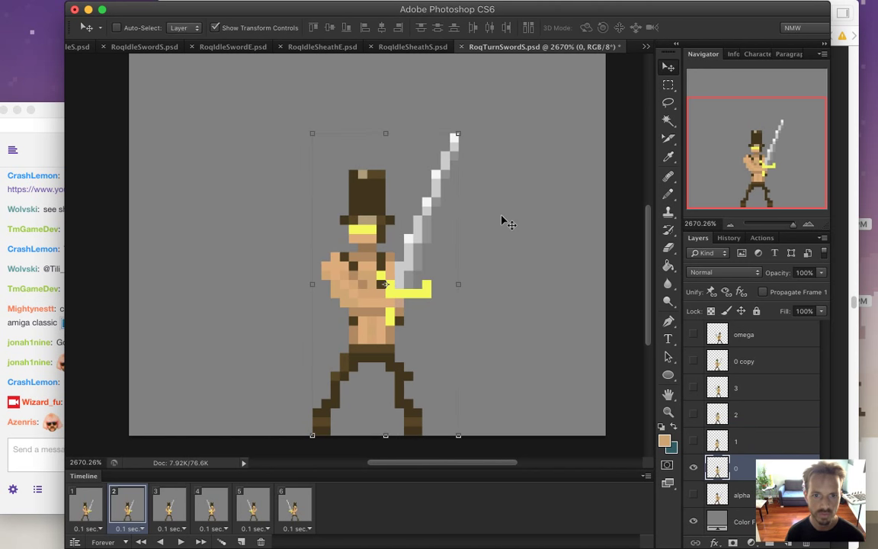
key(m)
- Move layer 1 on frame 3 one pixel to the right
click(169, 507)
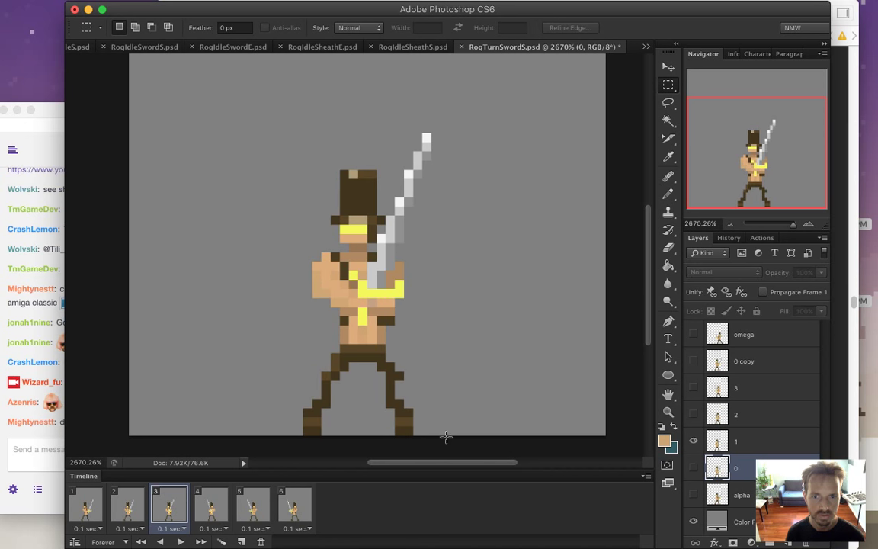
click(718, 442)
key(v)
key(Right)
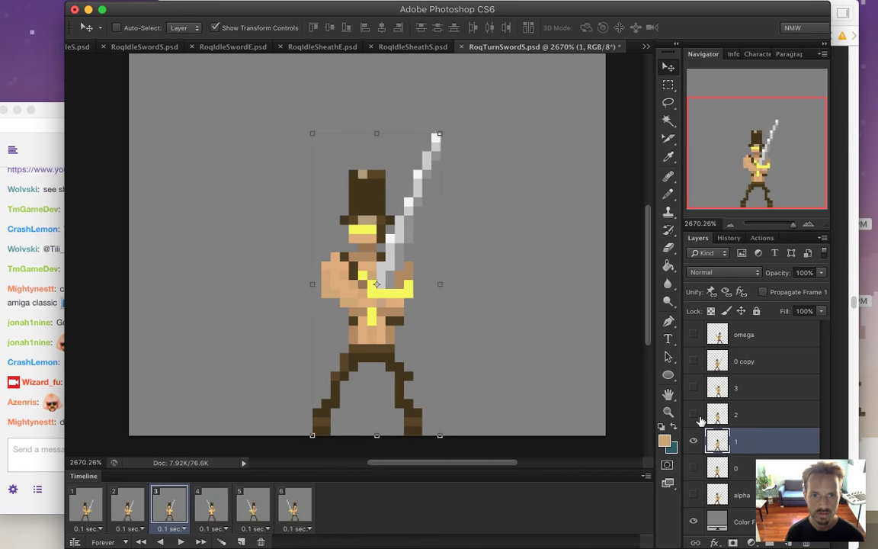
key(m)
- Move layer 2 on frame 4 one pixel to the left
click(215, 507)
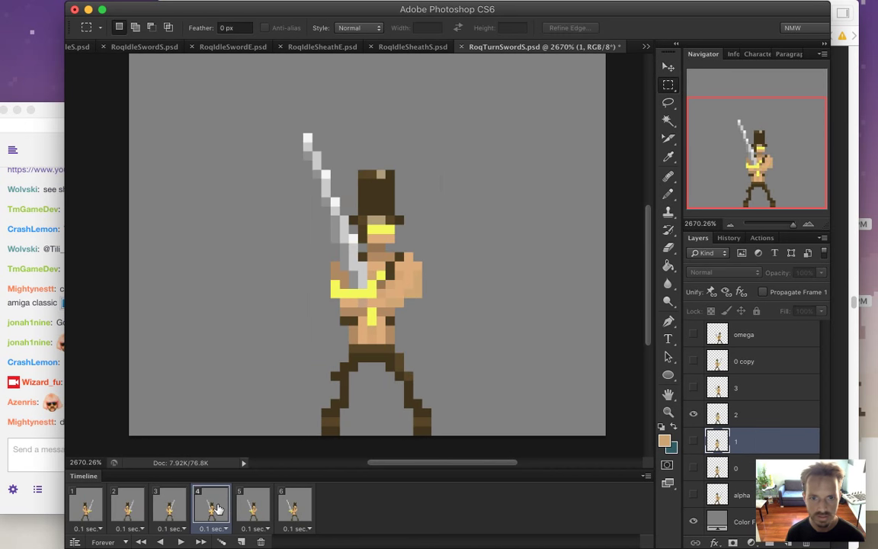
click(719, 414)
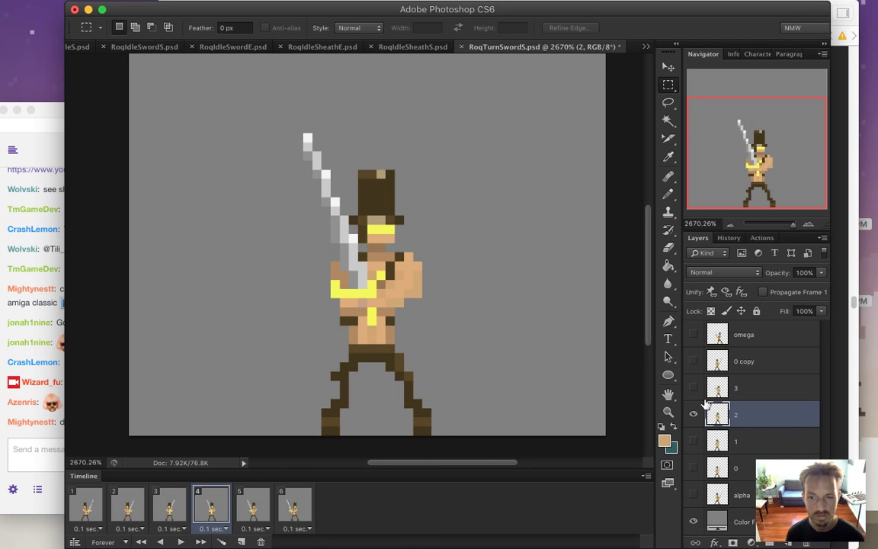
key(v)
key(Left)
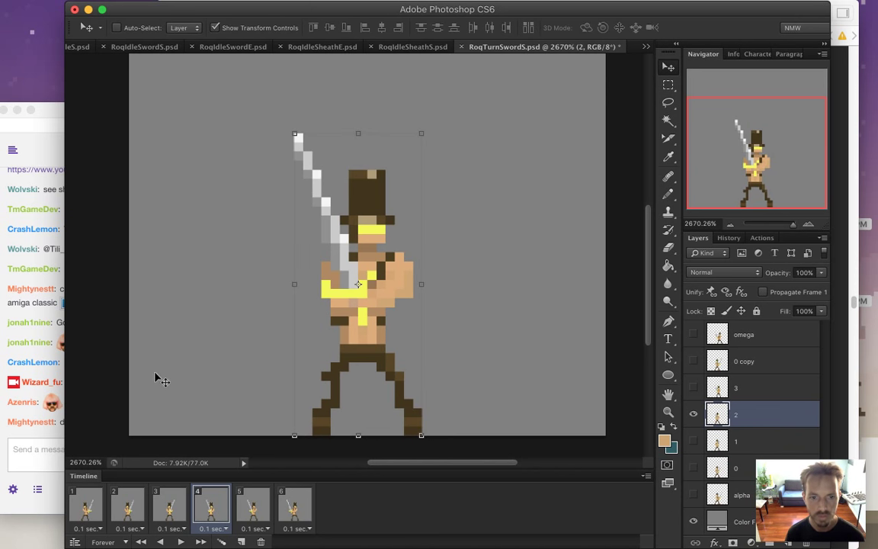
- Move layer 3 on frame 5 one pixel to the left
click(253, 507)
click(710, 381)
click(692, 334)
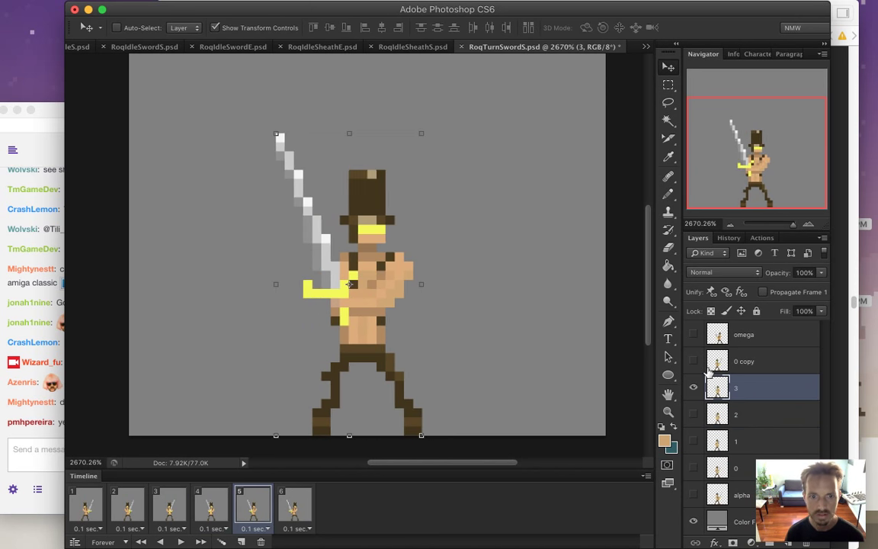
- Step backwards through the turn animation from frame 6 to frame 1 to review the shifted poses
click(288, 508)
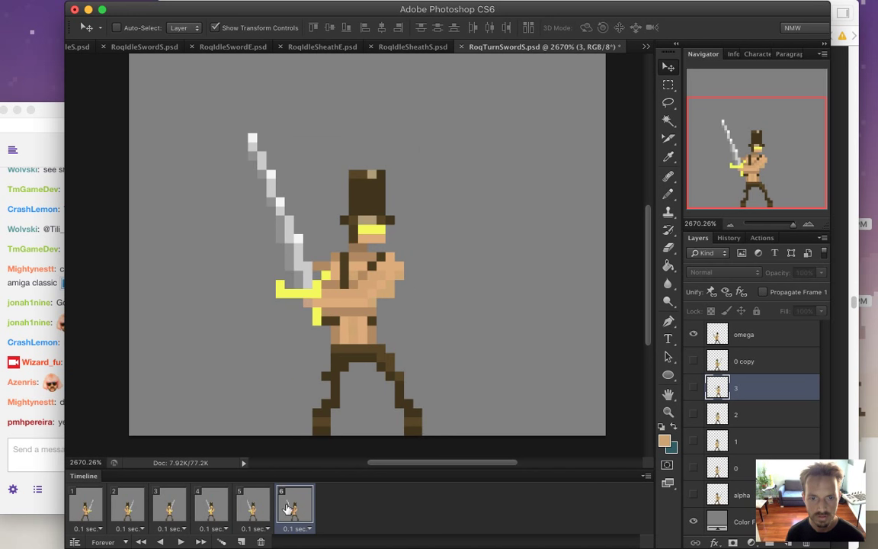
click(252, 509)
click(213, 515)
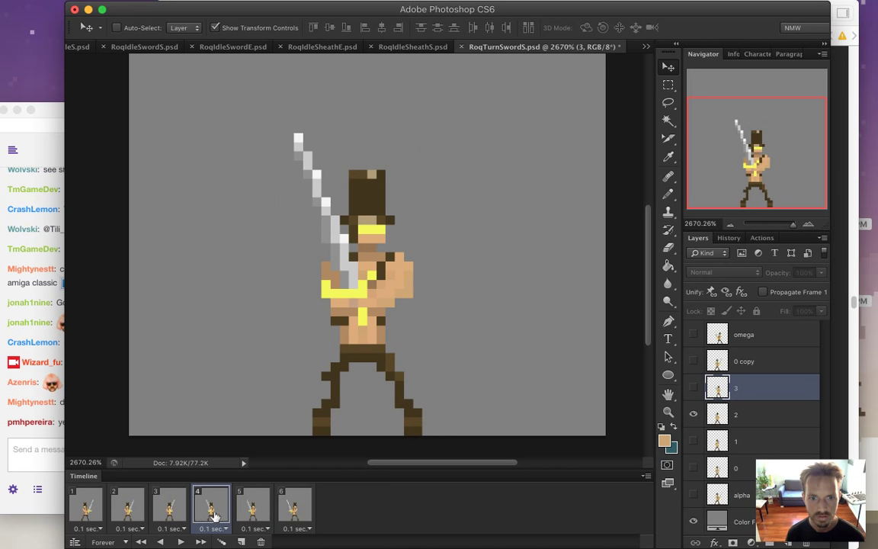
click(171, 511)
click(129, 511)
click(95, 515)
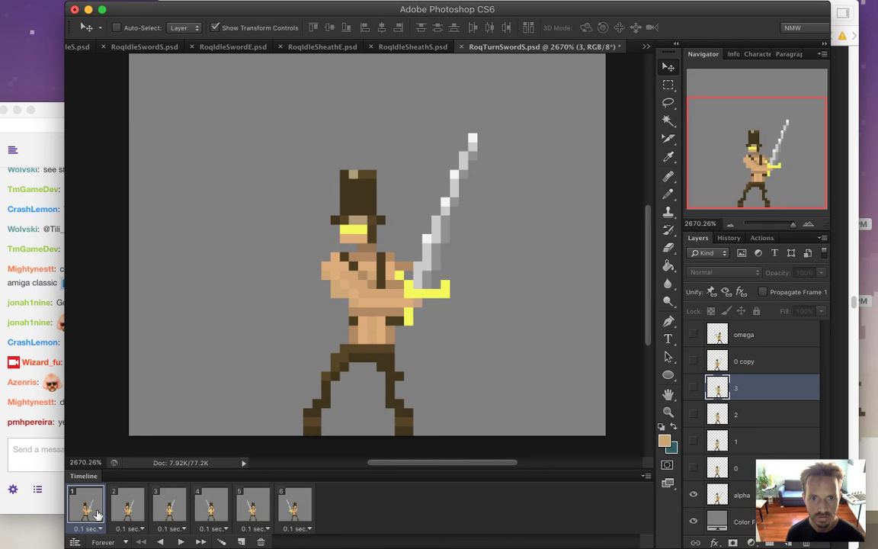
- Read the Twitch chat question about the stream, check the streaming status in OBS and return to the chat's message box
click(46, 452)
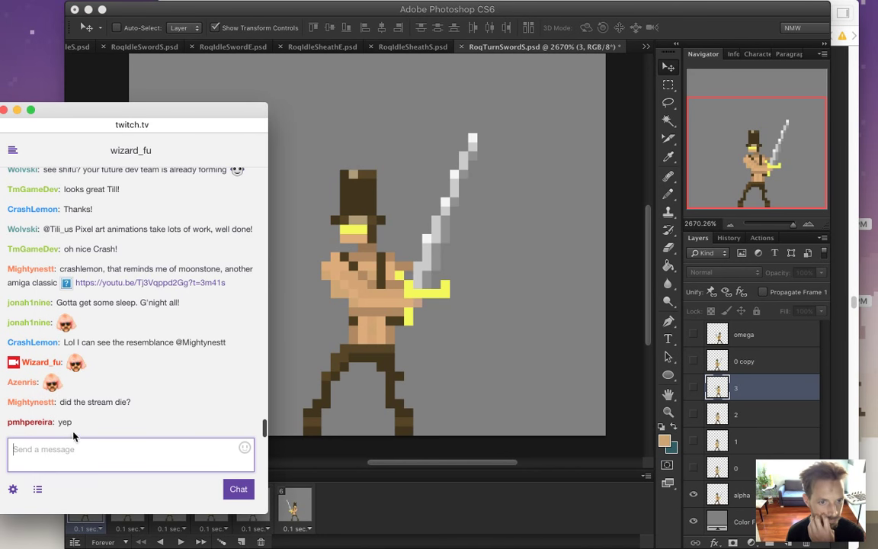
drag(66, 401, 114, 402)
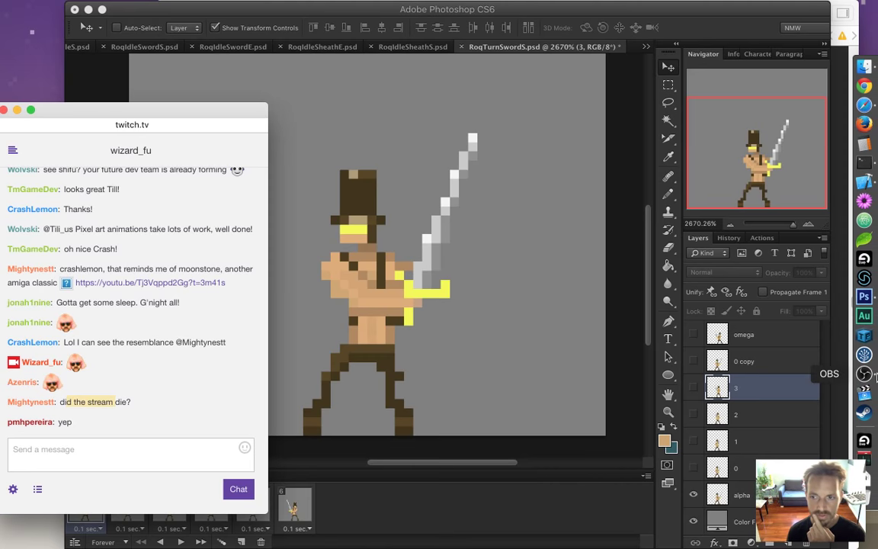
click(867, 374)
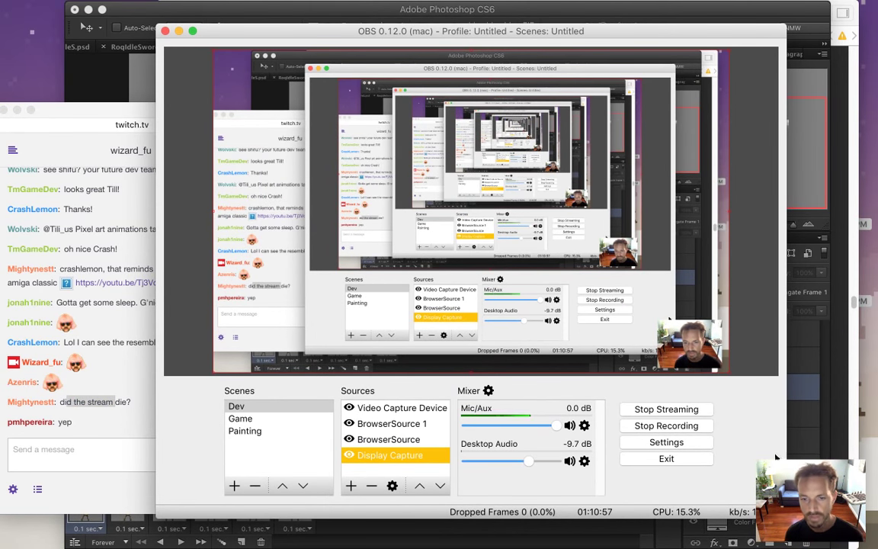
click(178, 30)
click(98, 455)
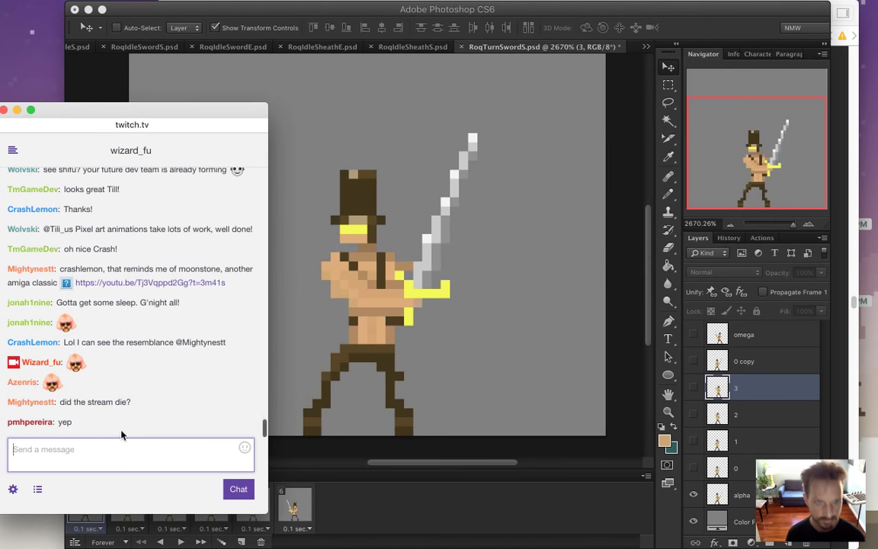
- Post the replies "refresh?" and "whaaaaa" in the Twitch chat
text(refresh?)
key(Return)
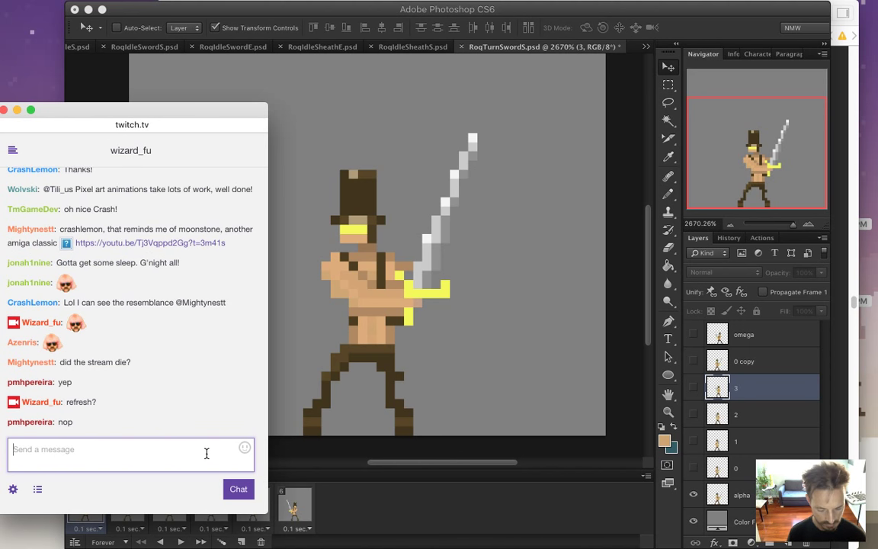
text(whaaaaa)
key(Return)
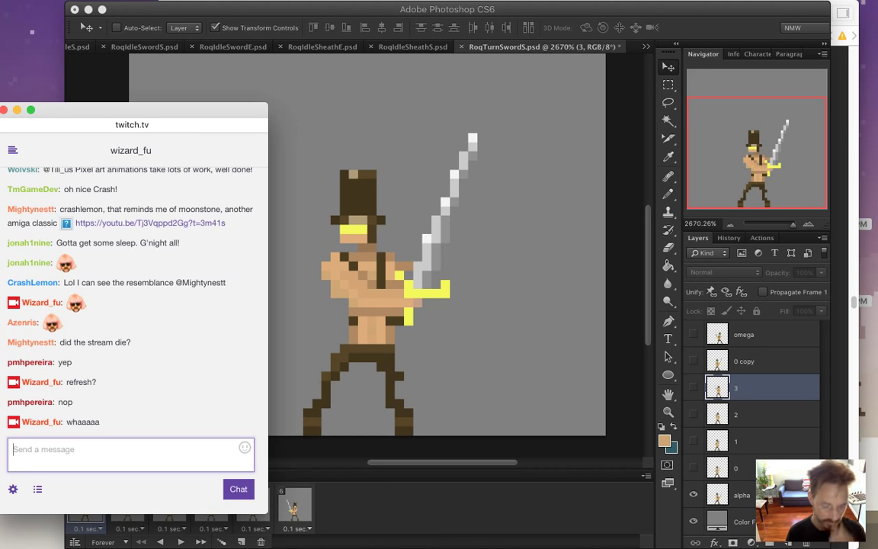
- Bring up OBS to check the stream, and post "as always" and "but its not trying to reconnect or anything" in the Twitch chat
key(super+Tab)
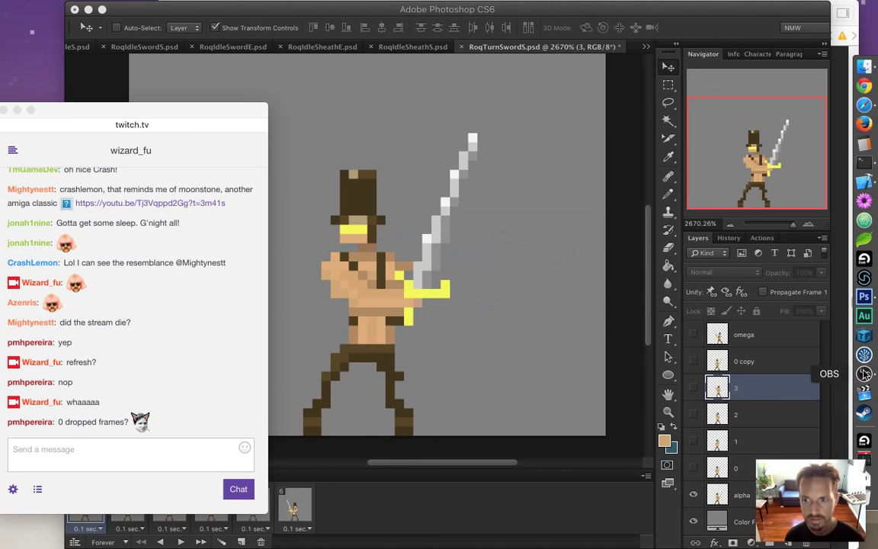
click(864, 373)
click(101, 468)
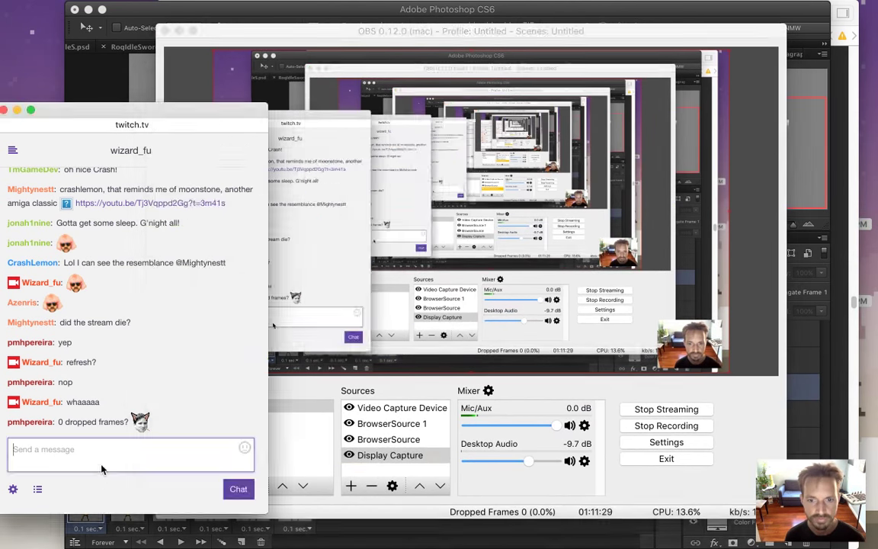
text(as always)
key(Return)
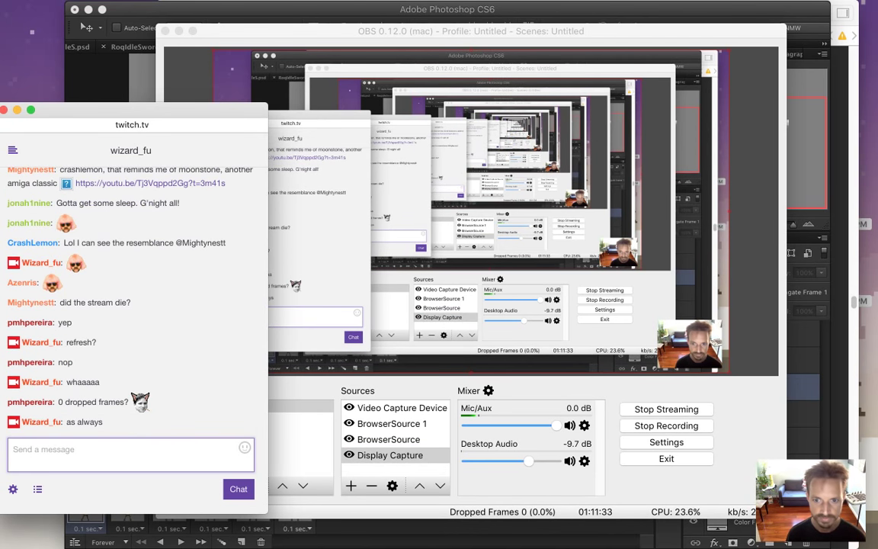
text(but its not trying to reconnect or anything)
key(Return)
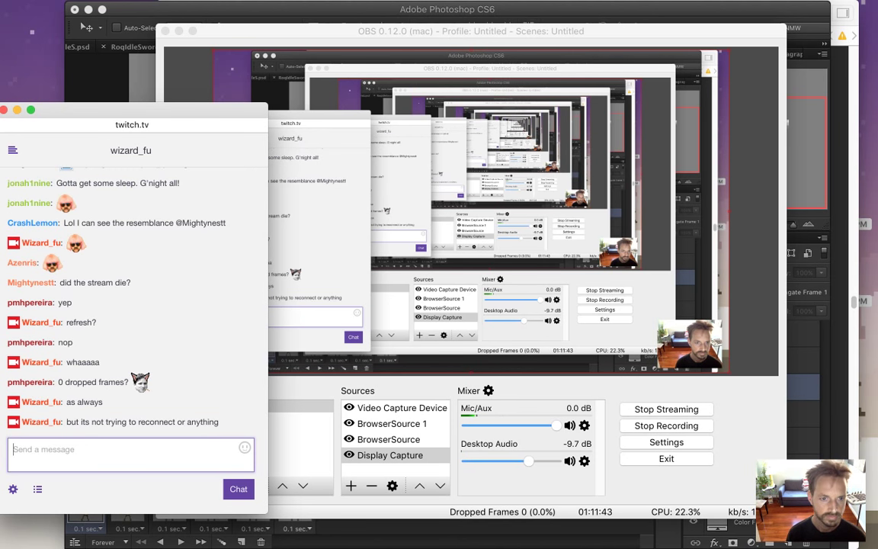
- Post "so it looks fine on this end...", "lets give it a sec" and "if it doesnt fix i will restart the stream" in the chat
text(so it looks fine on this end...)
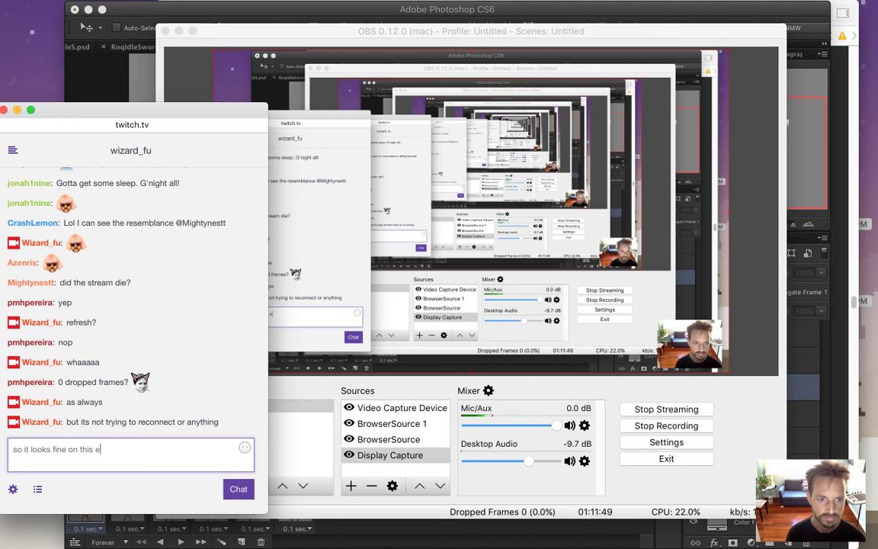
key(Return)
text(lets )
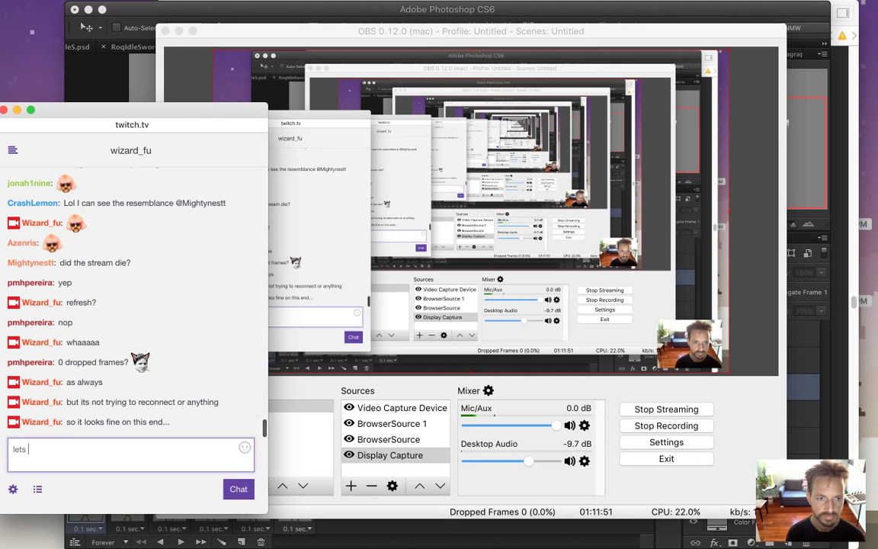
text(give it a sec)
key(Return)
text(if it doesnt fix )
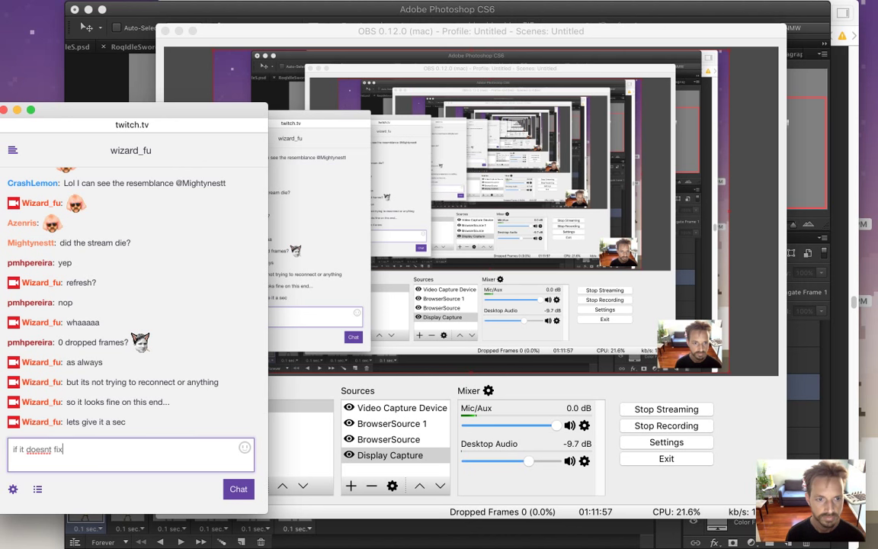
text(i will restart the stream)
key(Return)
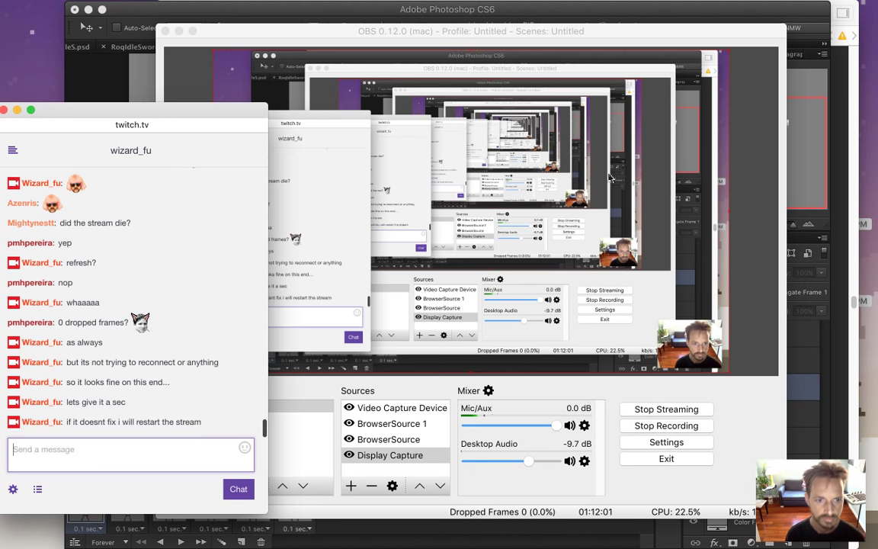
- Look over the OBS window, minimize it and return to the RoqTurnSwordS.psd document in Photoshop
click(593, 238)
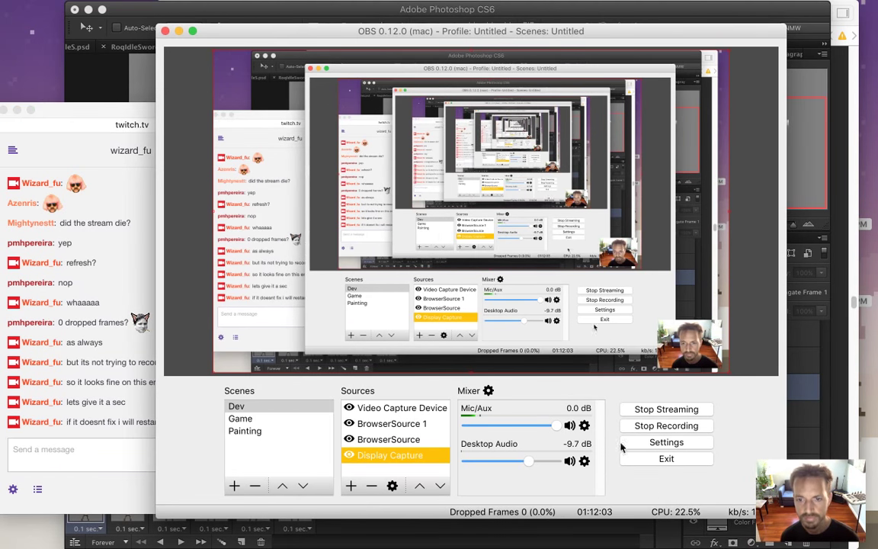
click(178, 30)
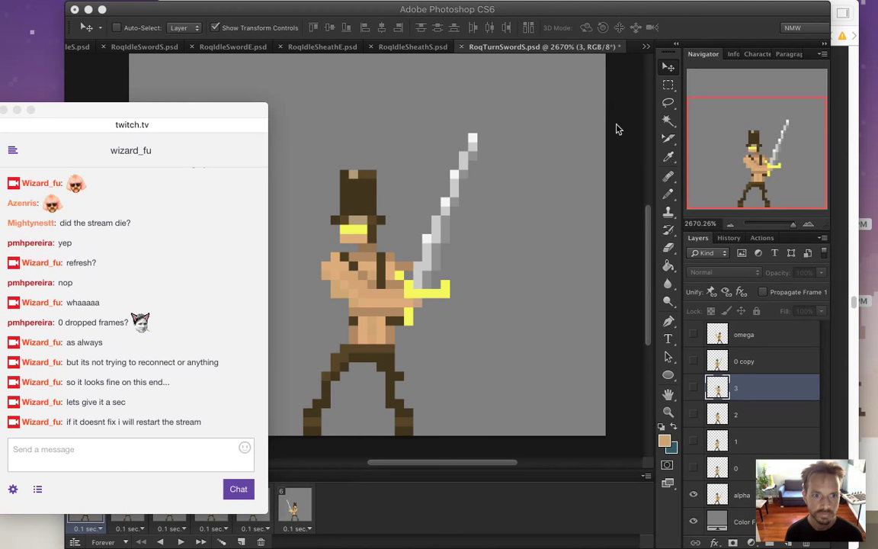
click(627, 26)
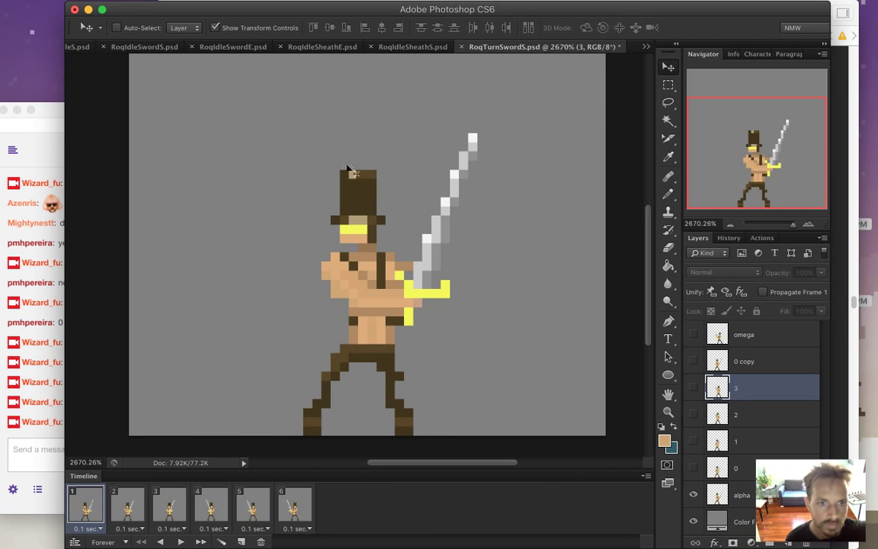
- Step through the turn animation from frame 1 to frame 6, flipping between neighbouring frames to compare the poses
key(m)
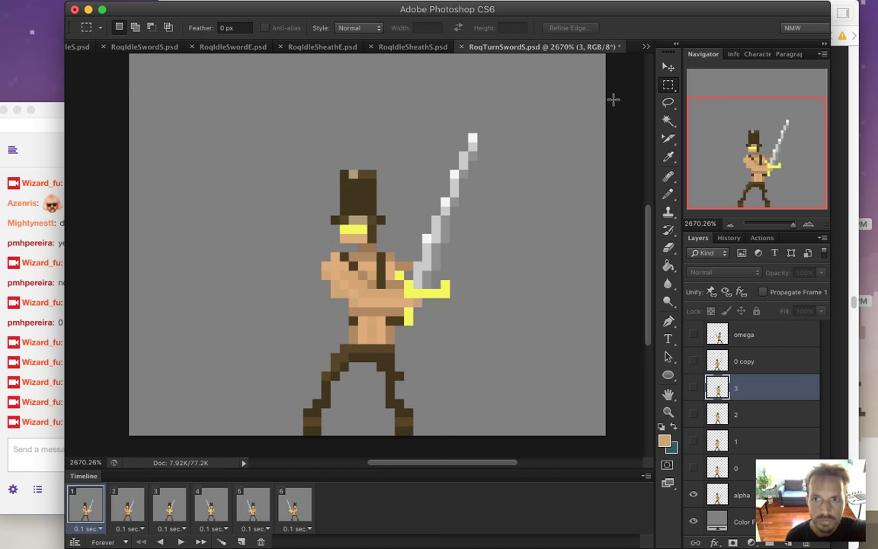
click(127, 506)
click(86, 507)
click(128, 506)
click(169, 506)
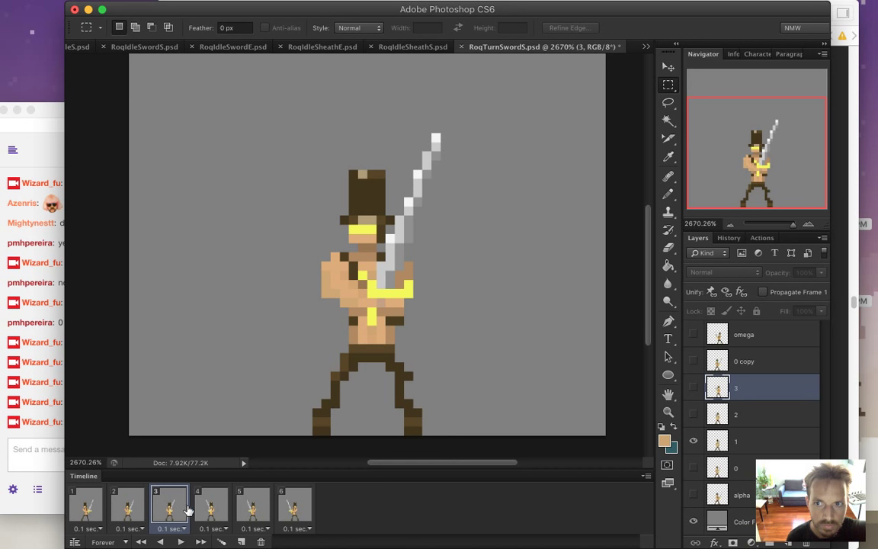
click(209, 509)
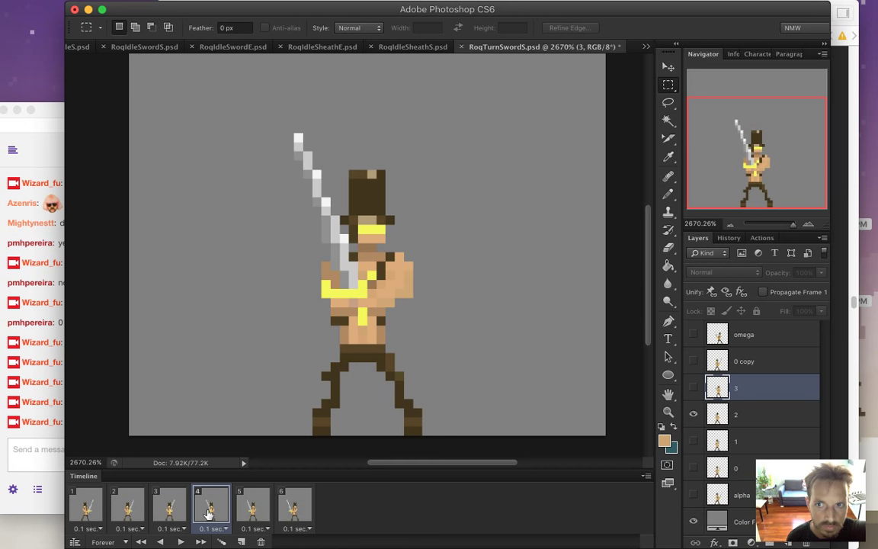
click(169, 508)
click(209, 509)
click(254, 510)
click(209, 509)
click(255, 510)
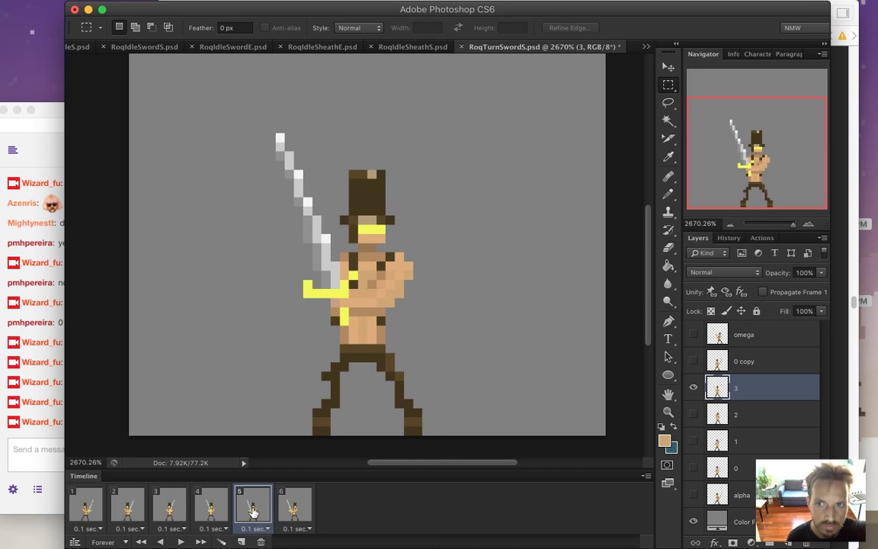
click(305, 517)
click(254, 509)
click(293, 507)
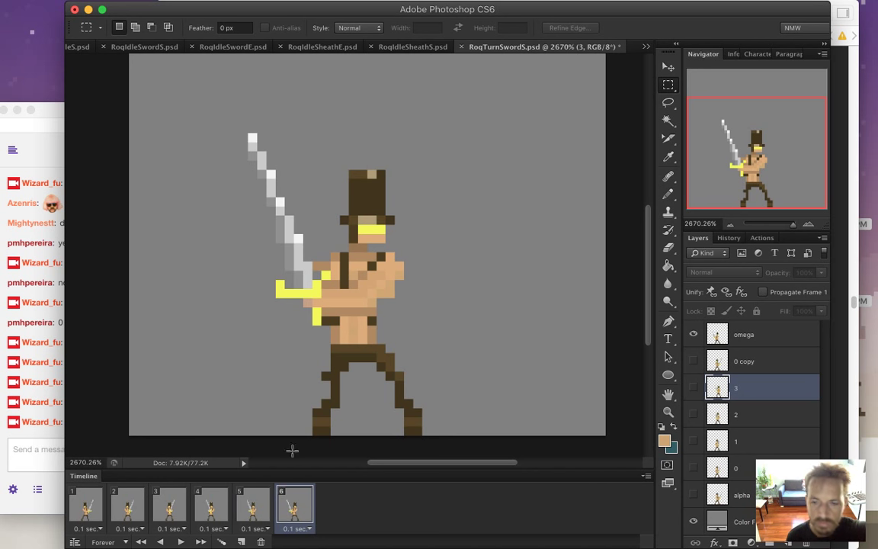
- Move the omega layer on frame 6 one pixel to the right
click(722, 336)
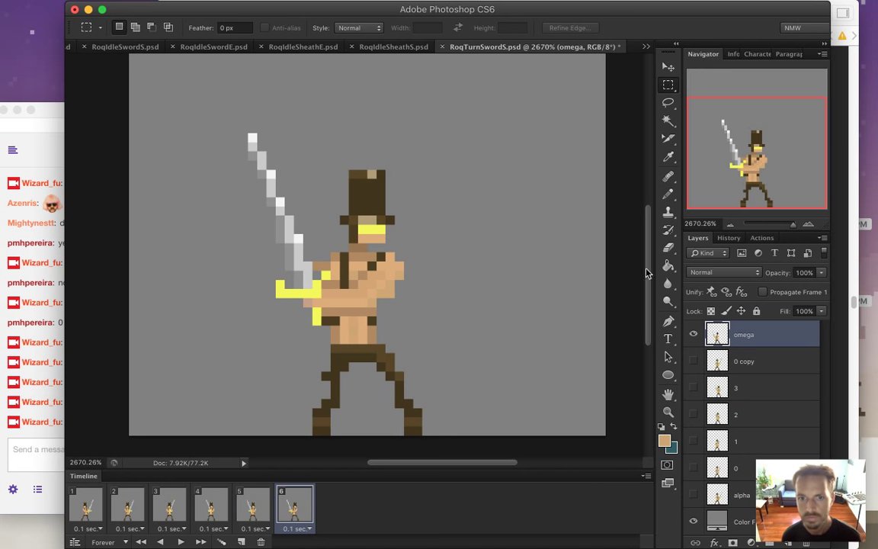
drag(603, 149, 330, 211)
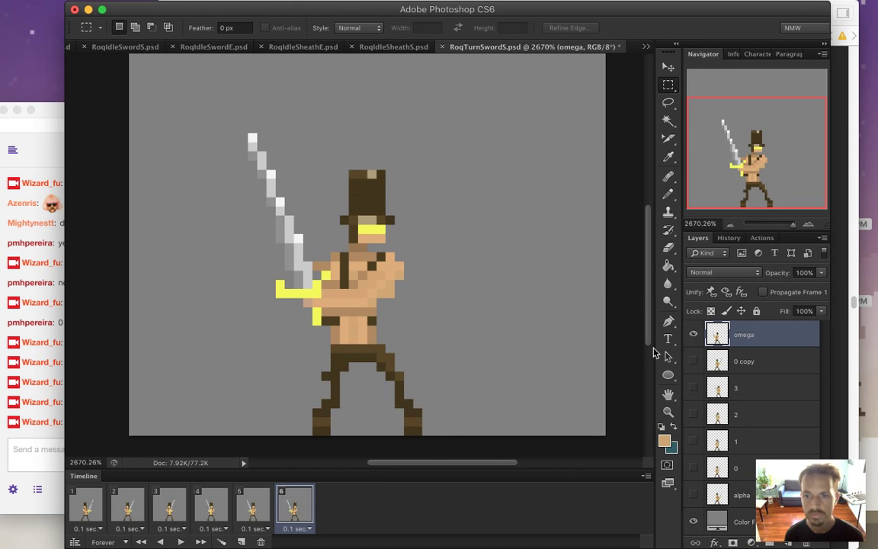
click(668, 70)
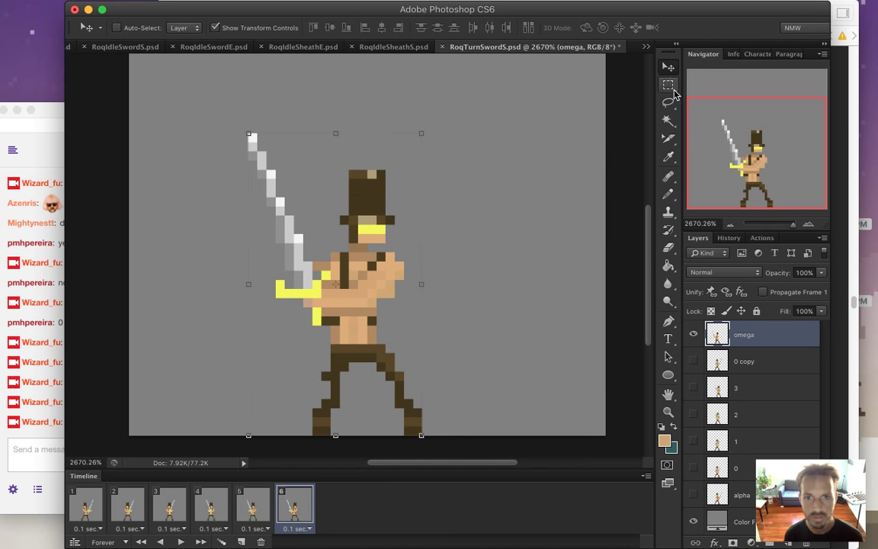
key(Right)
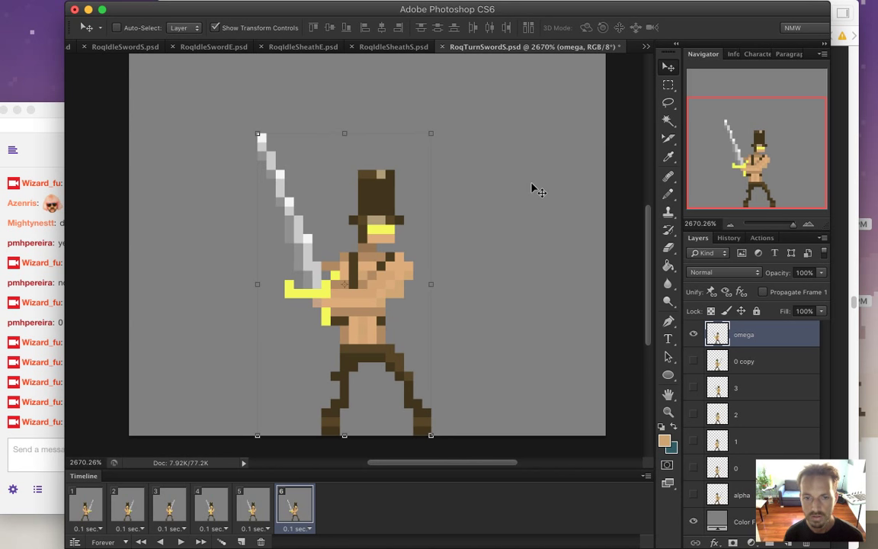
- Step back through the turn animation from frame 5 to frame 1, and play it to review the motion
key(m)
click(251, 509)
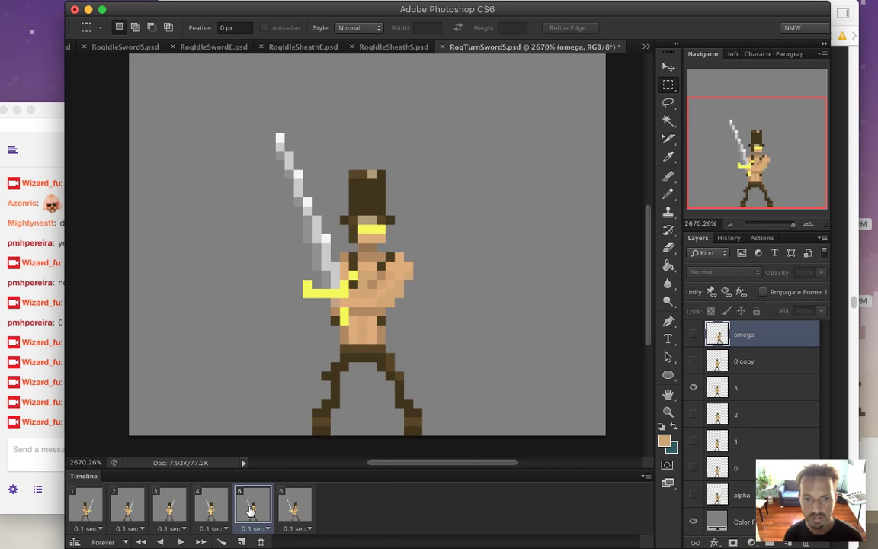
click(208, 509)
click(174, 509)
click(118, 509)
click(82, 509)
click(126, 509)
key(space)
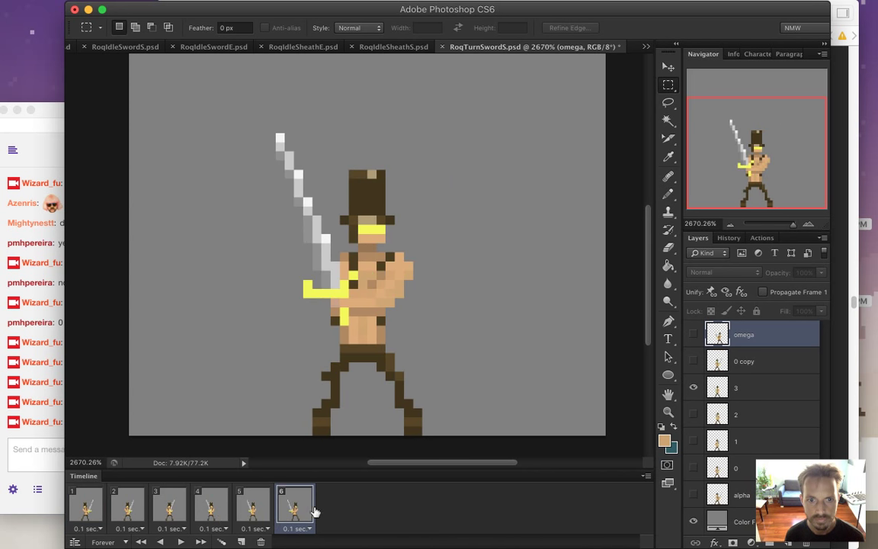
key(space)
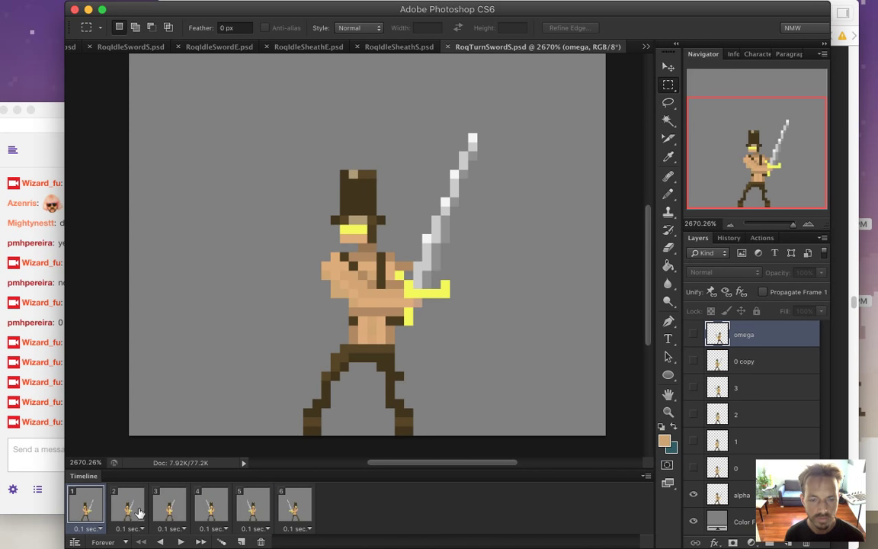
- Show frame 3 of the turn animation and make layer 1 the active layer
click(177, 510)
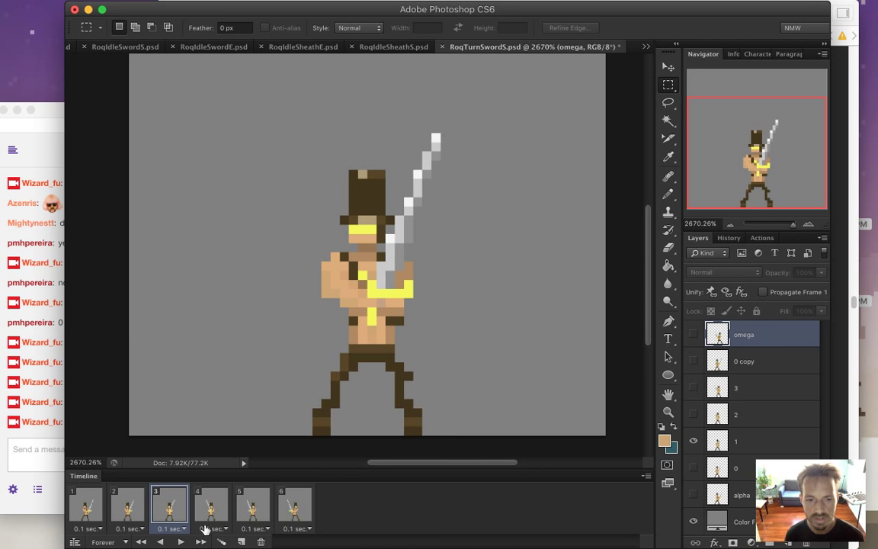
click(735, 452)
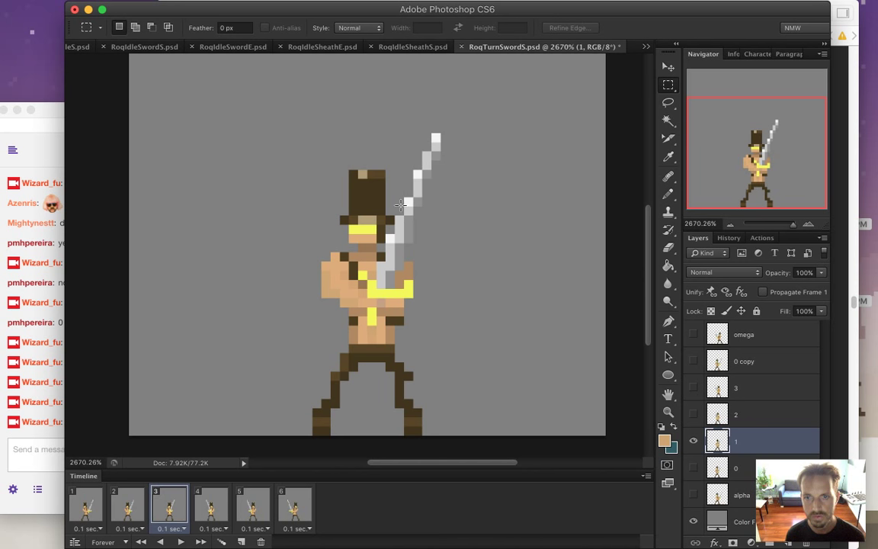
- Post "ok, one more sec" and "lol" in the Twitch chat, and return to the Photoshop document
click(23, 440)
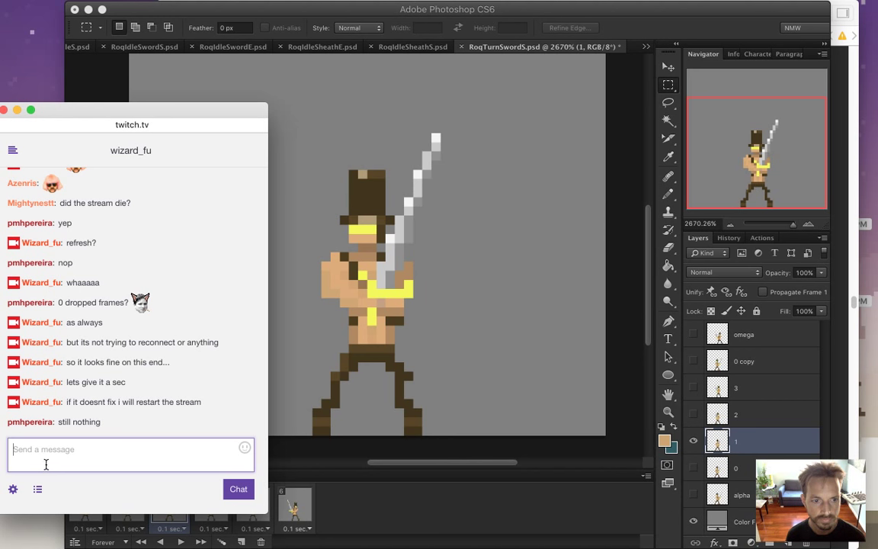
text(ok)
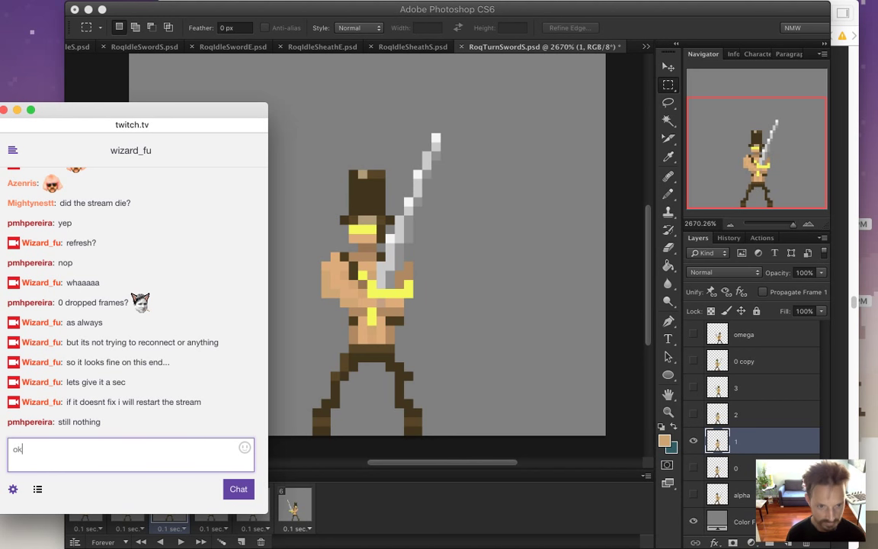
text(, one more se)
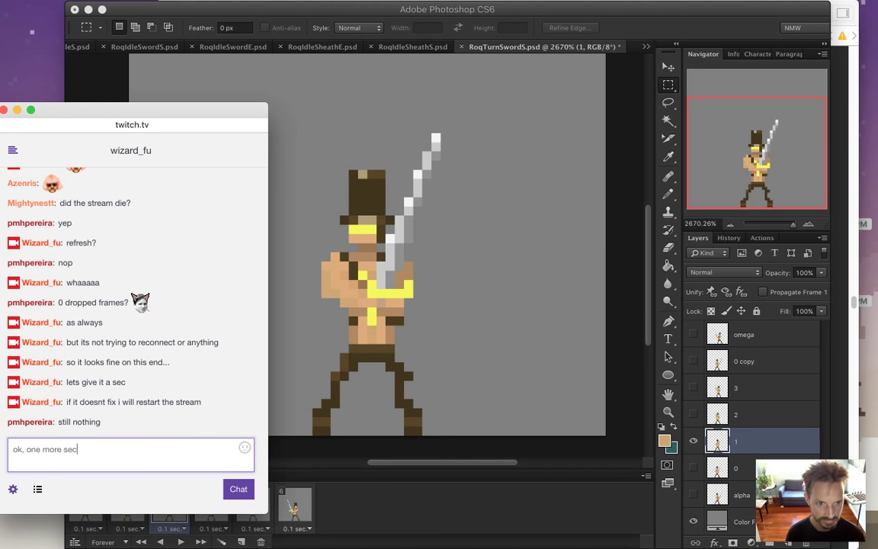
text(c)
key(Return)
text(lol)
key(Return)
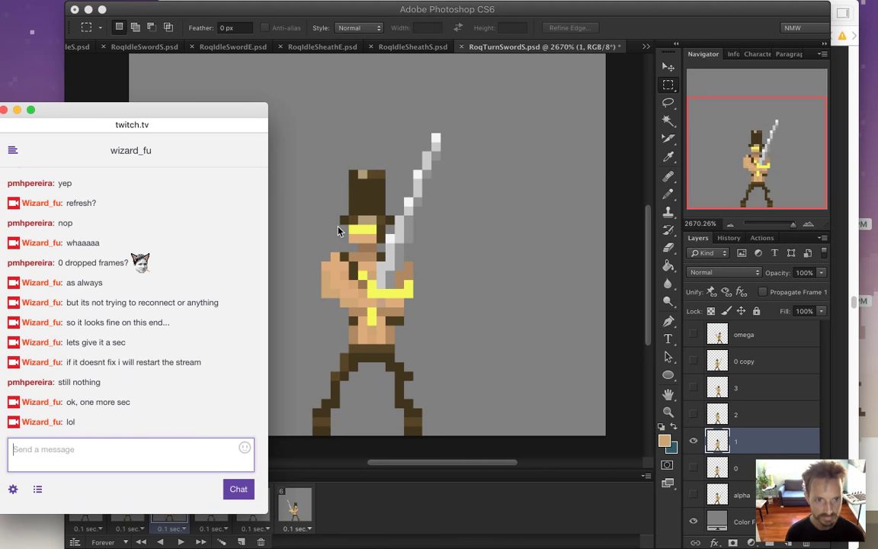
click(589, 113)
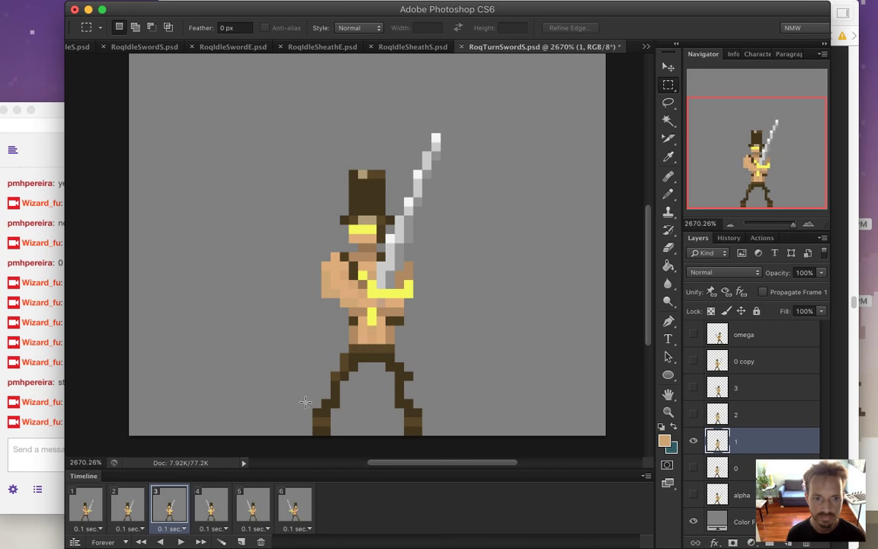
- Post "awrite i will restart" in the Twitch chat and switch to OBS
click(9, 457)
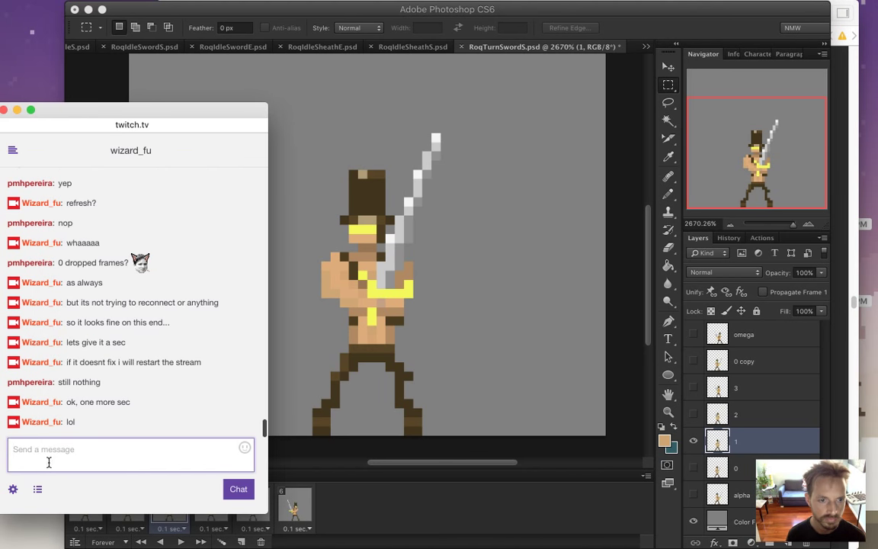
text(awrite)
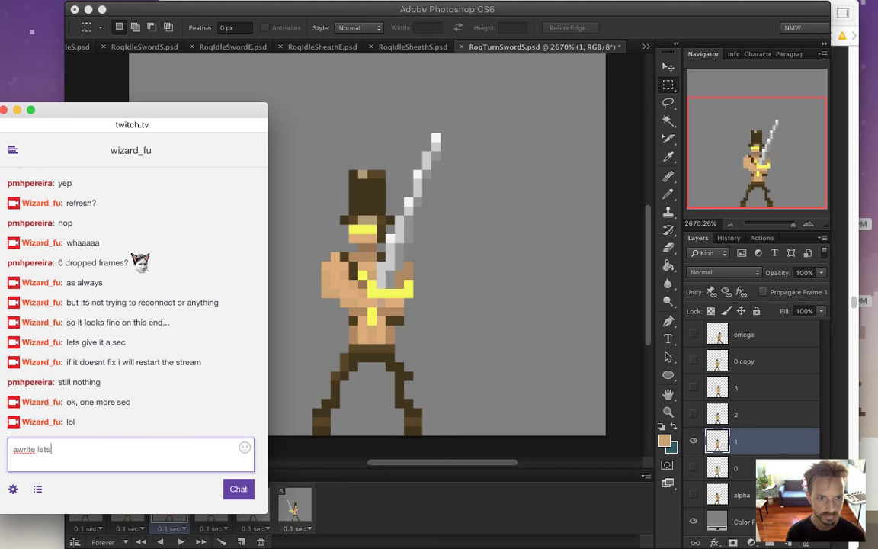
text( l)
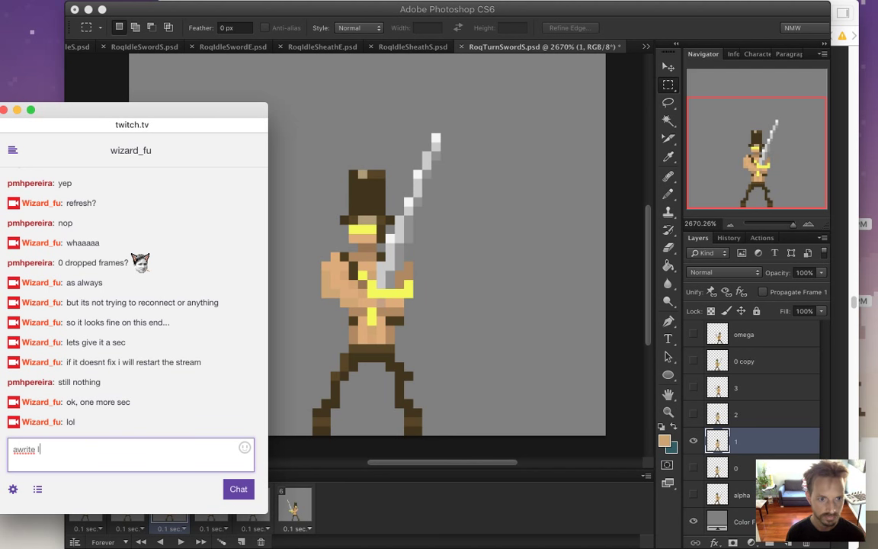
text( will resta)
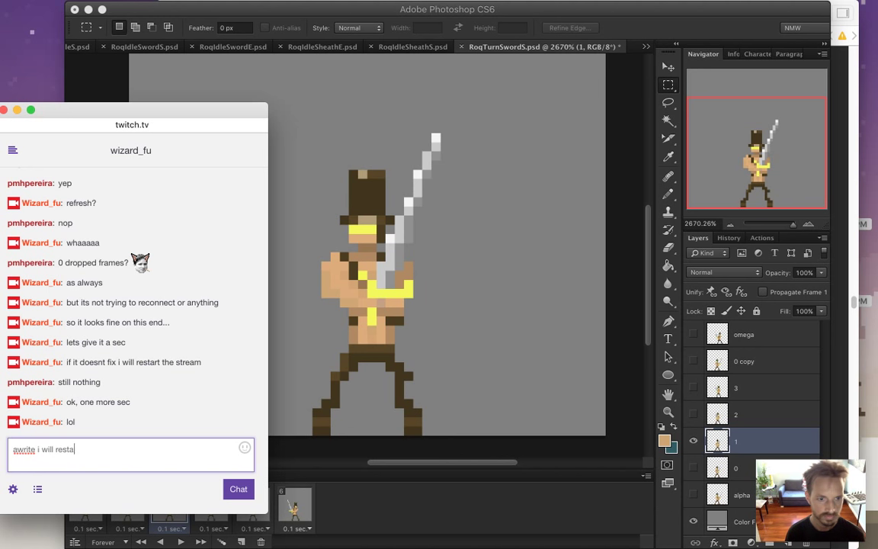
text(rt)
key(Return)
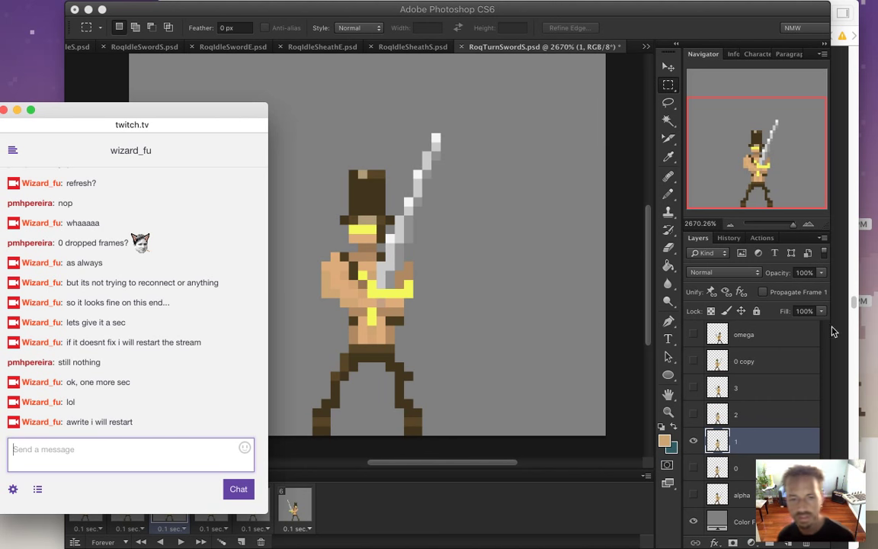
click(864, 374)
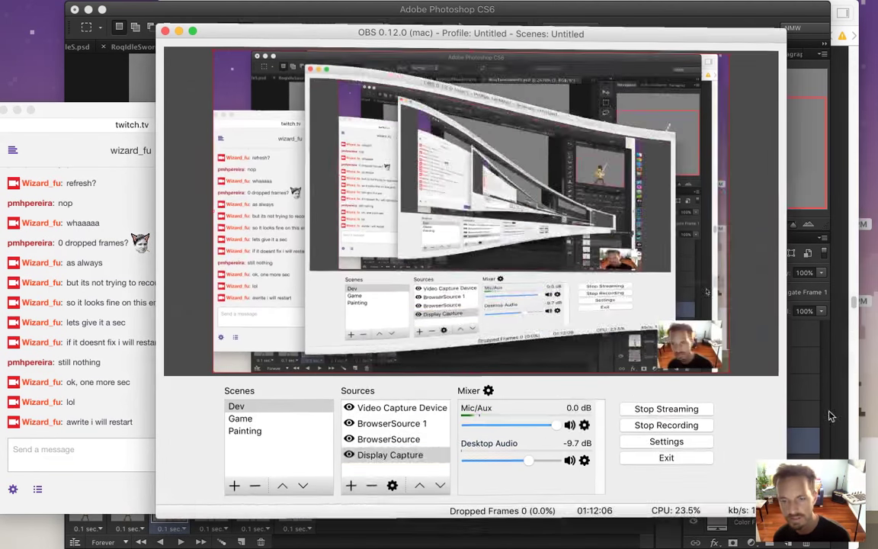